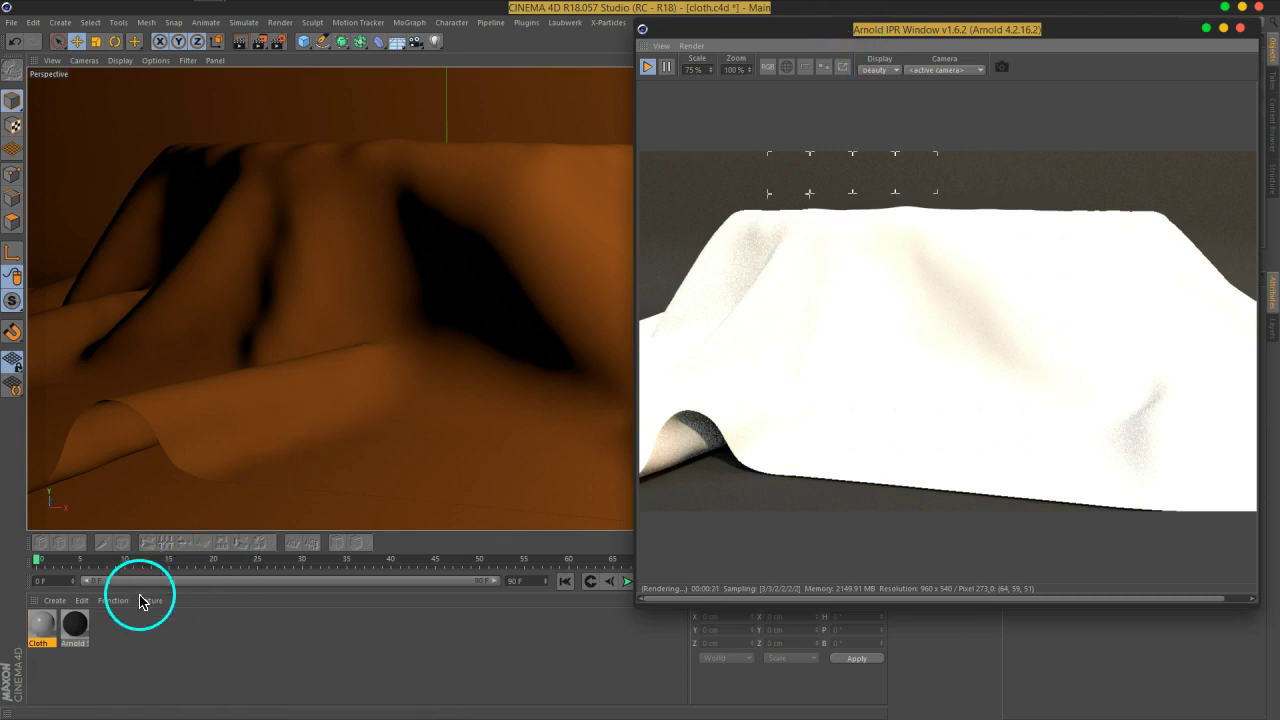
# Open the Cloth material's shader network and add an alSurface shader connected to Arnold Beauty
pyautogui.doubleClick(42, 623)
pyautogui.click(342, 139)
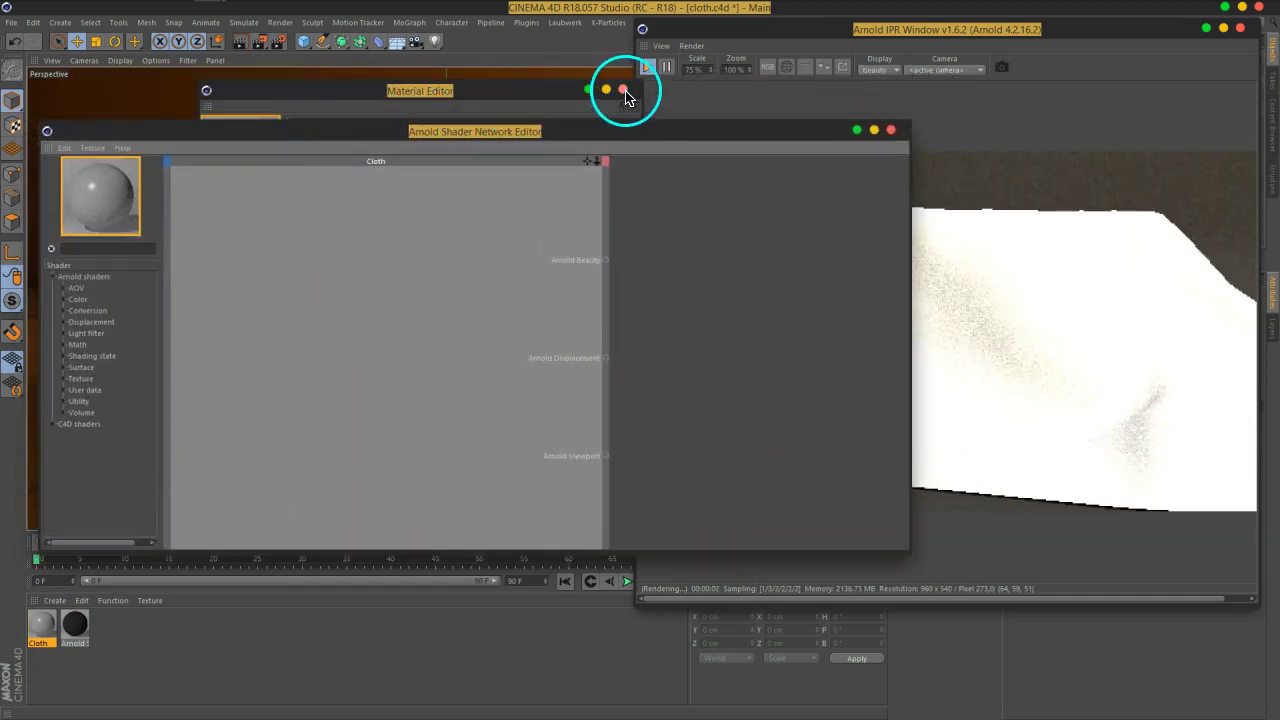
pyautogui.click(623, 89)
pyautogui.write('al')
pyautogui.moveTo(141, 273); pyautogui.dragTo(464, 232)
pyautogui.moveTo(664, 106); pyautogui.dragTo(552, 62)
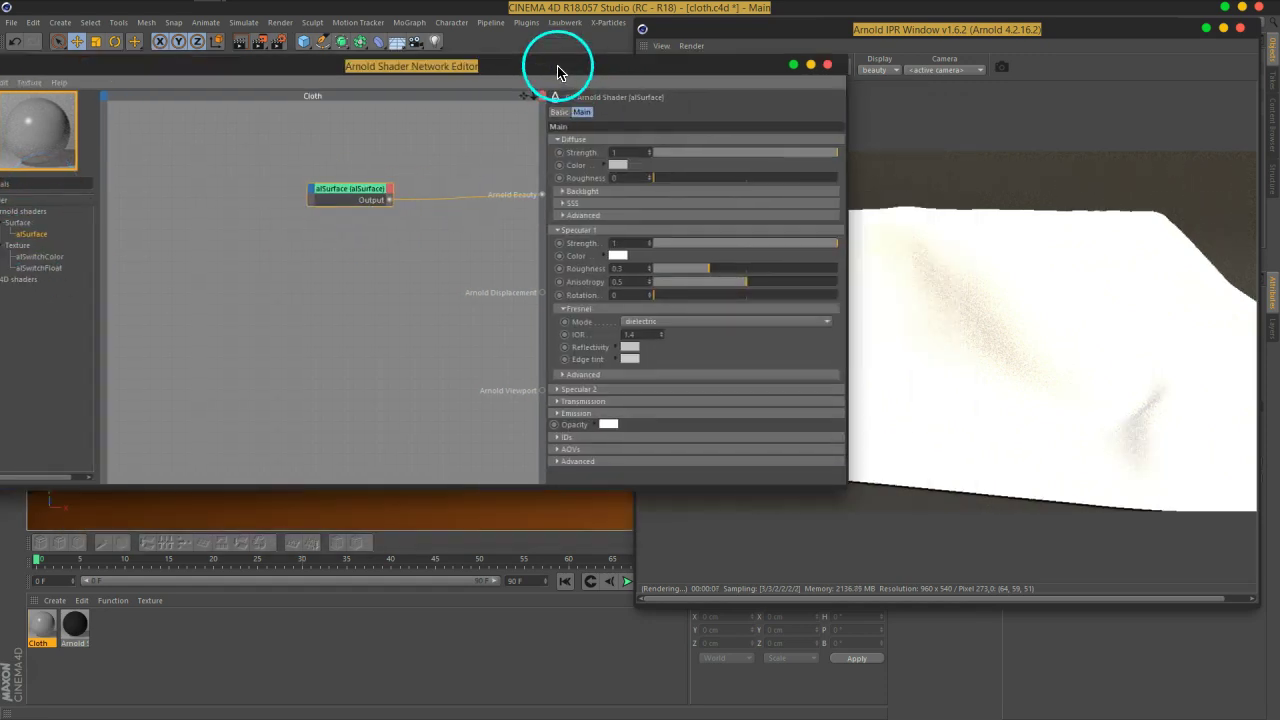
# Set the alSurface Specular 1 strength to 0.005 and its roughness to 0.44
pyautogui.doubleClick(628, 240)
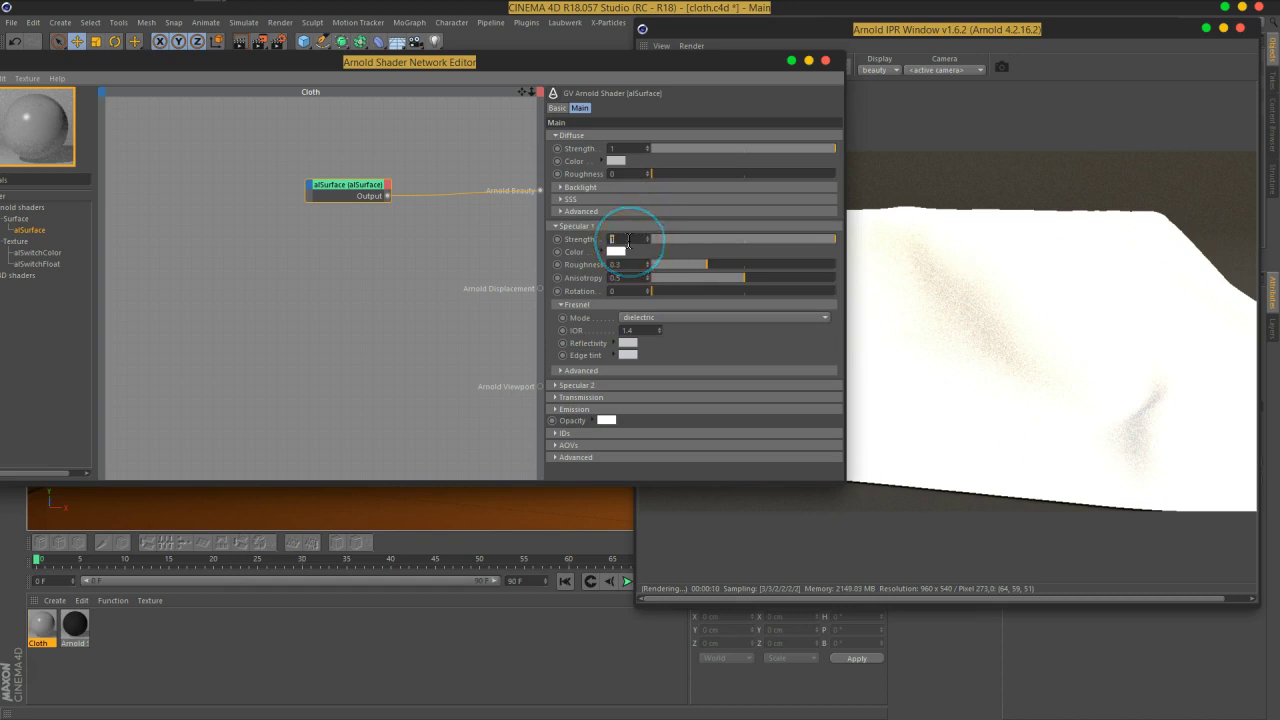
pyautogui.write('0')
pyautogui.press('Return')
pyautogui.moveTo(624, 244); pyautogui.dragTo(734, 263)
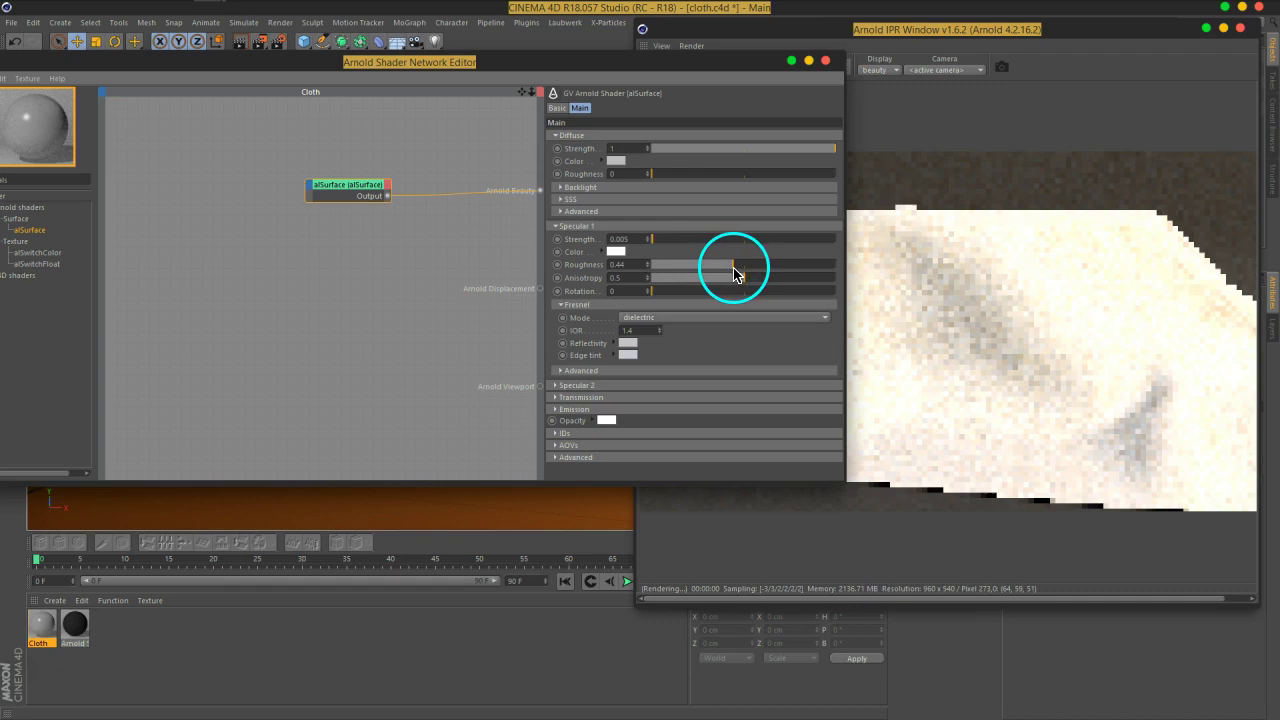
# Find the image shader and add it to the Cloth network, browsing the denim textures offered for it
pyautogui.moveTo(348, 62); pyautogui.dragTo(526, 64)
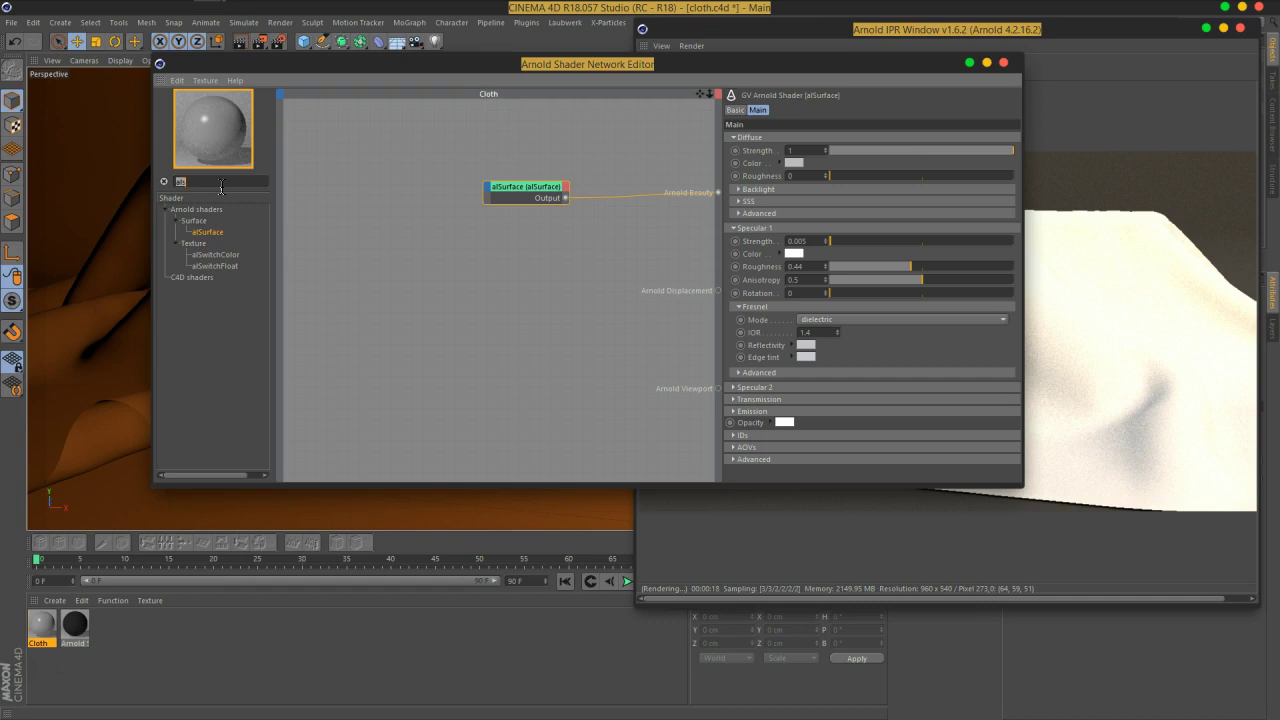
pyautogui.write('ima')
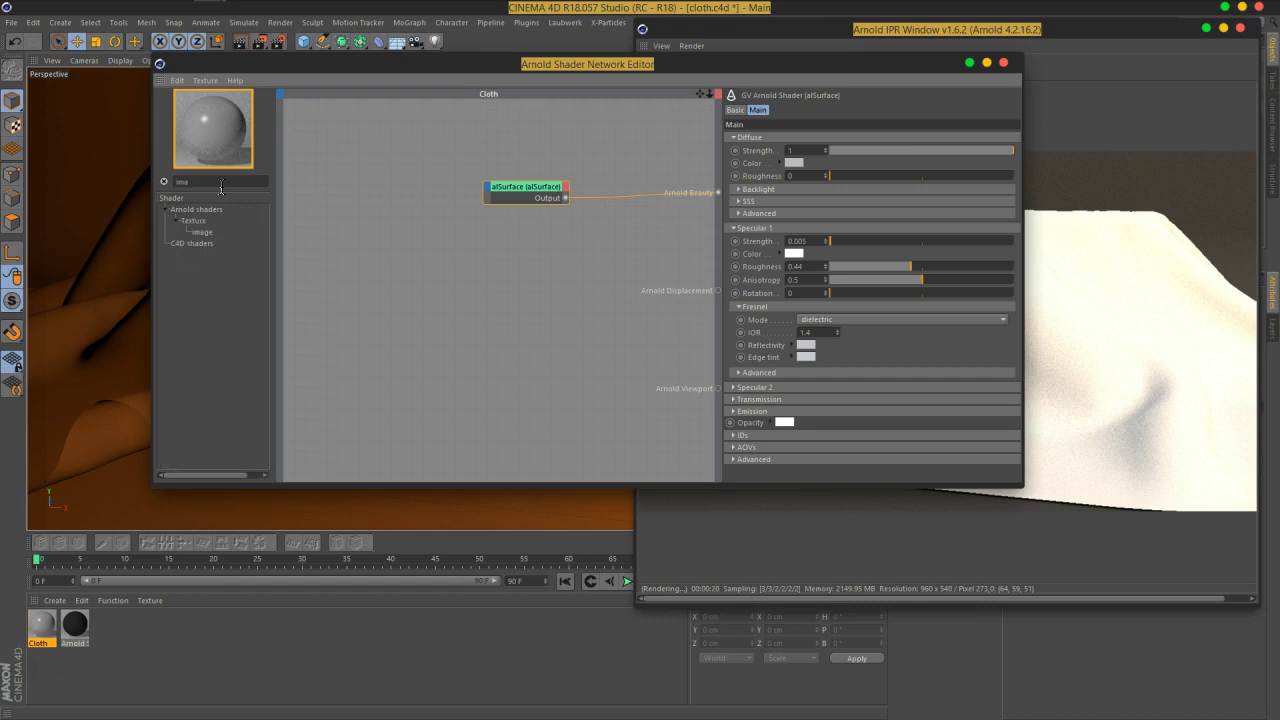
pyautogui.moveTo(200, 235); pyautogui.dragTo(463, 277)
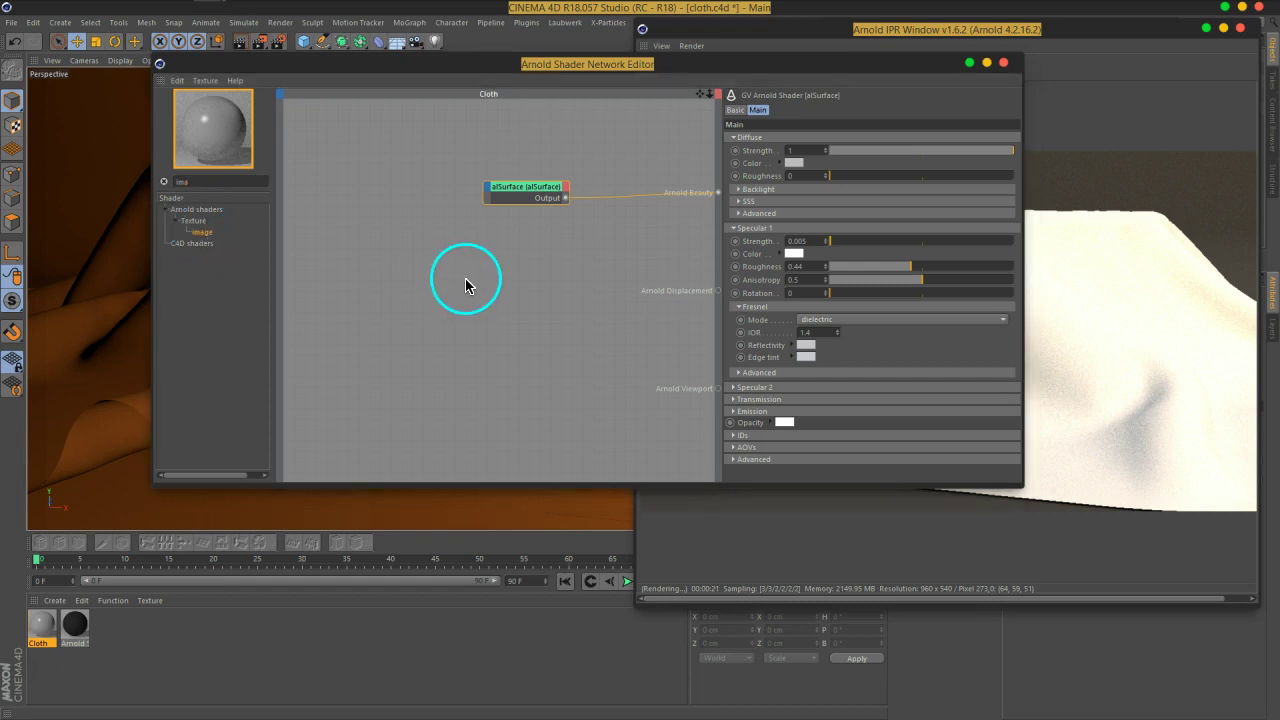
pyautogui.scroll(-5, 656, 350)
pyautogui.scroll(5, 671, 343)
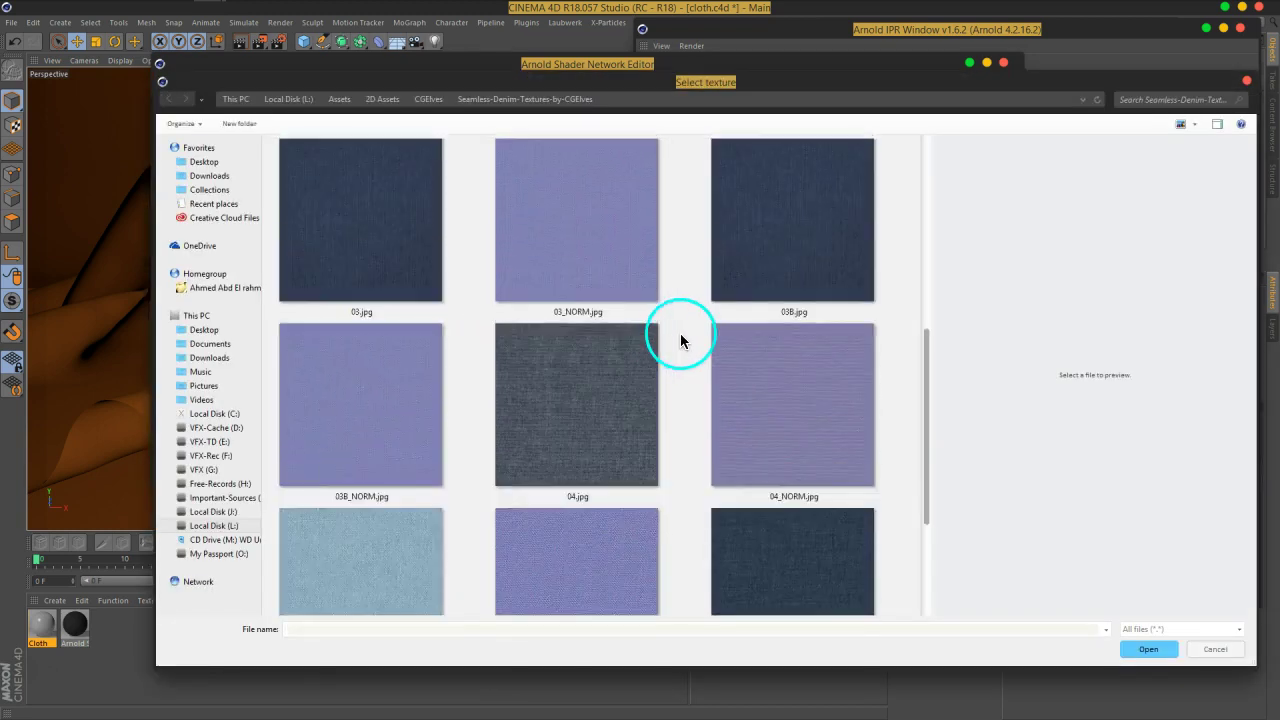
# Preview the Freebie Product Usage License Agreement in the 4 Free Masonry Stone Wall Textures folder and return to the CGElves folder
pyautogui.click(432, 100)
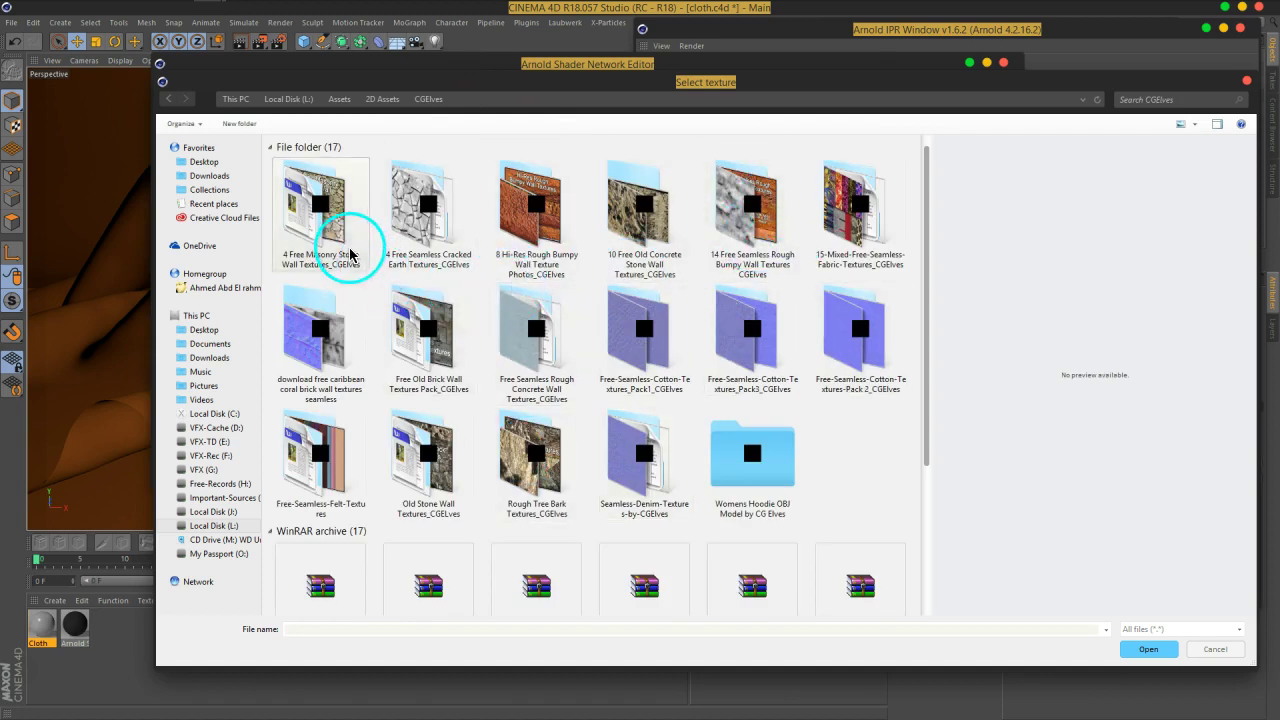
pyautogui.doubleClick(315, 220)
pyautogui.click(303, 207)
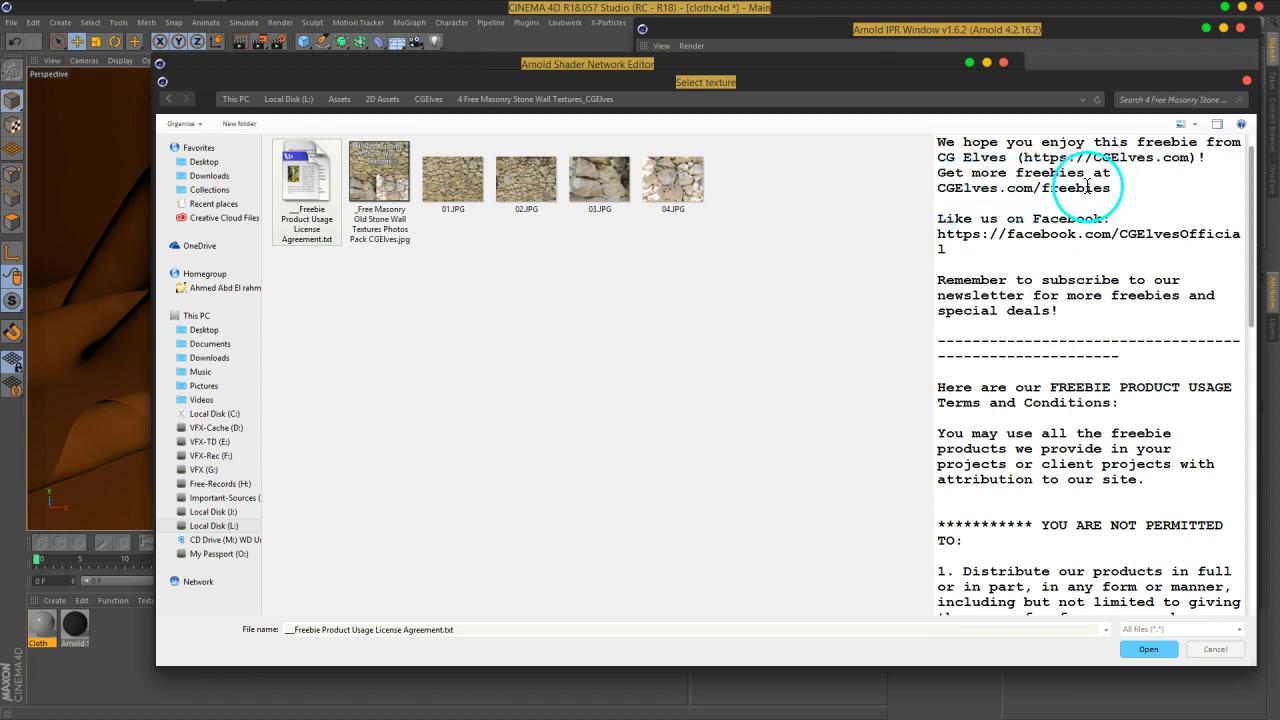
pyautogui.click(436, 104)
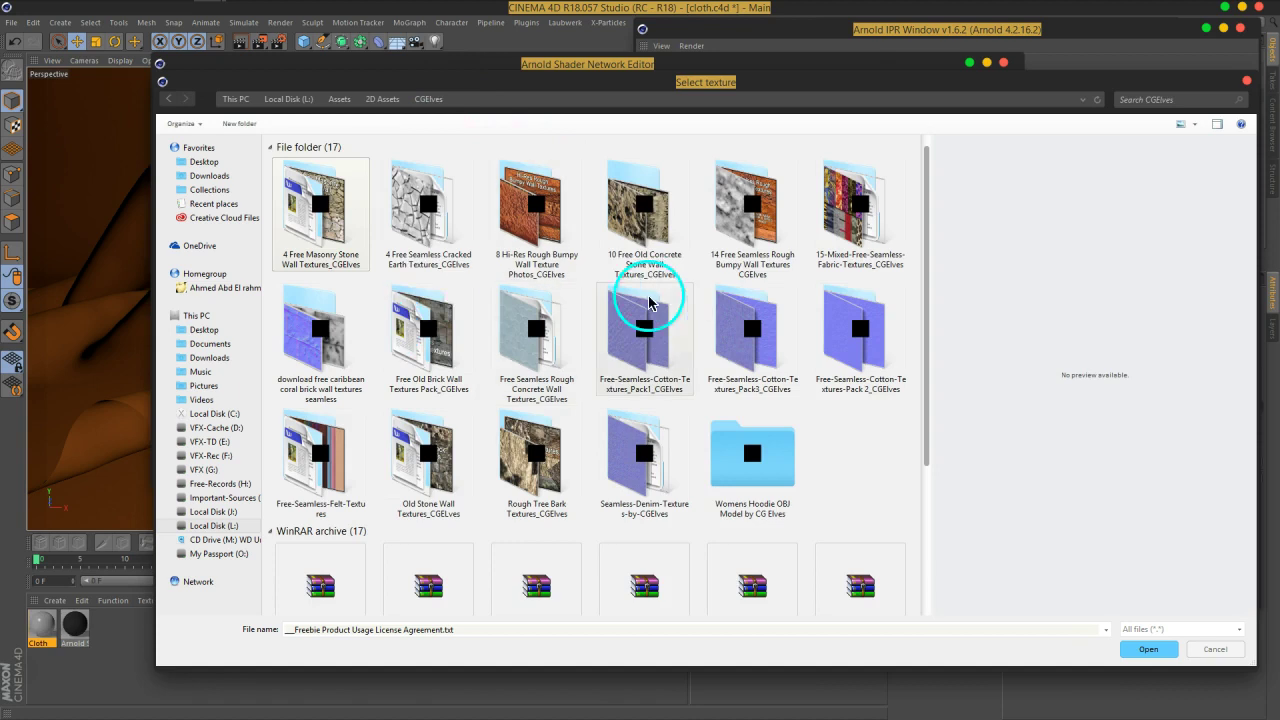
# Load 03.jpg from the Free-Seamless-Cotton-Textures-Pack 2_CGElves folder, copy it to the project location, and connect the image node to Arnold Beauty
pyautogui.doubleClick(858, 372)
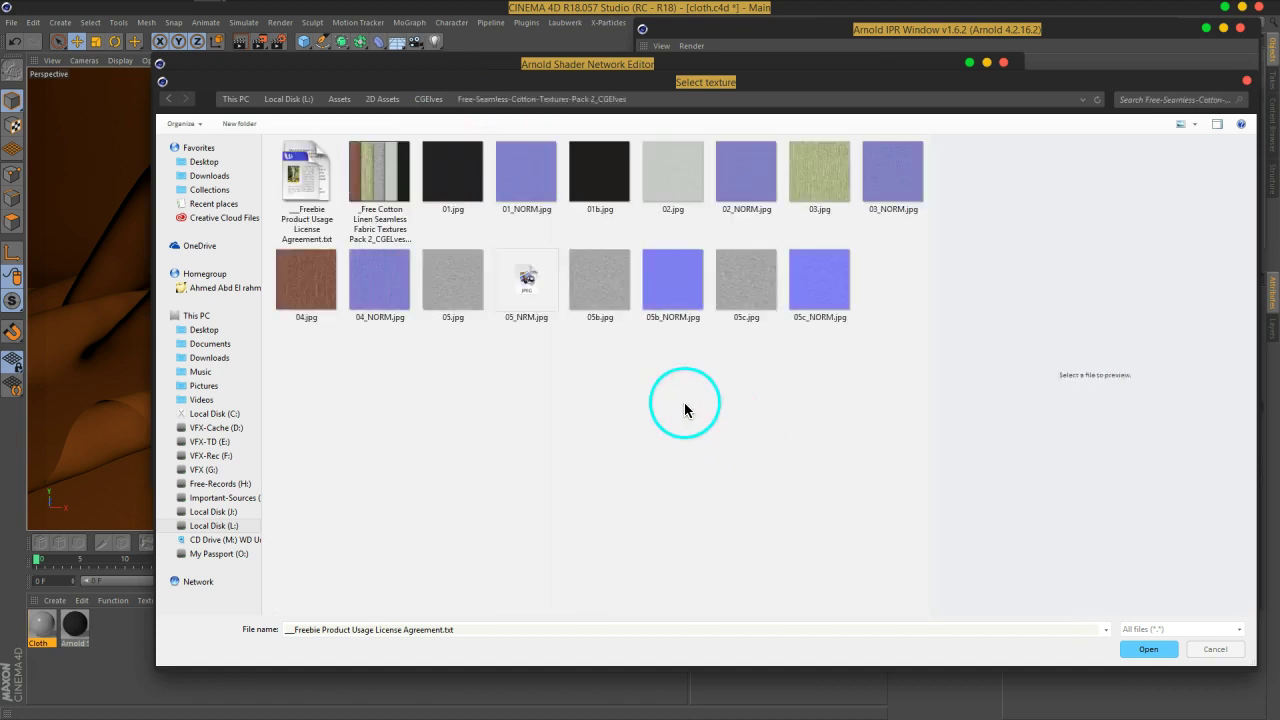
pyautogui.keyDown('ctrl'); pyautogui.scroll(3, 686, 406); pyautogui.keyUp('ctrl')
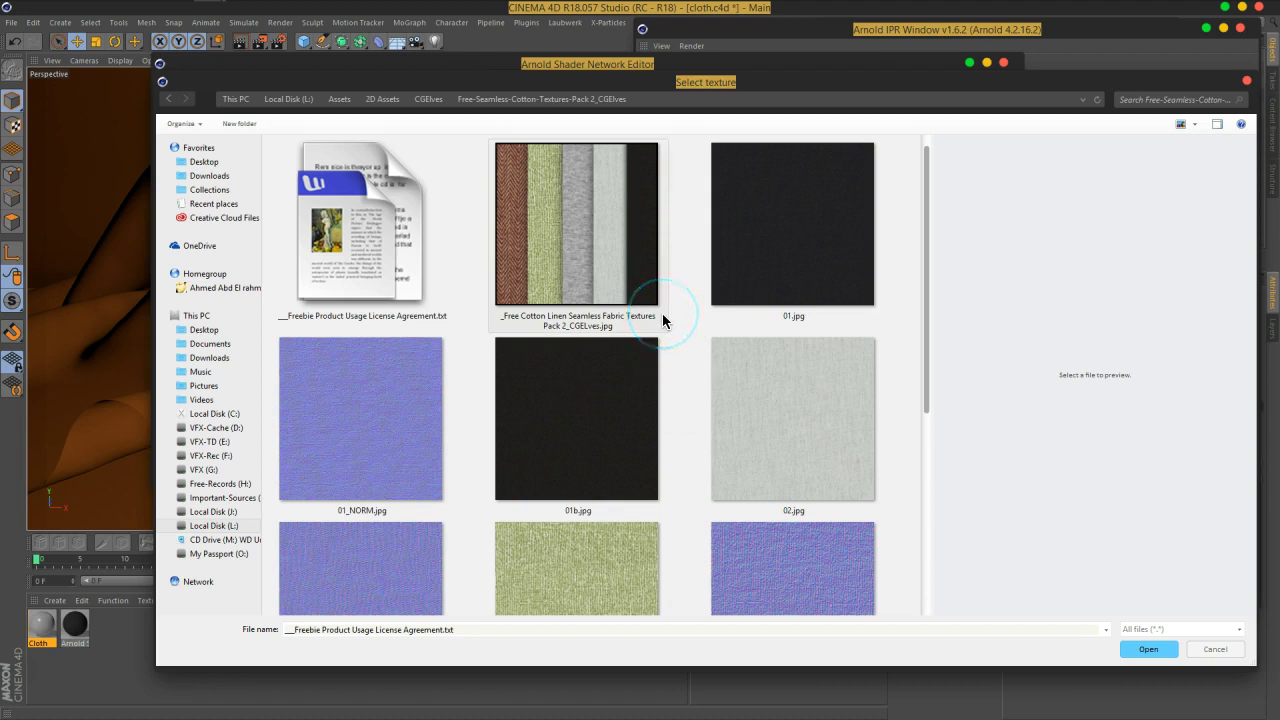
pyautogui.scroll(-4, 681, 311)
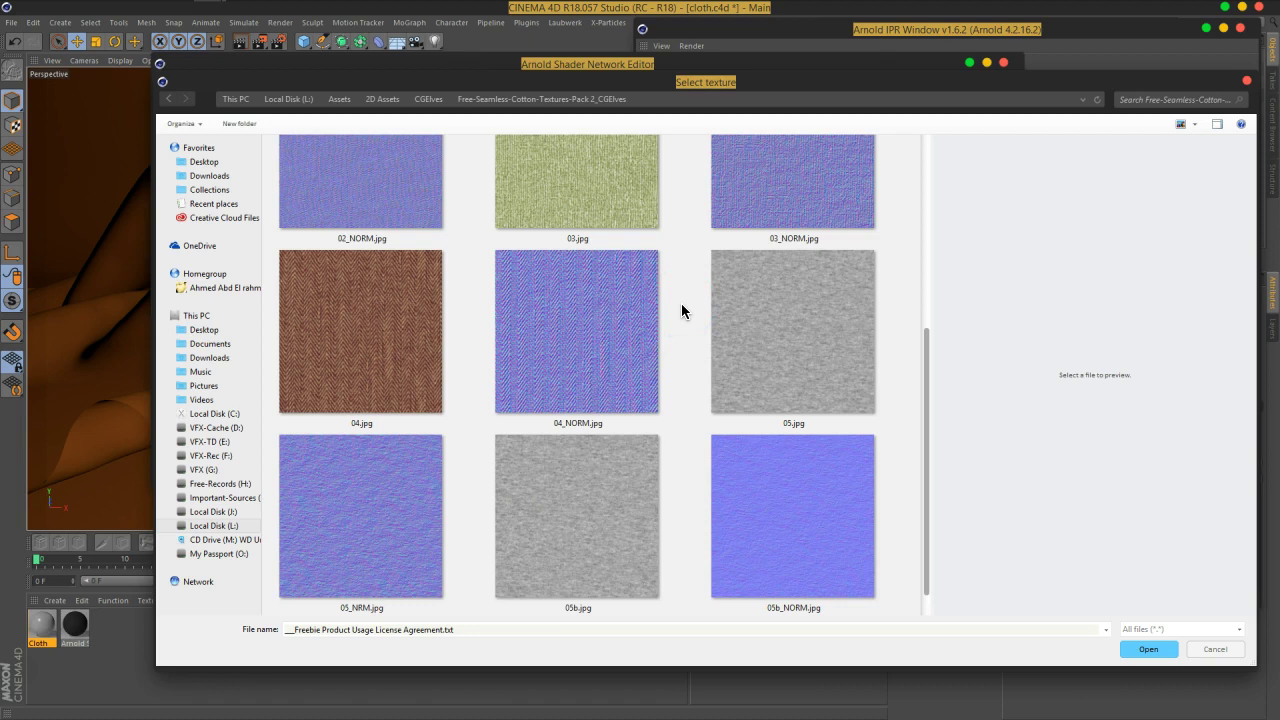
pyautogui.scroll(-2, 681, 311)
pyautogui.scroll(1, 681, 311)
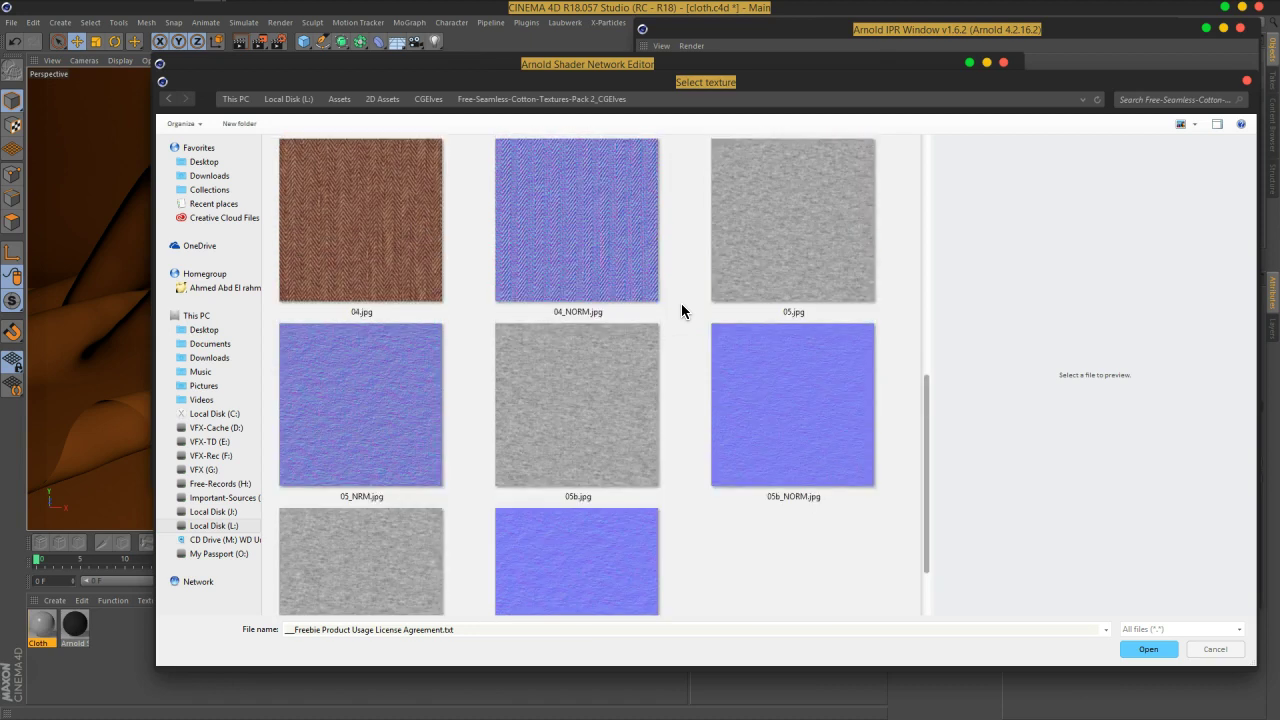
pyautogui.scroll(5, 689, 300)
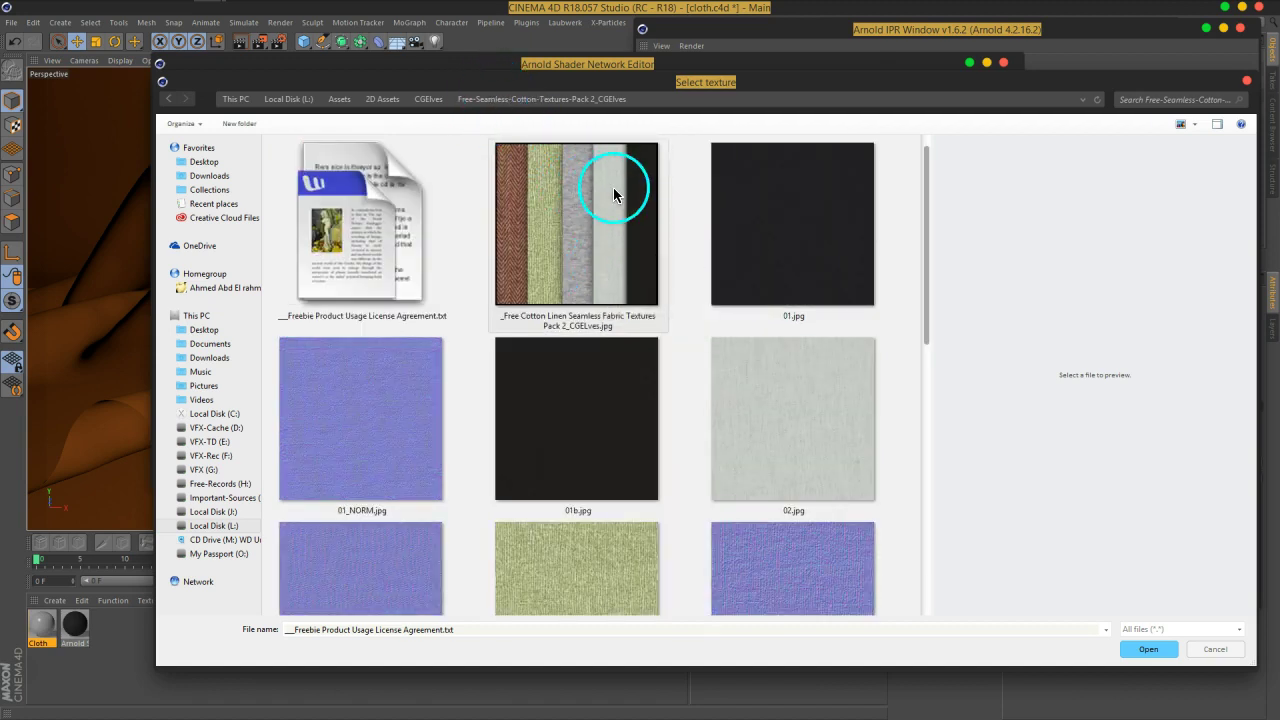
pyautogui.scroll(-4, 620, 200)
pyautogui.scroll(-3, 662, 216)
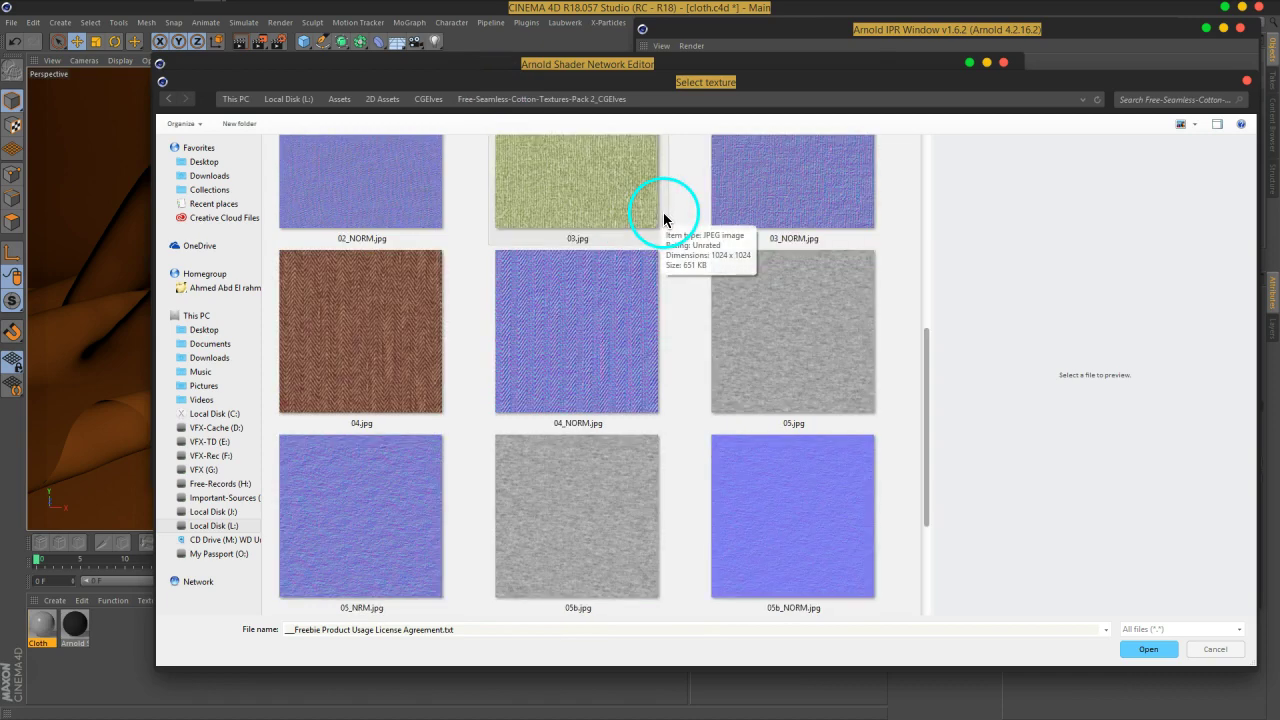
pyautogui.click(629, 180)
pyautogui.click(1150, 650)
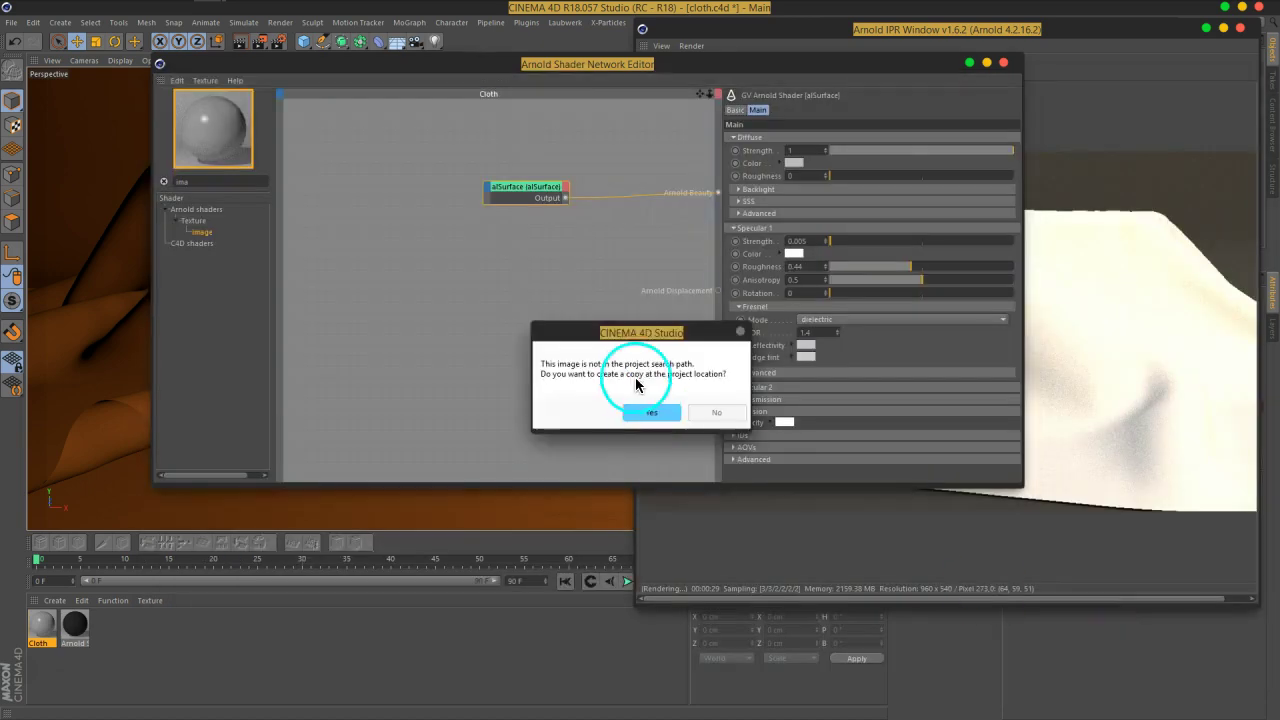
pyautogui.click(643, 411)
pyautogui.moveTo(468, 289); pyautogui.dragTo(718, 192)
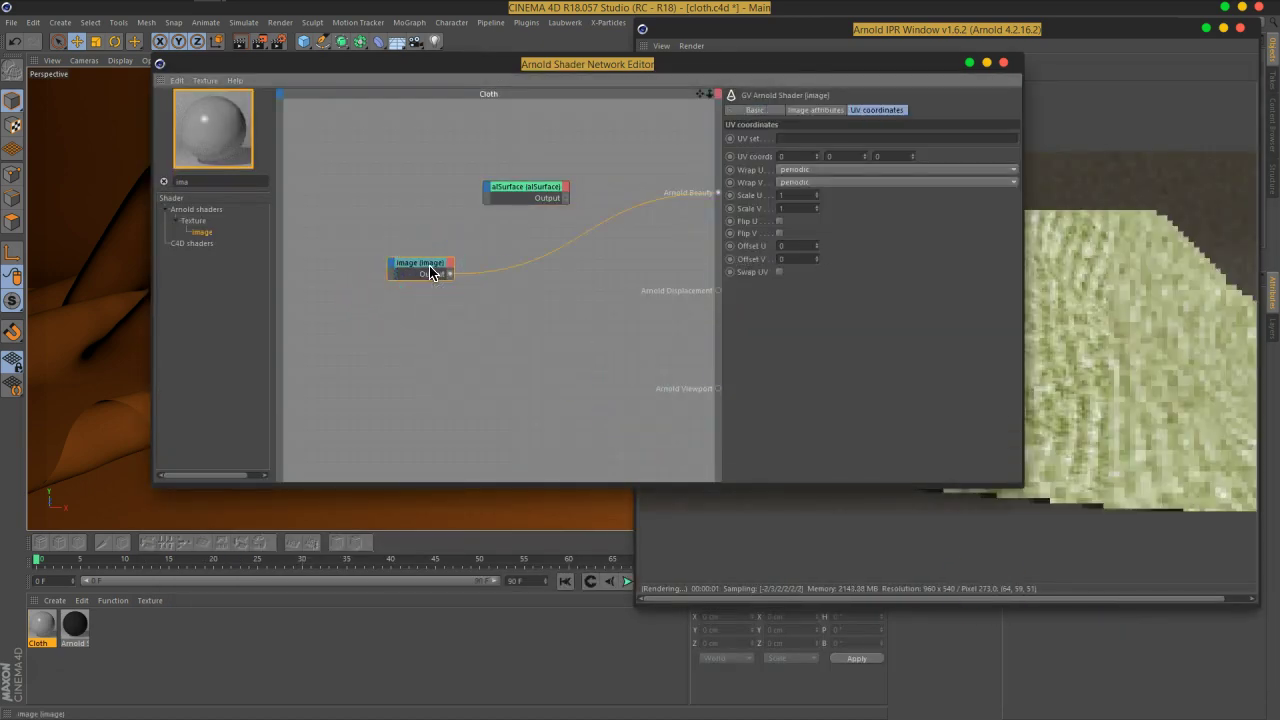
# Try UV scales of 5 and 6 on the image node and settle on 7 for both Scale U and Scale V
pyautogui.click(643, 64)
pyautogui.moveTo(643, 64); pyautogui.dragTo(377, 72)
pyautogui.doubleClick(525, 204)
pyautogui.write('5')
pyautogui.press('Return')
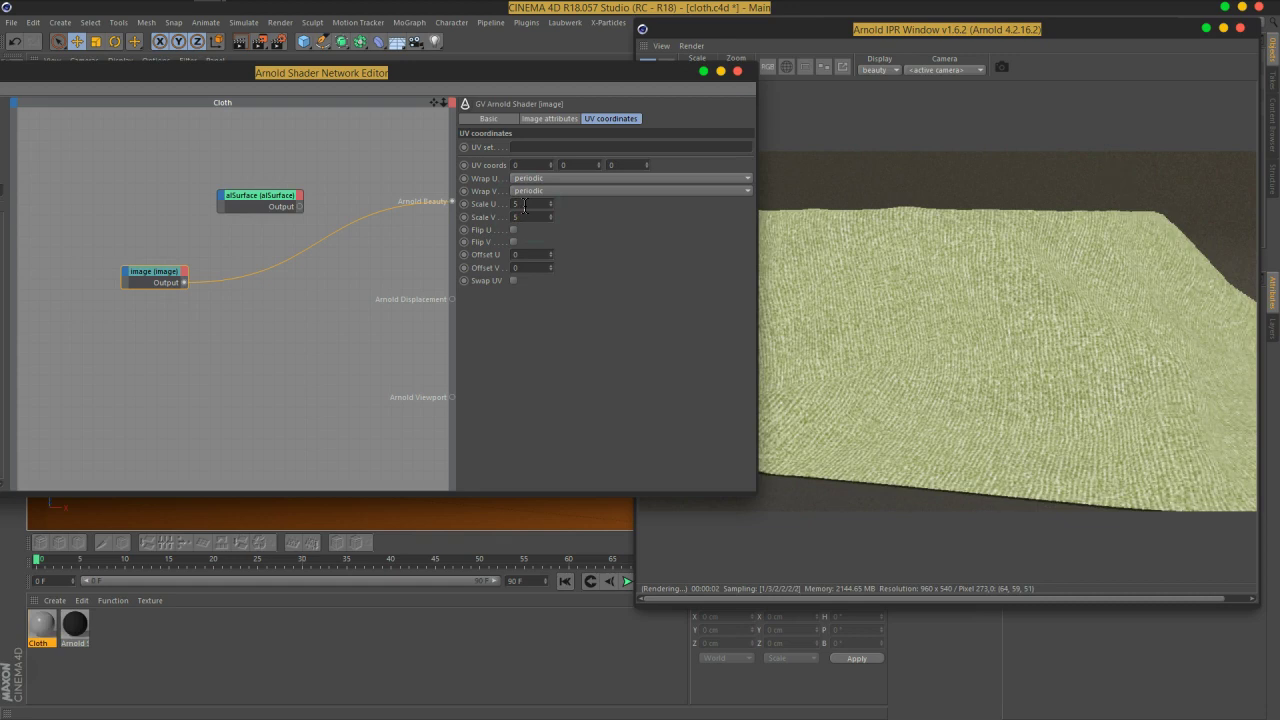
pyautogui.write('6')
pyautogui.press('Return')
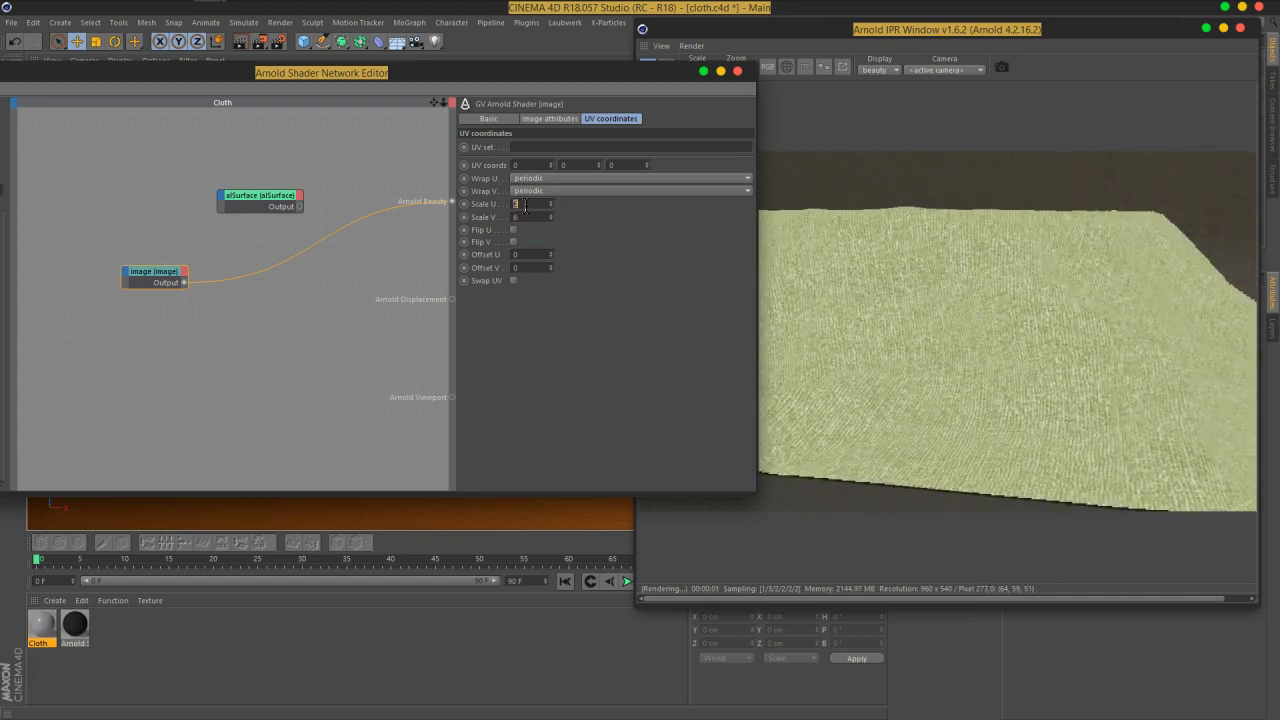
pyautogui.write('7')
pyautogui.press('Return')
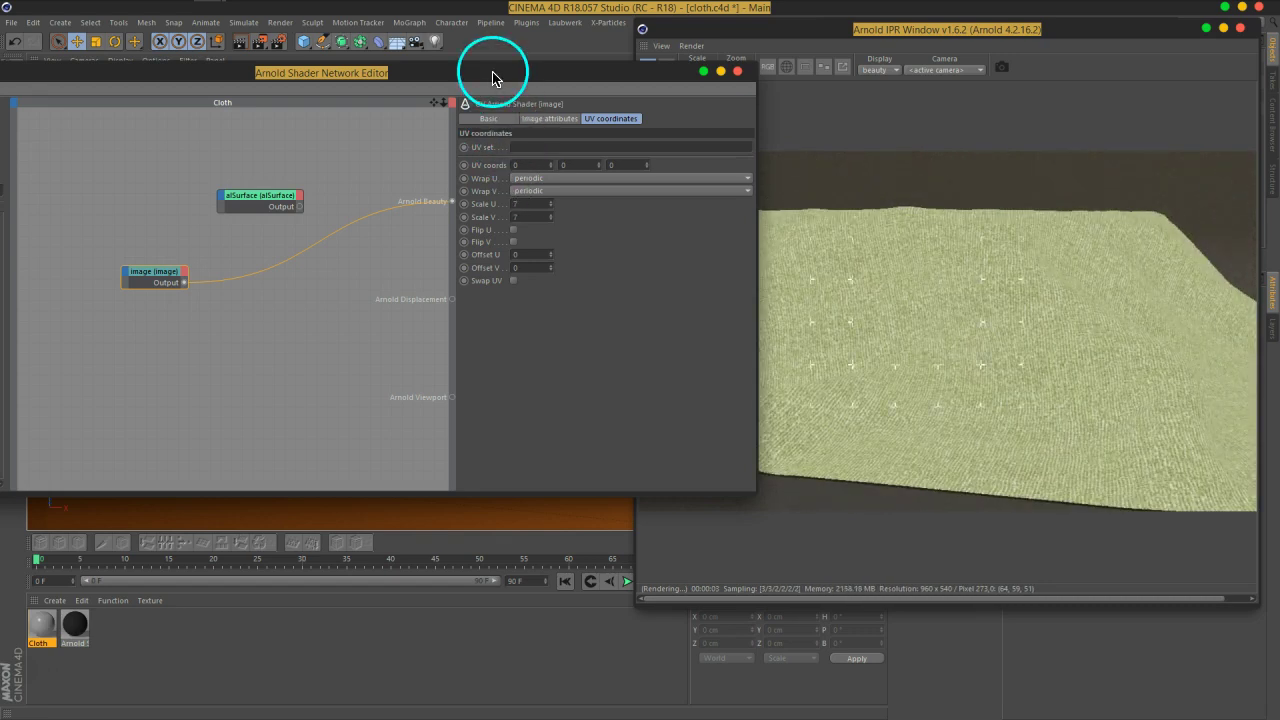
# Duplicate the image node and route the copy through a new color_correct node into Arnold Beauty
pyautogui.moveTo(492, 78); pyautogui.dragTo(649, 90)
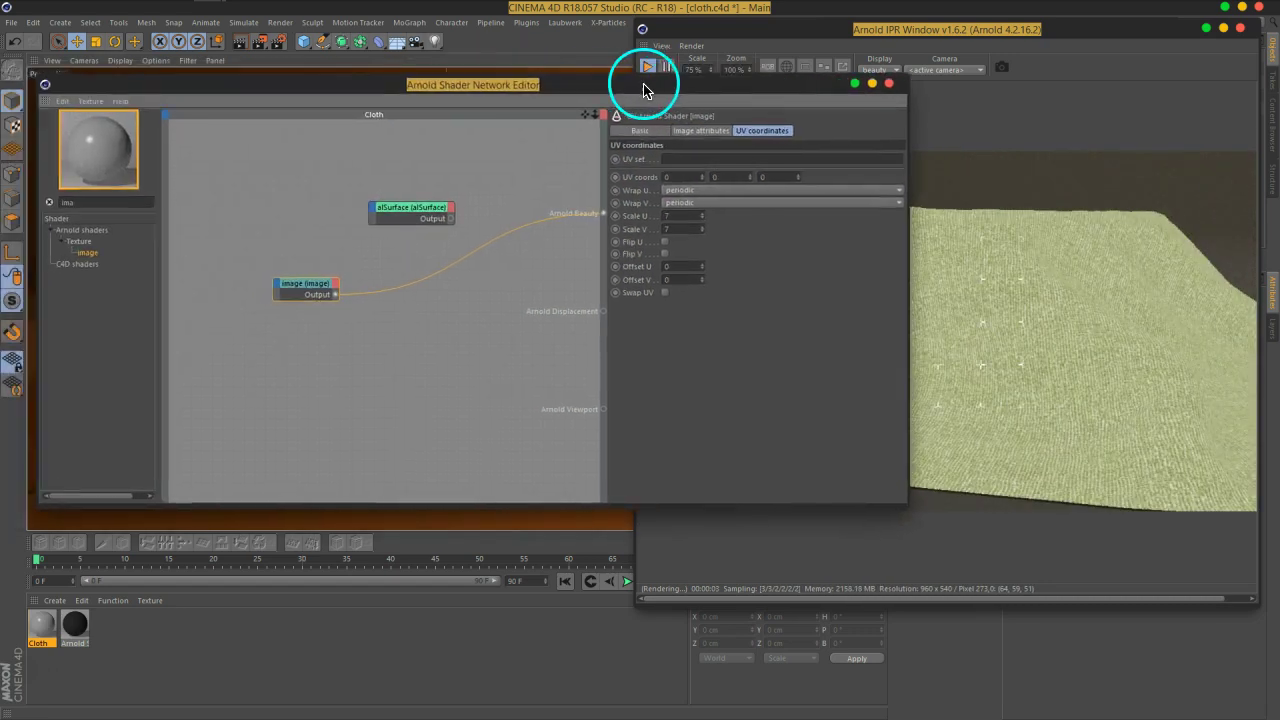
pyautogui.keyDown('ctrl'); pyautogui.moveTo(309, 291); pyautogui.dragTo(315, 343); pyautogui.keyUp('ctrl')
pyautogui.click(116, 204)
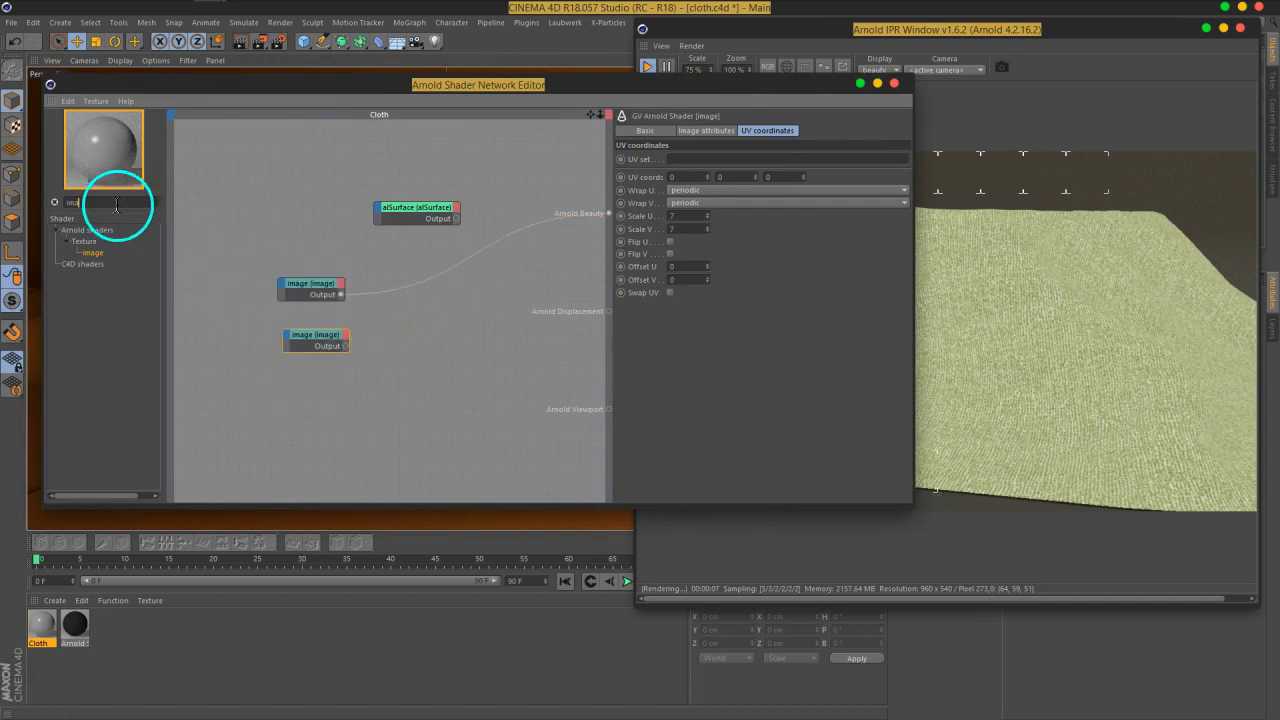
pyautogui.write('color')
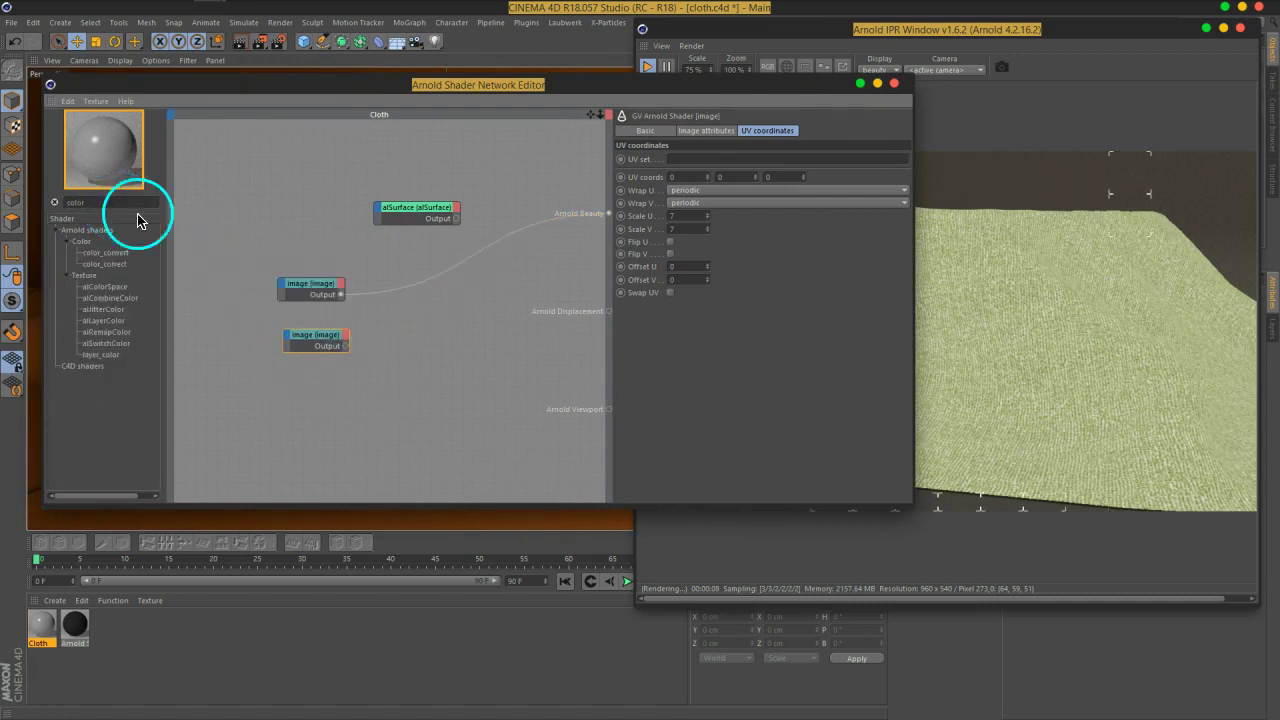
pyautogui.moveTo(120, 265); pyautogui.dragTo(607, 218)
pyautogui.click(392, 327)
pyautogui.moveTo(396, 336)
pyautogui.click(446, 337)
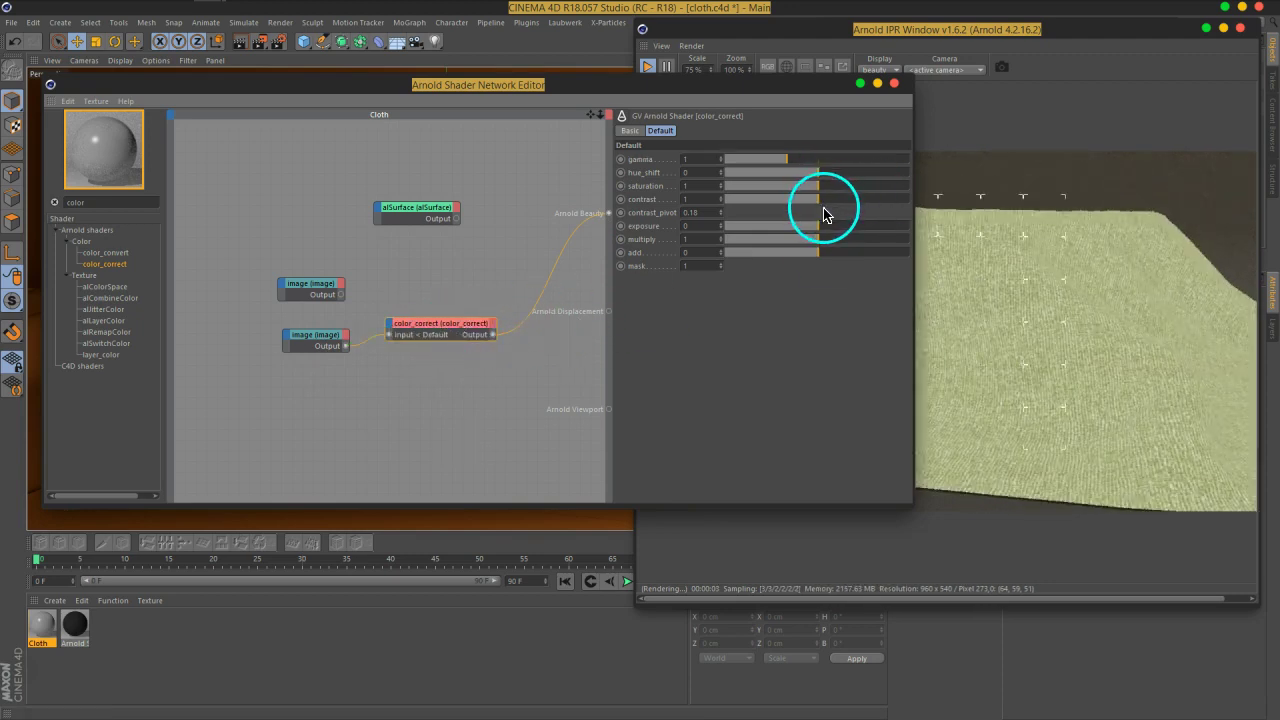
# Set the color_correct exposure to -0.43 and gamma to 0.76 to darken the fabric texture
pyautogui.moveTo(820, 230); pyautogui.dragTo(811, 249)
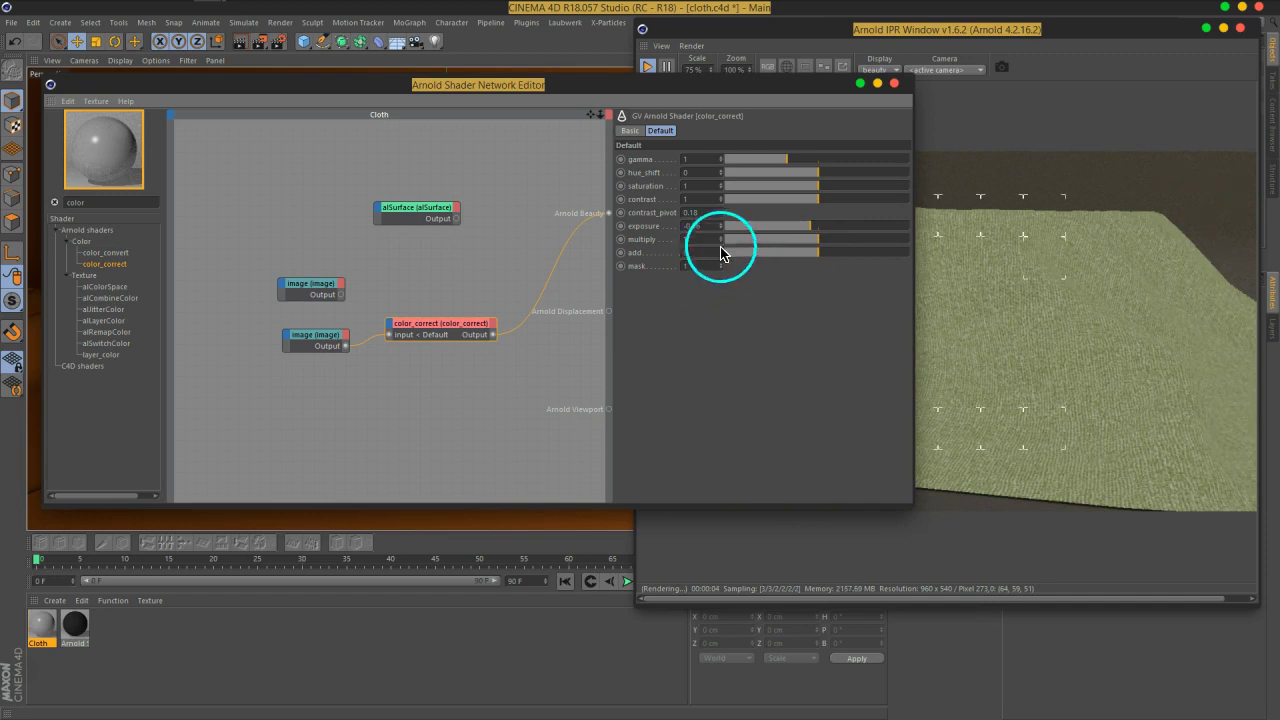
pyautogui.moveTo(789, 164); pyautogui.dragTo(785, 163)
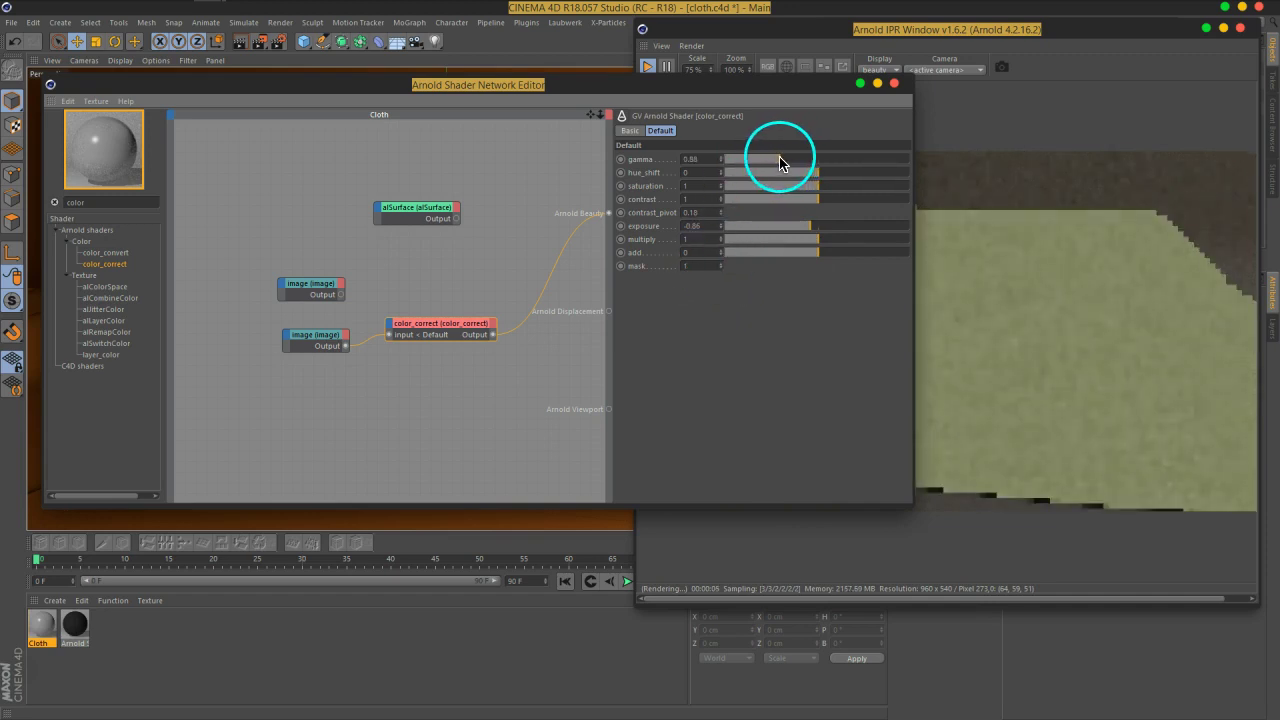
pyautogui.moveTo(810, 227); pyautogui.dragTo(814, 229)
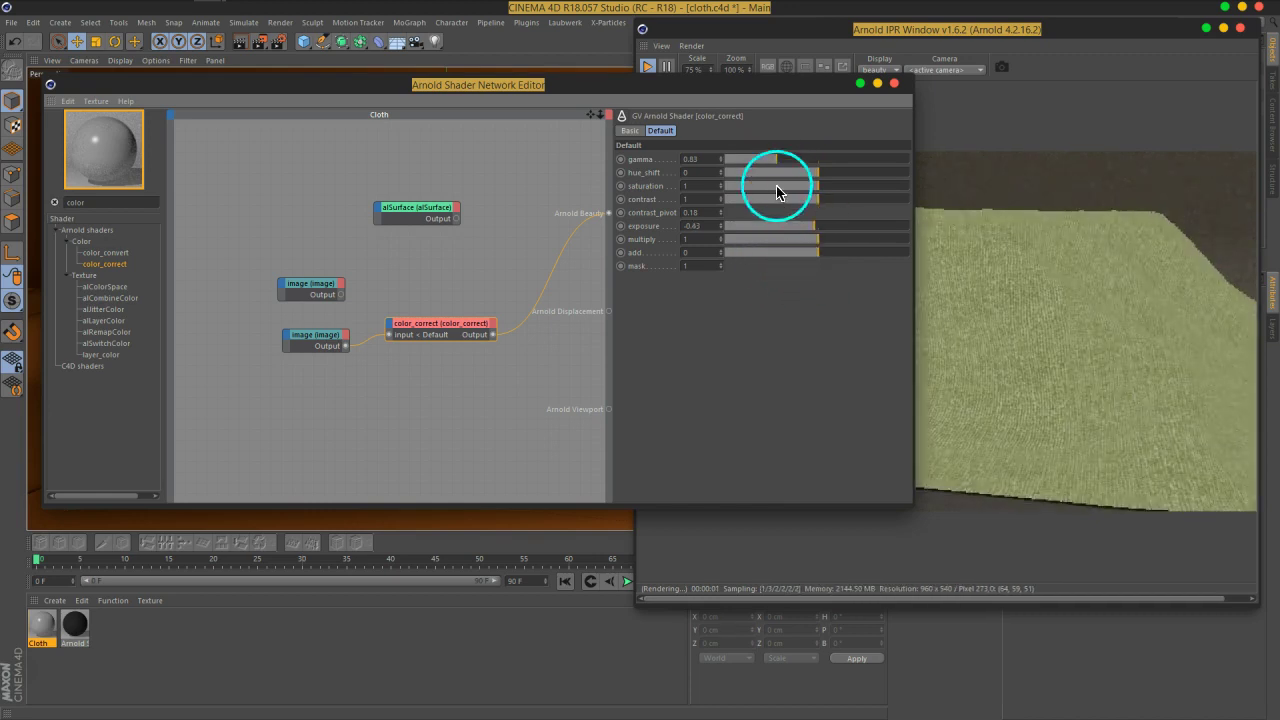
pyautogui.moveTo(771, 170); pyautogui.dragTo(774, 168)
# Compare the original image node with the color-corrected copy in the render preview
pyautogui.click(303, 289)
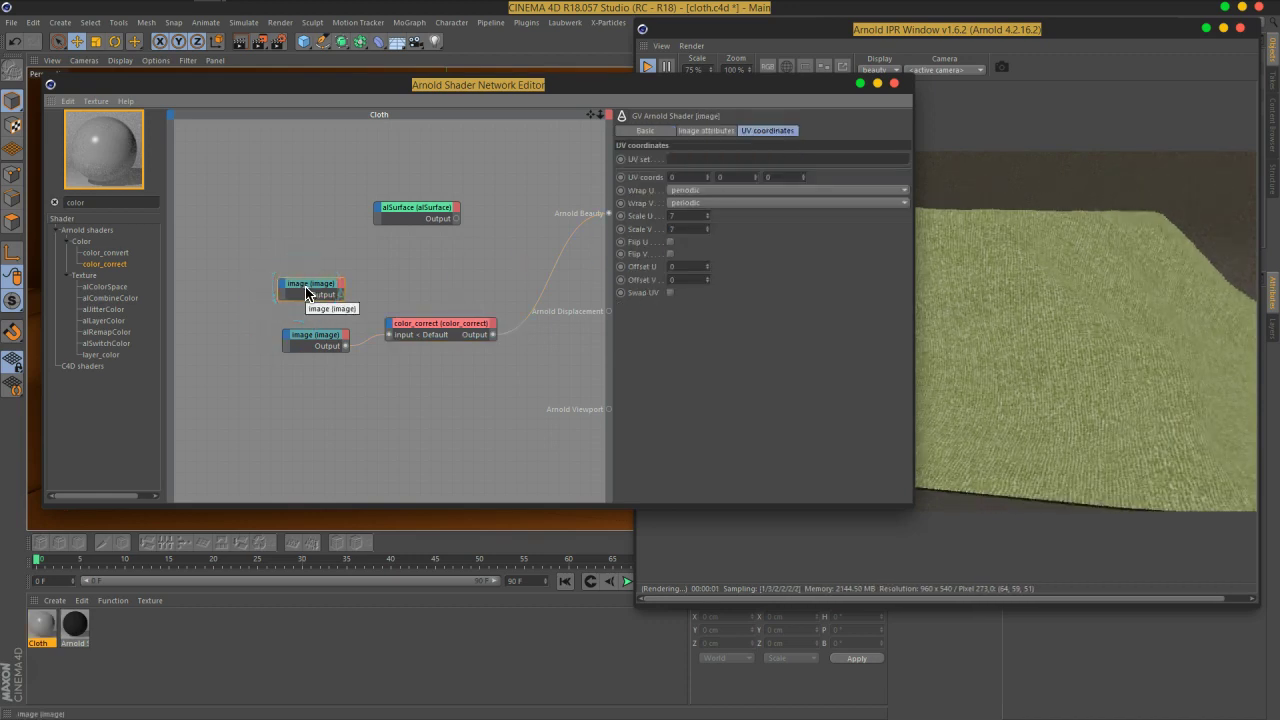
pyautogui.keyDown('alt'); pyautogui.click(306, 293); pyautogui.keyUp('alt')
pyautogui.click(318, 364)
pyautogui.click(428, 333)
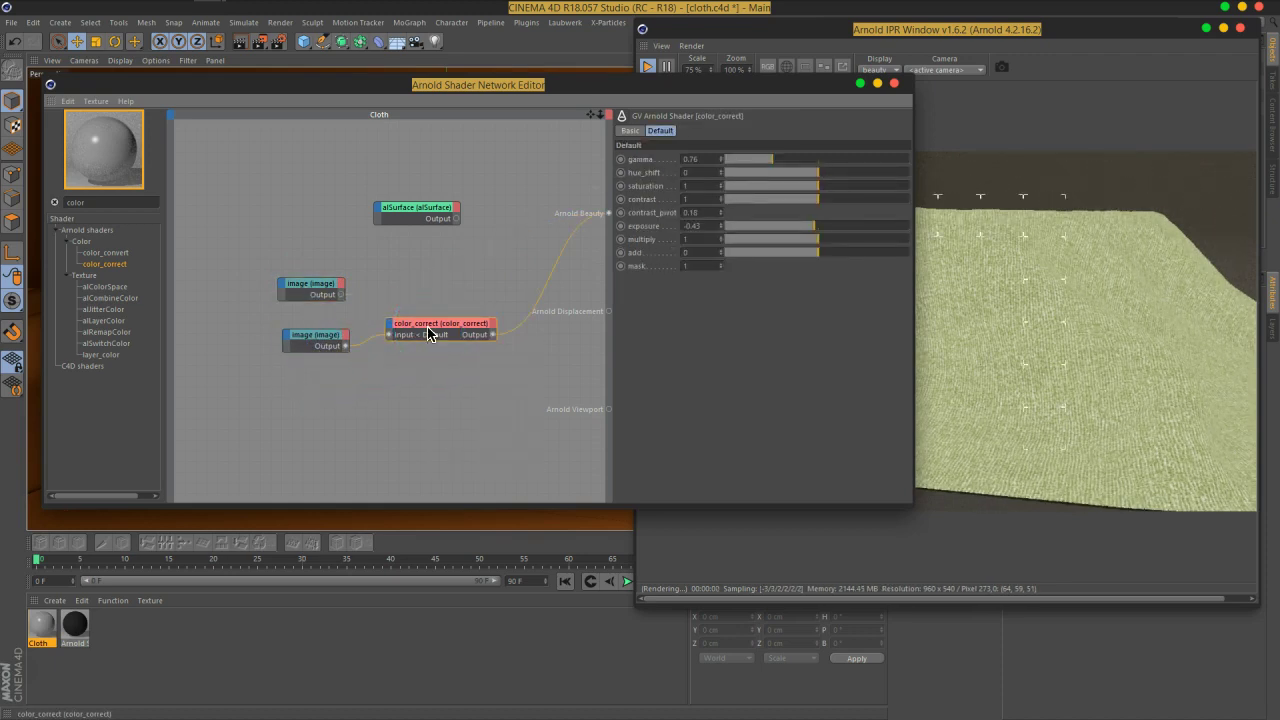
pyautogui.keyDown('alt'); pyautogui.click(428, 333); pyautogui.keyUp('alt')
pyautogui.click(460, 323)
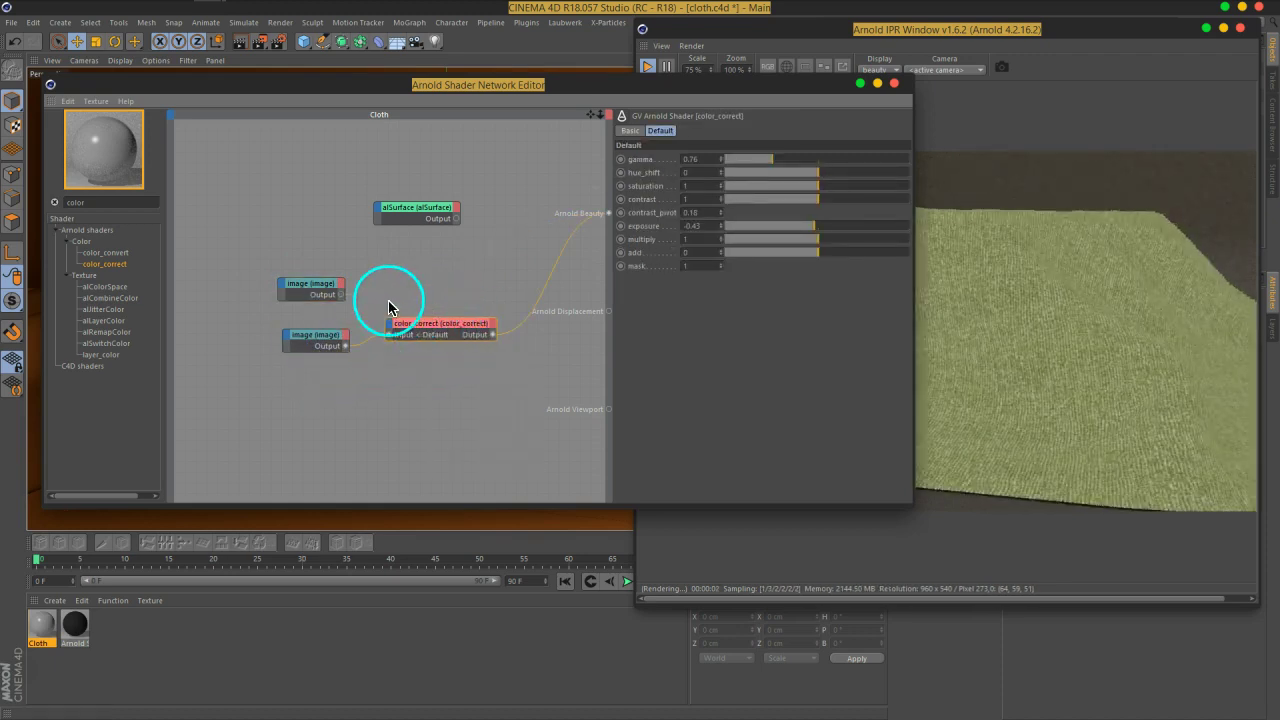
pyautogui.click(316, 287)
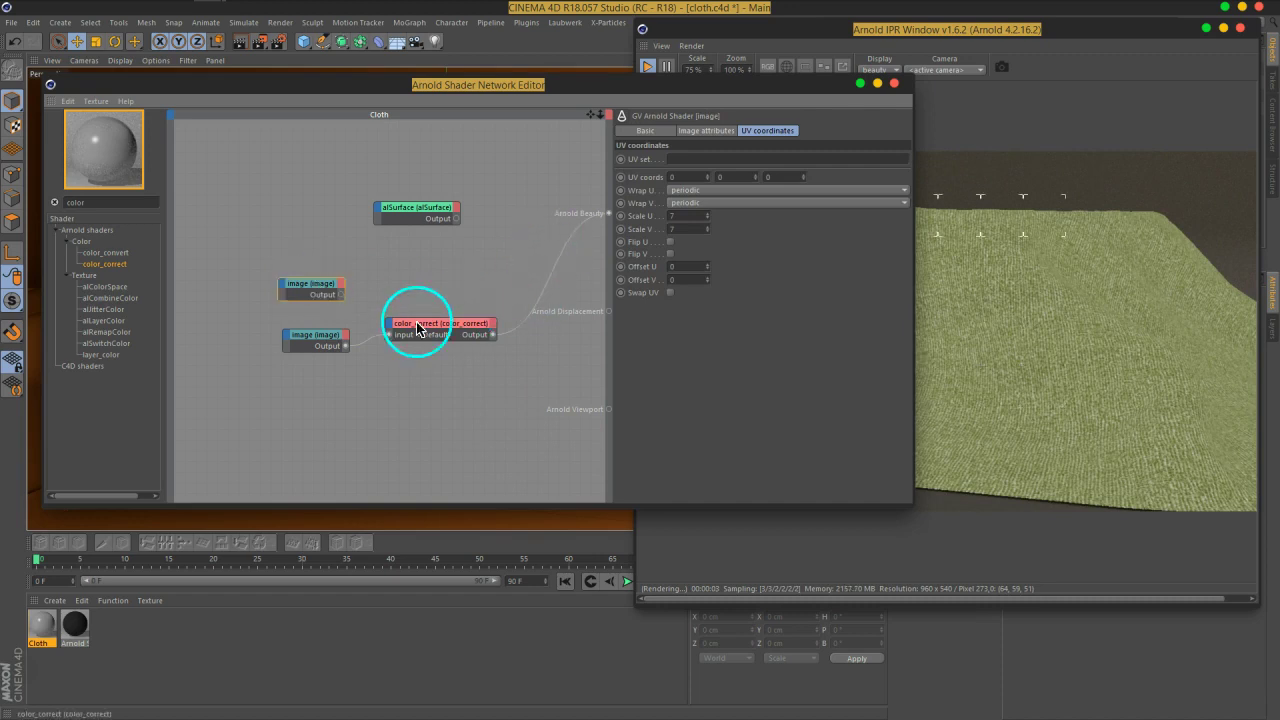
pyautogui.click(329, 334)
# Move the alSurface node closer to the outputs and add a mix node and a facing_ratio node to the network
pyautogui.click(452, 210)
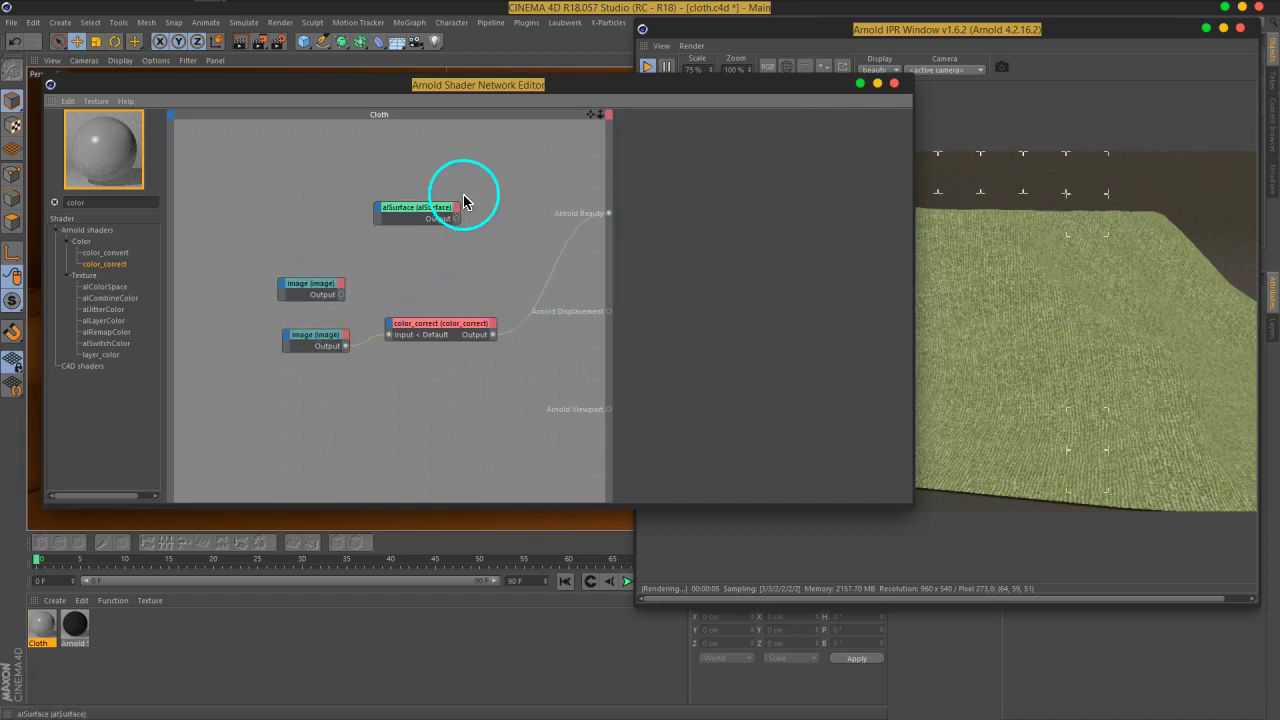
pyautogui.moveTo(432, 219); pyautogui.dragTo(537, 208)
pyautogui.click(71, 200)
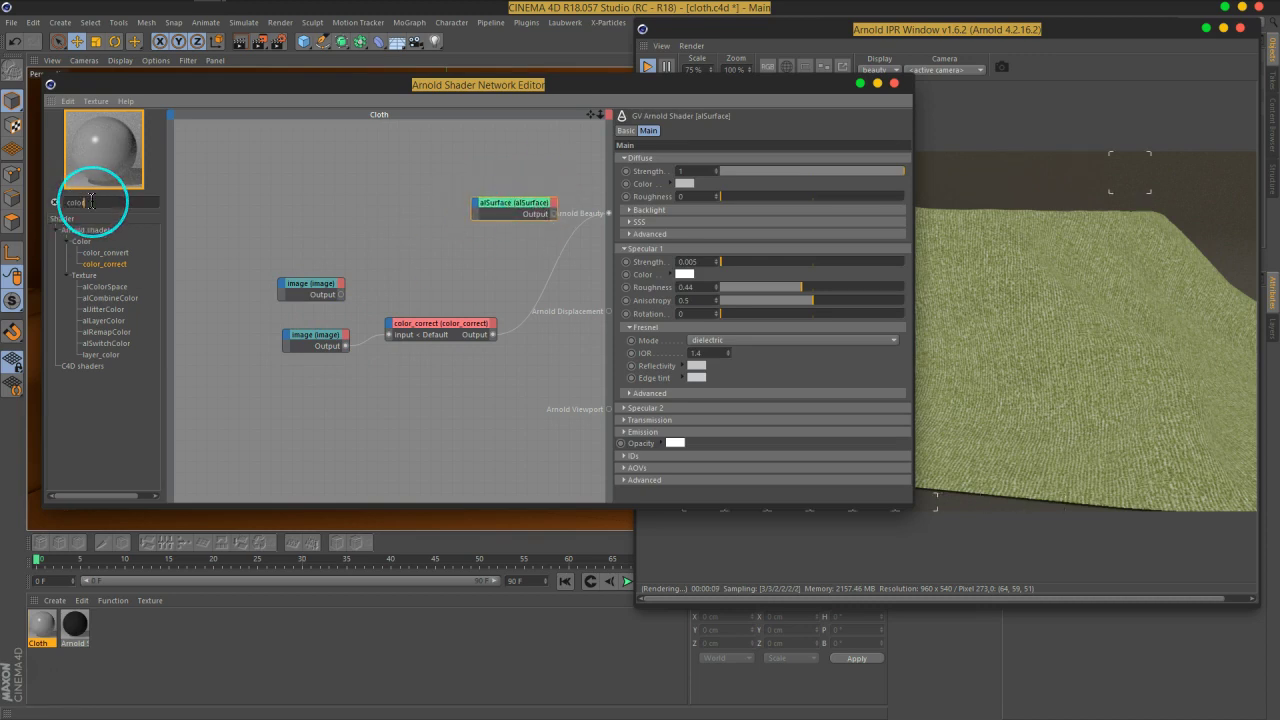
pyautogui.write('mix')
pyautogui.moveTo(119, 253); pyautogui.dragTo(416, 208)
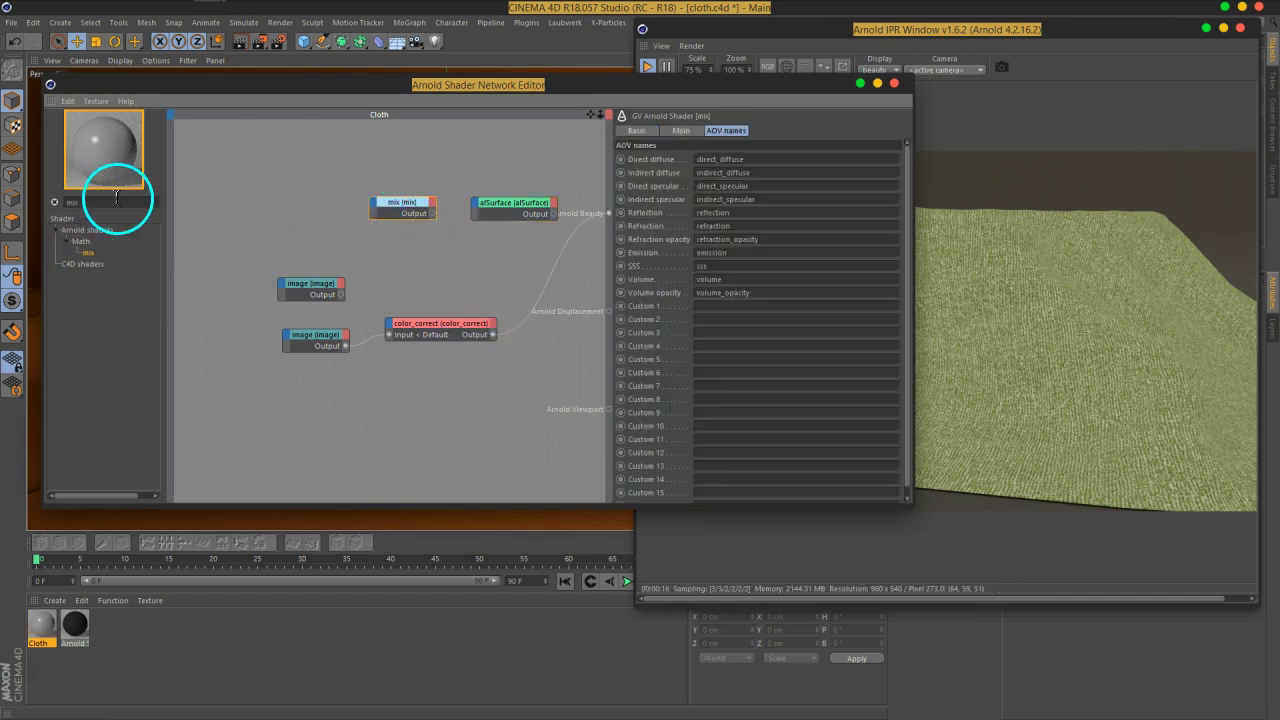
pyautogui.moveTo(104, 275); pyautogui.dragTo(416, 268)
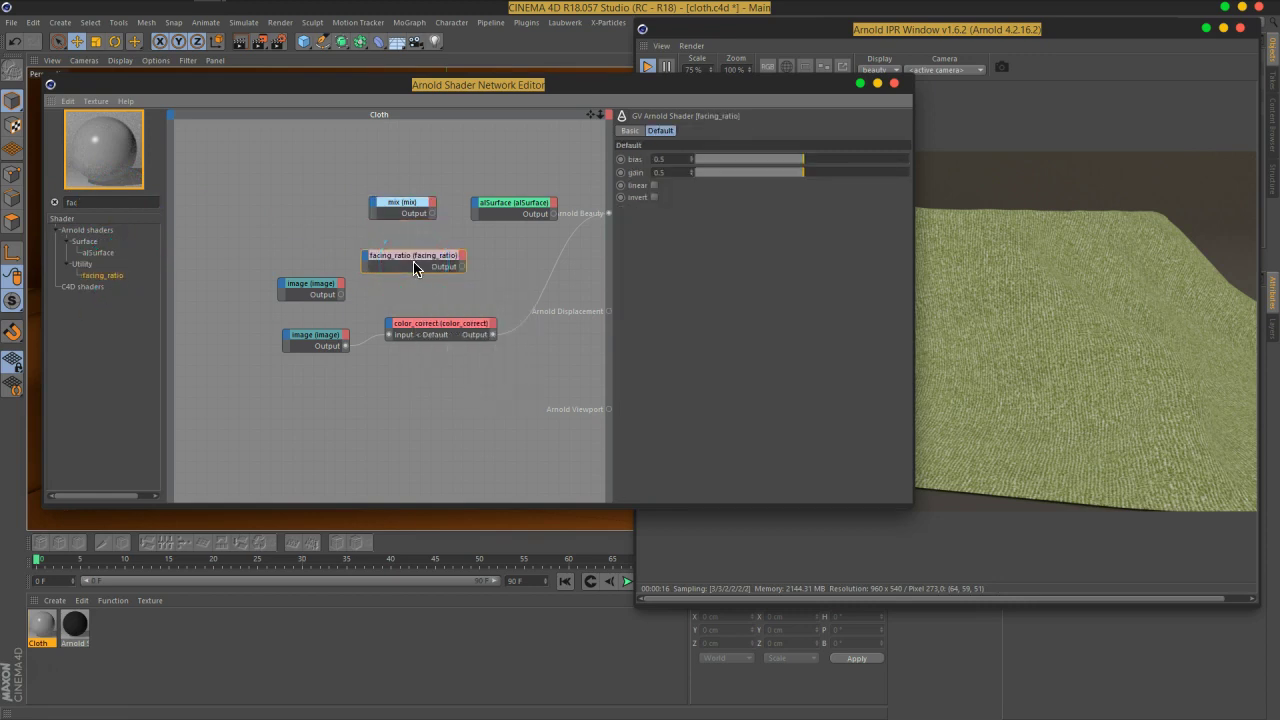
# Route the facing_ratio node into Arnold Beauty to preview it and enable its invert option
pyautogui.rightClick(414, 268)
pyautogui.click(450, 330)
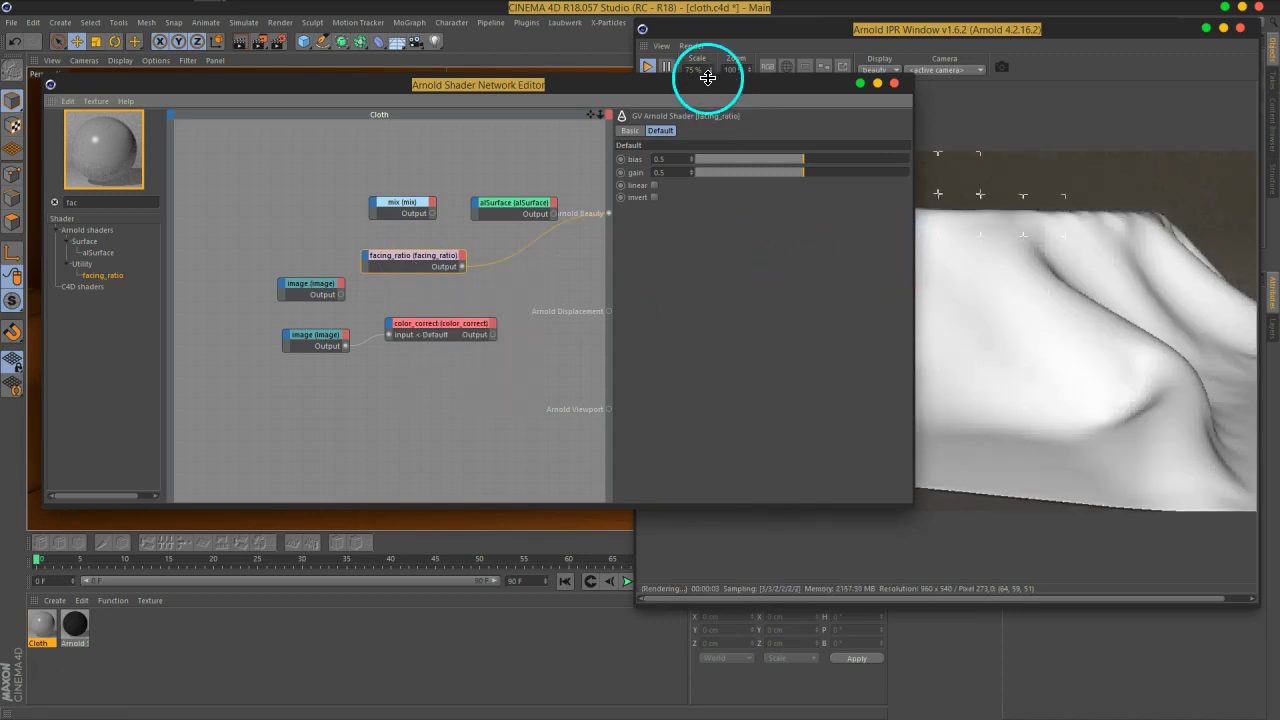
pyautogui.moveTo(709, 84); pyautogui.dragTo(614, 84)
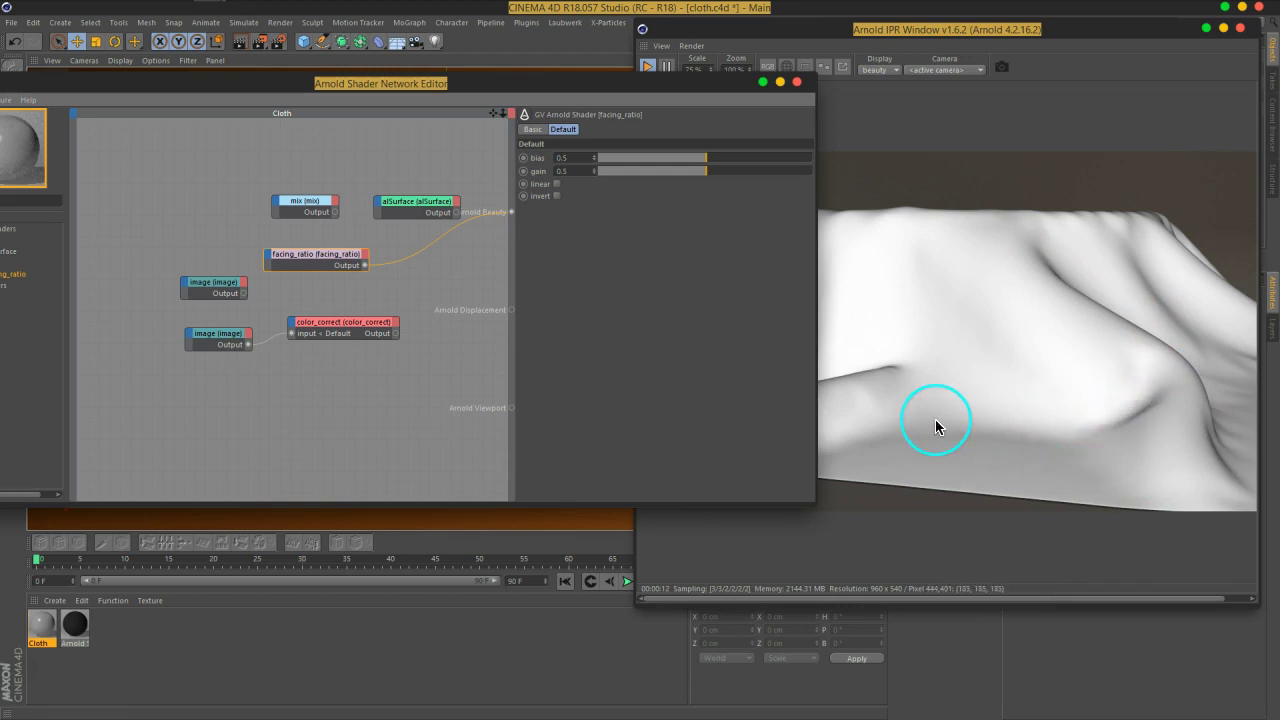
pyautogui.click(1182, 438)
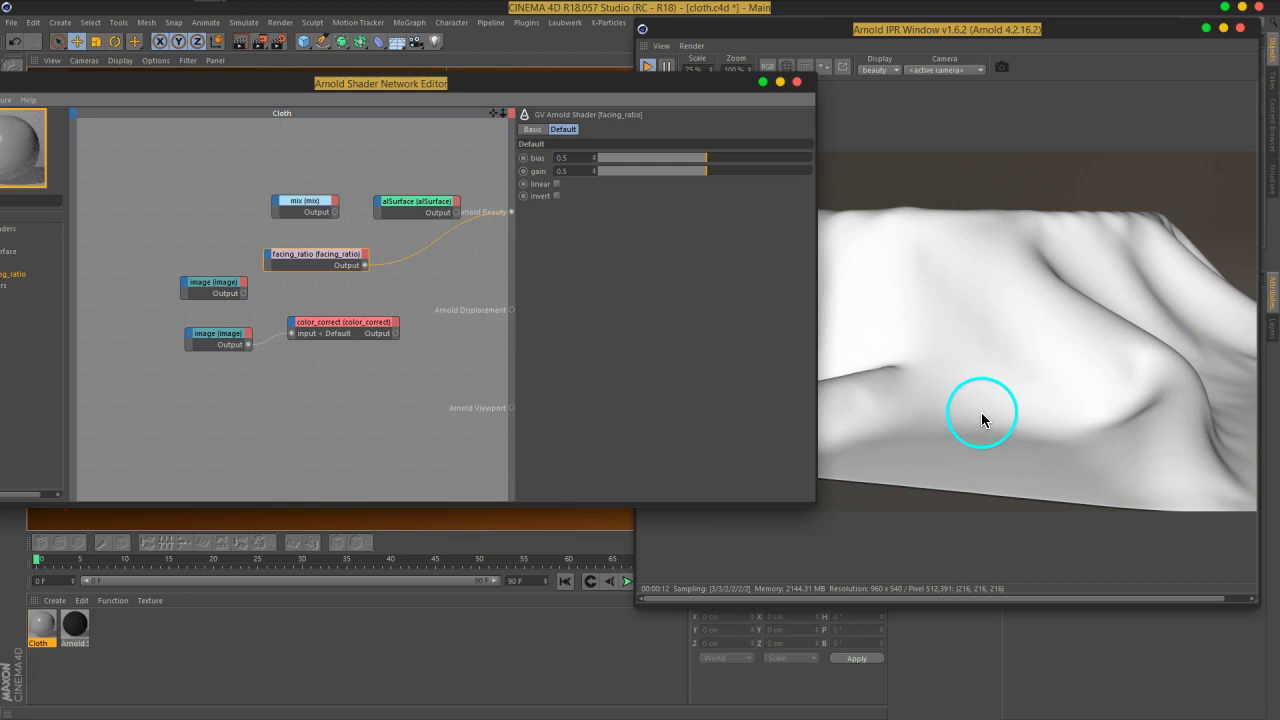
pyautogui.click(557, 195)
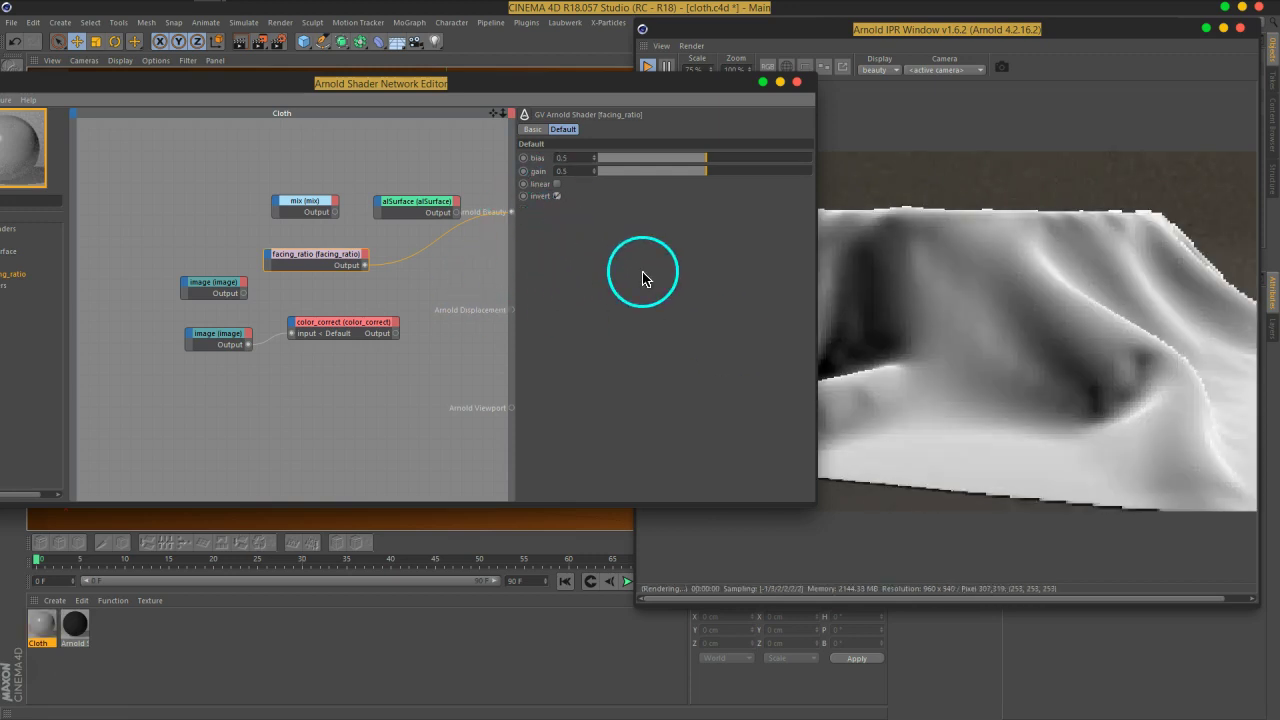
# Tune the facing_ratio falloff against the render preview, settling on bias 0.76 and gain 0.33
pyautogui.moveTo(707, 172)
pyautogui.mouseDown()
pyautogui.moveTo(652, 180)
pyautogui.moveTo(660, 166)
pyautogui.moveTo(731, 171)
pyautogui.mouseUp()
pyautogui.moveTo(653, 180)
pyautogui.mouseDown()
pyautogui.moveTo(669, 177)
pyautogui.moveTo(654, 180)
pyautogui.mouseUp()
pyautogui.moveTo(736, 160); pyautogui.dragTo(769, 166)
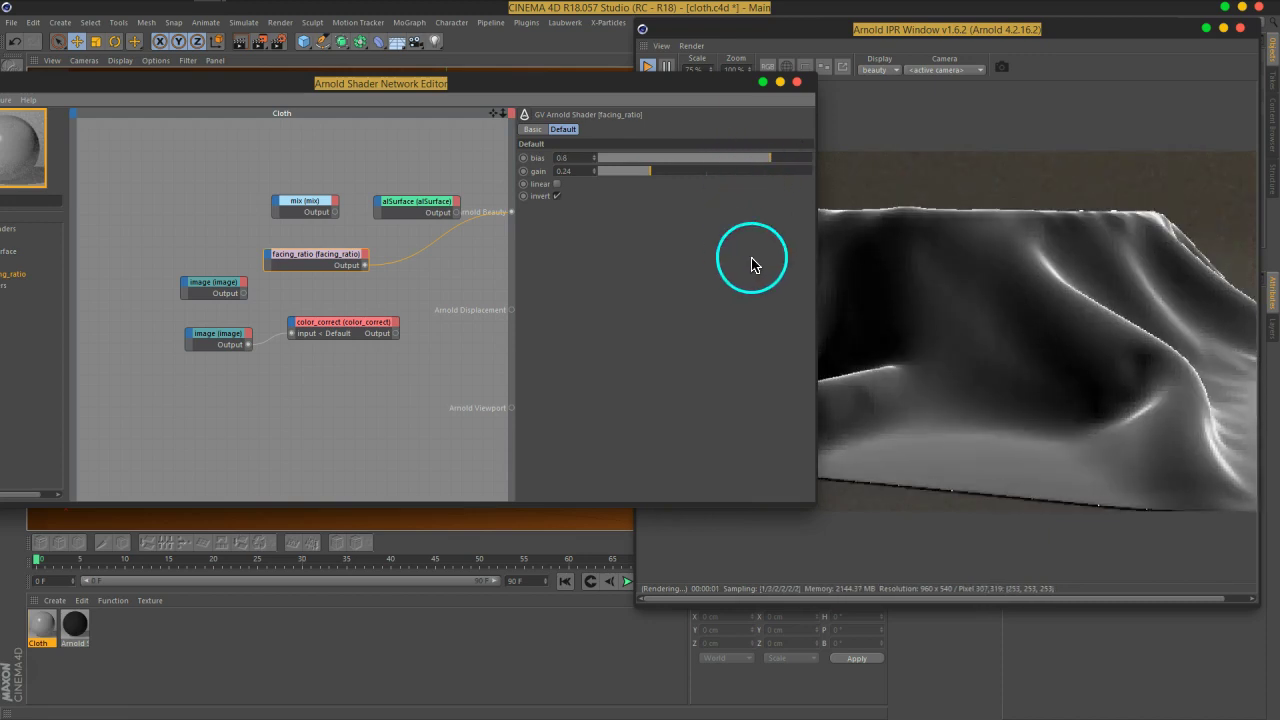
pyautogui.moveTo(654, 171)
pyautogui.mouseDown()
pyautogui.moveTo(689, 177)
pyautogui.moveTo(642, 186)
pyautogui.mouseUp()
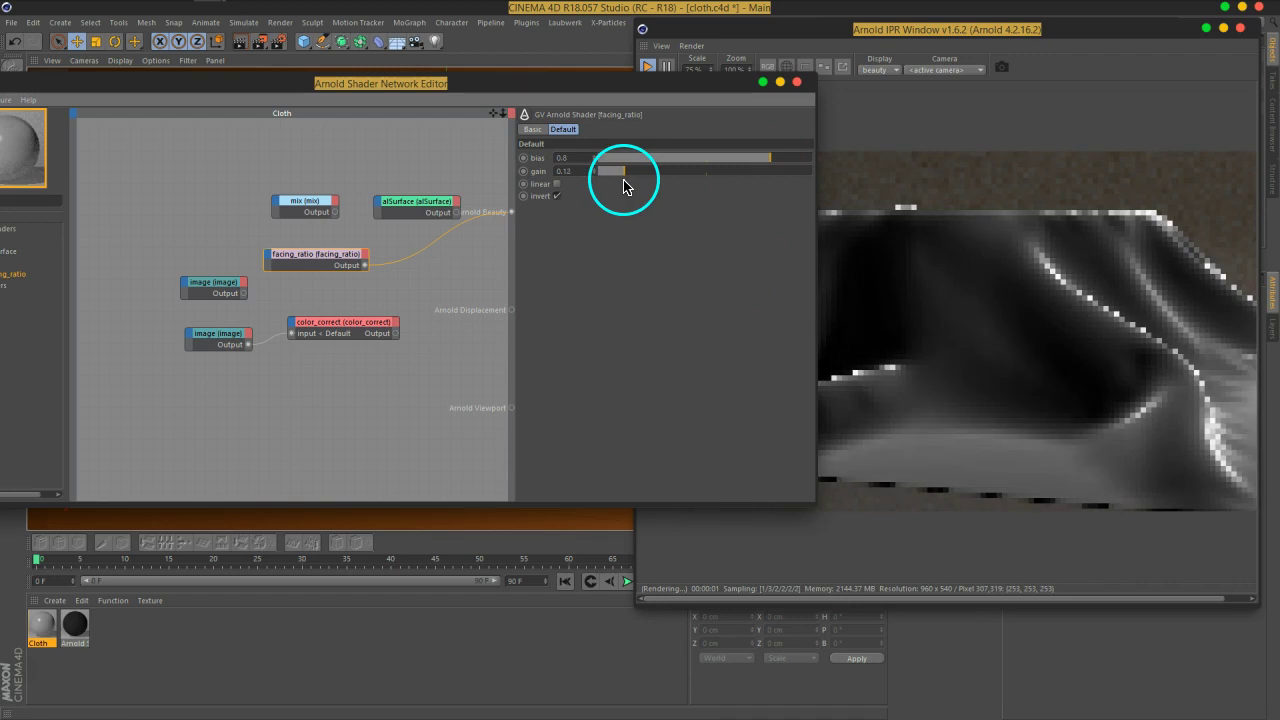
pyautogui.moveTo(763, 170)
pyautogui.mouseDown()
pyautogui.moveTo(748, 176)
pyautogui.moveTo(764, 164)
pyautogui.mouseUp()
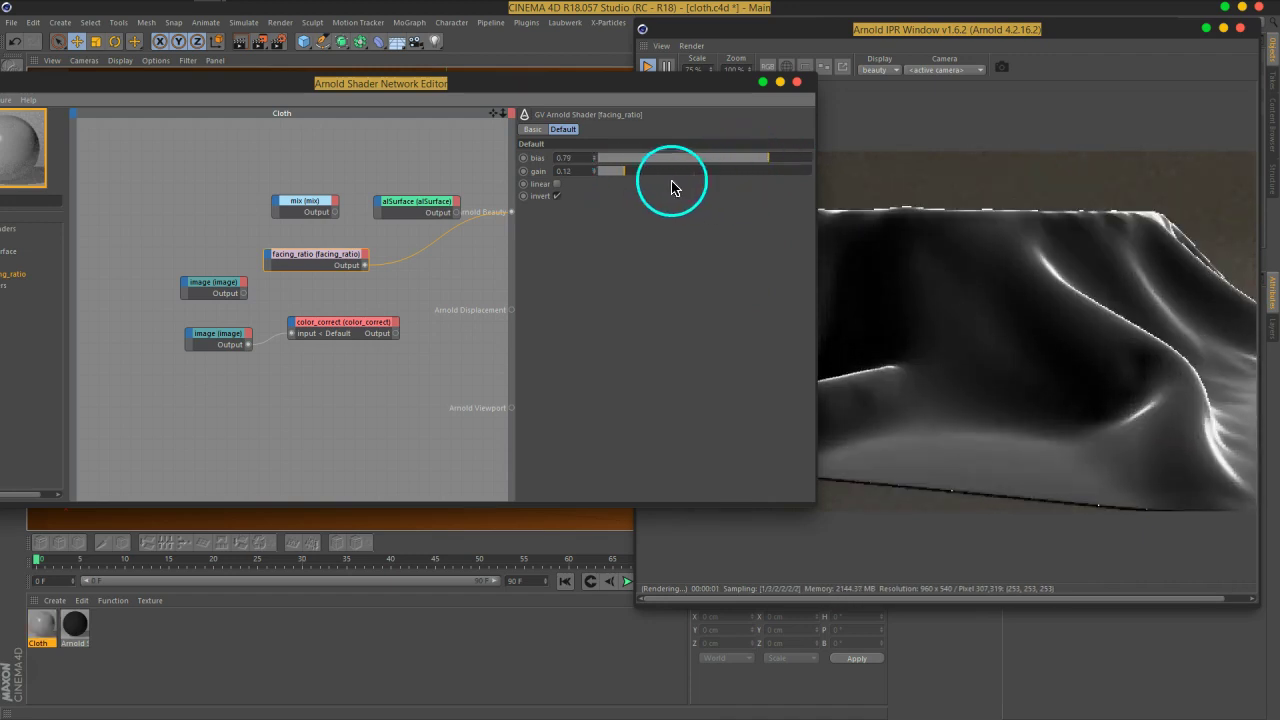
pyautogui.moveTo(631, 174); pyautogui.dragTo(683, 178)
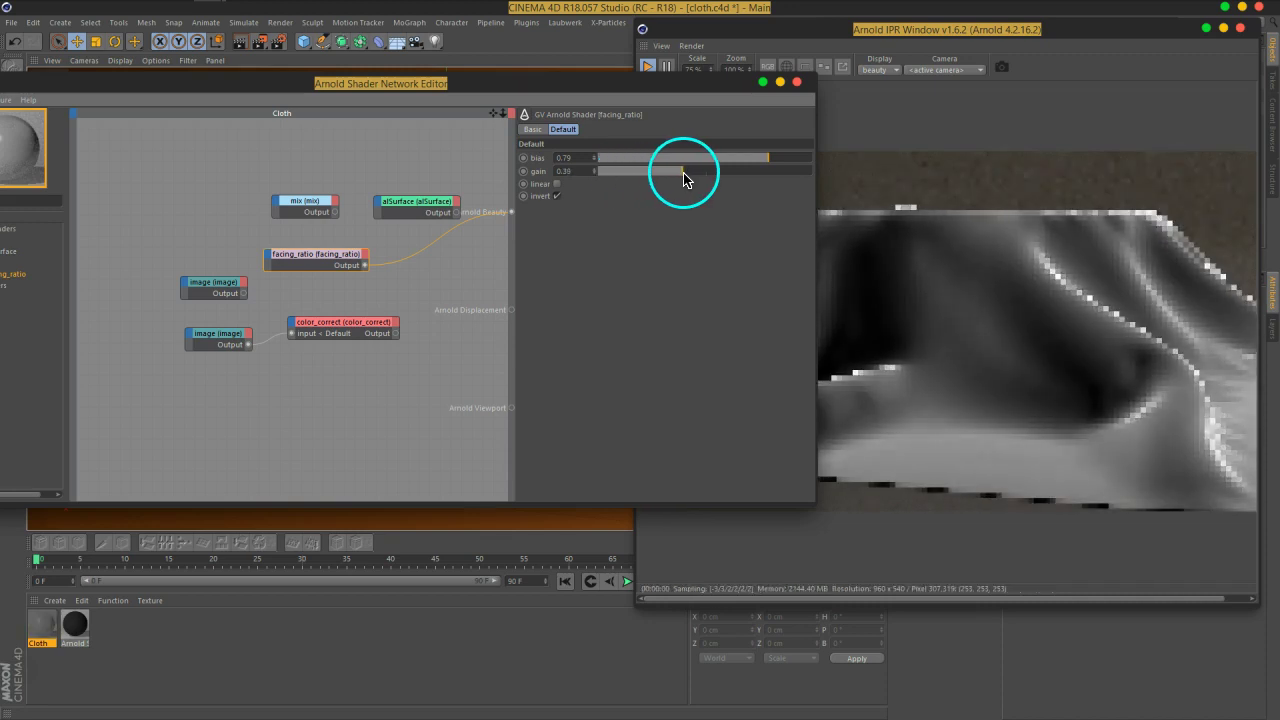
pyautogui.moveTo(766, 160)
pyautogui.mouseDown()
pyautogui.moveTo(745, 163)
pyautogui.moveTo(789, 165)
pyautogui.moveTo(766, 168)
pyautogui.mouseUp()
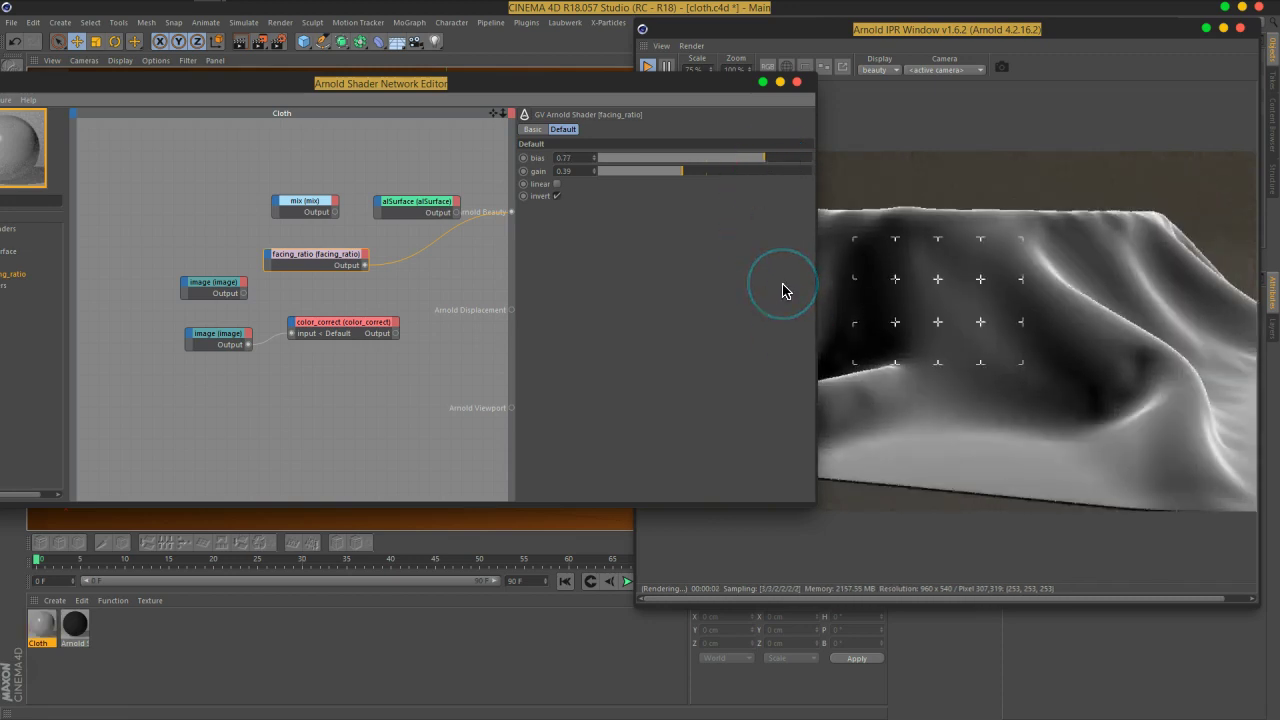
pyautogui.moveTo(654, 91); pyautogui.dragTo(530, 82)
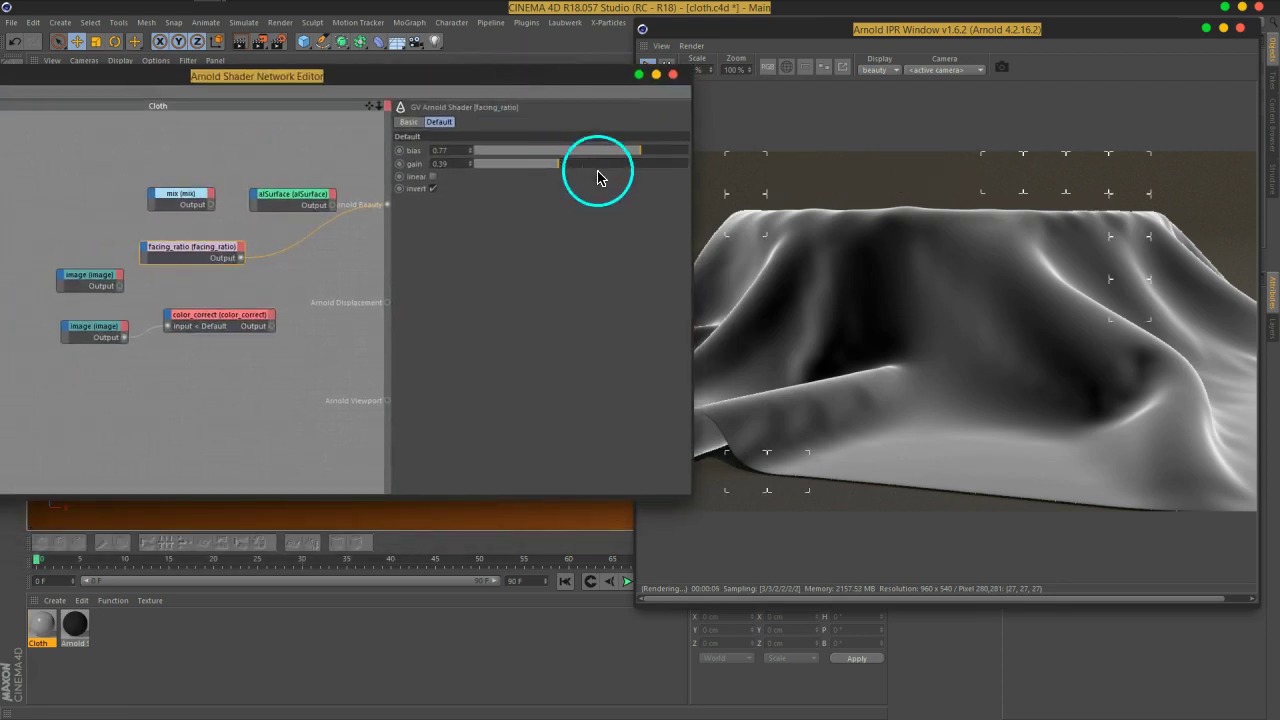
pyautogui.moveTo(630, 152)
pyautogui.mouseDown()
pyautogui.moveTo(543, 163)
pyautogui.moveTo(657, 163)
pyautogui.moveTo(546, 170)
pyautogui.mouseUp()
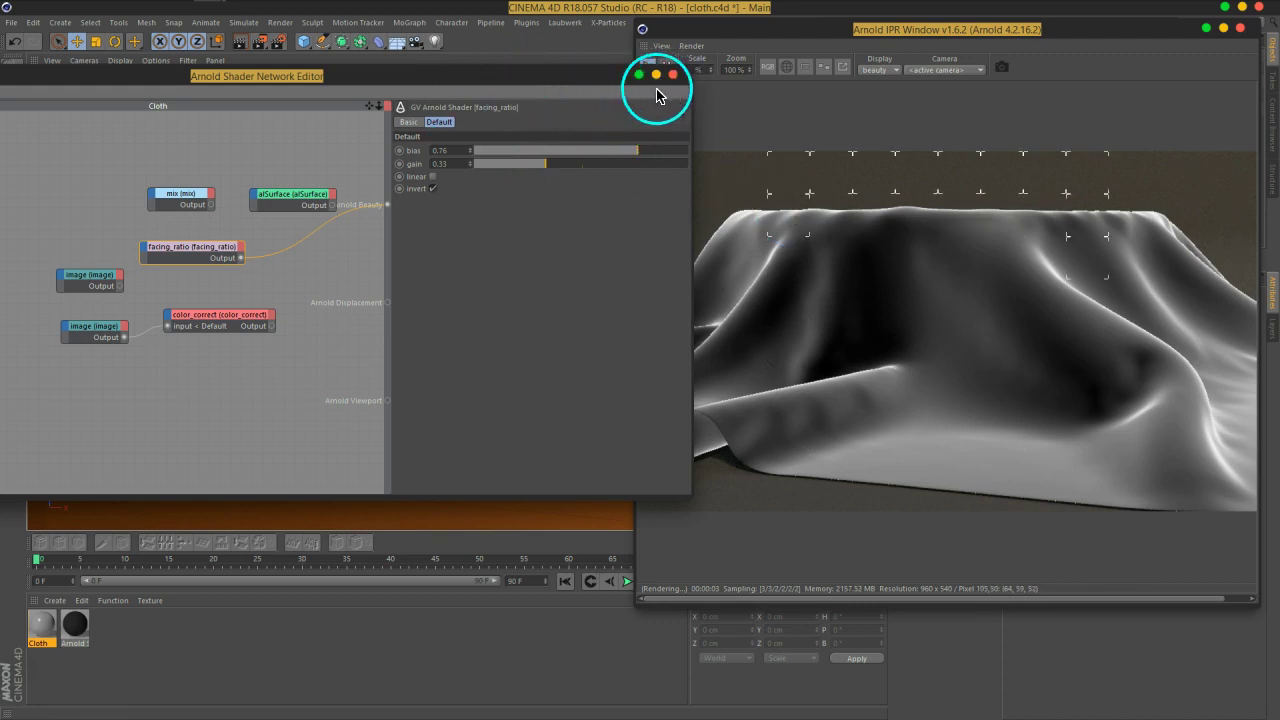
# Rearrange the nodes so the images, color_correct and facing_ratio sit before the mix node, with alSurface kept apart
pyautogui.moveTo(470, 84); pyautogui.dragTo(743, 88)
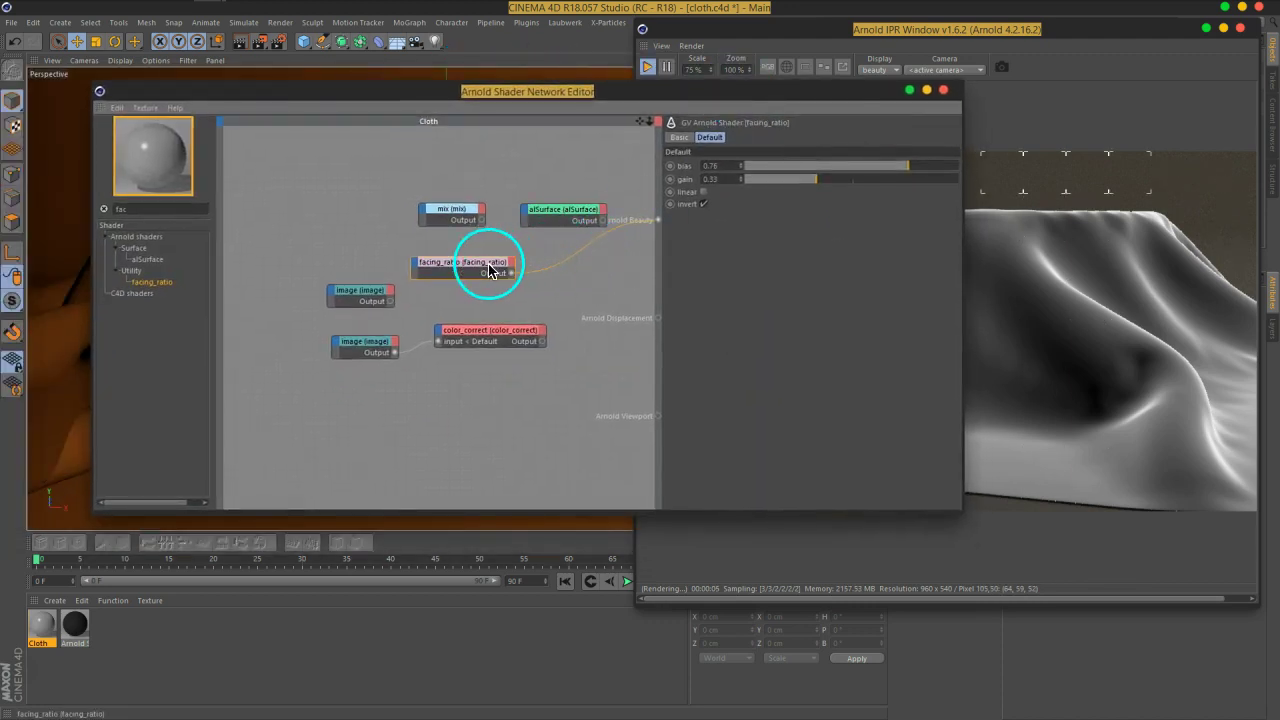
pyautogui.moveTo(490, 270); pyautogui.dragTo(420, 251)
pyautogui.moveTo(476, 302); pyautogui.dragTo(386, 328)
pyautogui.click(377, 285)
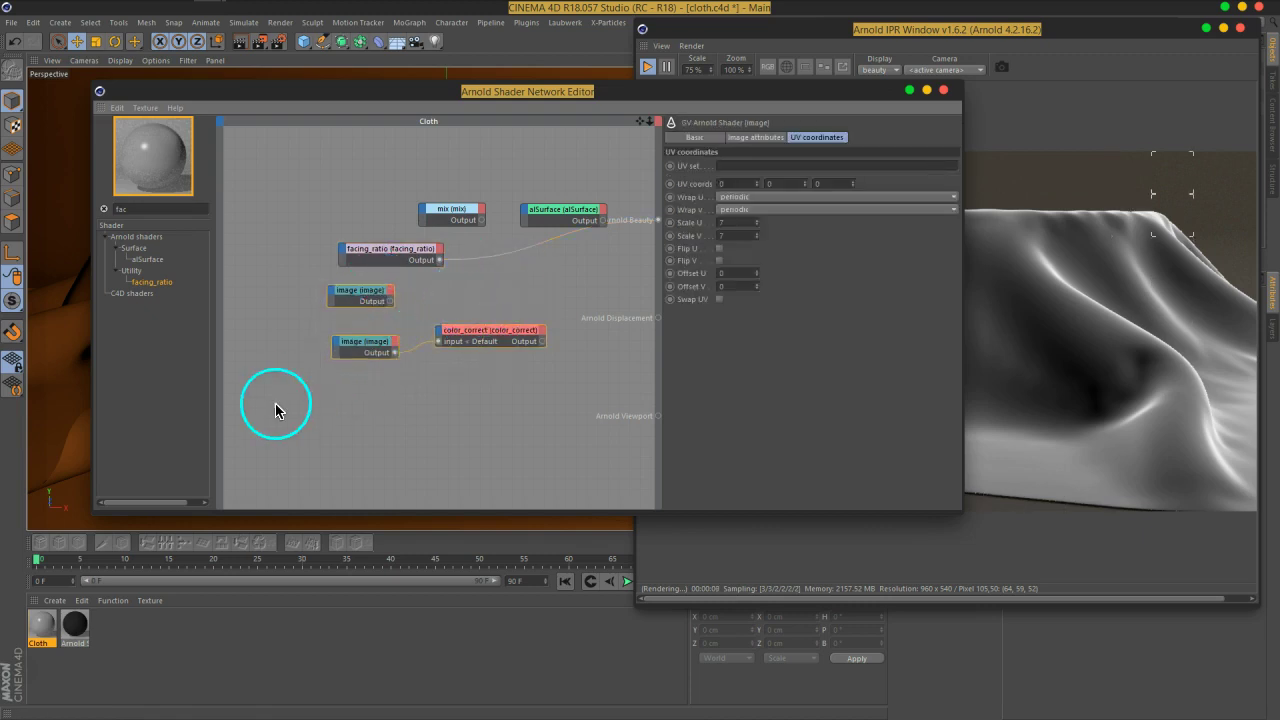
pyautogui.moveTo(358, 297); pyautogui.dragTo(298, 147)
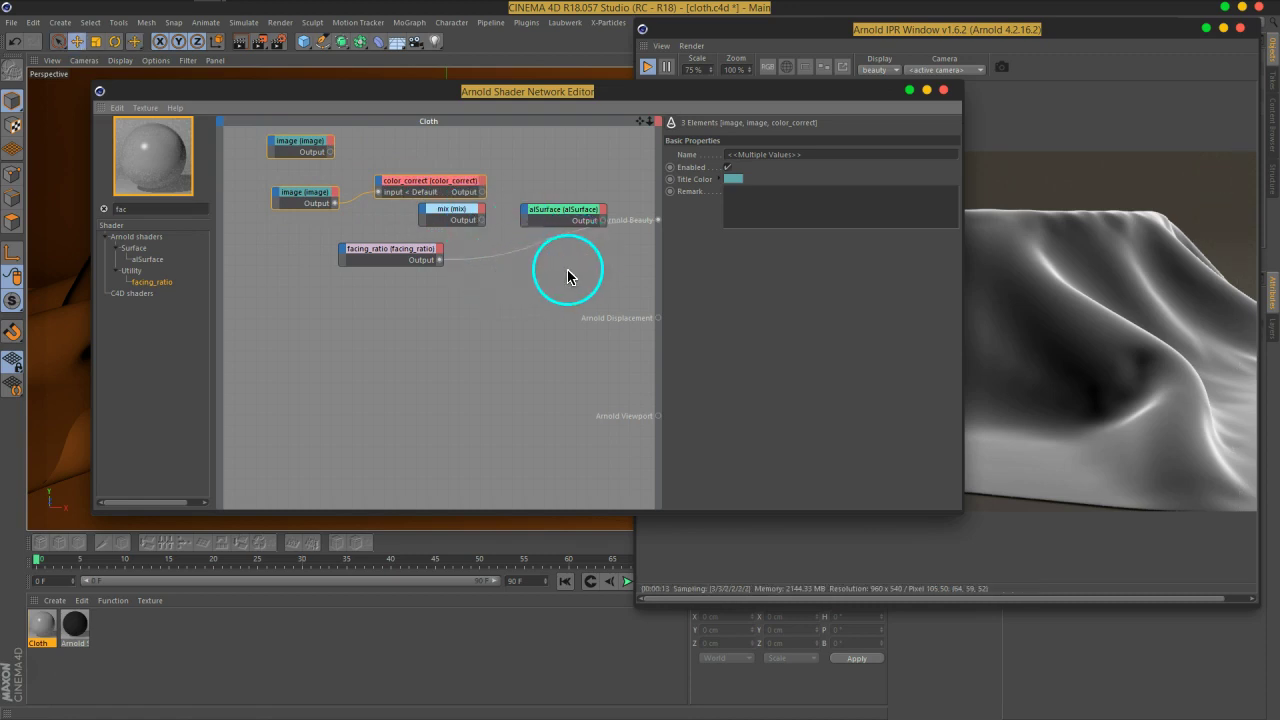
pyautogui.moveTo(551, 294); pyautogui.dragTo(492, 303, button='middle')
pyautogui.moveTo(500, 238); pyautogui.dragTo(559, 237)
pyautogui.moveTo(392, 236); pyautogui.dragTo(489, 194)
pyautogui.click(420, 198)
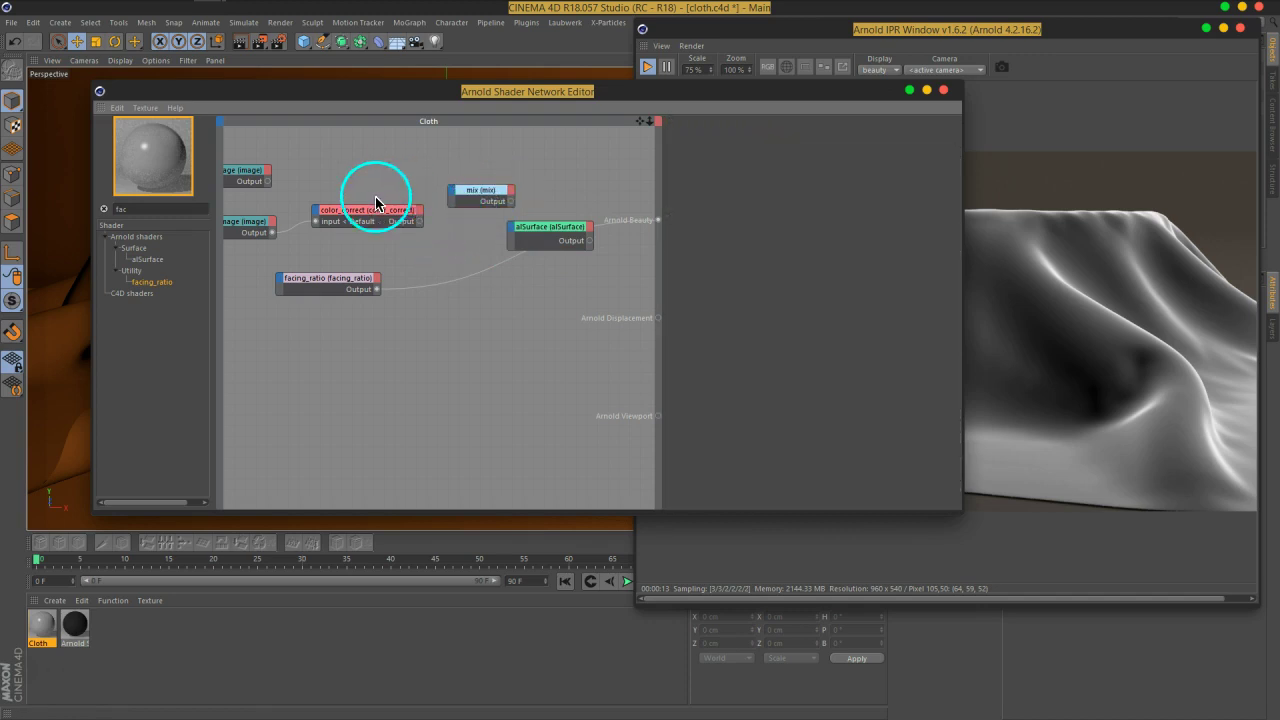
# Connect the original image to mix Input1, color_correct to Input2 and facing_ratio to Mix, and route the mix node into Arnold Beauty
pyautogui.moveTo(268, 182); pyautogui.dragTo(497, 207)
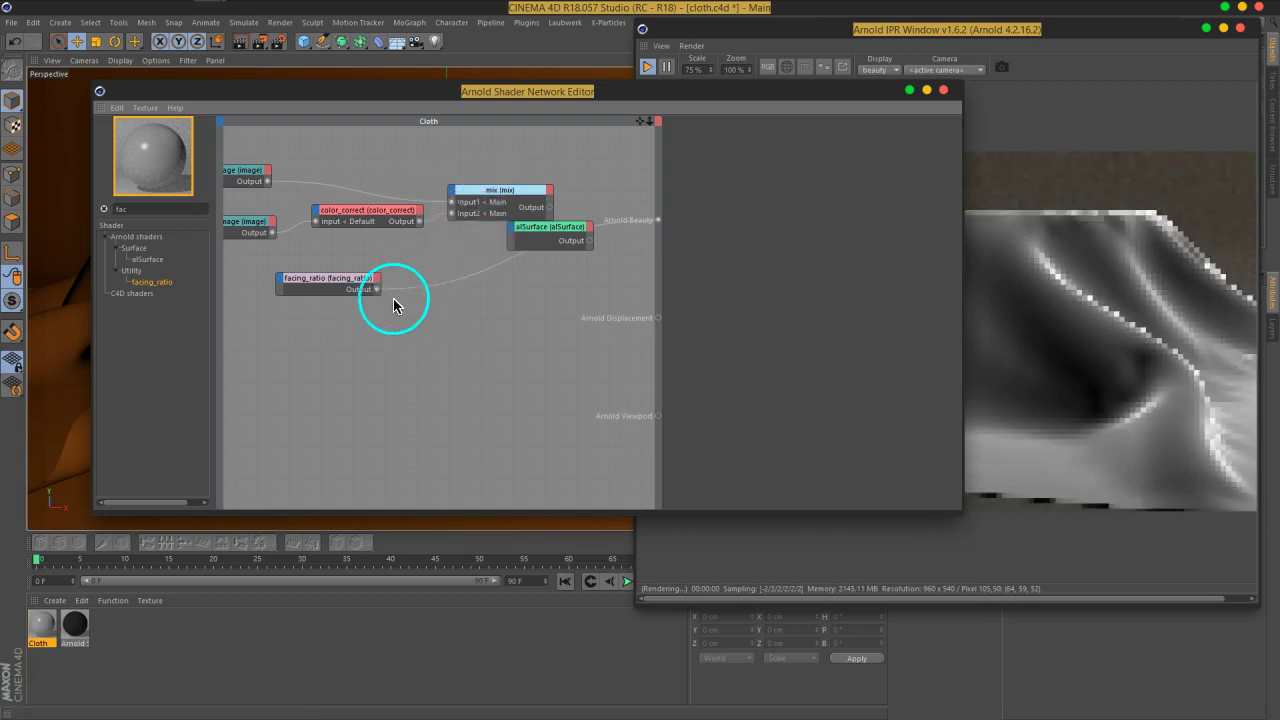
pyautogui.moveTo(376, 289); pyautogui.dragTo(503, 201)
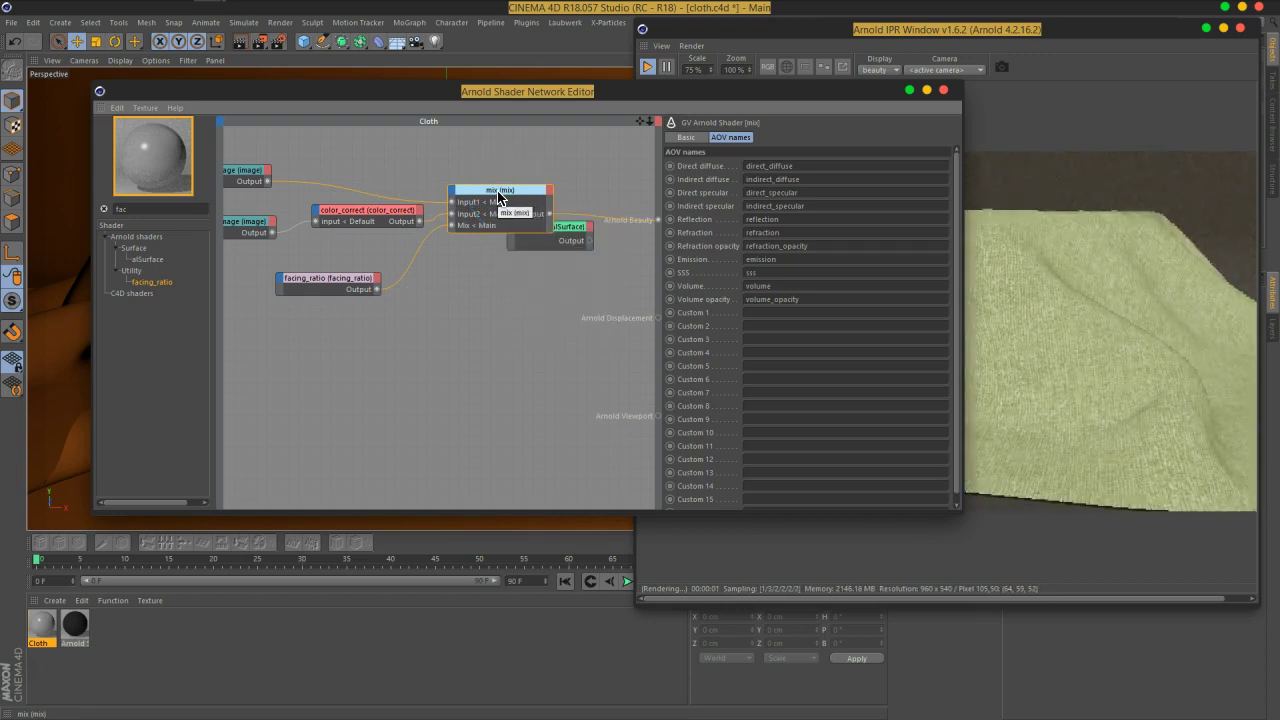
pyautogui.moveTo(565, 243); pyautogui.dragTo(566, 272)
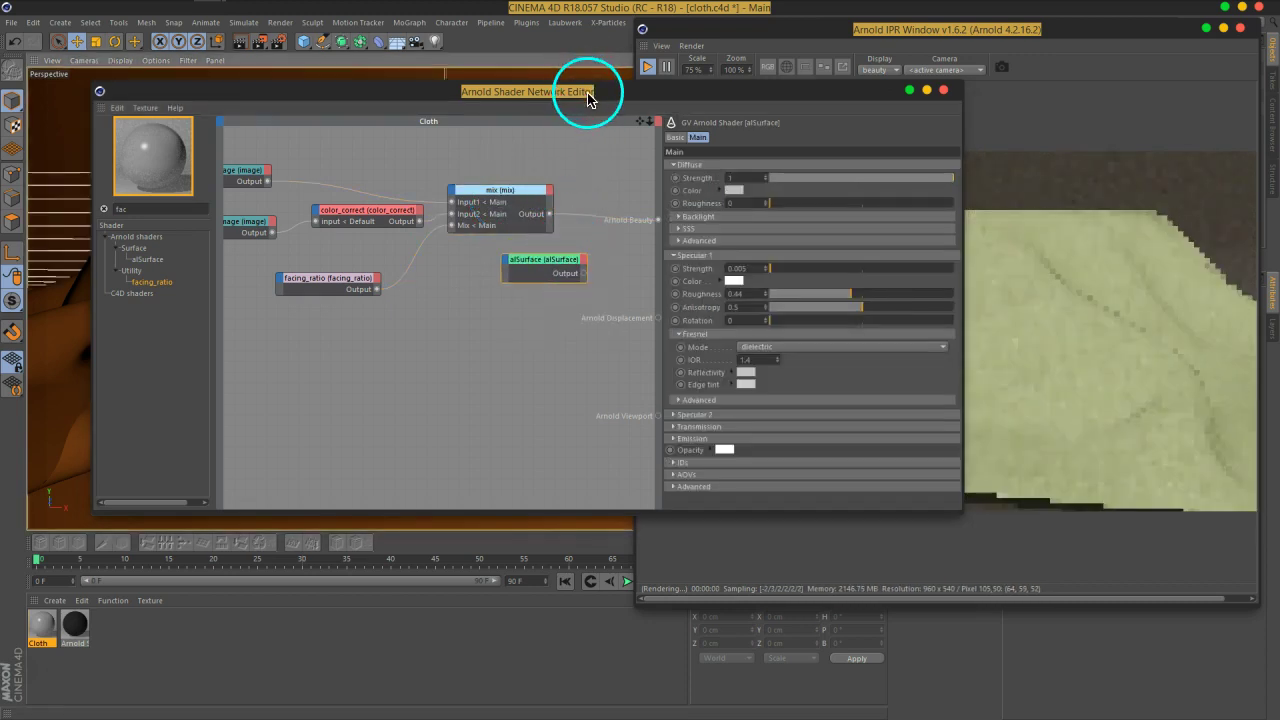
pyautogui.moveTo(588, 99); pyautogui.dragTo(455, 140)
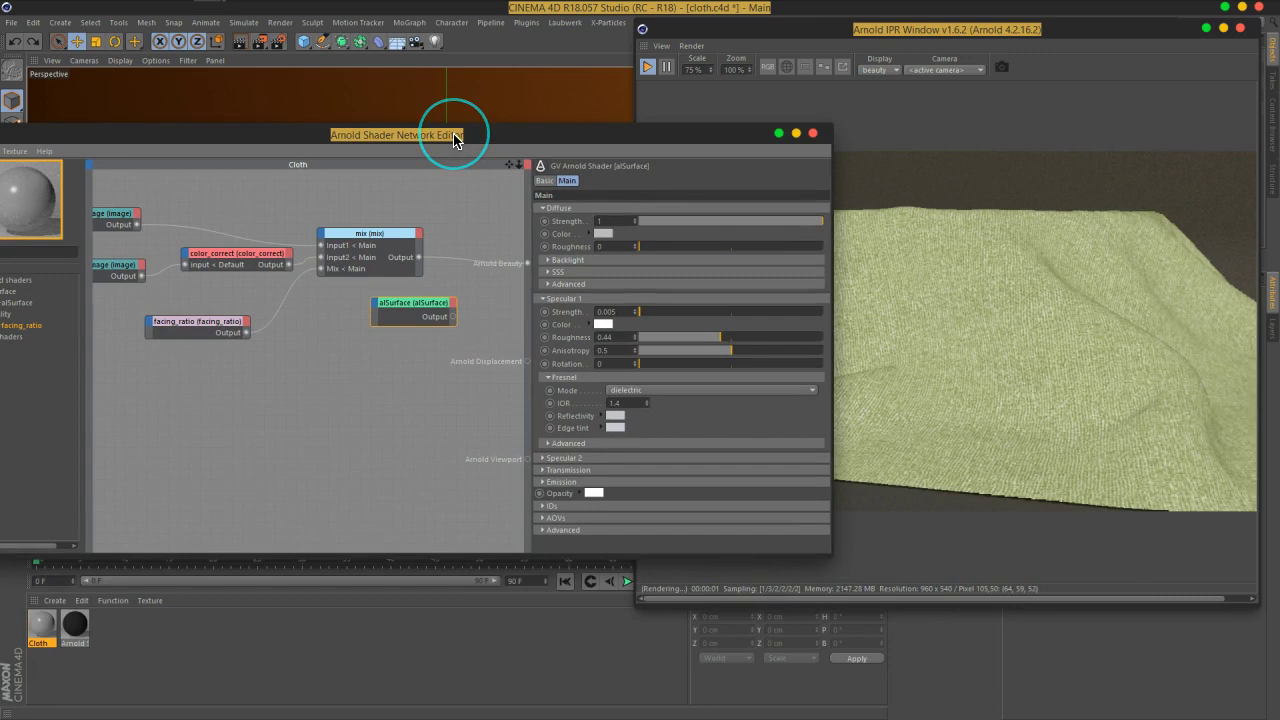
pyautogui.click(396, 263)
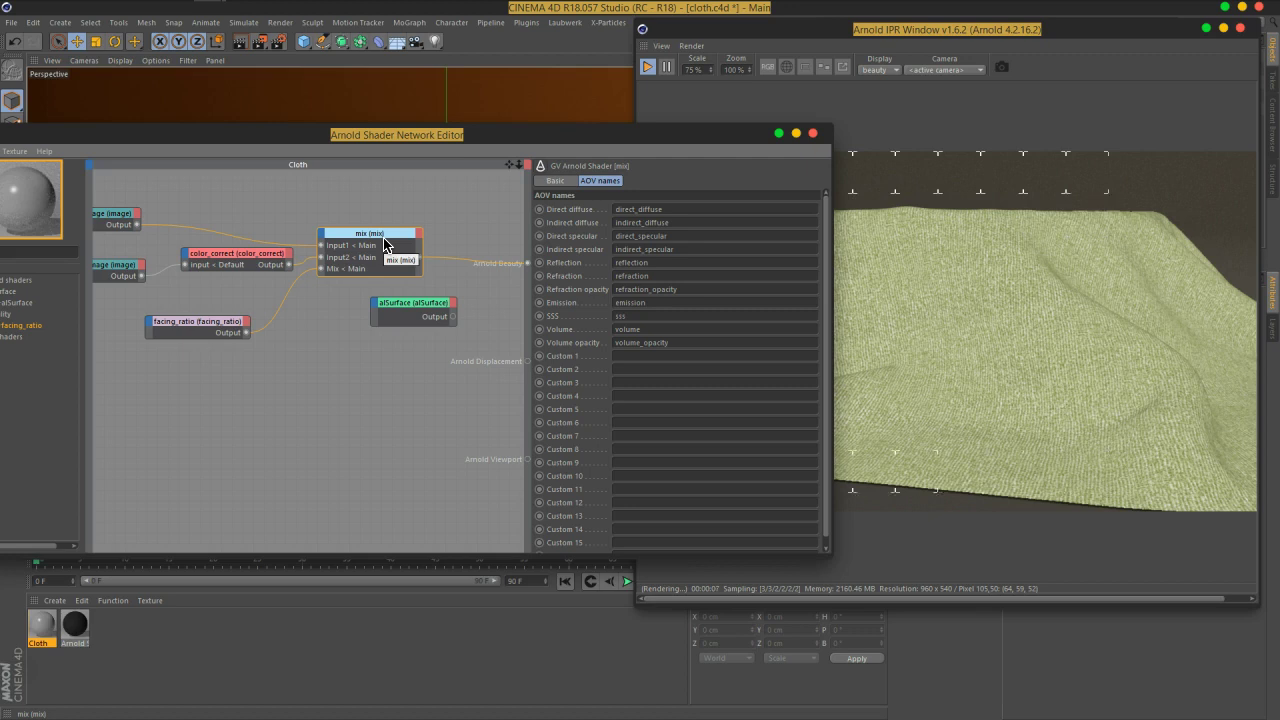
# Swap the mix node's textures so color_correct feeds Input1 and the original image feeds Input2
pyautogui.moveTo(421, 296); pyautogui.dragTo(246, 339)
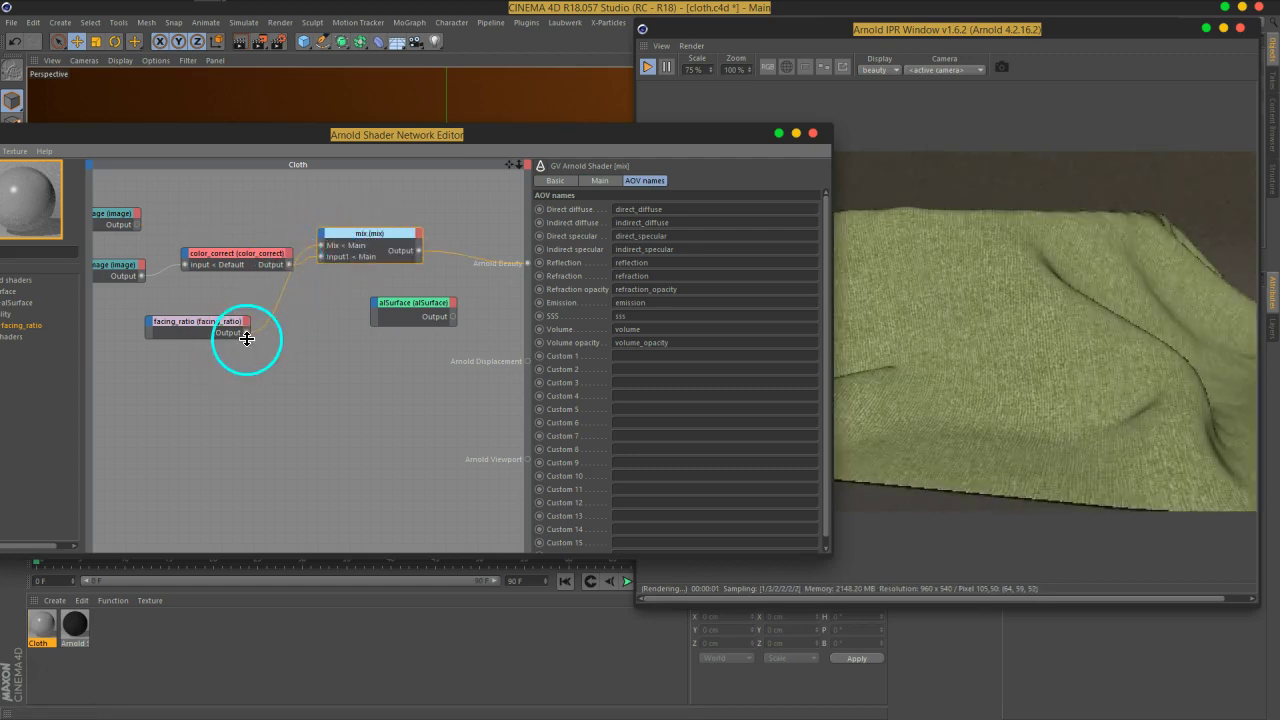
pyautogui.moveTo(139, 233); pyautogui.dragTo(360, 245)
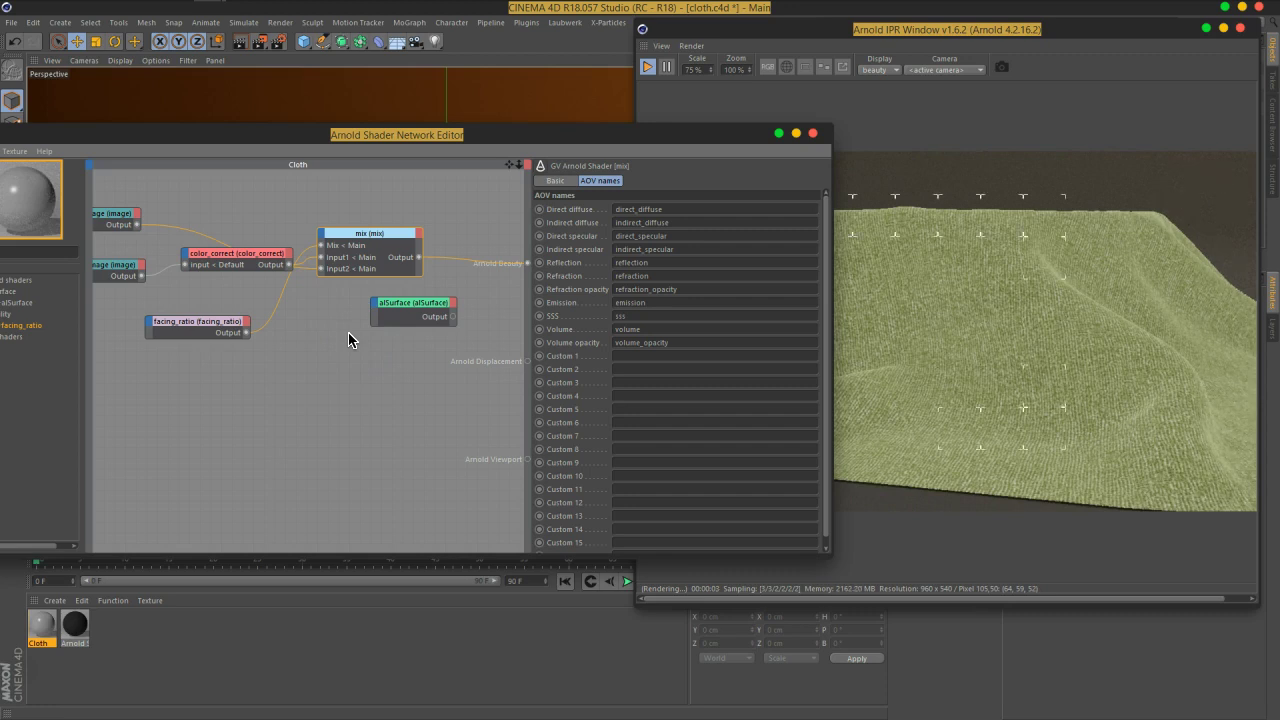
pyautogui.moveTo(709, 138); pyautogui.dragTo(681, 133)
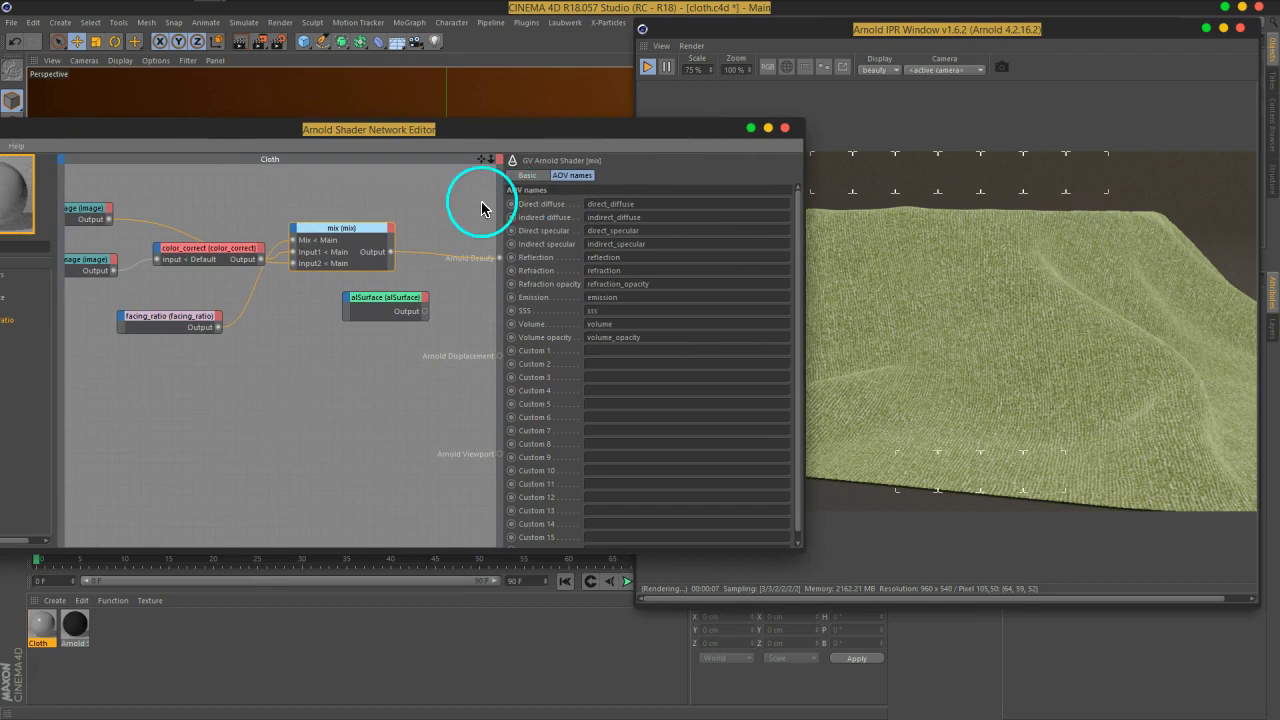
# Remove both texture inputs from the mix node and set its Input1 color to blue, HSV 216°, 100%, 100%
pyautogui.click(286, 244)
pyautogui.moveTo(284, 248); pyautogui.dragTo(194, 234)
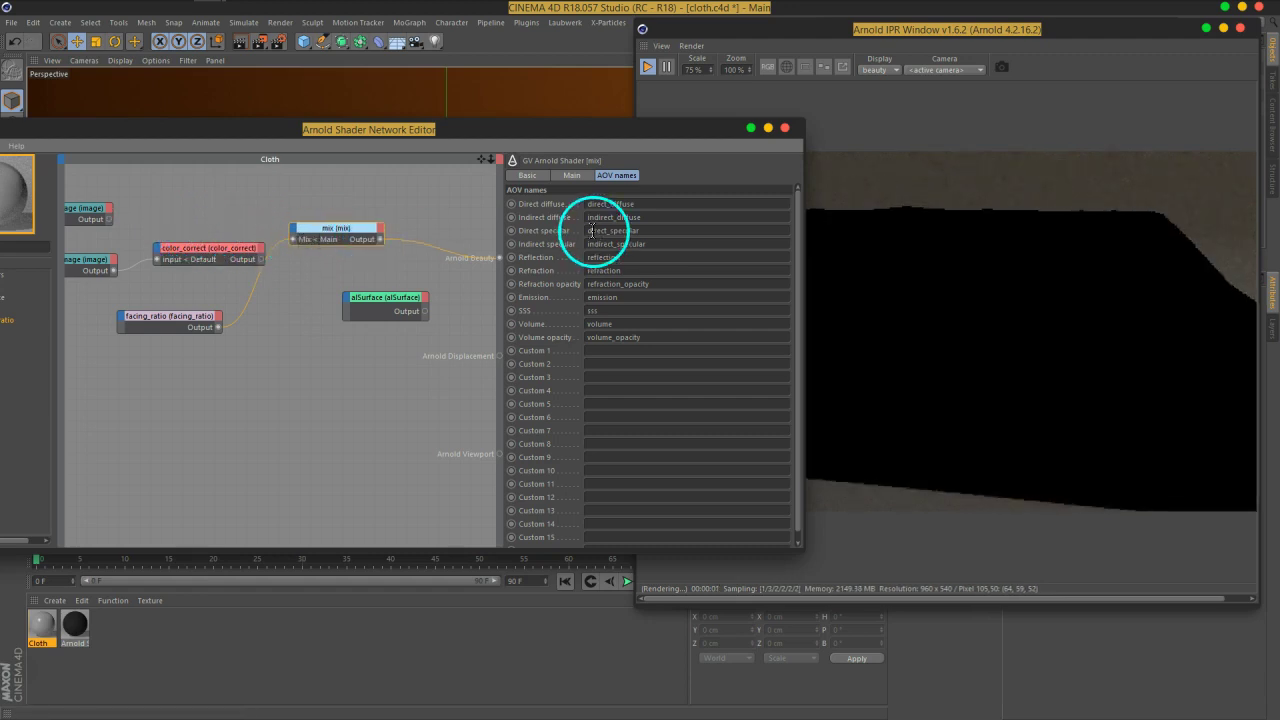
pyautogui.click(568, 176)
pyautogui.click(571, 206)
pyautogui.click(607, 200)
pyautogui.moveTo(646, 214); pyautogui.dragTo(678, 233)
pyautogui.click(676, 229)
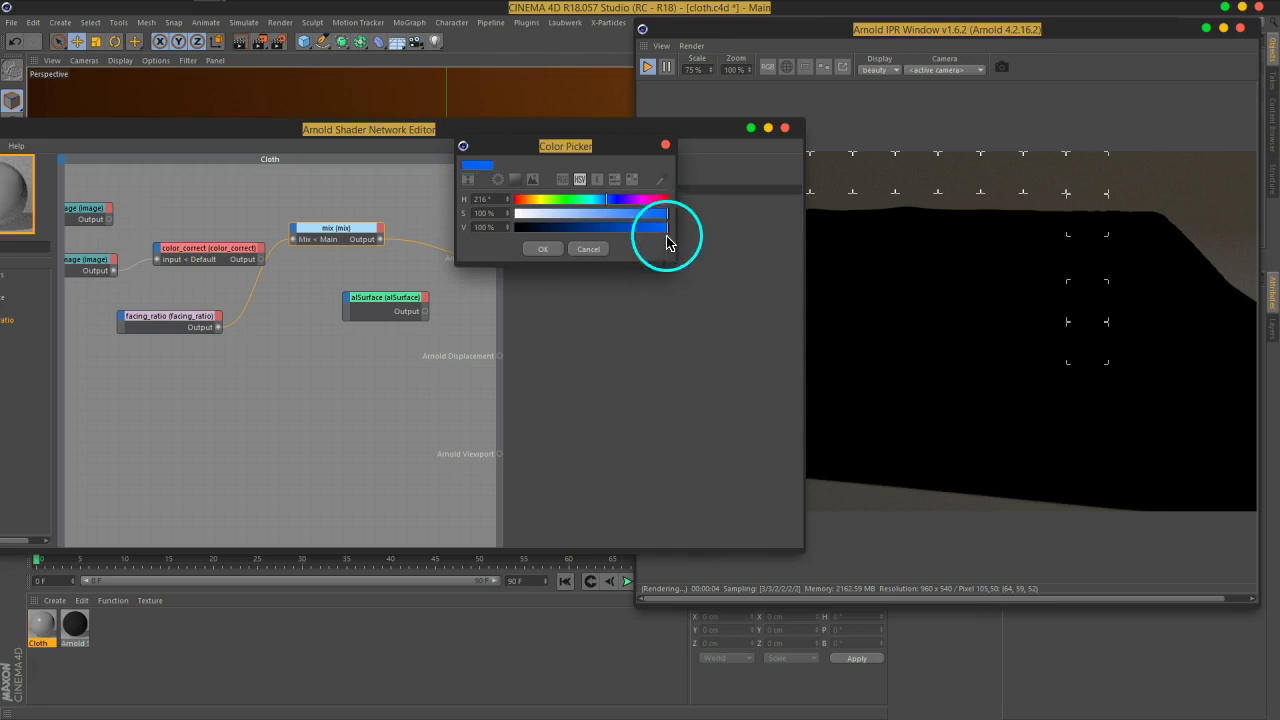
pyautogui.click(548, 248)
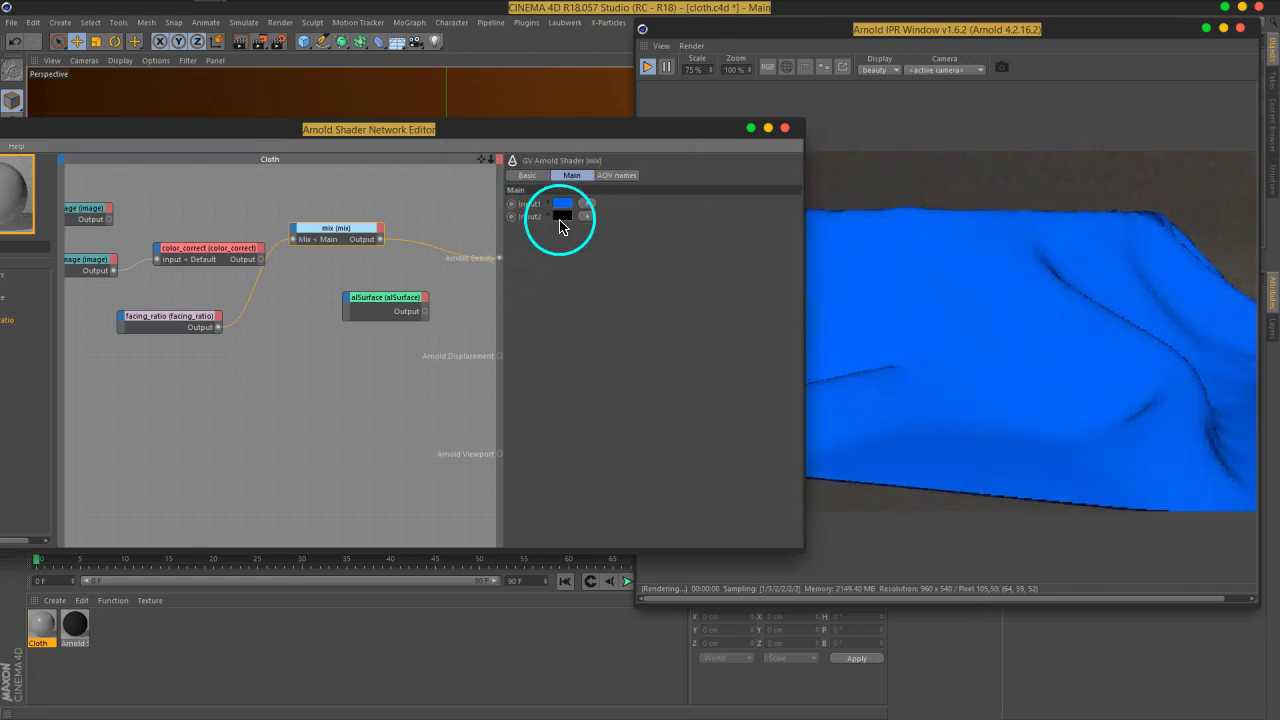
# Set the mix node's Input2 color to light blue, HSV 199°, 89%, 93%
pyautogui.click(562, 215)
pyautogui.click(643, 228)
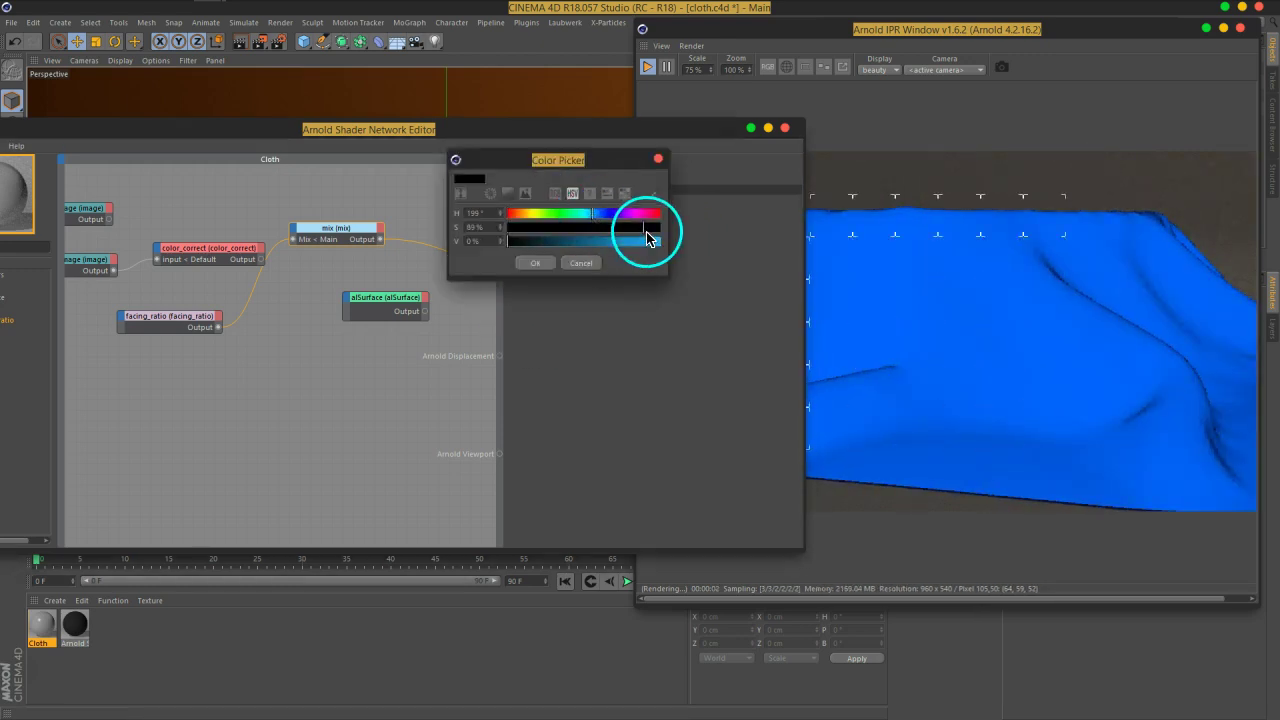
pyautogui.click(650, 241)
pyautogui.click(535, 263)
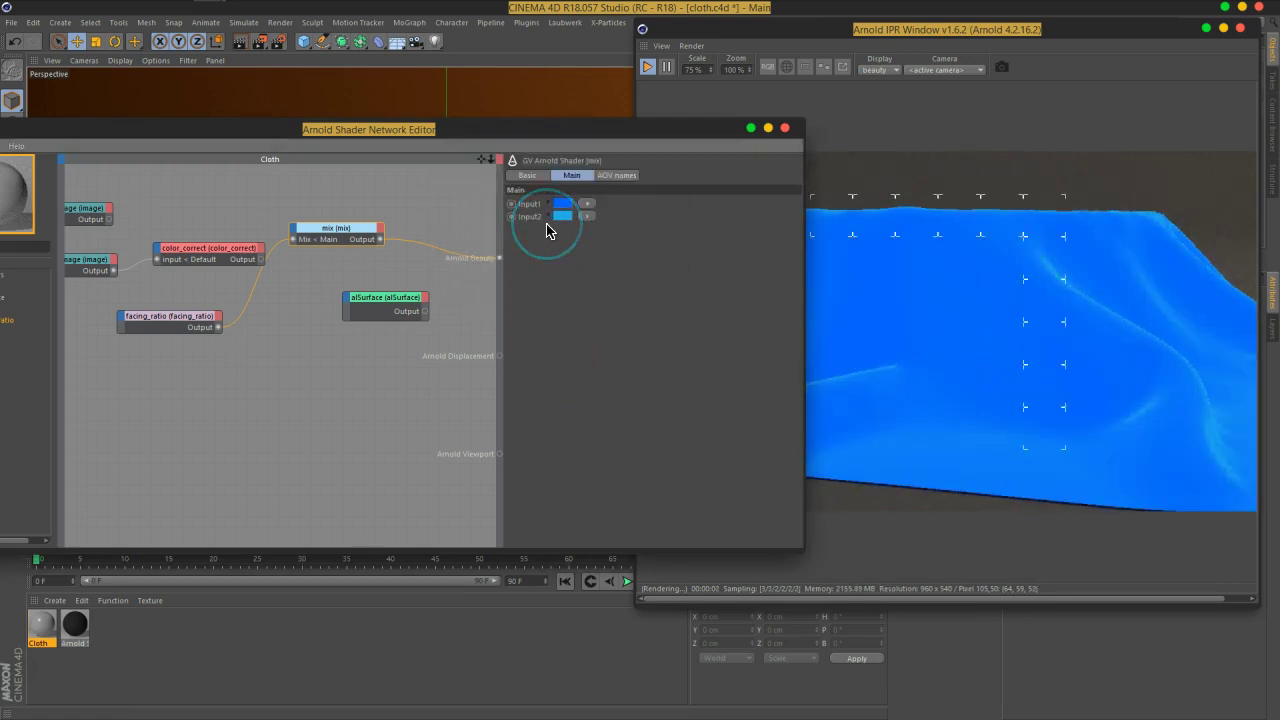
# Set the facing_ratio bias to 0.55 and gain to 0.26, and reselect the mix node
pyautogui.click(203, 330)
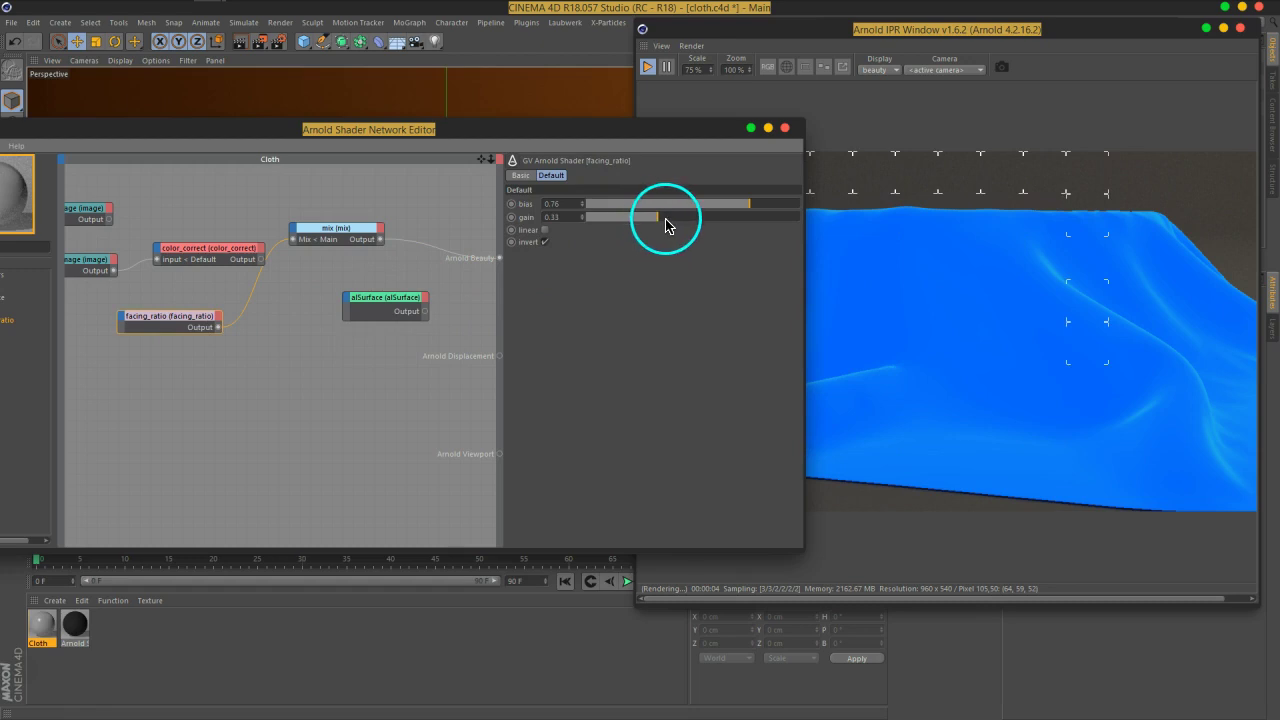
pyautogui.moveTo(750, 207); pyautogui.dragTo(702, 227)
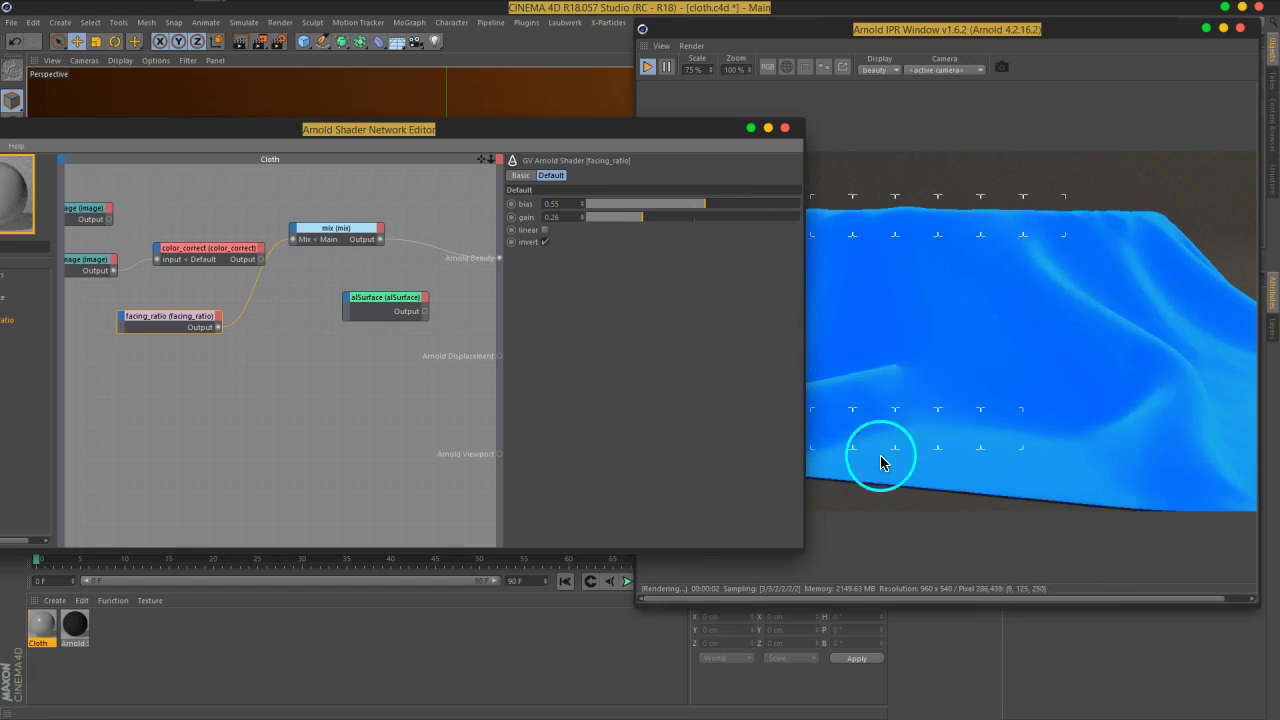
pyautogui.click(332, 229)
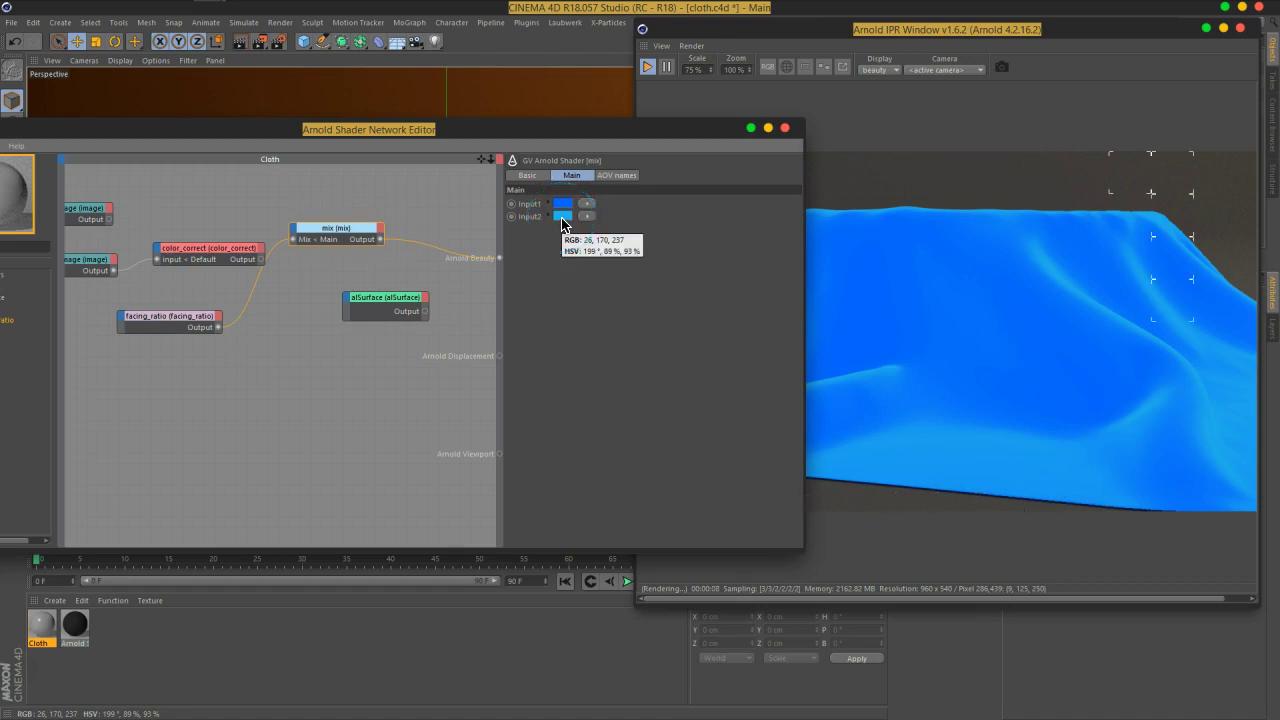
# Preview the original 03.jpg image and the color_correct version separately by routing each output to Arnold Beauty
pyautogui.click(106, 216)
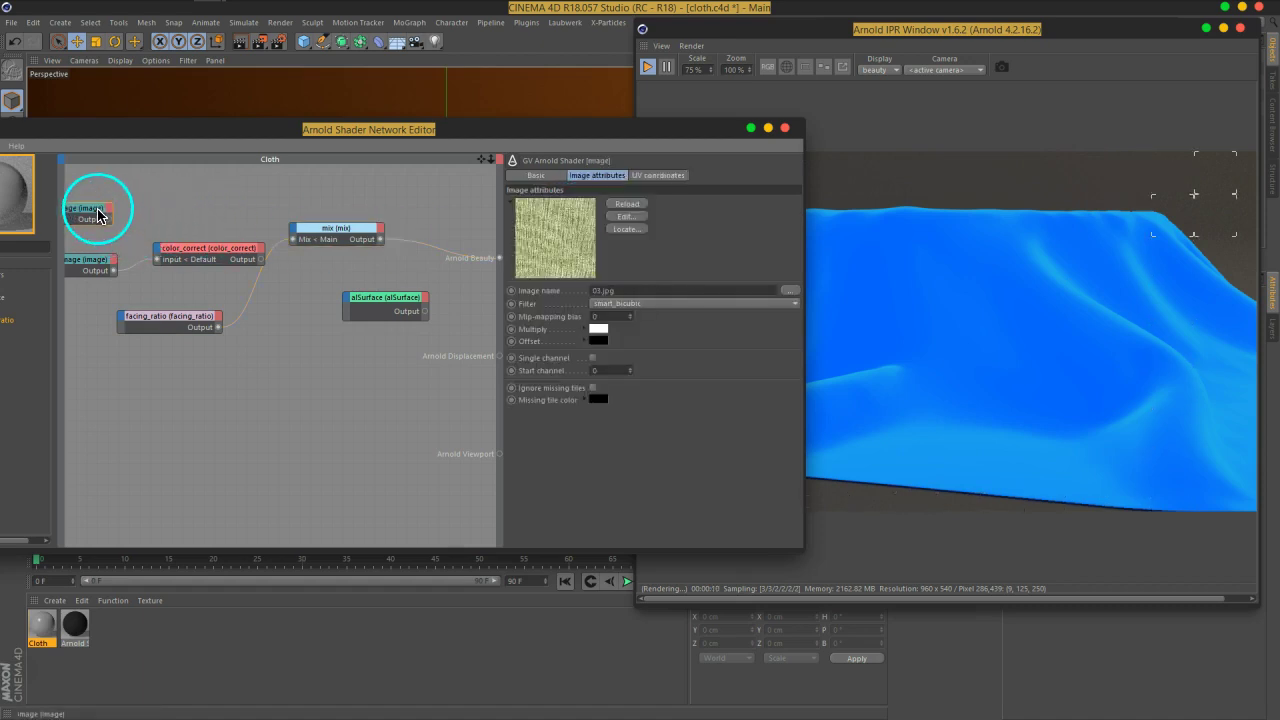
pyautogui.click(199, 259)
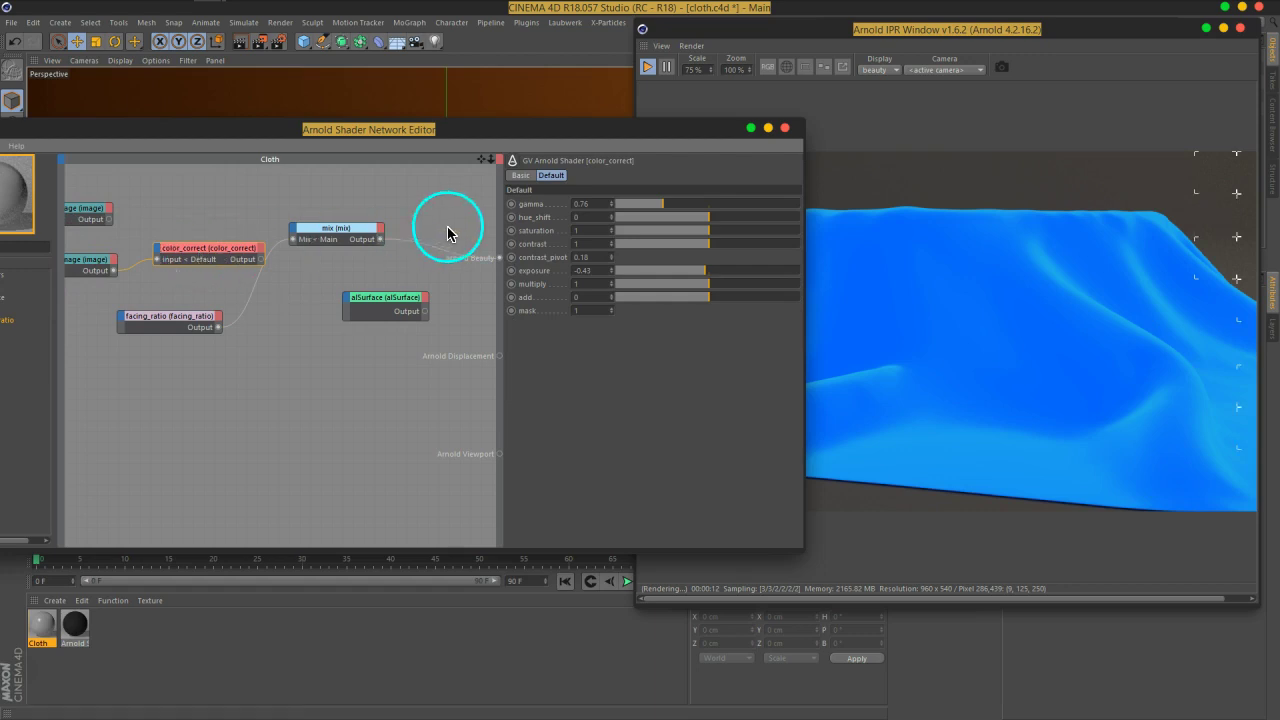
pyautogui.click(85, 265)
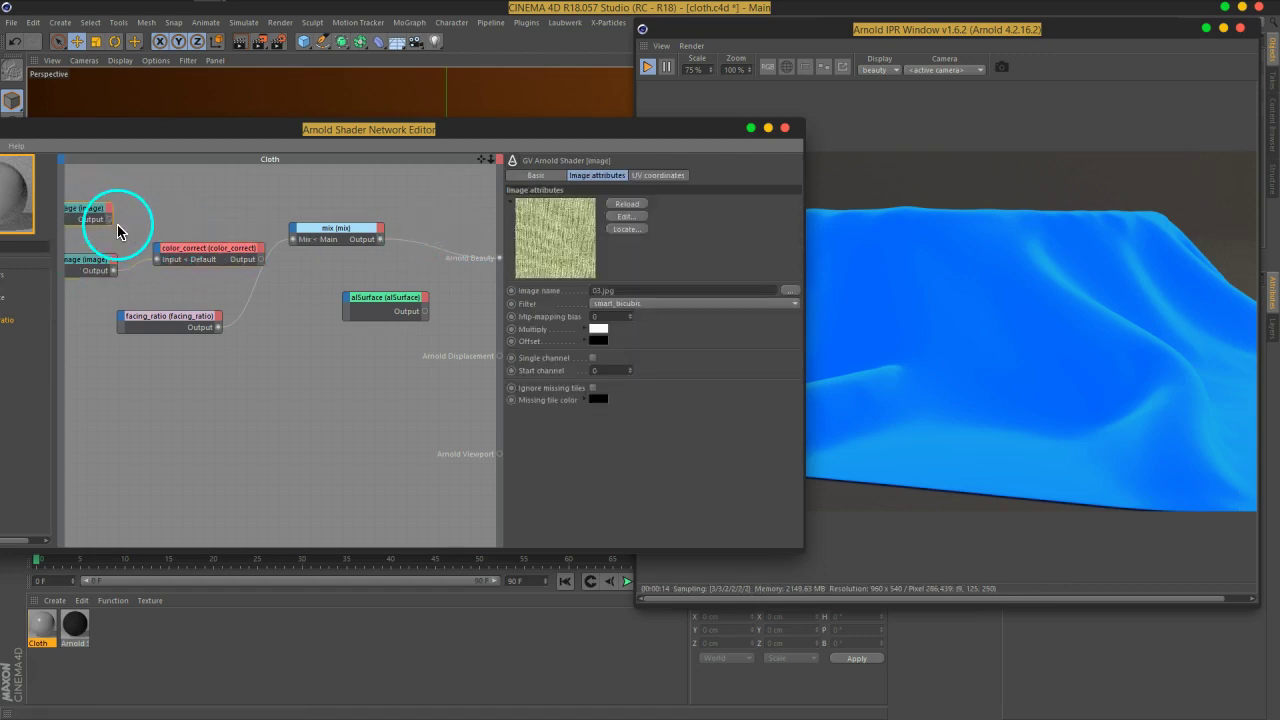
pyautogui.moveTo(110, 220); pyautogui.dragTo(500, 260)
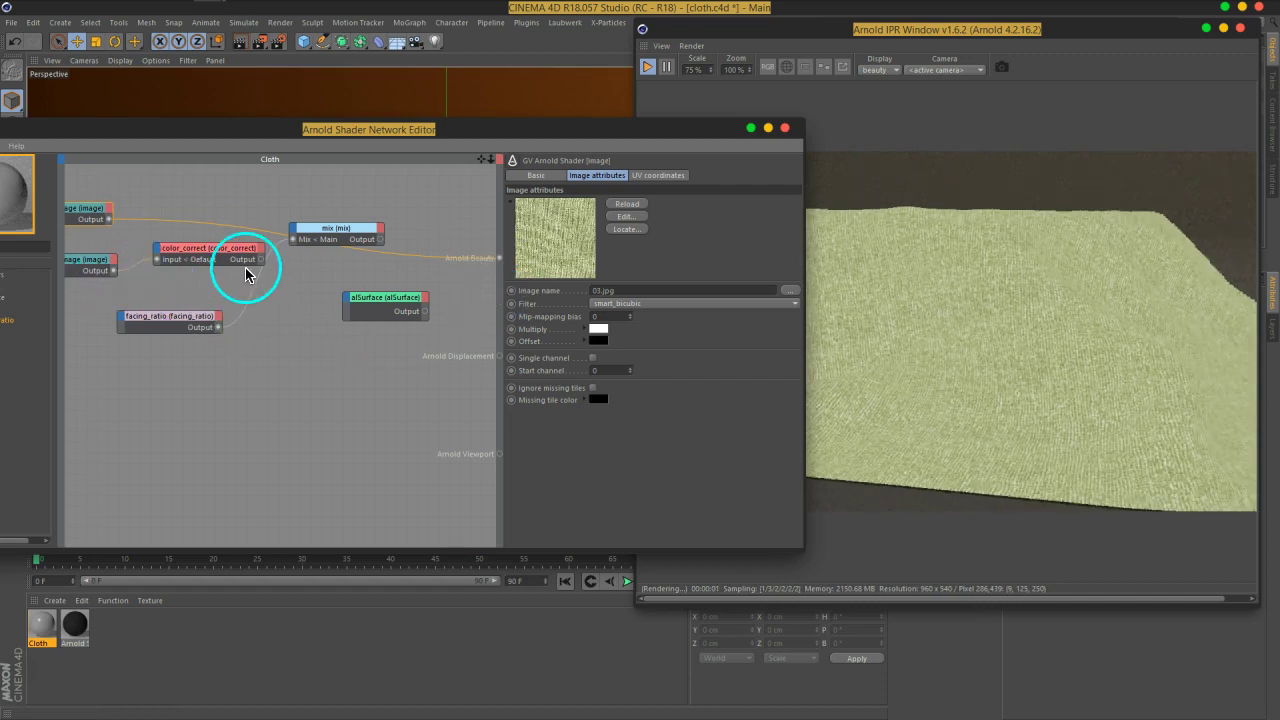
pyautogui.moveTo(262, 266); pyautogui.dragTo(502, 262)
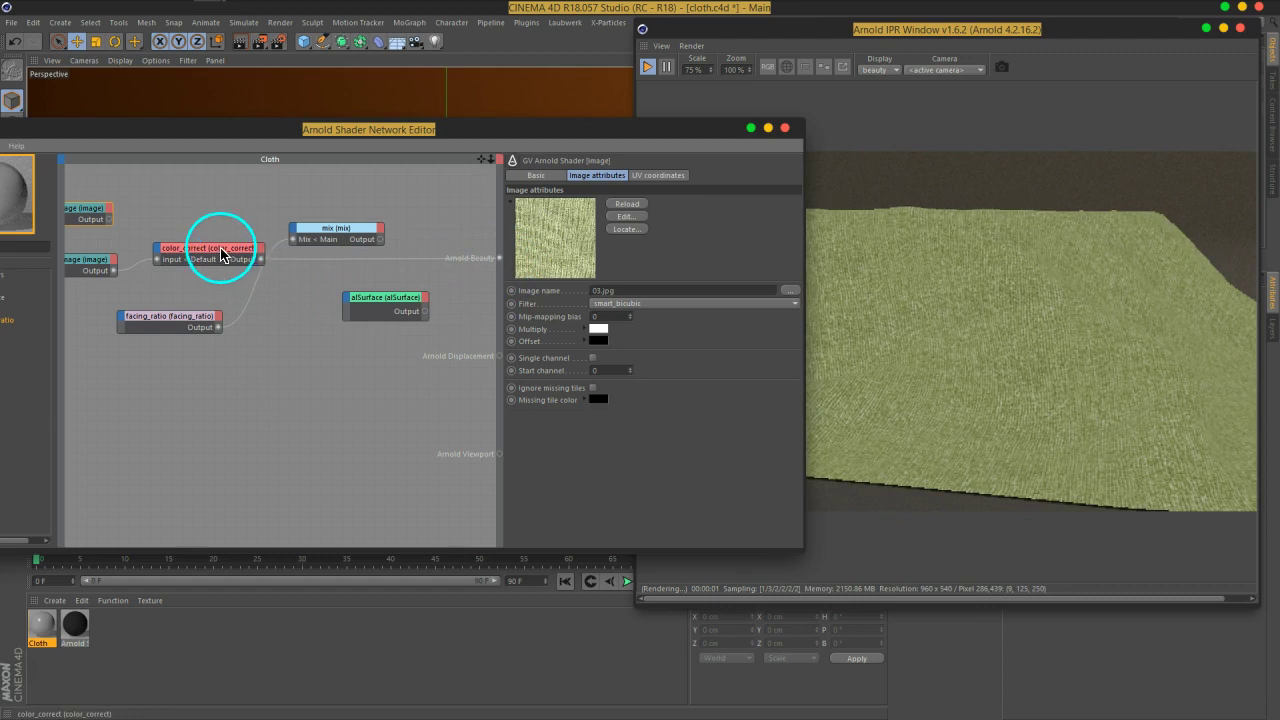
# Disconnect Arnold Beauty, and feed color_correct into the mix node's Input1 and the original image into its Input2
pyautogui.moveTo(314, 236); pyautogui.dragTo(218, 327)
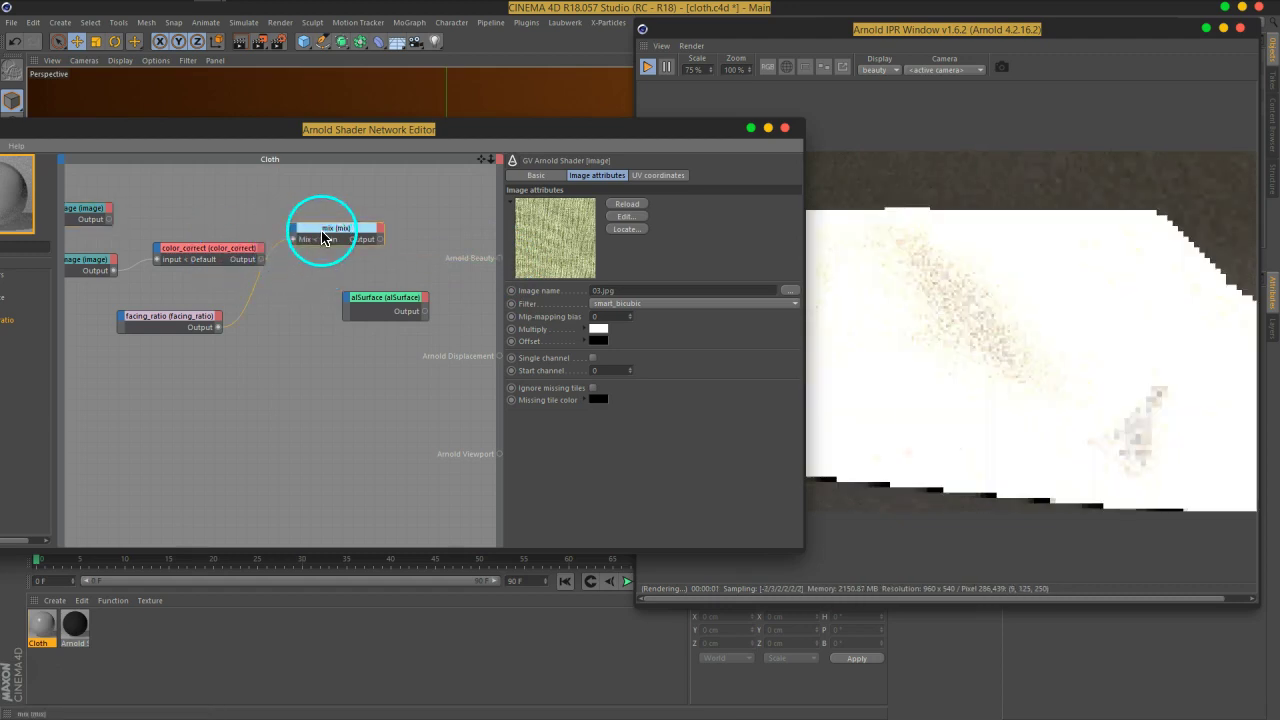
pyautogui.click(322, 238)
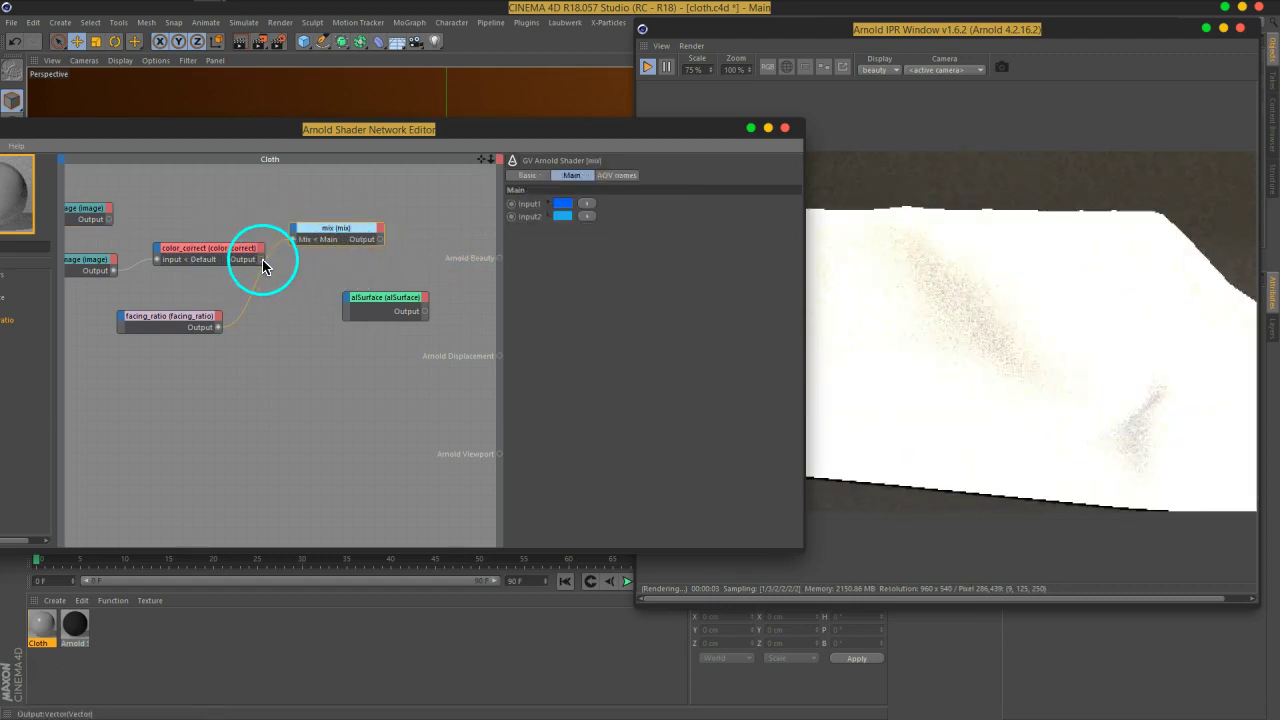
pyautogui.moveTo(292, 240); pyautogui.dragTo(297, 240)
pyautogui.click(328, 228)
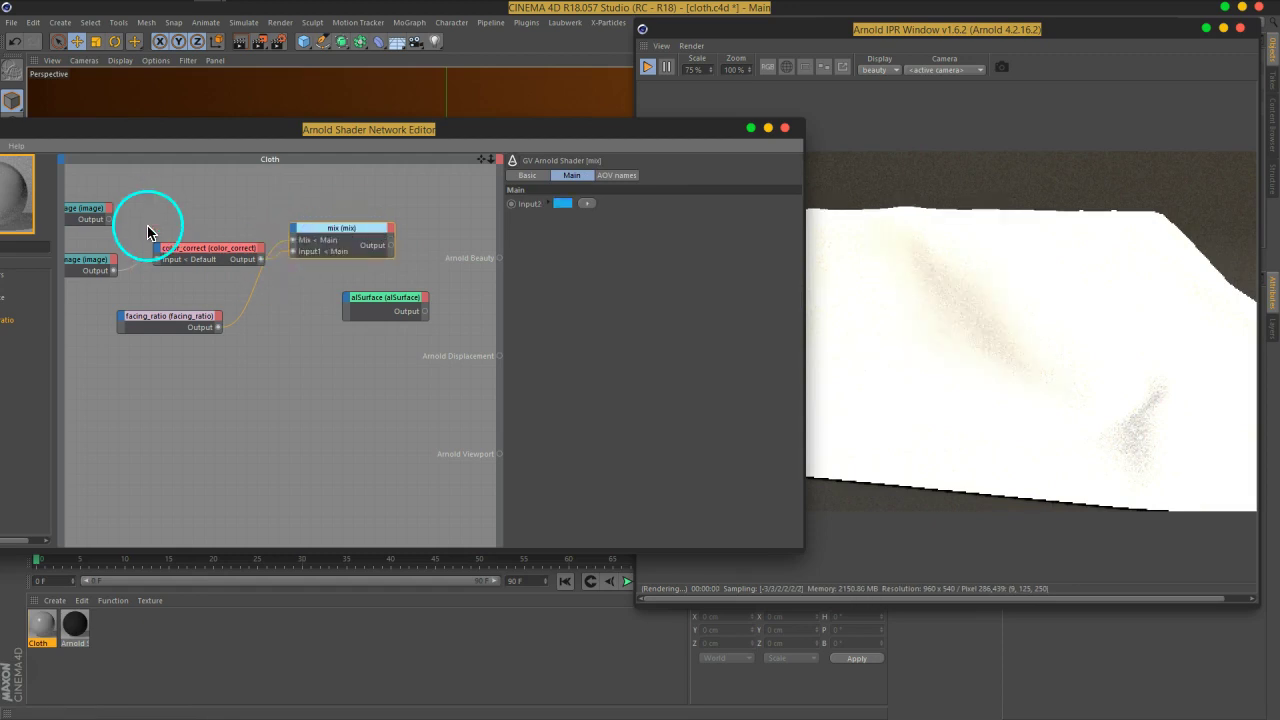
pyautogui.moveTo(116, 222); pyautogui.dragTo(293, 240)
pyautogui.click(331, 228)
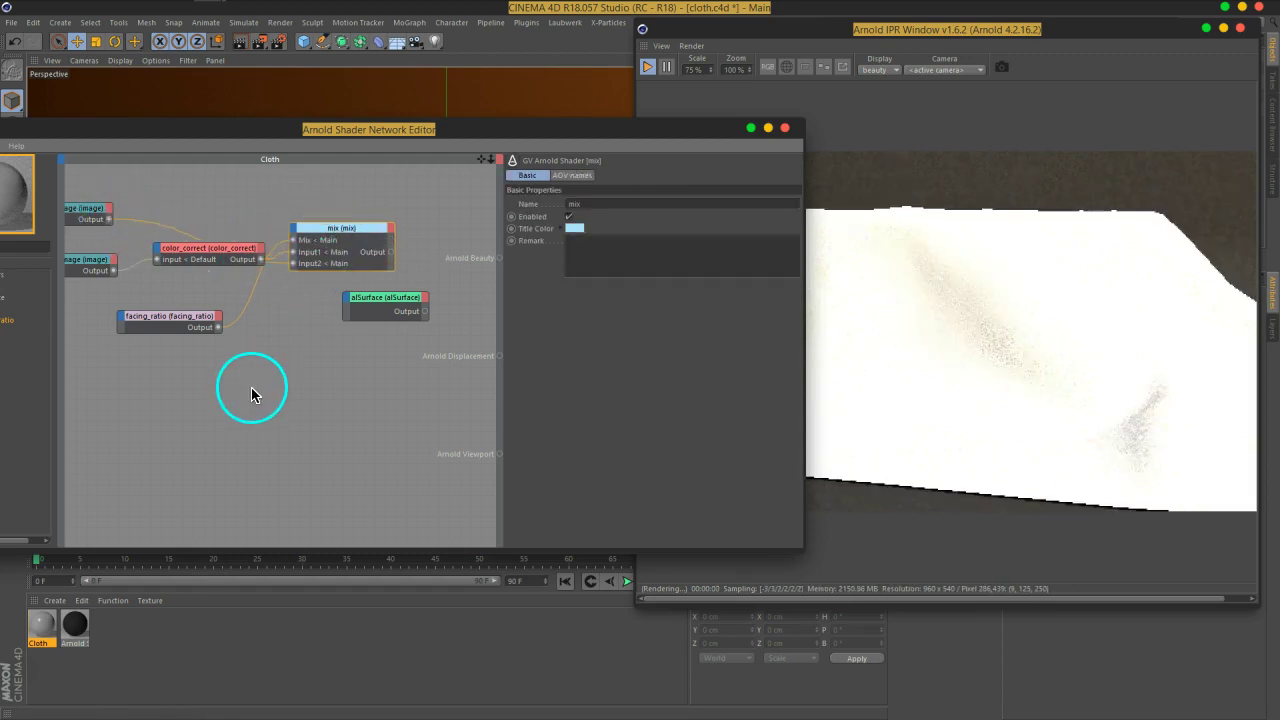
# Feed the mix output into alSurface's diffuse color and route alSurface to Arnold Beauty
pyautogui.click(346, 305)
pyautogui.click(440, 325)
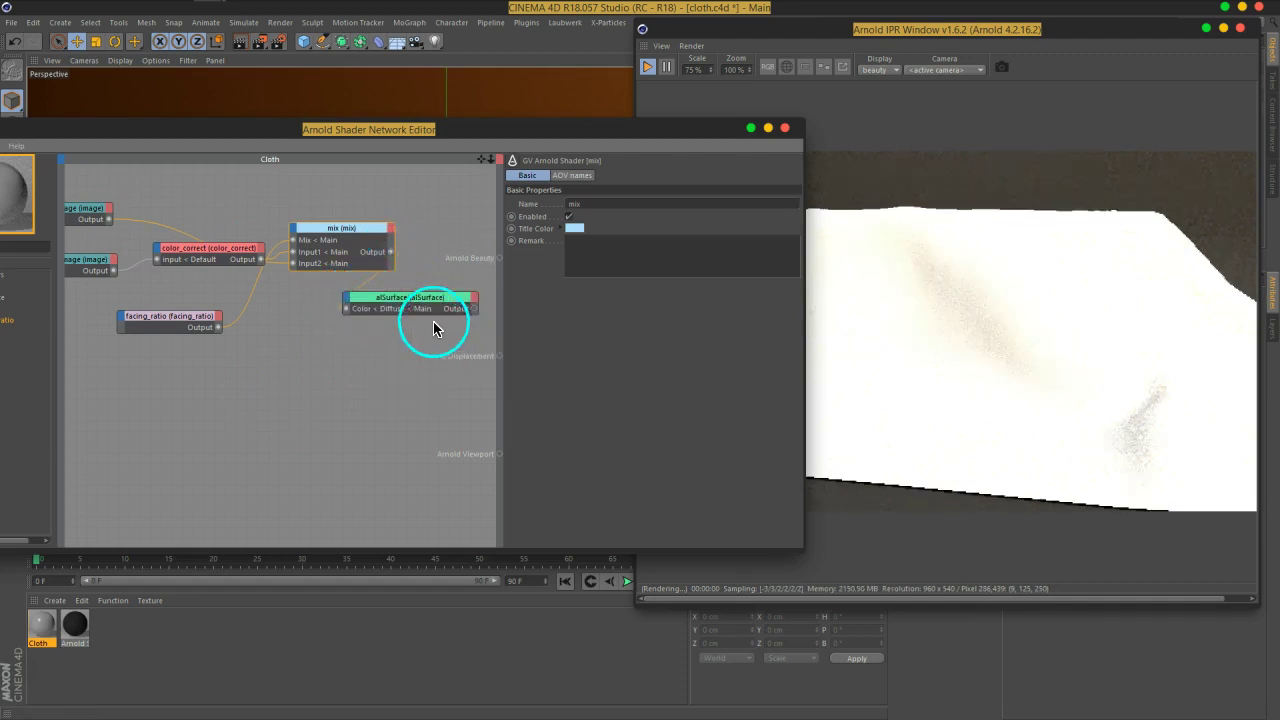
pyautogui.moveTo(500, 263); pyautogui.dragTo(443, 337)
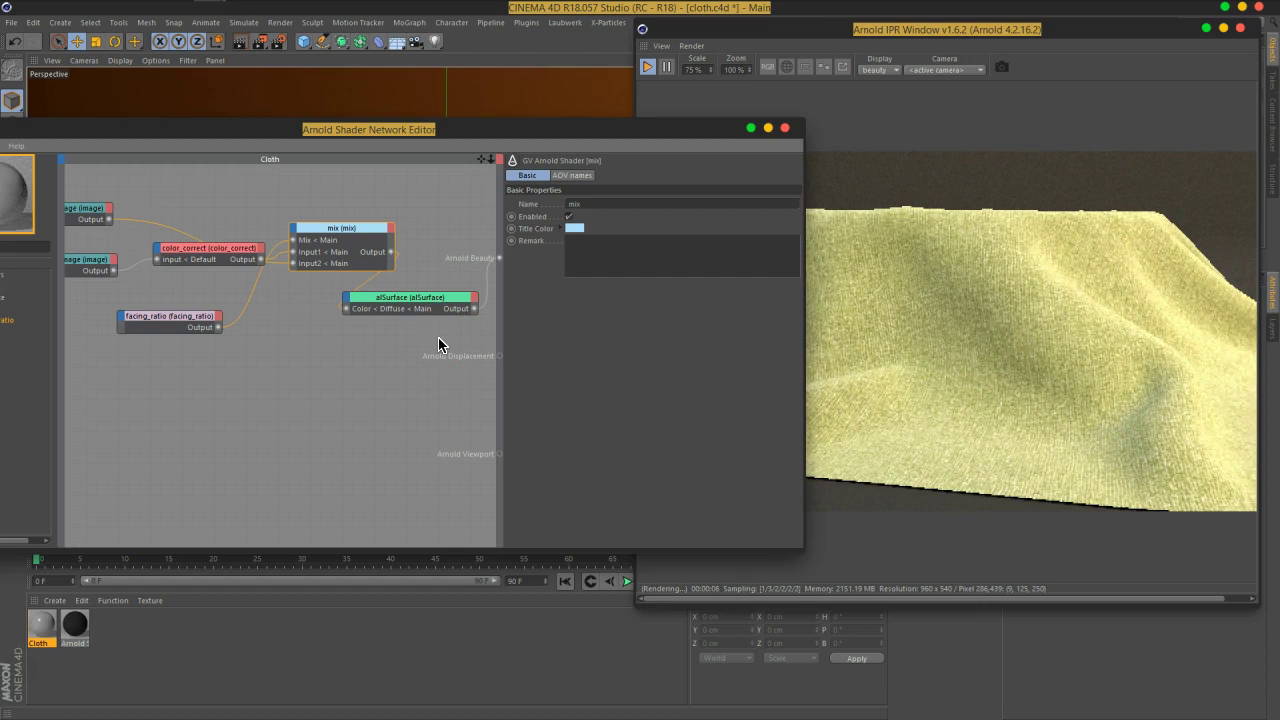
pyautogui.moveTo(669, 134); pyautogui.dragTo(558, 82)
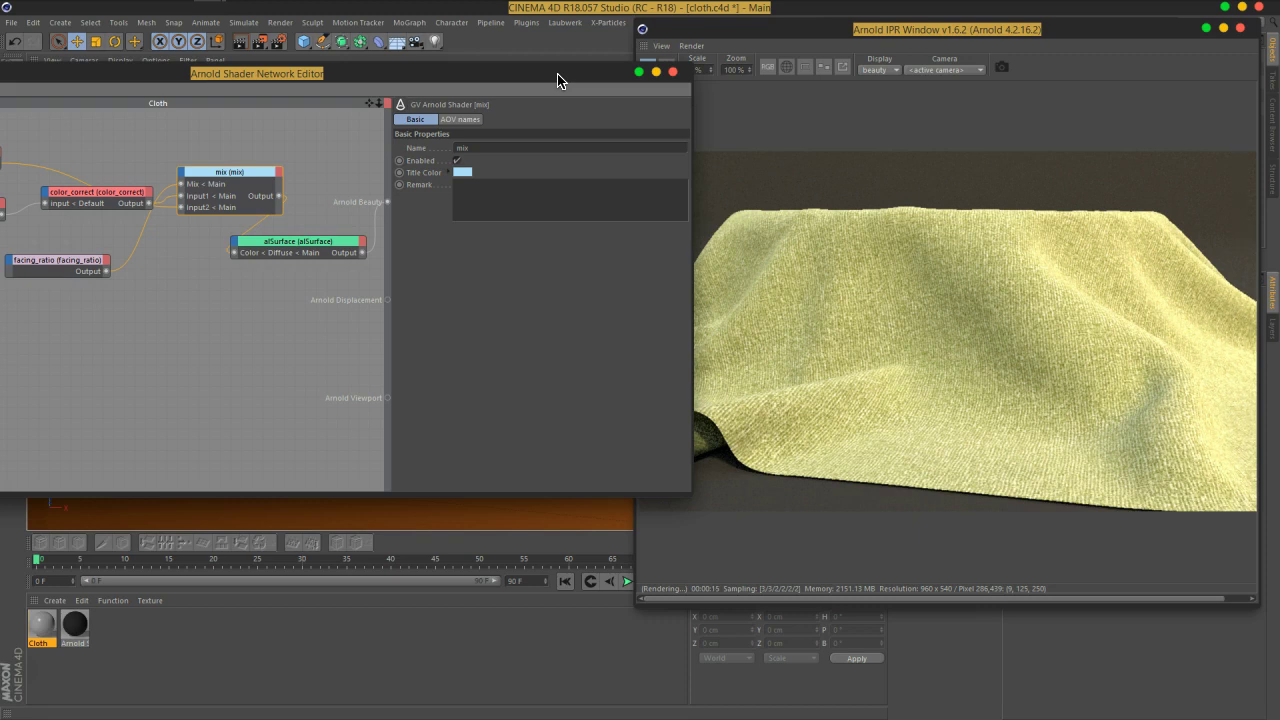
pyautogui.moveTo(558, 81); pyautogui.dragTo(588, 116)
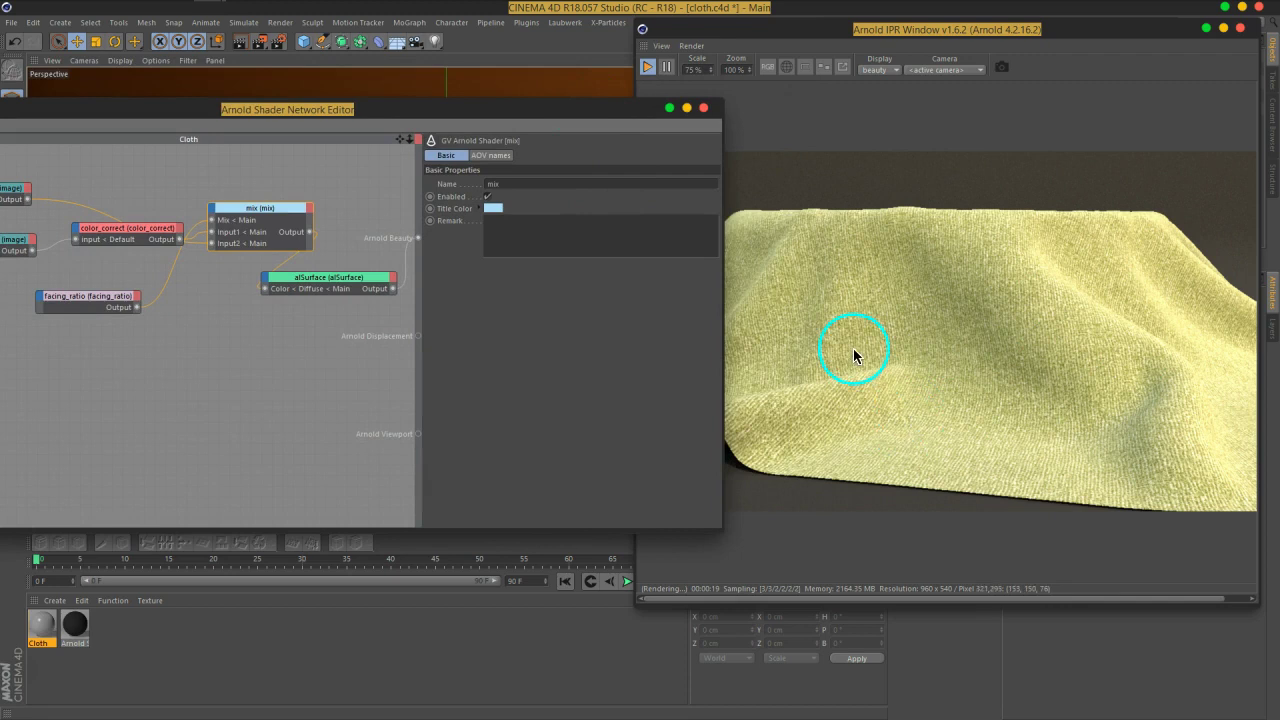
# Add a bump2d node to the network below alSurface
pyautogui.moveTo(408, 125); pyautogui.dragTo(763, 114)
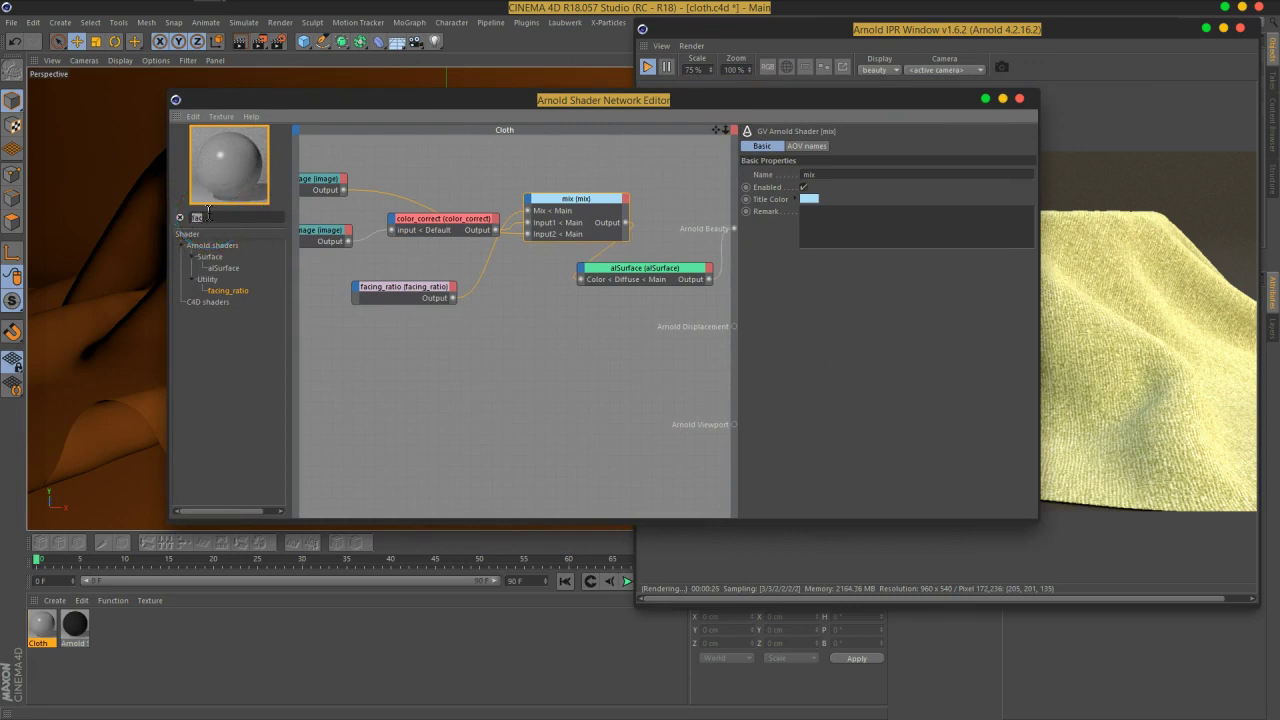
pyautogui.click(231, 272)
pyautogui.moveTo(229, 273); pyautogui.dragTo(660, 374)
# Add another image node below facing_ratio and load the 03_NORM.jpg texture into it
pyautogui.click(250, 224)
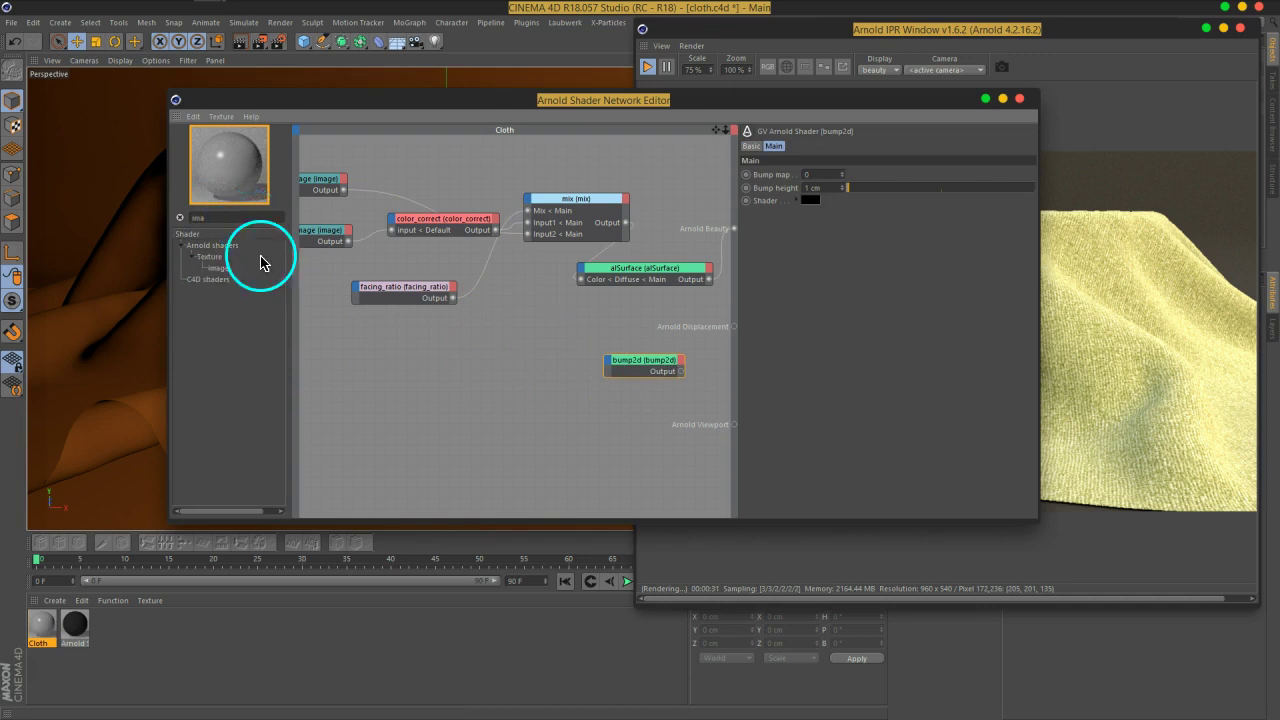
pyautogui.moveTo(221, 269); pyautogui.dragTo(477, 406)
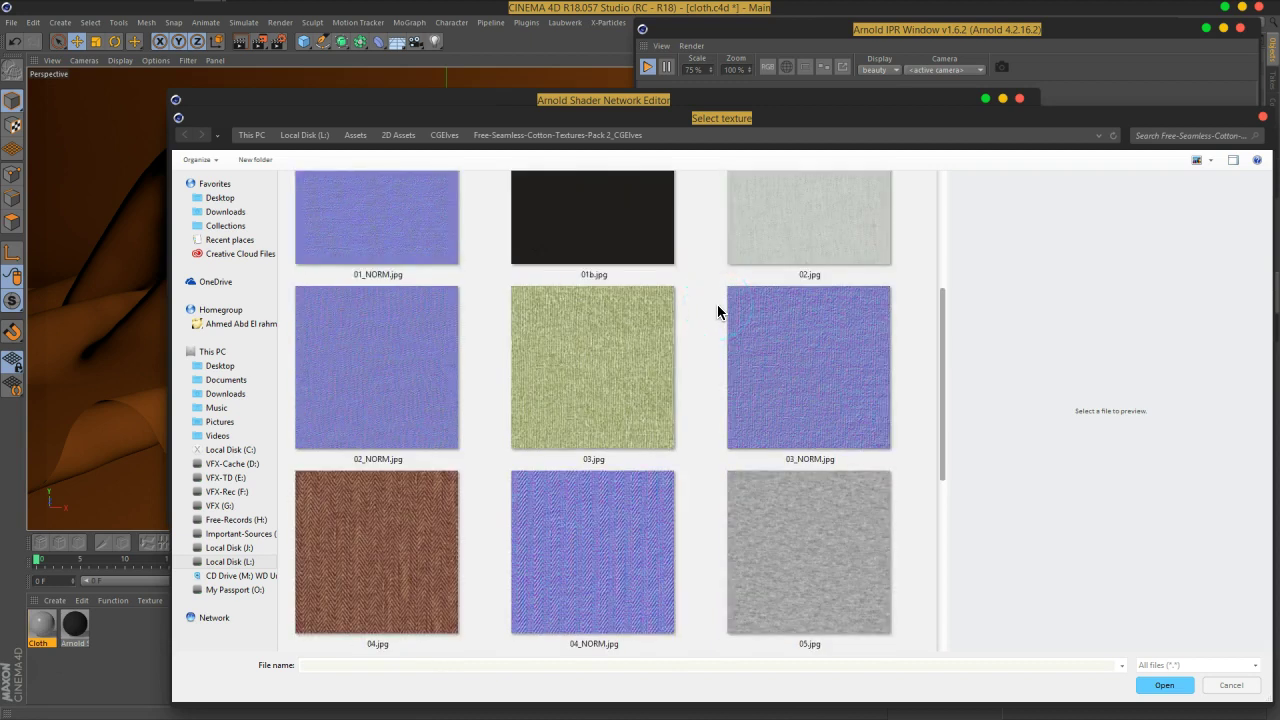
pyautogui.scroll(-1, 717, 311)
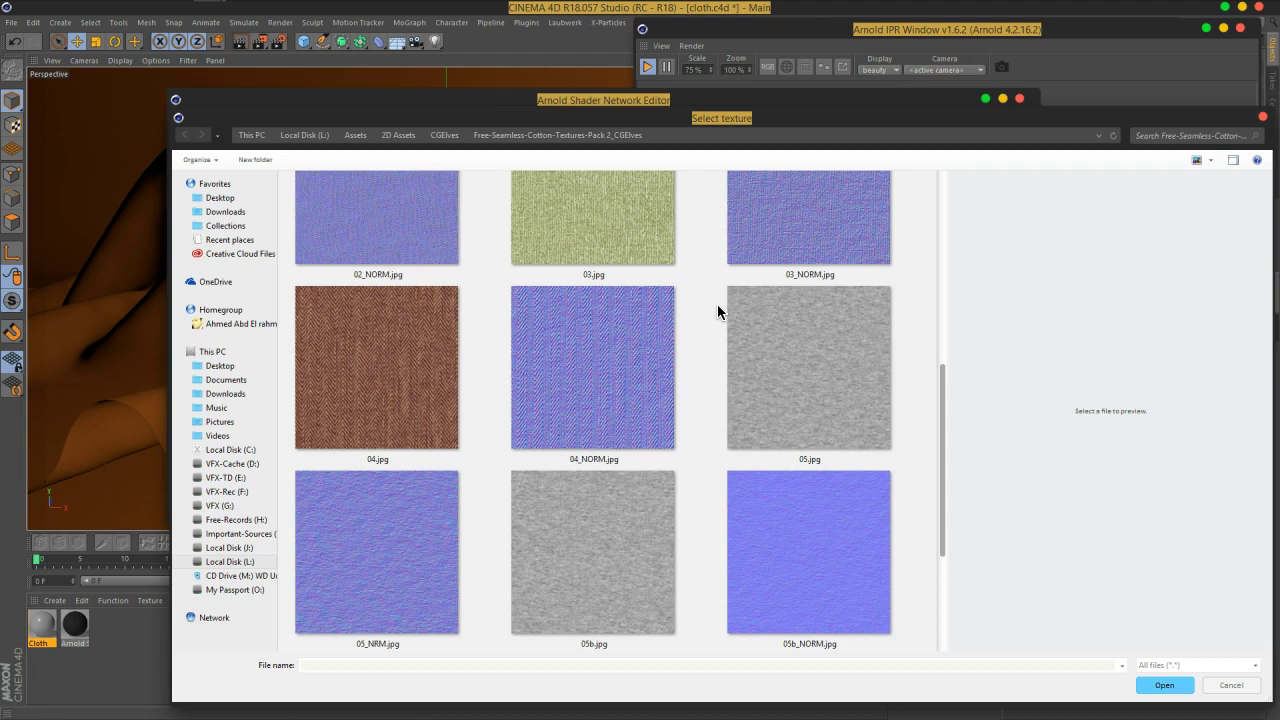
pyautogui.scroll(1, 717, 311)
pyautogui.click(781, 271)
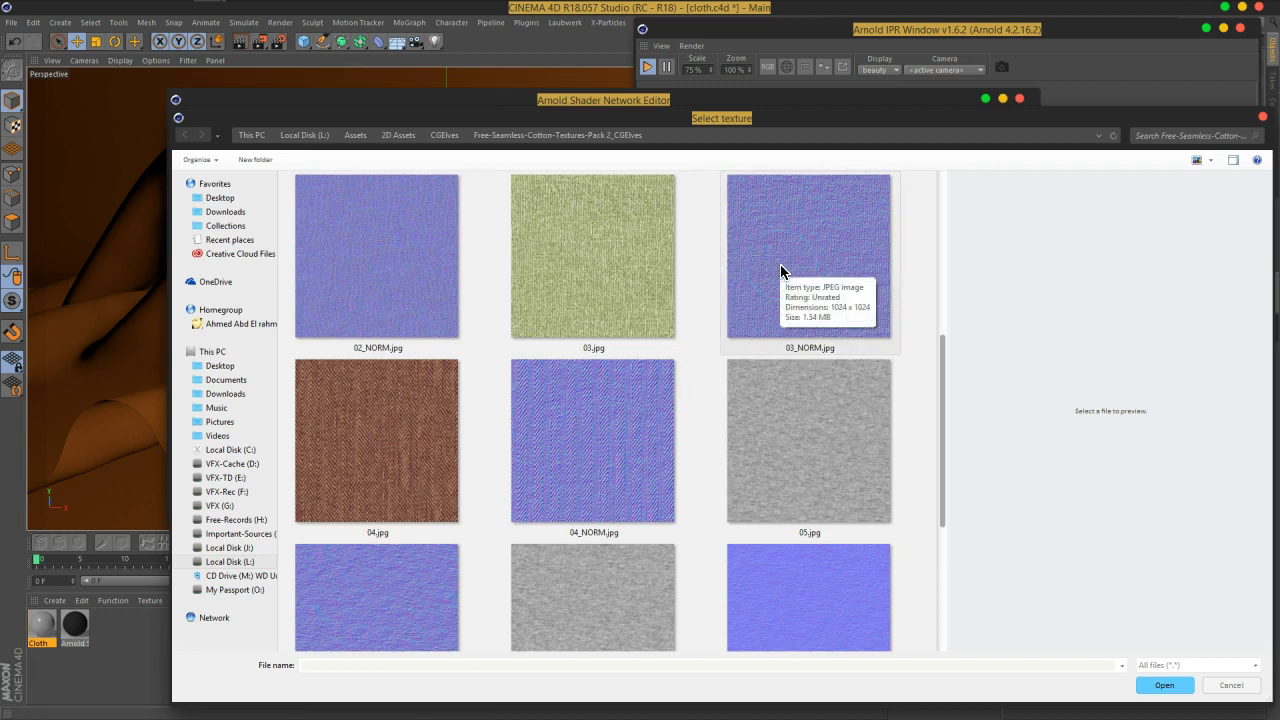
pyautogui.doubleClick(780, 264)
pyautogui.click(662, 418)
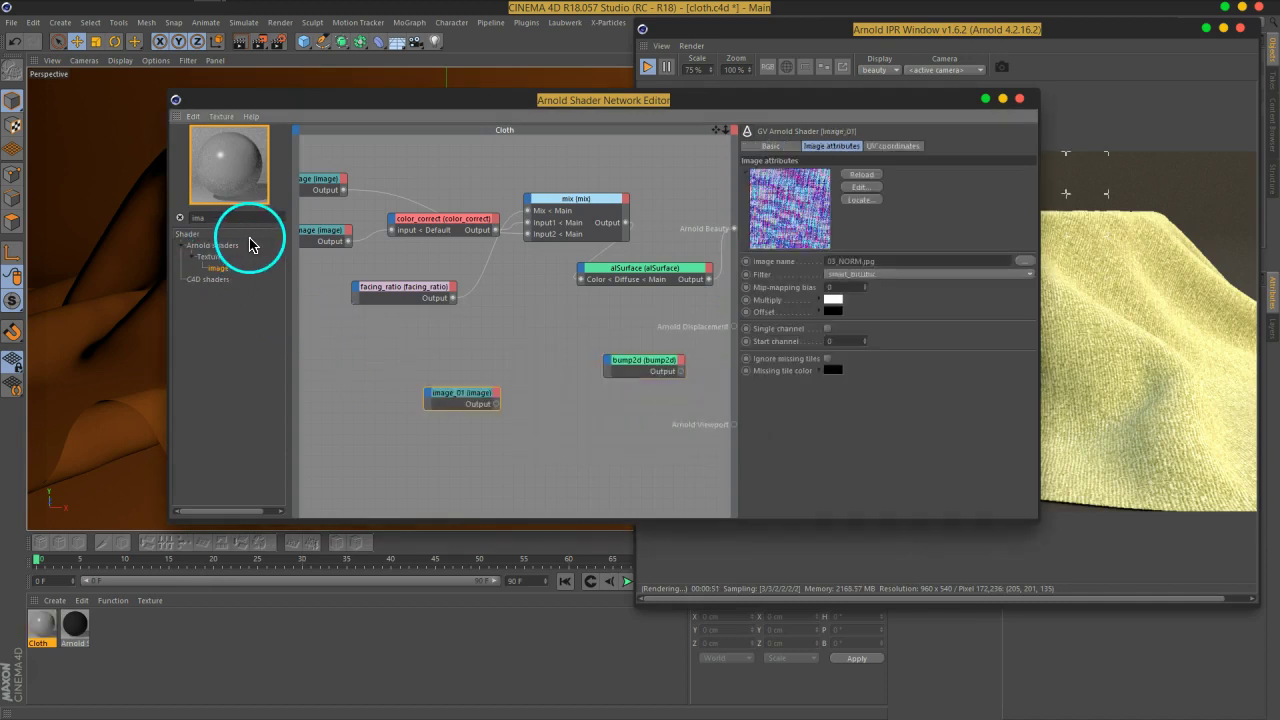
# Delete the bump2d node from the network
pyautogui.click(648, 364)
pyautogui.press('Delete')
pyautogui.click(243, 285)
# Add a normal_map node, feed the 03_NORM.jpg image into Normal map and alSurface into Shader, and route it to Arnold Beauty
pyautogui.doubleClick(224, 217)
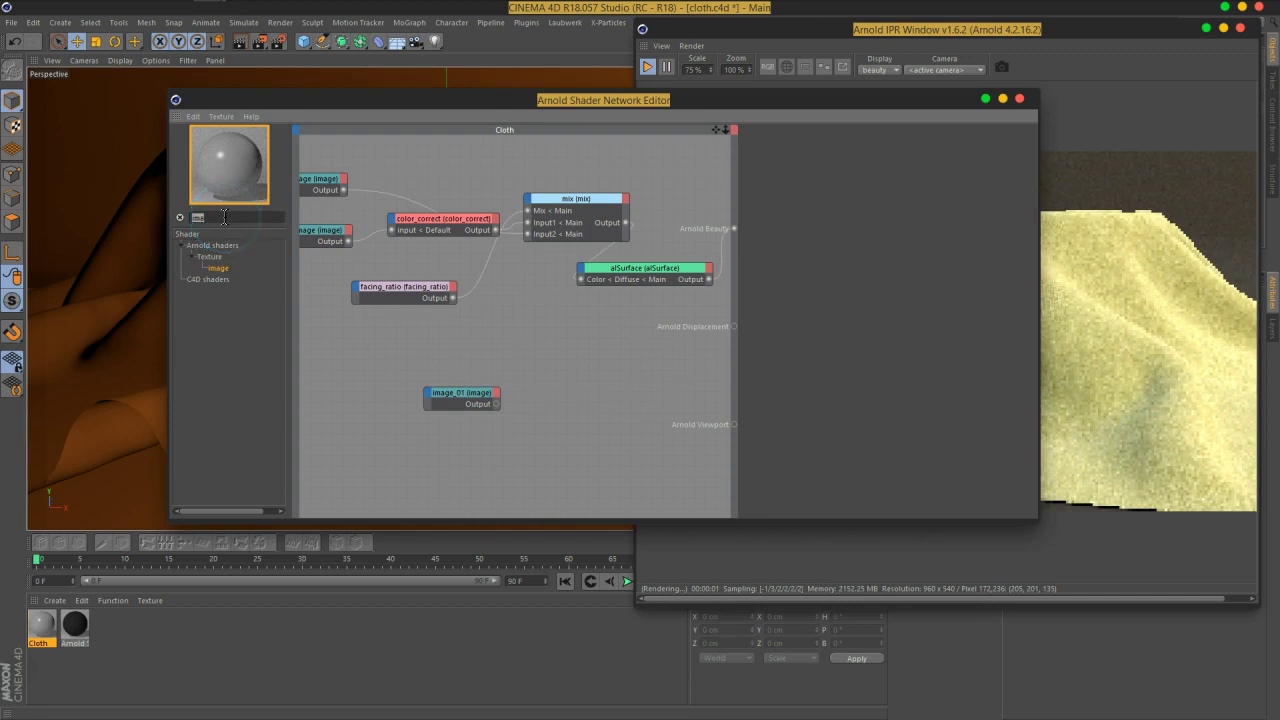
pyautogui.write('bum')
pyautogui.doubleClick(229, 217)
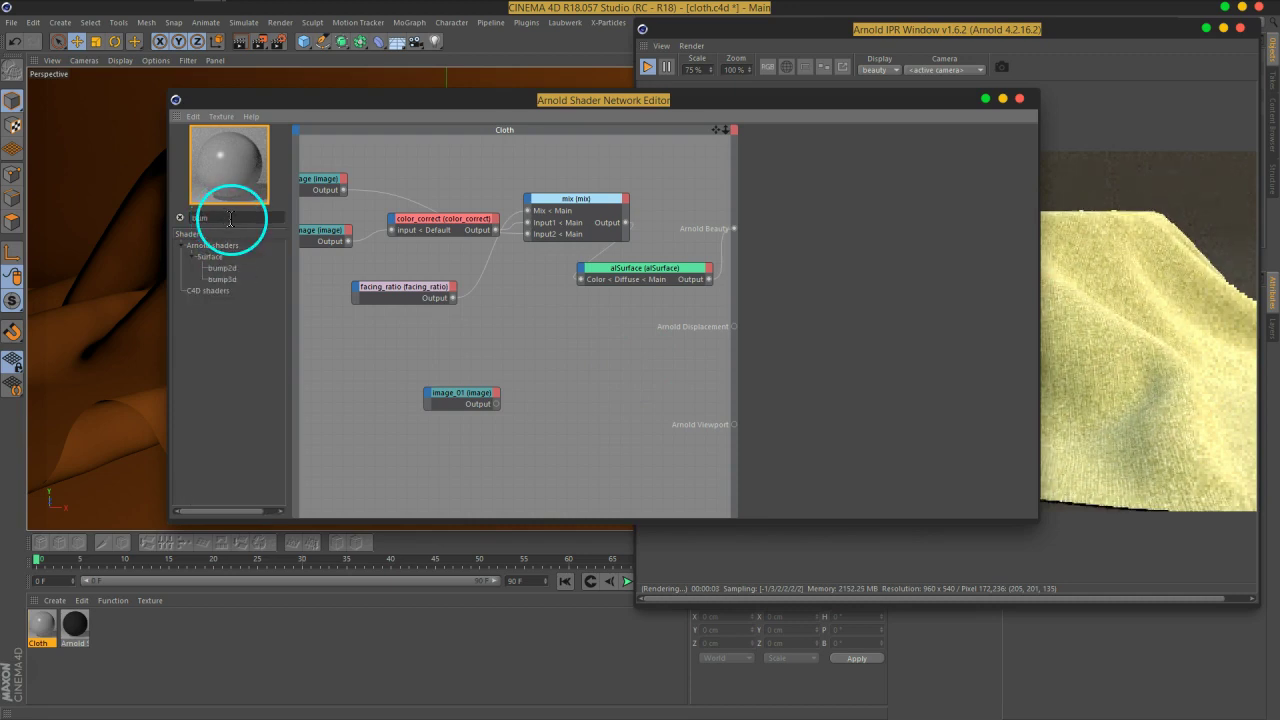
pyautogui.write('norm')
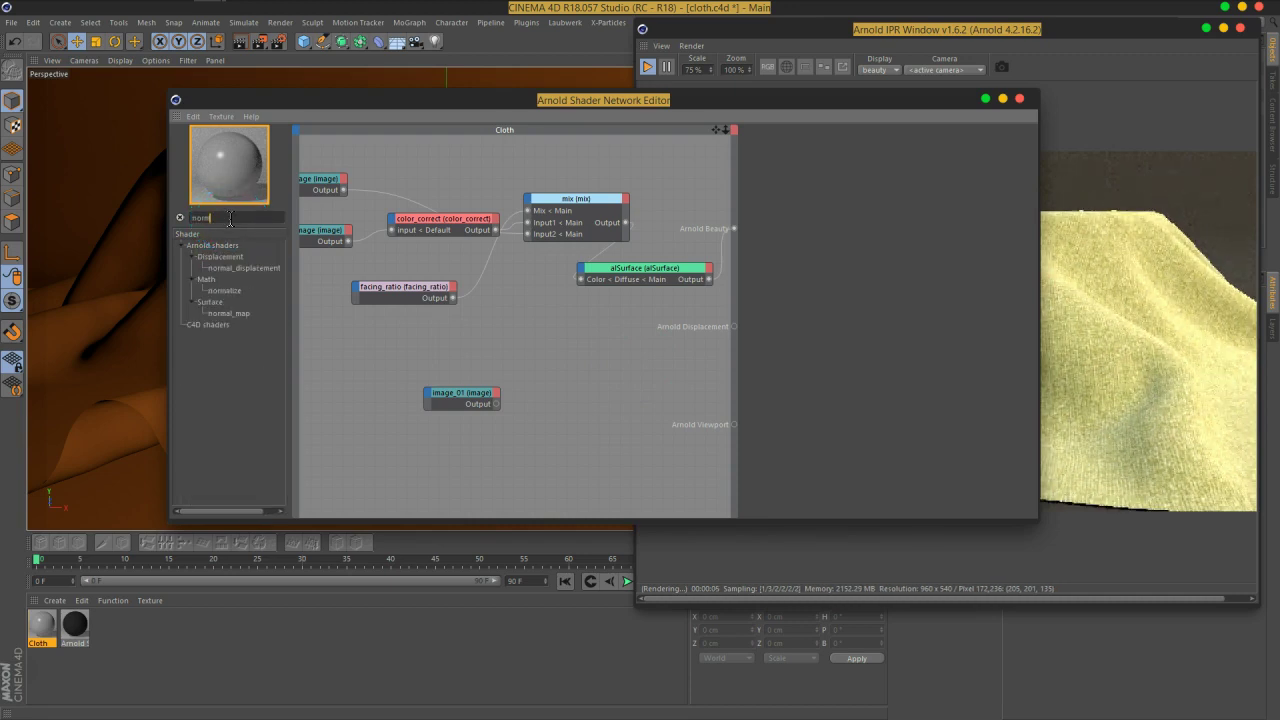
pyautogui.moveTo(258, 288); pyautogui.dragTo(620, 358)
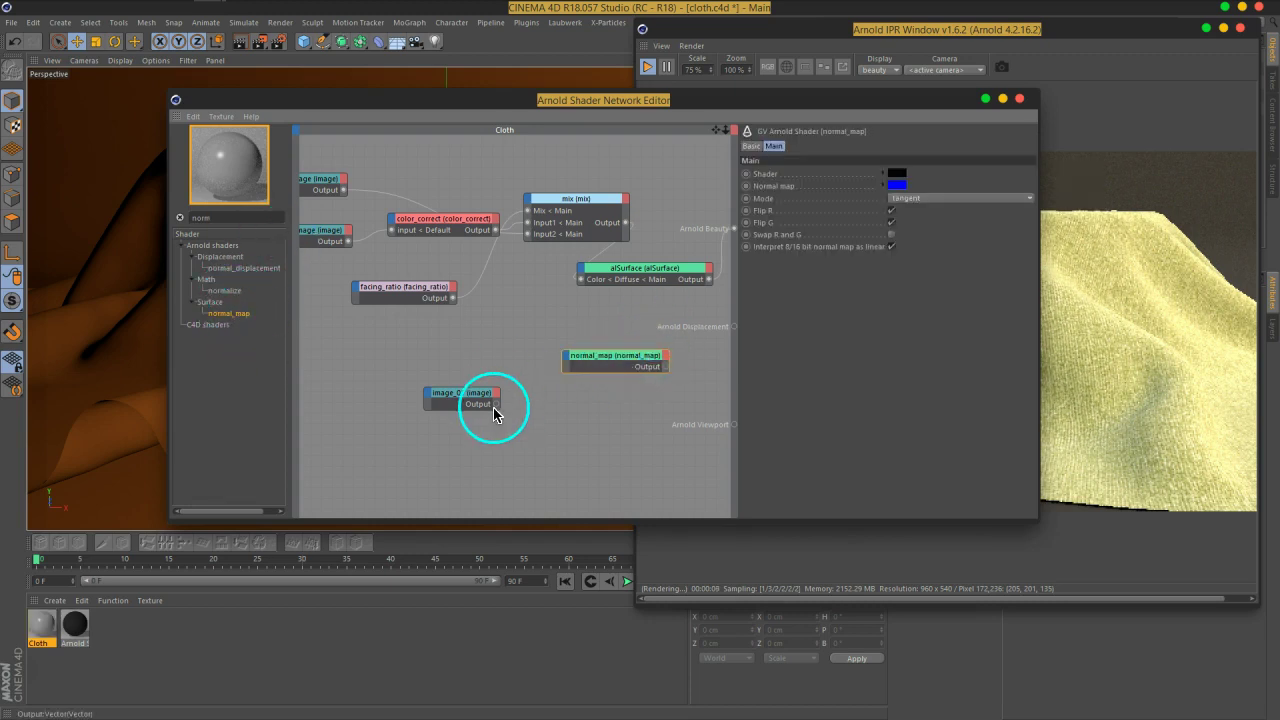
pyautogui.moveTo(496, 412); pyautogui.dragTo(622, 383)
pyautogui.moveTo(708, 279); pyautogui.dragTo(733, 230)
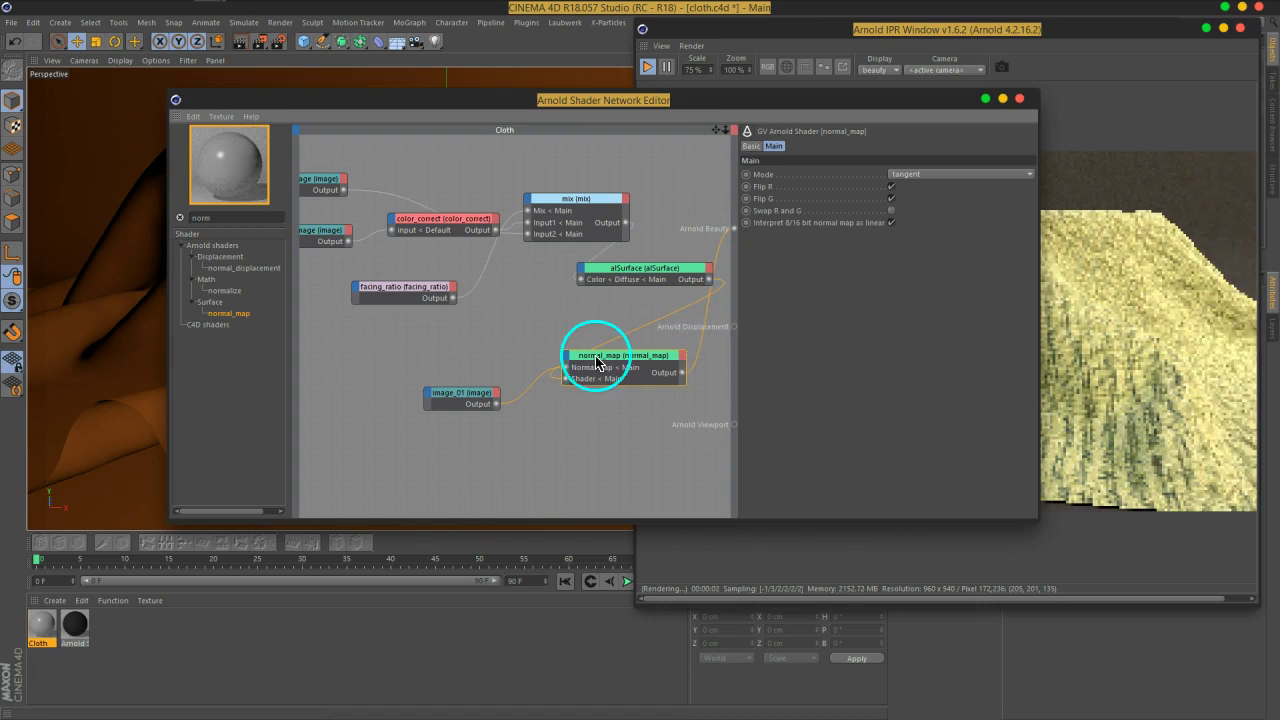
# Set the UV Scale U and Scale V of the 03_NORM.jpg image to 7, matching the color texture
pyautogui.click(327, 231)
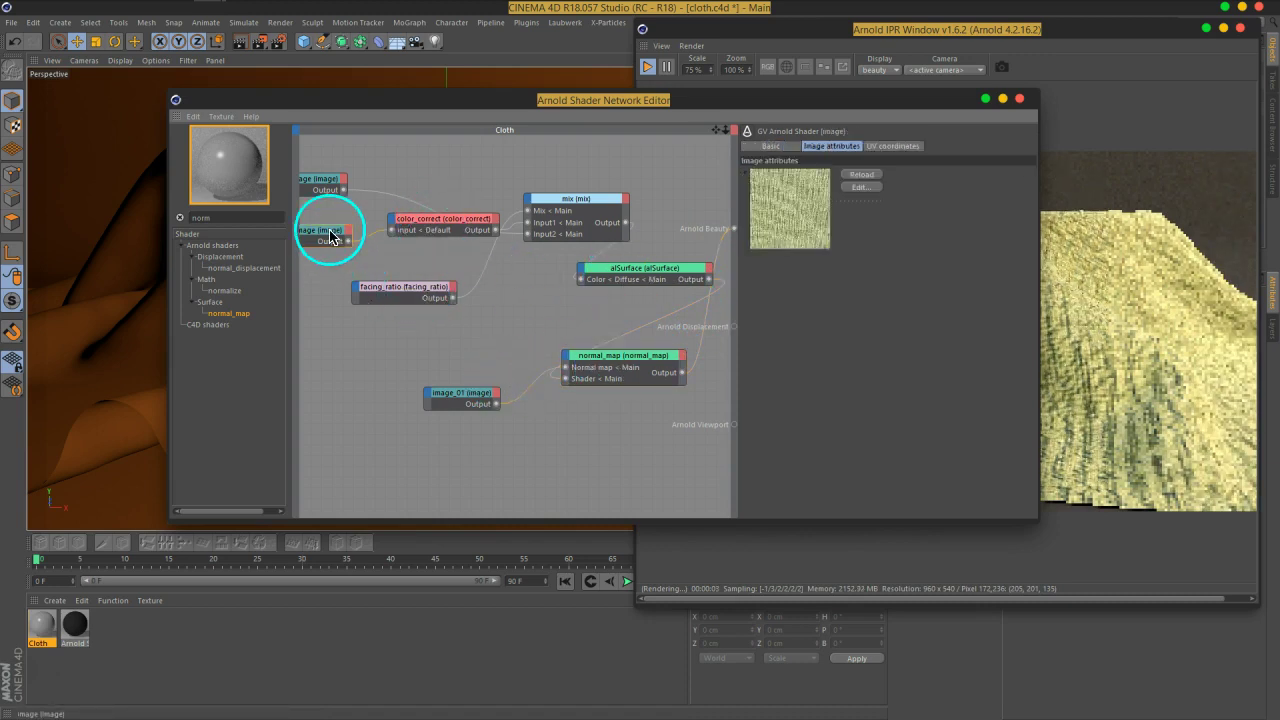
pyautogui.click(895, 146)
pyautogui.click(440, 403)
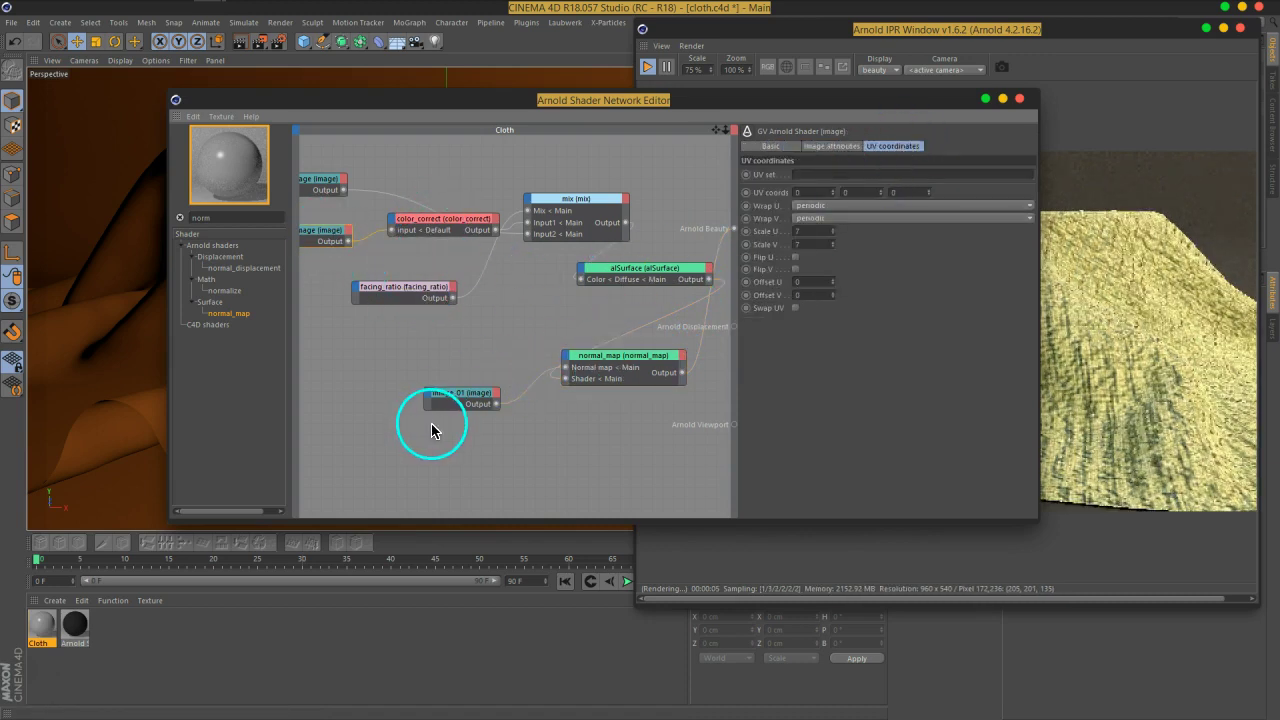
pyautogui.doubleClick(815, 230)
pyautogui.write('7')
pyautogui.press('Tab')
pyautogui.write('7')
pyautogui.moveTo(865, 106); pyautogui.dragTo(555, 88)
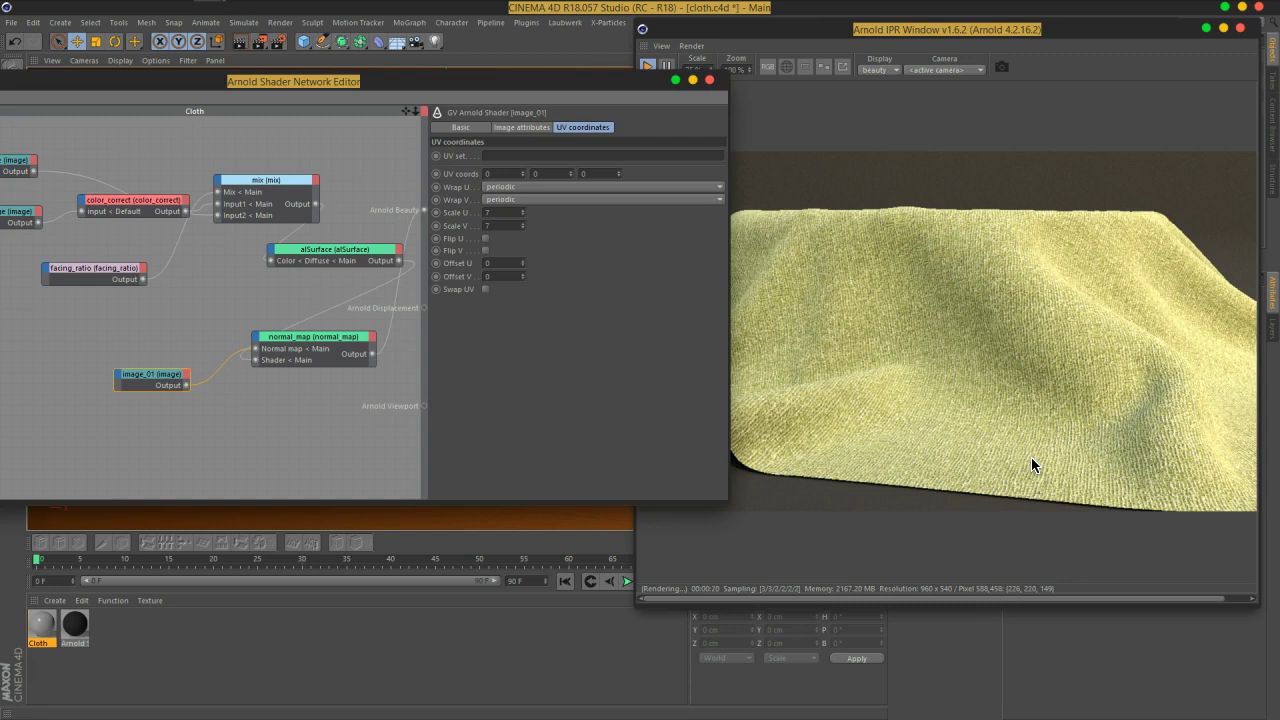
pyautogui.moveTo(484, 84); pyautogui.dragTo(672, 87)
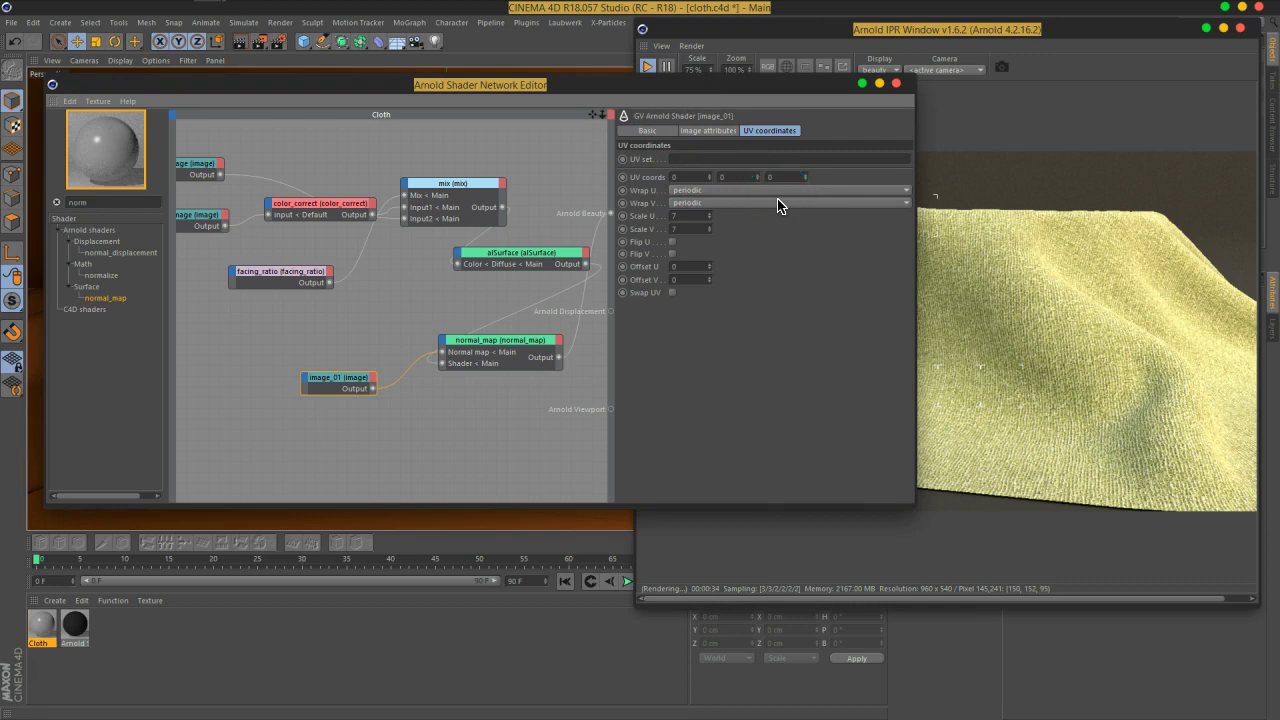
# Tidy the network by repositioning color_correct, the other upper nodes and alSurface so their connections are easier to read
pyautogui.moveTo(309, 214); pyautogui.dragTo(309, 236)
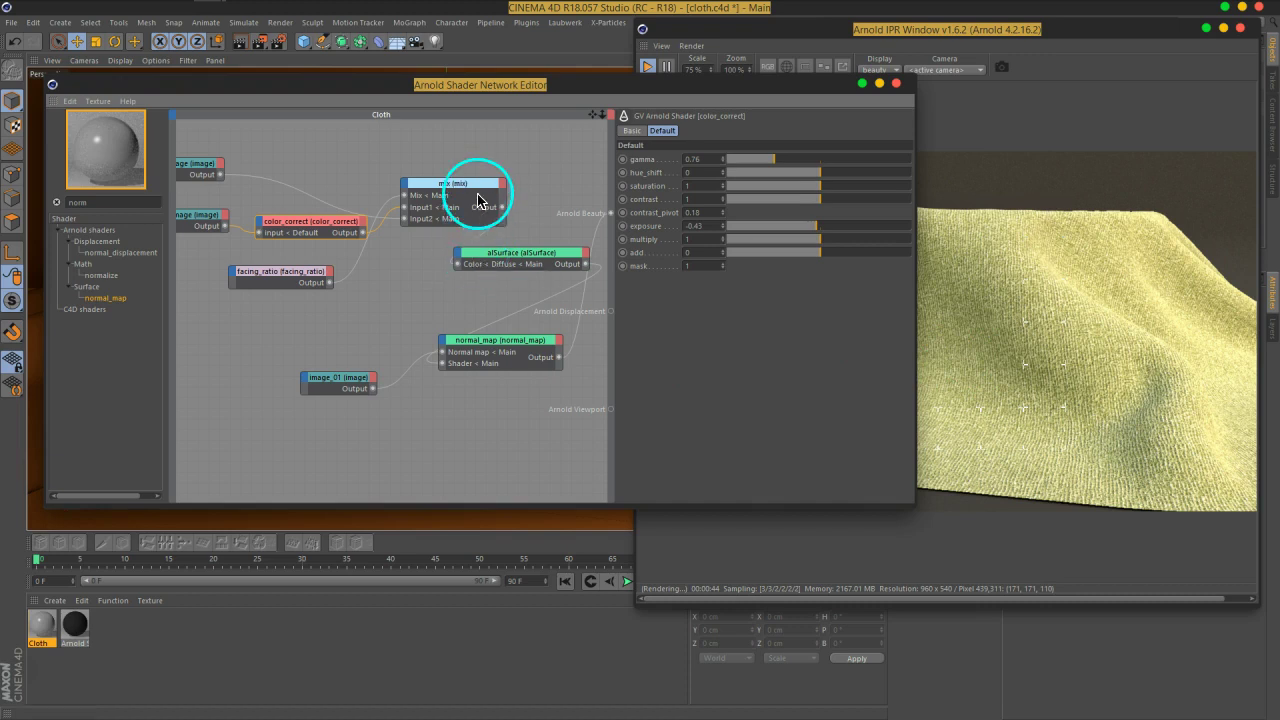
pyautogui.moveTo(492, 130); pyautogui.dragTo(190, 276)
pyautogui.moveTo(503, 257); pyautogui.dragTo(529, 257)
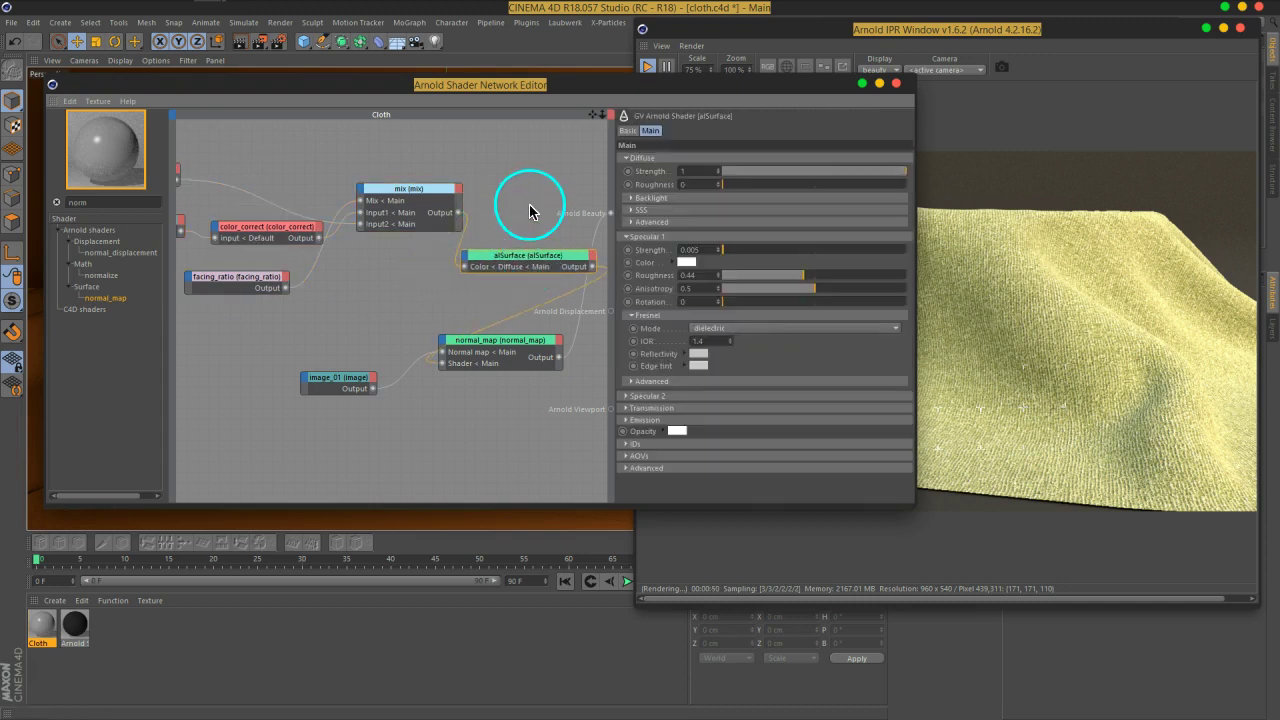
pyautogui.moveTo(669, 88); pyautogui.dragTo(700, 80)
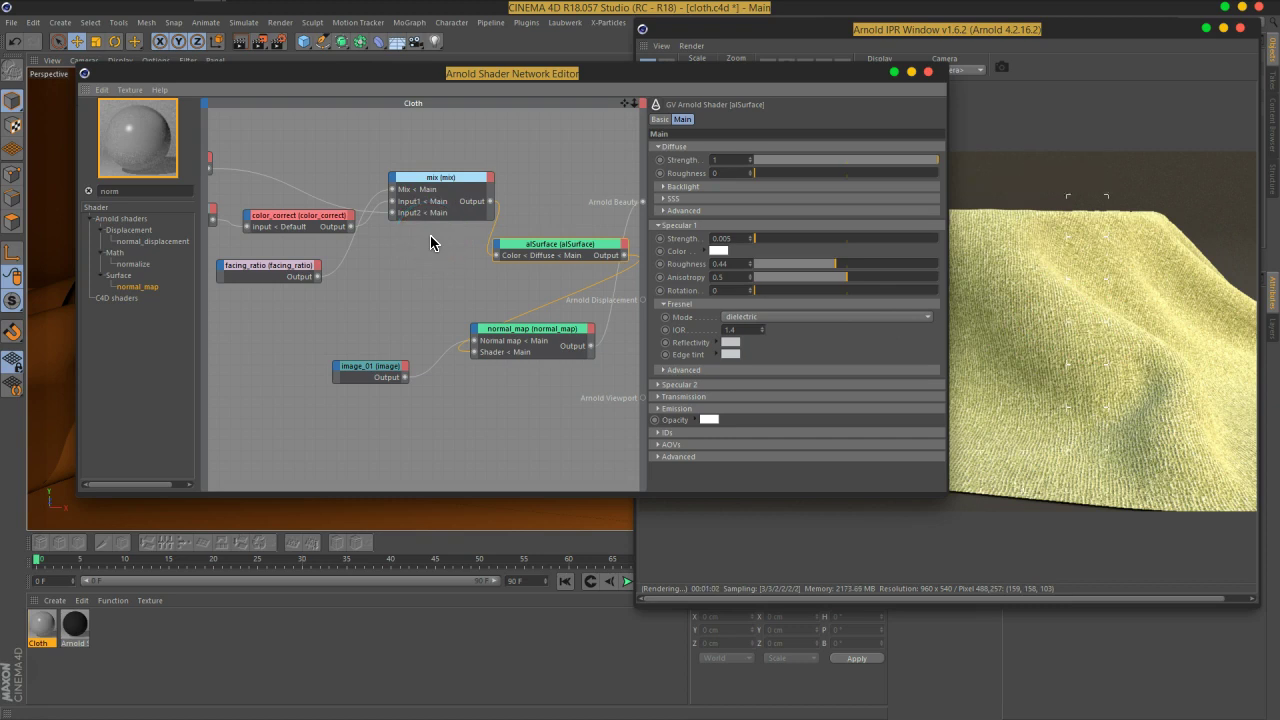
pyautogui.click(543, 191)
pyautogui.click(1085, 372)
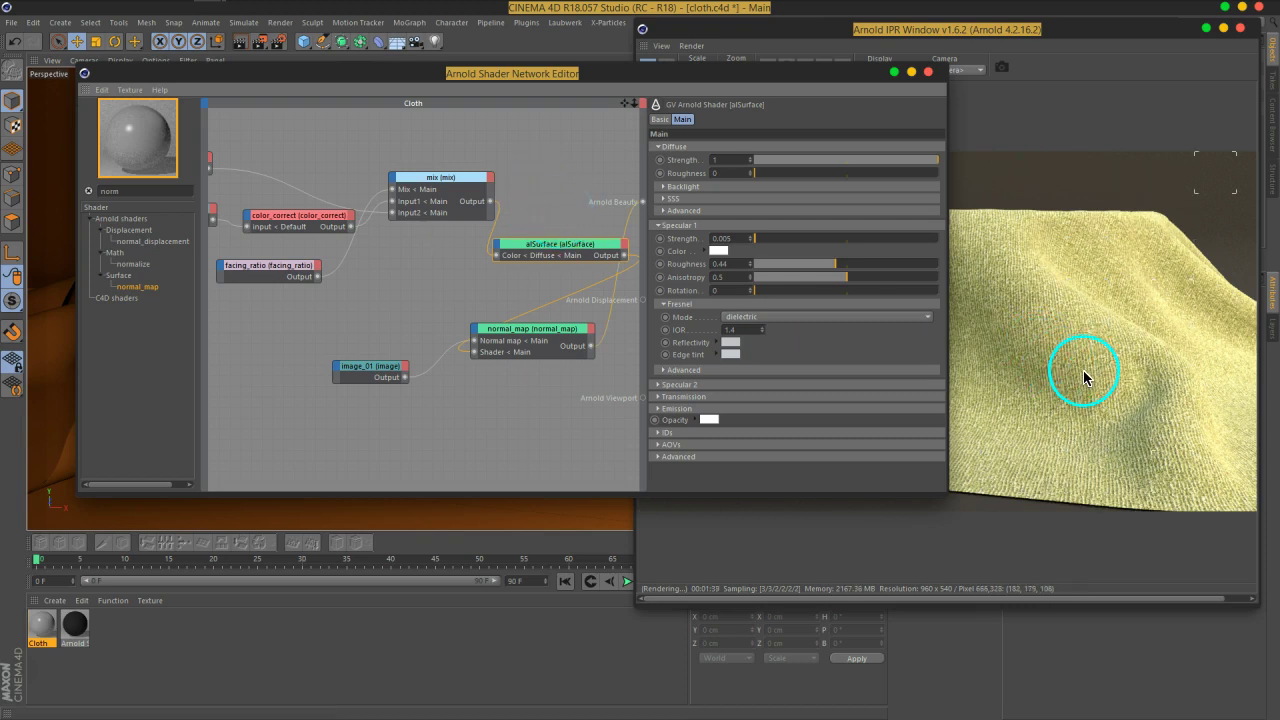
pyautogui.moveTo(557, 200); pyautogui.dragTo(531, 200, button='middle')
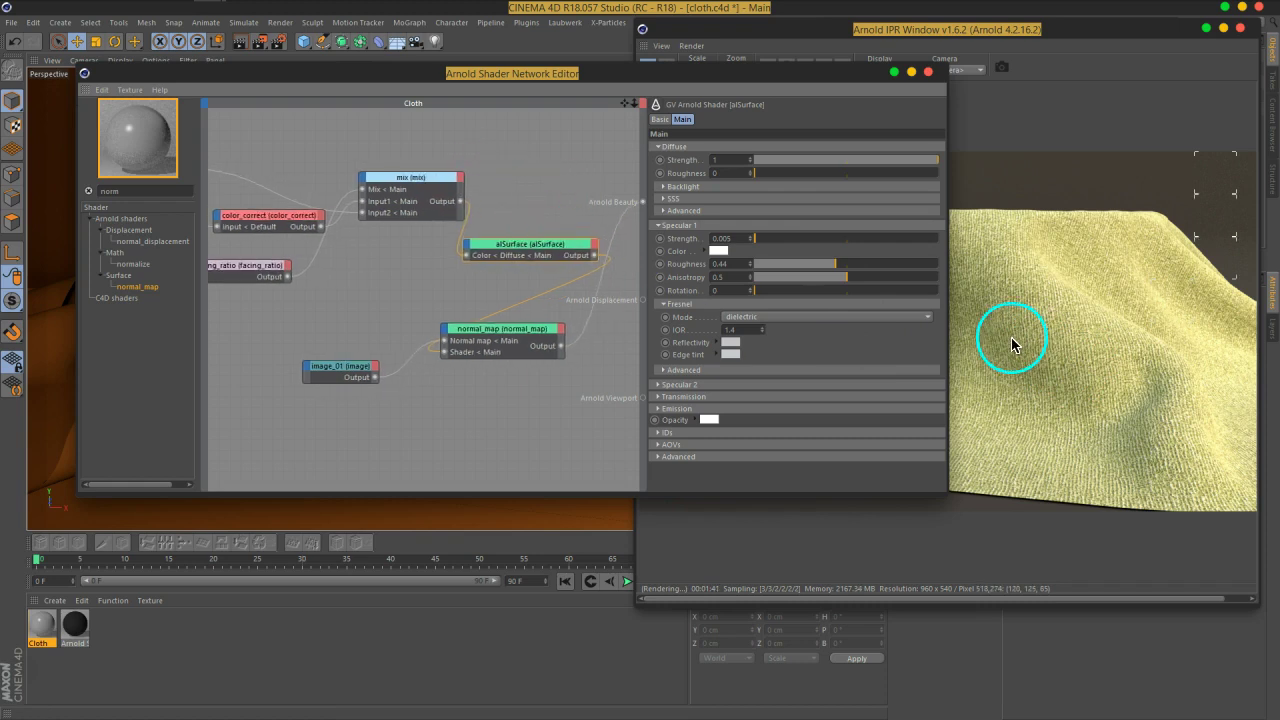
# Add a normal_displacement node to the network below normal_map
pyautogui.click(451, 406)
pyautogui.doubleClick(148, 190)
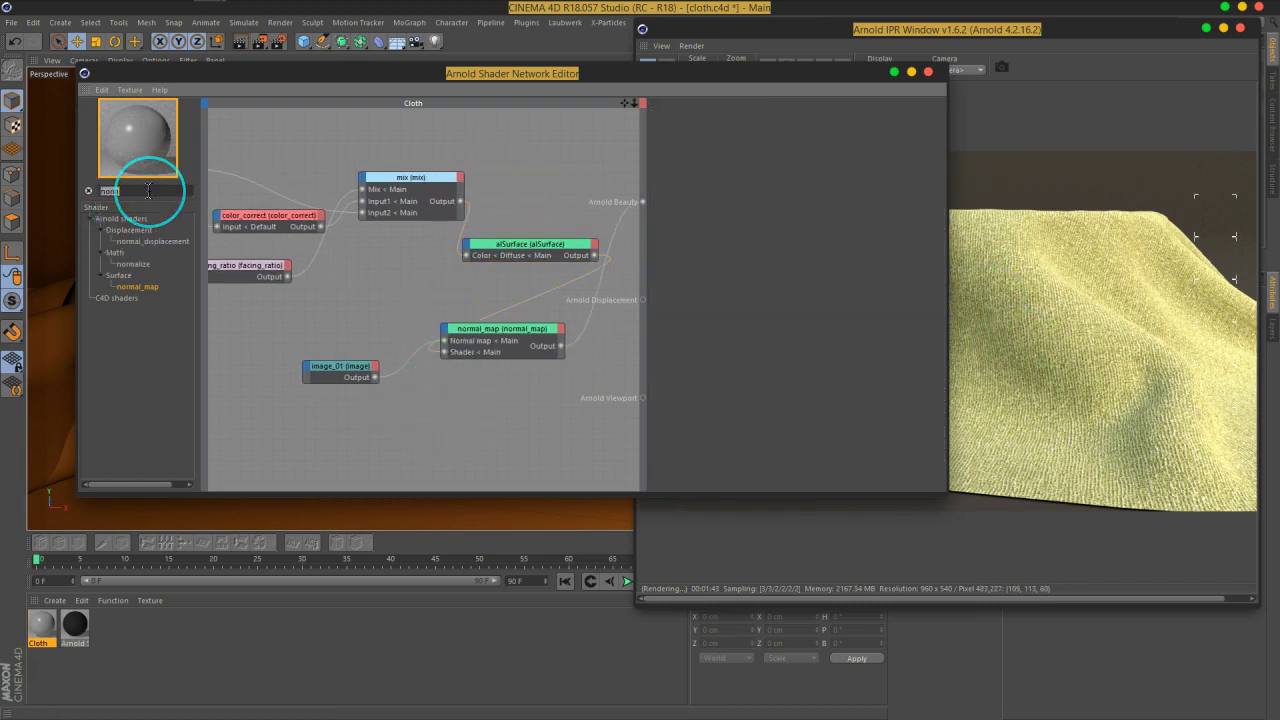
pyautogui.write('dis')
pyautogui.moveTo(149, 242); pyautogui.dragTo(475, 407)
# Add an image node to the left of normal_displacement and load the gray 05.jpg fabric texture into it
pyautogui.doubleClick(153, 191)
pyautogui.write('ima')
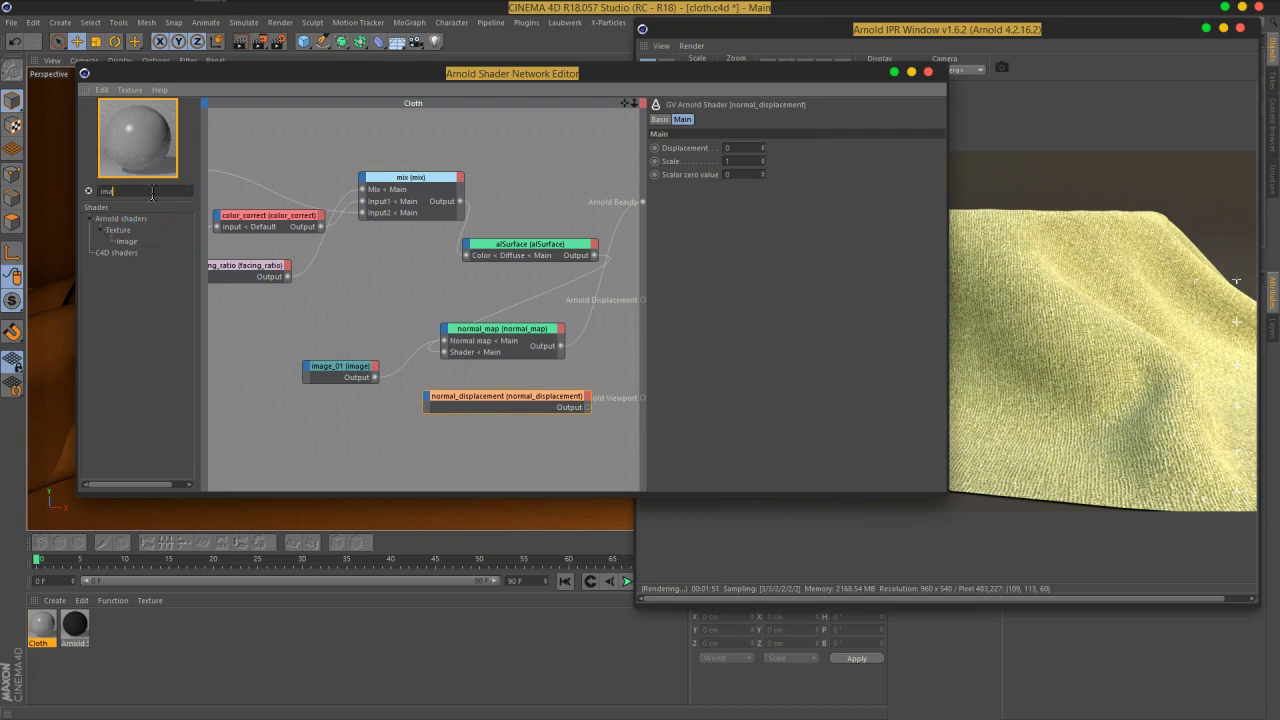
pyautogui.moveTo(126, 242); pyautogui.dragTo(335, 420)
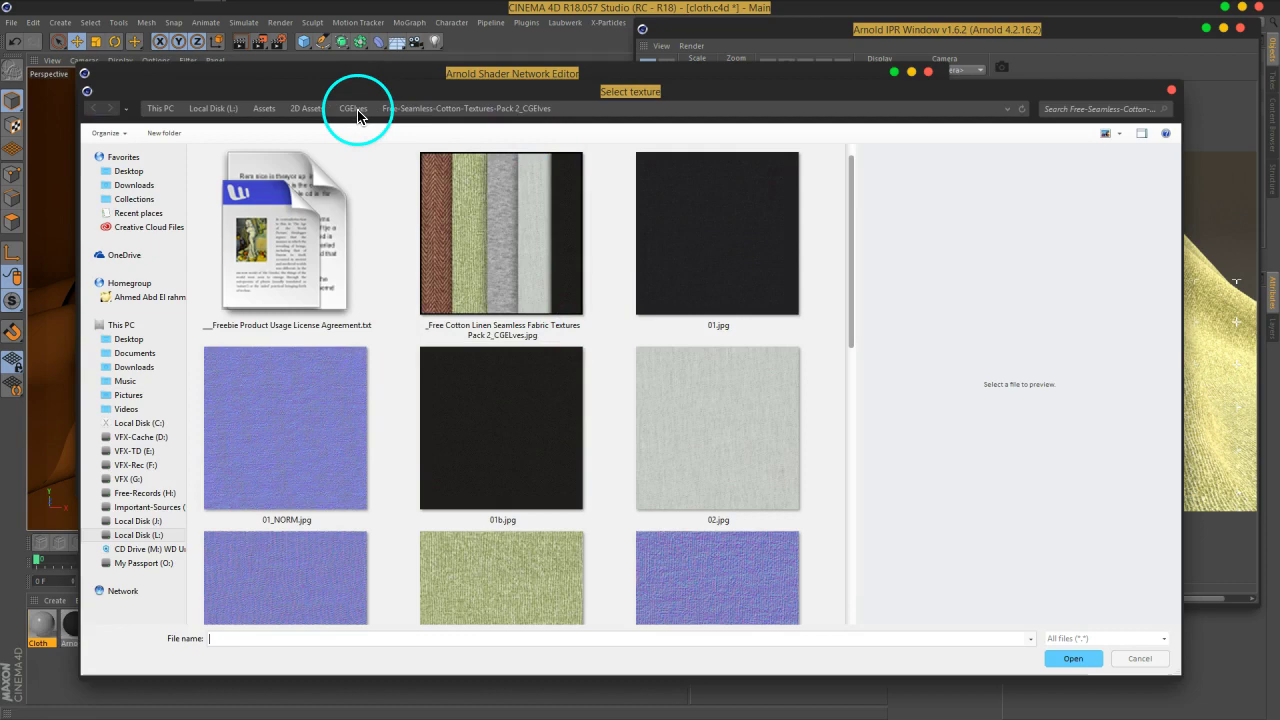
pyautogui.click(350, 110)
pyautogui.doubleClick(766, 364)
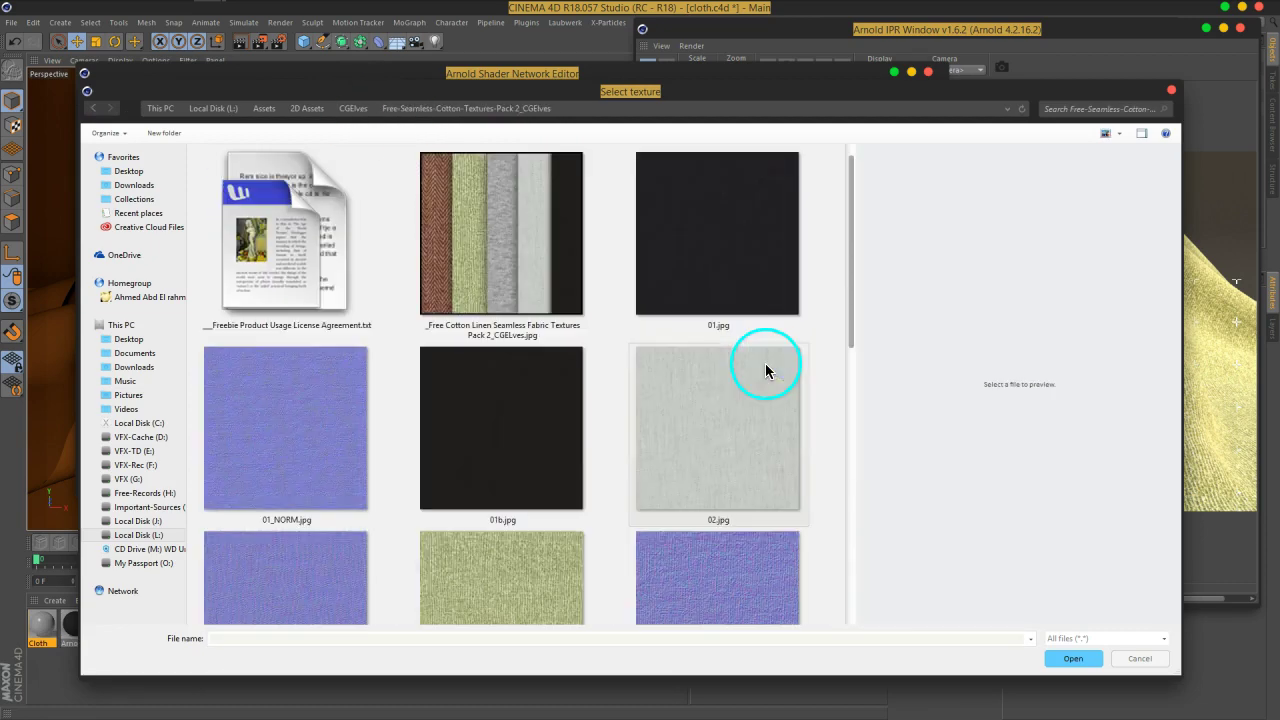
pyautogui.scroll(-5, 735, 385)
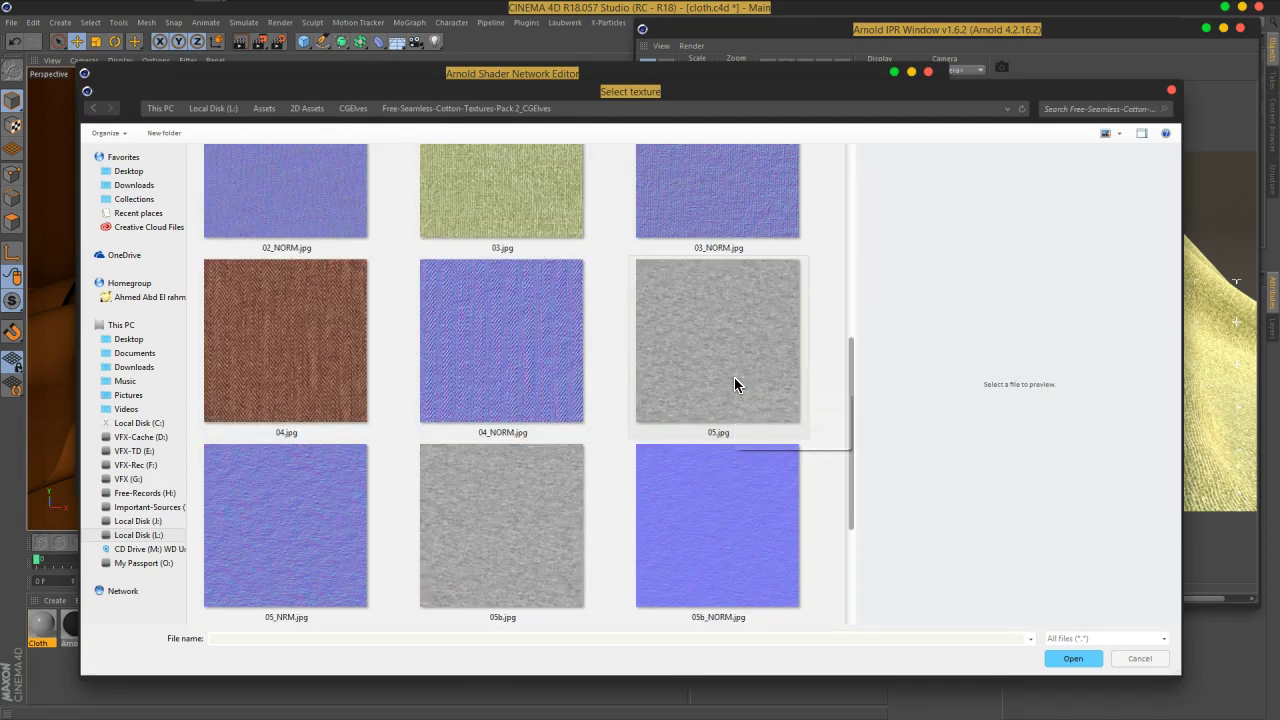
pyautogui.click(734, 385)
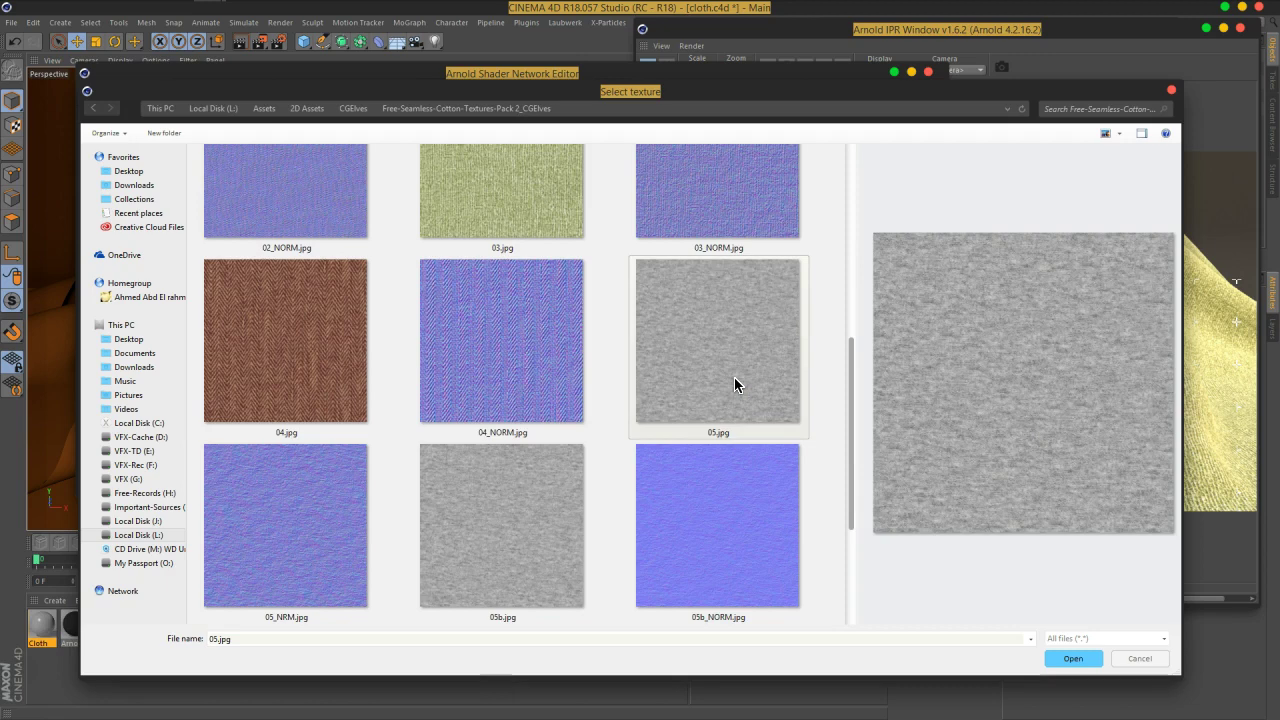
pyautogui.click(506, 552)
pyautogui.click(710, 378)
pyautogui.scroll(-2, 711, 377)
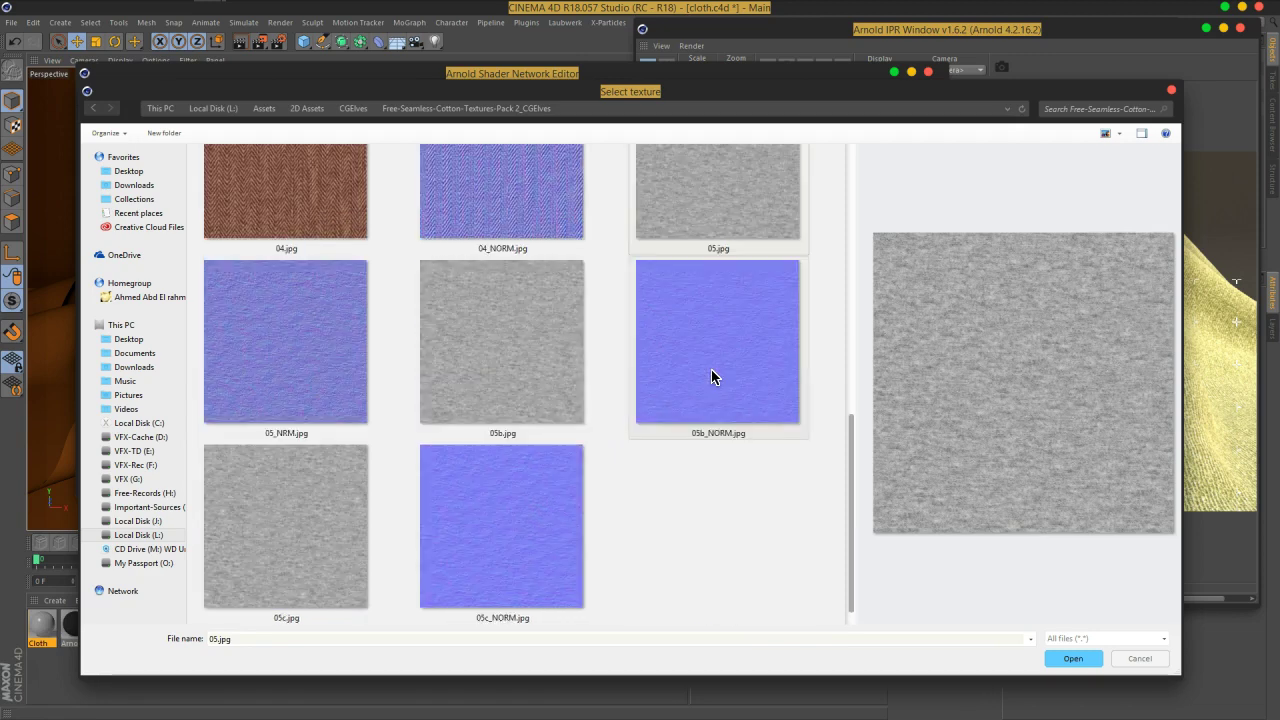
pyautogui.click(453, 204)
pyautogui.click(1071, 660)
pyautogui.click(650, 412)
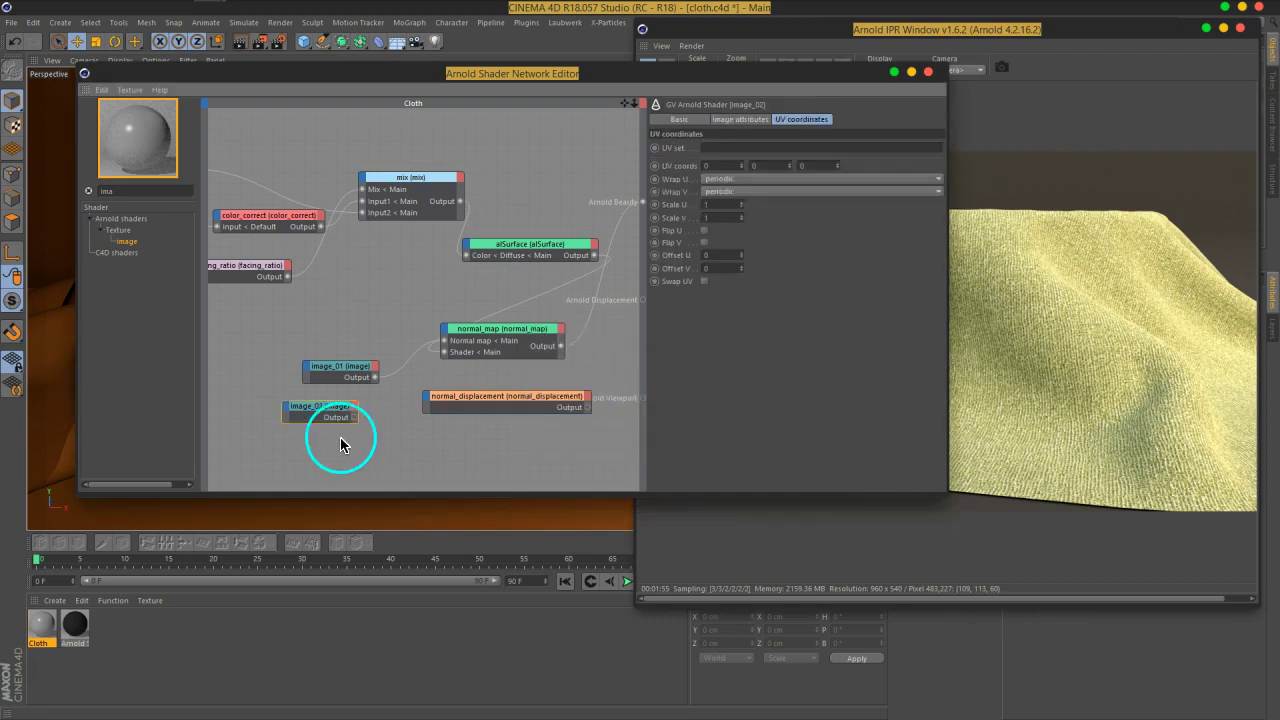
# Feed the 05.jpg image into the Displacement input of normal_displacement and route that node to Arnold Displacement
pyautogui.moveTo(355, 420); pyautogui.dragTo(478, 415)
pyautogui.click(478, 413)
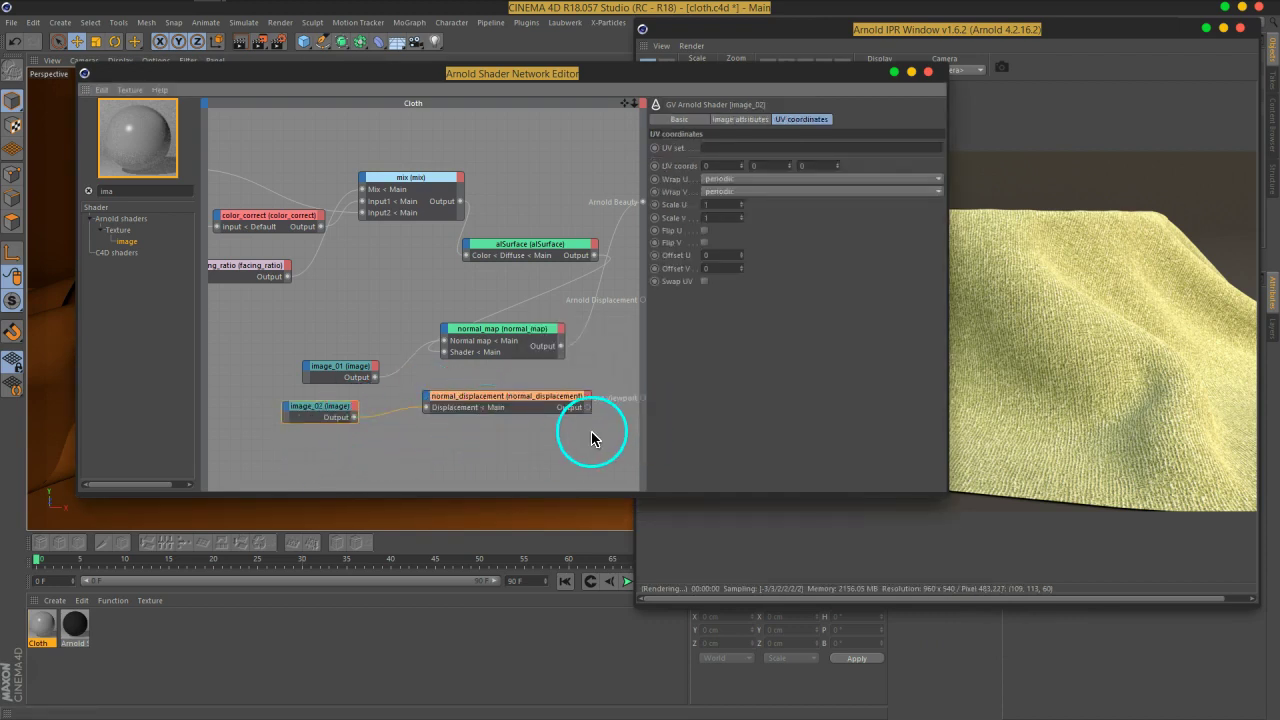
pyautogui.moveTo(628, 325); pyautogui.dragTo(642, 300)
# Move the shader network window to uncover the render and set the normal_displacement Scale to 0.1
pyautogui.moveTo(772, 74); pyautogui.dragTo(561, 64)
pyautogui.click(326, 397)
pyautogui.click(517, 137)
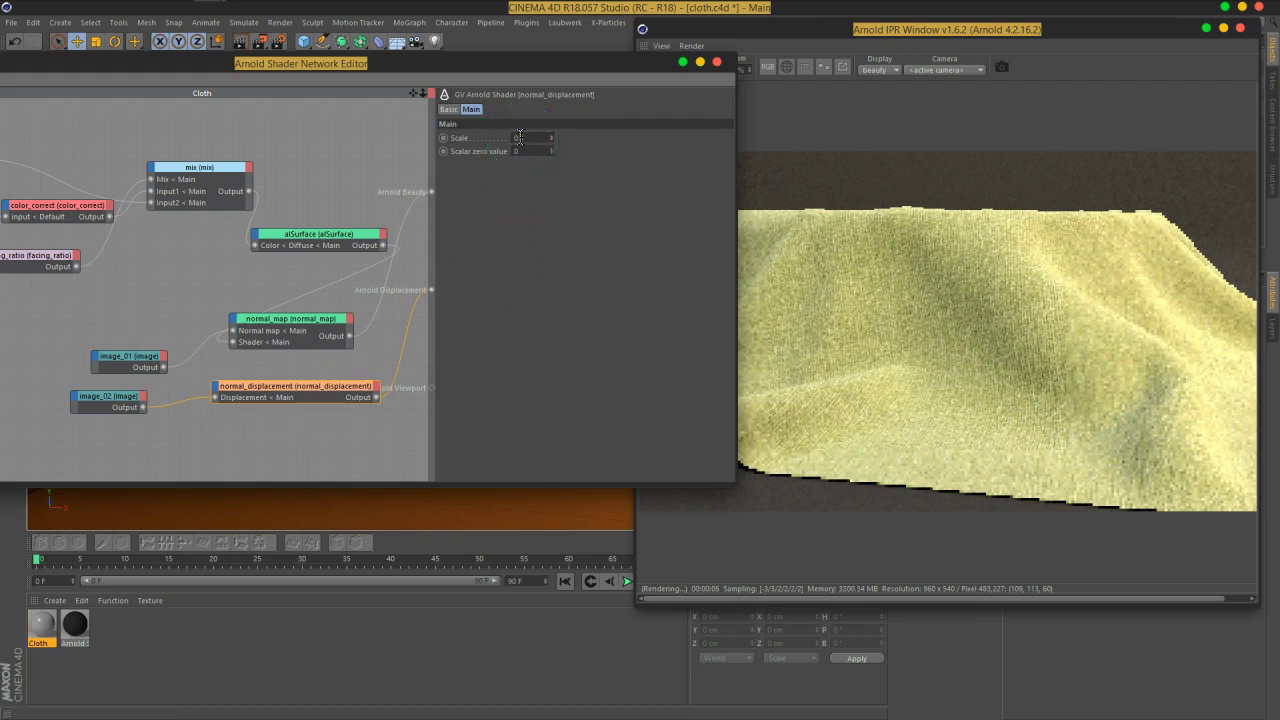
pyautogui.write('0.1')
pyautogui.click(900, 325)
pyautogui.click(951, 314)
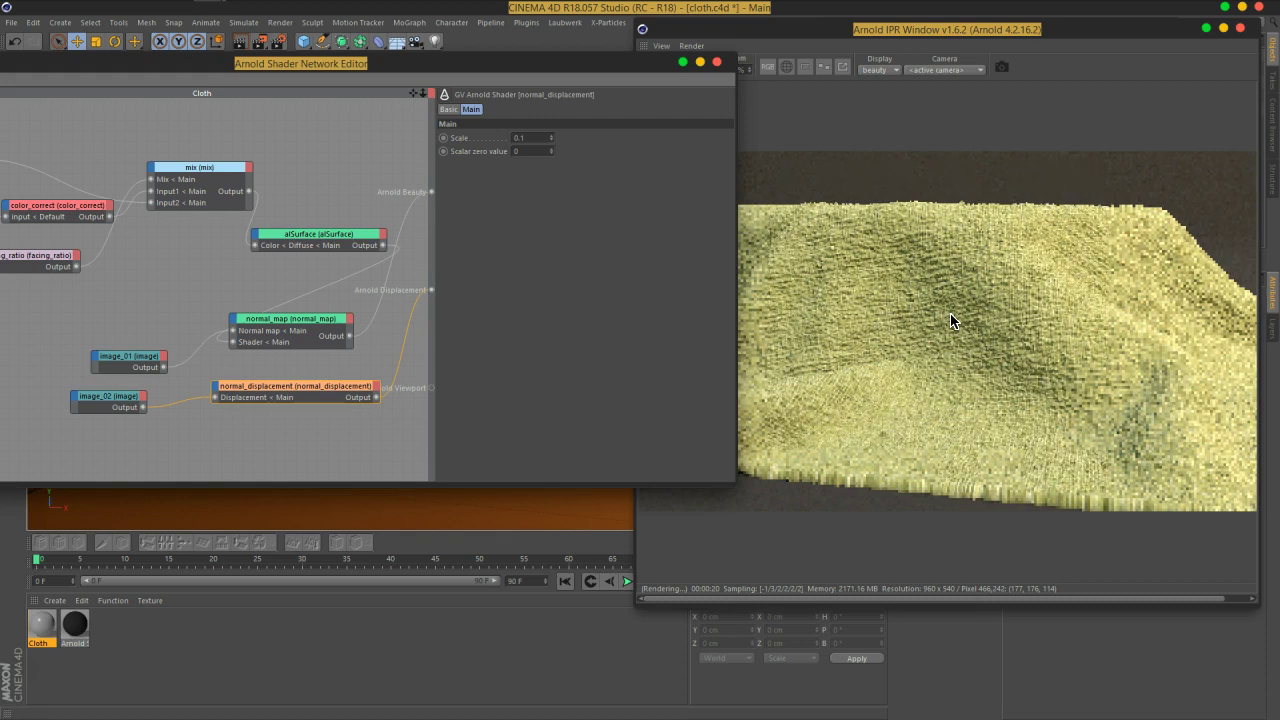
# Set the UV Scale U and Scale V of the 05.jpg displacement image to 7
pyautogui.moveTo(951, 318)
pyautogui.mouseDown()
pyautogui.moveTo(890, 346)
pyautogui.moveTo(107, 400)
pyautogui.mouseUp()
pyautogui.click(107, 400)
pyautogui.click(515, 194)
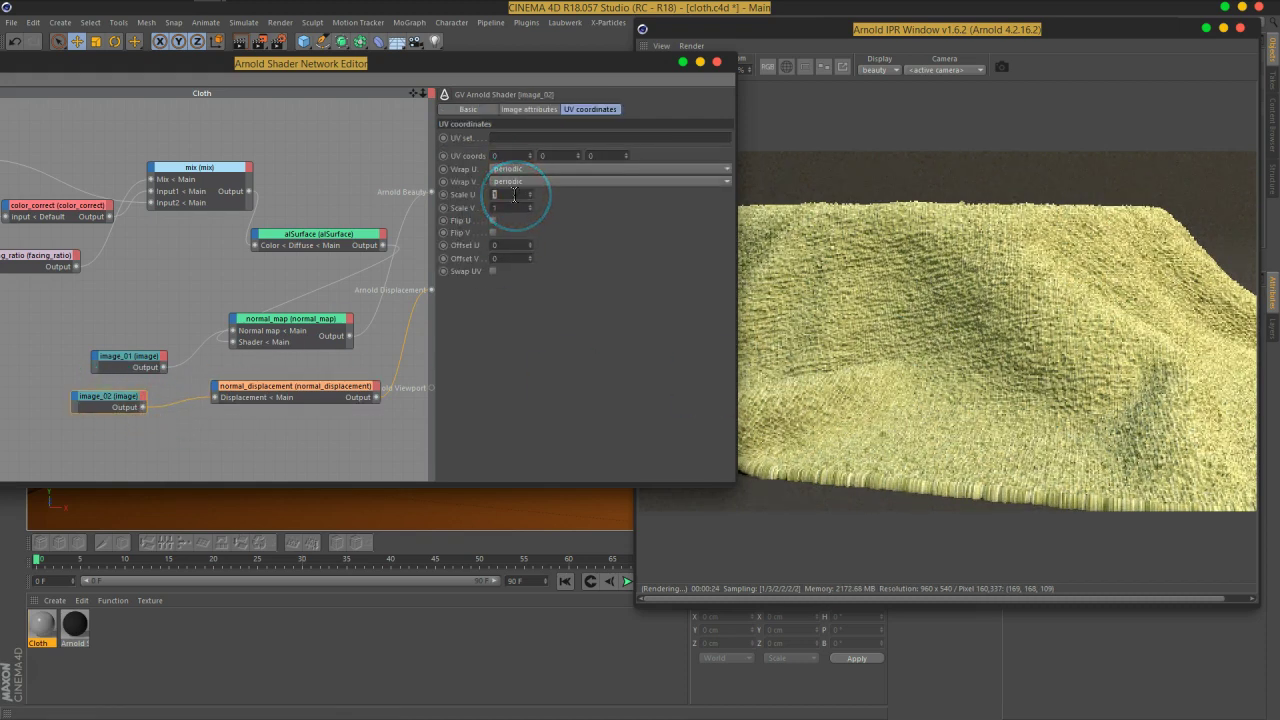
pyautogui.write('7')
pyautogui.press('Tab')
pyautogui.write('7')
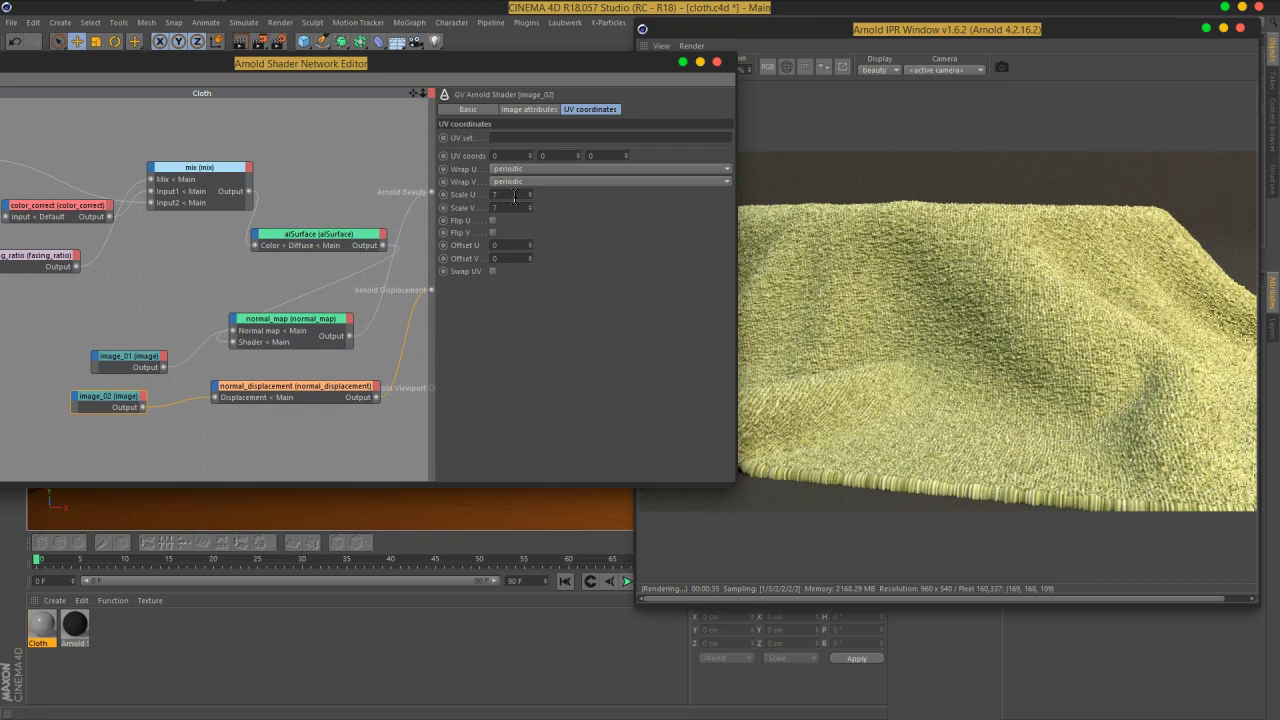
# Set the UV Scale U and Scale V of the 05.jpg displacement image to 5
pyautogui.doubleClick(512, 195)
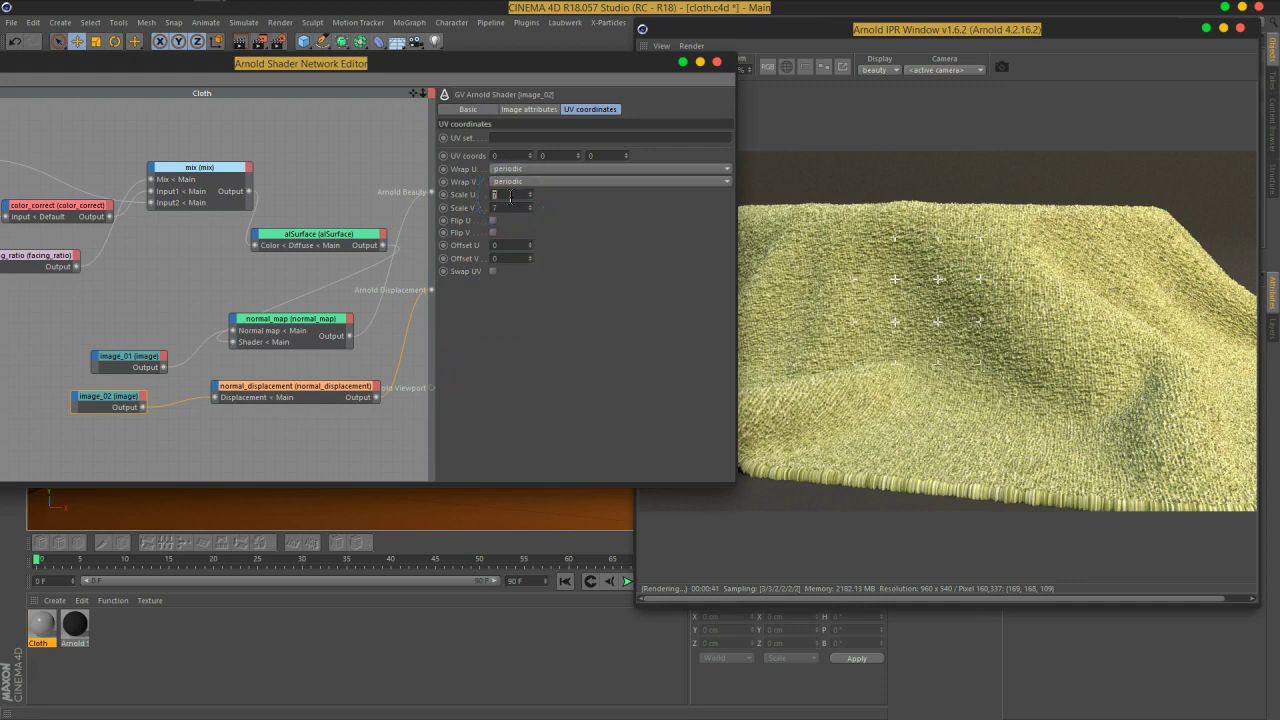
pyautogui.write('3')
pyautogui.press('Tab')
pyautogui.write('5')
pyautogui.press('Return')
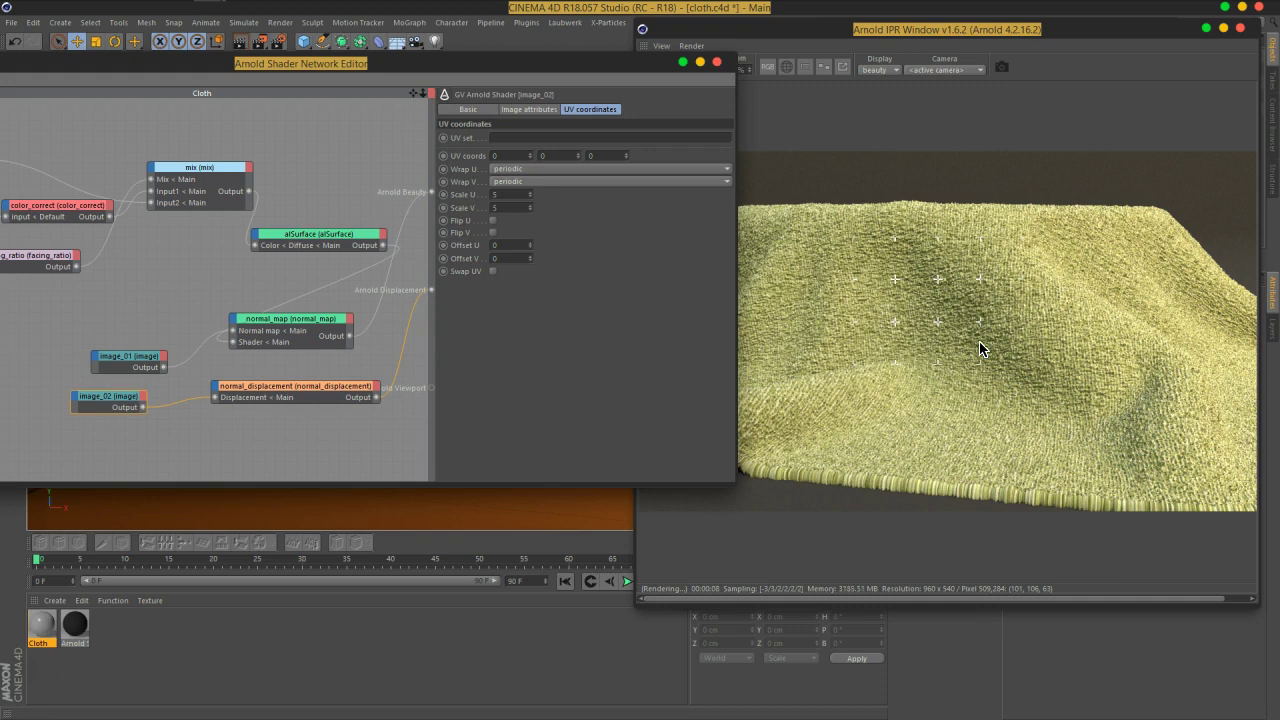
# Open the file selection for the displacement image and search the 2D Assets Textures folder for "fab"
pyautogui.click(516, 110)
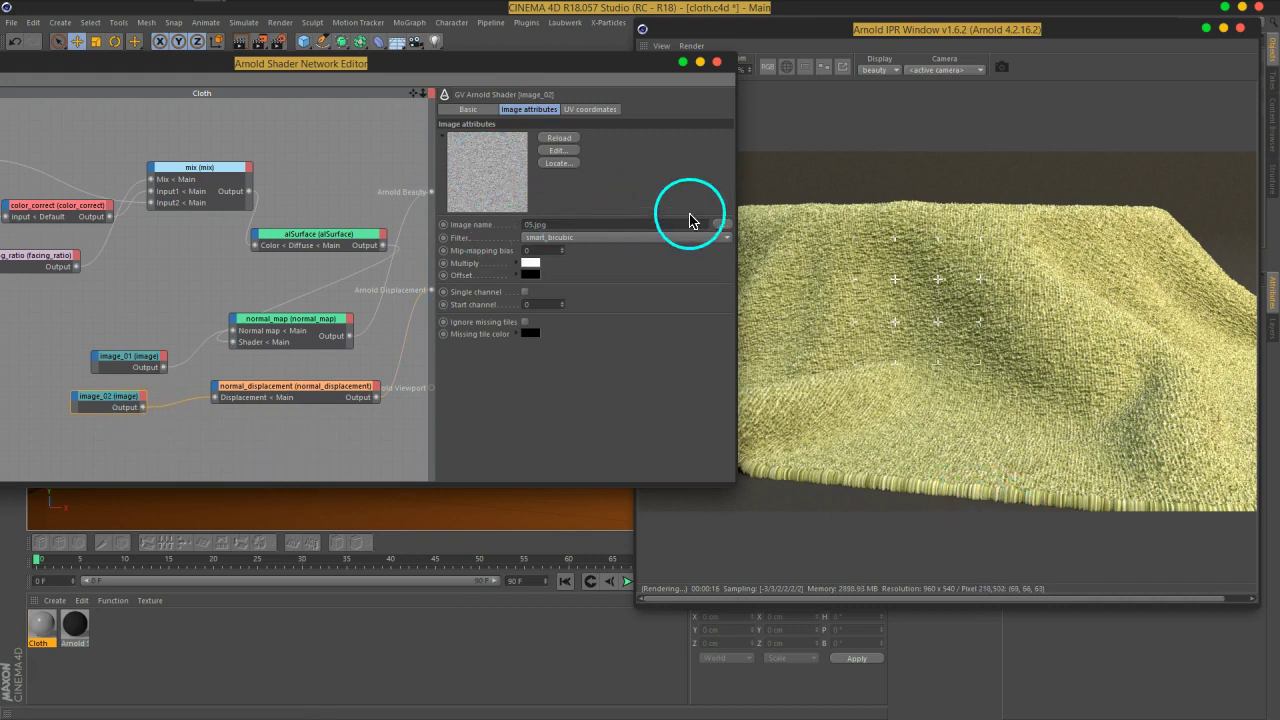
pyautogui.click(723, 224)
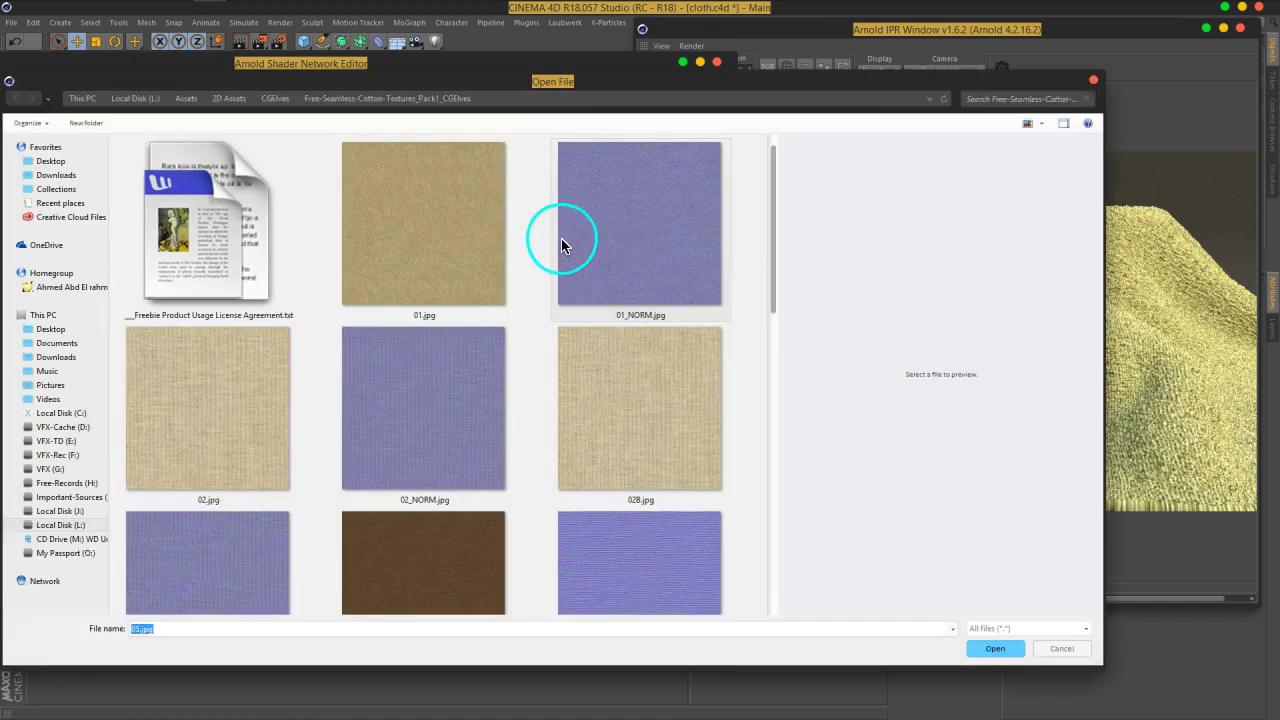
pyautogui.click(278, 100)
pyautogui.click(226, 98)
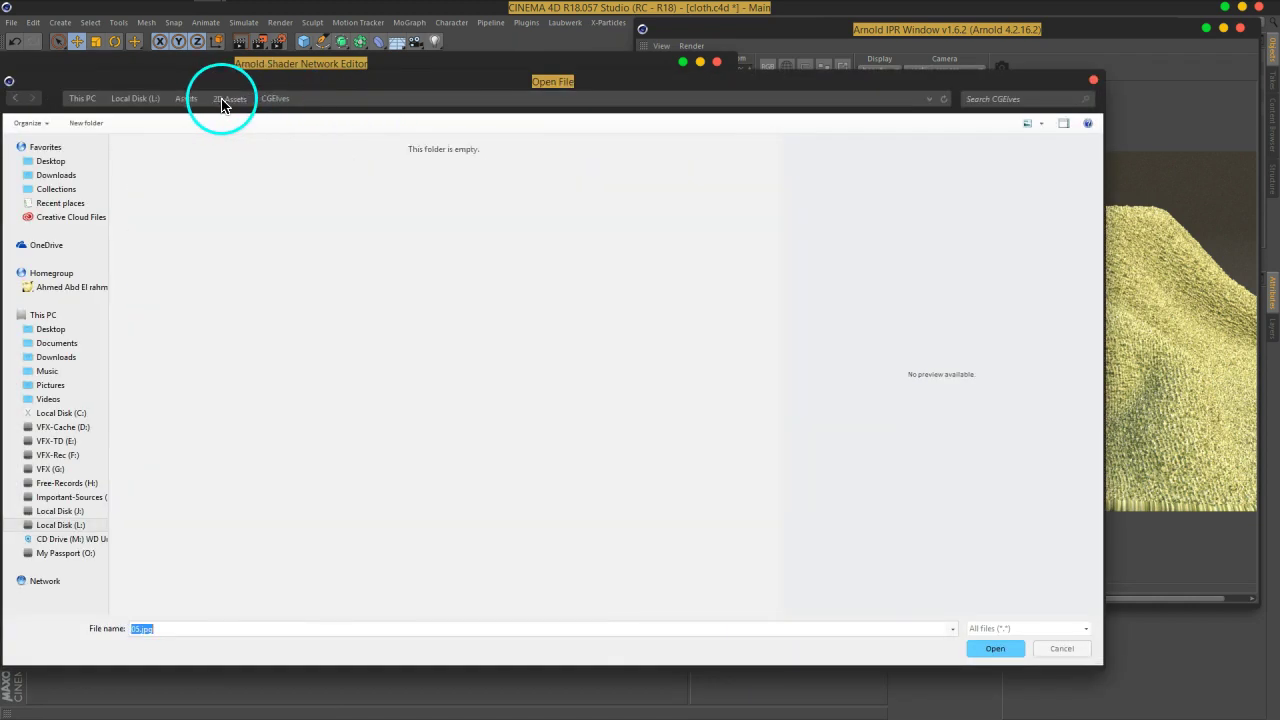
pyautogui.doubleClick(204, 184)
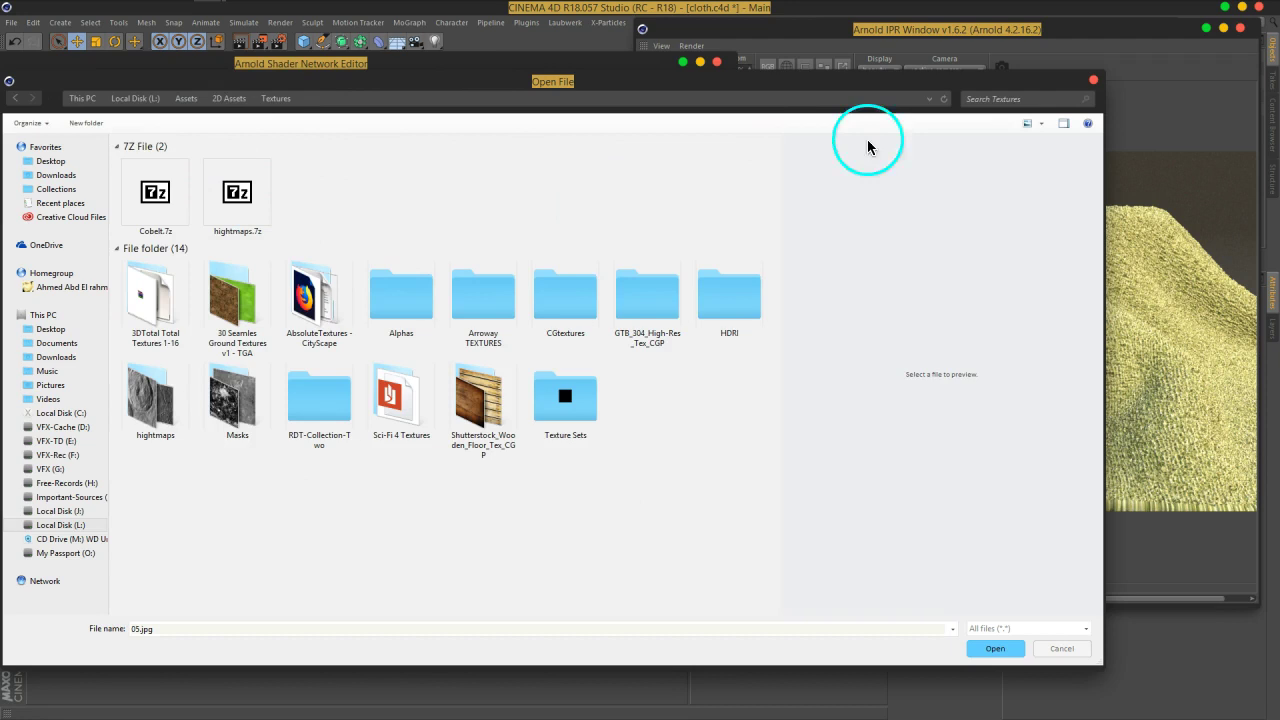
pyautogui.click(1004, 99)
pyautogui.write('fab')
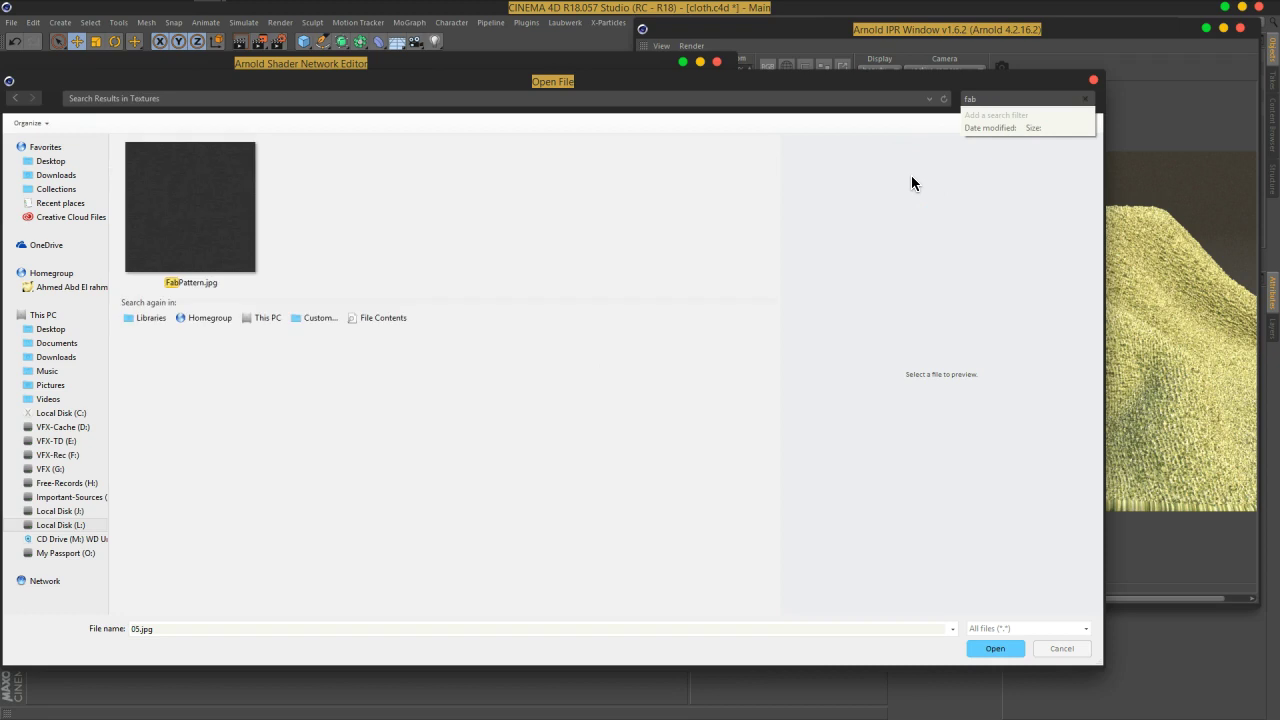
pyautogui.click(911, 183)
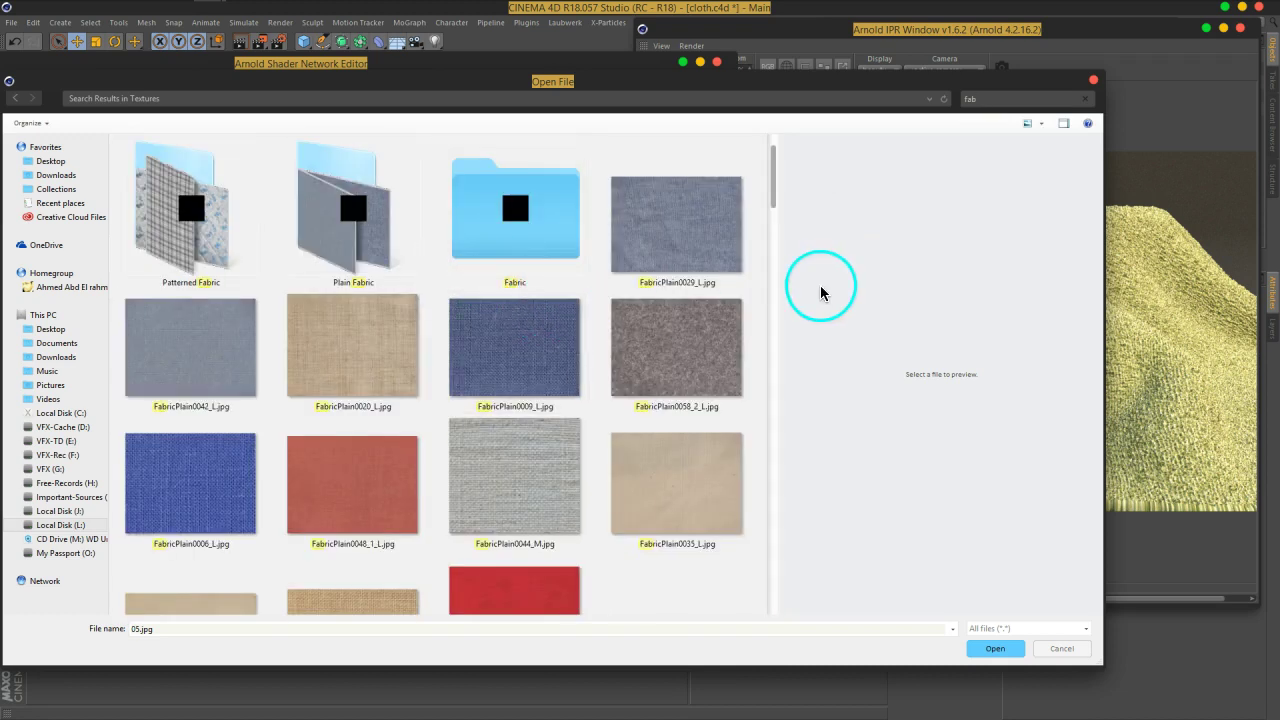
# Look through the fabric search results for a rough, grey woven texture suitable as the displacement image
pyautogui.moveTo(777, 182); pyautogui.dragTo(771, 143)
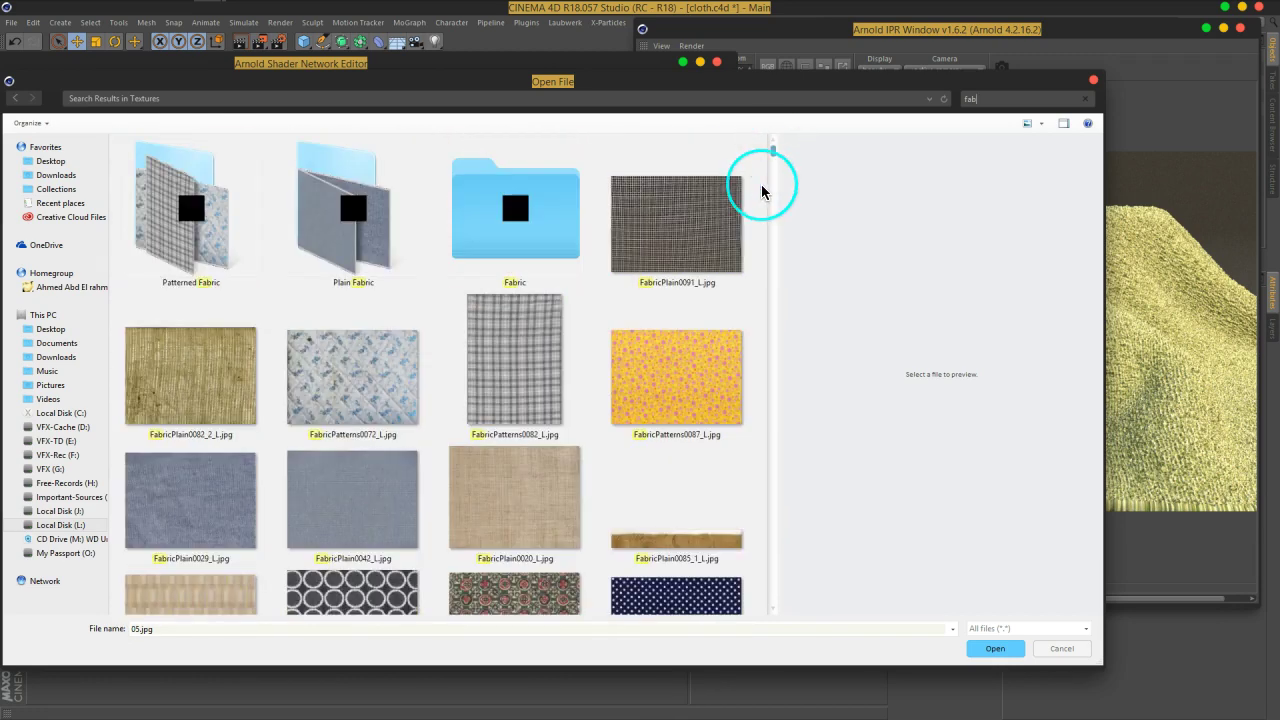
pyautogui.scroll(-2, 762, 192)
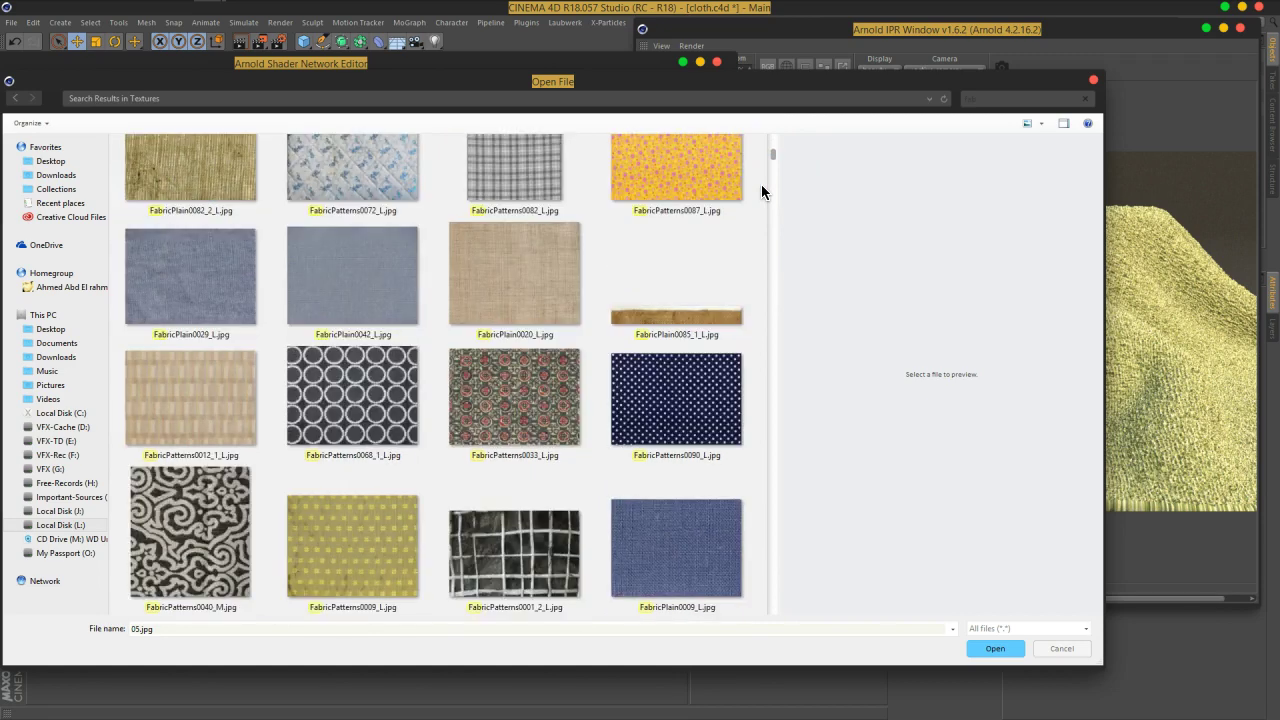
pyautogui.scroll(3, 762, 192)
pyautogui.scroll(-7, 762, 192)
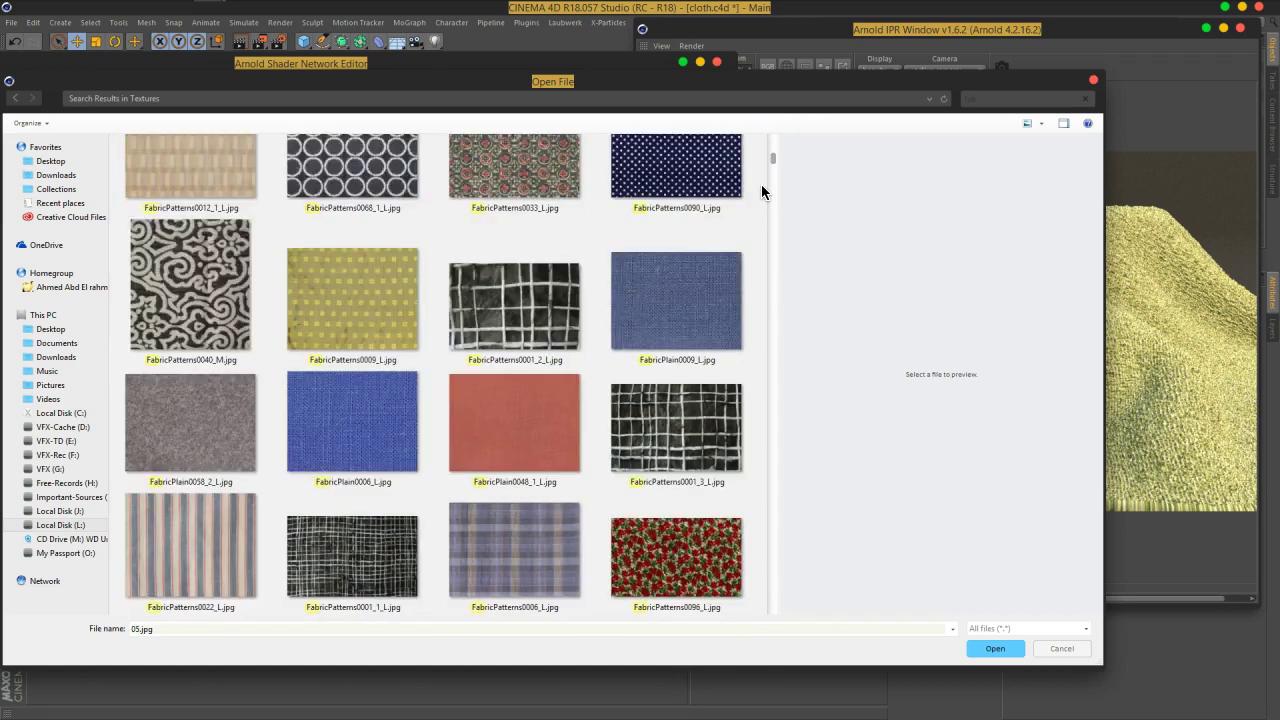
pyautogui.scroll(-10, 762, 192)
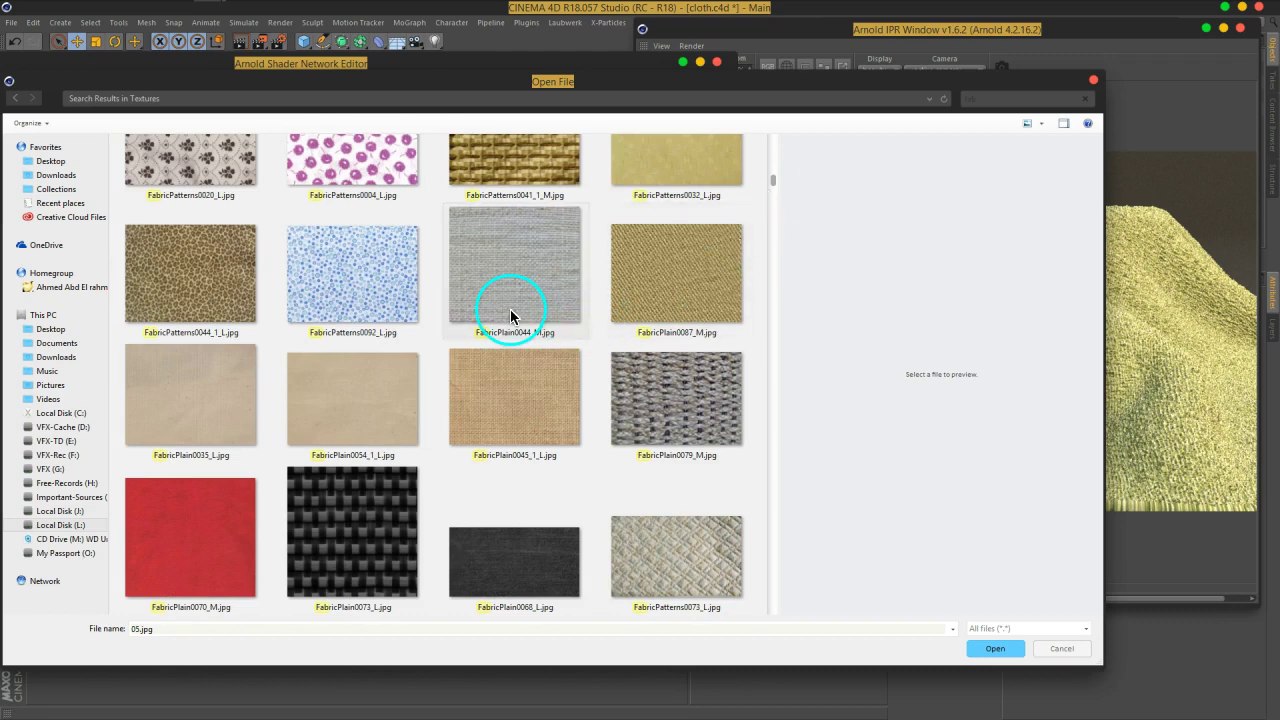
pyautogui.scroll(-6, 751, 268)
pyautogui.scroll(5, 751, 264)
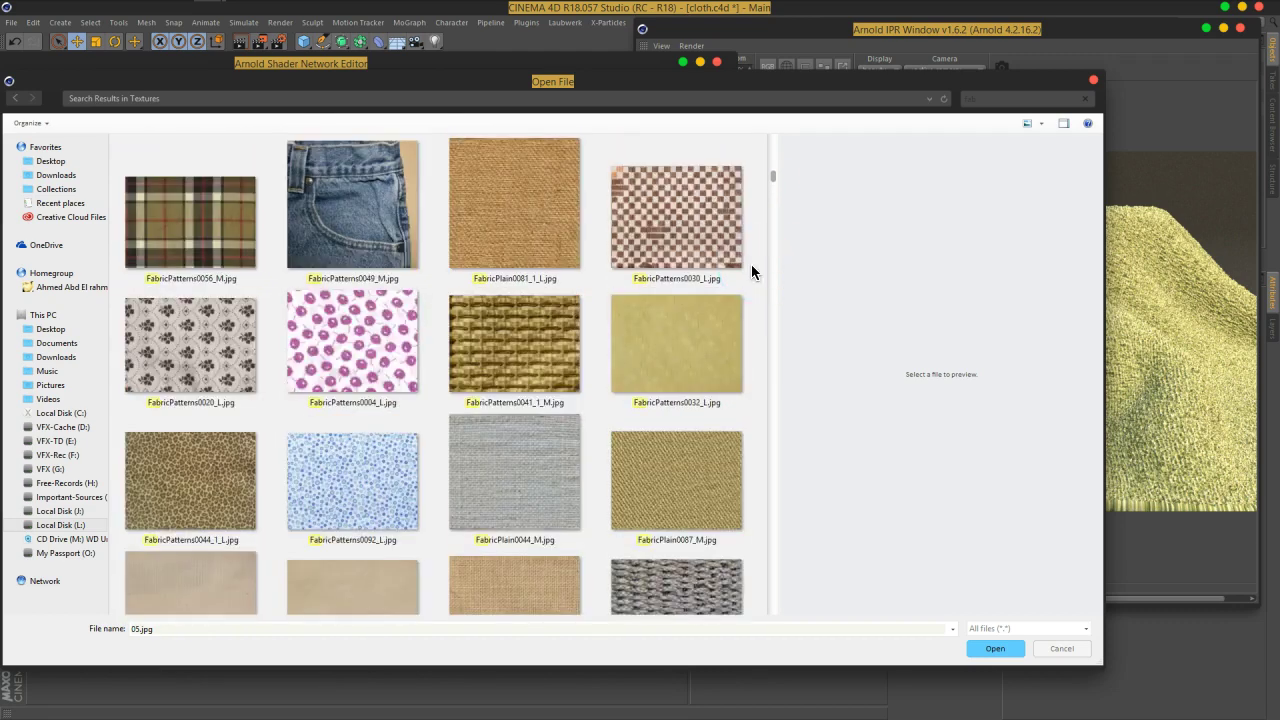
pyautogui.scroll(-3, 751, 264)
pyautogui.scroll(-8, 751, 264)
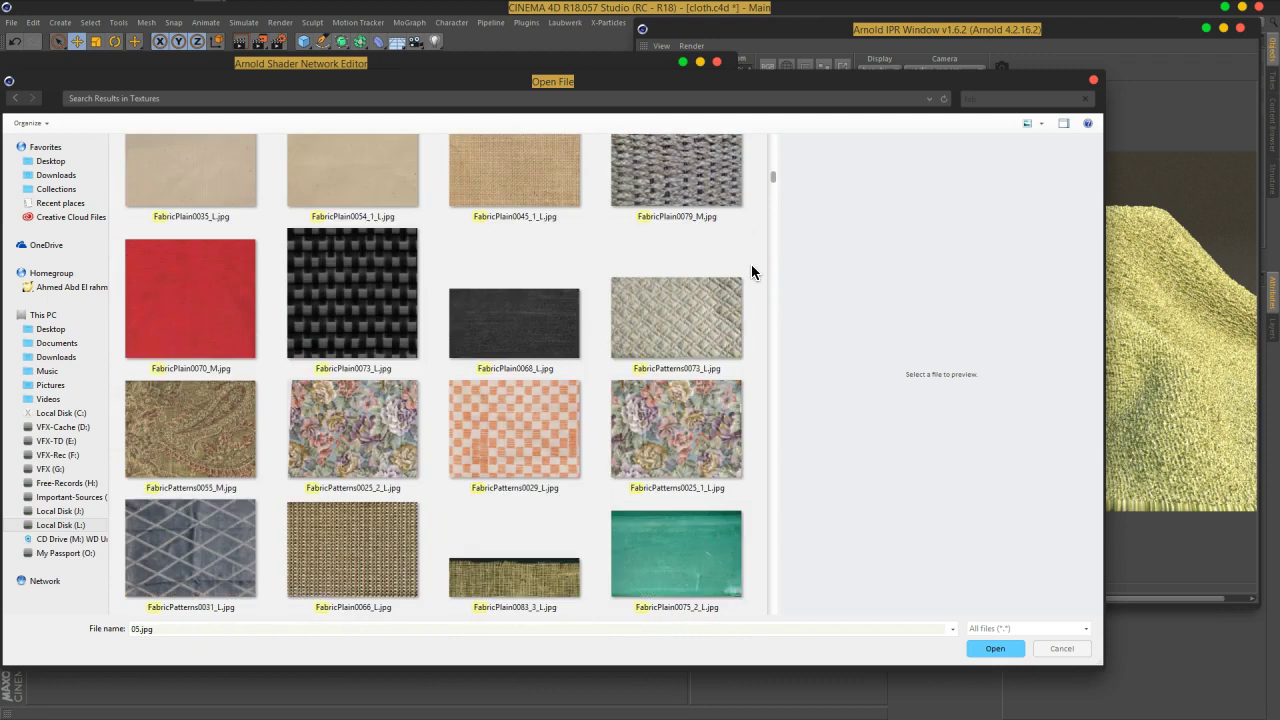
pyautogui.scroll(-4, 751, 264)
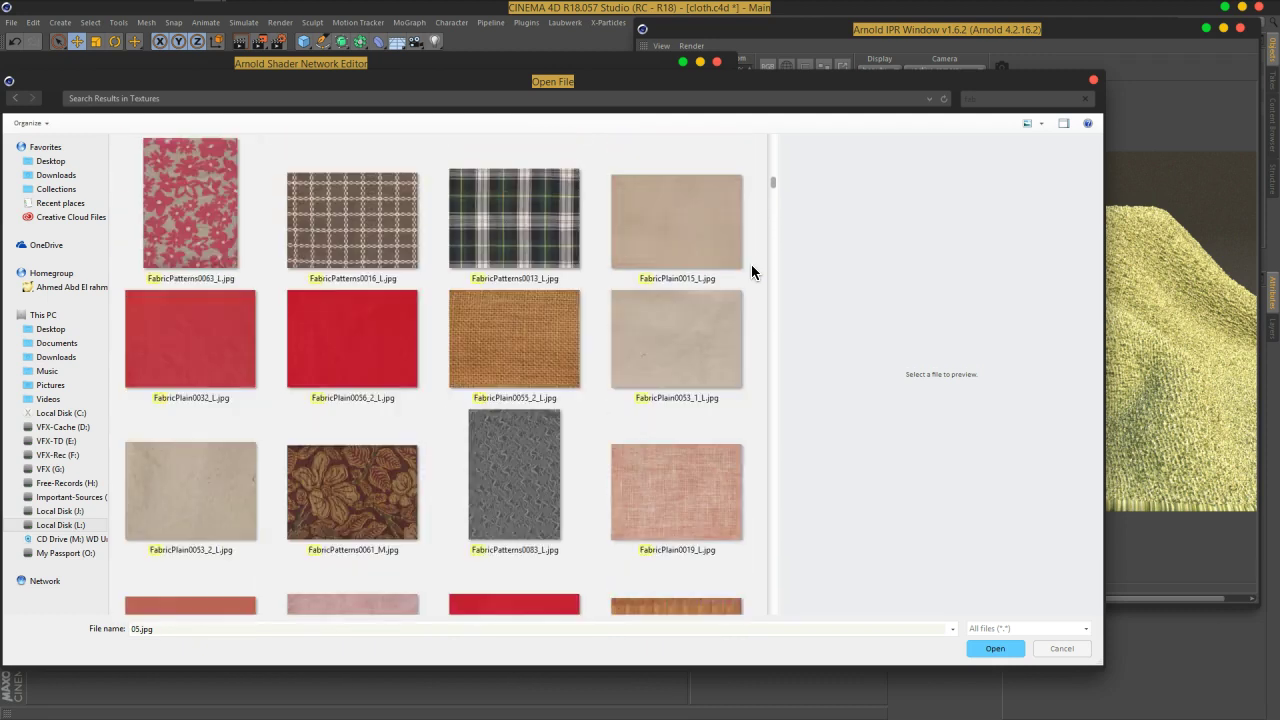
pyautogui.scroll(-3, 751, 264)
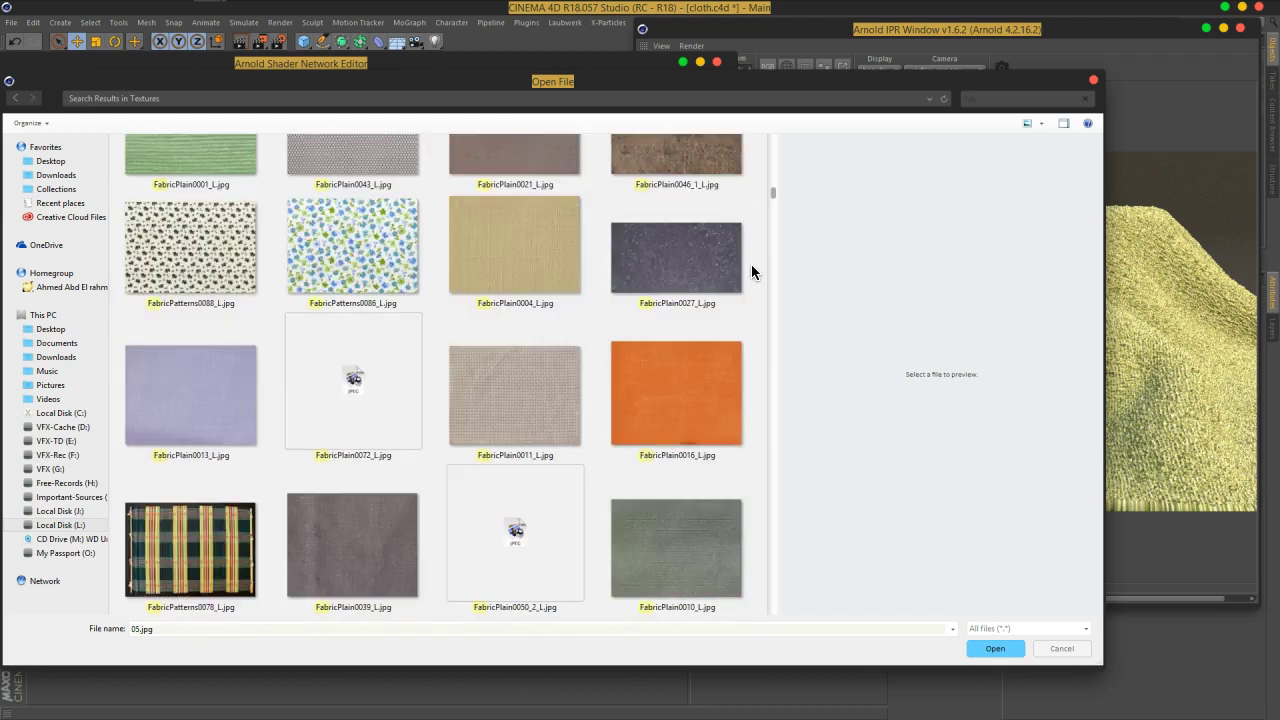
pyautogui.scroll(-3, 751, 264)
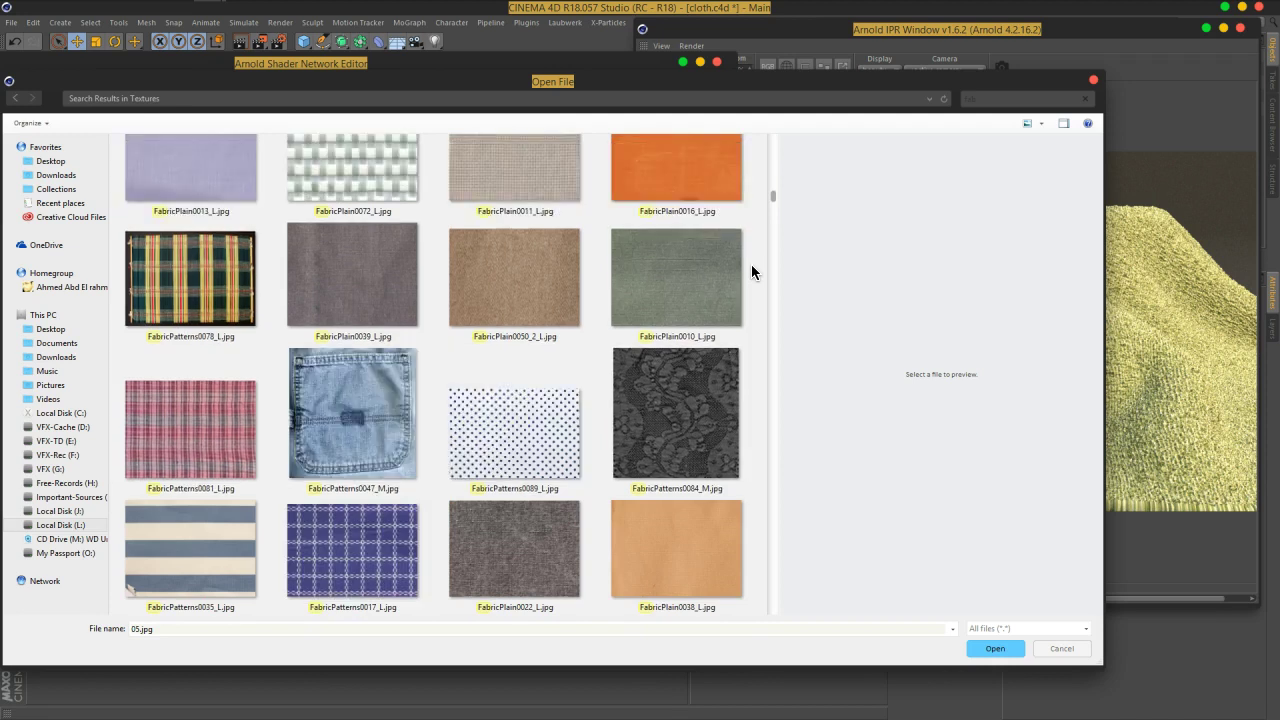
pyautogui.scroll(-3, 751, 264)
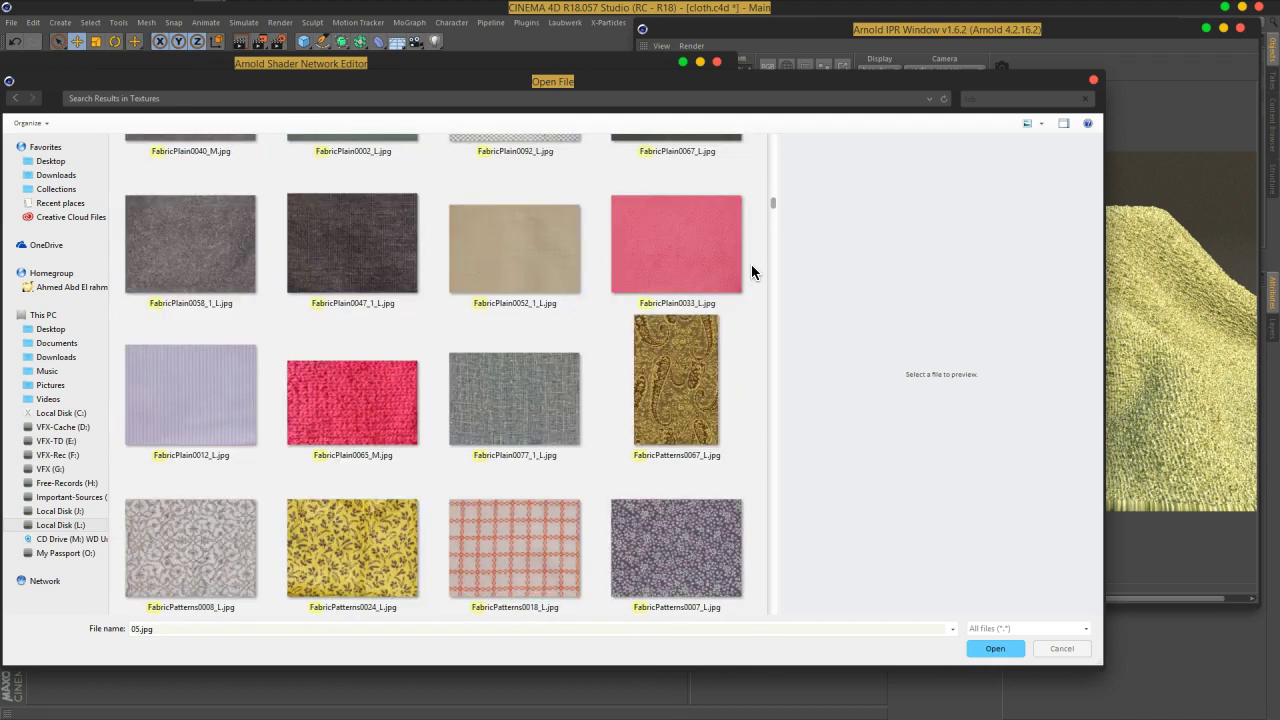
pyautogui.scroll(-1, 751, 264)
pyautogui.scroll(-2, 751, 264)
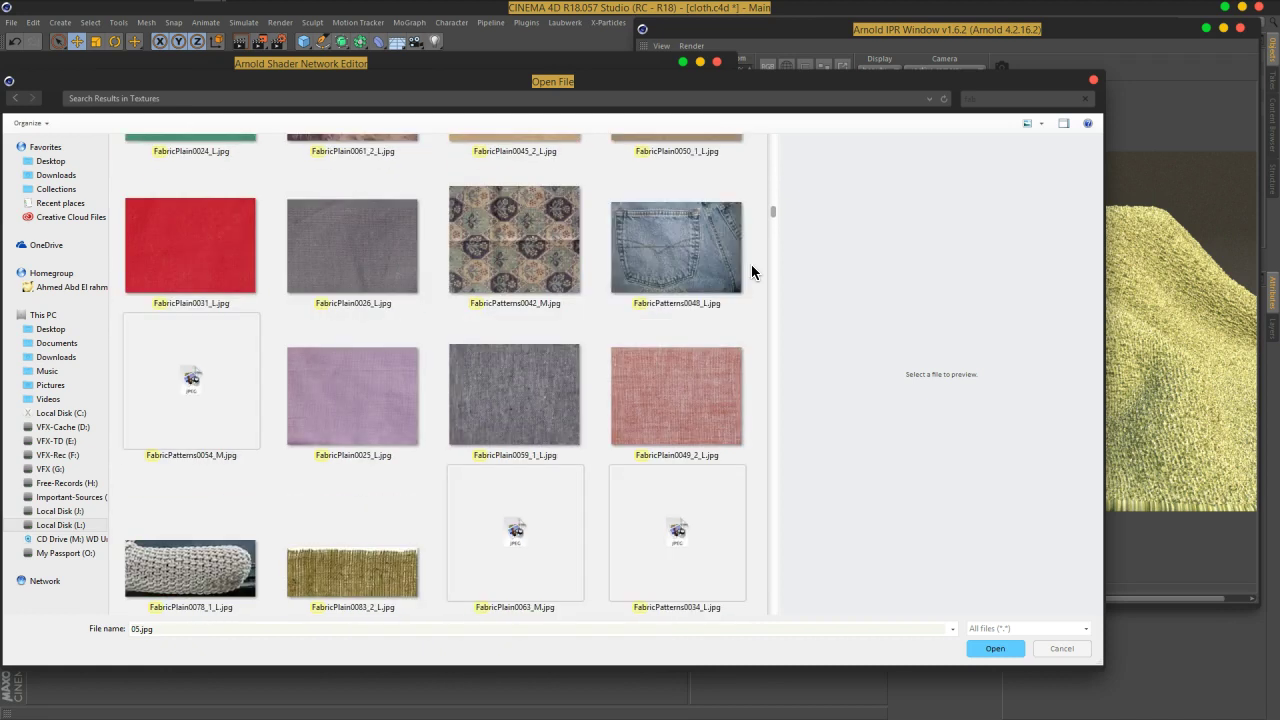
pyautogui.scroll(-3, 751, 264)
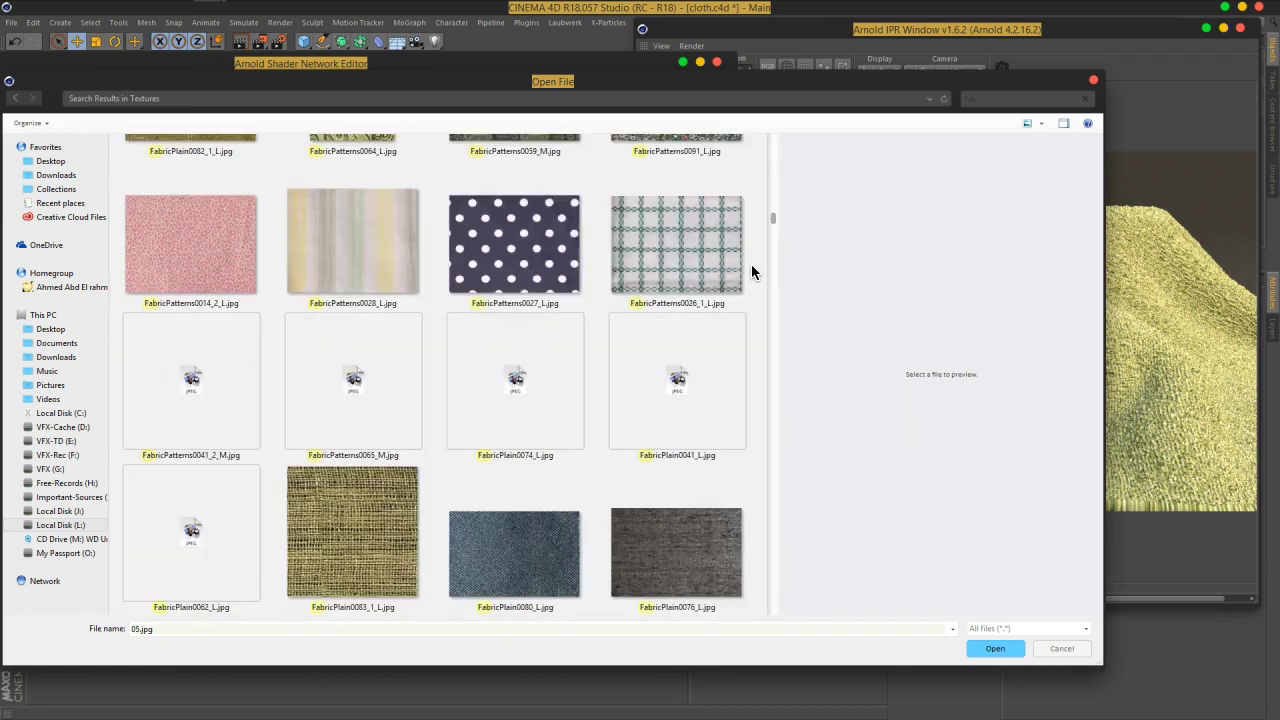
pyautogui.scroll(-2, 751, 264)
pyautogui.scroll(-5, 751, 264)
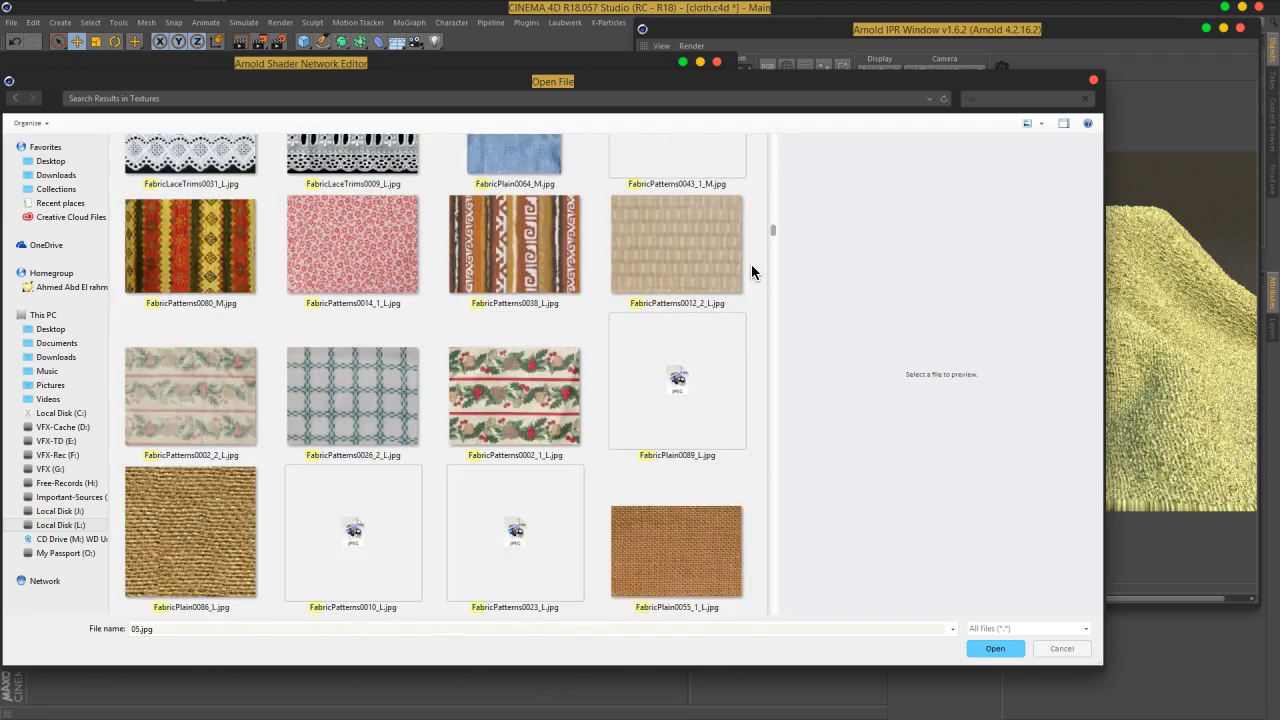
pyautogui.scroll(-3, 751, 264)
pyautogui.scroll(-3, 751, 264)
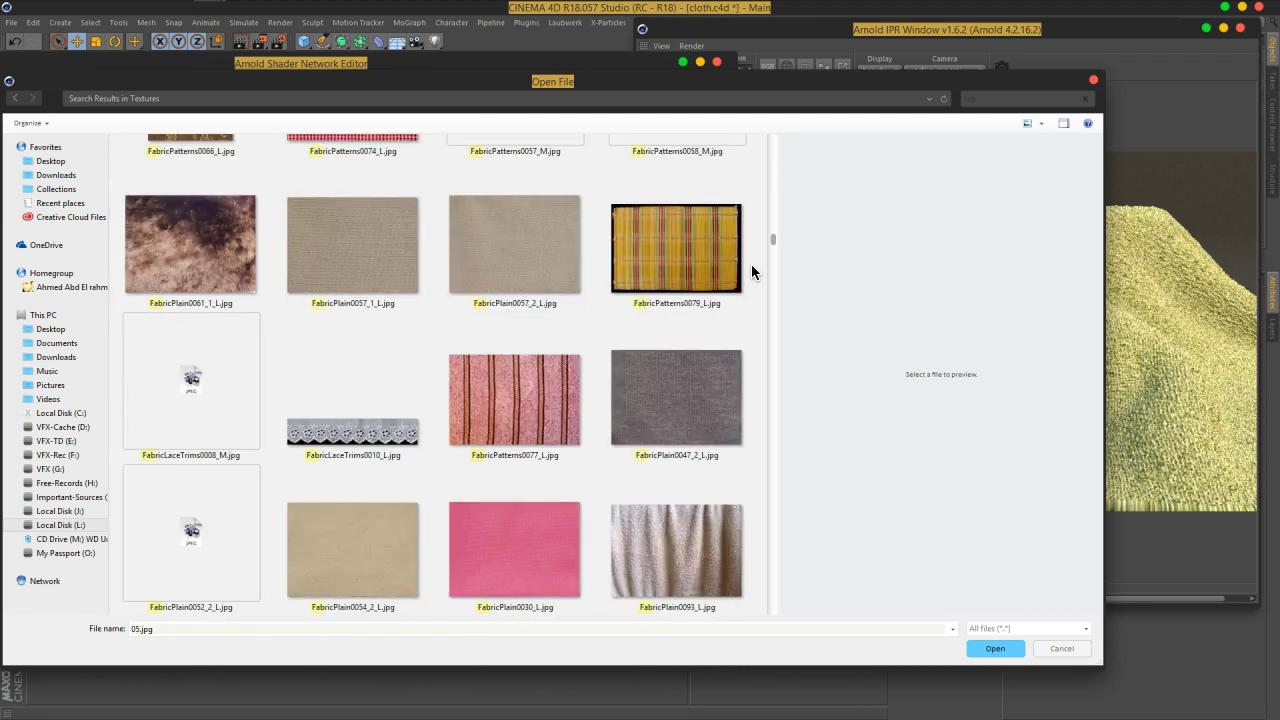
pyautogui.scroll(-3, 751, 264)
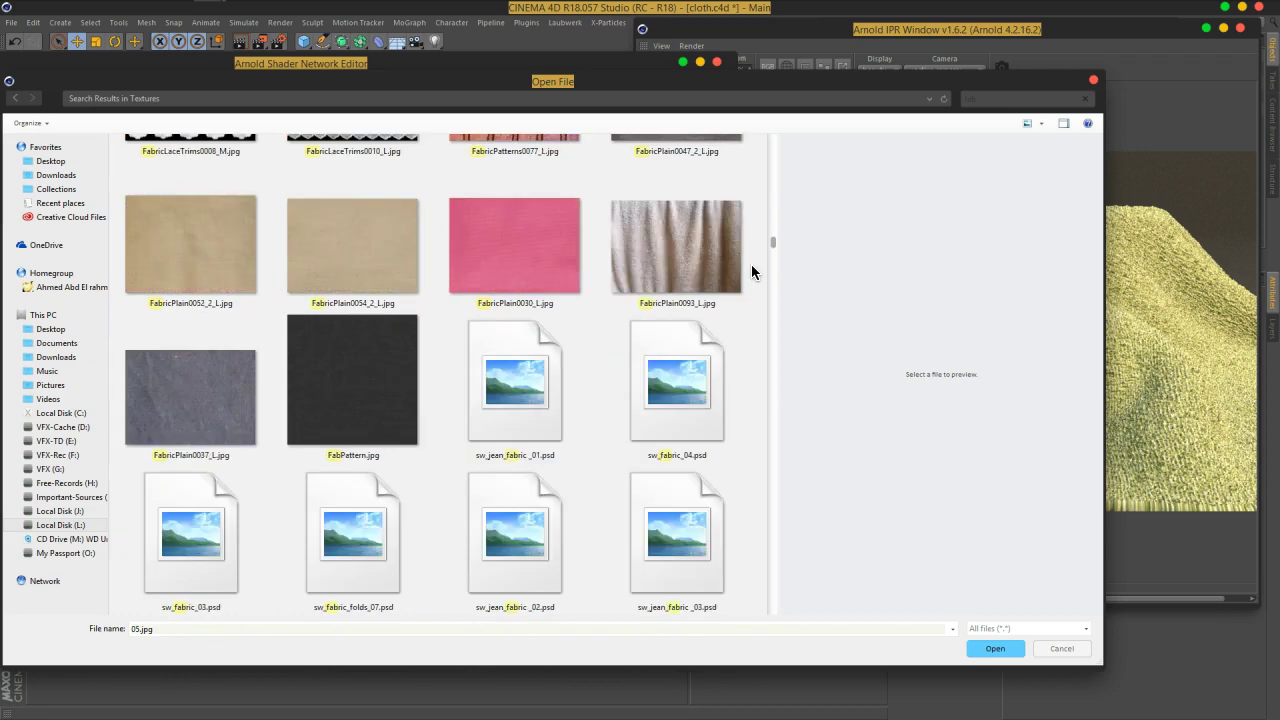
pyautogui.scroll(-10, 751, 264)
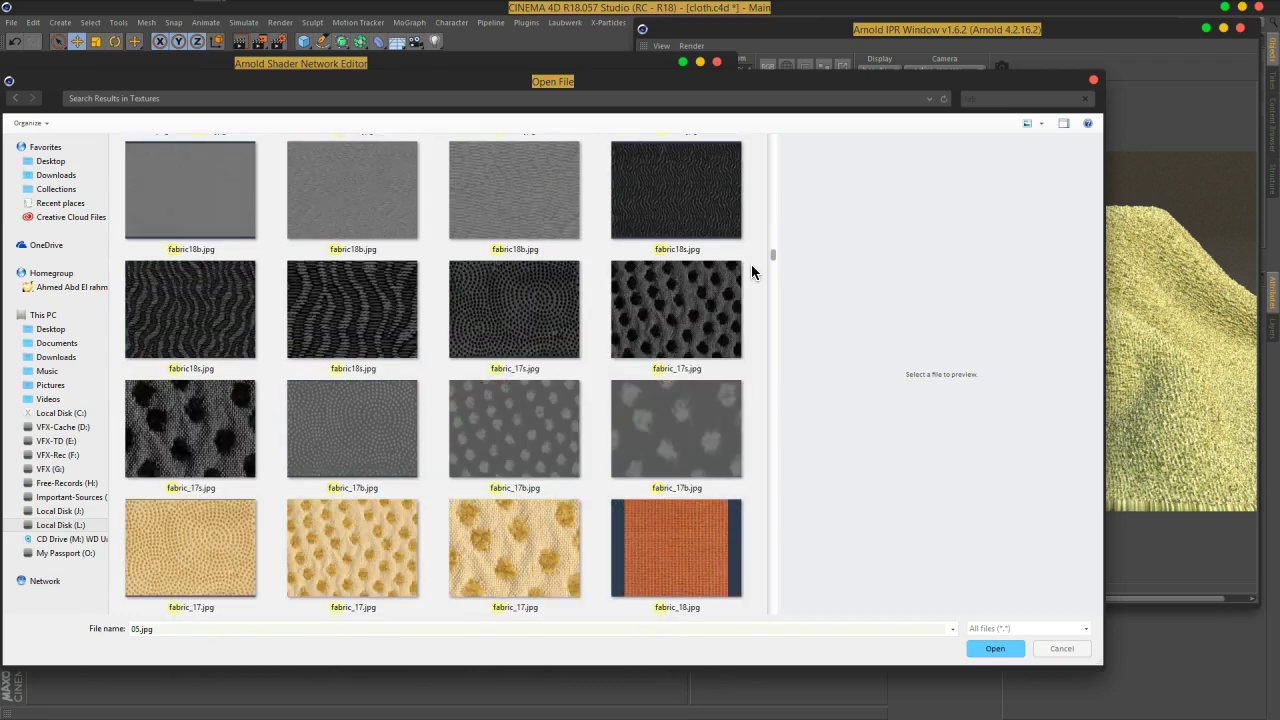
pyautogui.scroll(-5, 751, 264)
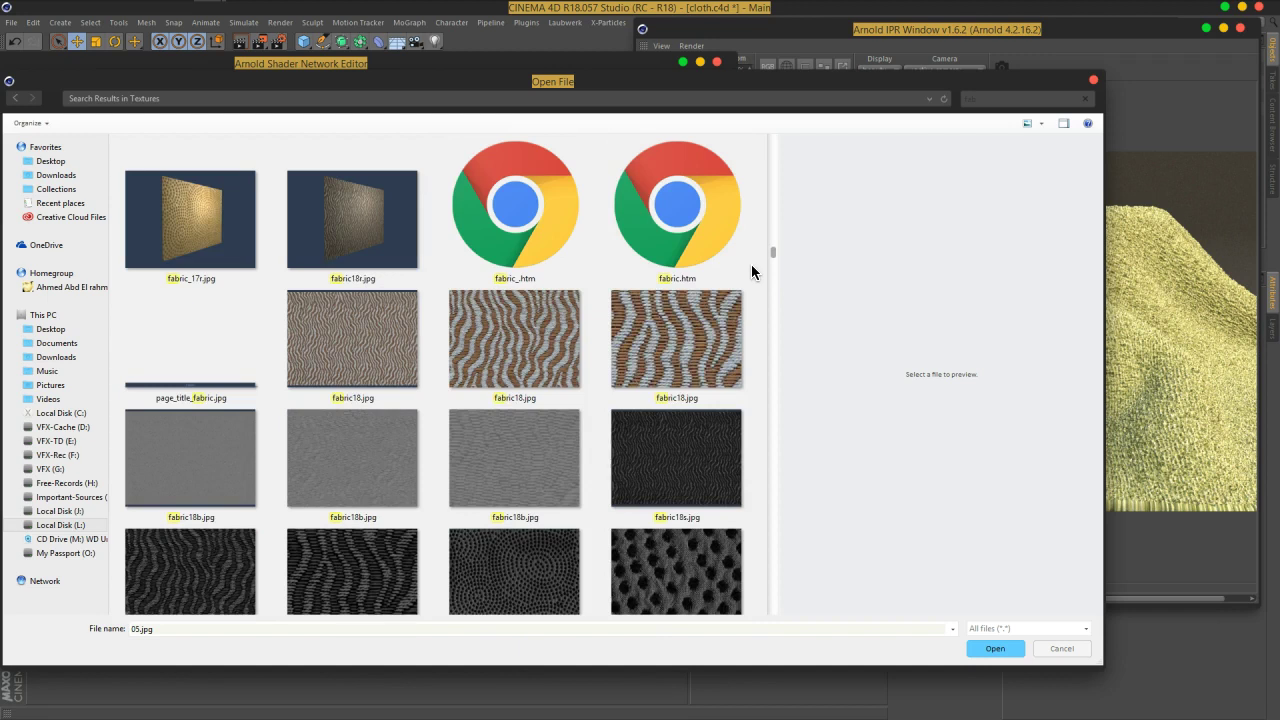
pyautogui.scroll(5, 751, 264)
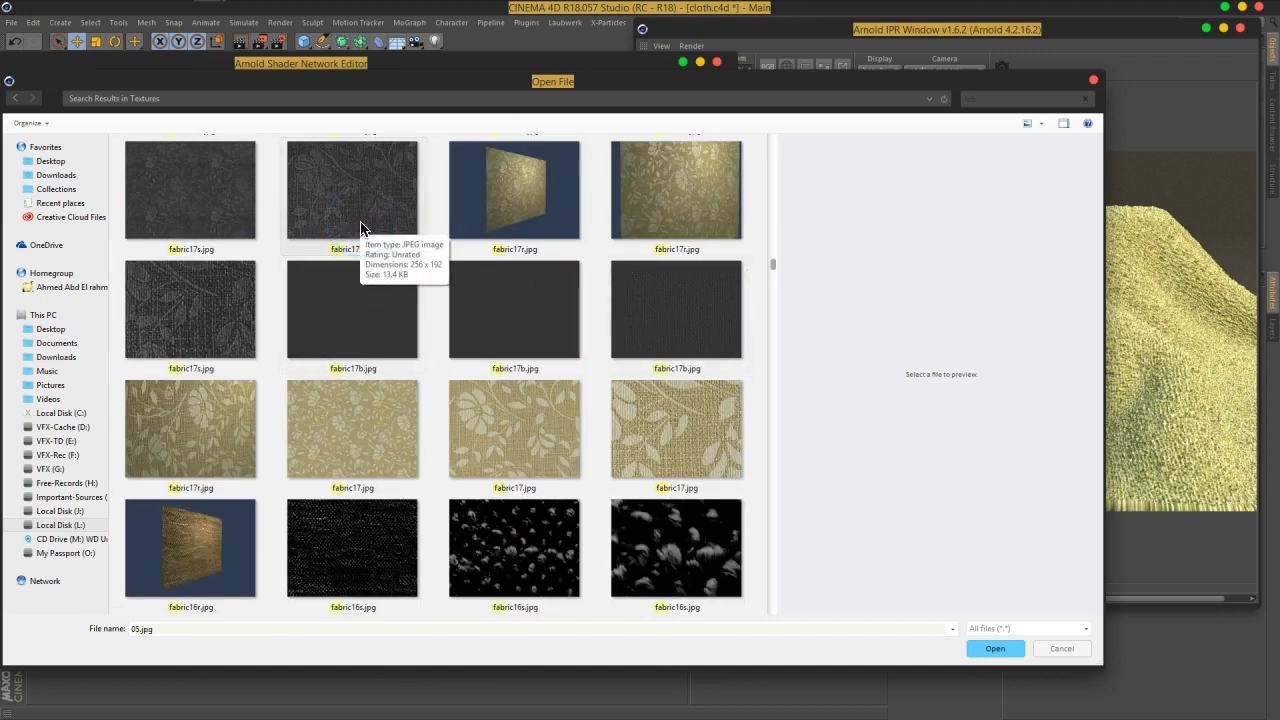
pyautogui.scroll(-5, 726, 314)
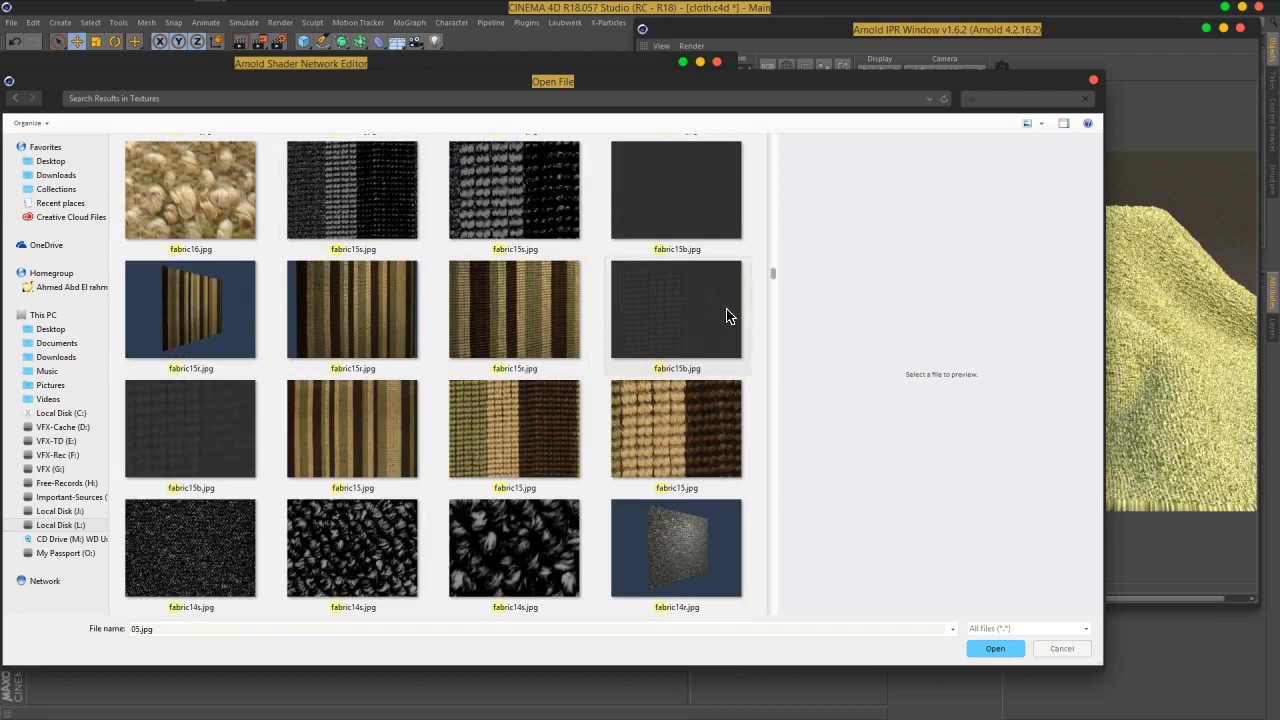
pyautogui.scroll(-4, 726, 316)
pyautogui.scroll(-10, 726, 316)
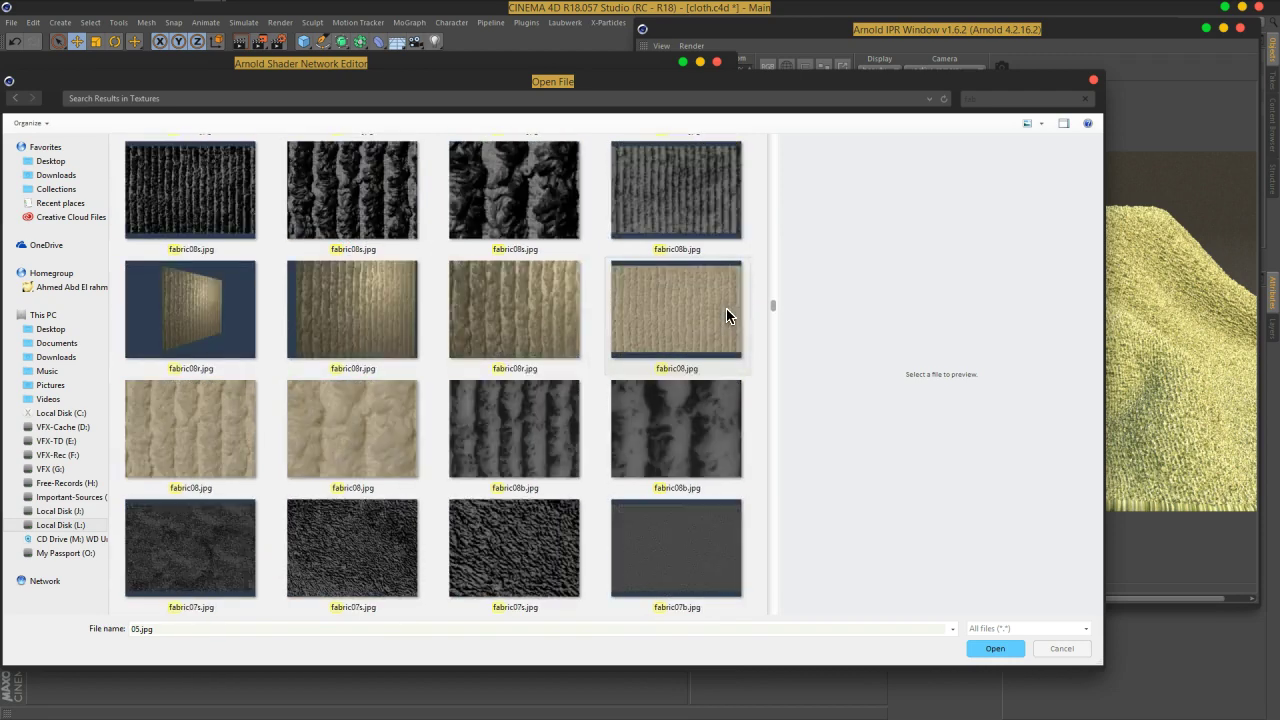
pyautogui.scroll(3, 726, 316)
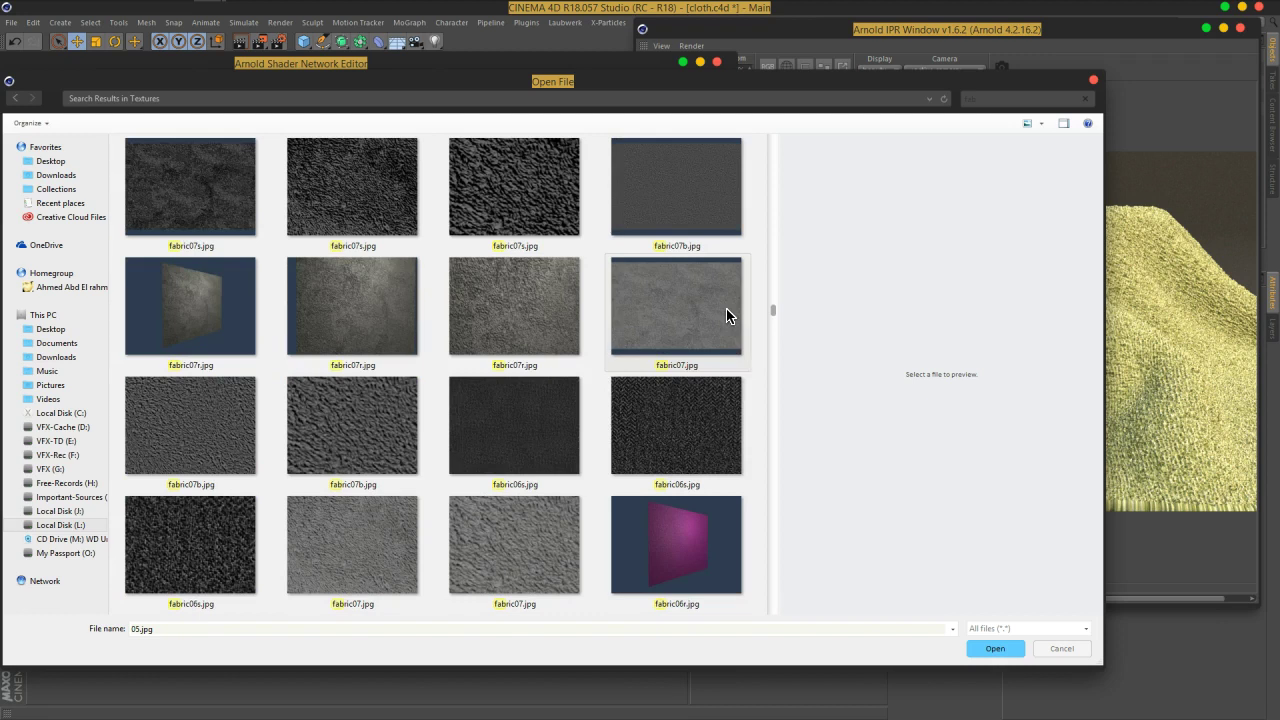
# Preview the two grey fabric07.jpg results and open the file location of the coarser one
pyautogui.click(500, 555)
pyautogui.scroll(-3, 500, 555)
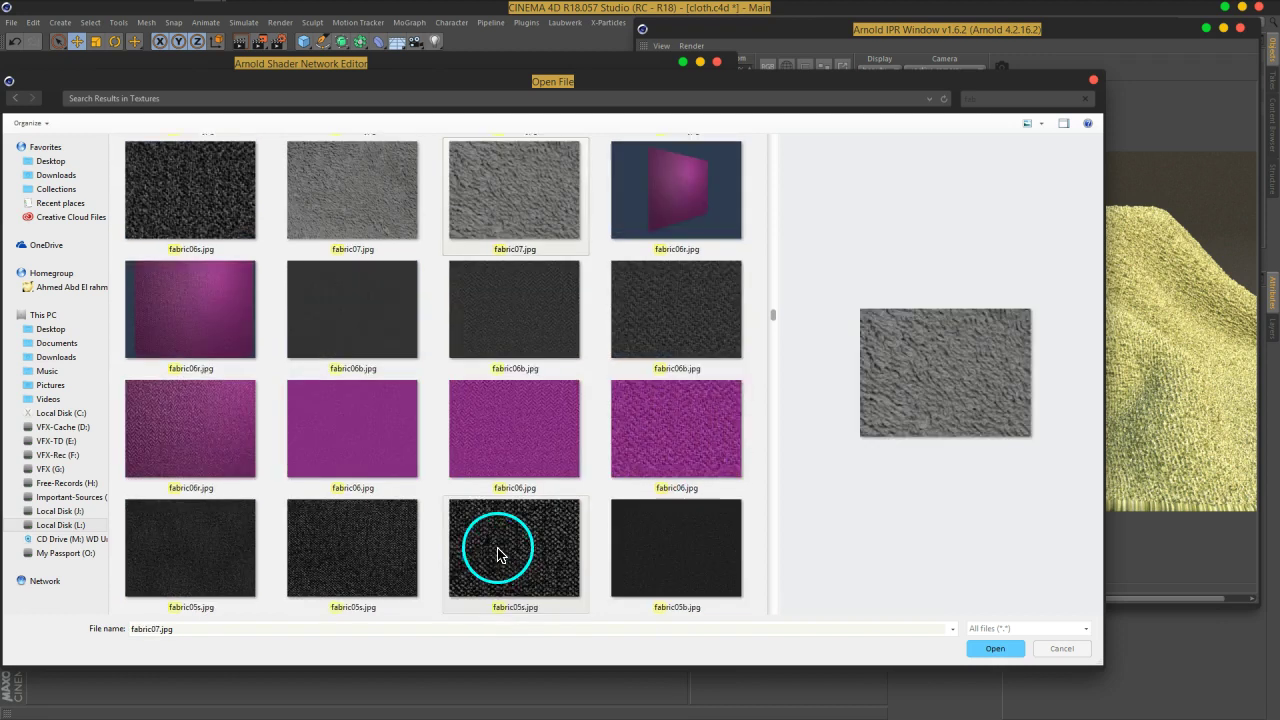
pyautogui.click(386, 232)
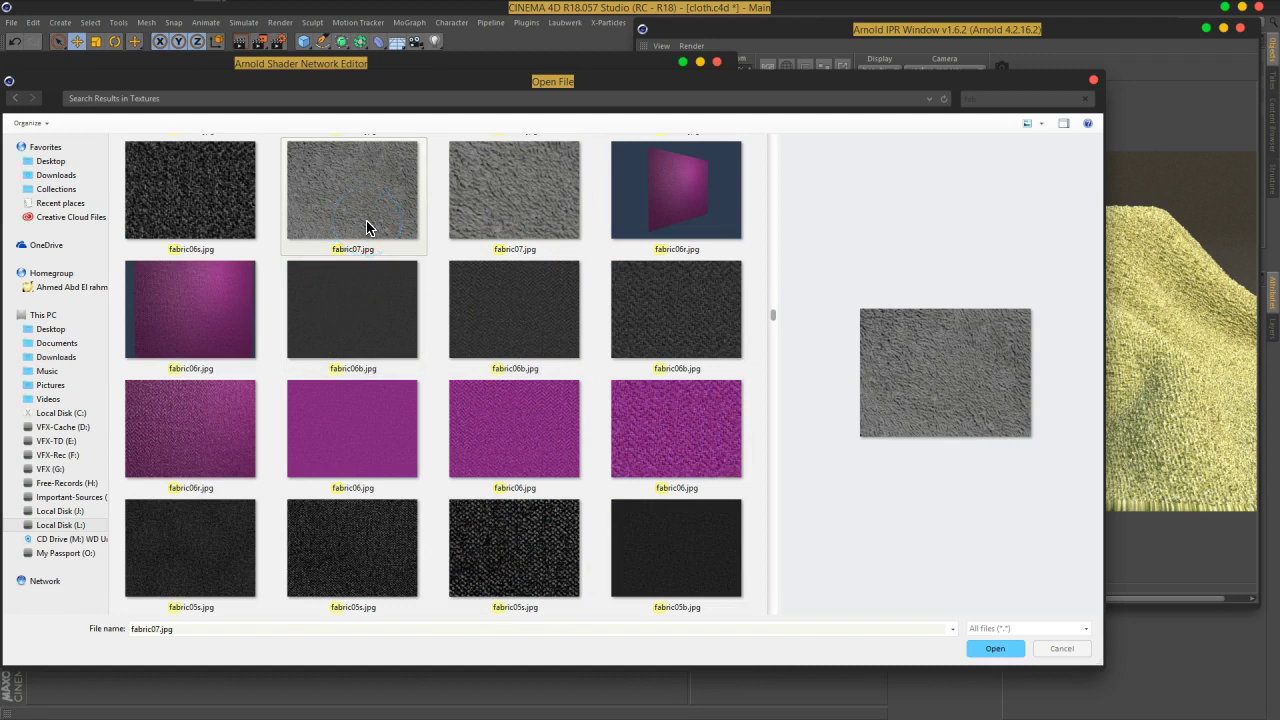
pyautogui.click(507, 206)
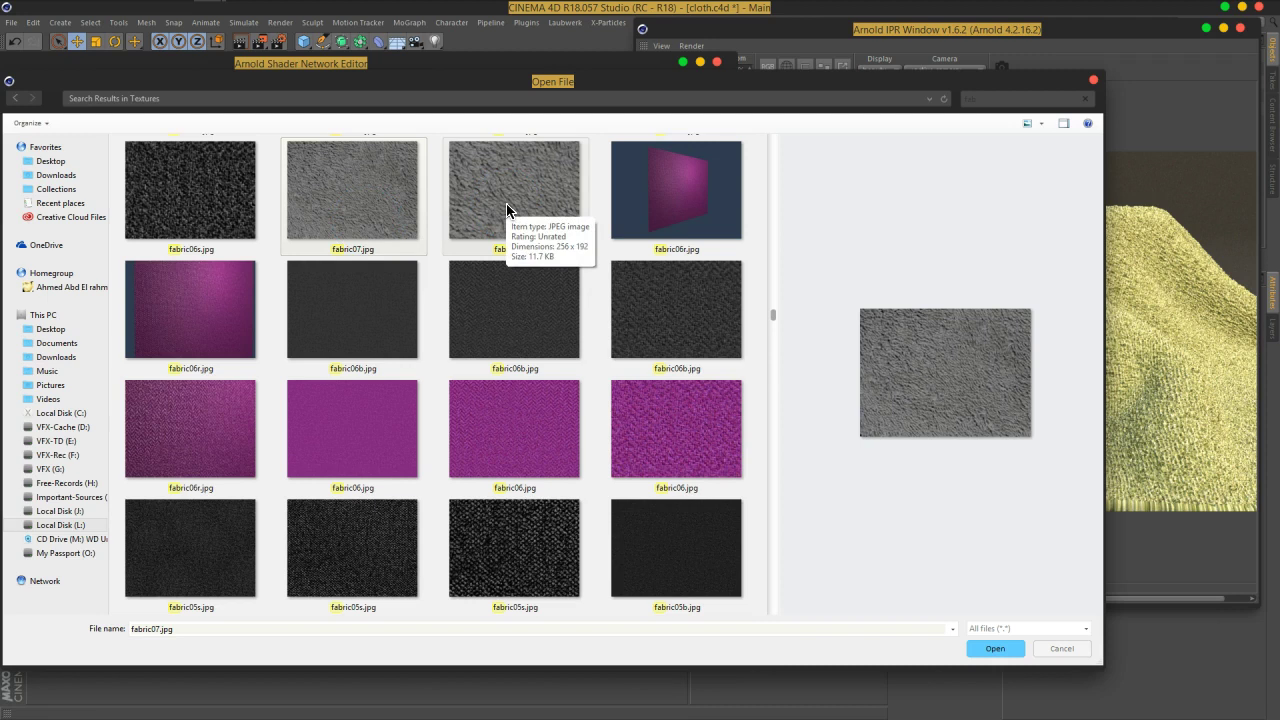
pyautogui.rightClick(507, 207)
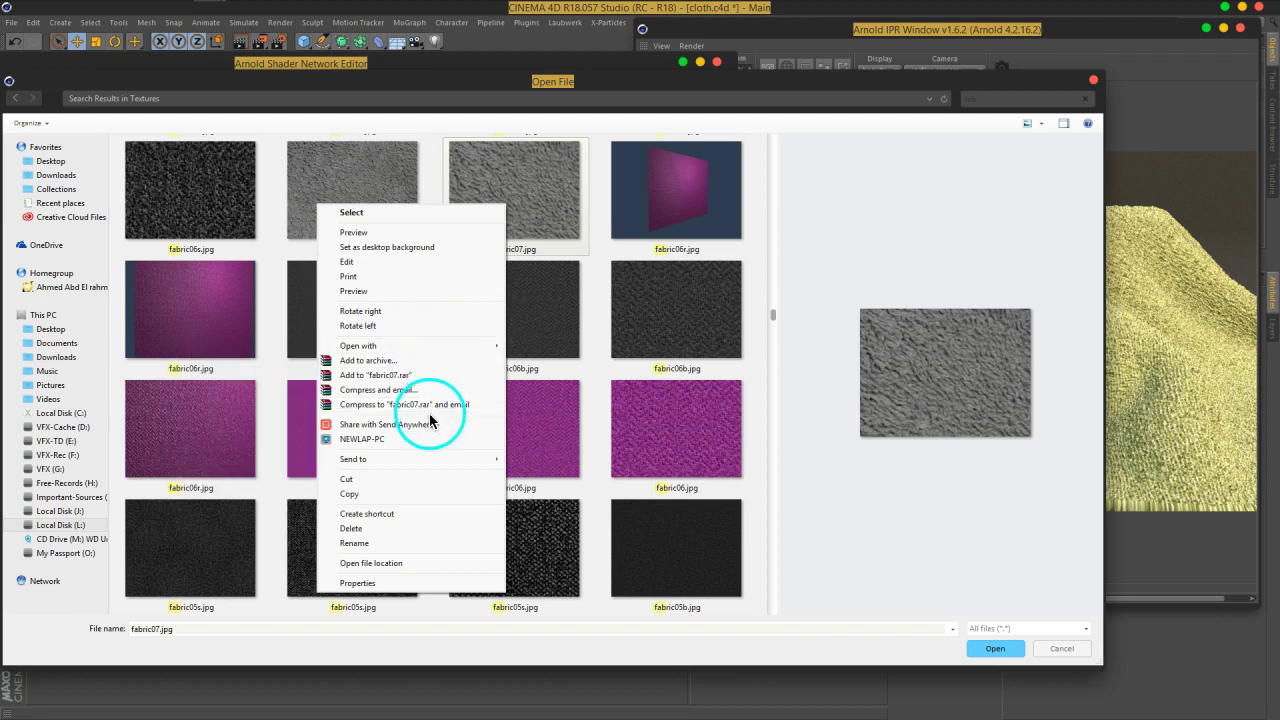
pyautogui.click(420, 566)
pyautogui.click(742, 240)
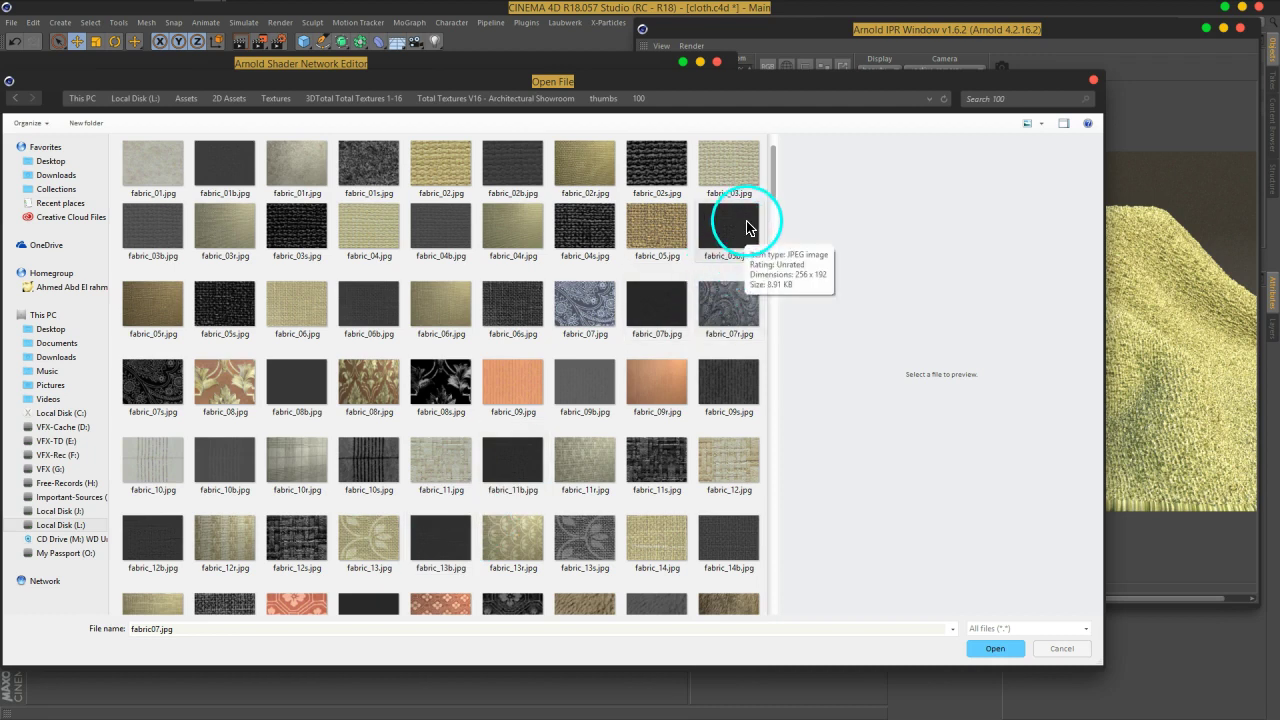
# Go up from the 100 thumbnails folder to Total Textures V16 - Architectural Showroom and open its maps folder
pyautogui.moveTo(773, 197); pyautogui.dragTo(771, 177)
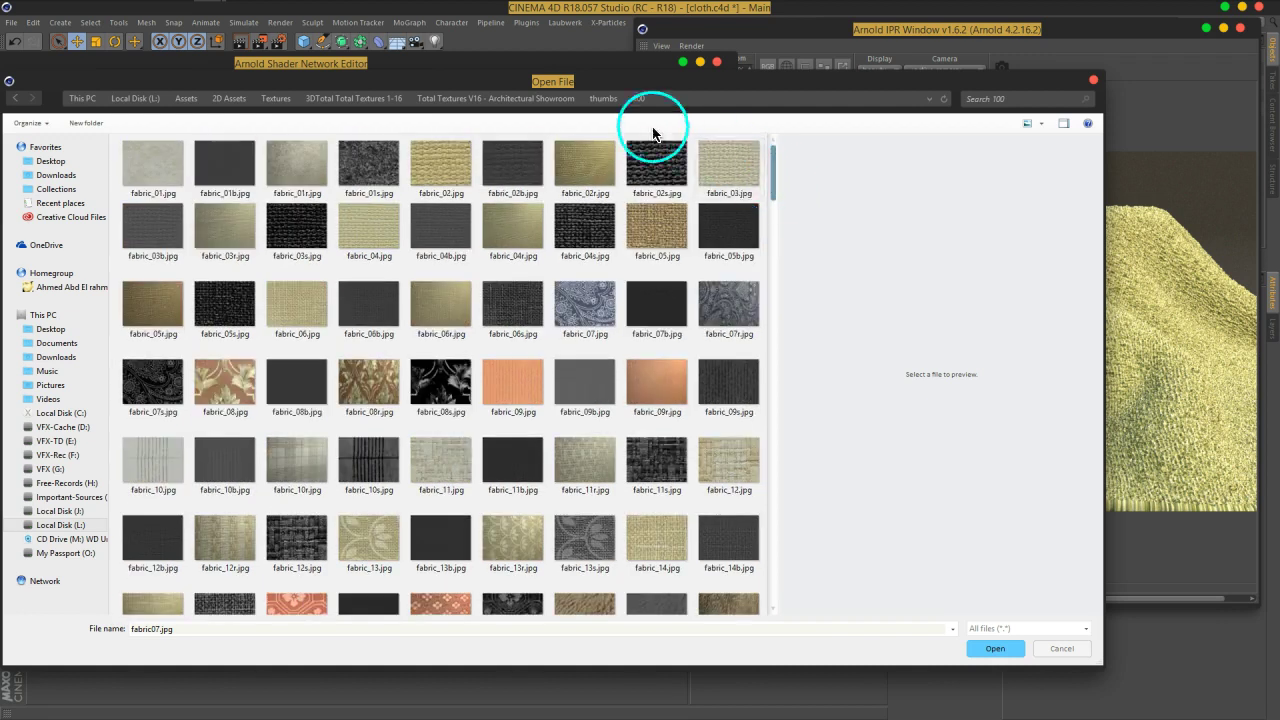
pyautogui.click(604, 98)
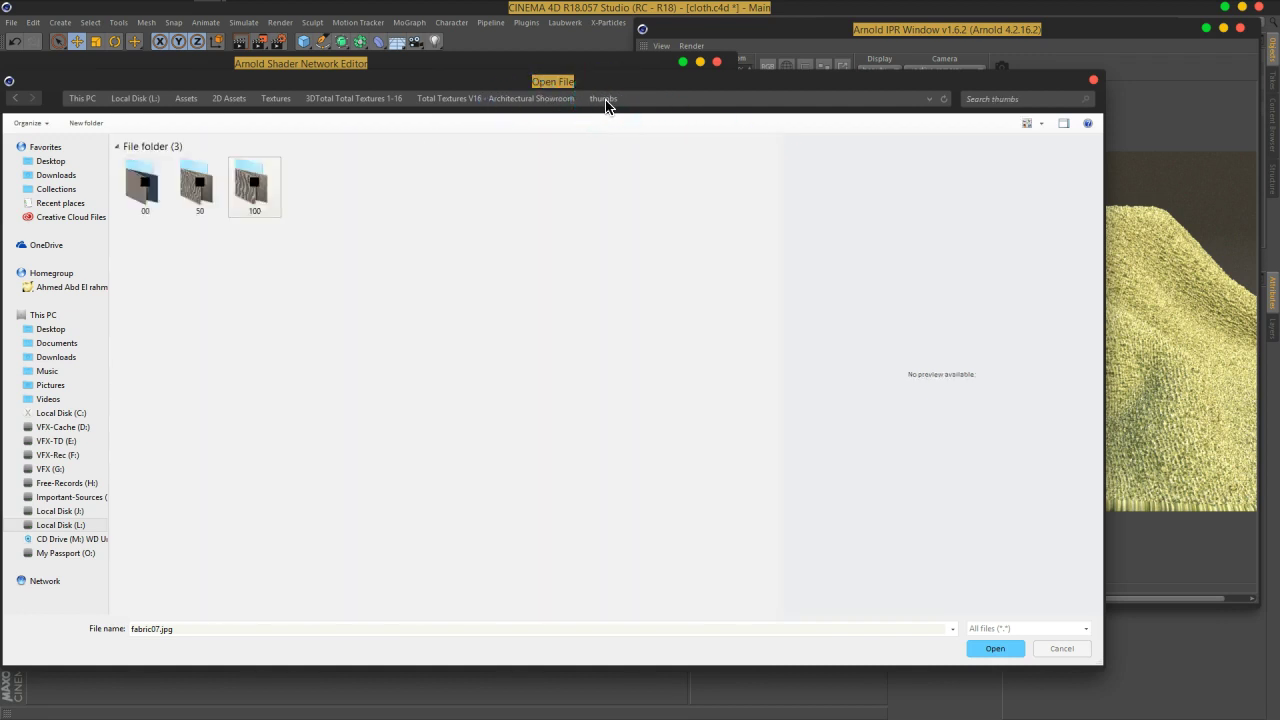
pyautogui.click(495, 98)
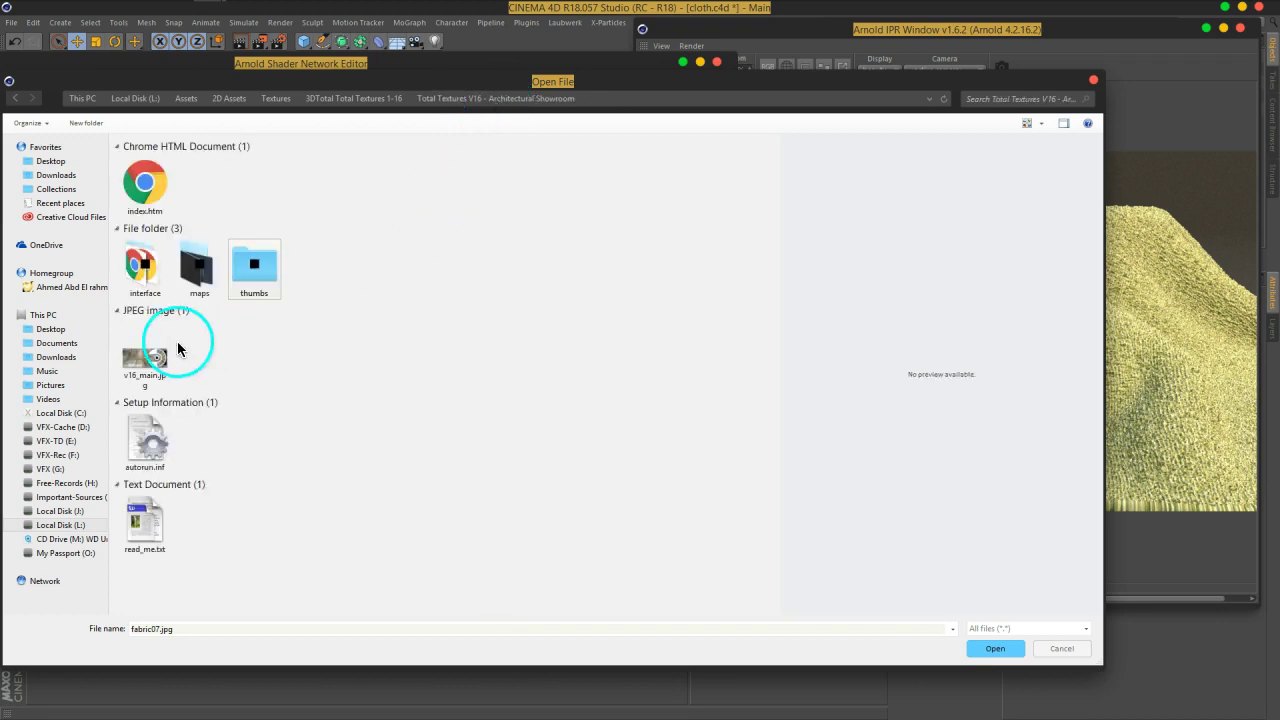
pyautogui.doubleClick(192, 268)
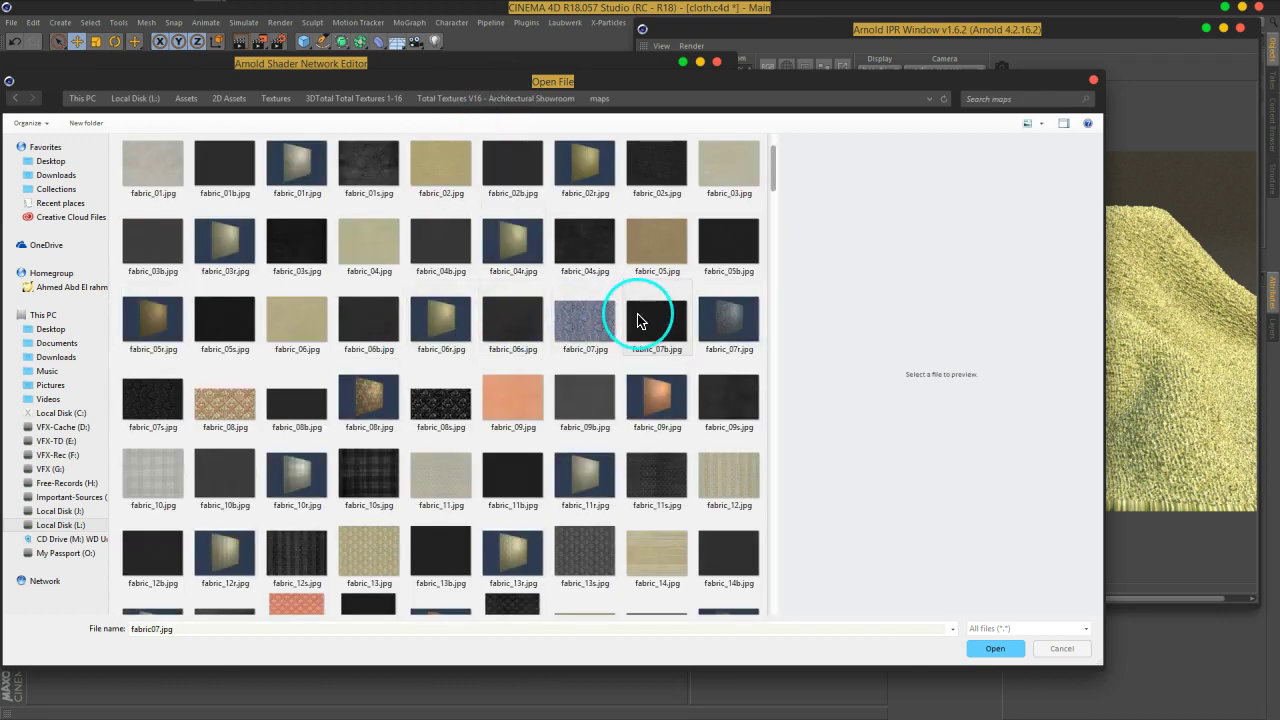
# Look through the fabric textures in the maps folder at a larger thumbnail size for the coarse grey fabric07 image
pyautogui.keyDown('ctrl'); pyautogui.scroll(3, 628, 320); pyautogui.keyUp('ctrl')
pyautogui.scroll(-5, 638, 320)
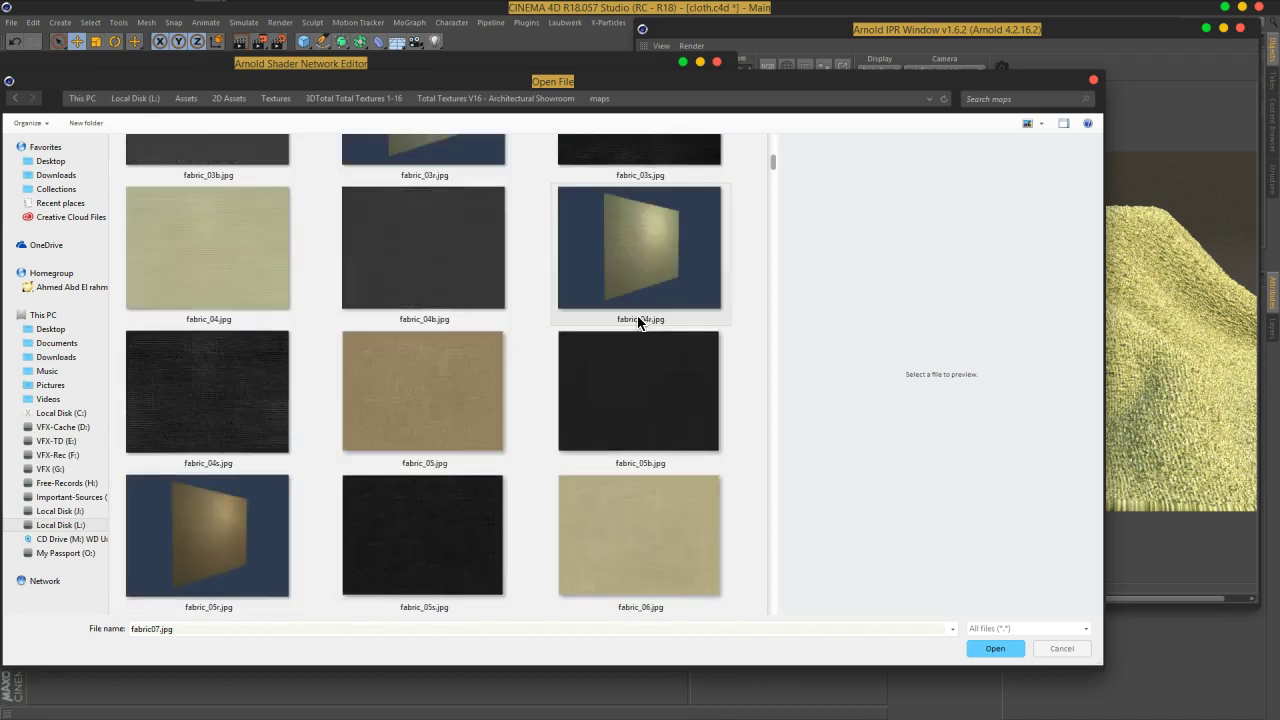
pyautogui.scroll(-6, 748, 268)
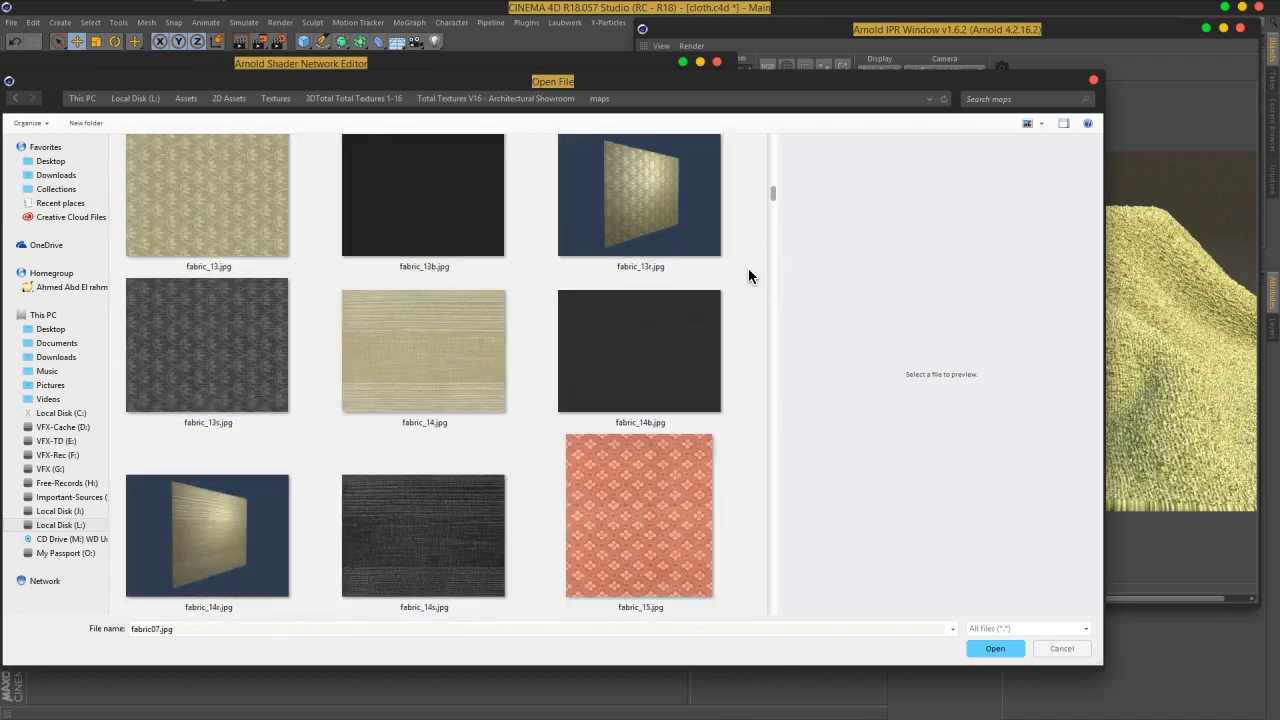
pyautogui.scroll(-4, 749, 276)
pyautogui.scroll(-4, 748, 276)
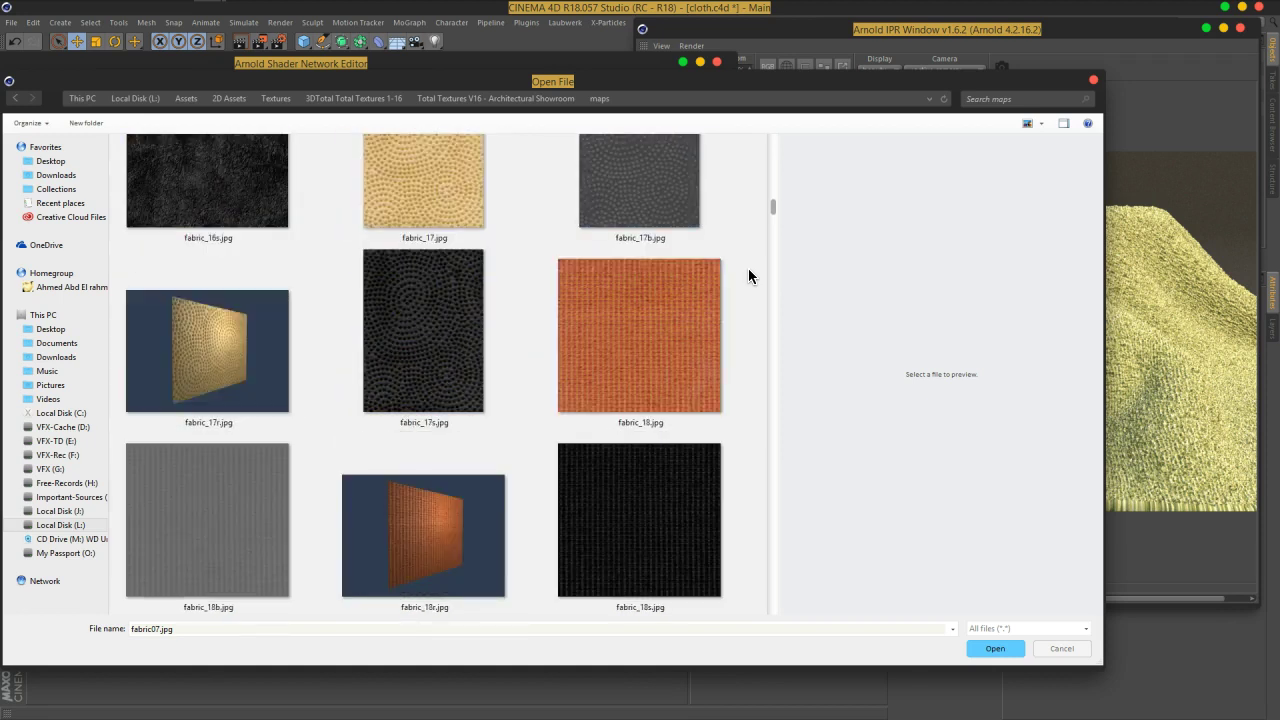
pyautogui.scroll(-8, 748, 276)
pyautogui.scroll(-8, 748, 276)
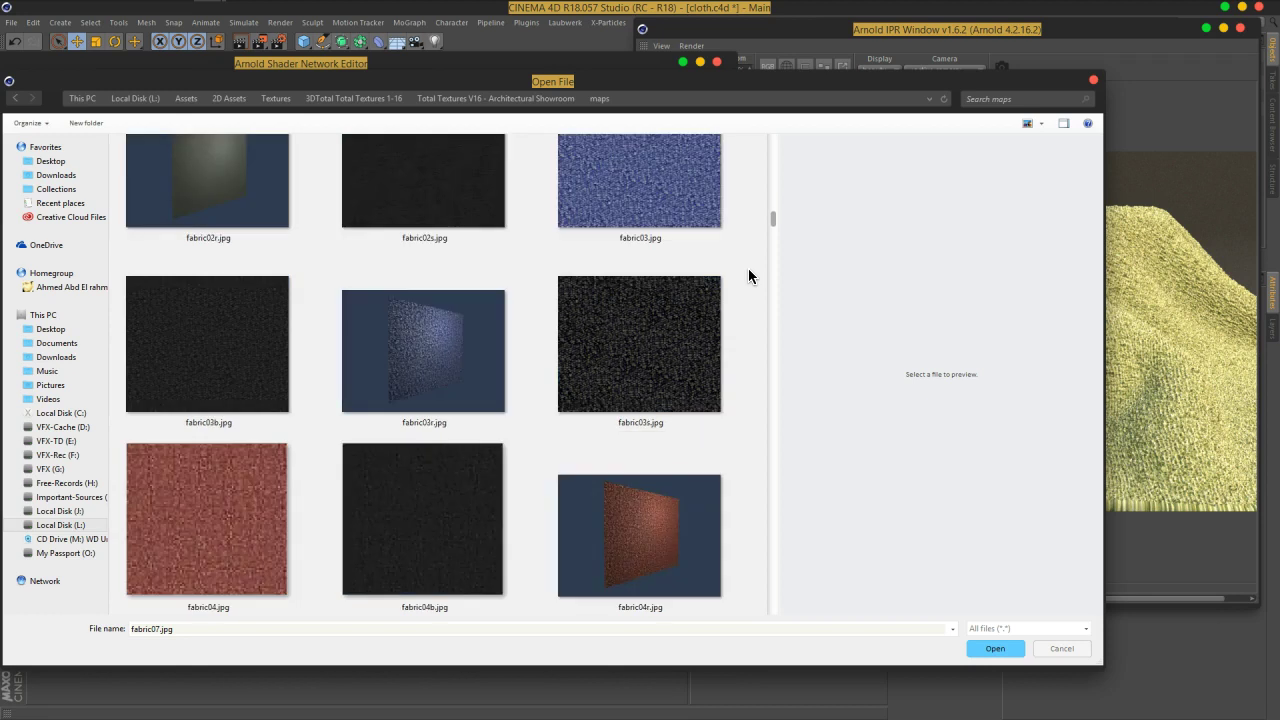
pyautogui.scroll(-2, 748, 276)
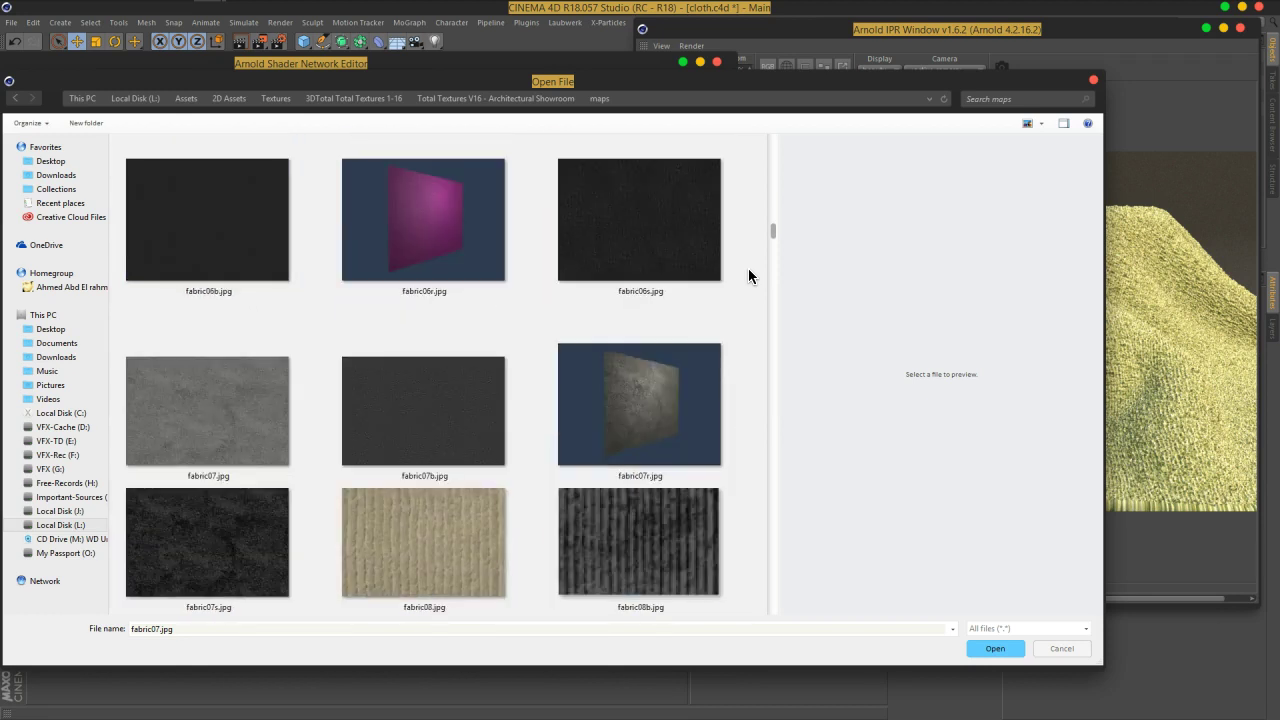
pyautogui.scroll(-2, 748, 276)
# Preview fabric07.jpg from the maps folder and load it as the image_02 displacement texture
pyautogui.click(420, 330)
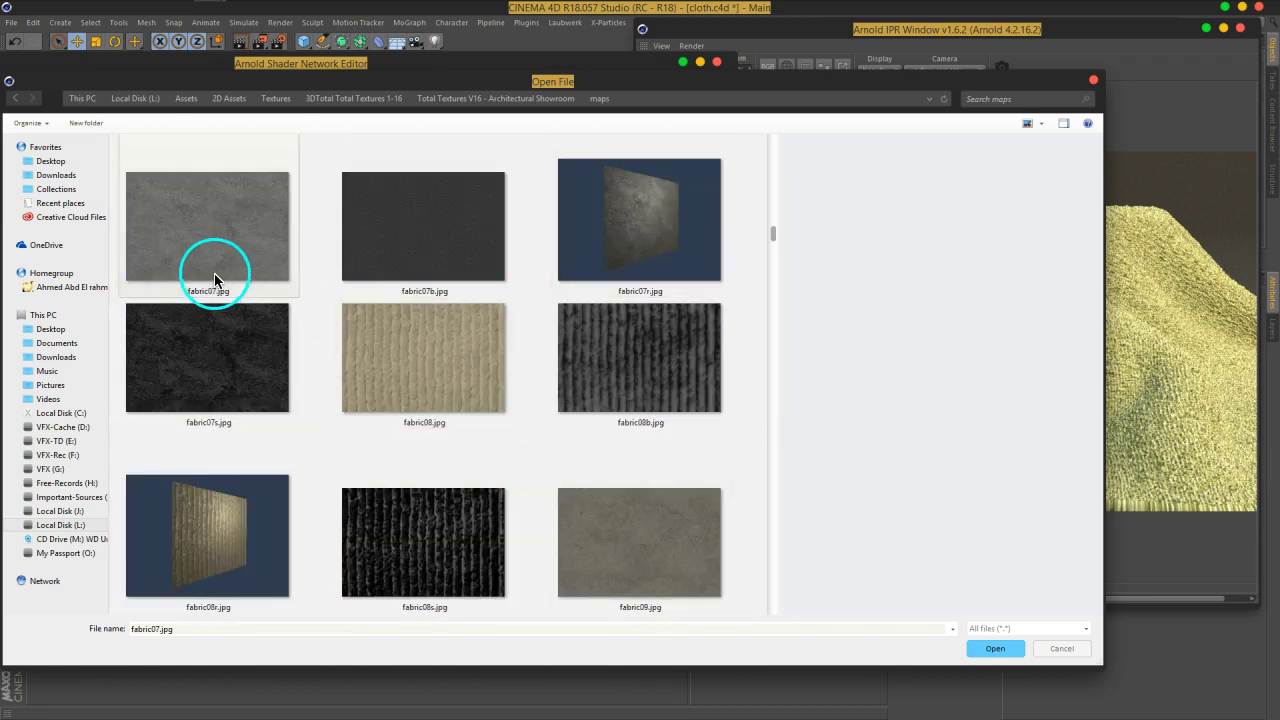
pyautogui.click(214, 277)
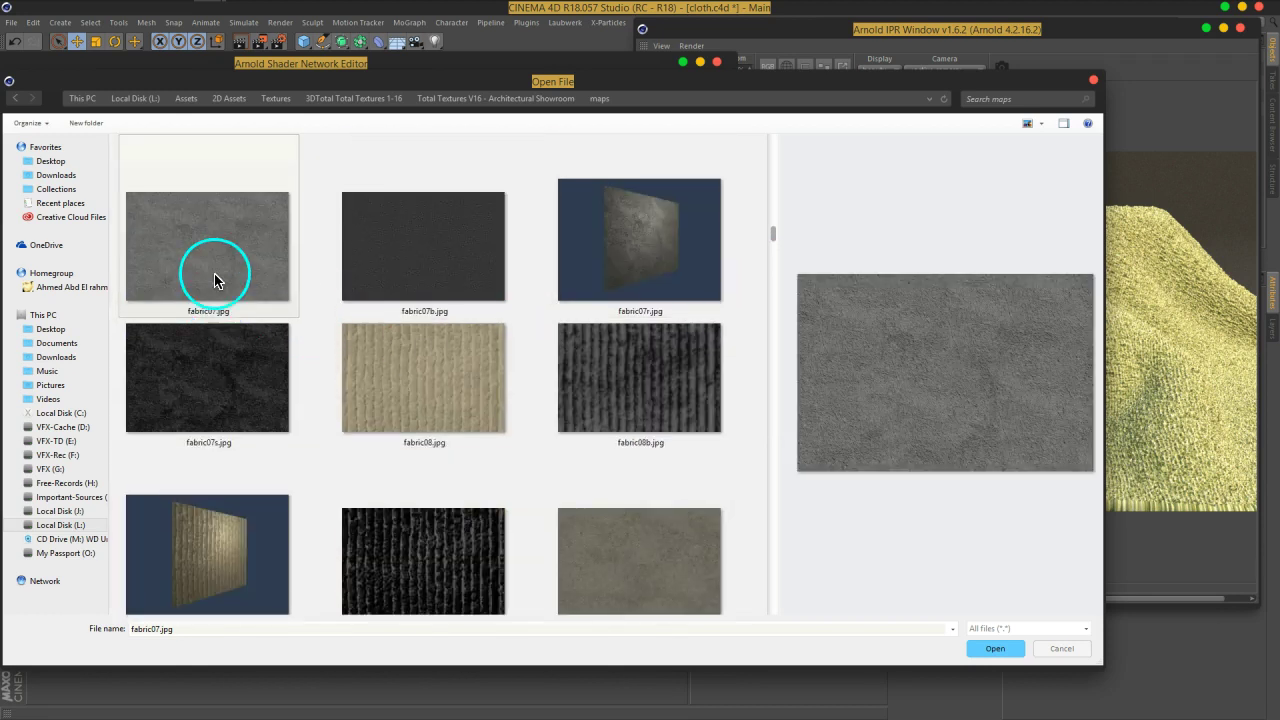
pyautogui.click(980, 646)
pyautogui.click(643, 410)
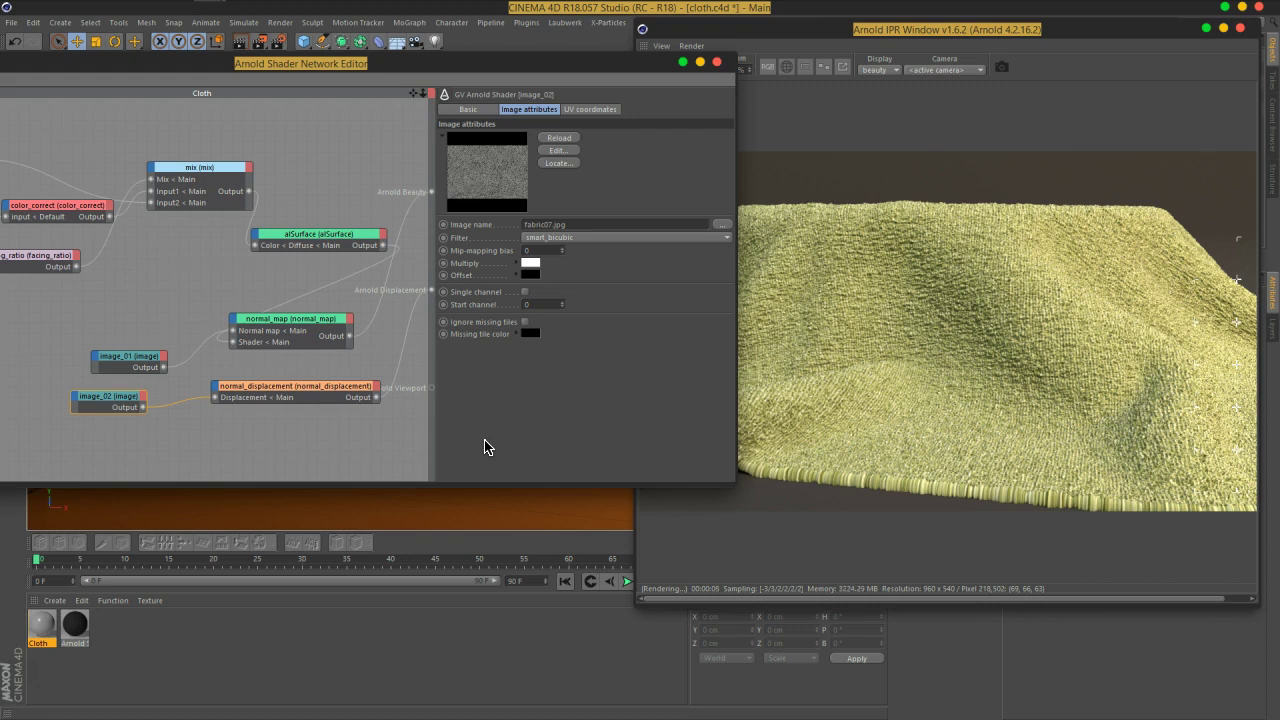
pyautogui.click(510, 172)
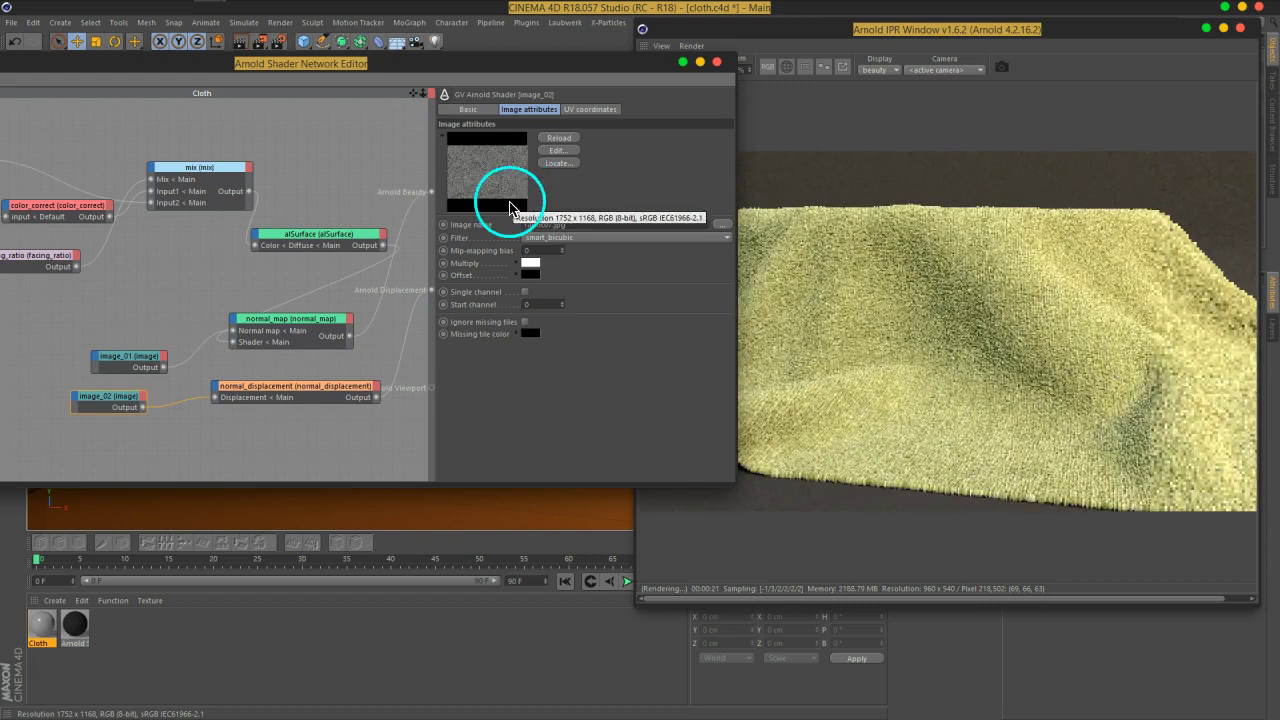
# Set the UV scale of the image_02 displacement texture to 2 in both U and V
pyautogui.click(590, 109)
pyautogui.doubleClick(515, 196)
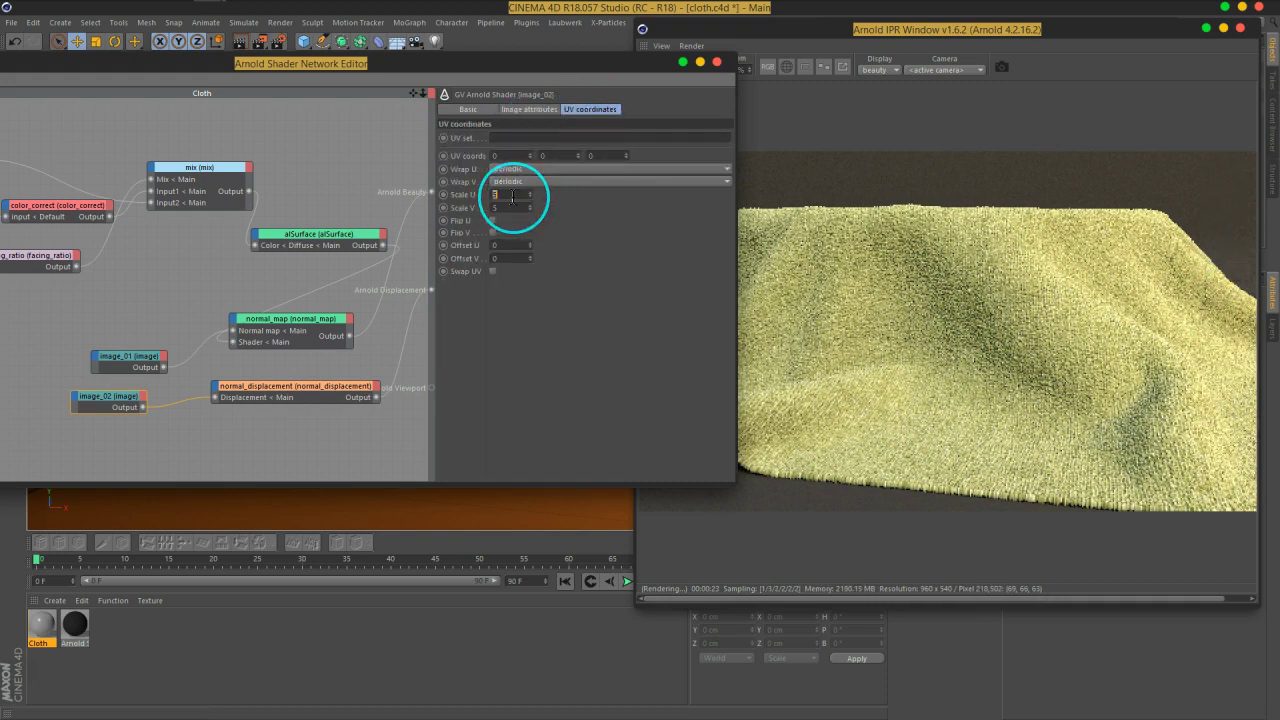
pyautogui.press('Tab')
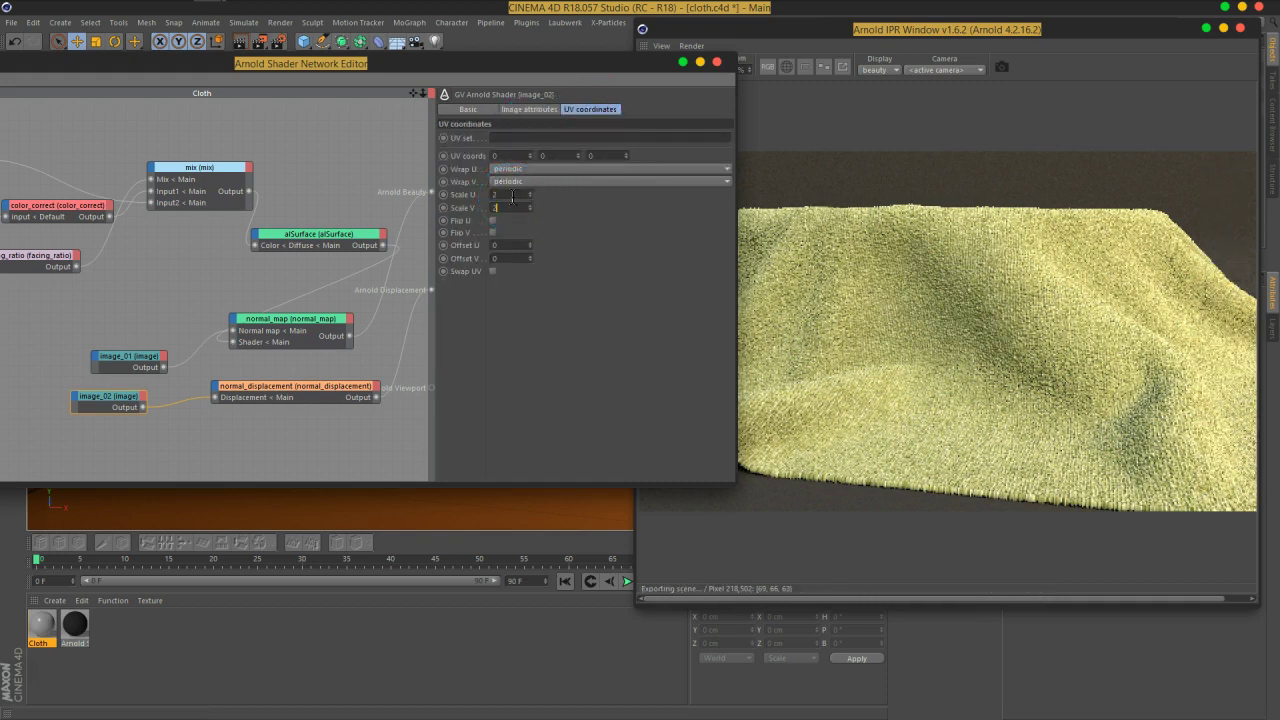
pyautogui.write('2')
pyautogui.press('Return')
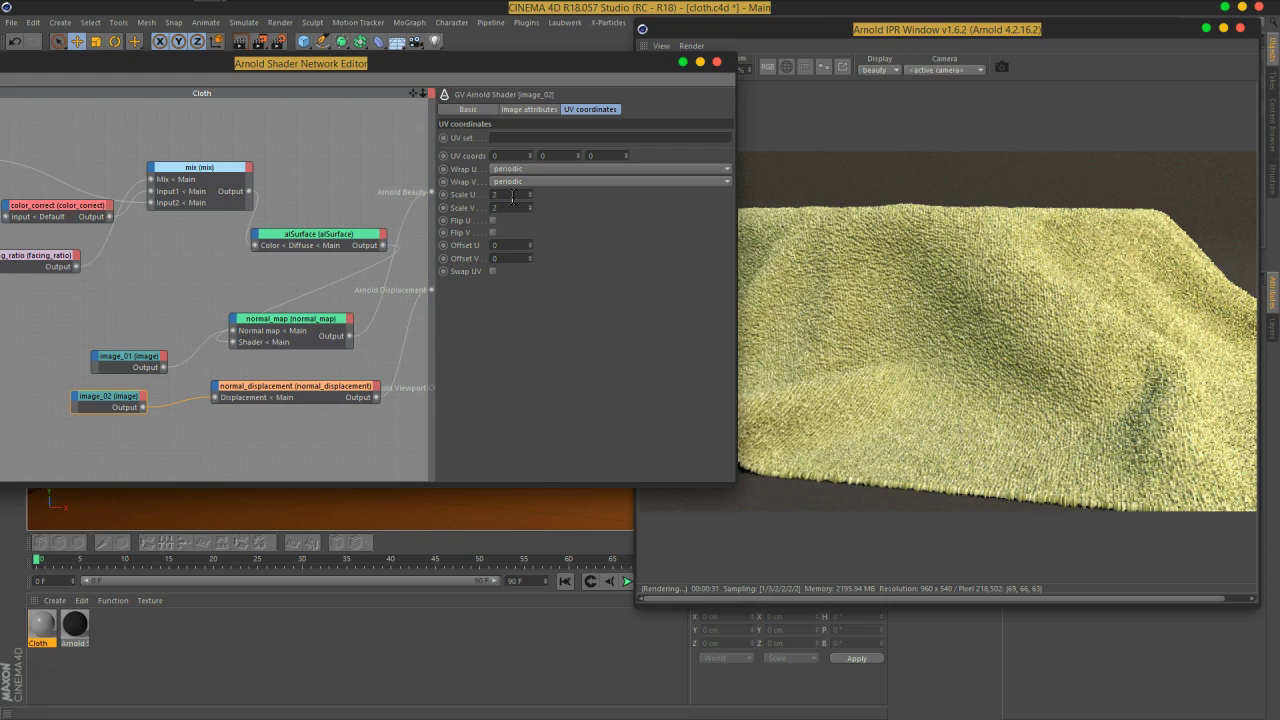
# Set the scale of the normal_displacement node to 0.2 and inspect the cloth surface in the IPR render
pyautogui.click(516, 112)
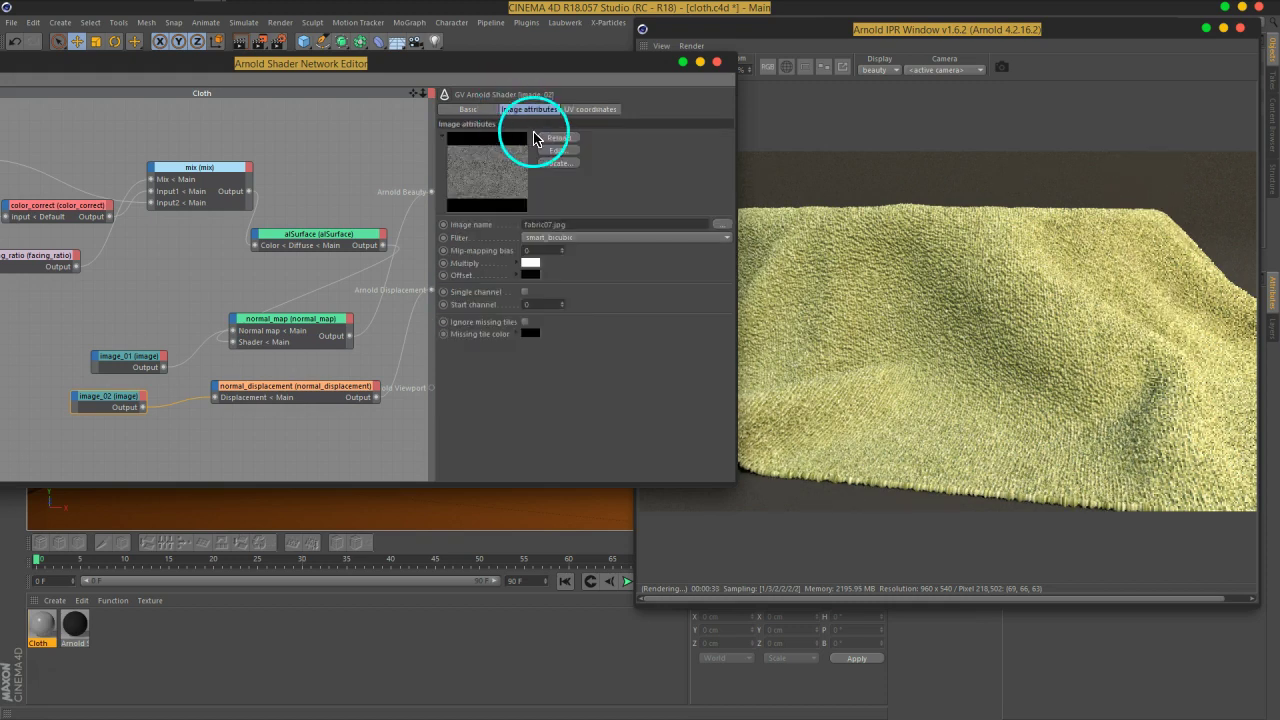
pyautogui.click(331, 386)
pyautogui.click(533, 137)
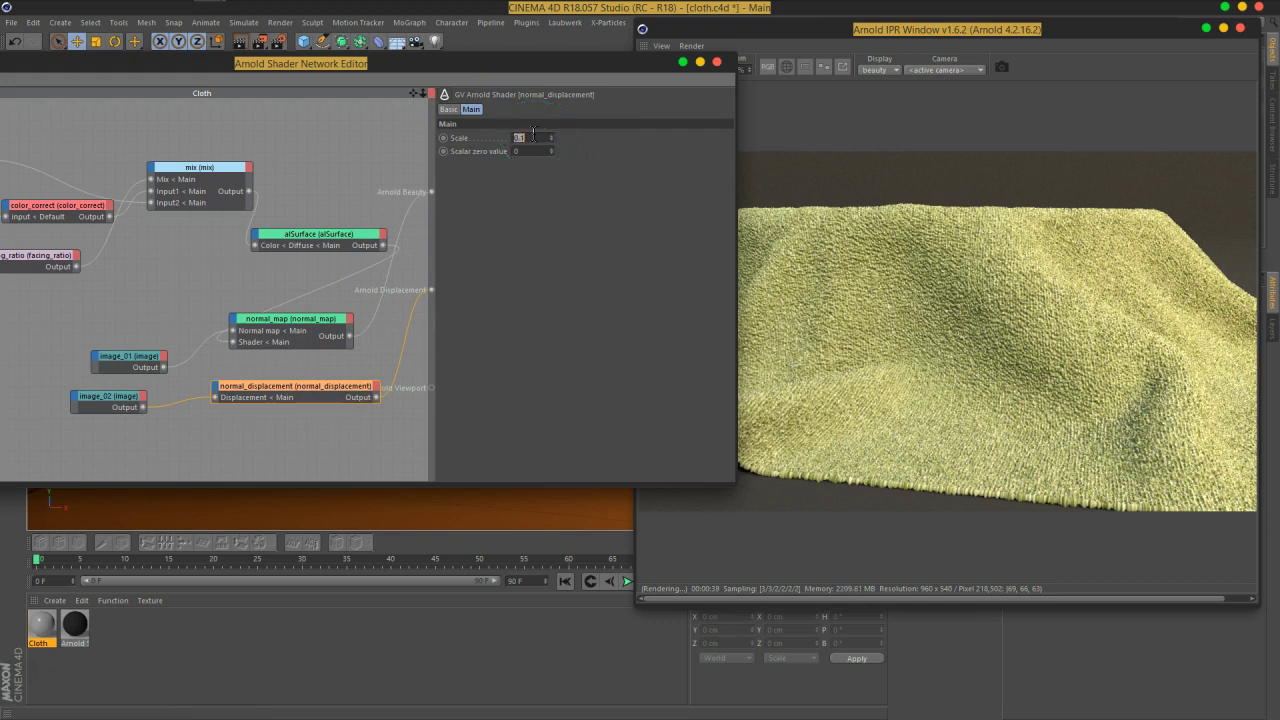
pyautogui.press('Return')
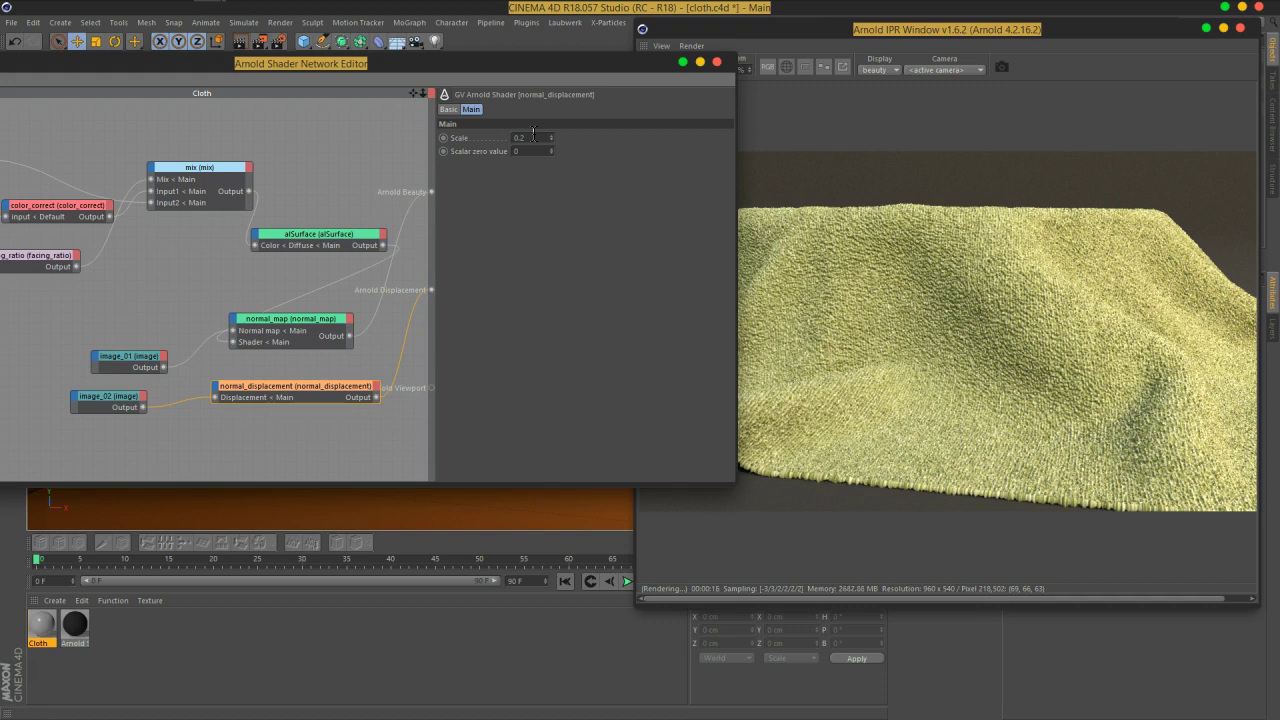
pyautogui.press('Return')
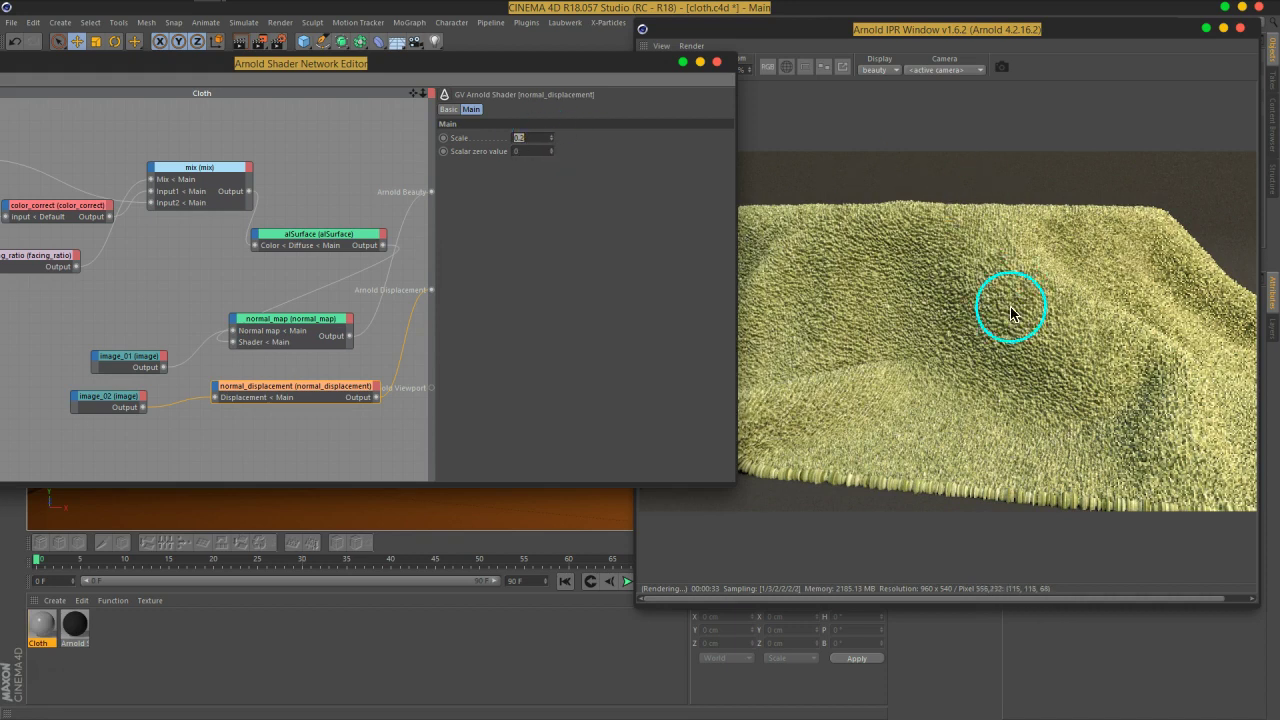
pyautogui.click(532, 150)
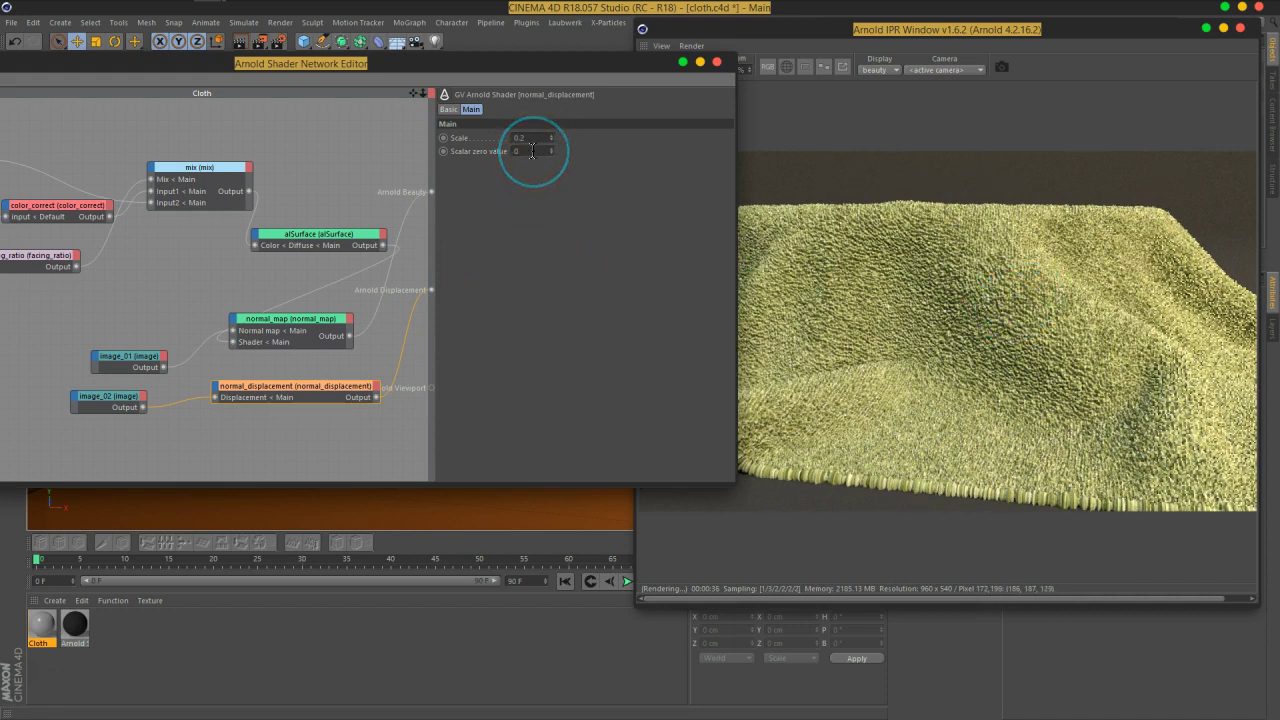
pyautogui.click(791, 251)
pyautogui.click(975, 336)
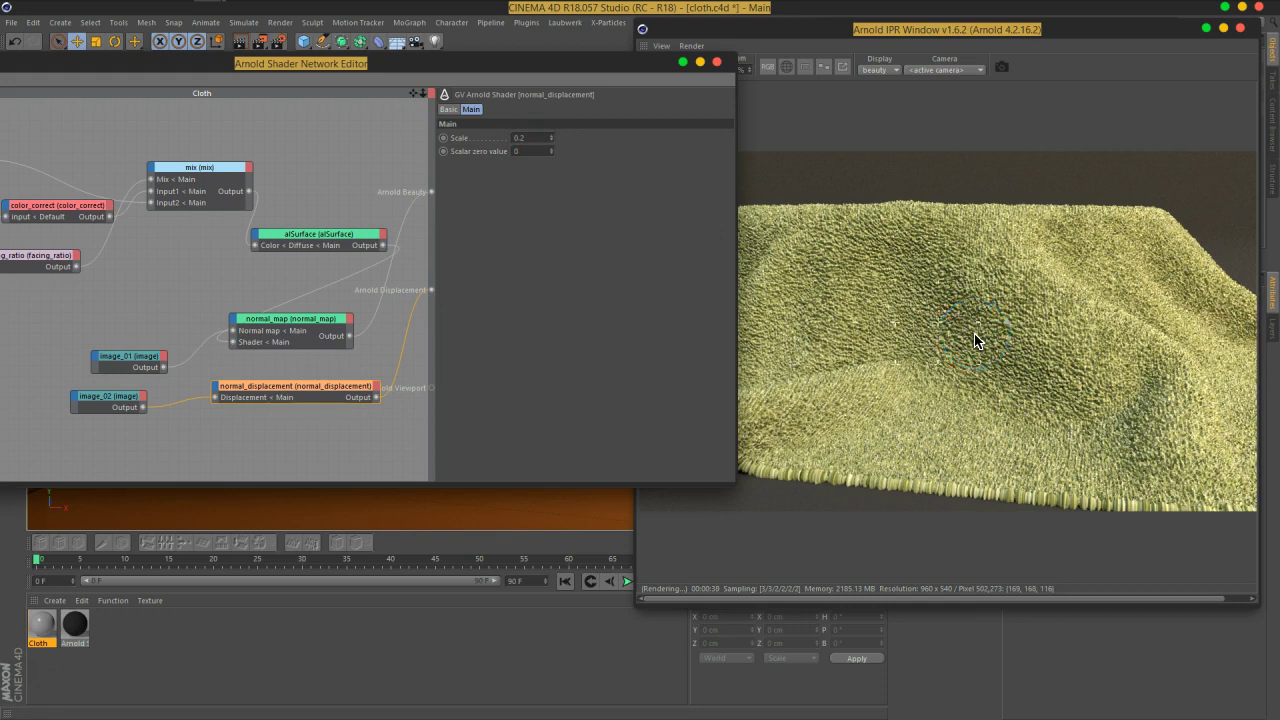
pyautogui.moveTo(1008, 357)
pyautogui.mouseDown()
pyautogui.moveTo(1128, 349)
pyautogui.moveTo(1037, 391)
pyautogui.moveTo(1060, 363)
pyautogui.moveTo(994, 356)
pyautogui.mouseUp()
pyautogui.click(724, 212)
# Reopen the file selection for the image_02 displacement texture and search the Textures folder for "fab"
pyautogui.moveTo(625, 71); pyautogui.dragTo(757, 57)
pyautogui.click(493, 297)
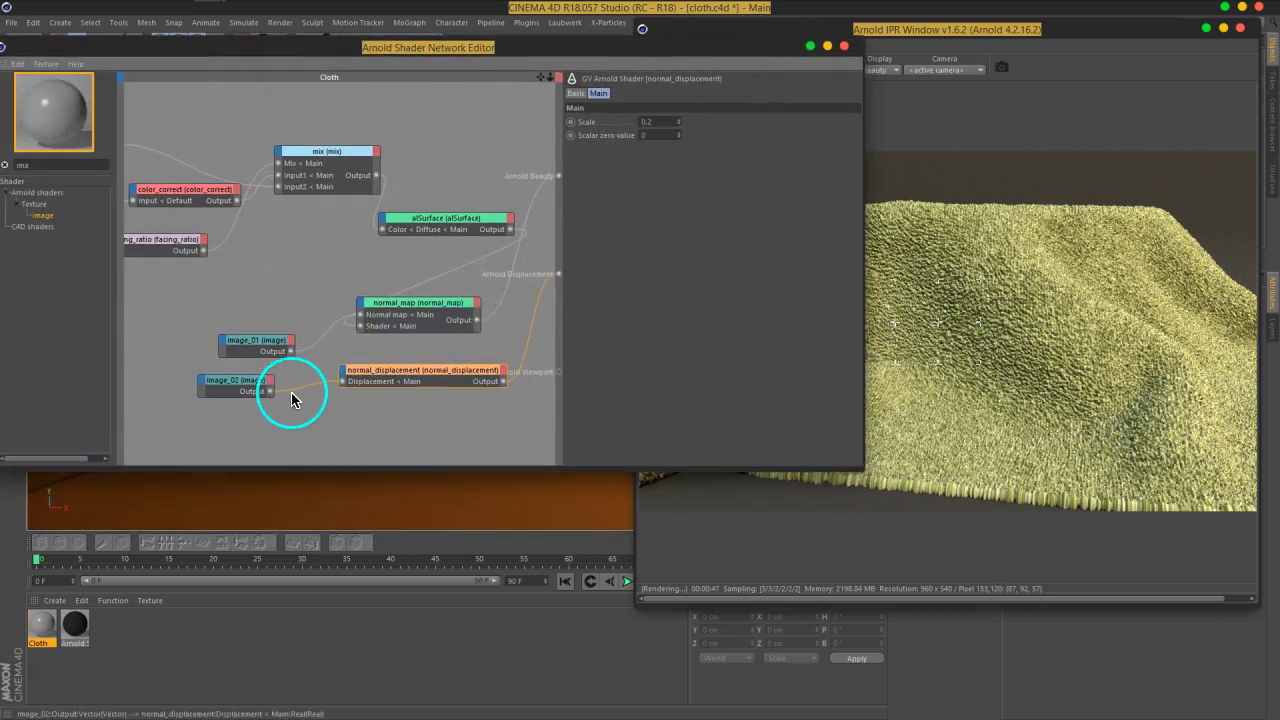
pyautogui.click(245, 380)
pyautogui.click(848, 208)
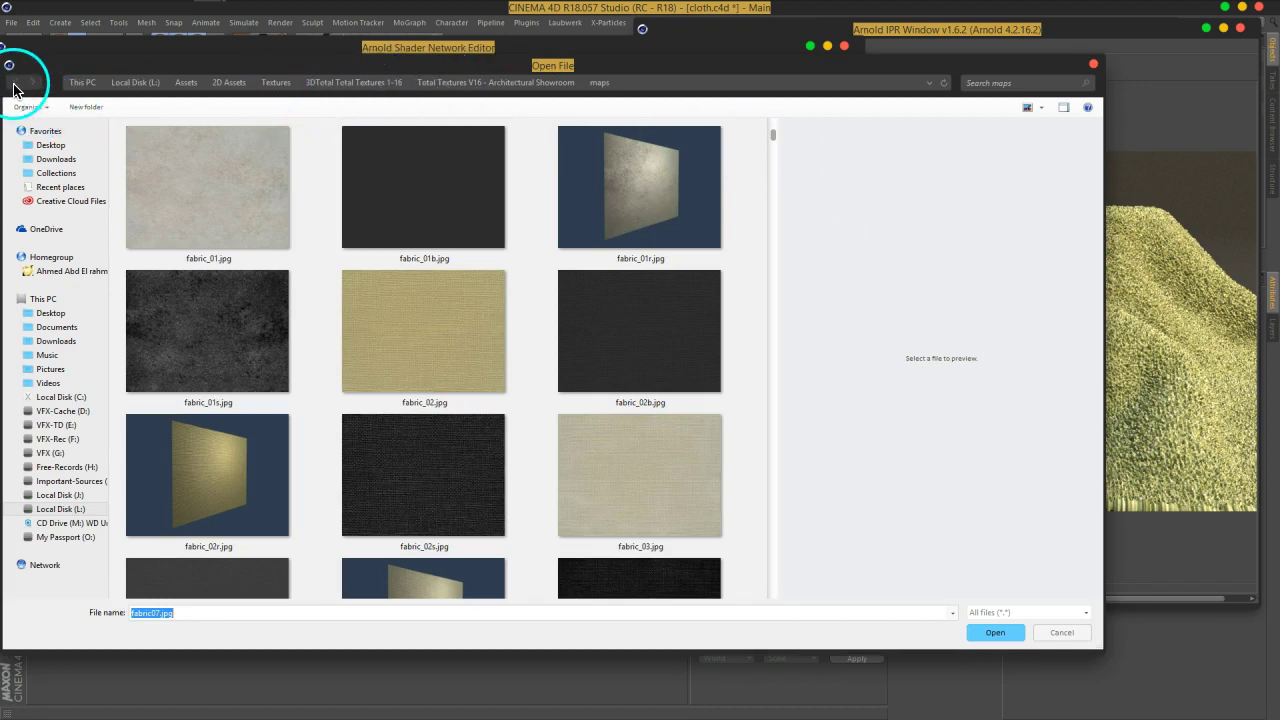
pyautogui.click(280, 83)
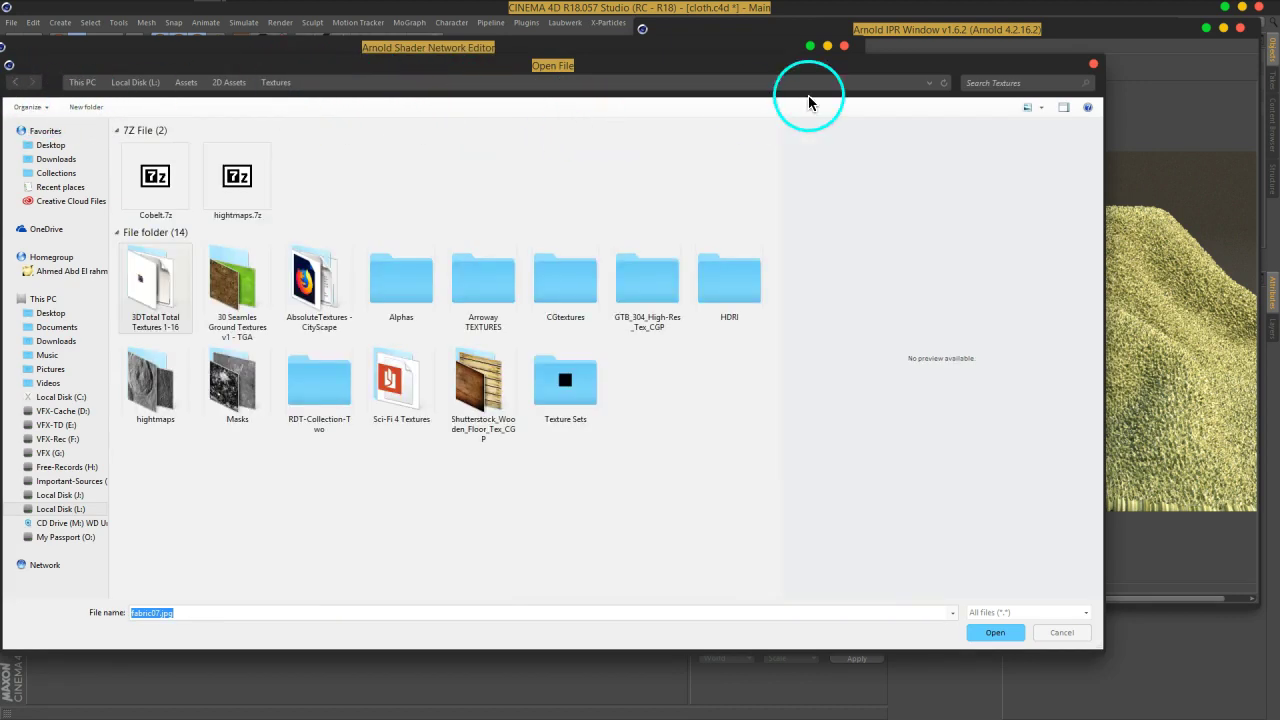
pyautogui.click(1017, 83)
pyautogui.write('fab')
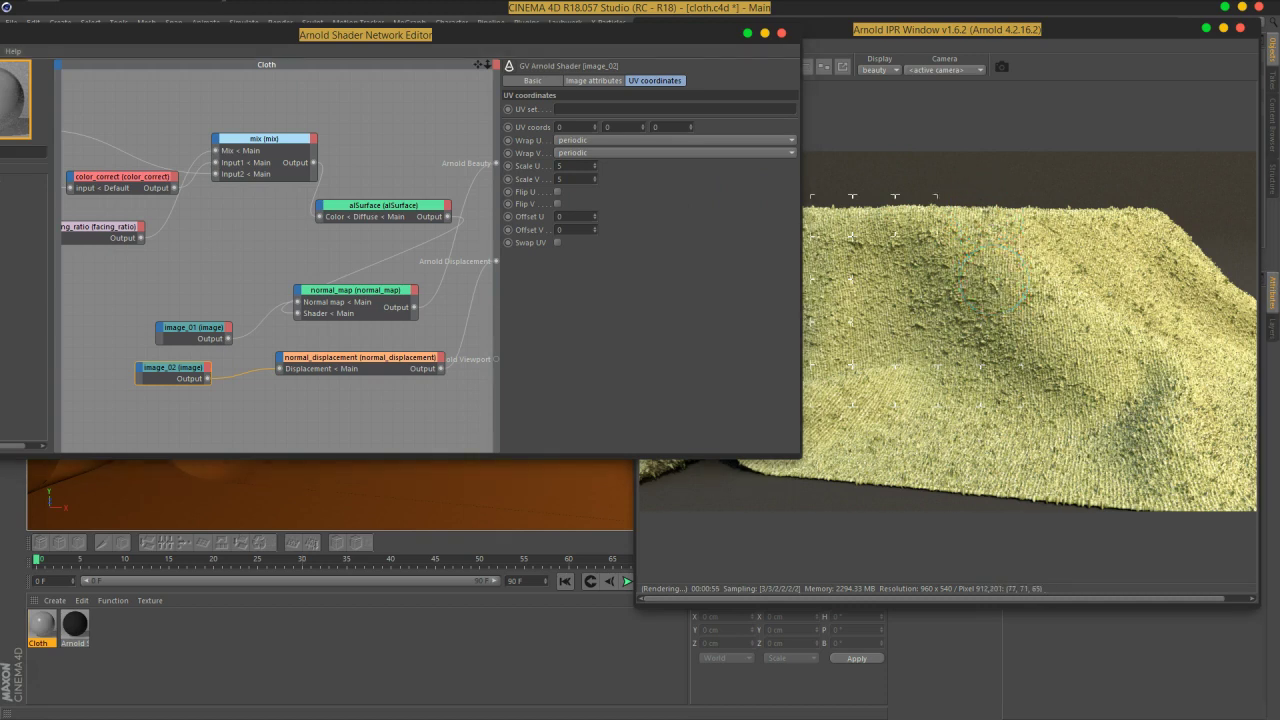
# Switch to the Opera browser, open google.com and search for "towel displacement map"
pyautogui.hotkey('alt', 'Tab')
pyautogui.doubleClick(777, 171)
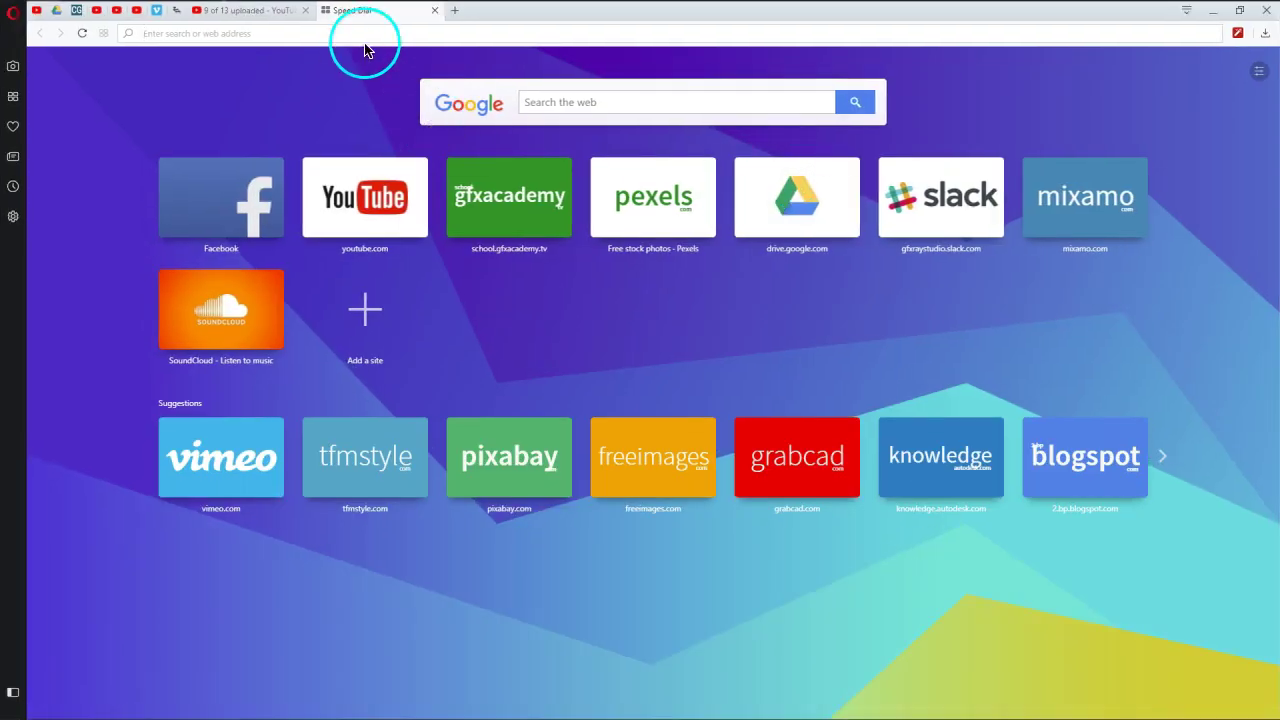
pyautogui.write('google.com')
pyautogui.press('Return')
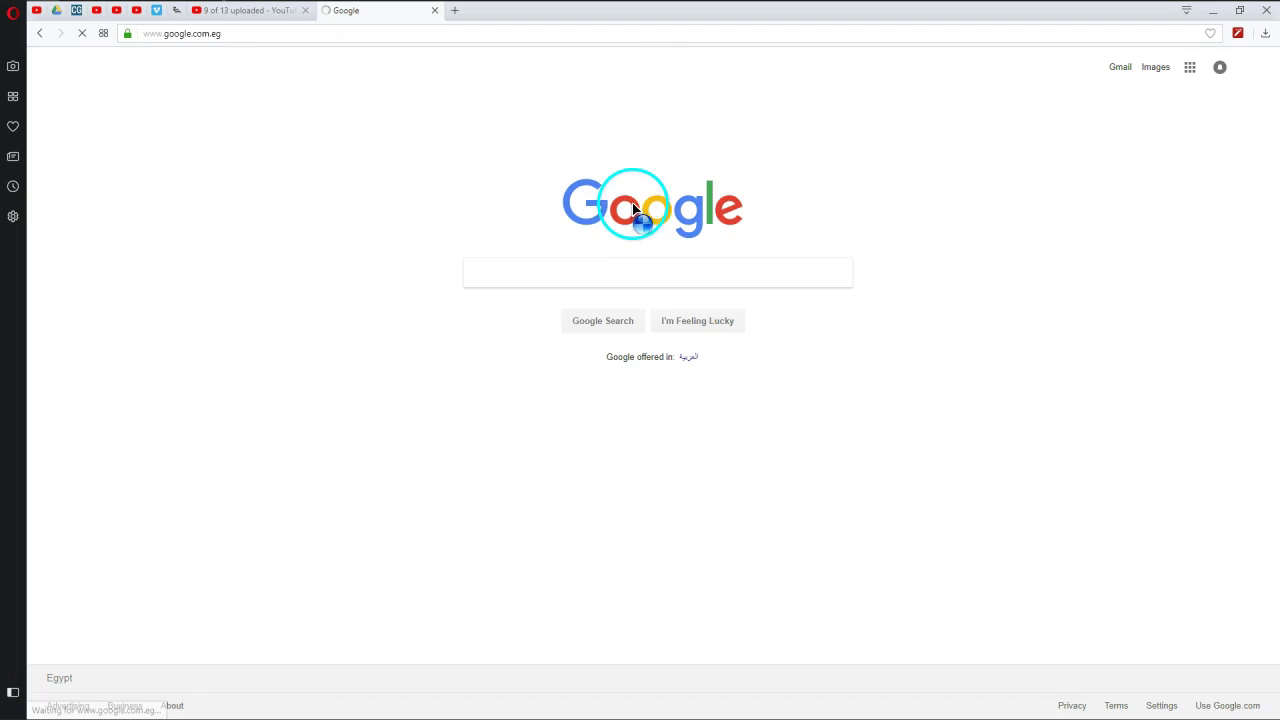
pyautogui.click(640, 280)
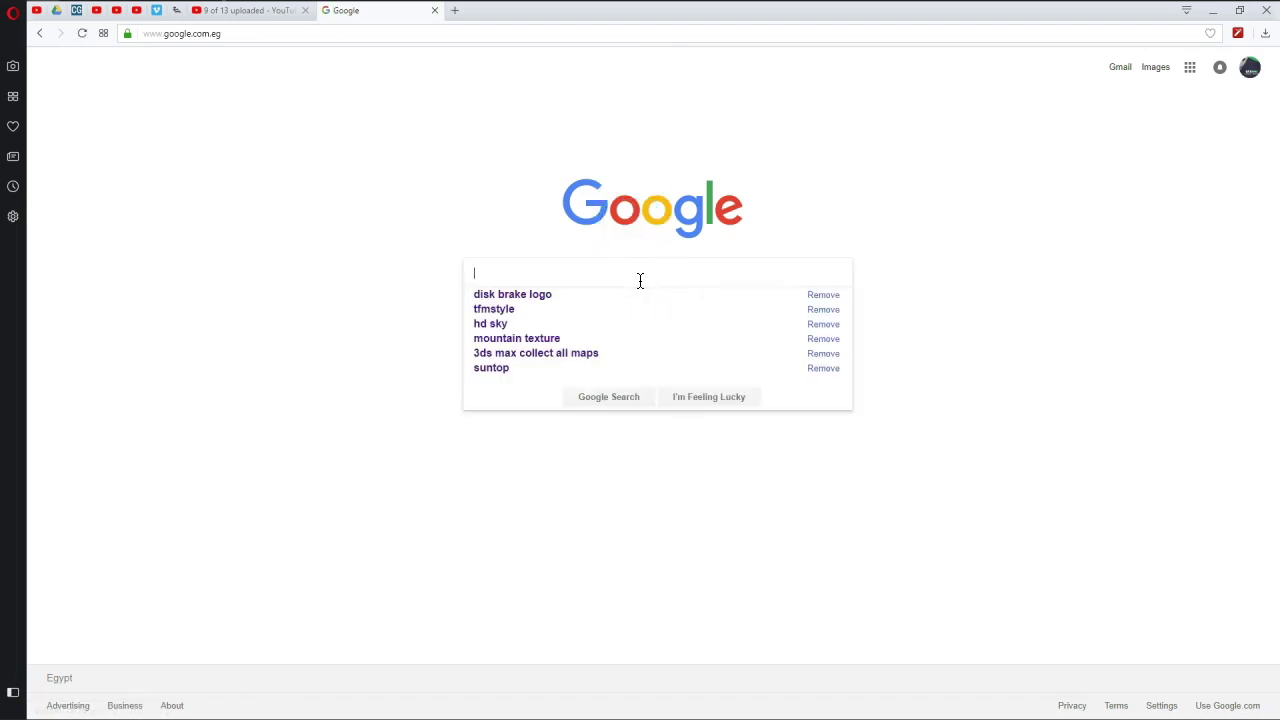
pyautogui.write('towel')
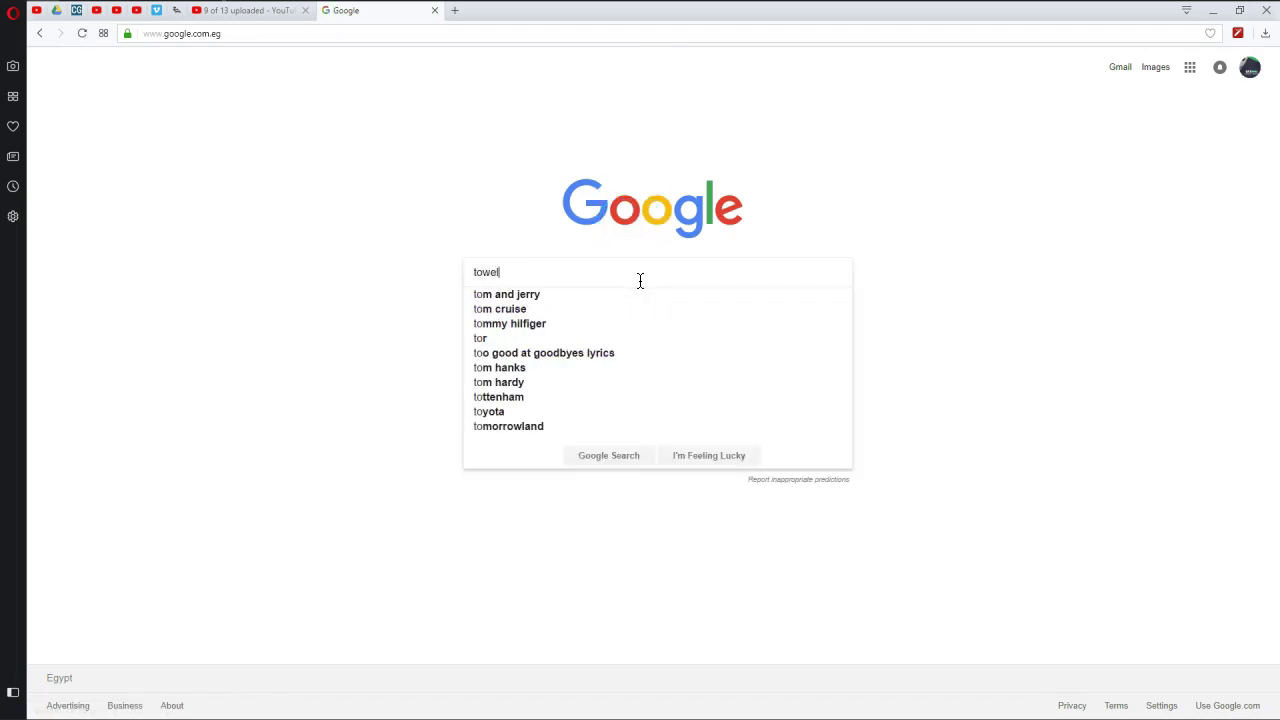
pyautogui.write(' displacement ma')
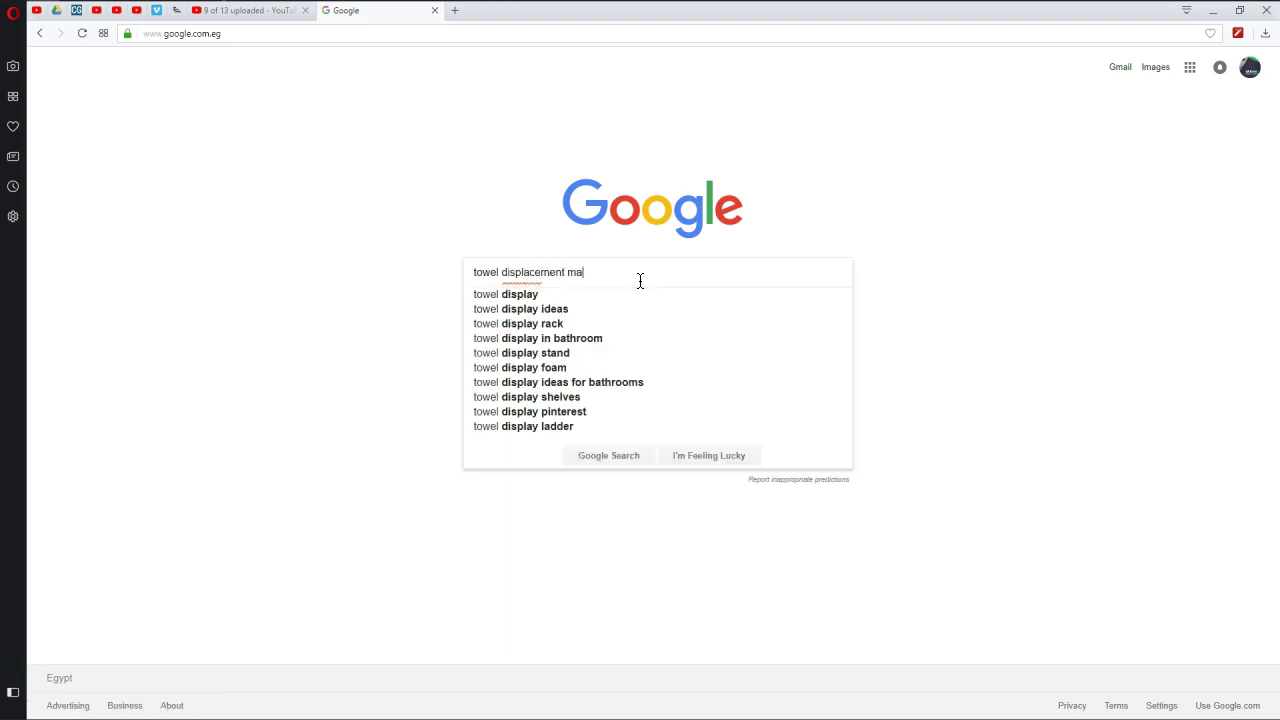
pyautogui.write('p')
pyautogui.press('Return')
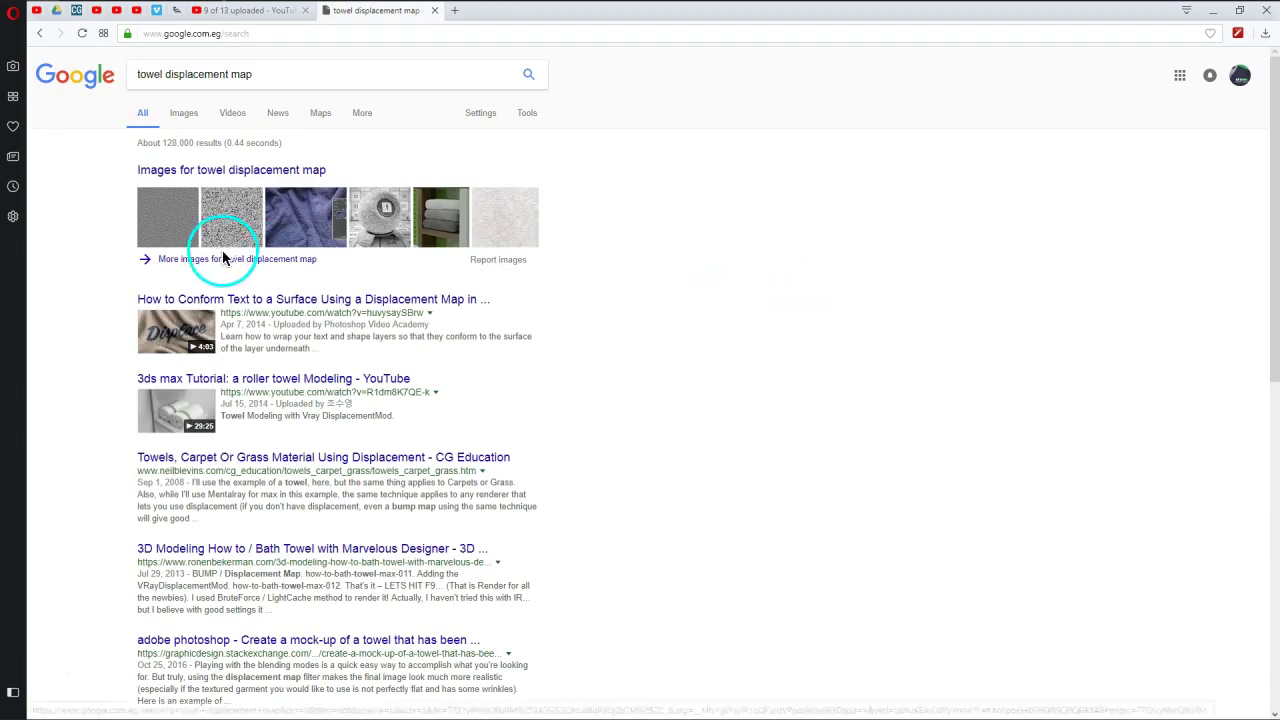
# Show the image results for "towel displacement map" and examine them for a usable greyscale towel map
pyautogui.click(184, 115)
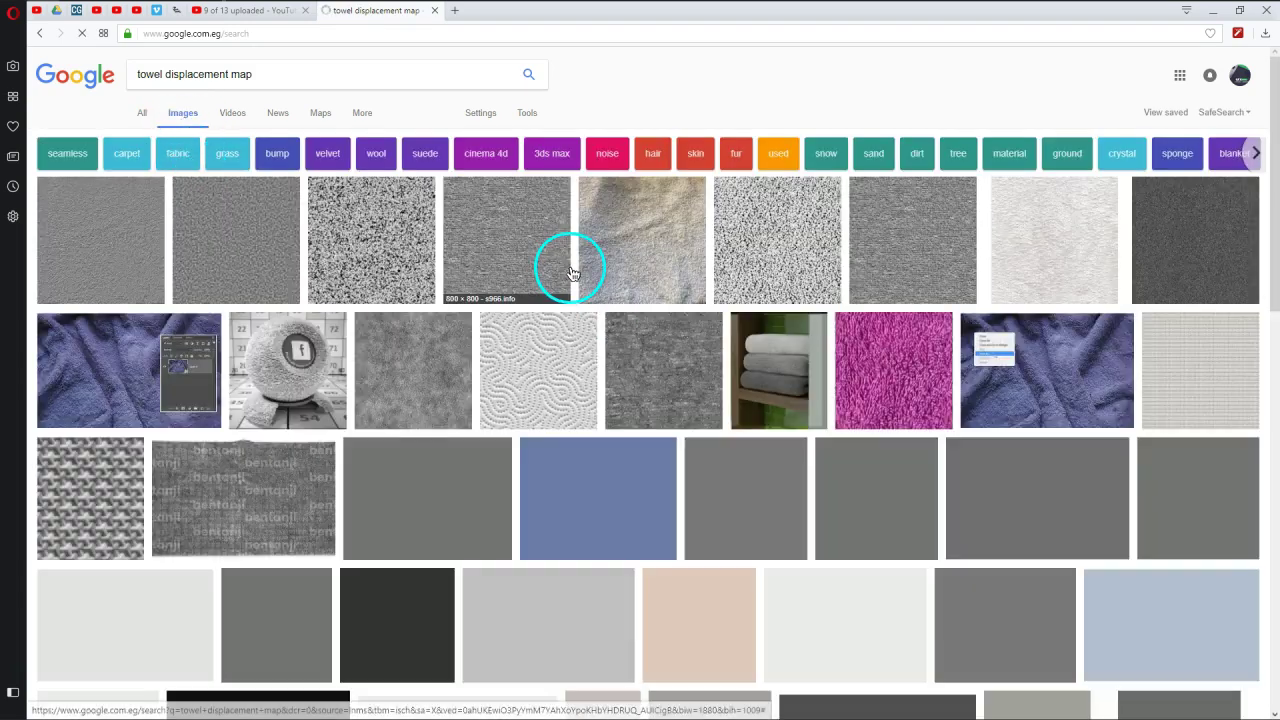
pyautogui.click(573, 272)
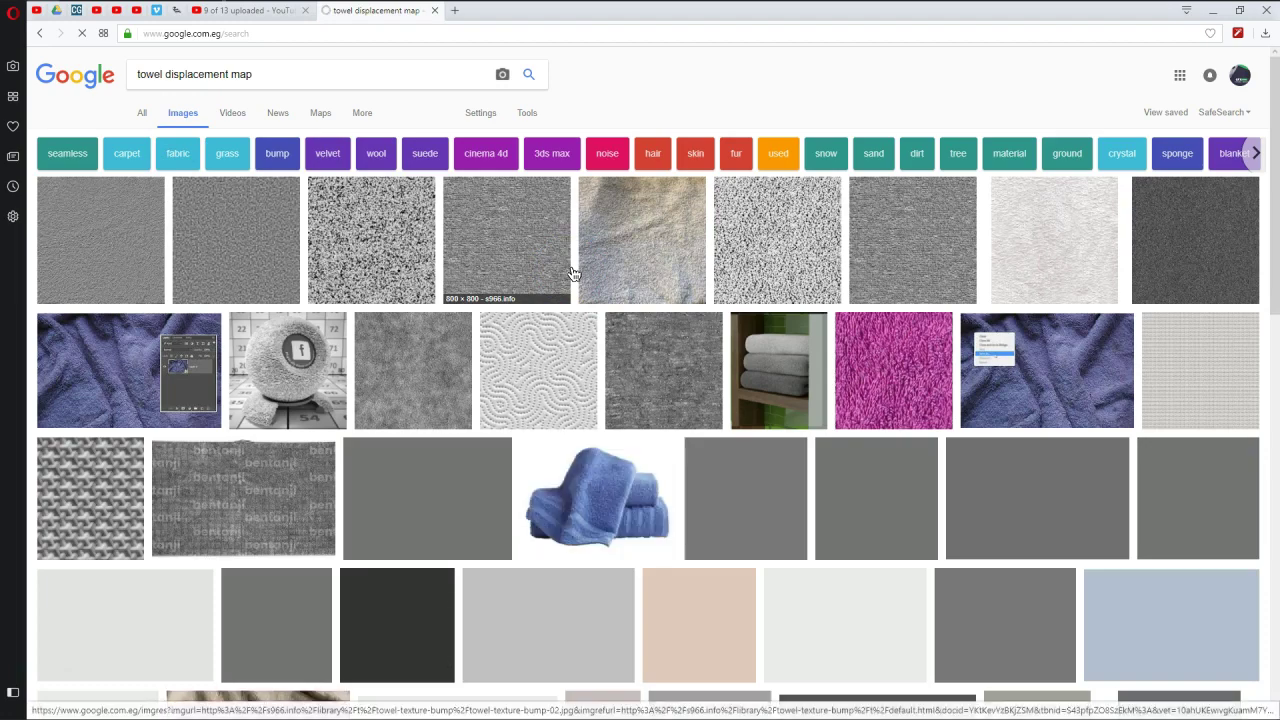
pyautogui.scroll(-2, 573, 272)
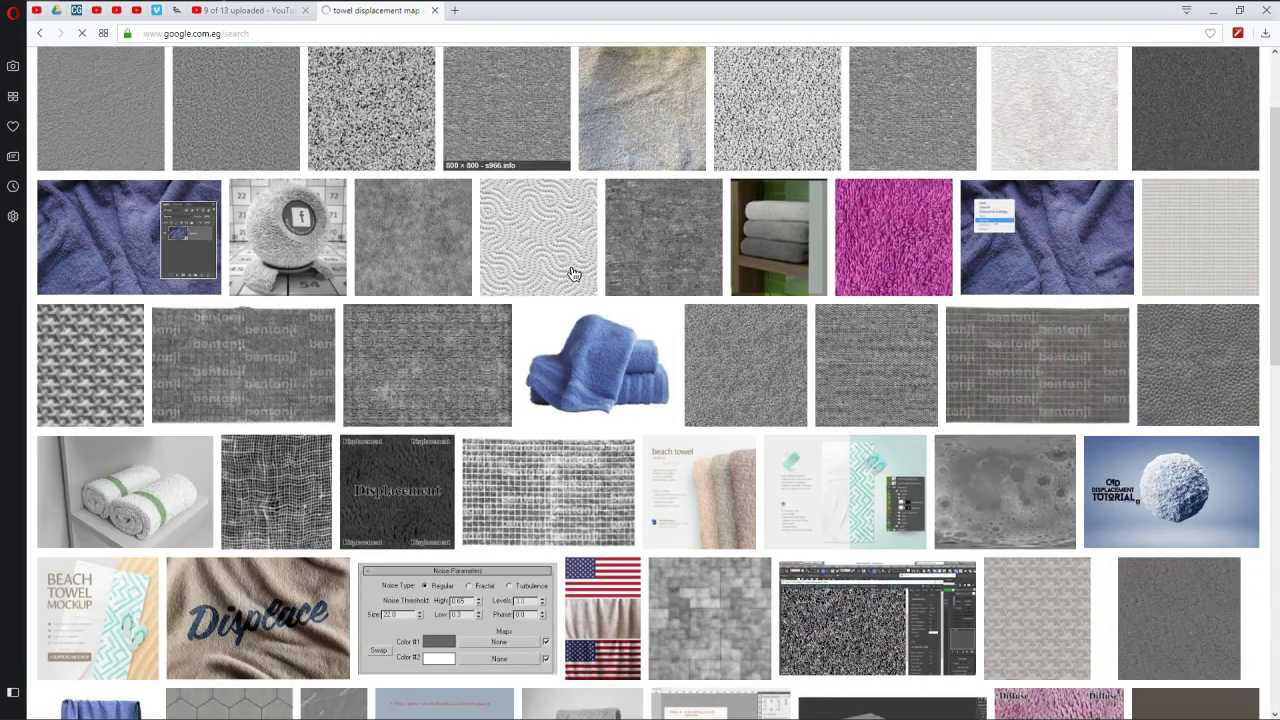
pyautogui.scroll(-2, 573, 272)
pyautogui.scroll(-4, 573, 272)
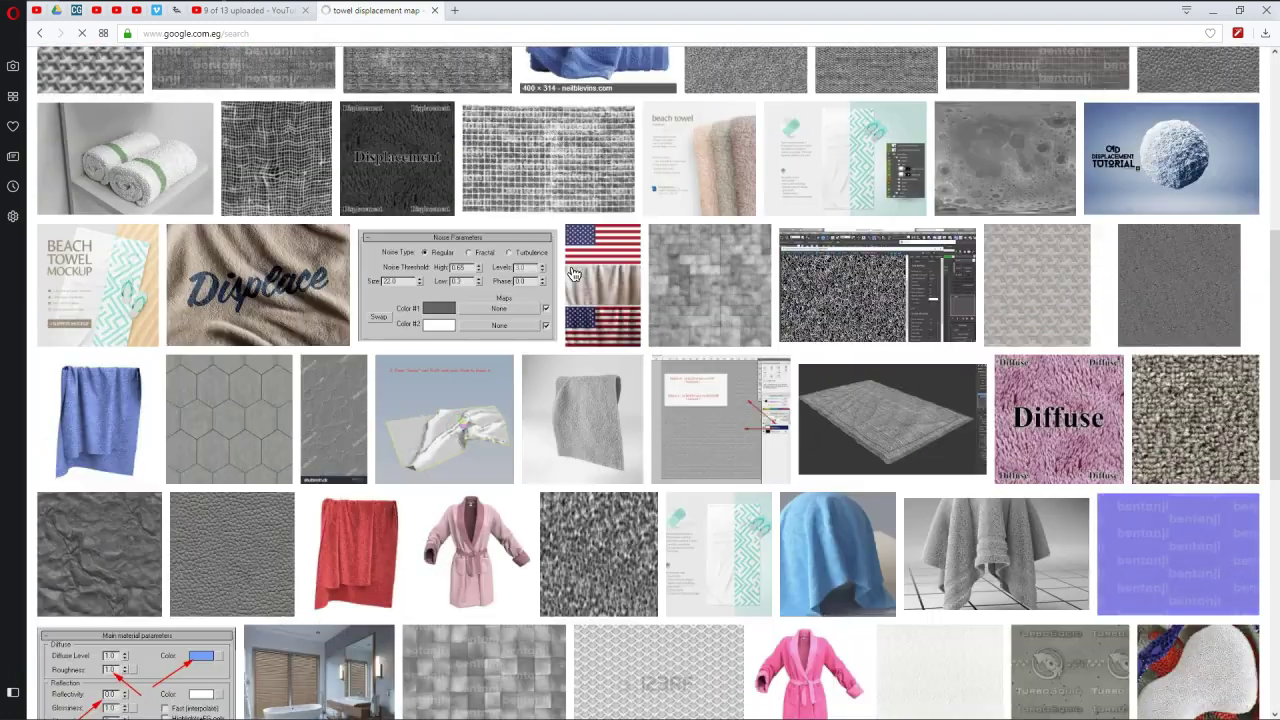
pyautogui.scroll(-5, 573, 272)
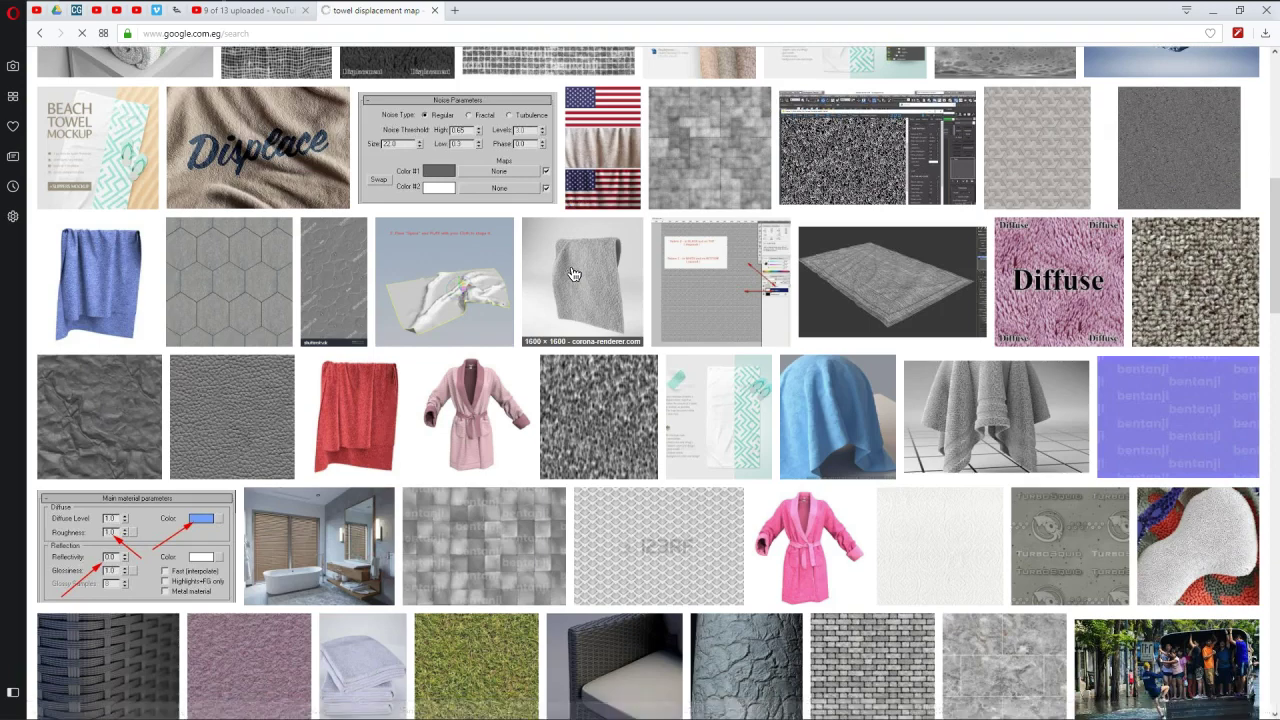
pyautogui.scroll(-6, 573, 272)
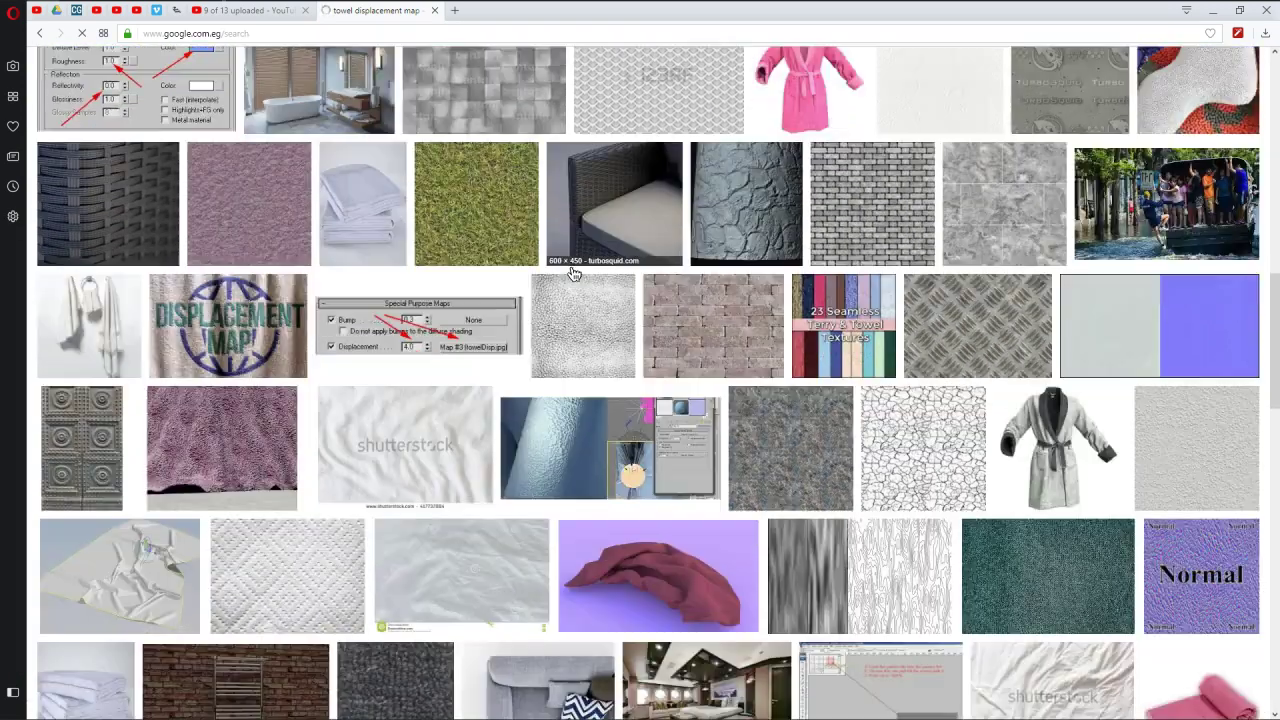
pyautogui.scroll(-8, 573, 274)
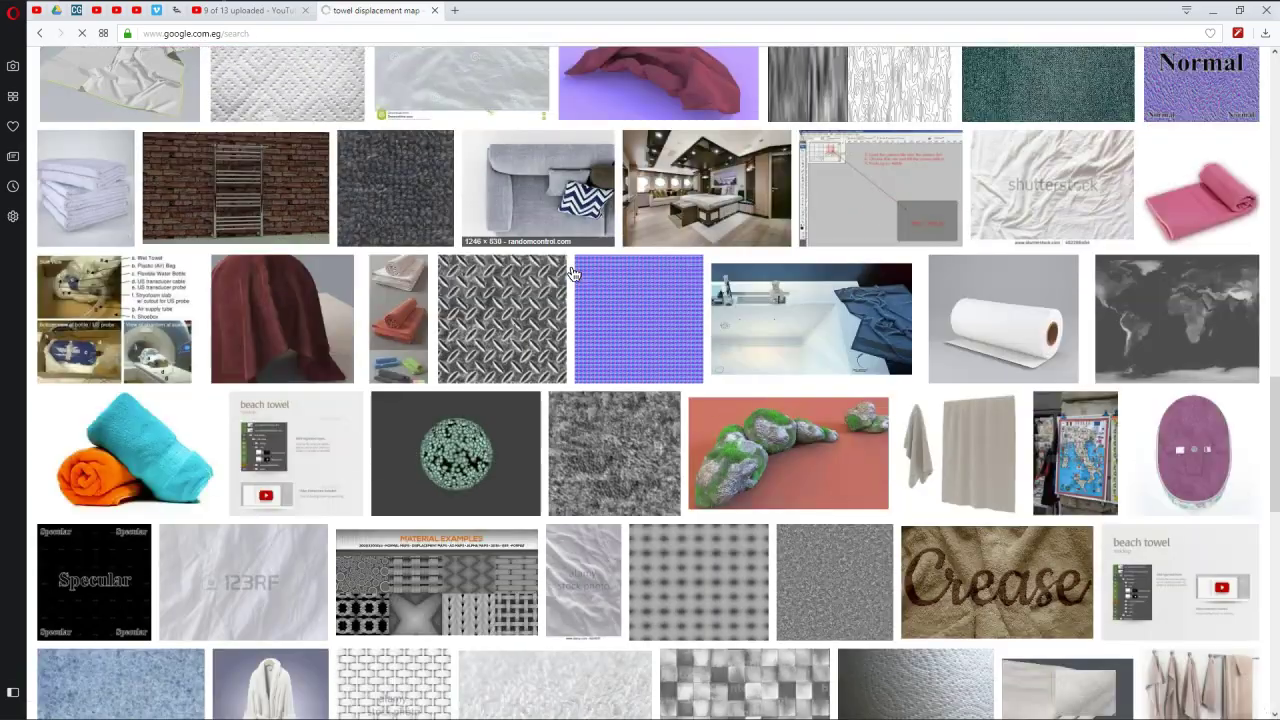
pyautogui.press('Home')
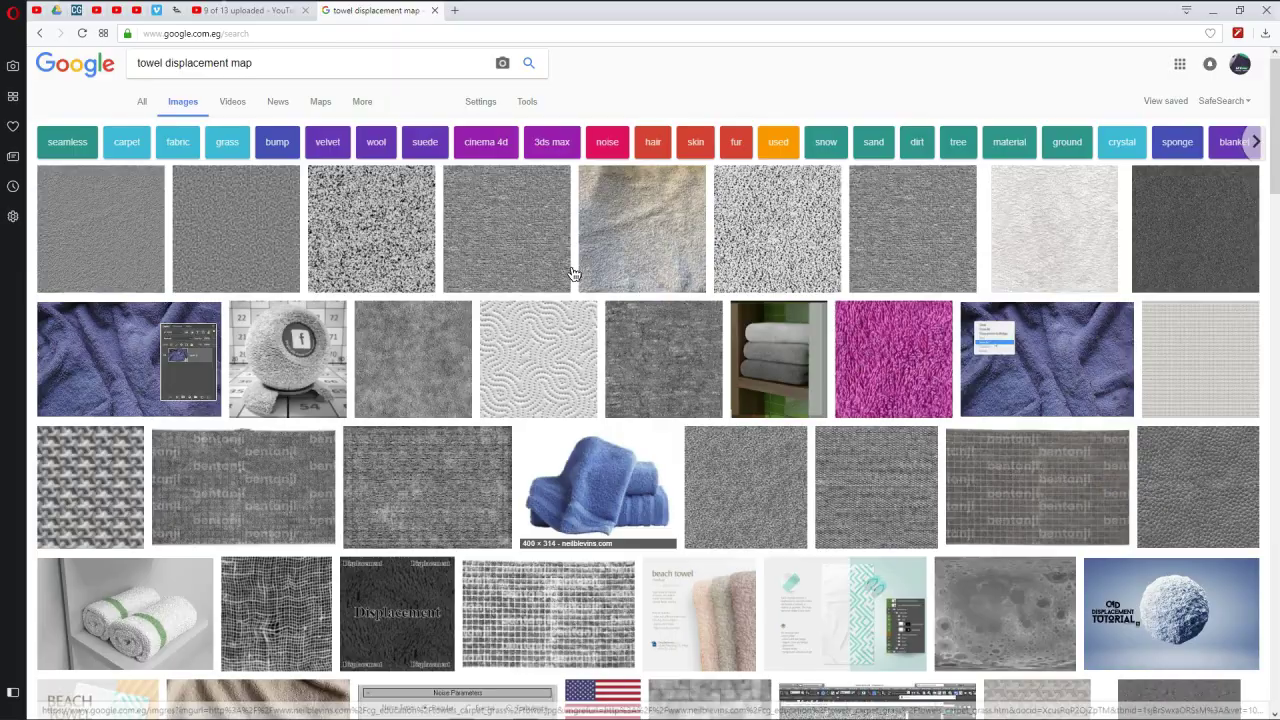
# Search the images for "towel texture" and preview the dark blue Crestock towel texture
pyautogui.click(314, 69)
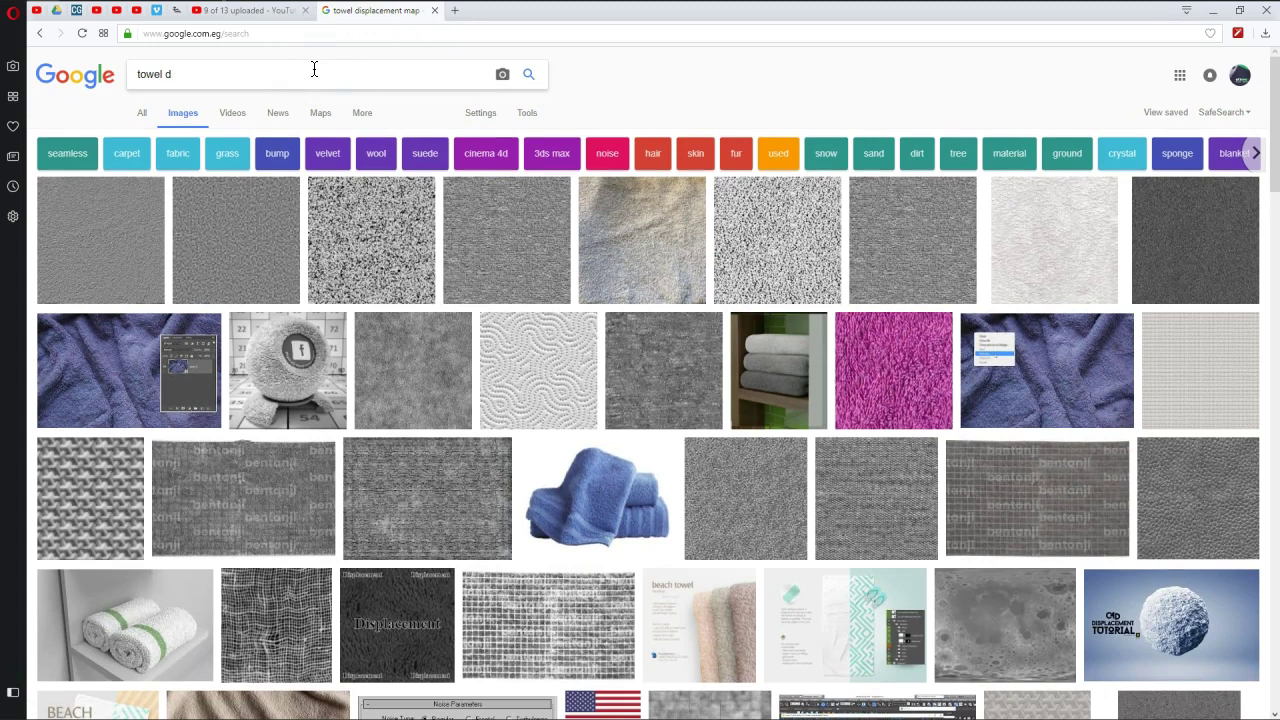
pyautogui.write('texture')
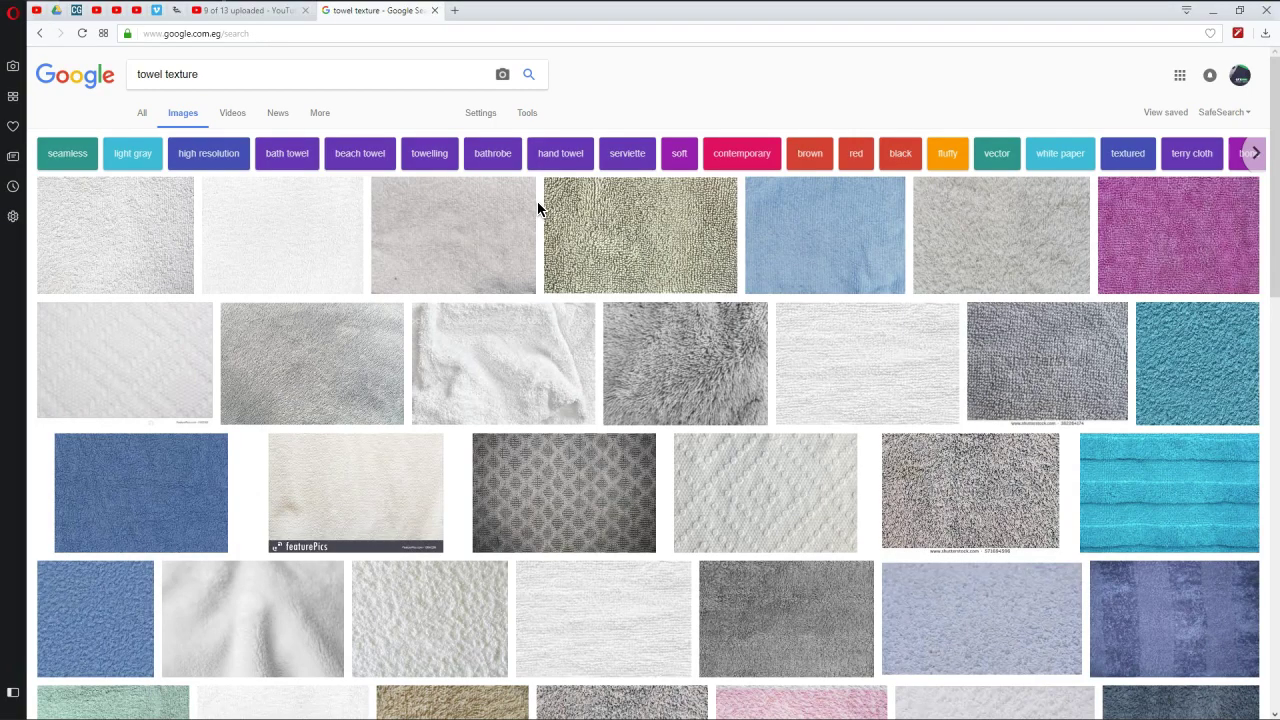
pyautogui.scroll(-5, 538, 208)
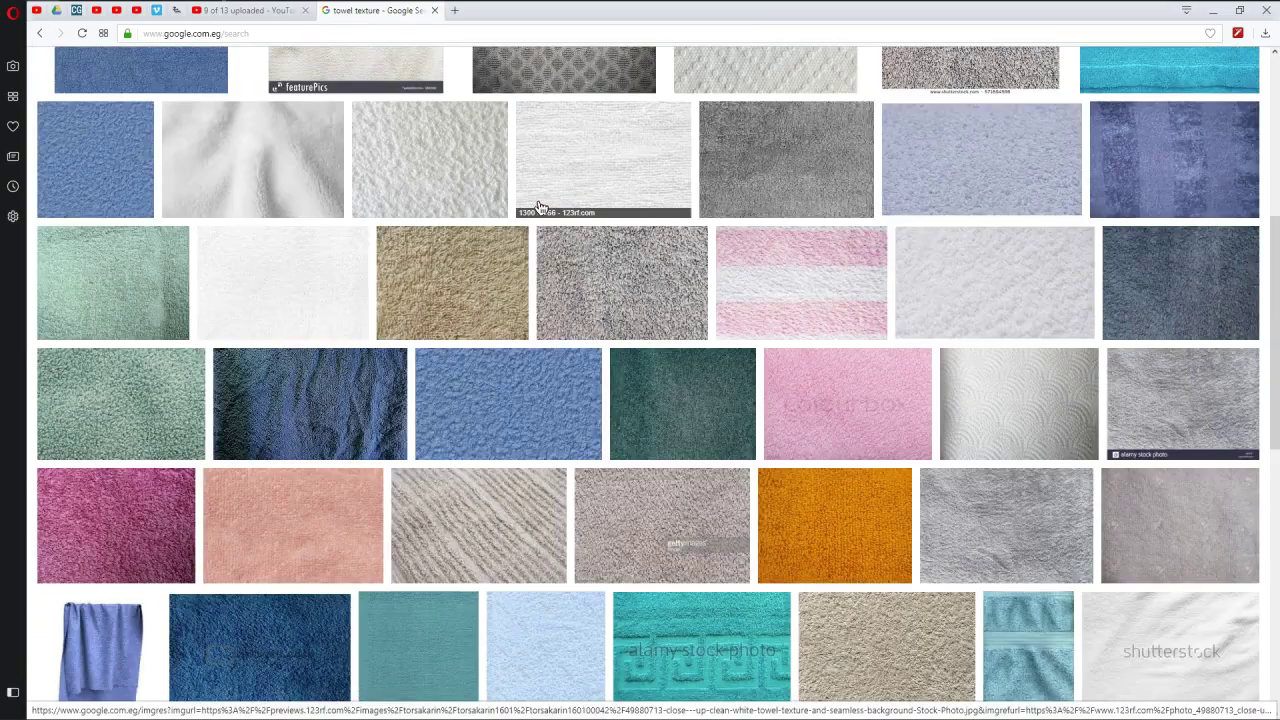
pyautogui.scroll(-2, 541, 250)
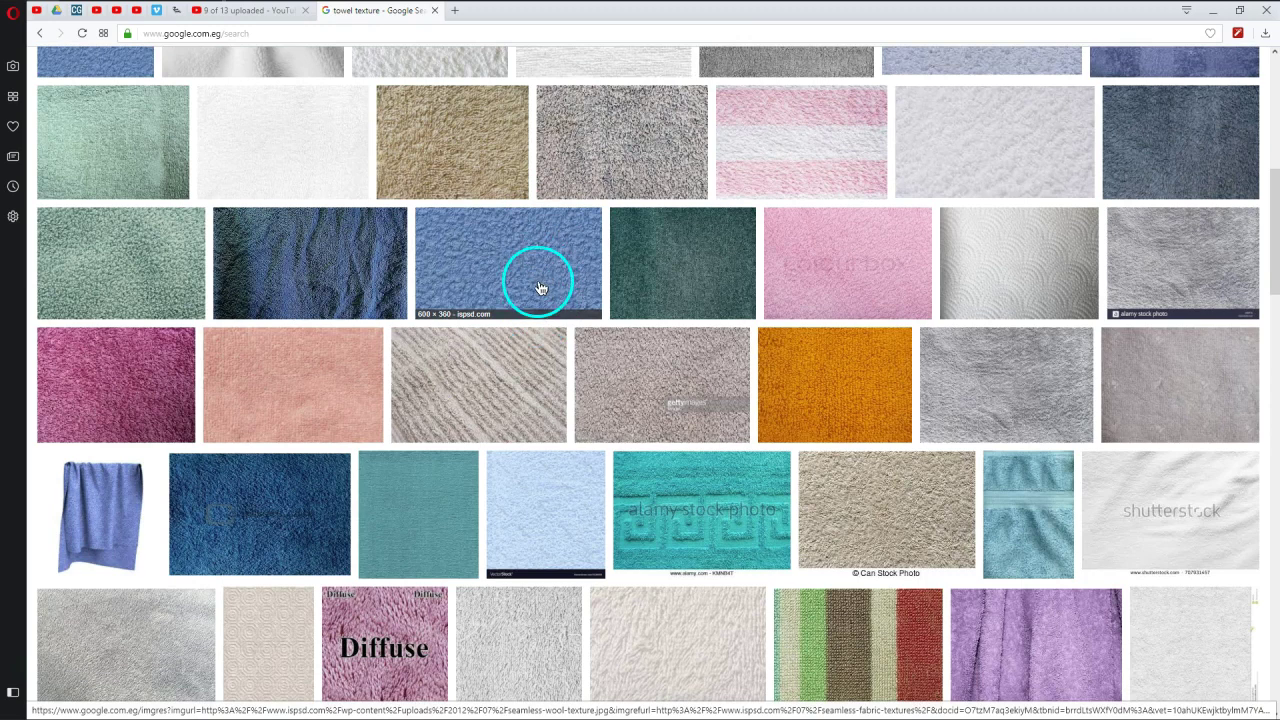
pyautogui.scroll(-1, 526, 266)
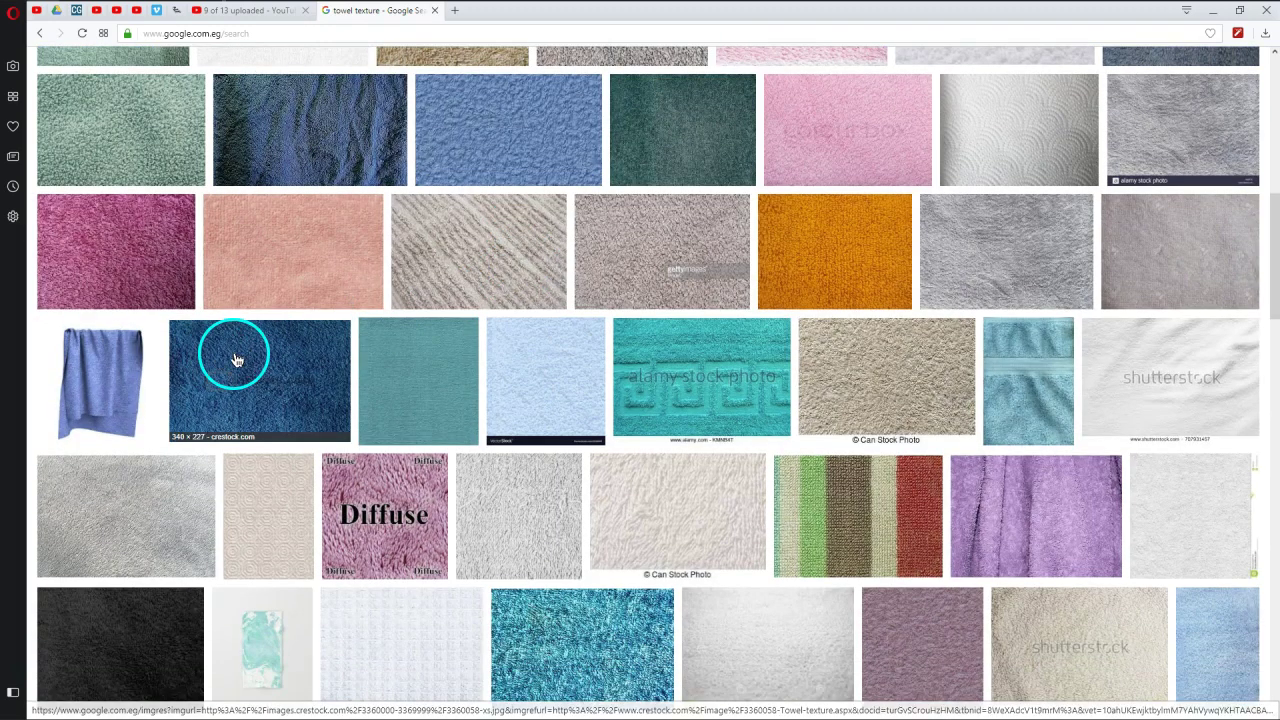
pyautogui.click(229, 359)
pyautogui.scroll(-4, 668, 328)
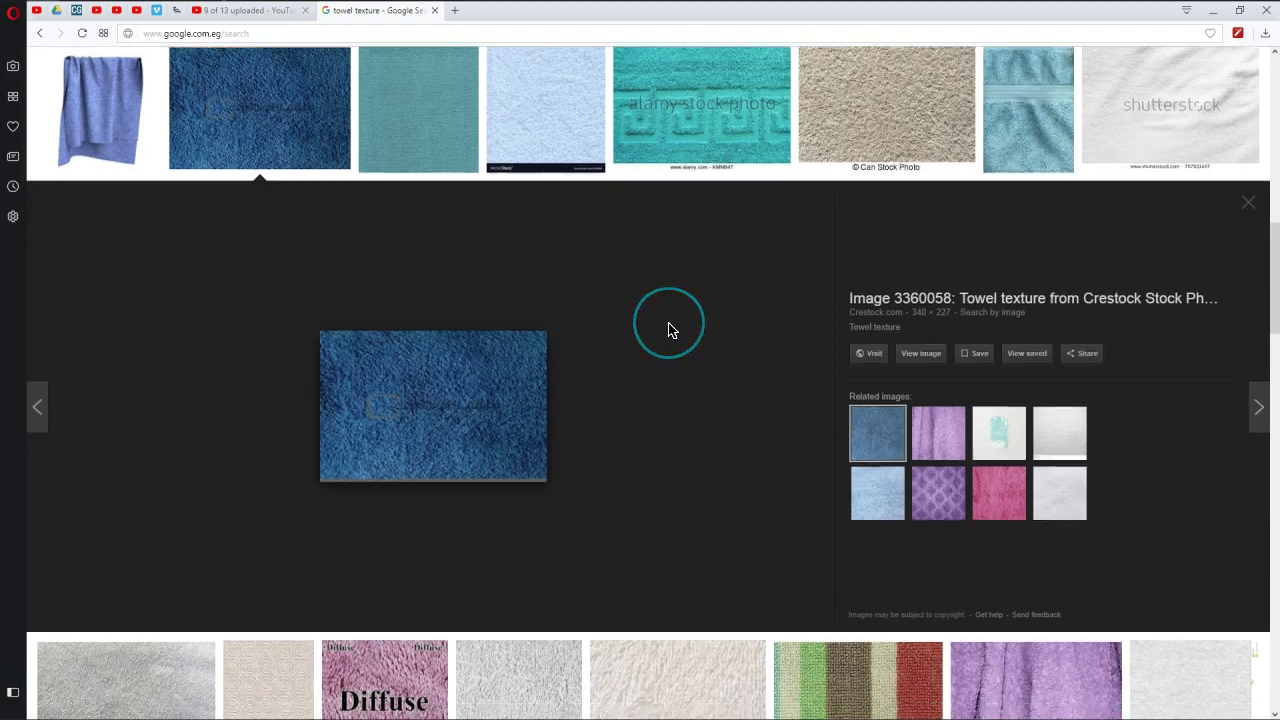
pyautogui.scroll(-1, 672, 329)
pyautogui.click(702, 372)
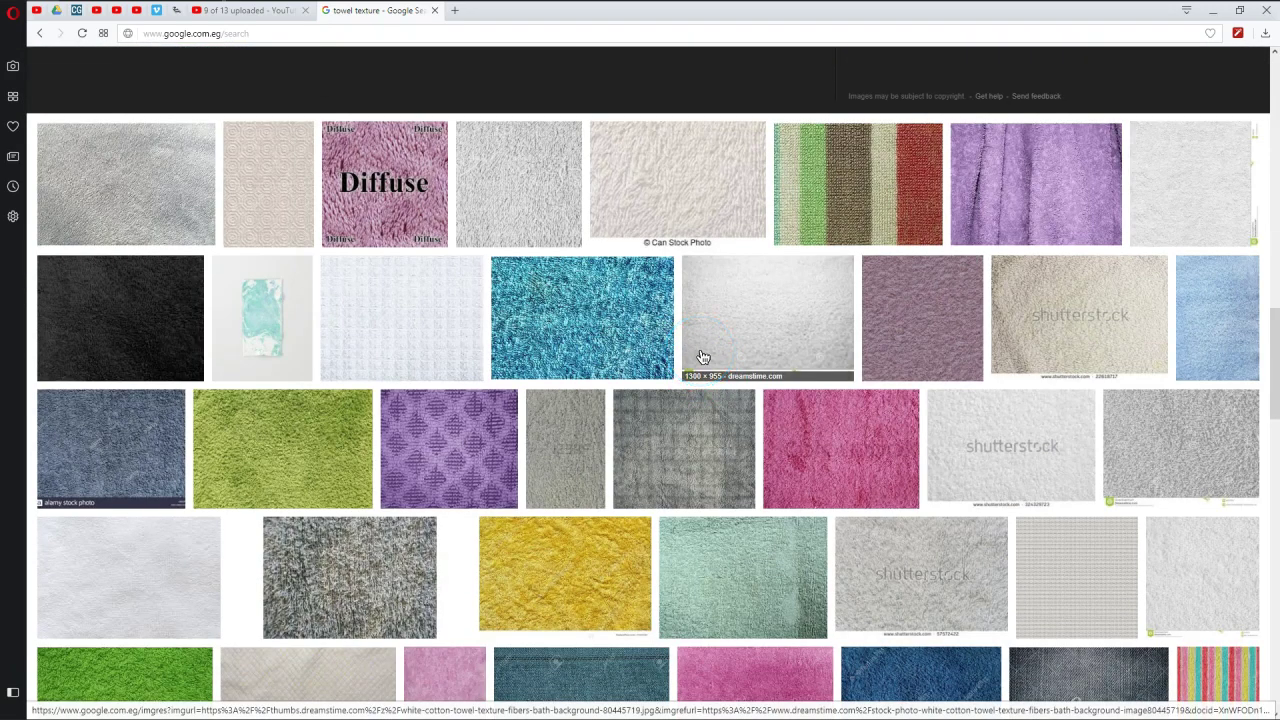
# Look further through the towel textures and preview the greyish-white old and dirty towel close-up from Colourbox
pyautogui.scroll(-2, 702, 357)
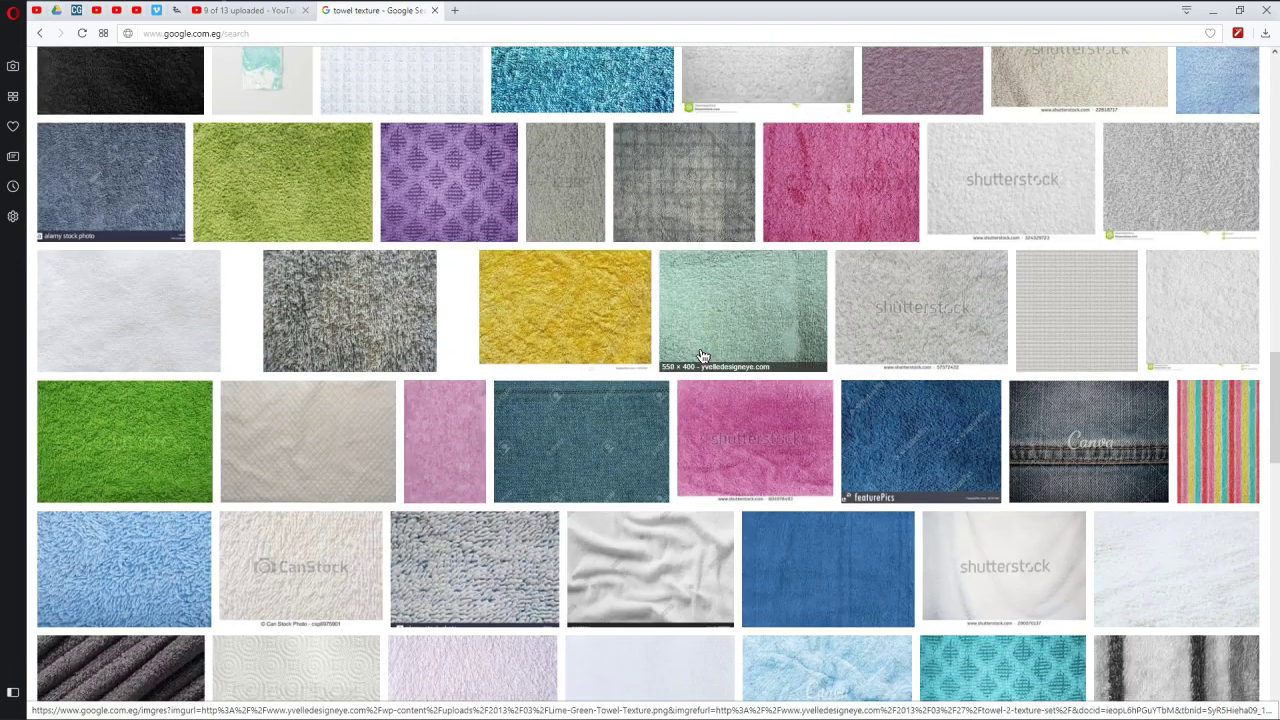
pyautogui.scroll(-4, 702, 357)
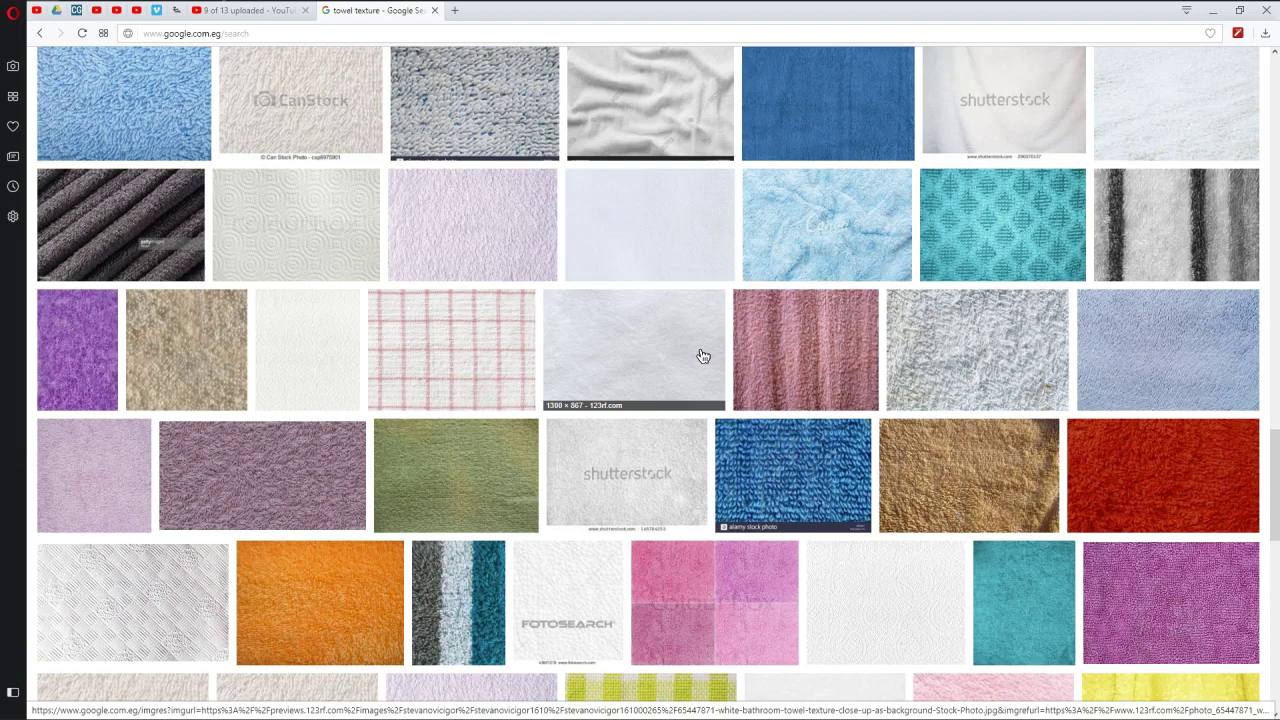
pyautogui.click(988, 334)
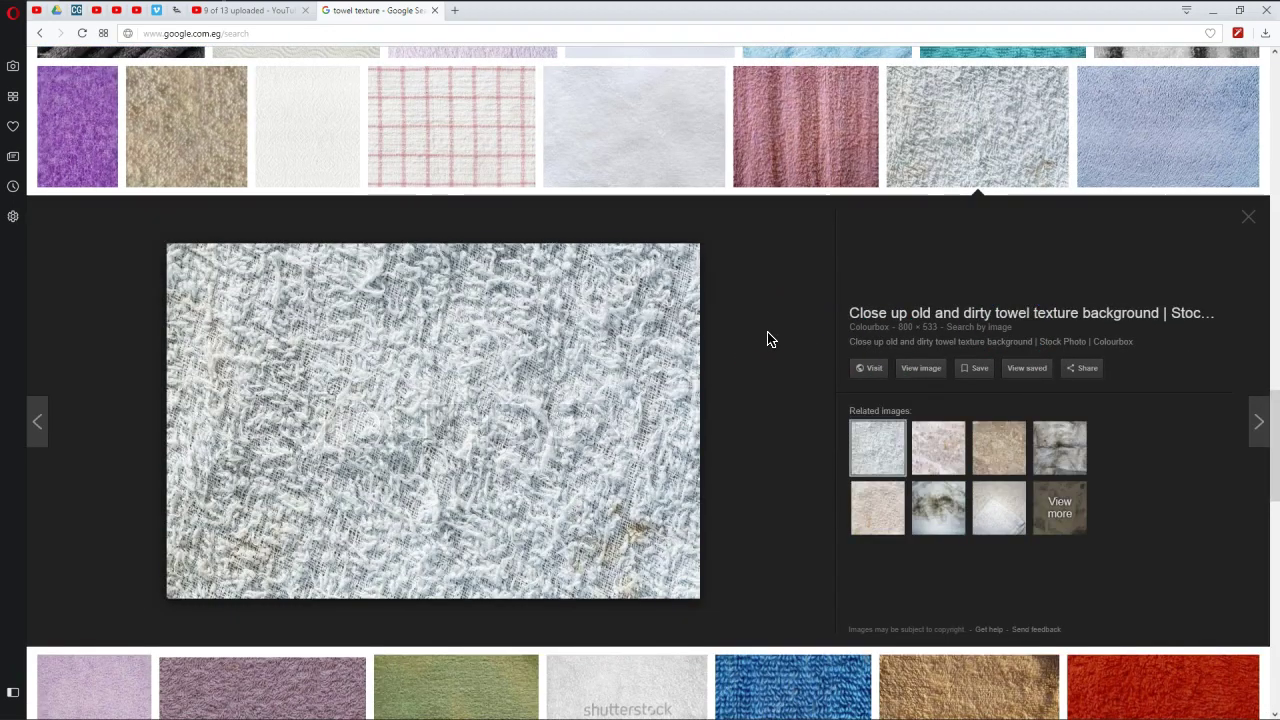
pyautogui.click(624, 382)
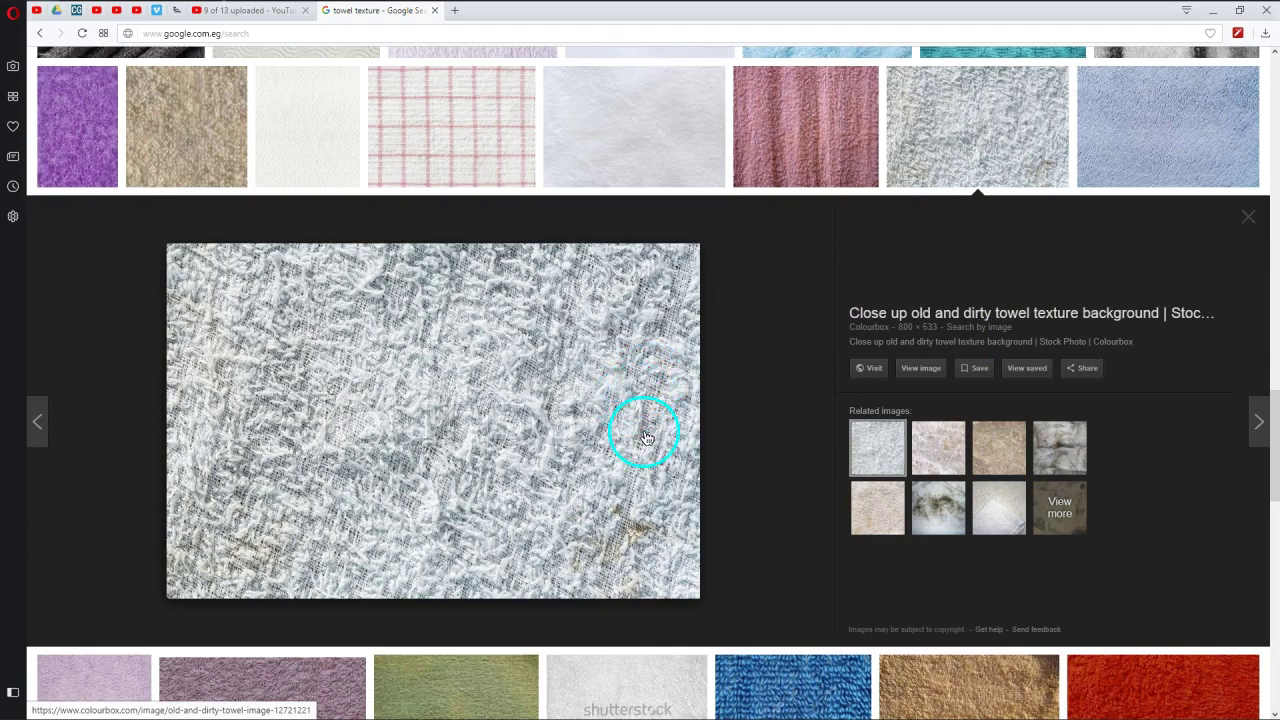
pyautogui.scroll(-4, 736, 332)
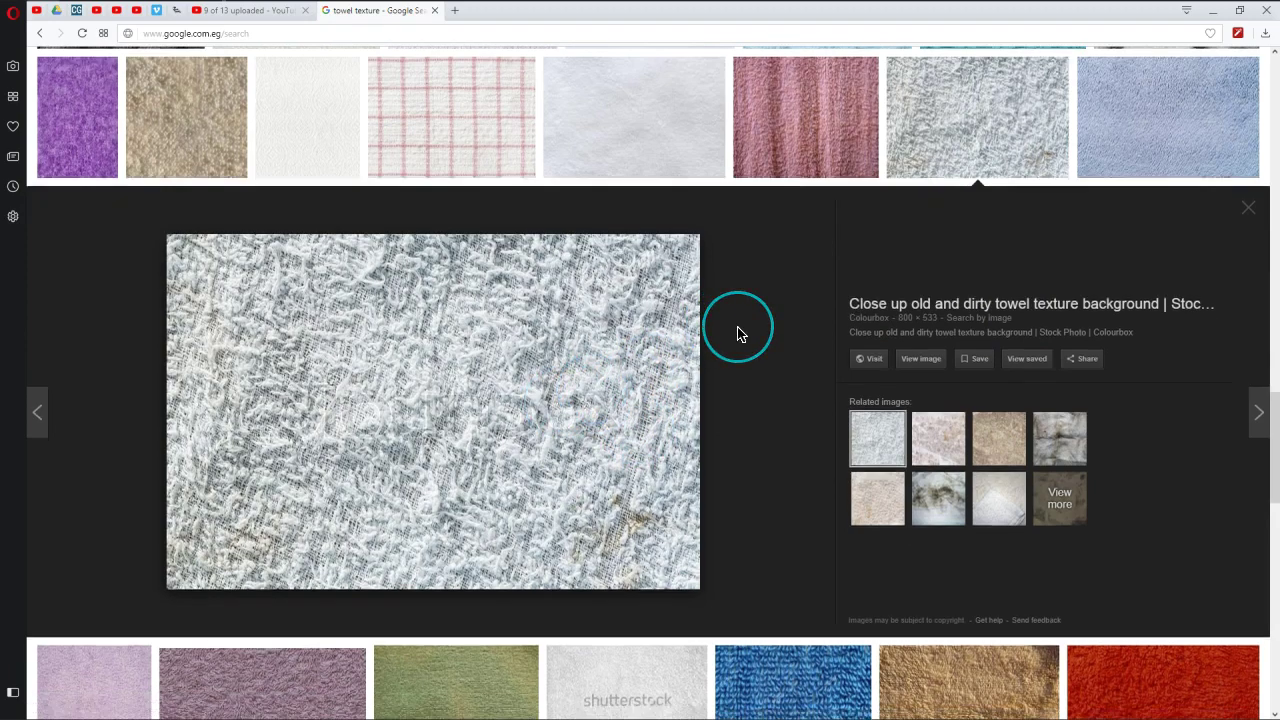
# Preview the pink ribbed Freepik towel texture and examine its details and related images
pyautogui.scroll(5, 737, 333)
pyautogui.click(815, 222)
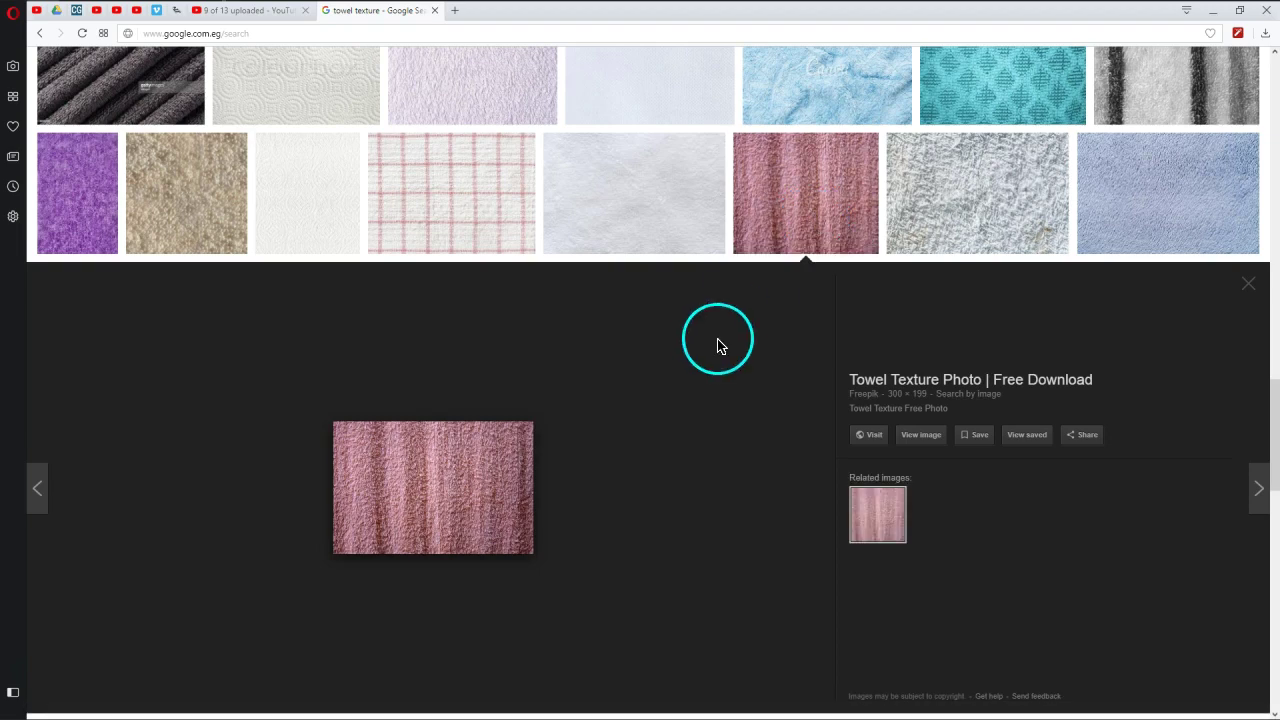
pyautogui.scroll(-3, 716, 347)
pyautogui.scroll(1, 716, 353)
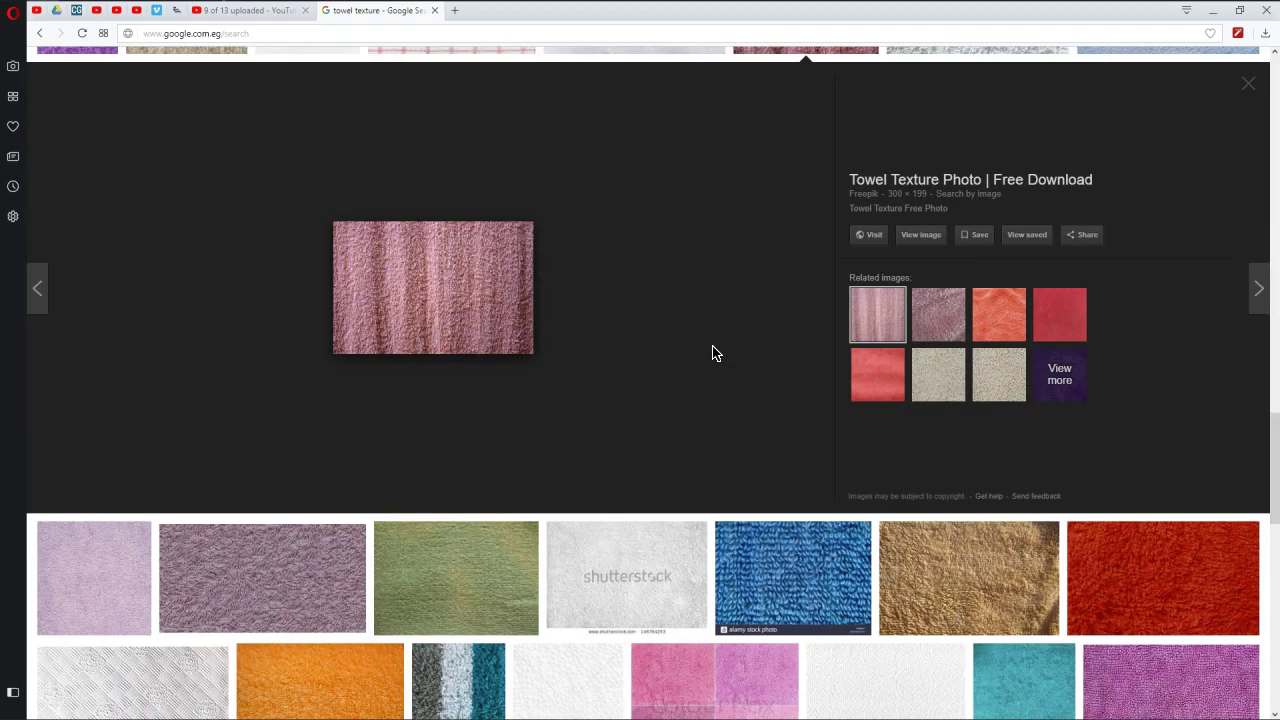
pyautogui.scroll(1, 716, 353)
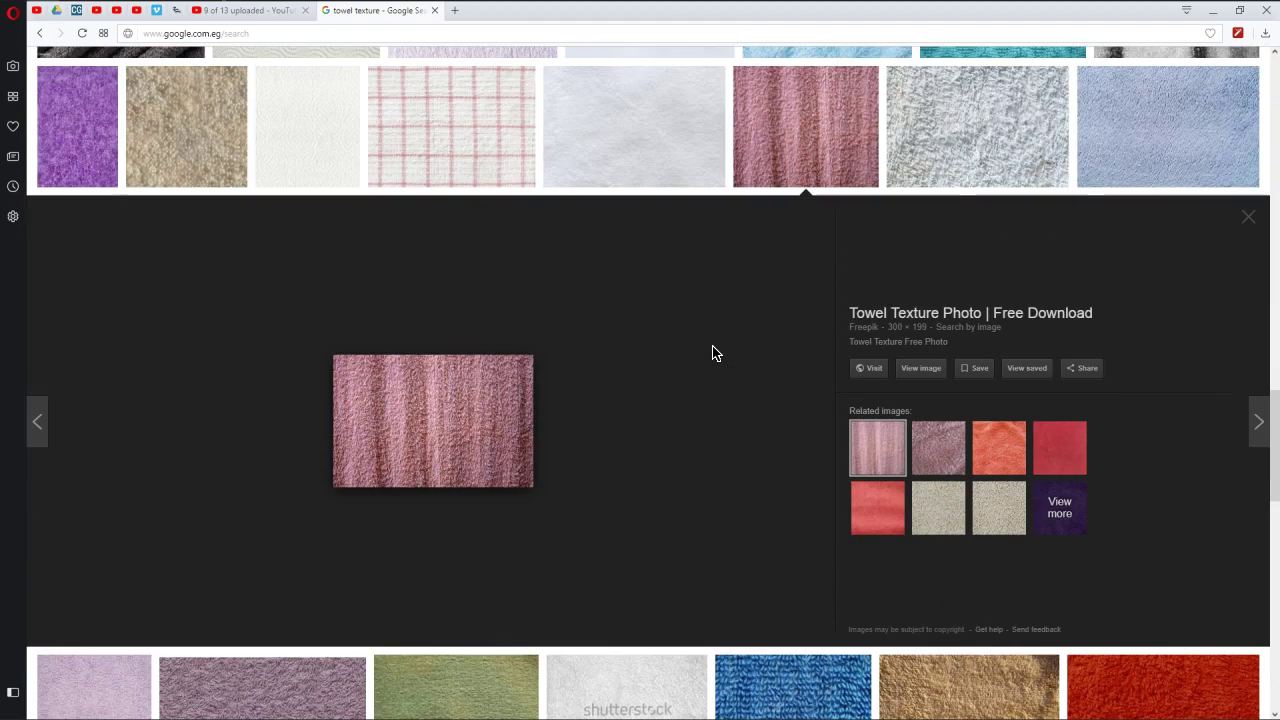
# Look through more towel textures and select the dark grey towel image for a closer look
pyautogui.scroll(-1, 716, 353)
pyautogui.scroll(-2, 714, 353)
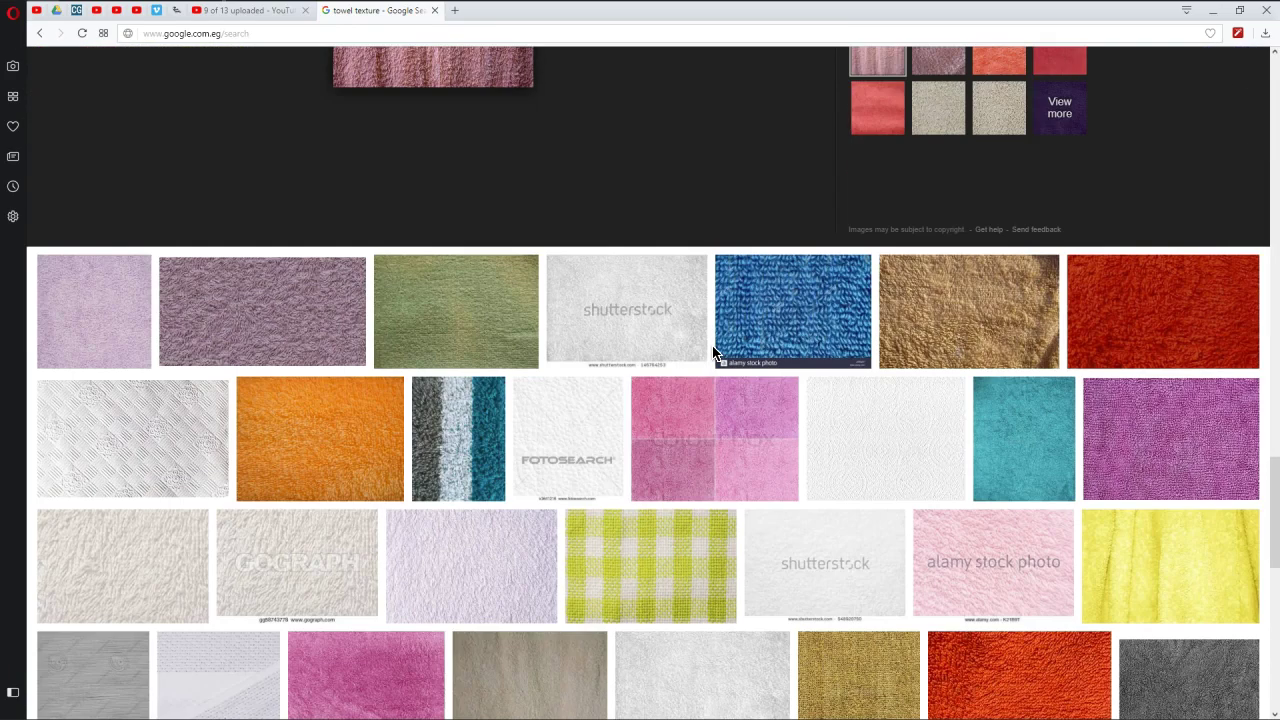
pyautogui.scroll(-2, 714, 353)
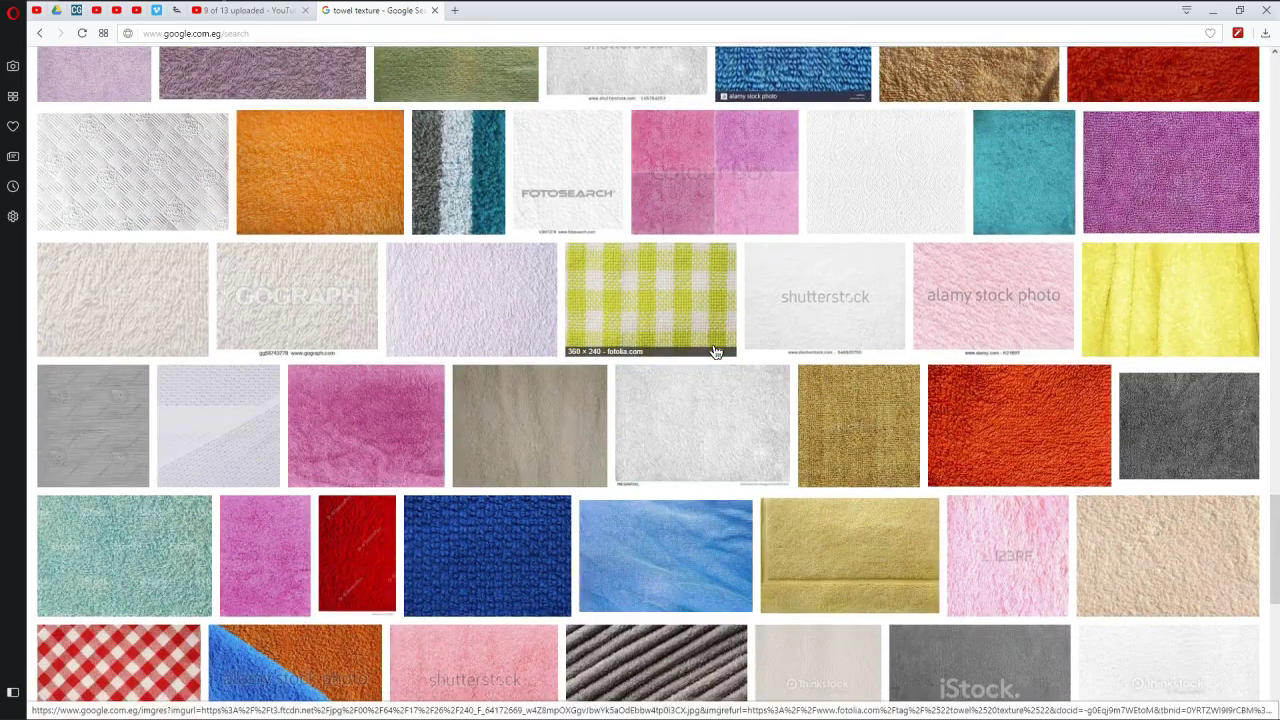
pyautogui.click(1220, 425)
pyautogui.scroll(-1, 1080, 415)
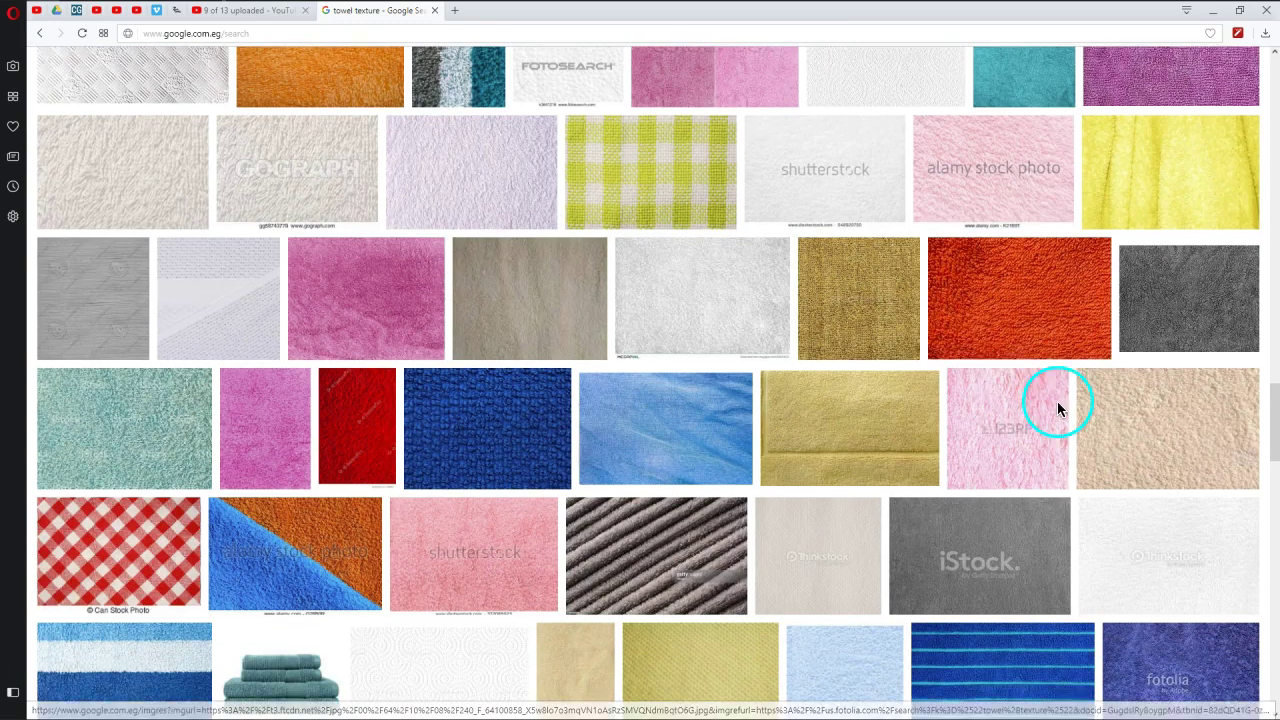
# Examine the towel texture image results, enlarging the gray and blue towel fabric photos to study their pile
pyautogui.scroll(-2, 414, 314)
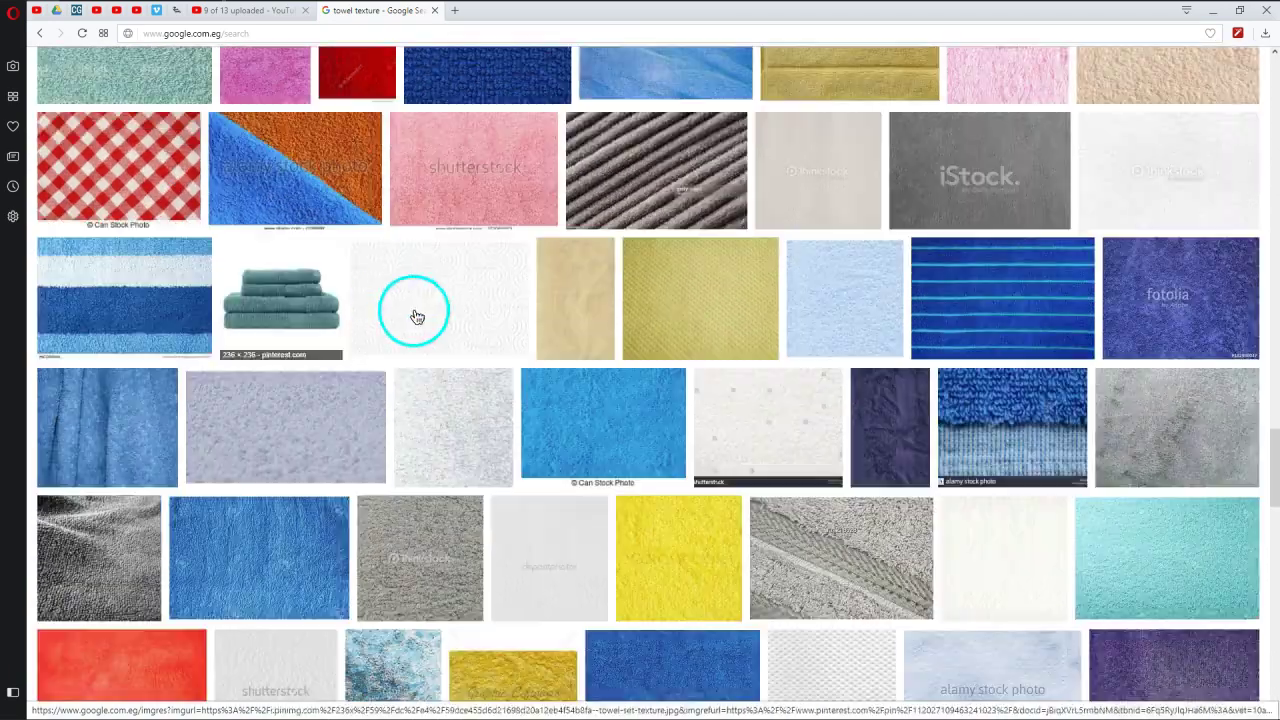
pyautogui.scroll(-2, 428, 294)
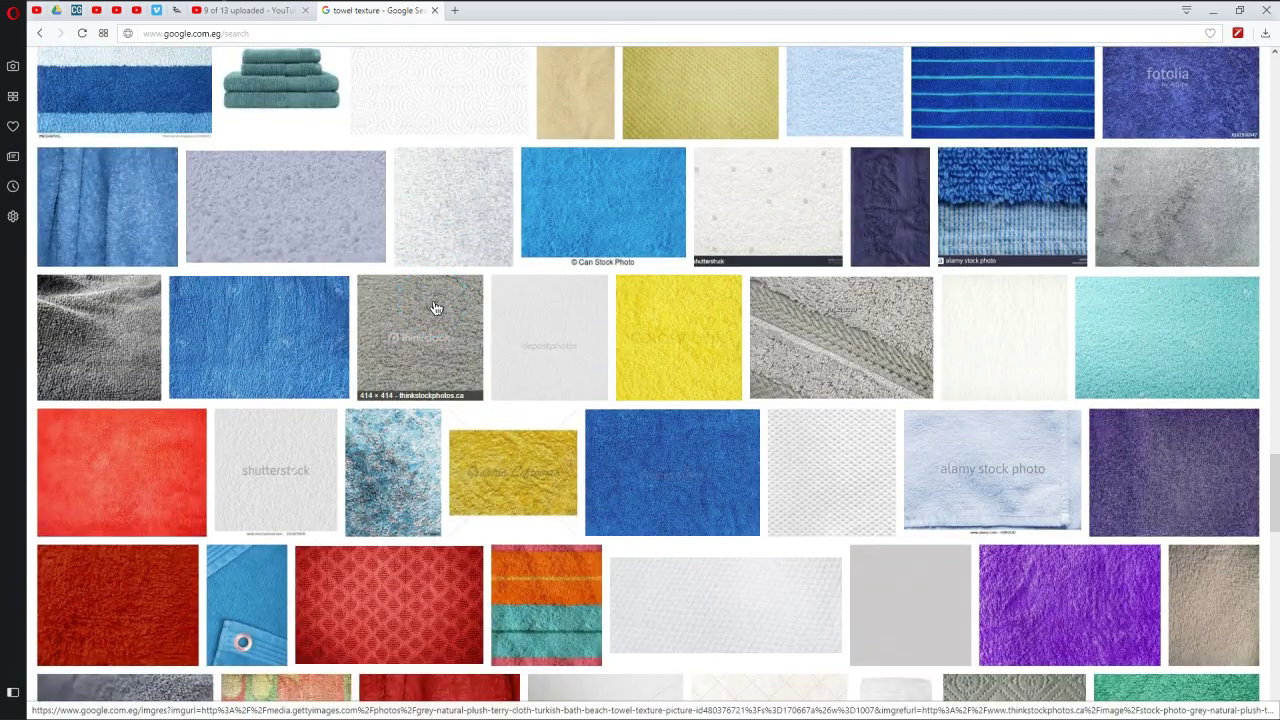
pyautogui.click(1157, 206)
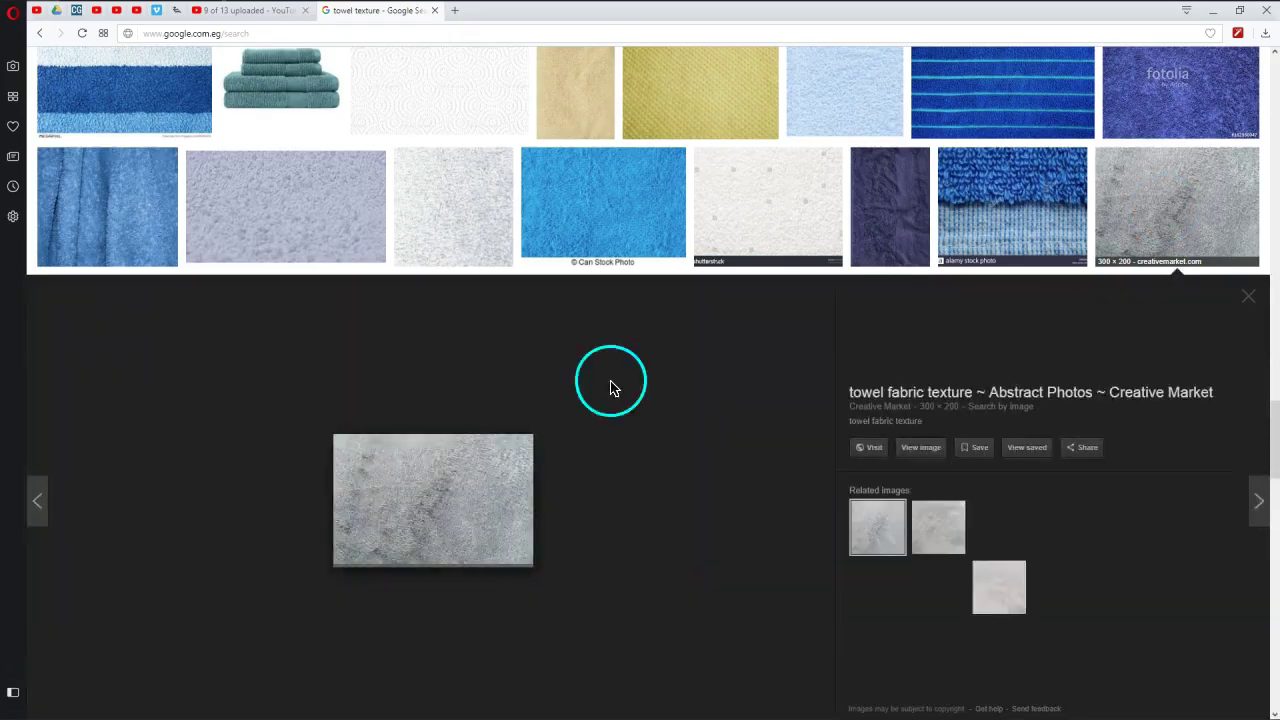
pyautogui.scroll(-10, 554, 400)
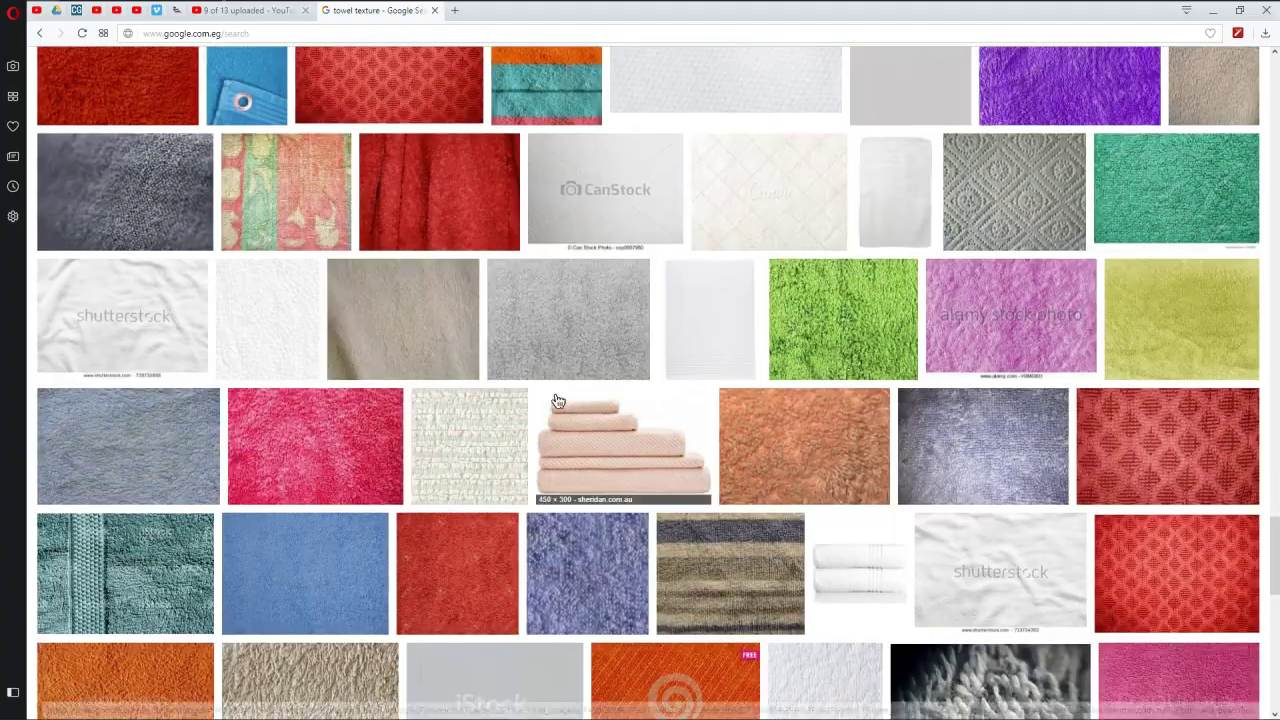
pyautogui.scroll(-2, 558, 400)
pyautogui.click(144, 281)
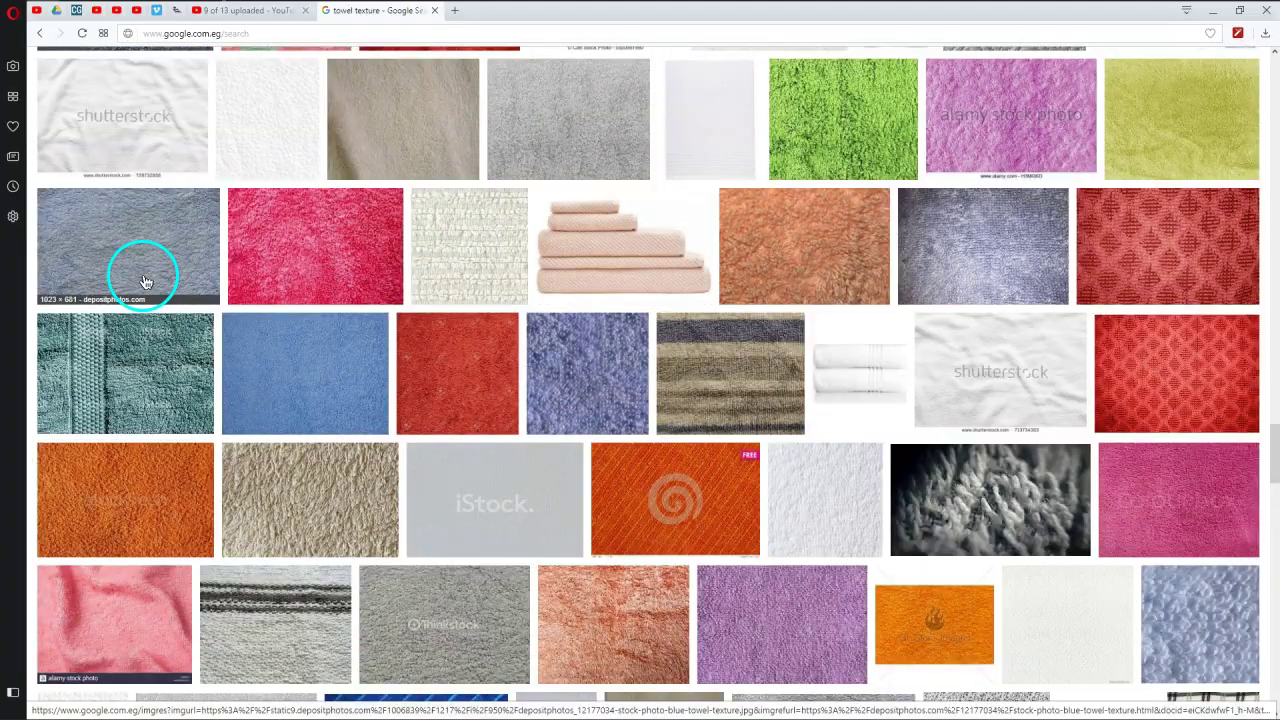
pyautogui.click(165, 268)
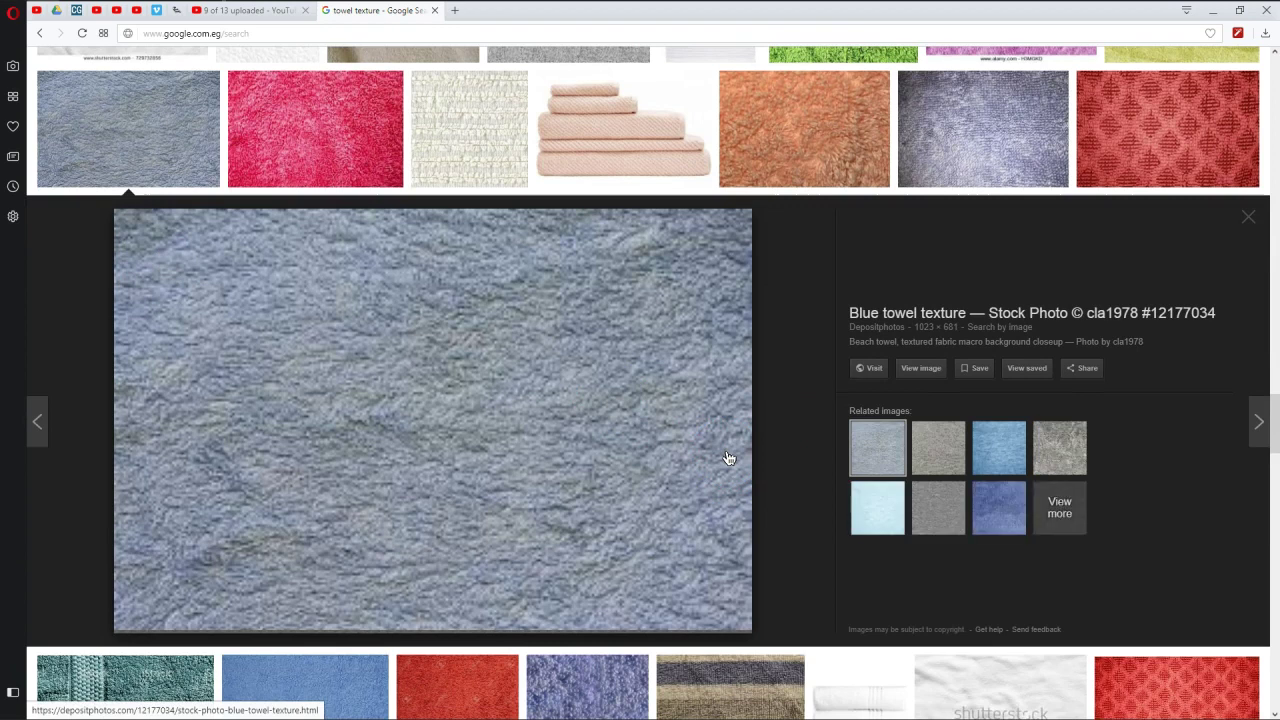
pyautogui.click(925, 463)
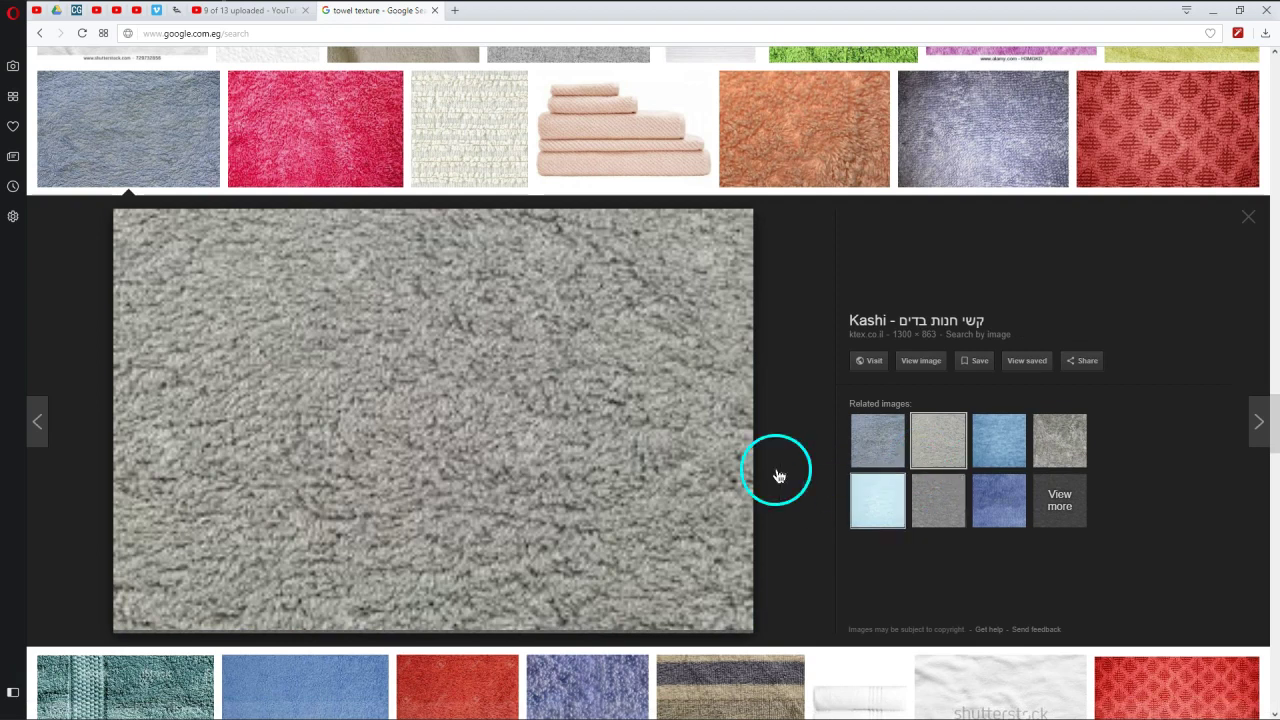
pyautogui.click(636, 437)
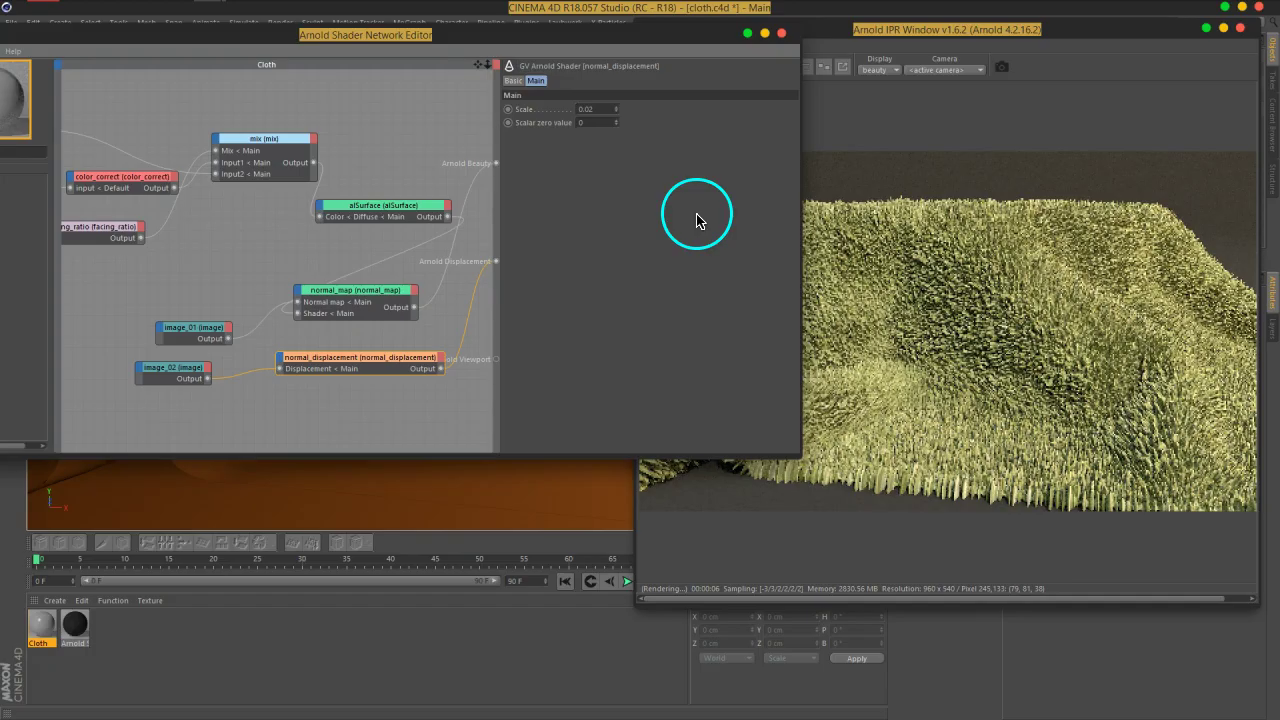
# Set the Scale of the Cloth material's normal_displacement node to 0.05
pyautogui.moveTo(691, 34); pyautogui.dragTo(646, 42)
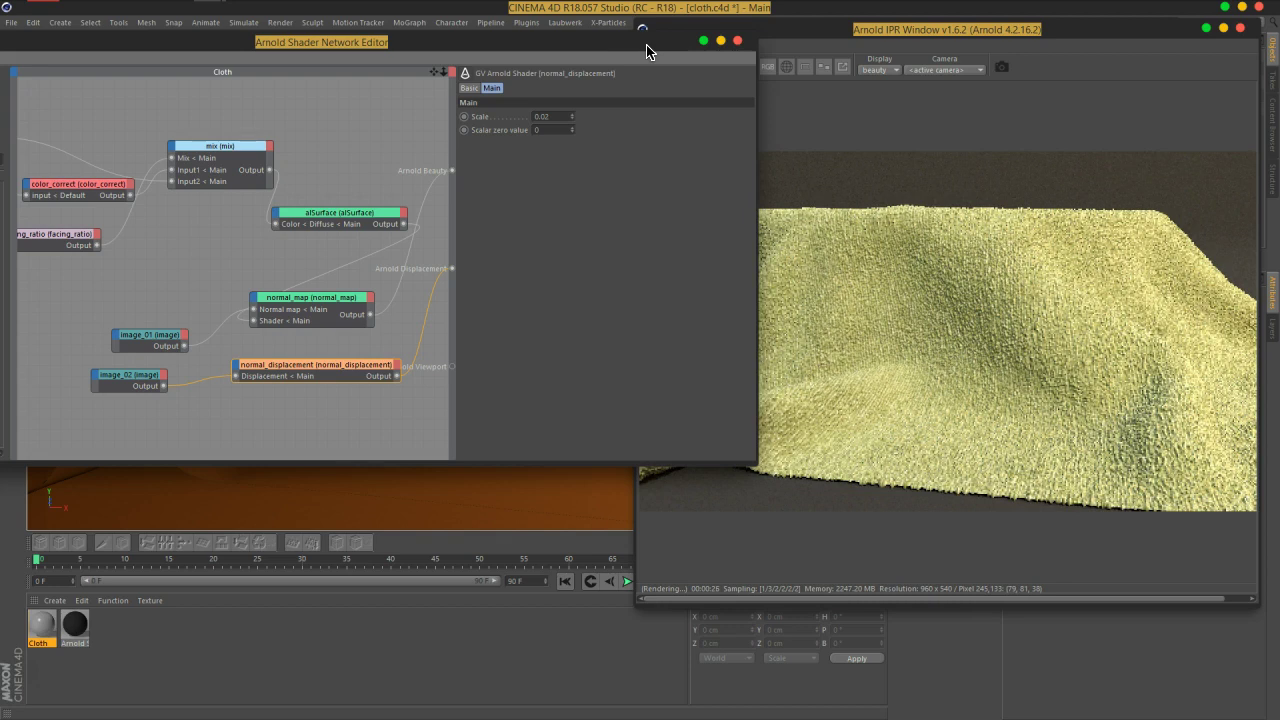
pyautogui.click(563, 149)
pyautogui.click(563, 118)
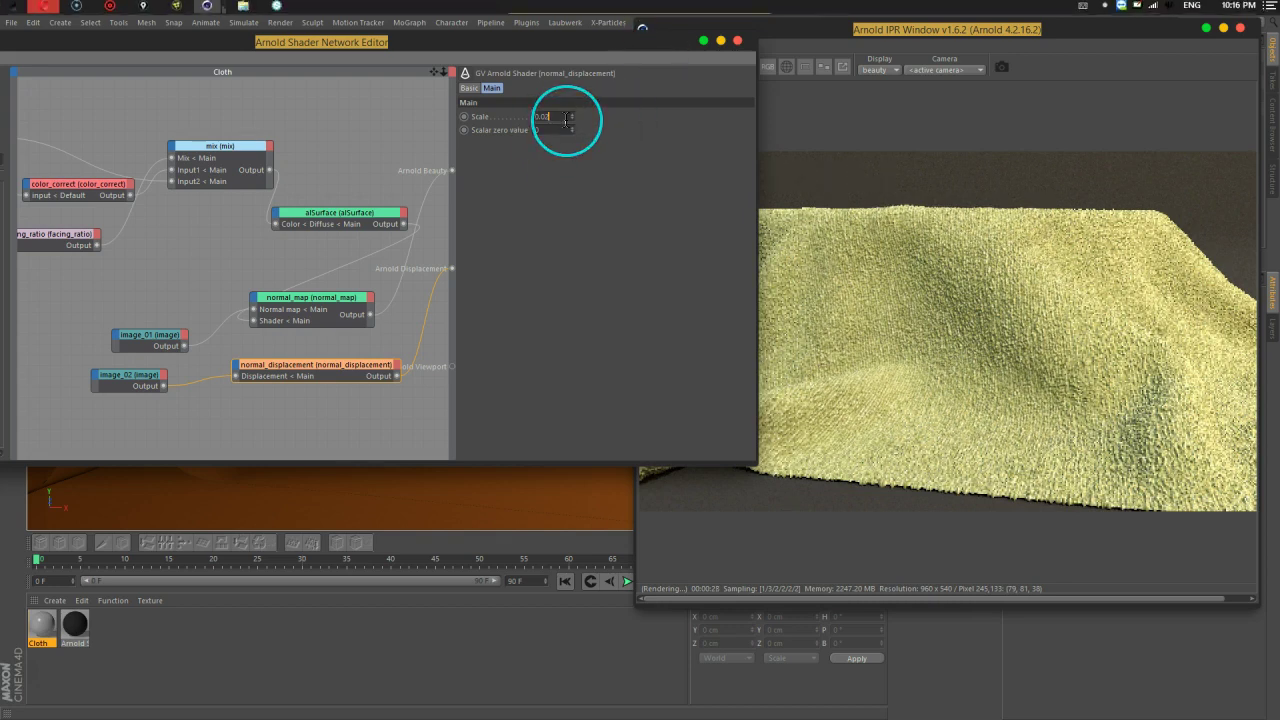
pyautogui.write('0.05')
pyautogui.press('Return')
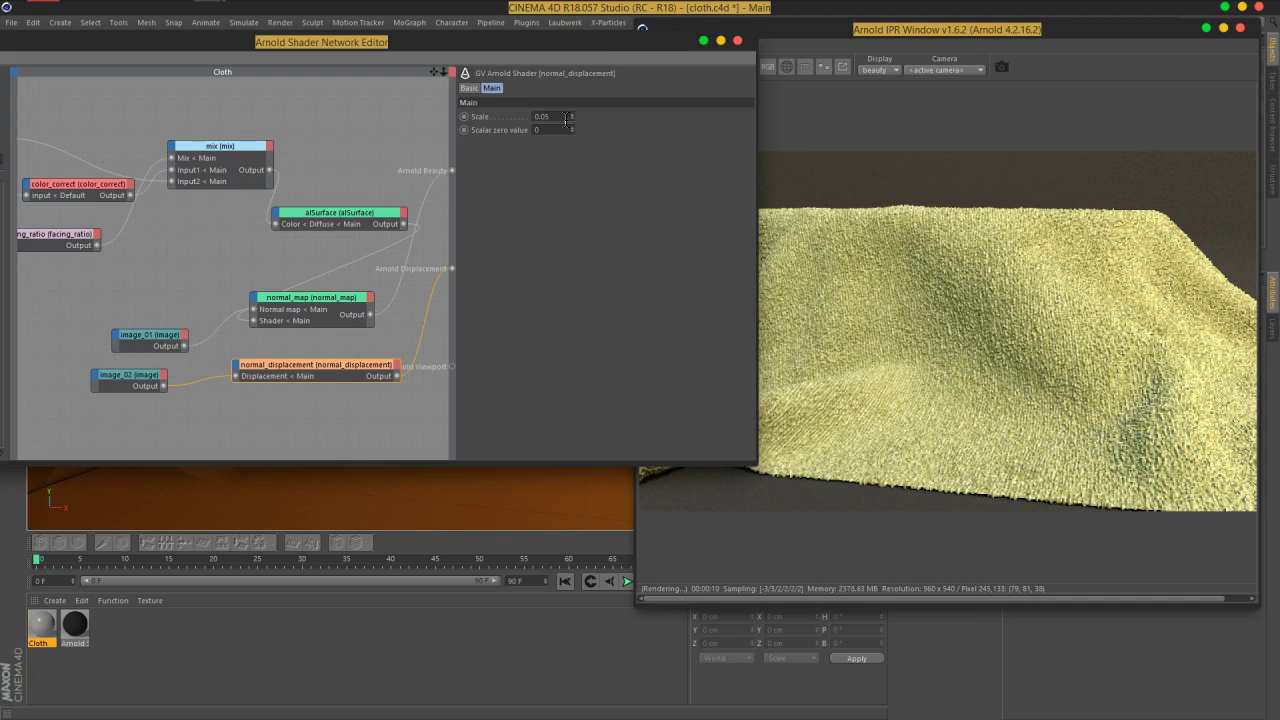
# Frame the cloth more closely and arrange the network editor beside the IPR render to examine the displaced surface
pyautogui.click(466, 494)
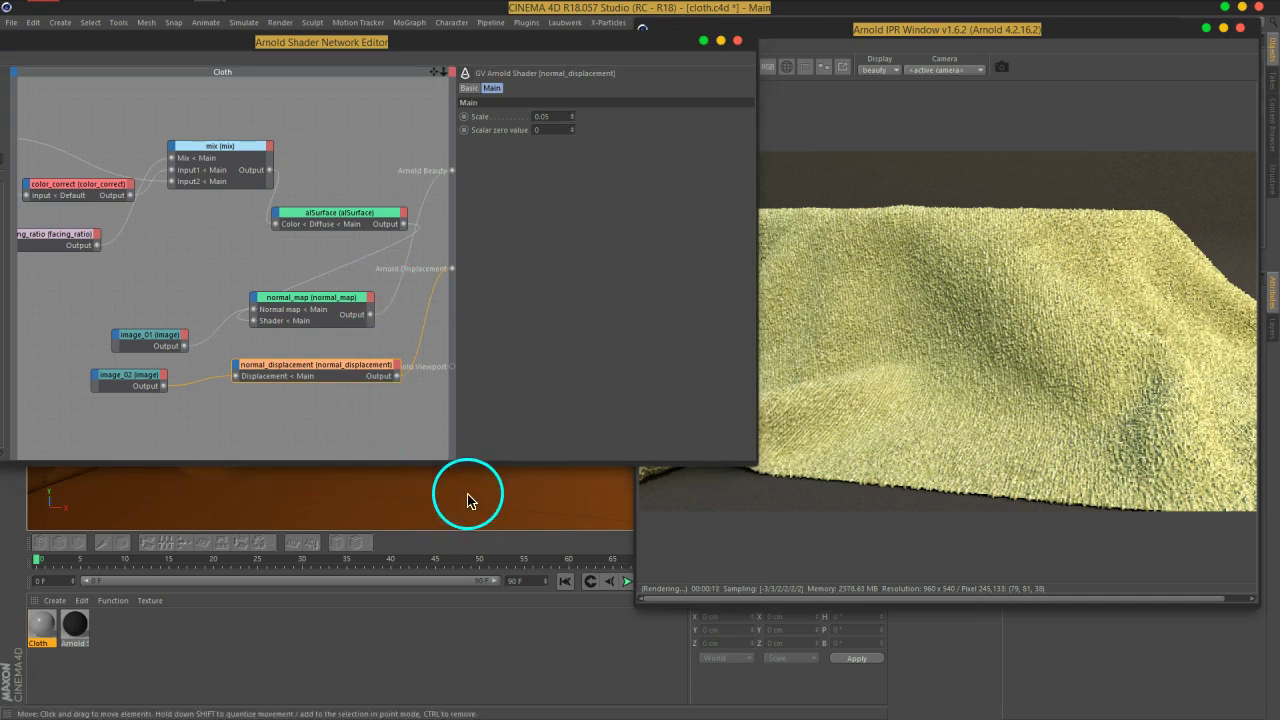
pyautogui.scroll(-5, 470, 512)
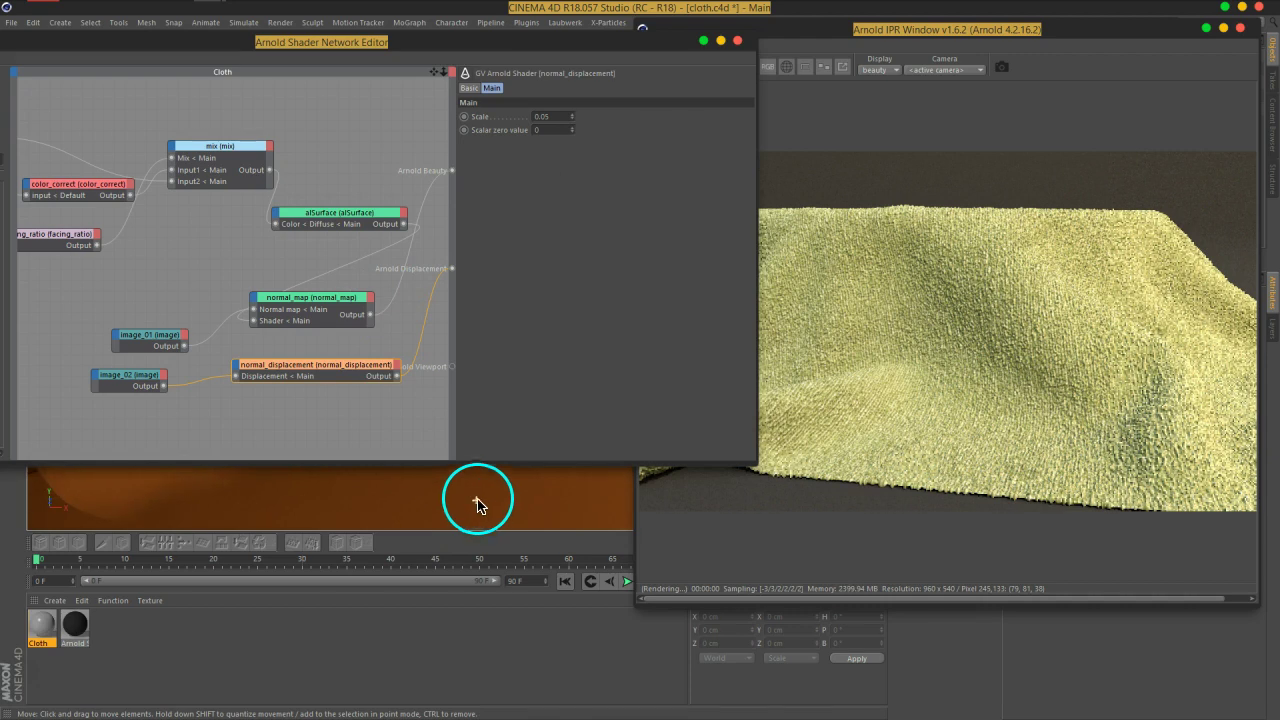
pyautogui.moveTo(502, 45); pyautogui.dragTo(612, 111)
pyautogui.moveTo(392, 114); pyautogui.dragTo(1279, 400)
pyautogui.keyDown('alt'); pyautogui.moveTo(447, 303); pyautogui.dragTo(414, 314); pyautogui.keyUp('alt')
pyautogui.moveTo(908, 32)
pyautogui.mouseDown()
pyautogui.moveTo(223, 263)
pyautogui.moveTo(884, 32)
pyautogui.mouseUp()
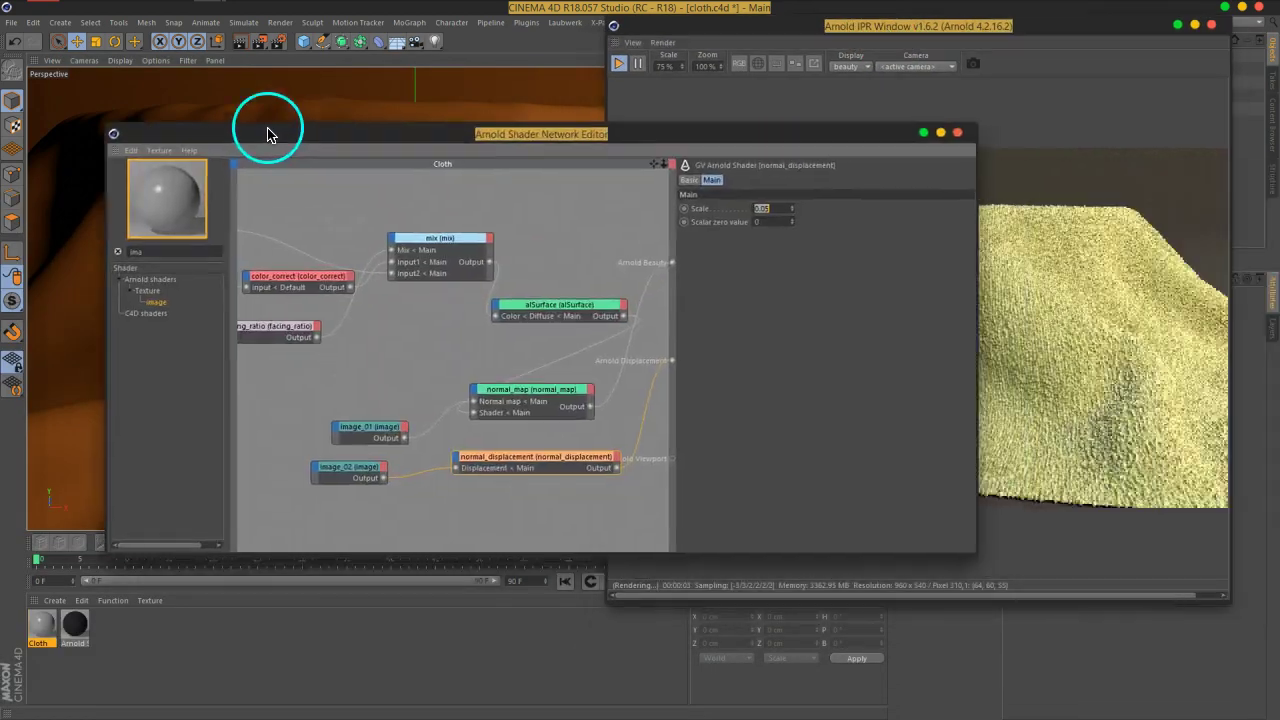
pyautogui.moveTo(266, 134); pyautogui.dragTo(77, 51)
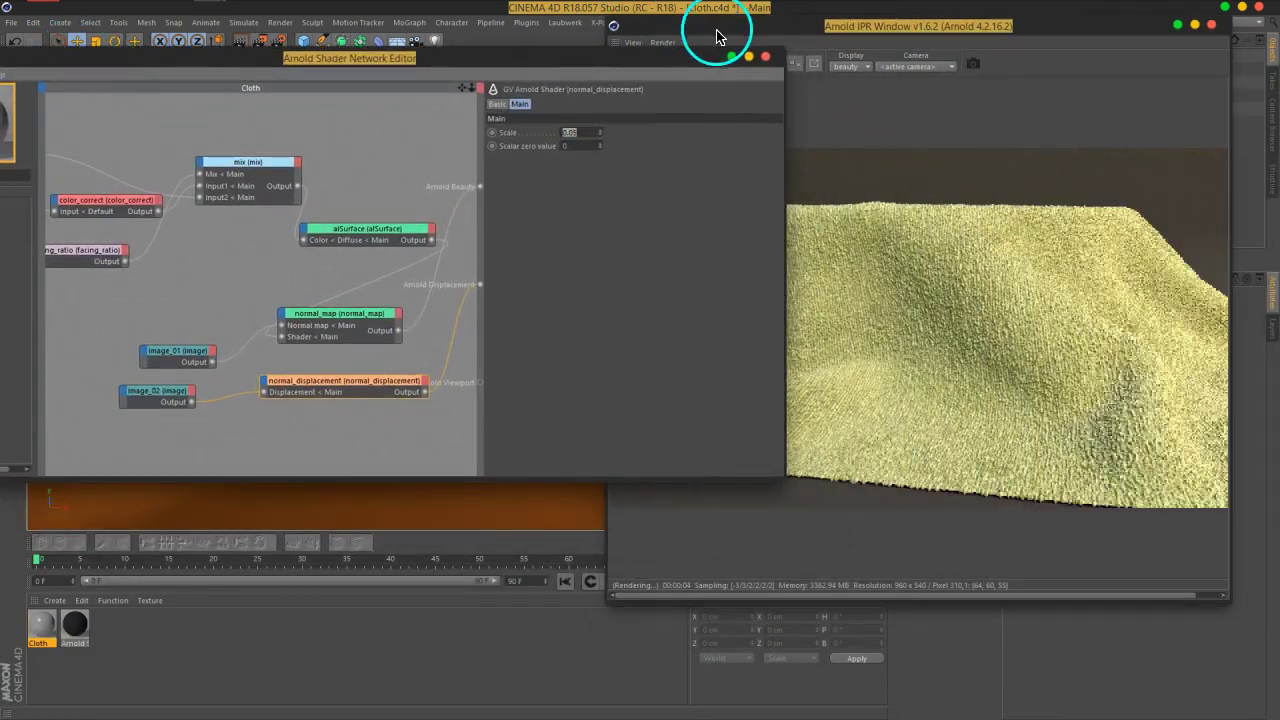
pyautogui.click(783, 36)
pyautogui.moveTo(571, 63); pyautogui.dragTo(444, 57)
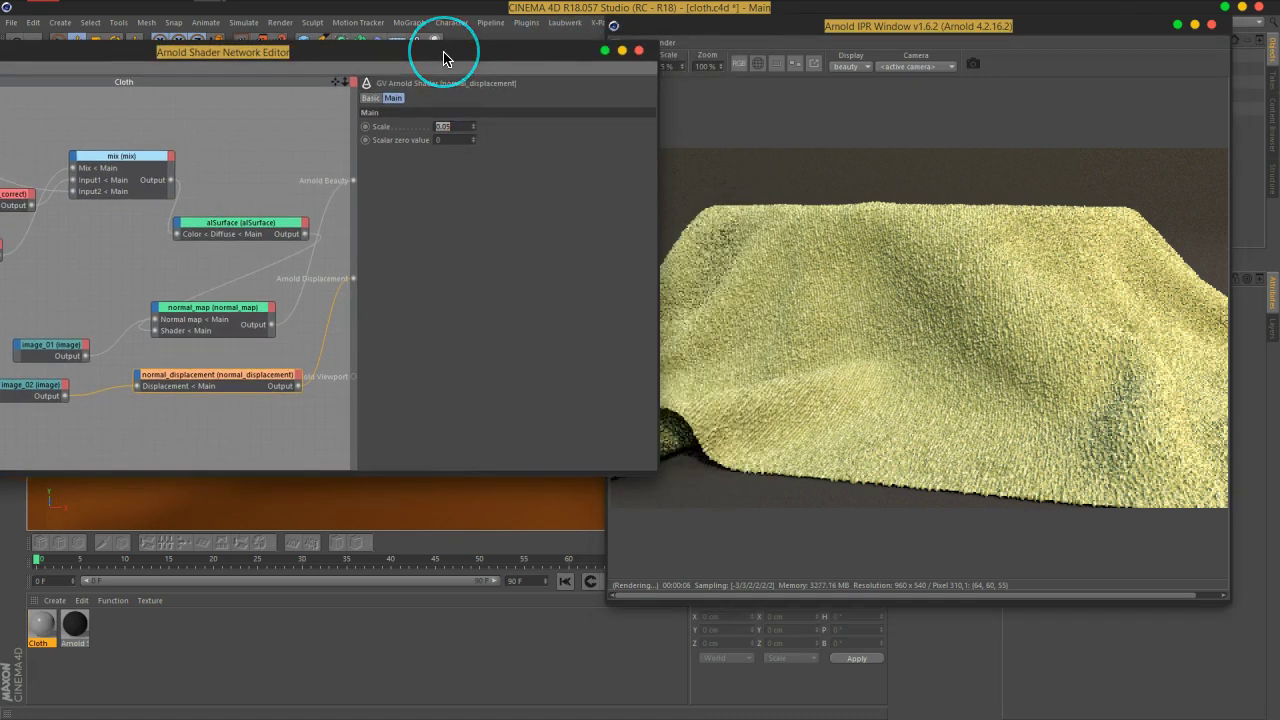
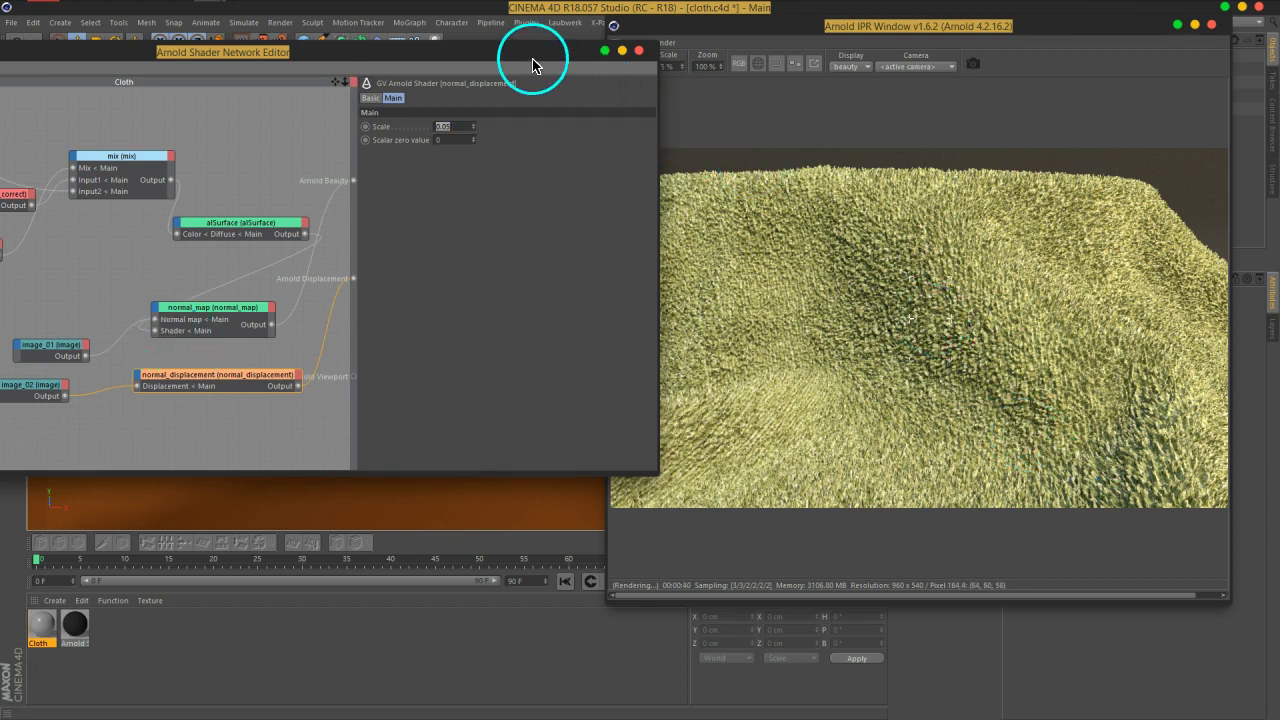
# Close the Cloth network, create a new Arnold Shader Network material, and assign it to the cloth in the viewport
pyautogui.moveTo(535, 60); pyautogui.dragTo(794, 54)
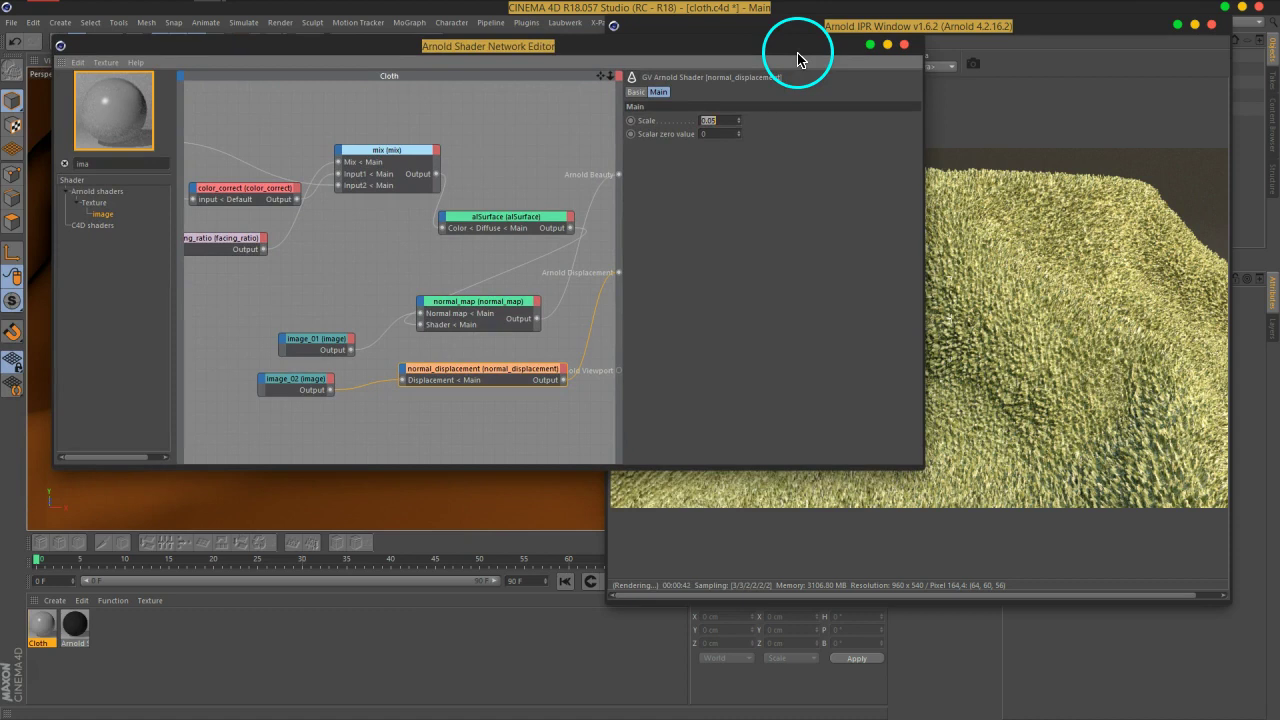
pyautogui.click(904, 45)
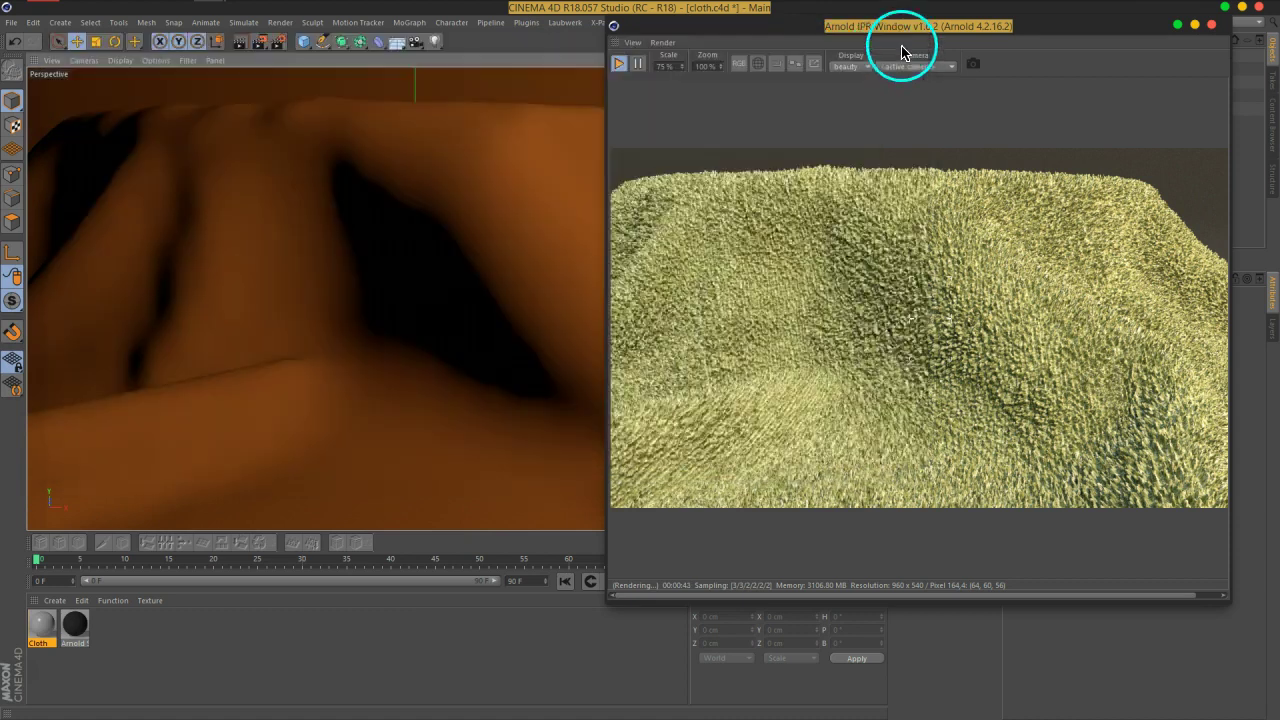
pyautogui.click(52, 600)
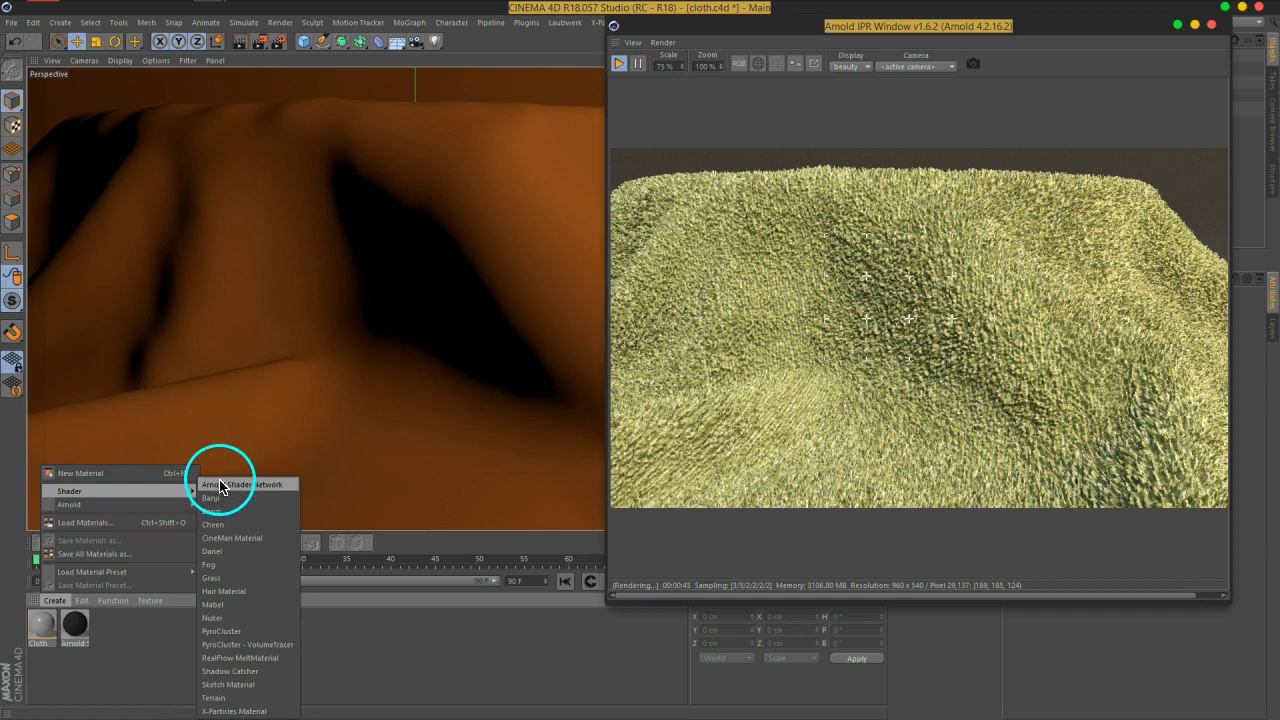
pyautogui.click(217, 487)
pyautogui.moveTo(42, 628); pyautogui.dragTo(329, 271)
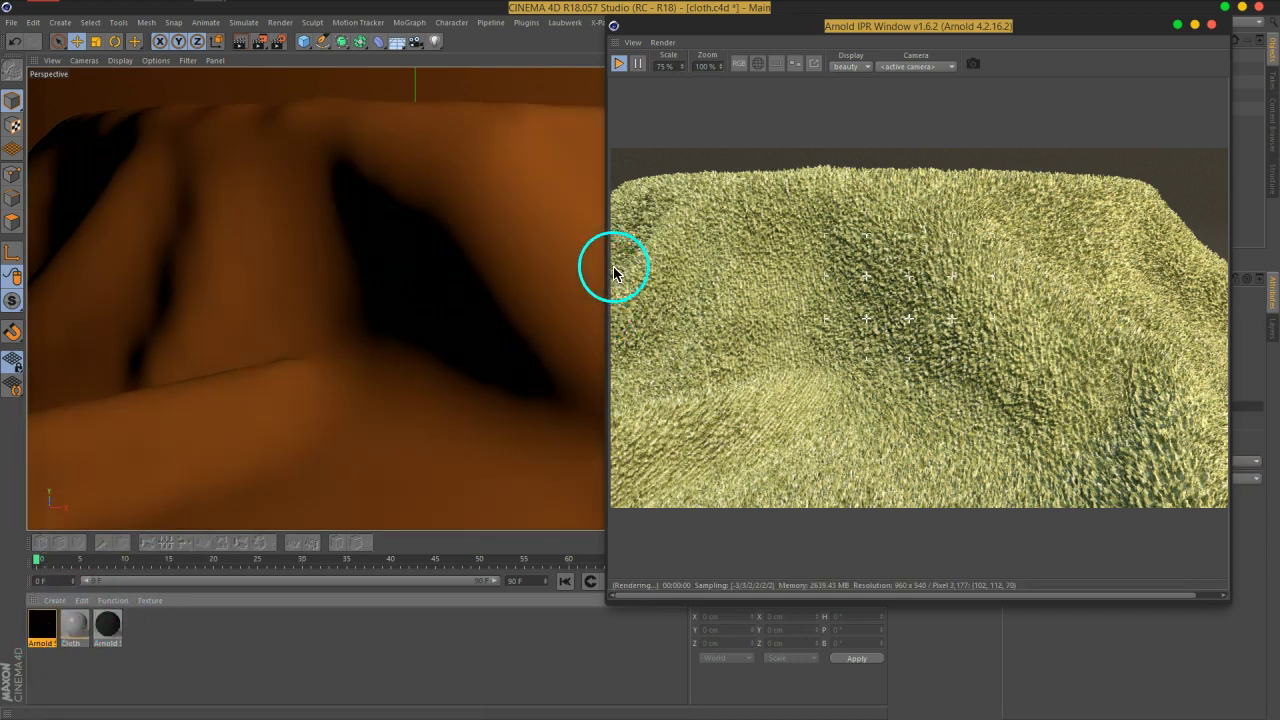
# Open the new material's shader network, add an alSurface shader, and connect its output to Arnold Beauty
pyautogui.doubleClick(42, 625)
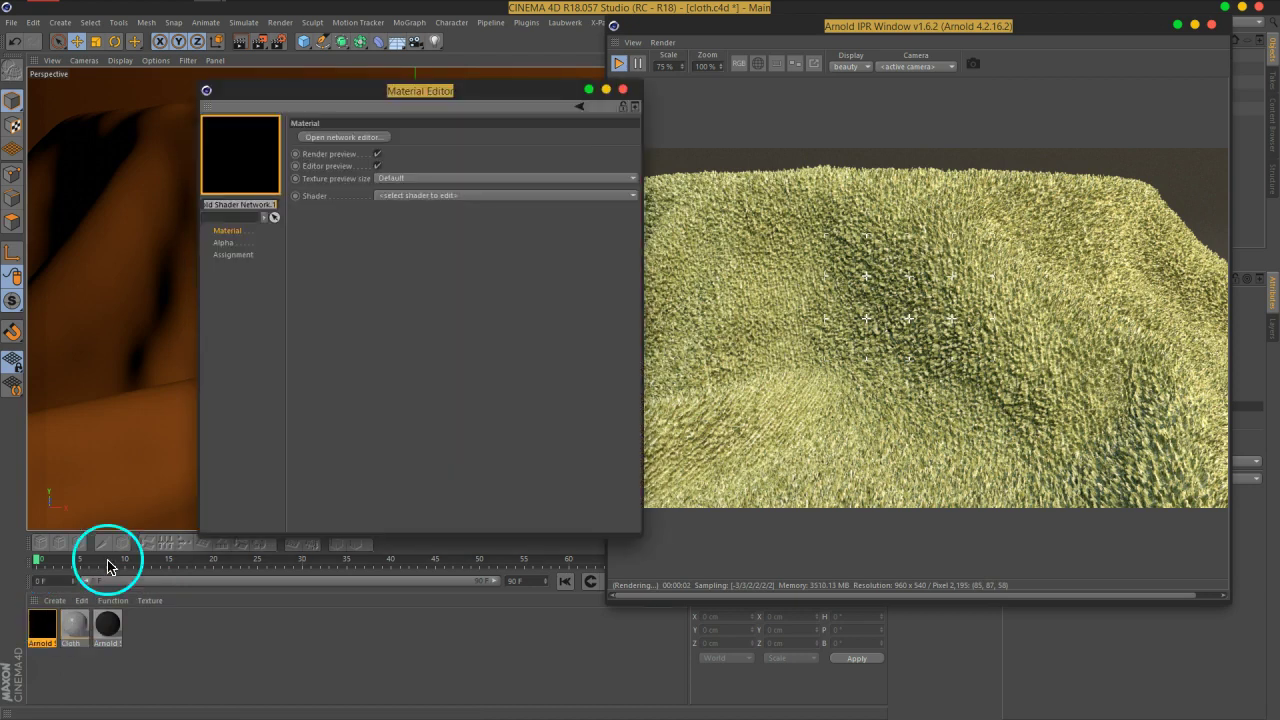
pyautogui.click(352, 138)
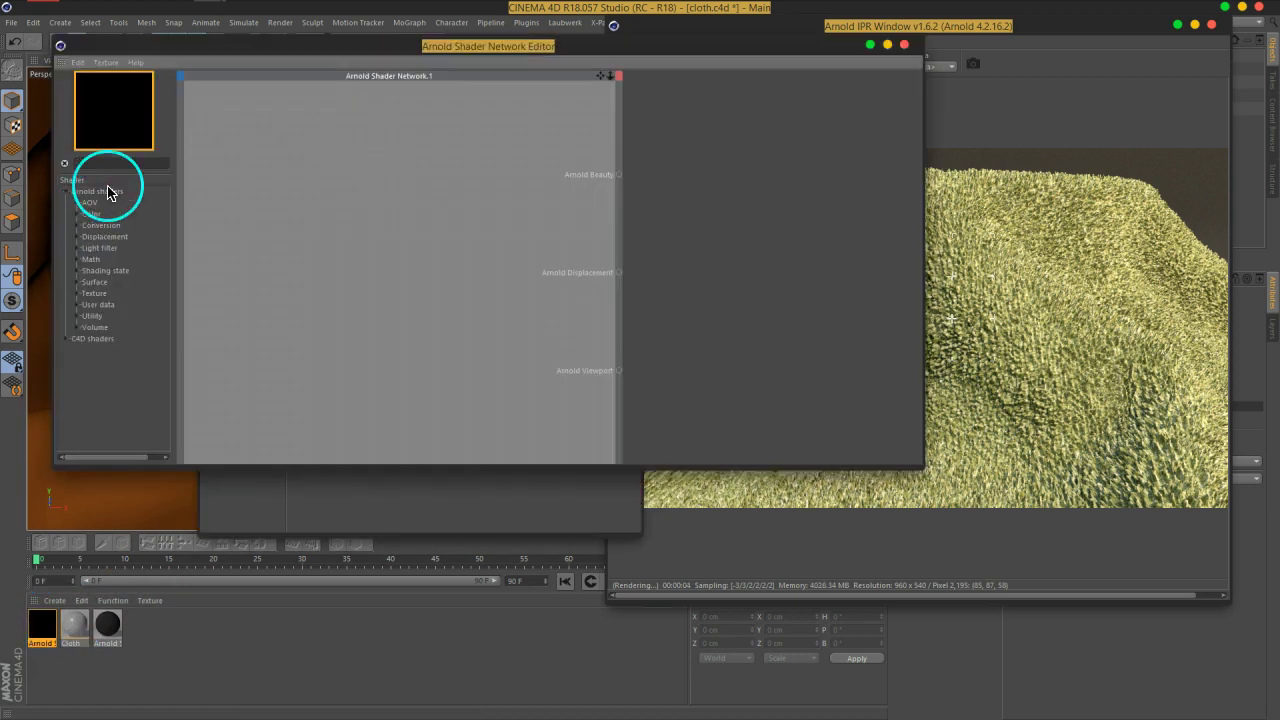
pyautogui.write('al')
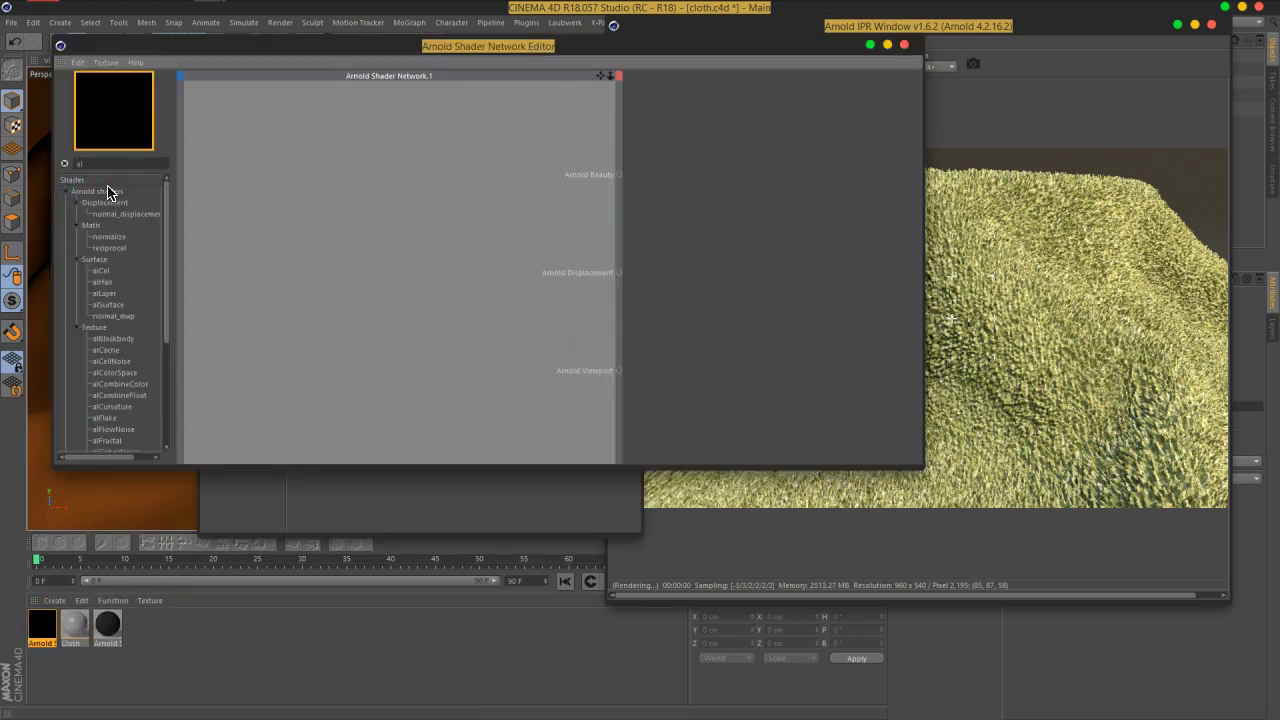
pyautogui.write('s')
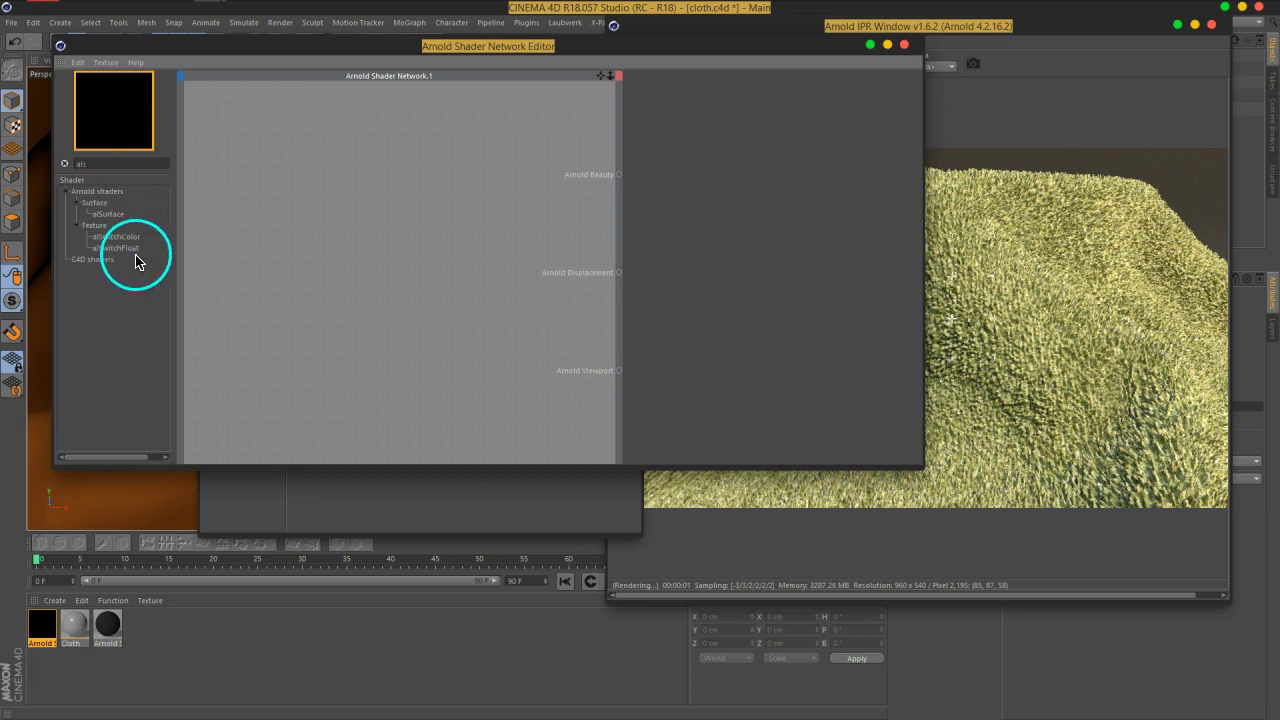
pyautogui.moveTo(115, 222); pyautogui.dragTo(394, 165)
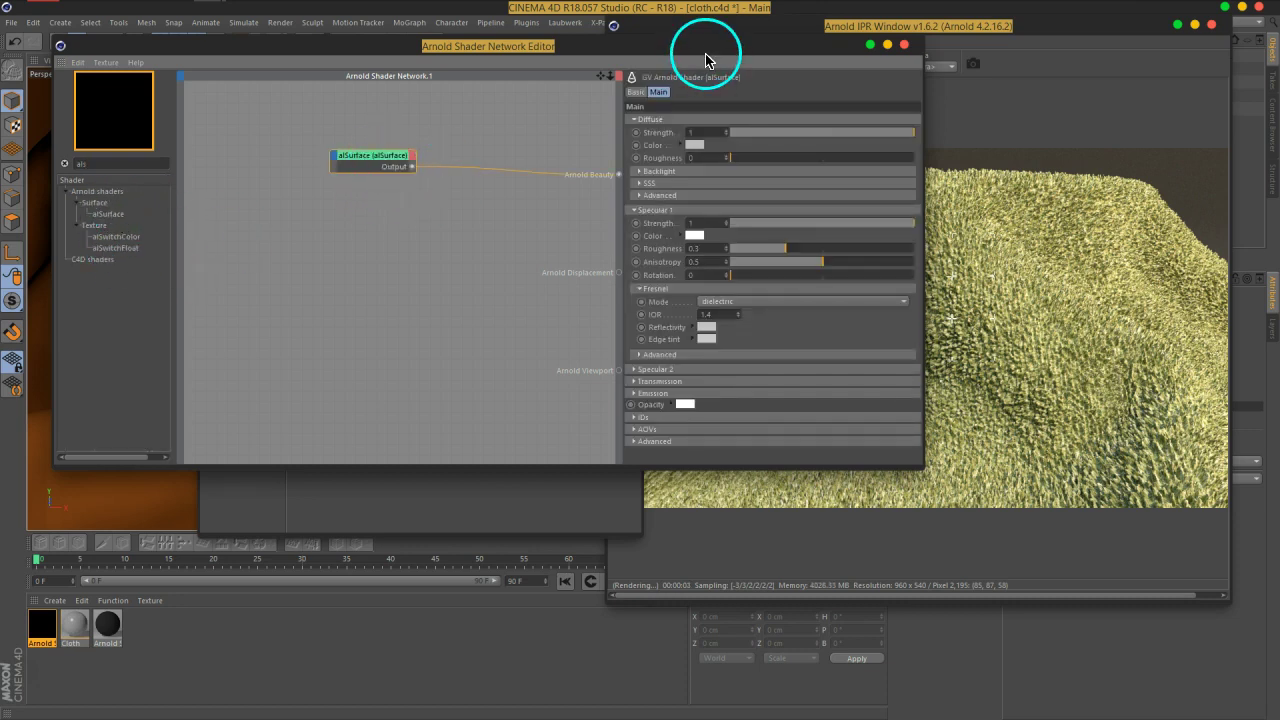
# Move the alSurface node closer to the Arnold Beauty output and arrange the network editor beside the IPR render
pyautogui.moveTo(709, 51); pyautogui.dragTo(440, 84)
pyautogui.click(621, 86)
pyautogui.moveTo(910, 25); pyautogui.dragTo(934, 16)
pyautogui.moveTo(404, 166); pyautogui.dragTo(558, 99)
pyautogui.moveTo(274, 200); pyautogui.dragTo(376, 204)
pyautogui.moveTo(449, 86); pyautogui.dragTo(516, 84)
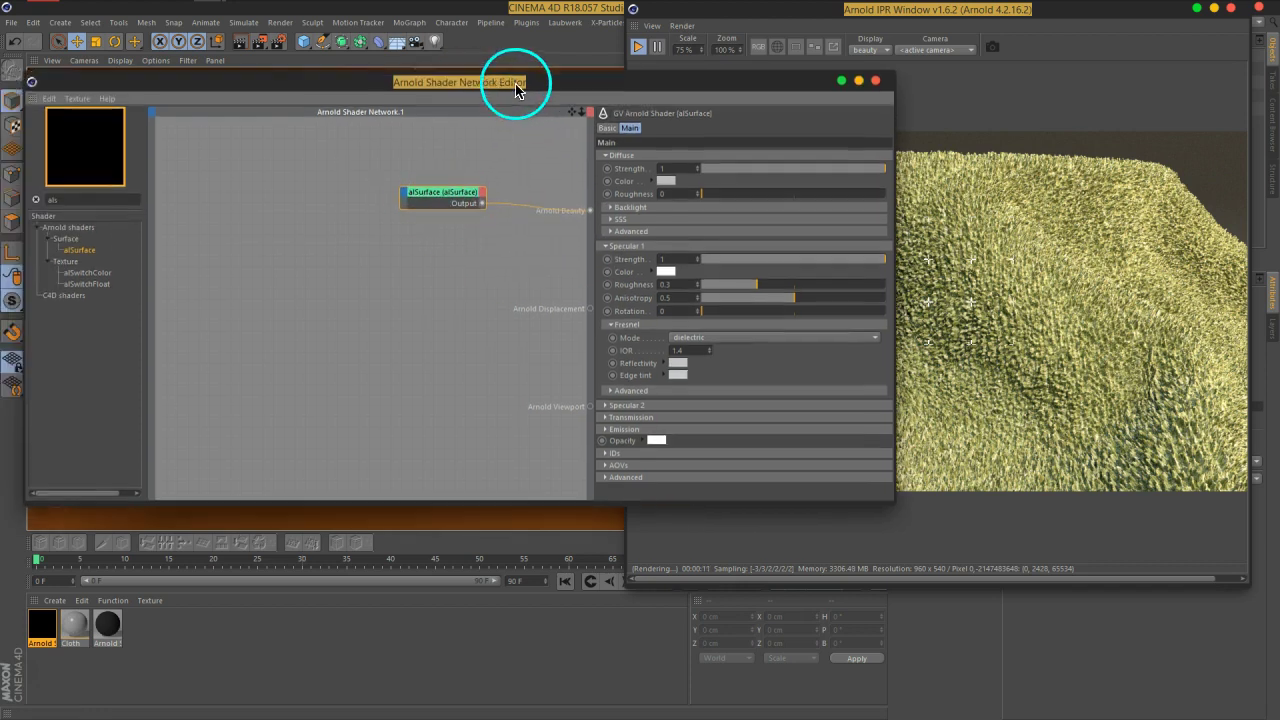
# Add an image texture node to the network and look through the Free-Seamless-Cotton-Textures-Pack 2_CGElves folder for its file
pyautogui.click(73, 198)
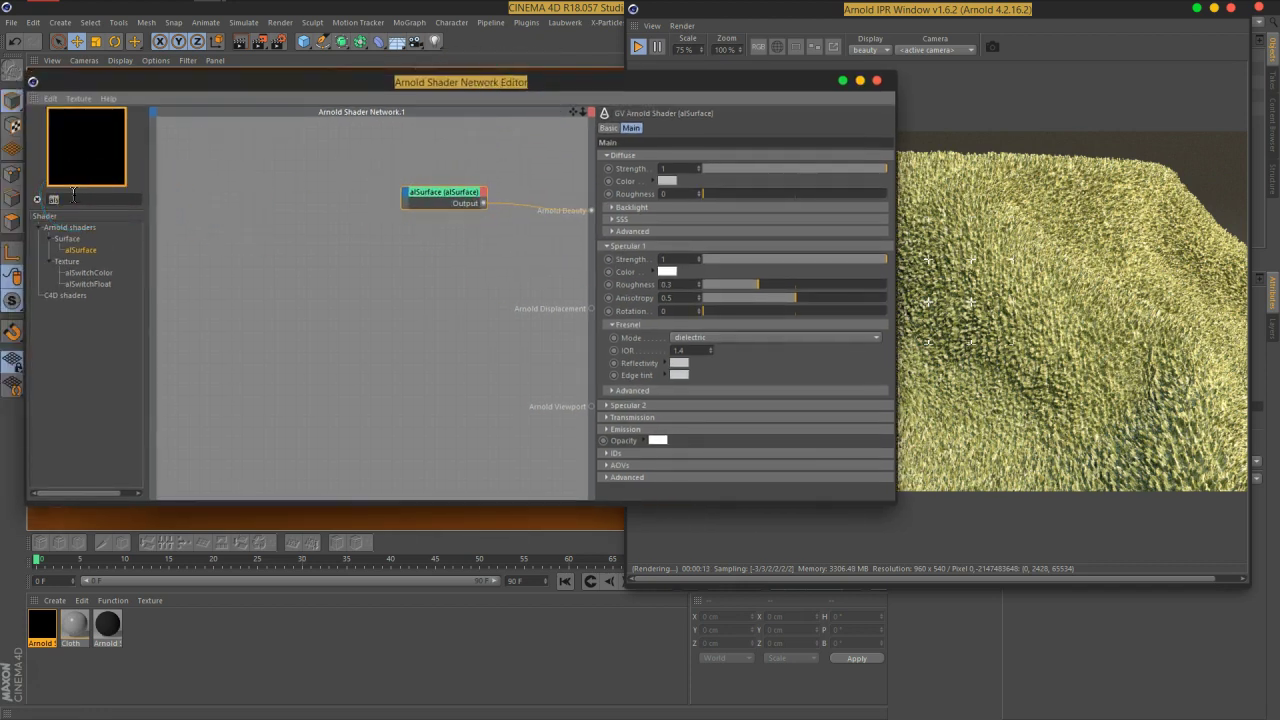
pyautogui.moveTo(87, 262); pyautogui.dragTo(307, 222)
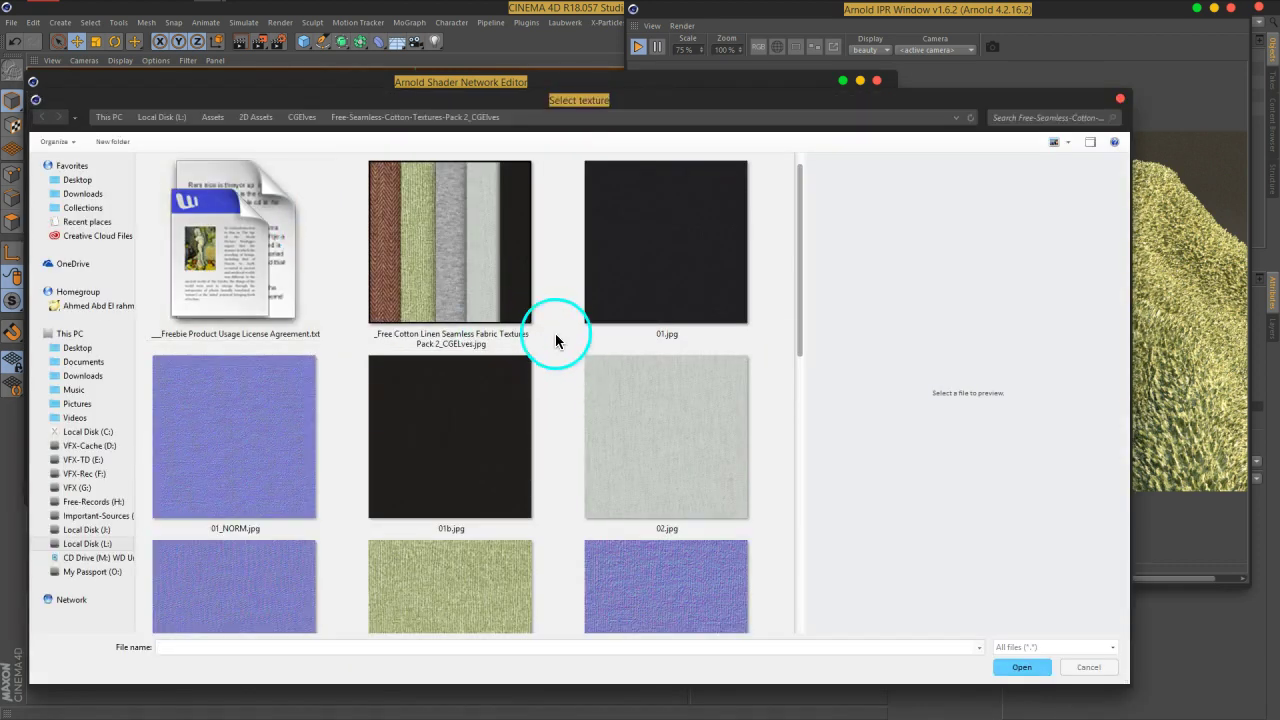
pyautogui.scroll(-5, 559, 335)
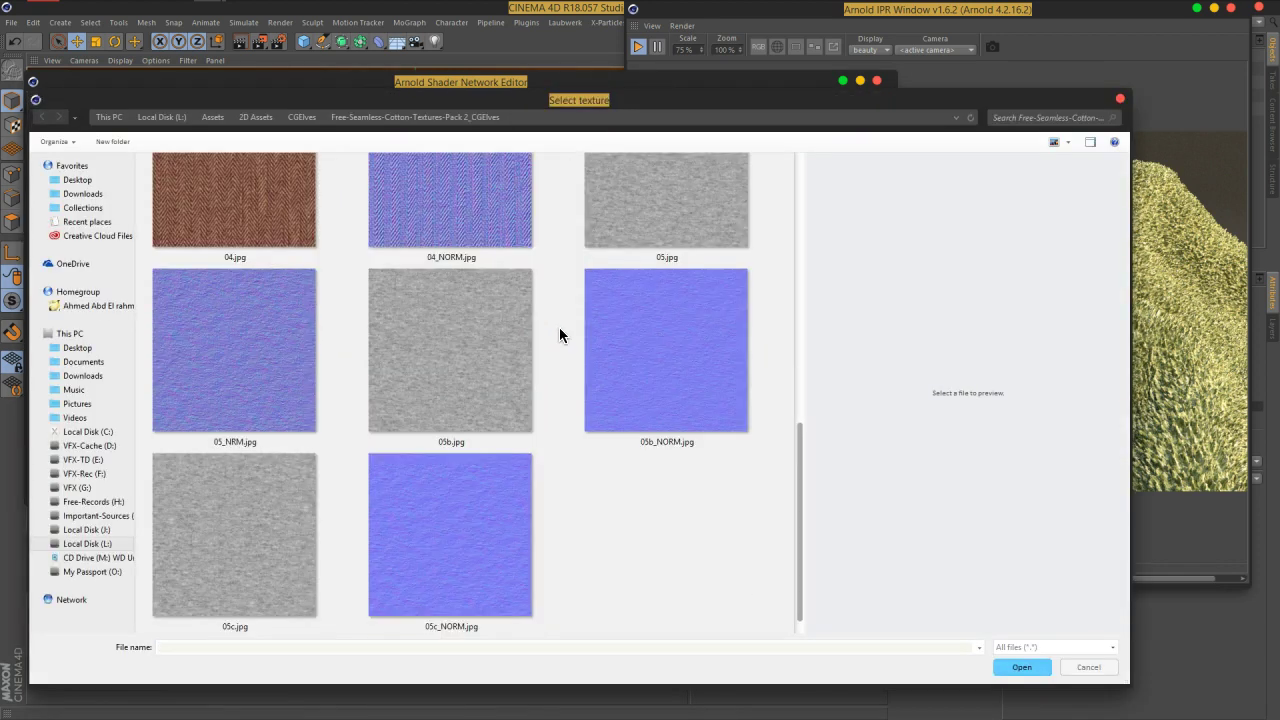
pyautogui.scroll(1, 560, 335)
pyautogui.scroll(2, 559, 335)
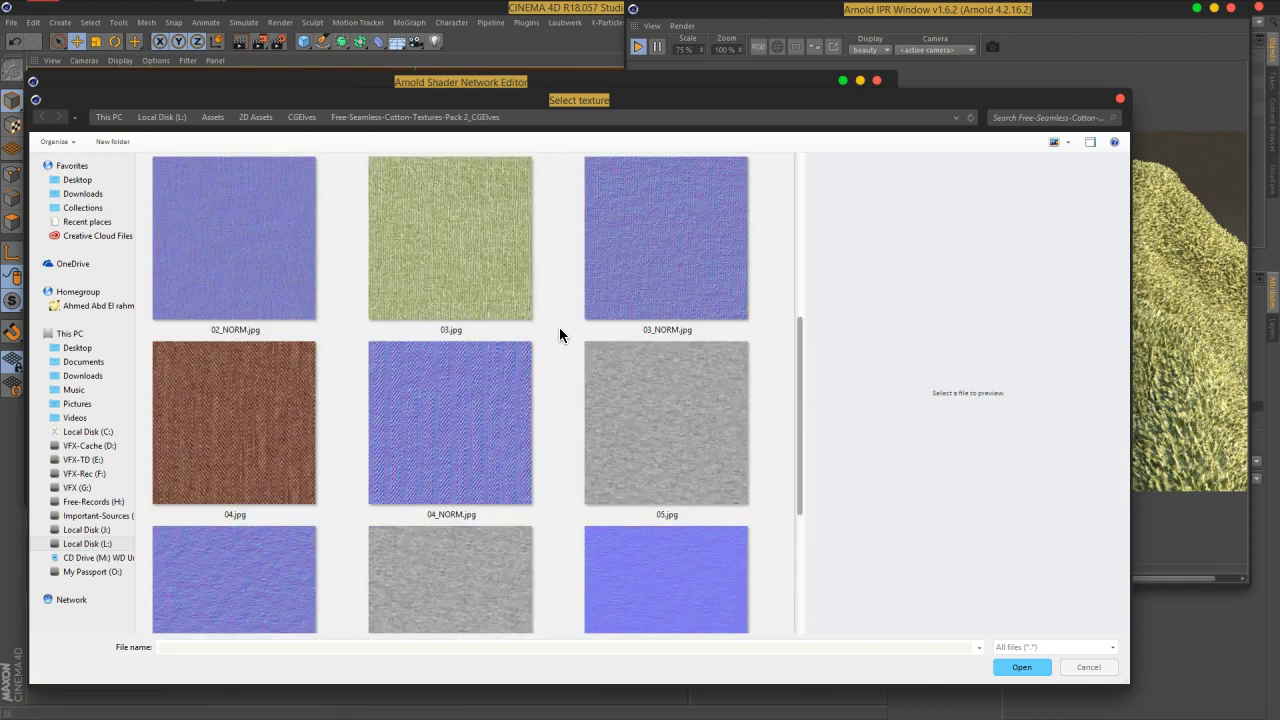
# Load 15.jpg from the 15-Mixed-Free-Seamless-Fabric-Textures_CGElves folder into the image node and copy it to the project location
pyautogui.click(301, 117)
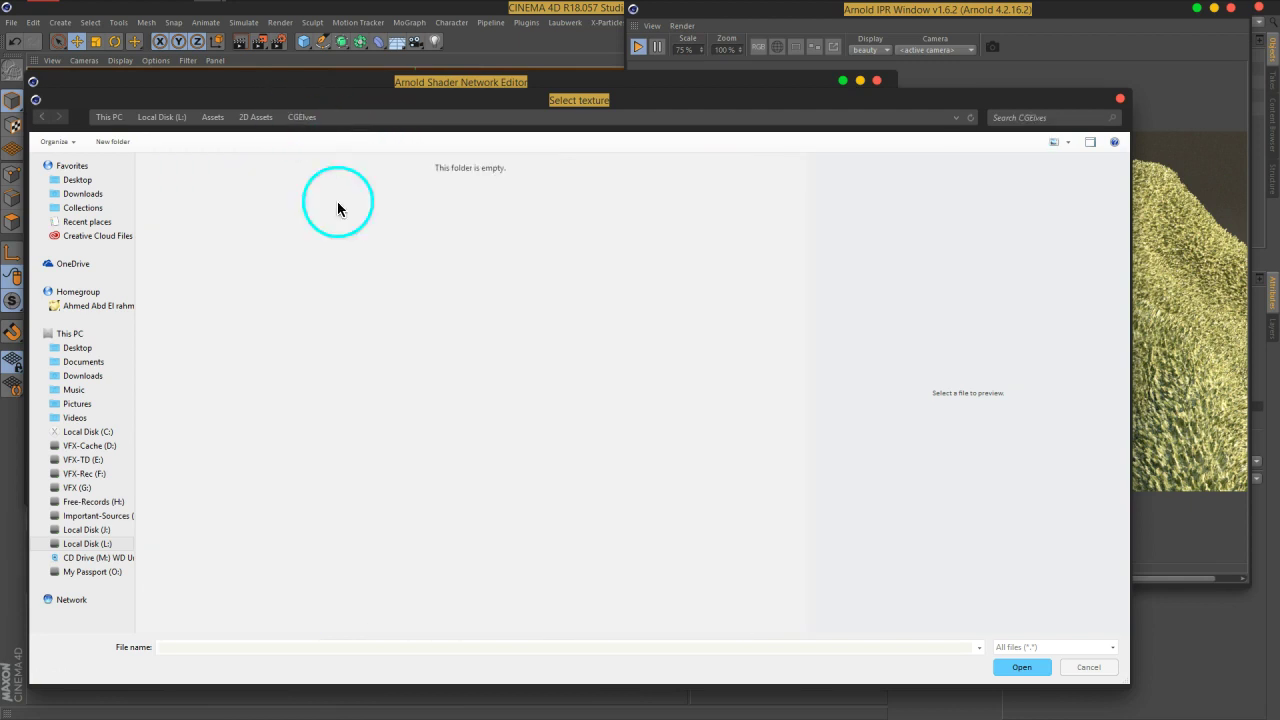
pyautogui.click(749, 465)
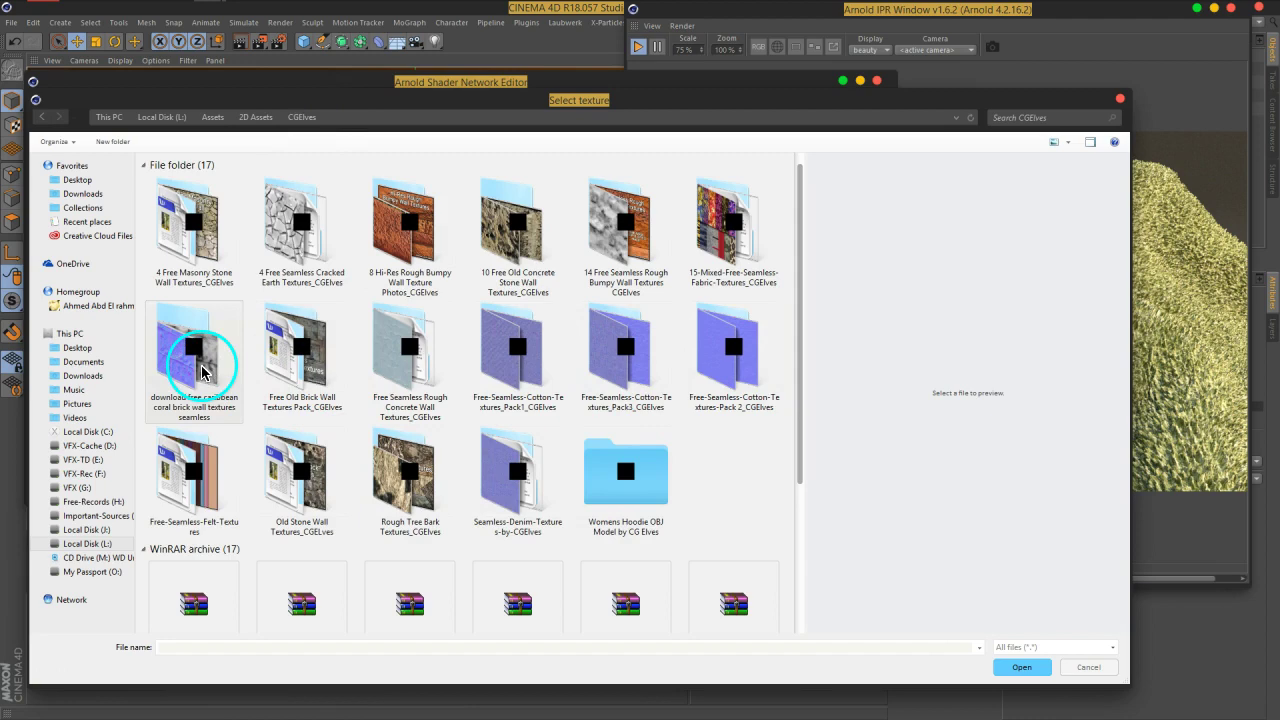
pyautogui.doubleClick(714, 243)
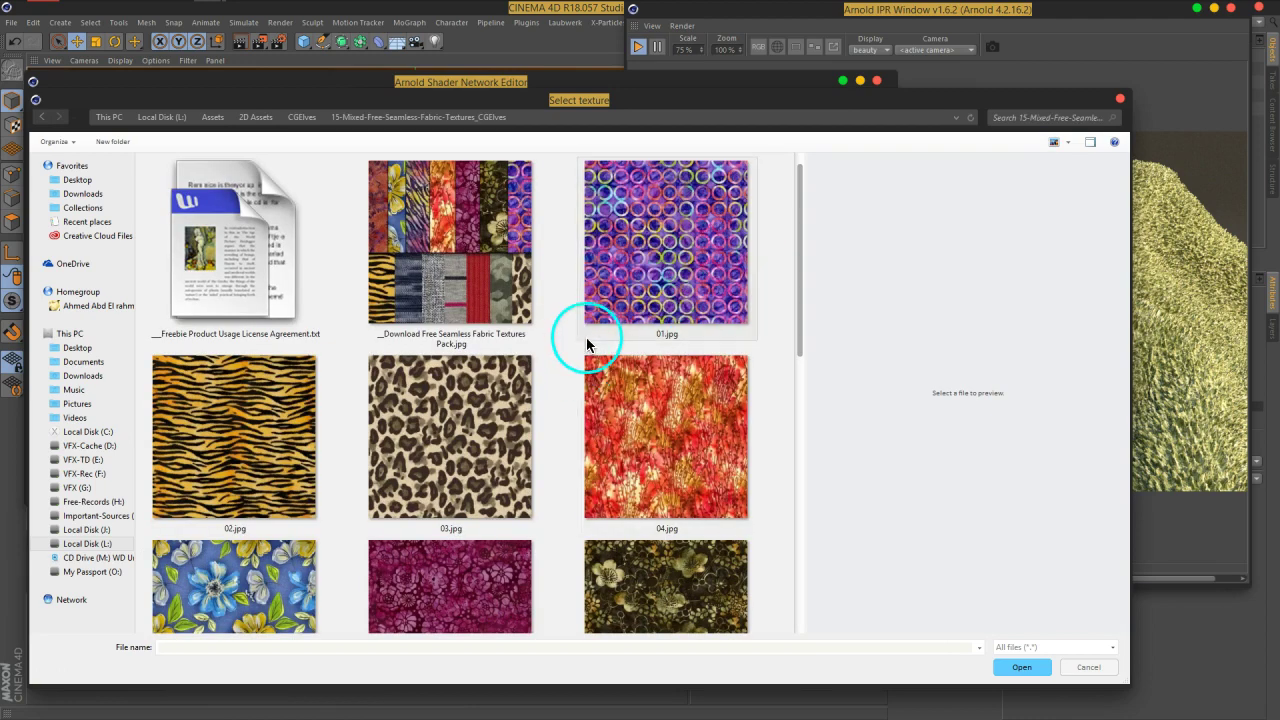
pyautogui.scroll(-1, 586, 343)
pyautogui.scroll(-6, 586, 343)
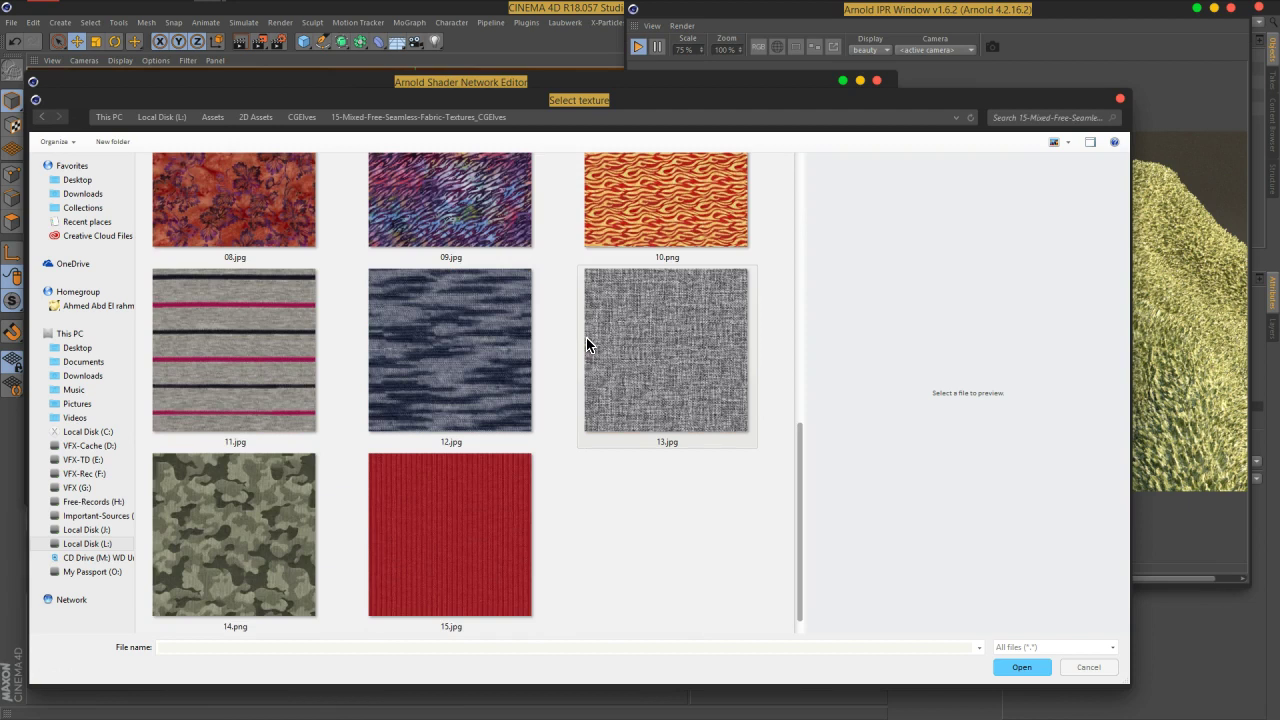
pyautogui.click(497, 522)
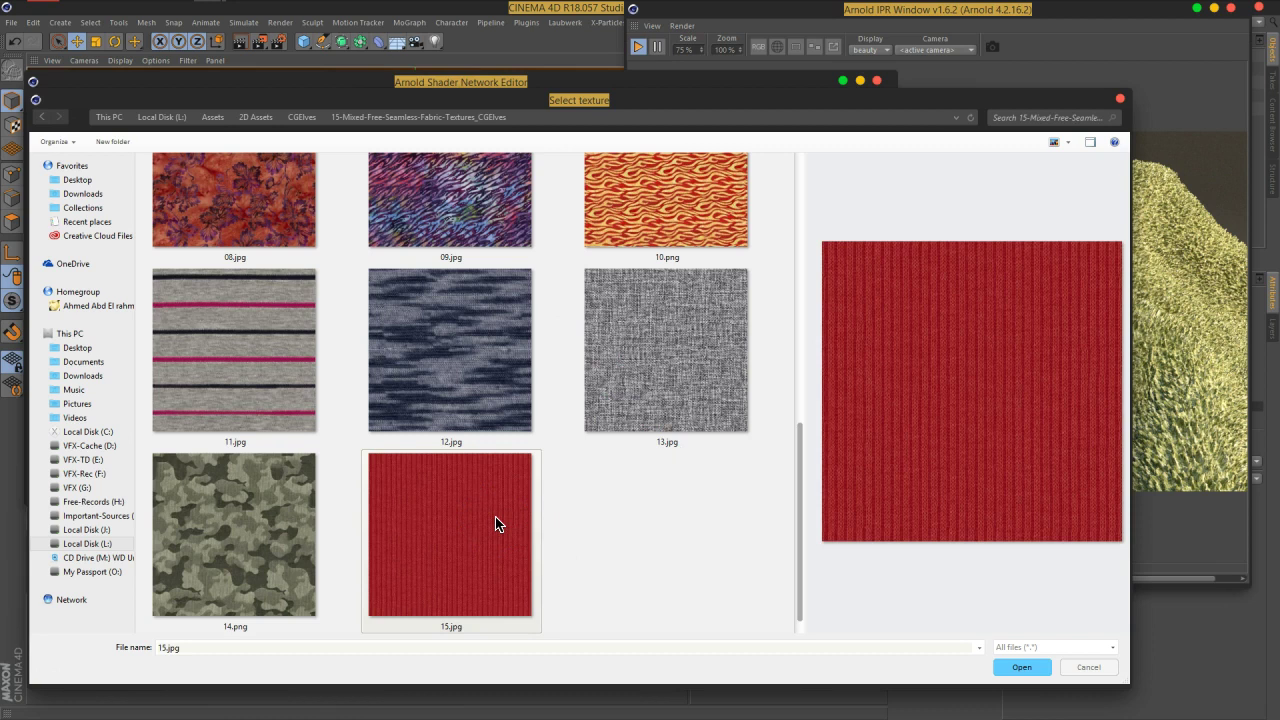
pyautogui.click(1043, 667)
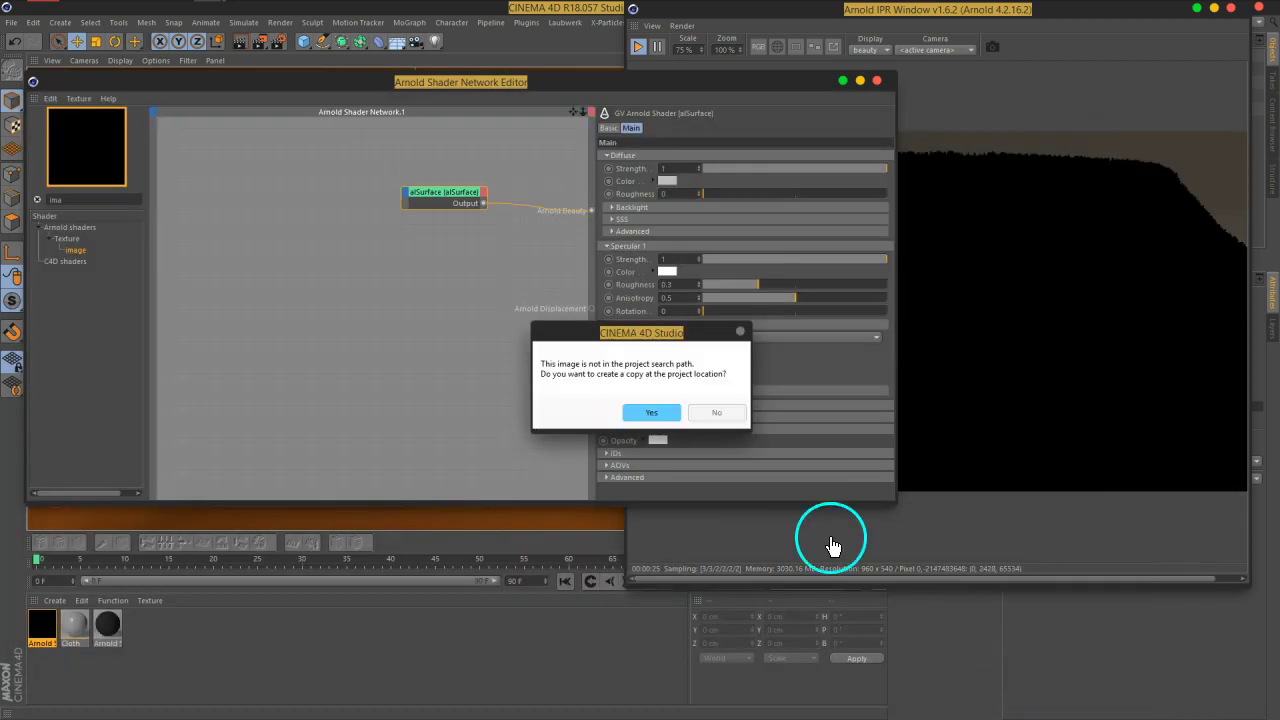
pyautogui.click(646, 416)
# Place the image node in the network, add a mix node below it, and show the mix node's main settings
pyautogui.moveTo(269, 208); pyautogui.dragTo(240, 214)
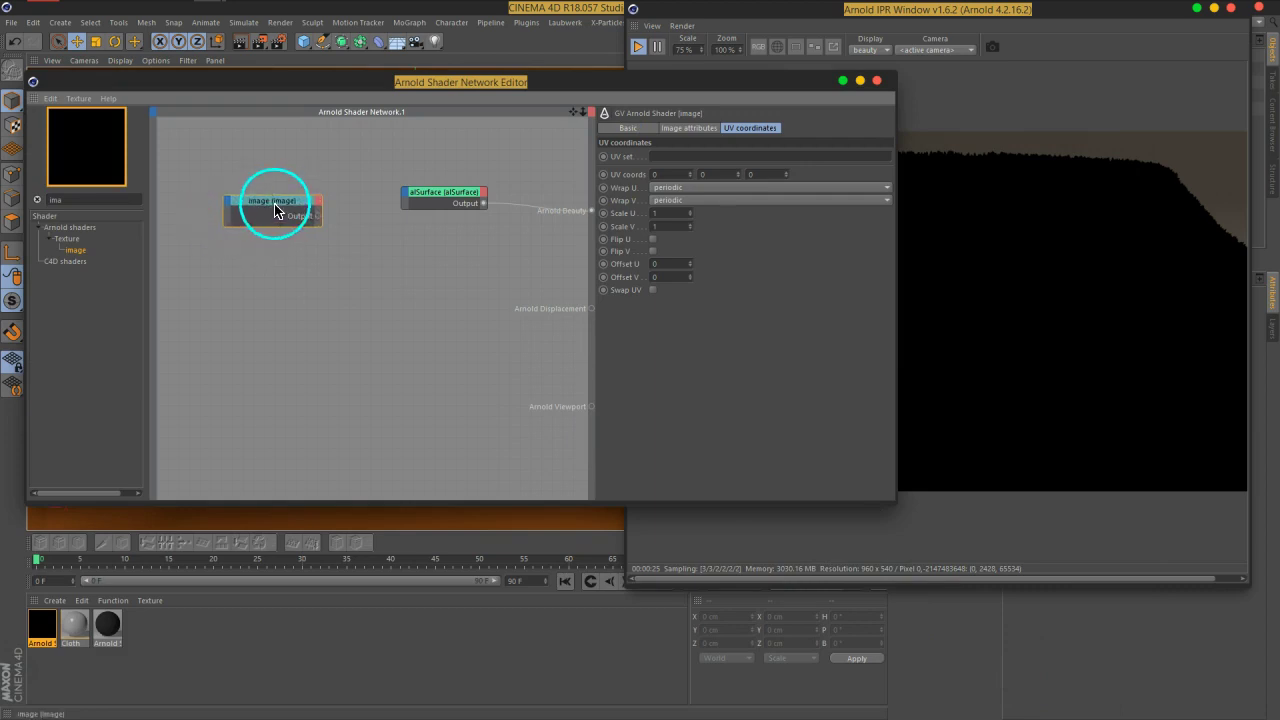
pyautogui.click(63, 201)
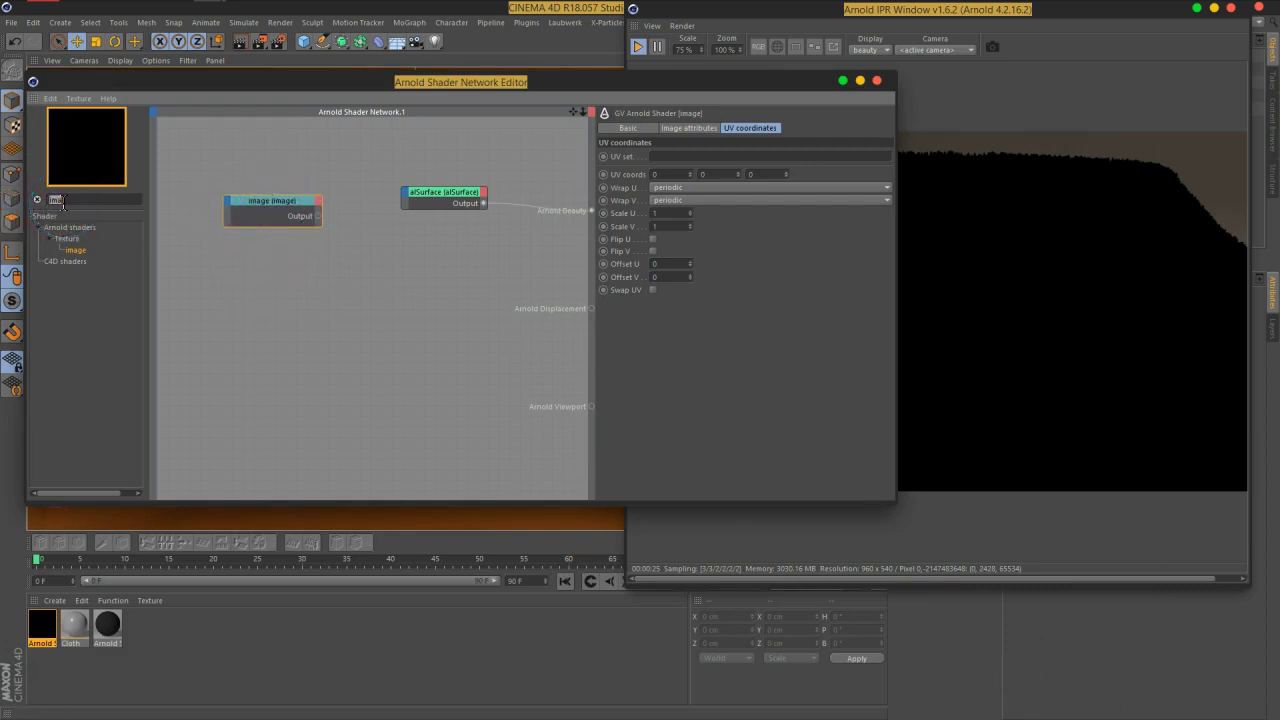
pyautogui.moveTo(72, 250); pyautogui.dragTo(363, 271)
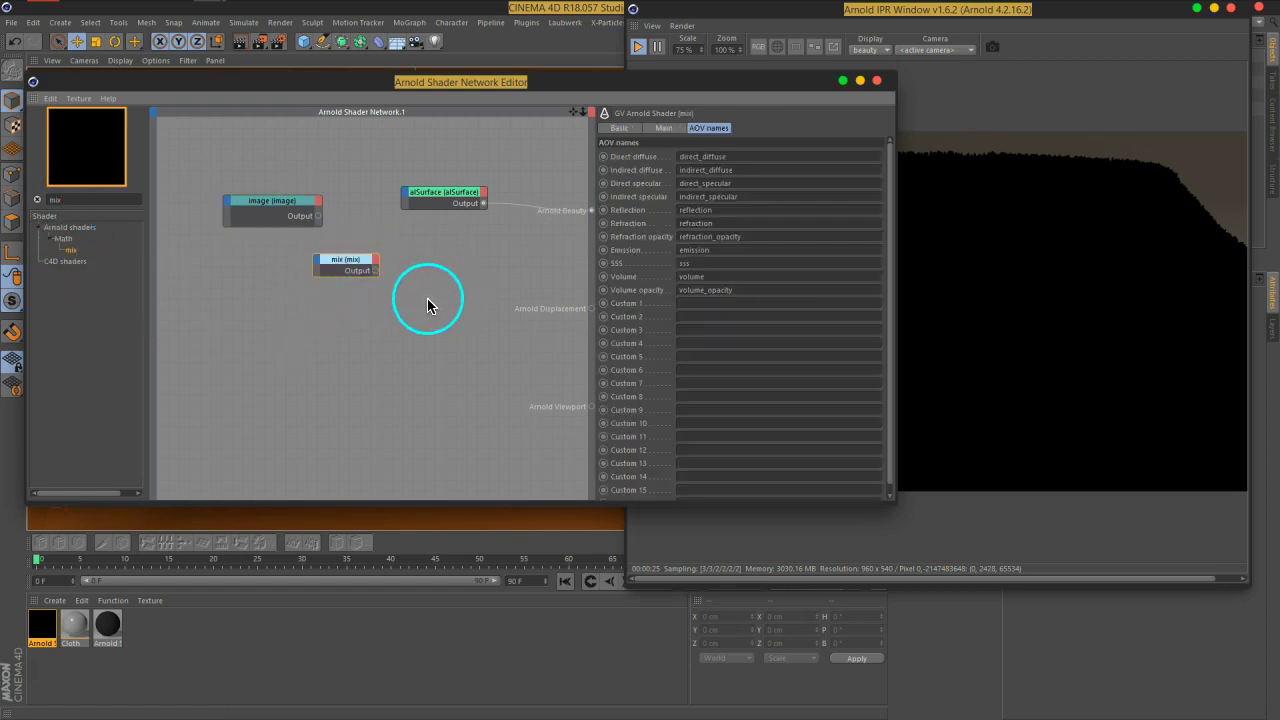
pyautogui.click(662, 128)
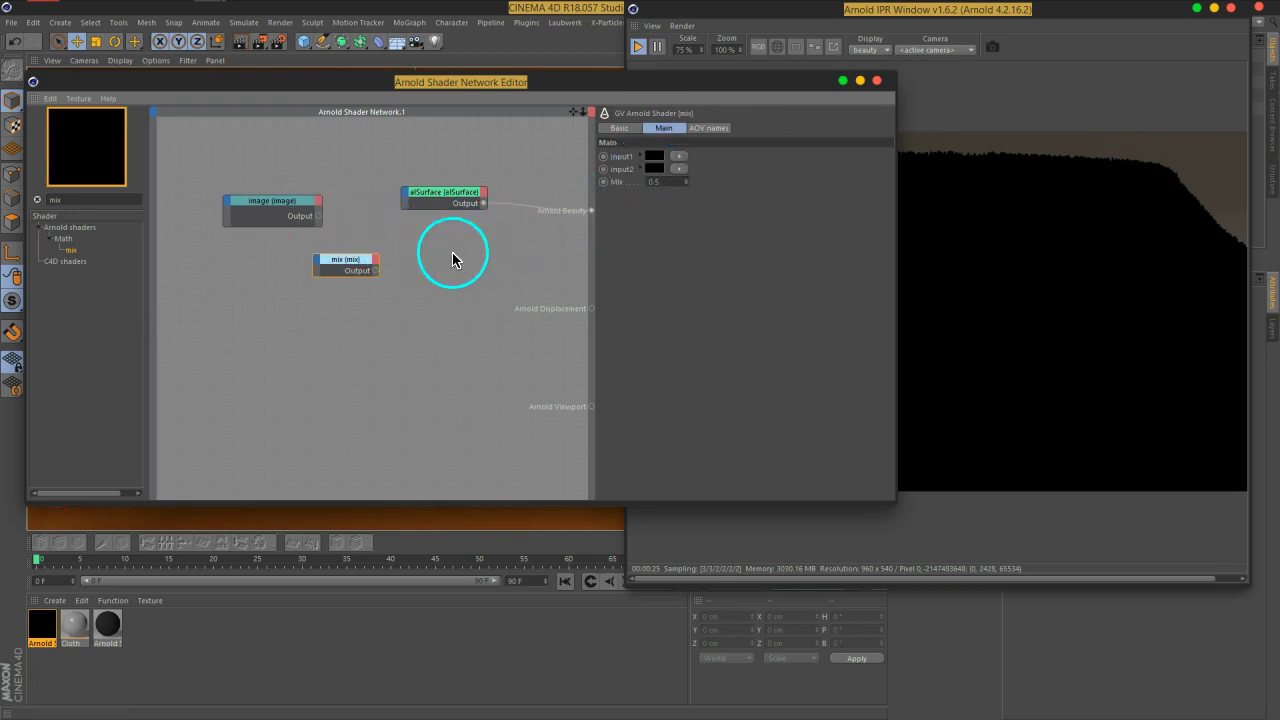
# Connect the image output to the alSurface Diffuse Color and move the network editor clear of the IPR render
pyautogui.moveTo(318, 216); pyautogui.dragTo(410, 205)
pyautogui.click(523, 217)
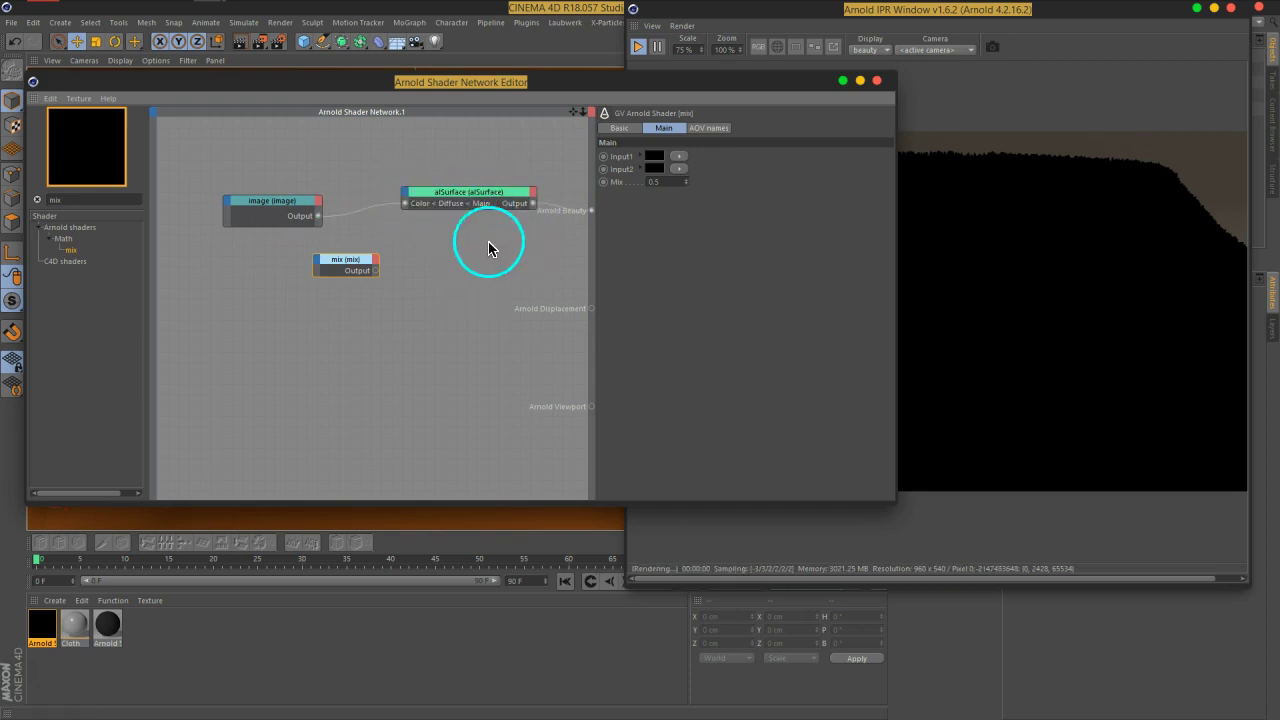
pyautogui.moveTo(686, 87); pyautogui.dragTo(436, 89)
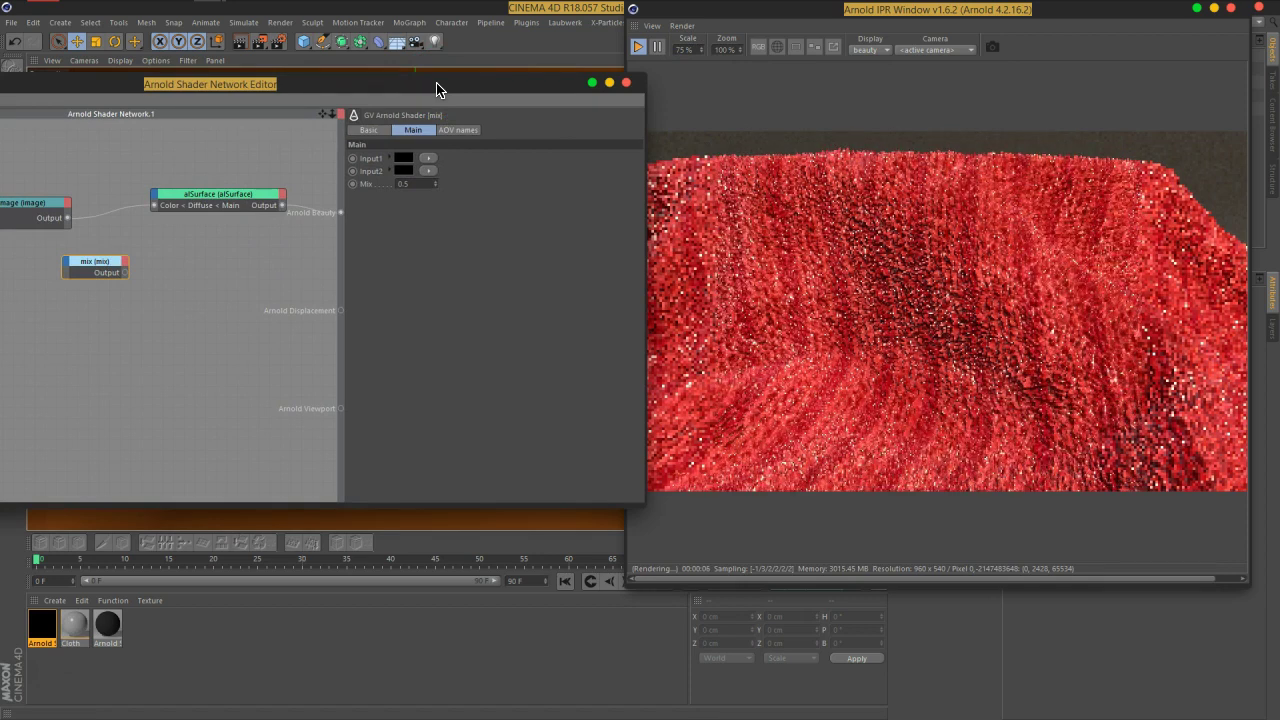
pyautogui.moveTo(437, 90); pyautogui.dragTo(363, 109)
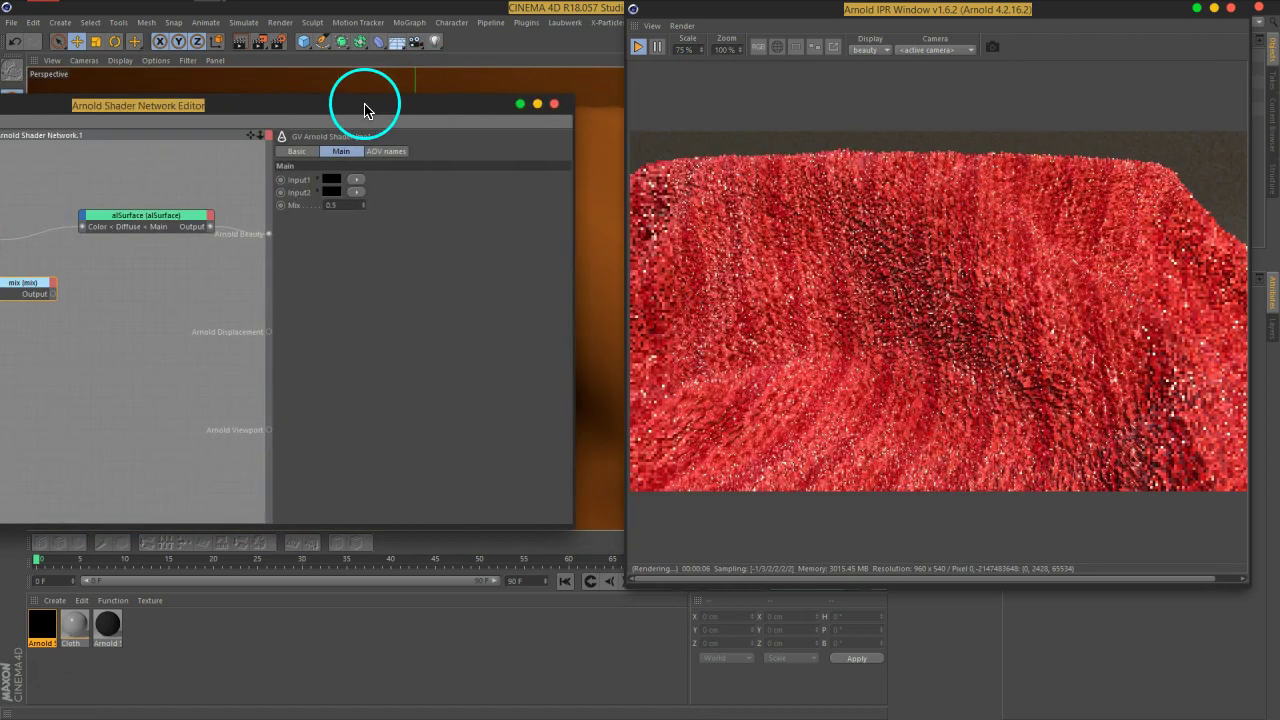
# Stop and restart the IPR render of the cloth
pyautogui.click(637, 47)
pyautogui.click(637, 47)
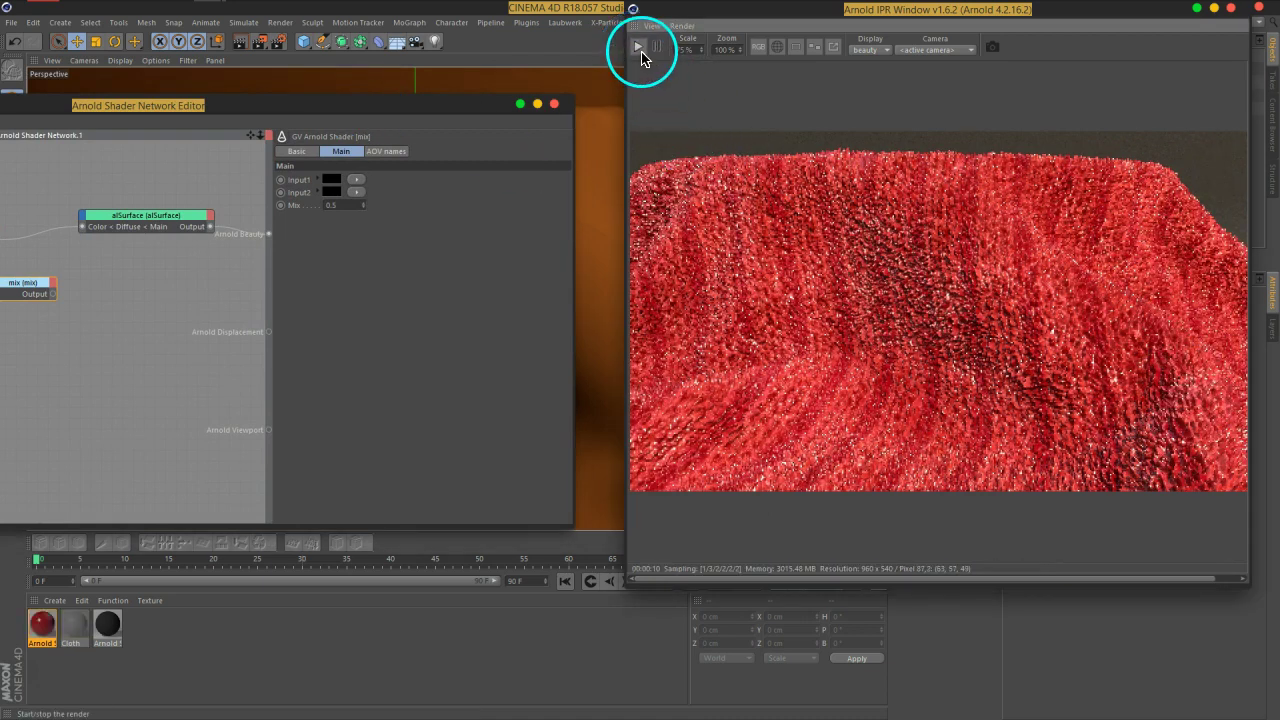
pyautogui.click(639, 49)
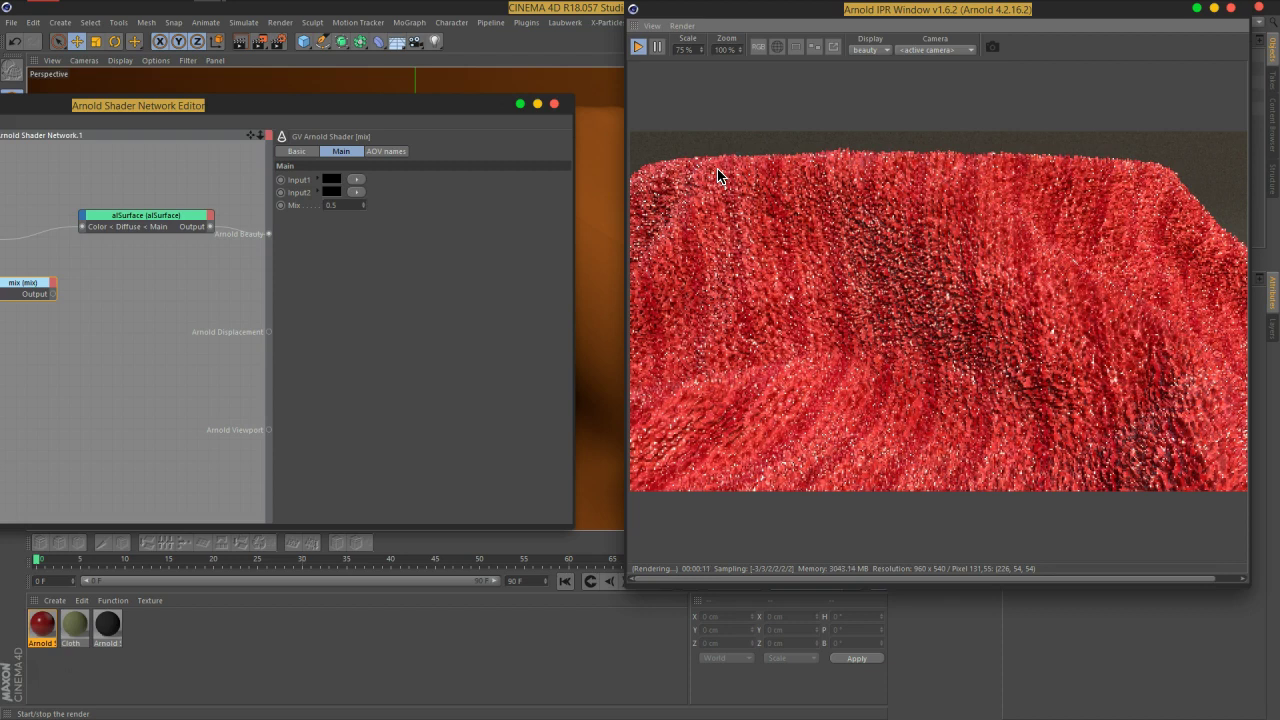
# Delete the Arnold Parameters tag from the Plane and set the IPR window and network editor side by side
pyautogui.moveTo(957, 22); pyautogui.dragTo(585, 58)
pyautogui.click(1126, 96)
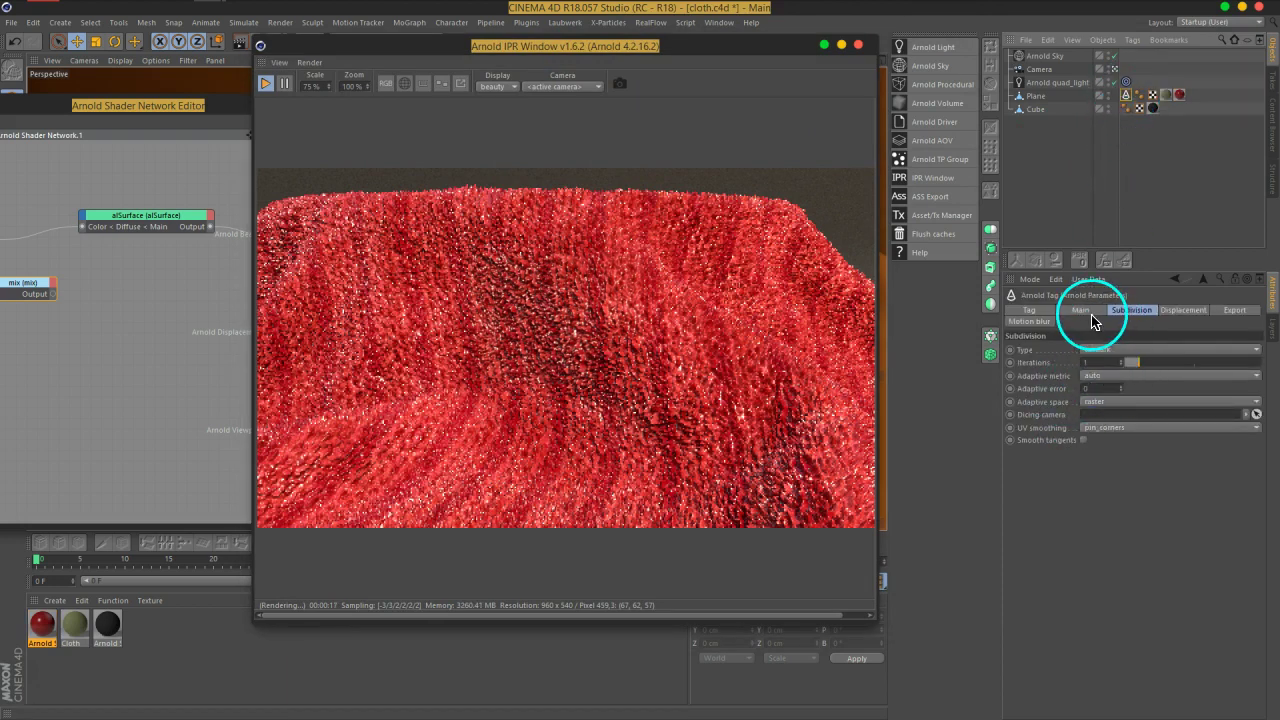
pyautogui.click(1133, 277)
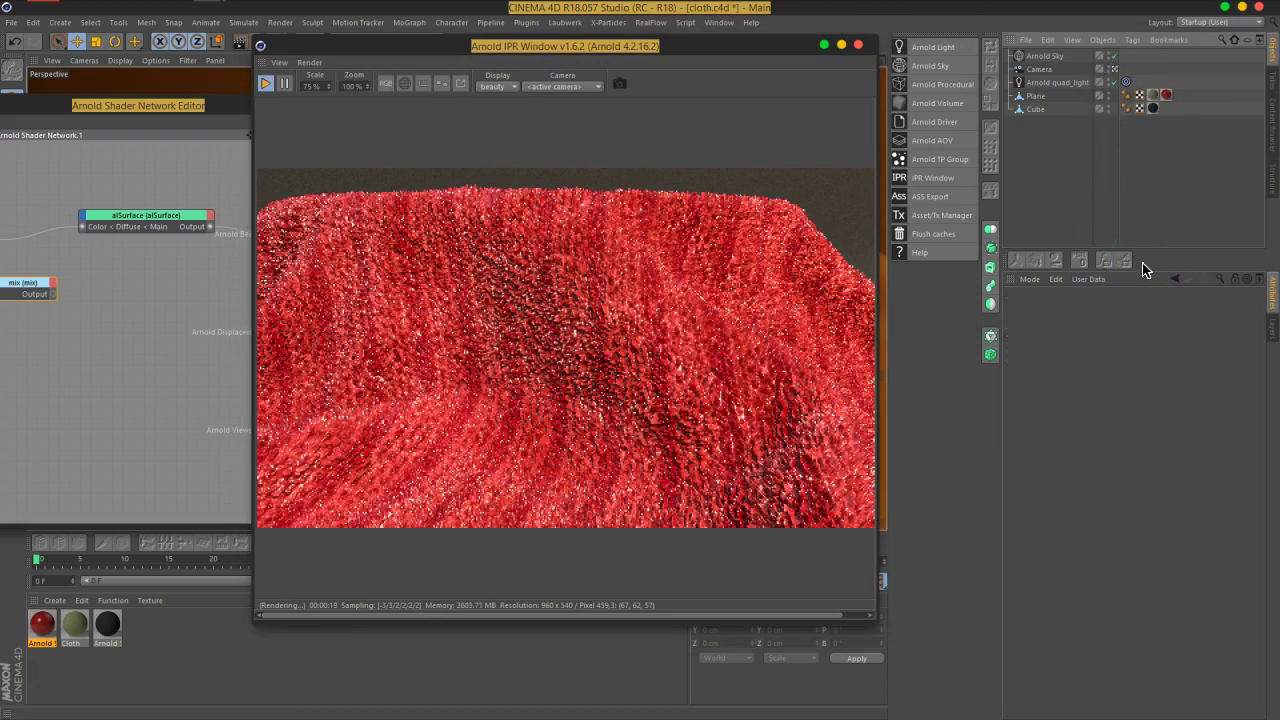
pyautogui.moveTo(586, 48); pyautogui.dragTo(980, 40)
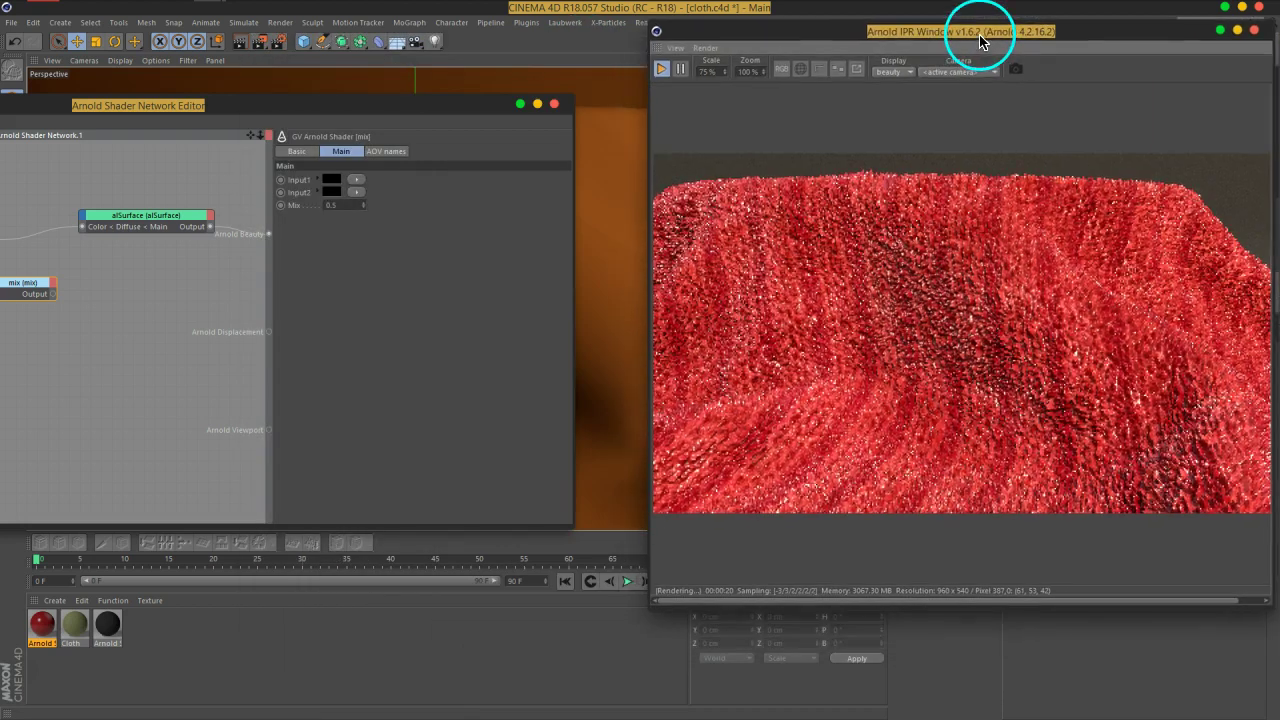
pyautogui.moveTo(451, 103); pyautogui.dragTo(575, 57)
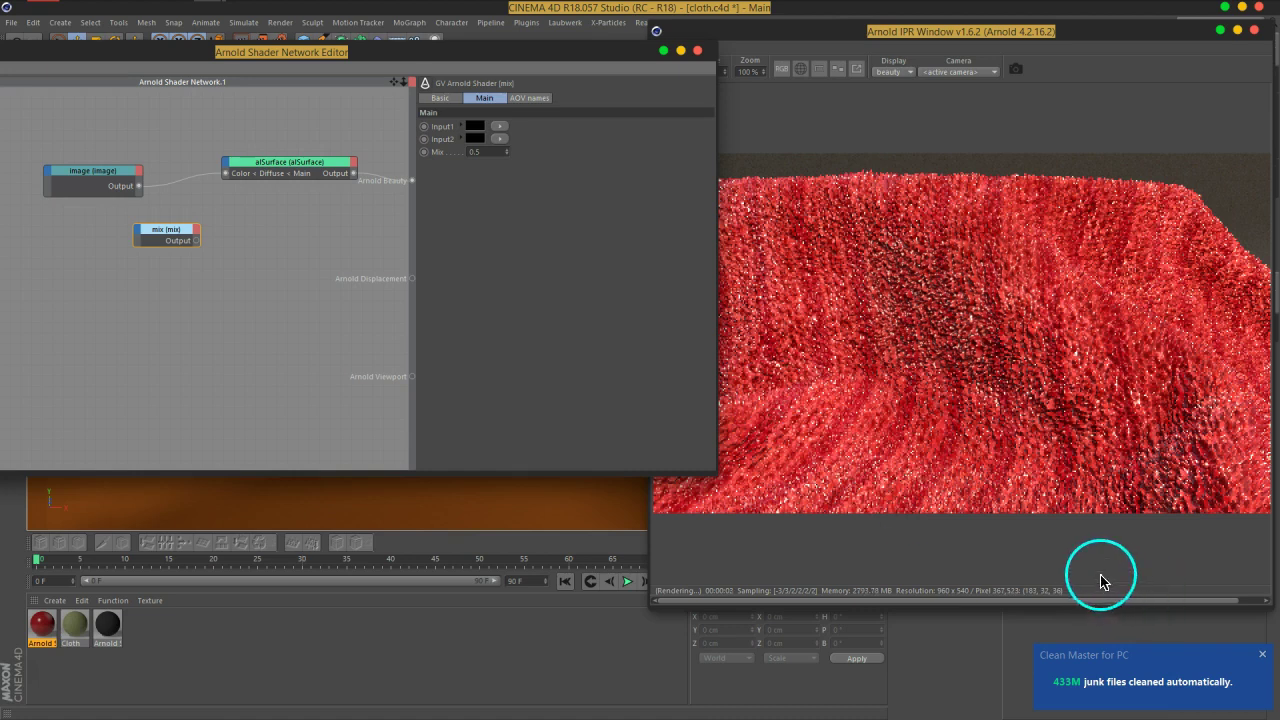
# Dismiss the cleanup notification, stop the render, reopen the IPR window, and start the render again
pyautogui.click(1263, 657)
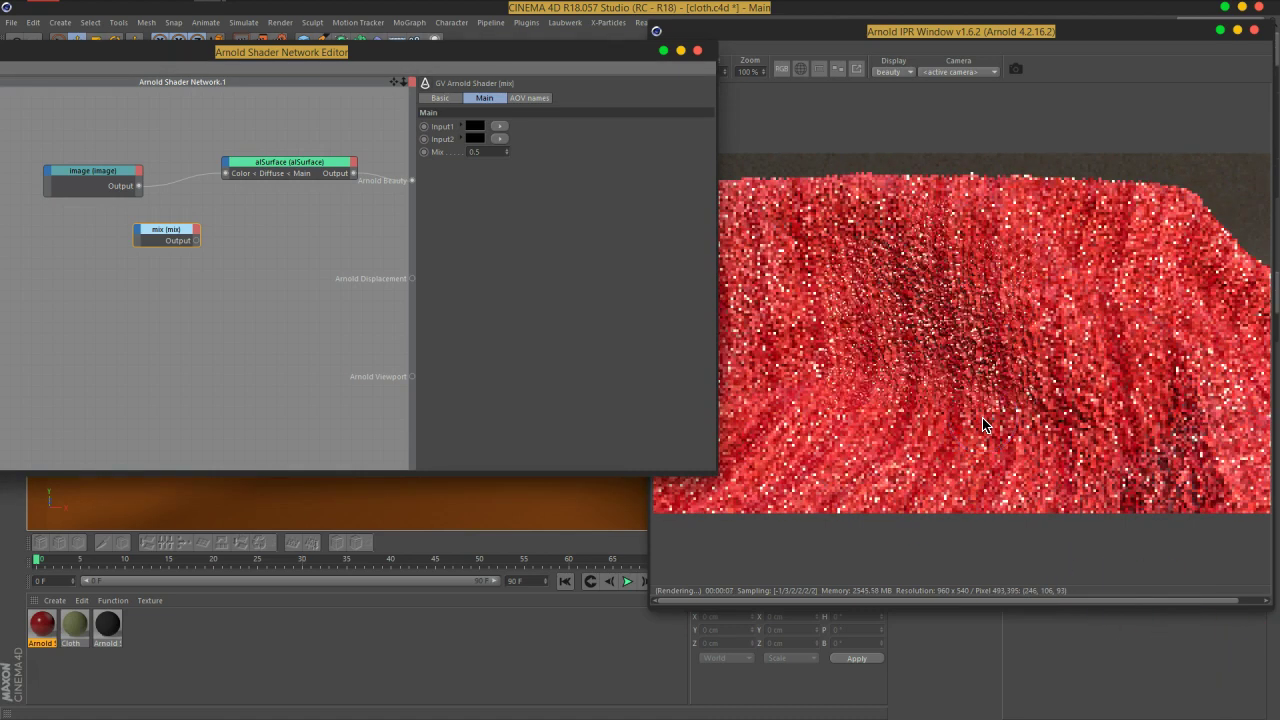
pyautogui.click(983, 425)
pyautogui.click(457, 228)
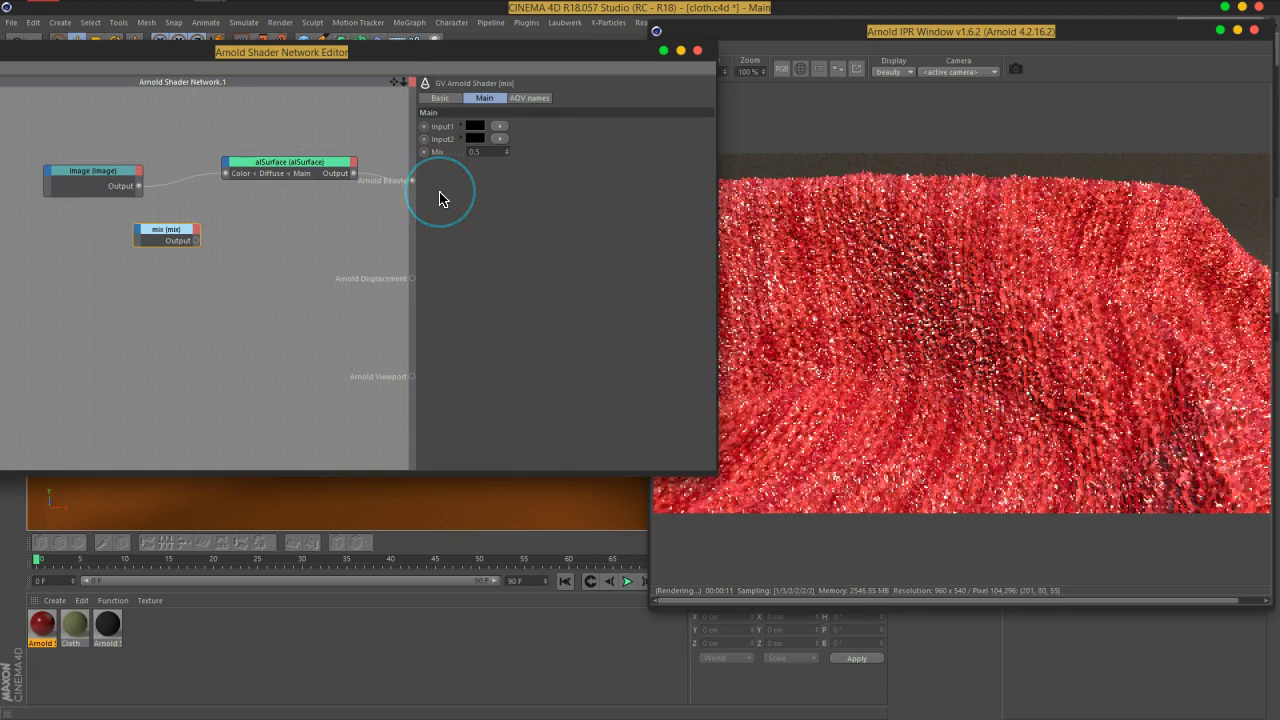
pyautogui.click(737, 29)
pyautogui.click(660, 72)
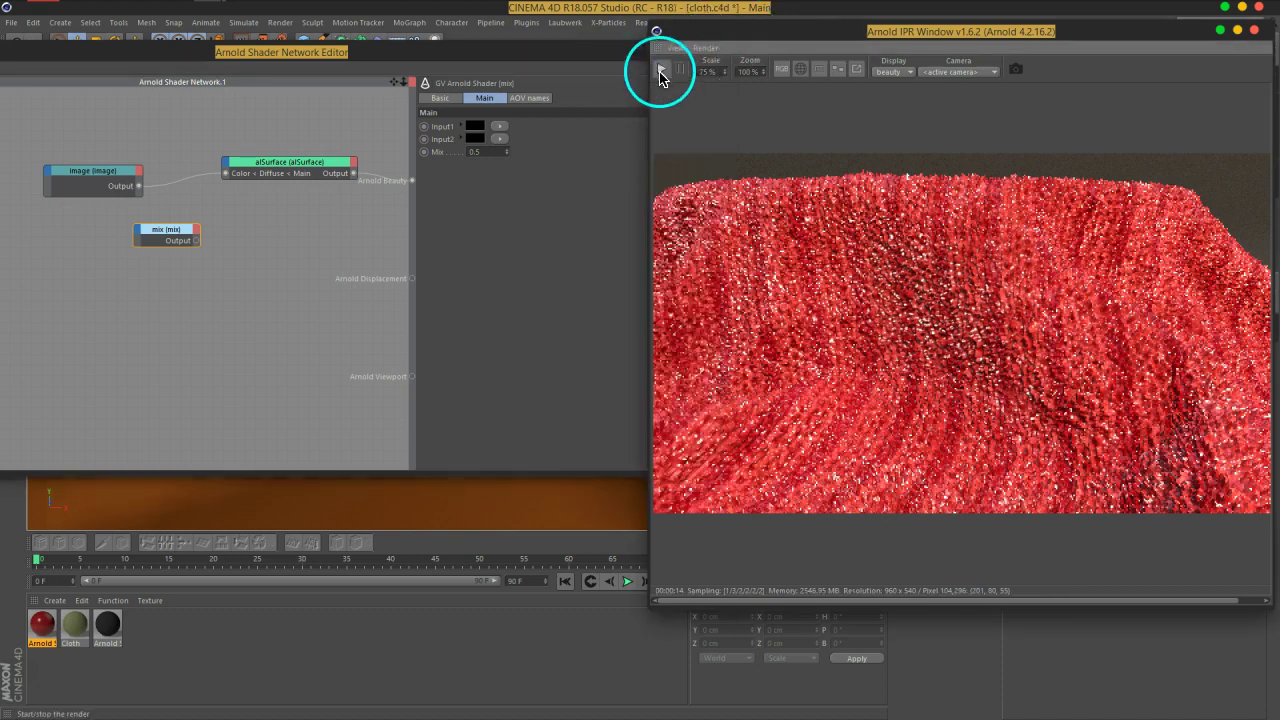
pyautogui.click(1254, 31)
pyautogui.click(928, 180)
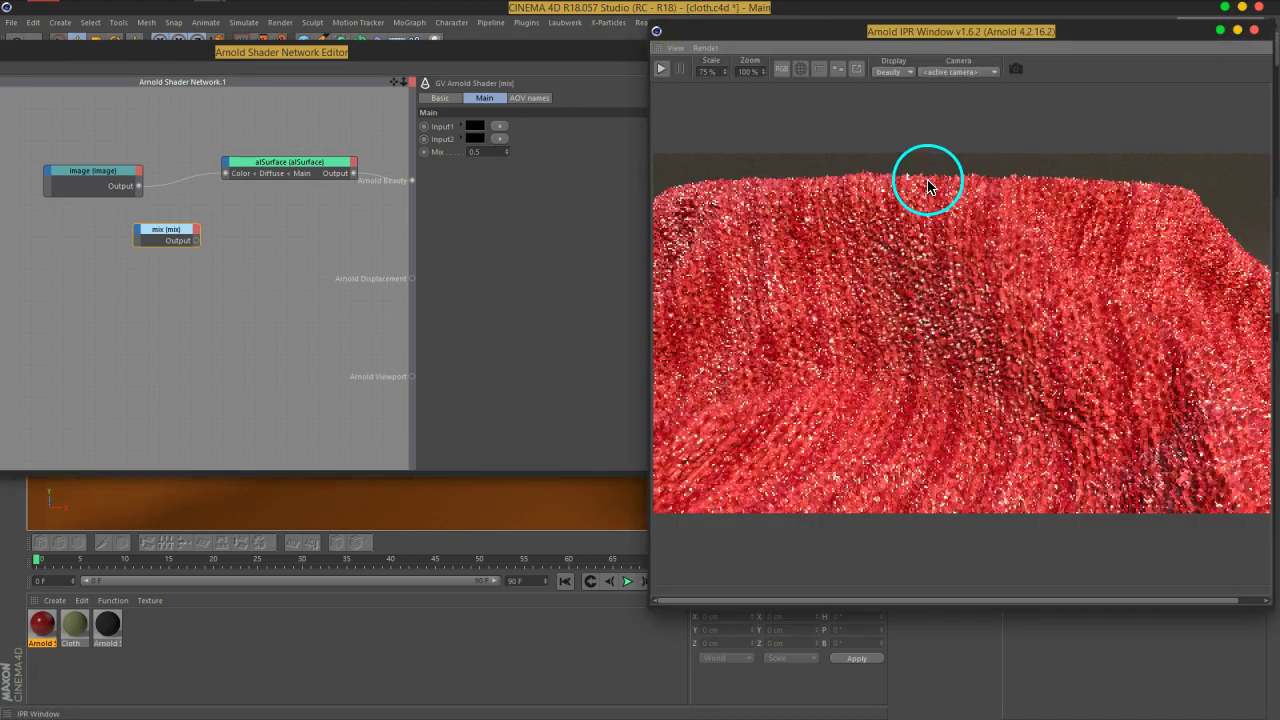
pyautogui.click(661, 69)
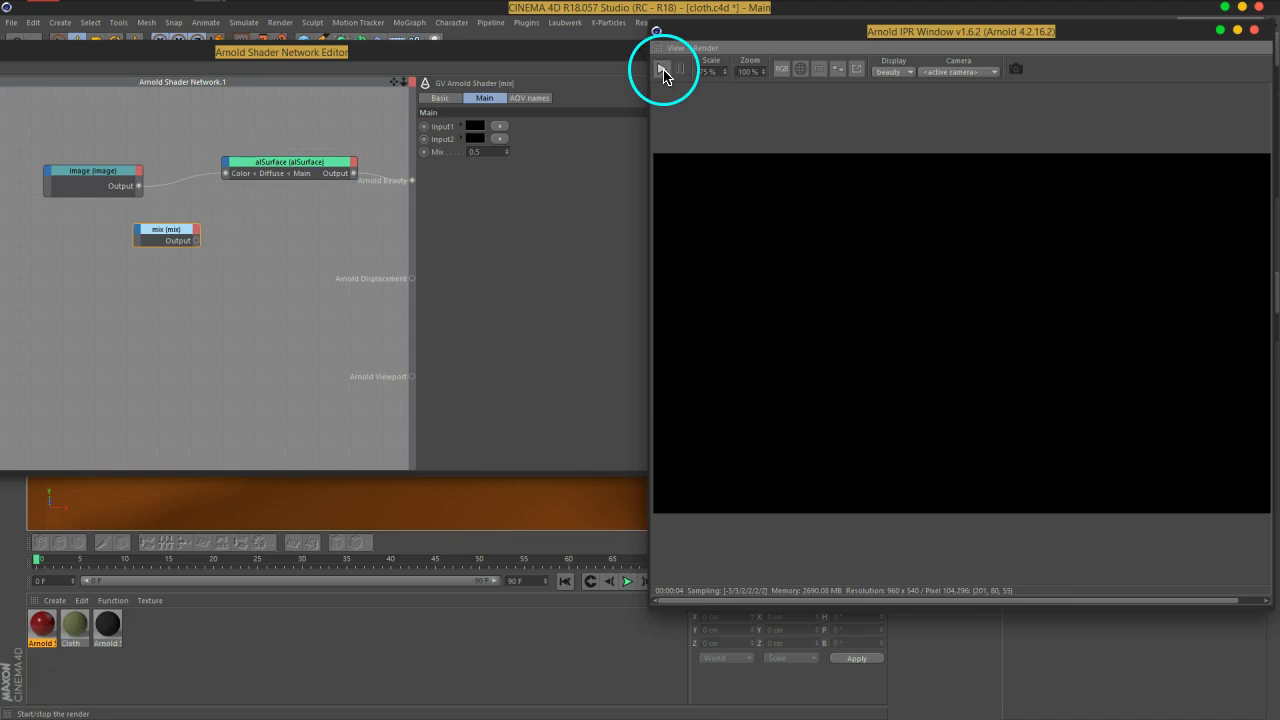
# Stop the IPR render, flush the Arnold caches, and move the IPR window back beside the network editor
pyautogui.moveTo(829, 34); pyautogui.dragTo(294, 71)
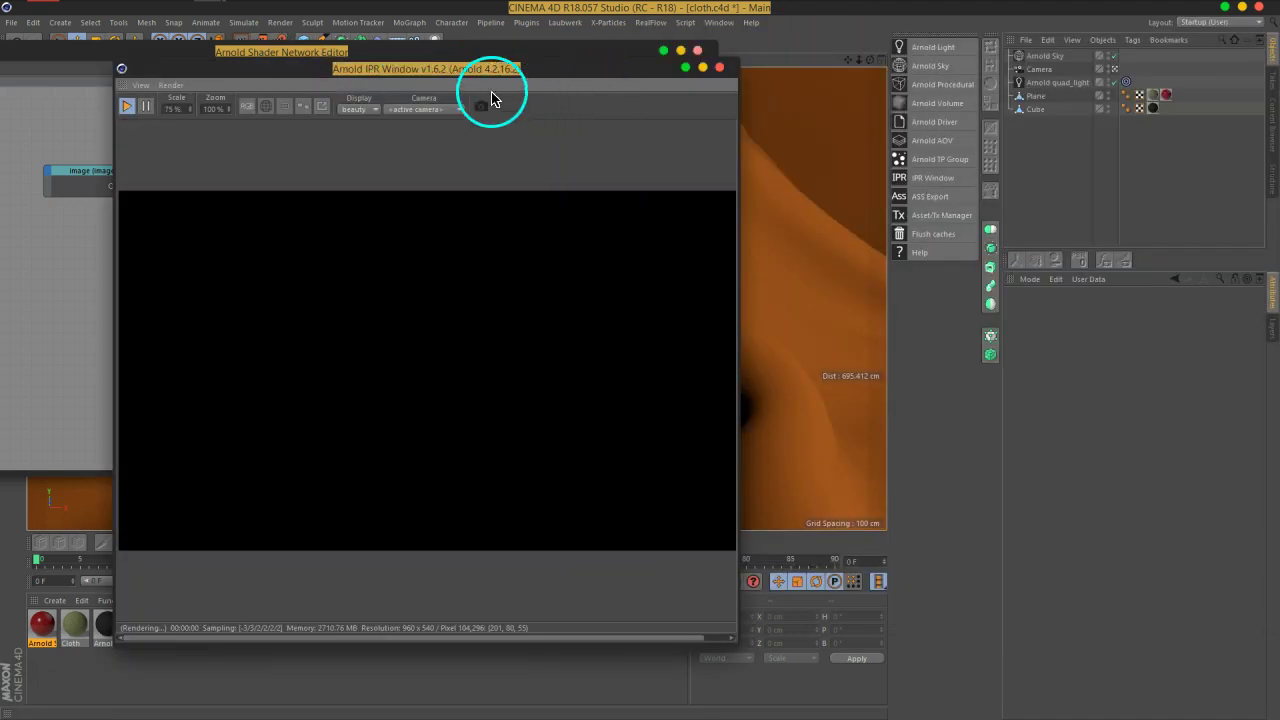
pyautogui.click(125, 108)
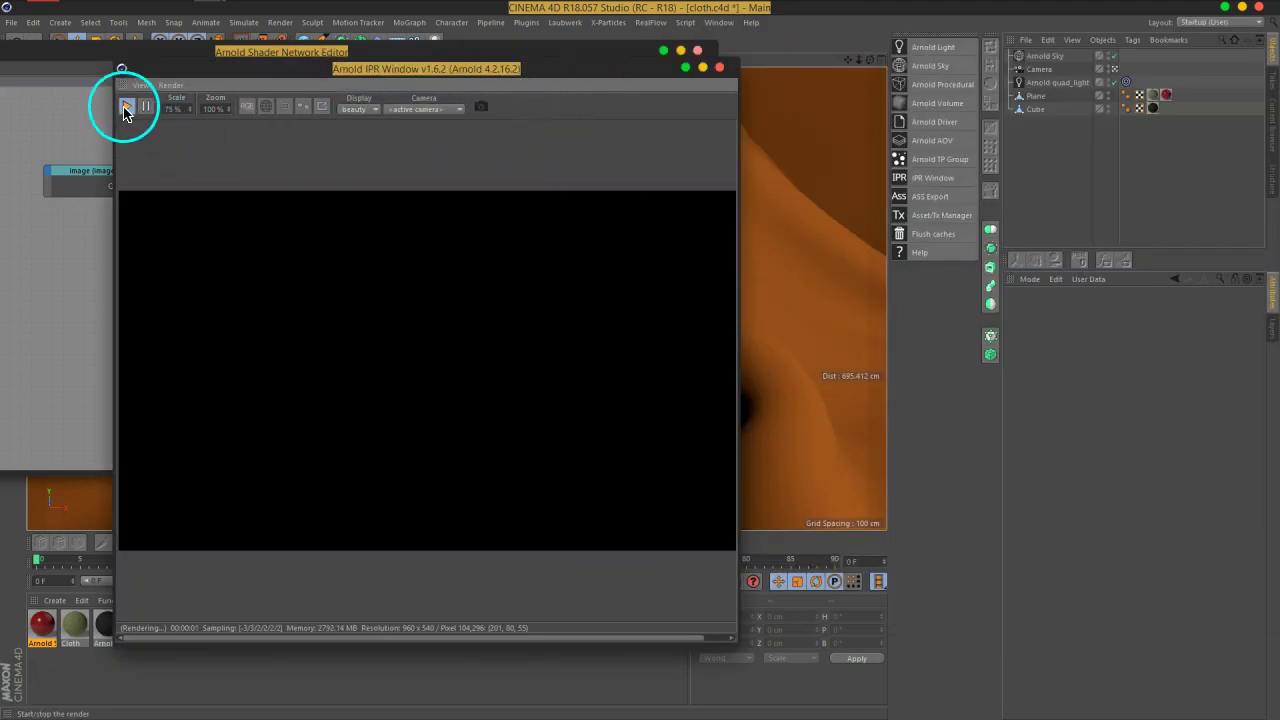
pyautogui.click(935, 234)
pyautogui.click(1040, 279)
pyautogui.moveTo(265, 79); pyautogui.dragTo(832, 40)
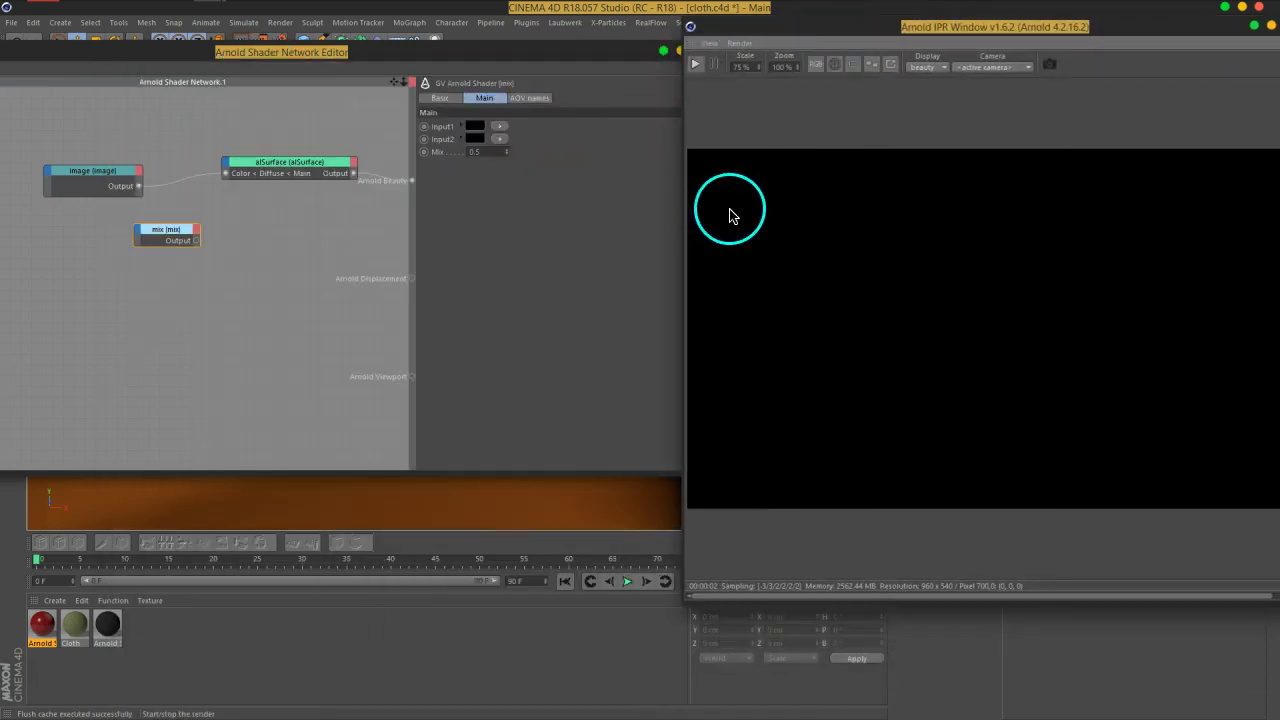
# Set the alSurface Specular 1 strength to 0.005 and collapse its Specular 1 settings
pyautogui.click(287, 173)
pyautogui.moveTo(541, 152); pyautogui.dragTo(493, 157)
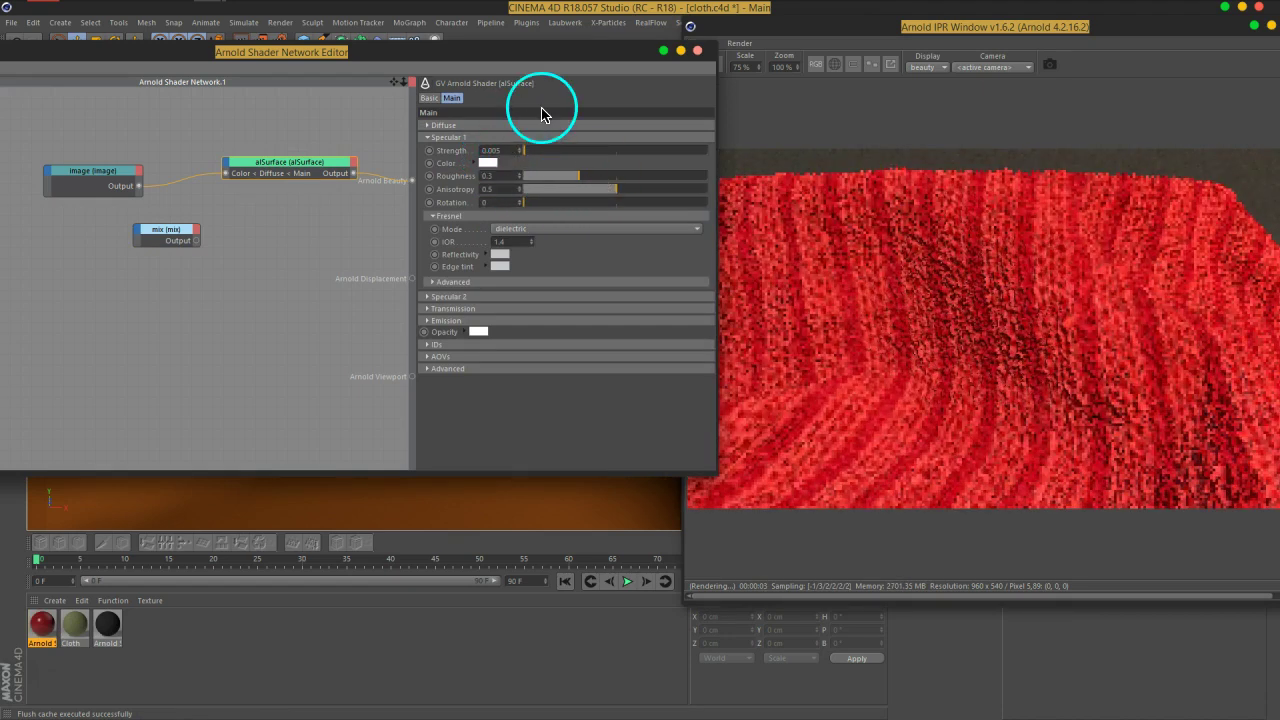
pyautogui.click(517, 139)
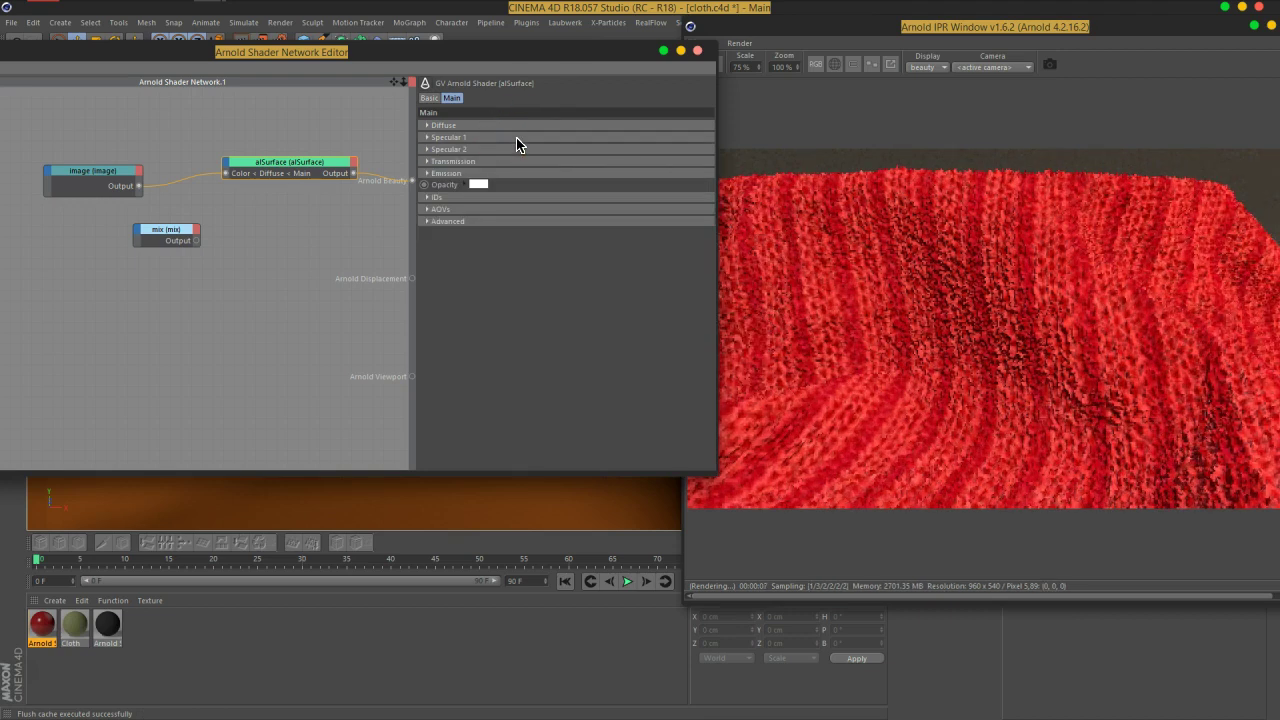
# Move the IPR window aside, delete the old Cloth texture tag from the Plane, and put the window back
pyautogui.moveTo(975, 27); pyautogui.dragTo(862, 22)
pyautogui.click(890, 224)
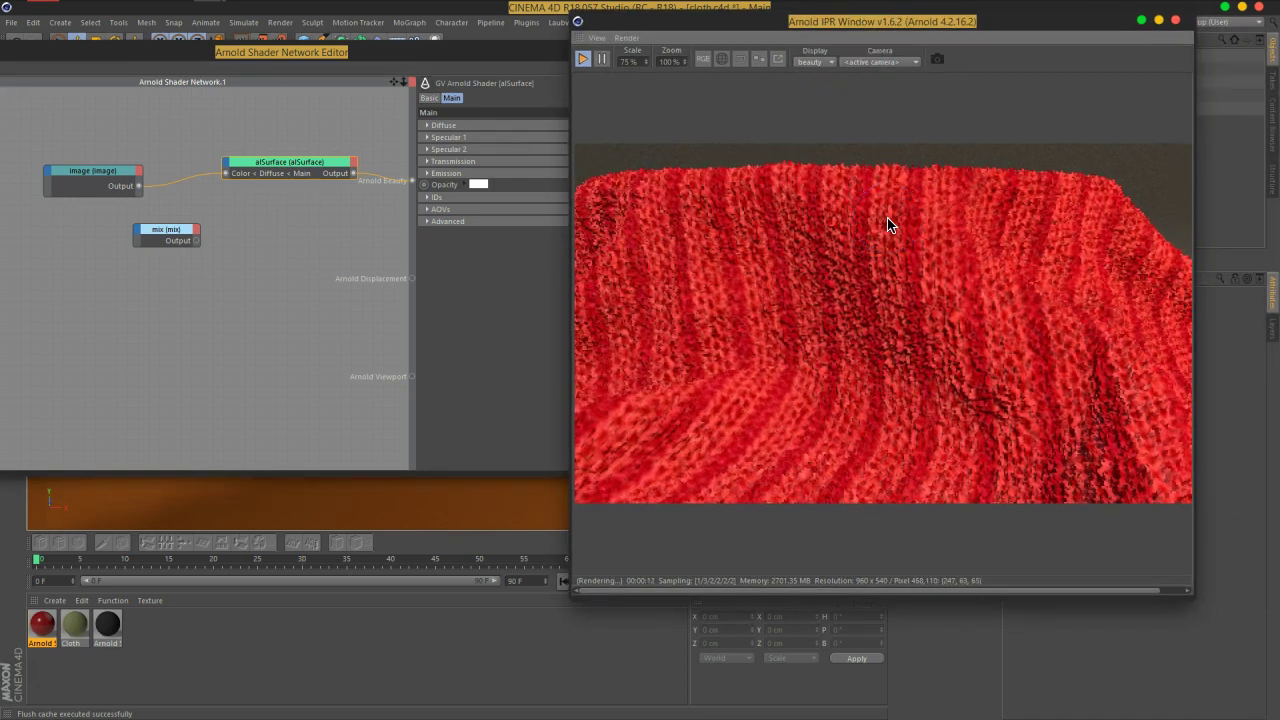
pyautogui.moveTo(866, 34); pyautogui.dragTo(871, 289)
pyautogui.click(1152, 100)
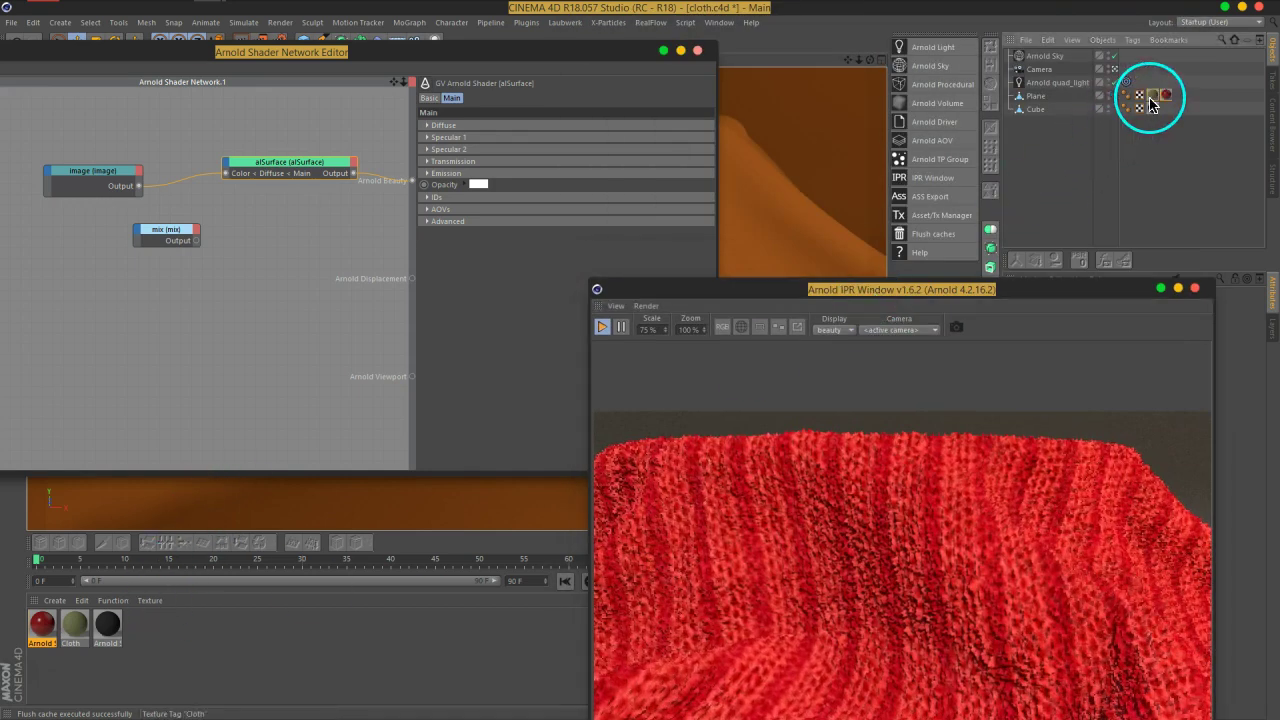
pyautogui.moveTo(1040, 290); pyautogui.dragTo(1092, 40)
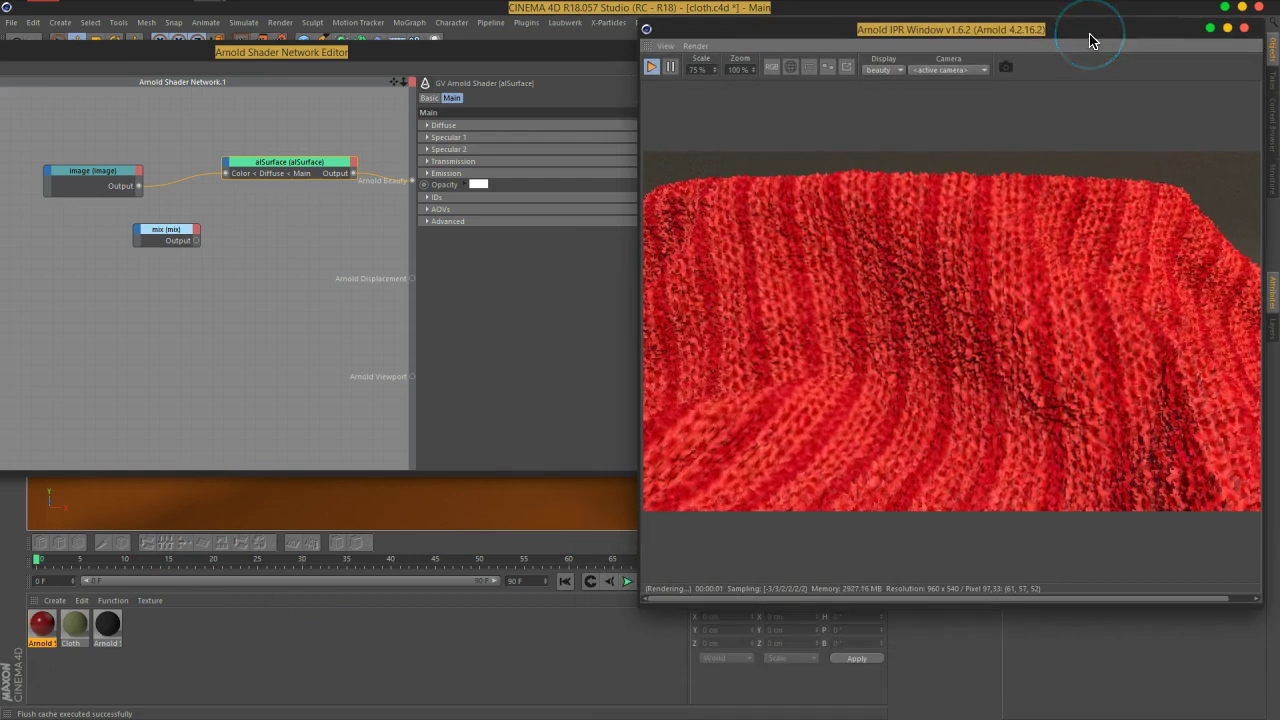
pyautogui.click(1030, 90)
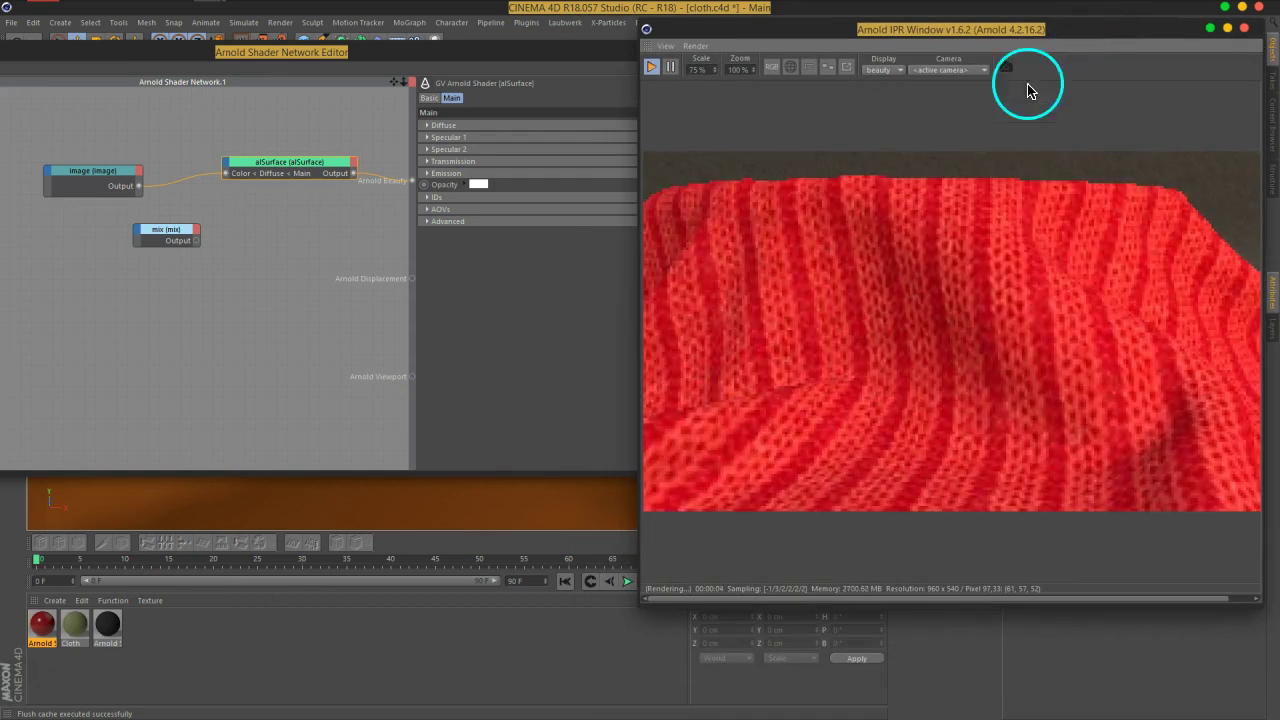
# Set the UV Scale U and Scale V of the image node feeding alSurface to 3
pyautogui.click(75, 183)
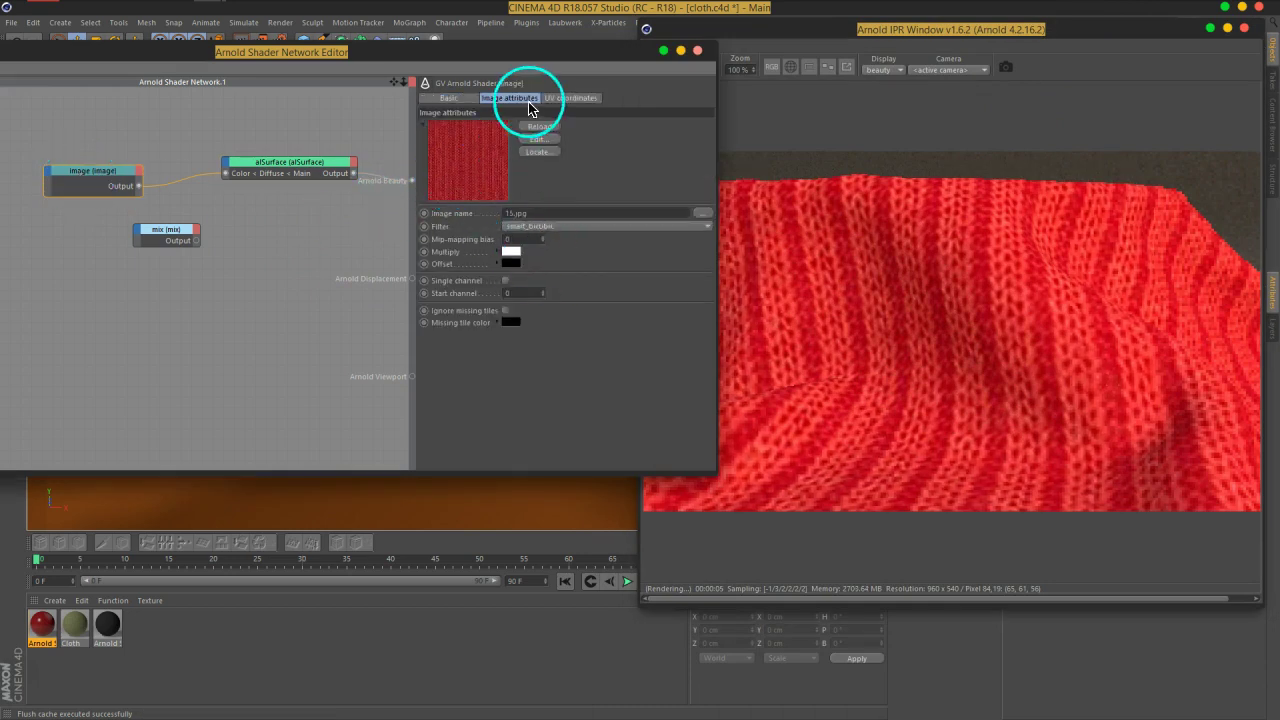
pyautogui.click(568, 98)
pyautogui.click(494, 183)
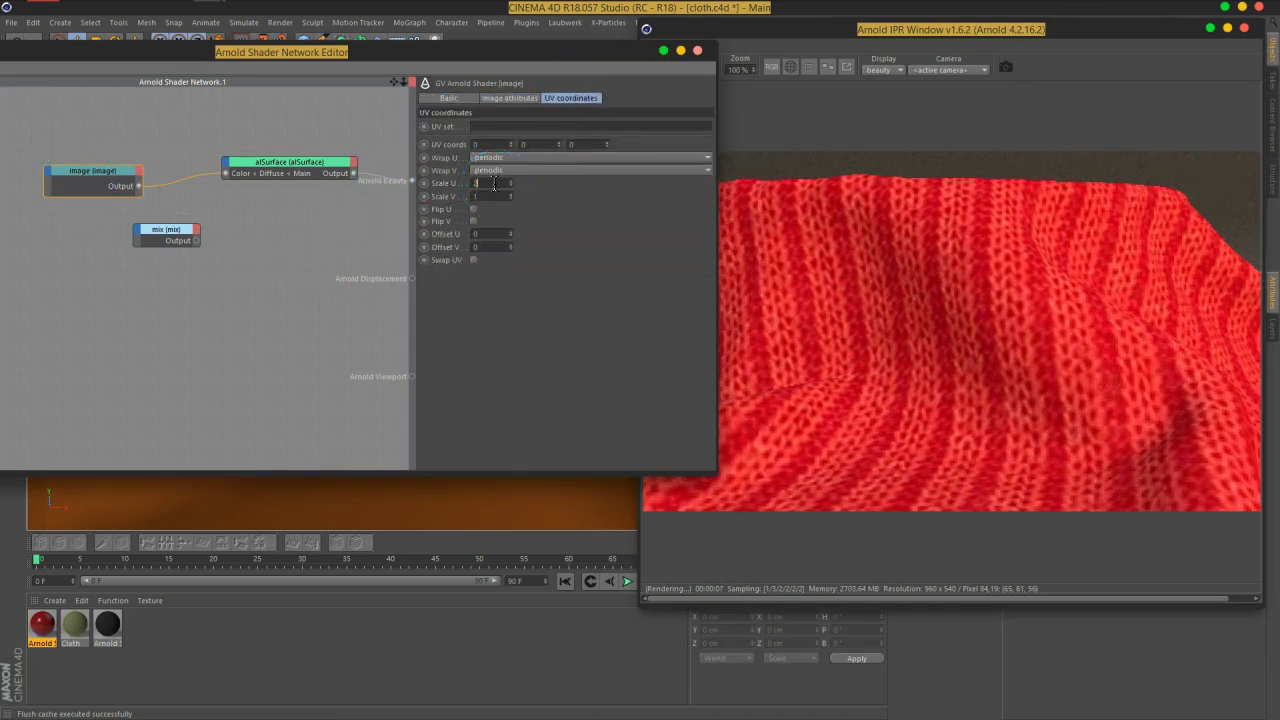
pyautogui.write('2')
pyautogui.press('Tab')
pyautogui.write('2')
pyautogui.press('Return')
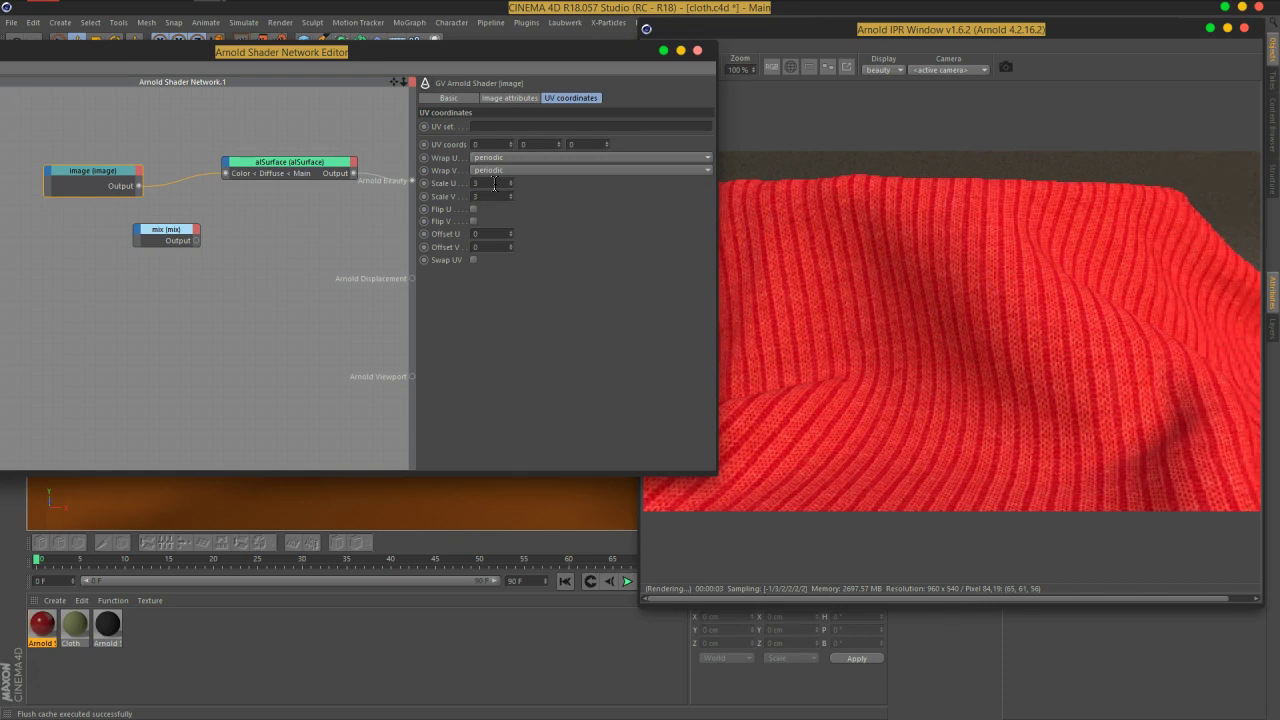
# Duplicate the image node below the original and add a color_correct node beside the copy
pyautogui.moveTo(377, 64); pyautogui.dragTo(583, 74)
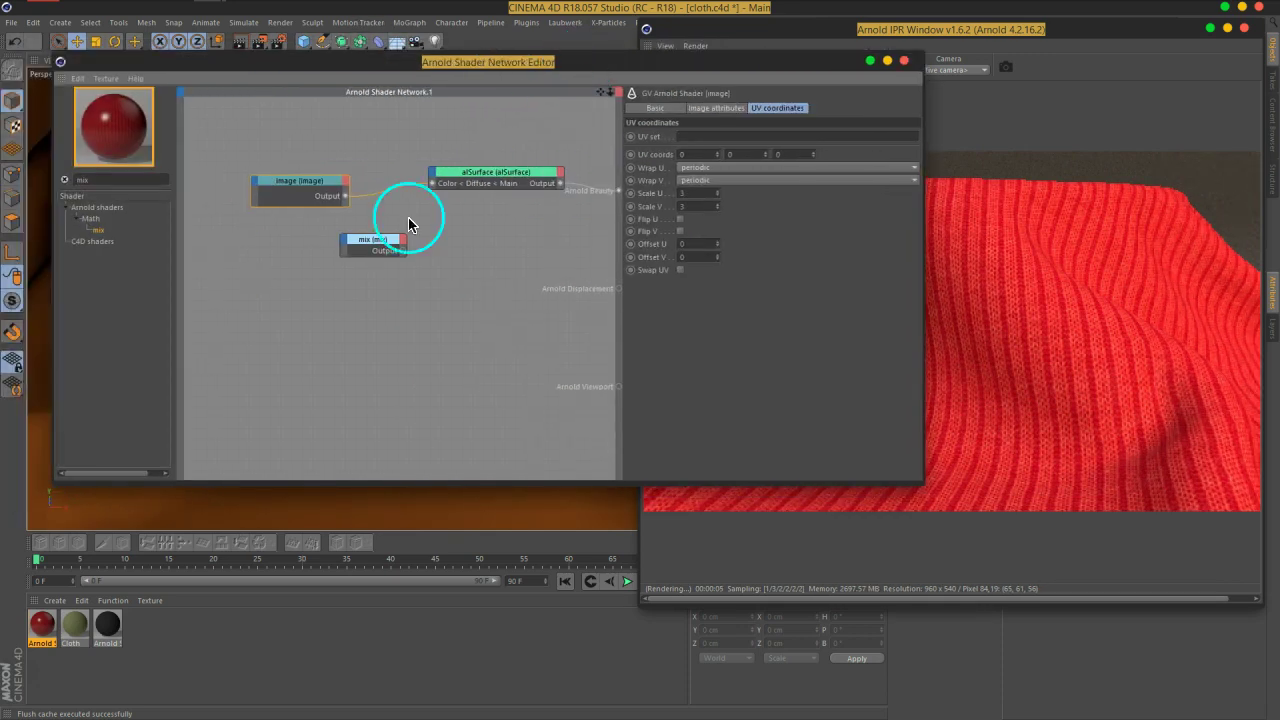
pyautogui.keyDown('ctrl'); pyautogui.moveTo(297, 190); pyautogui.dragTo(286, 303); pyautogui.keyUp('ctrl')
pyautogui.doubleClick(107, 181)
pyautogui.write('color')
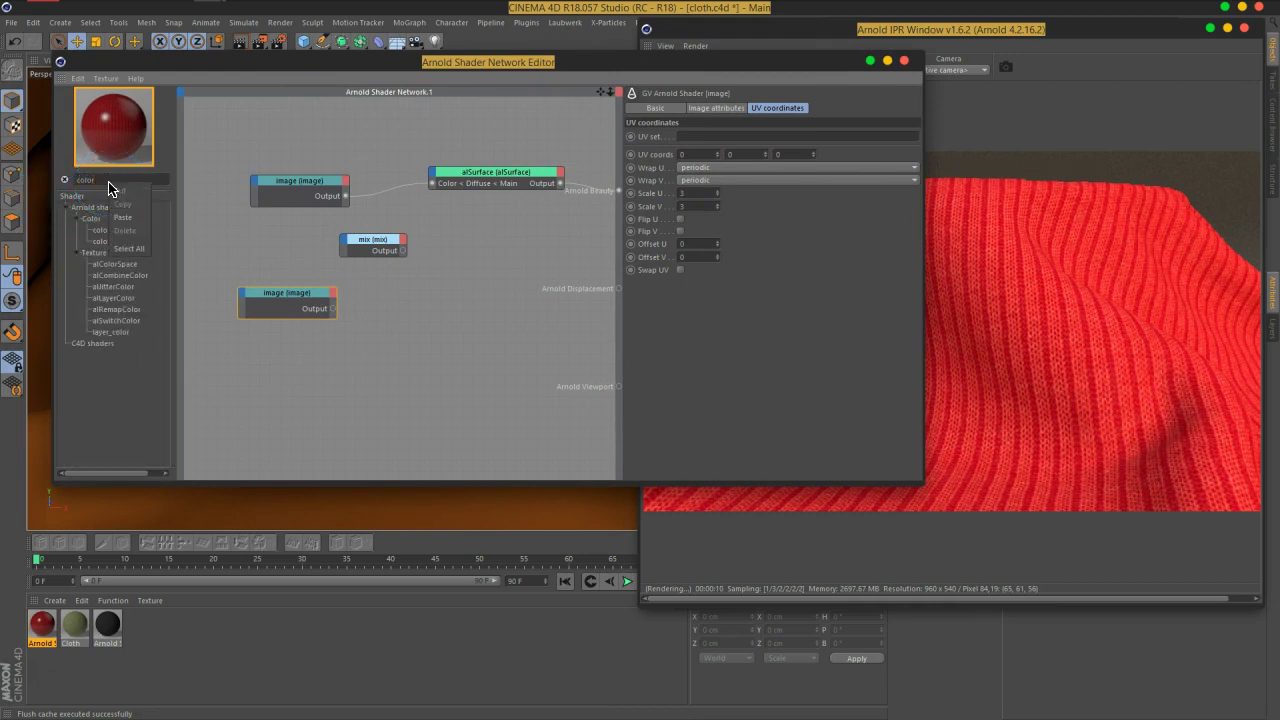
pyautogui.moveTo(115, 230); pyautogui.dragTo(425, 285)
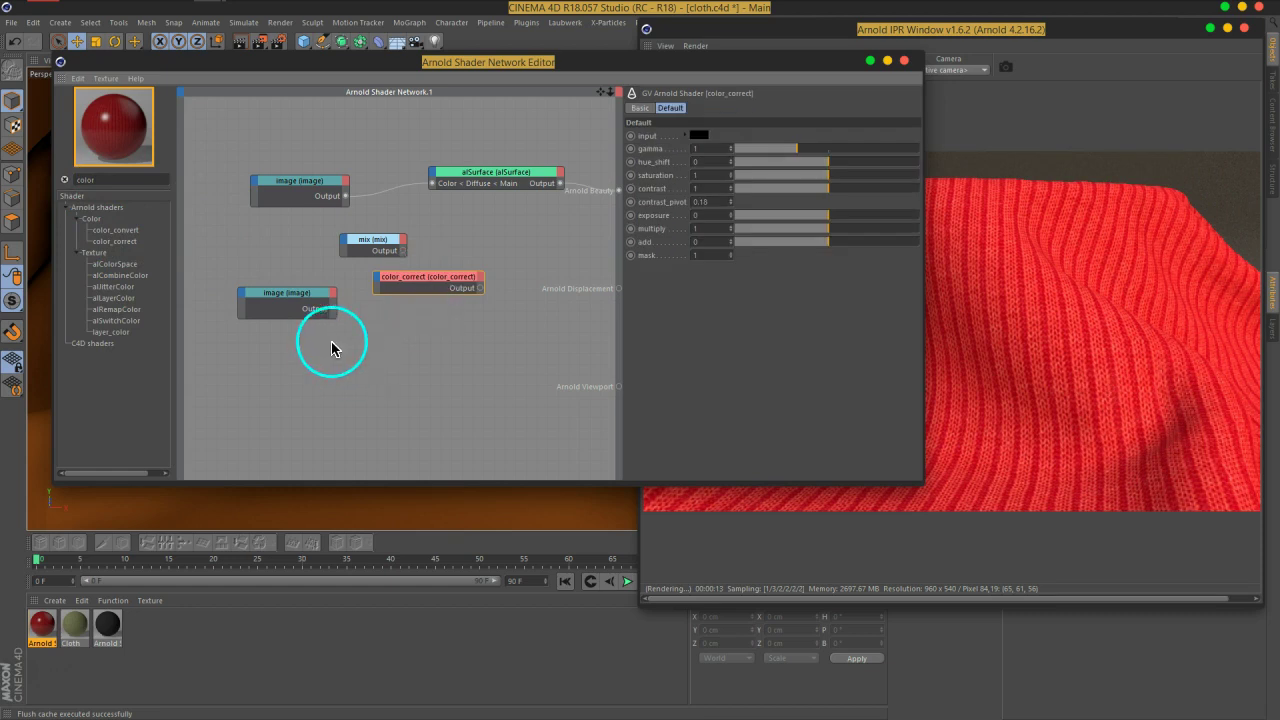
# Connect the duplicated image through color_correct's input to Arnold Beauty and set the color_correct saturation to 0
pyautogui.moveTo(335, 312); pyautogui.dragTo(619, 190)
pyautogui.click(437, 288)
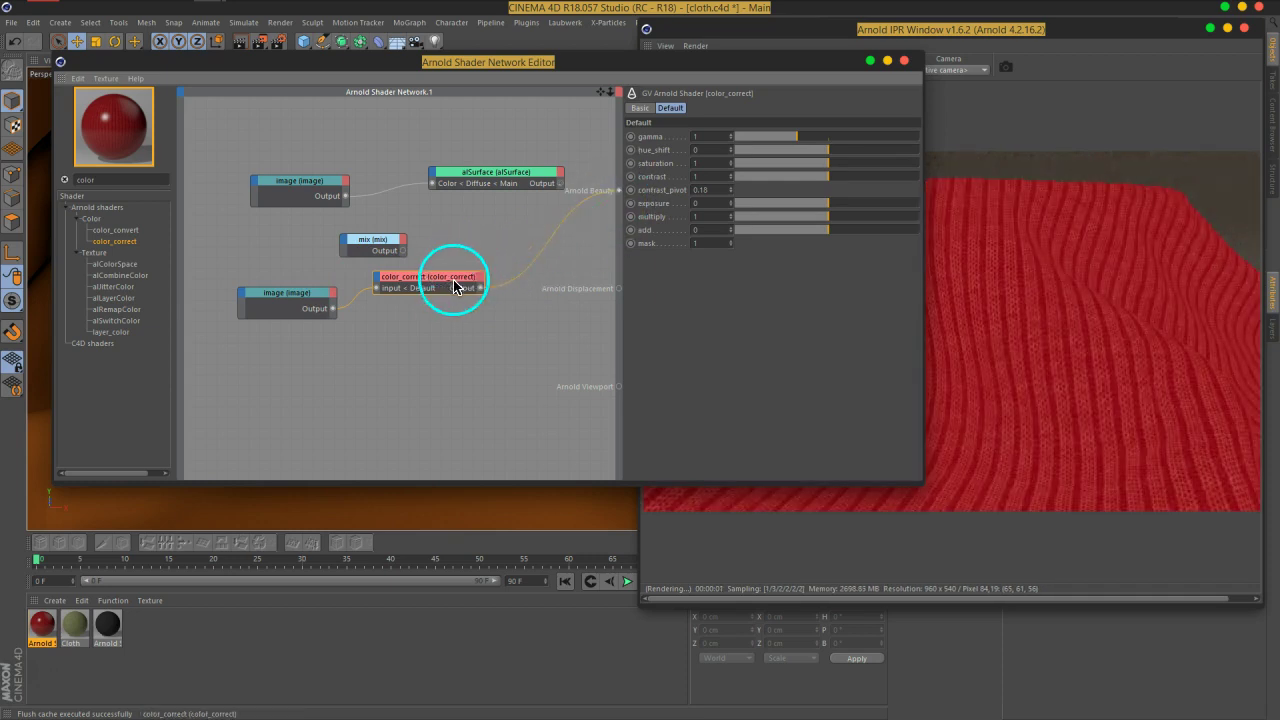
pyautogui.moveTo(793, 166); pyautogui.dragTo(614, 180)
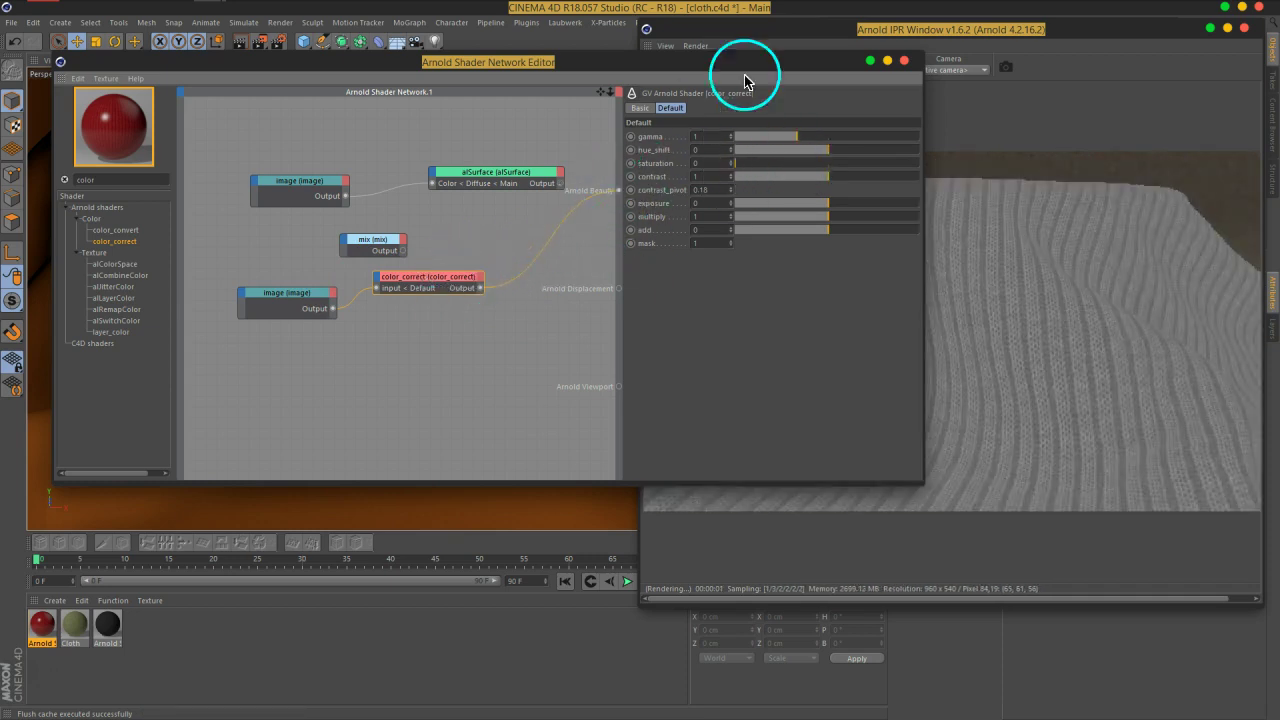
pyautogui.moveTo(771, 63); pyautogui.dragTo(540, 63)
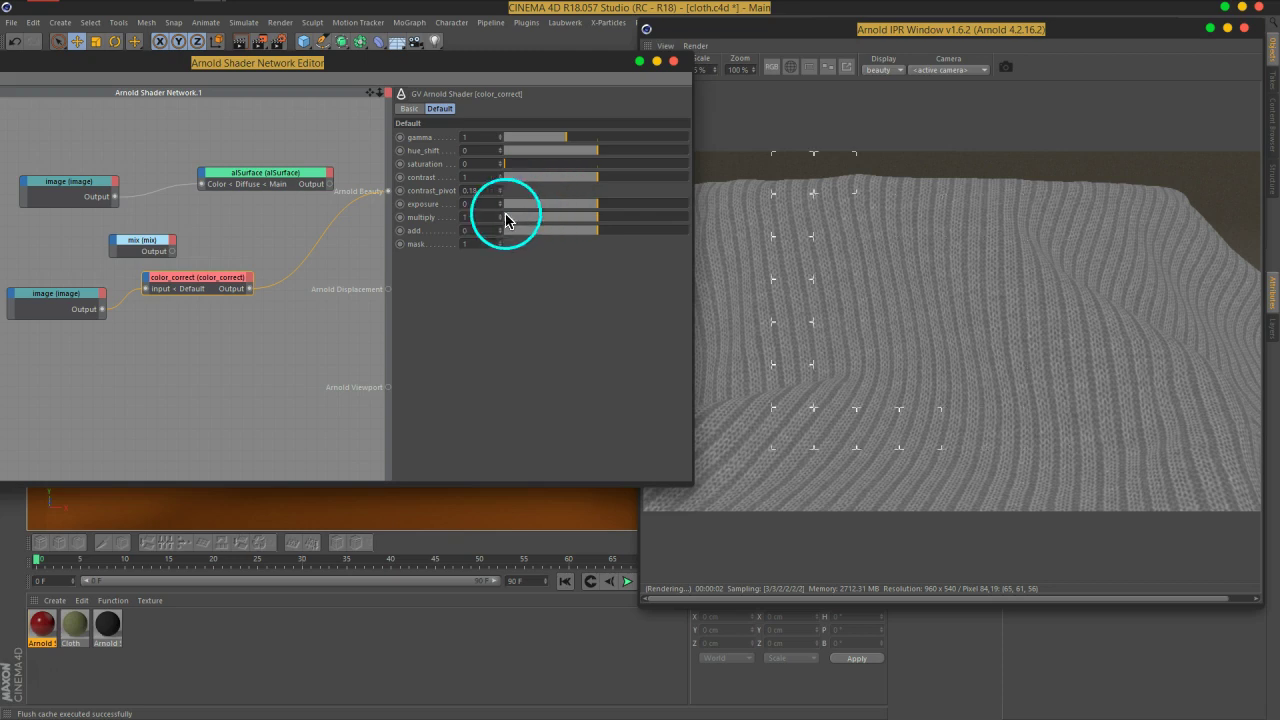
# Try raising the color_correct add value to 0.15 and reset it to 0
pyautogui.write('0.01')
pyautogui.press('Return')
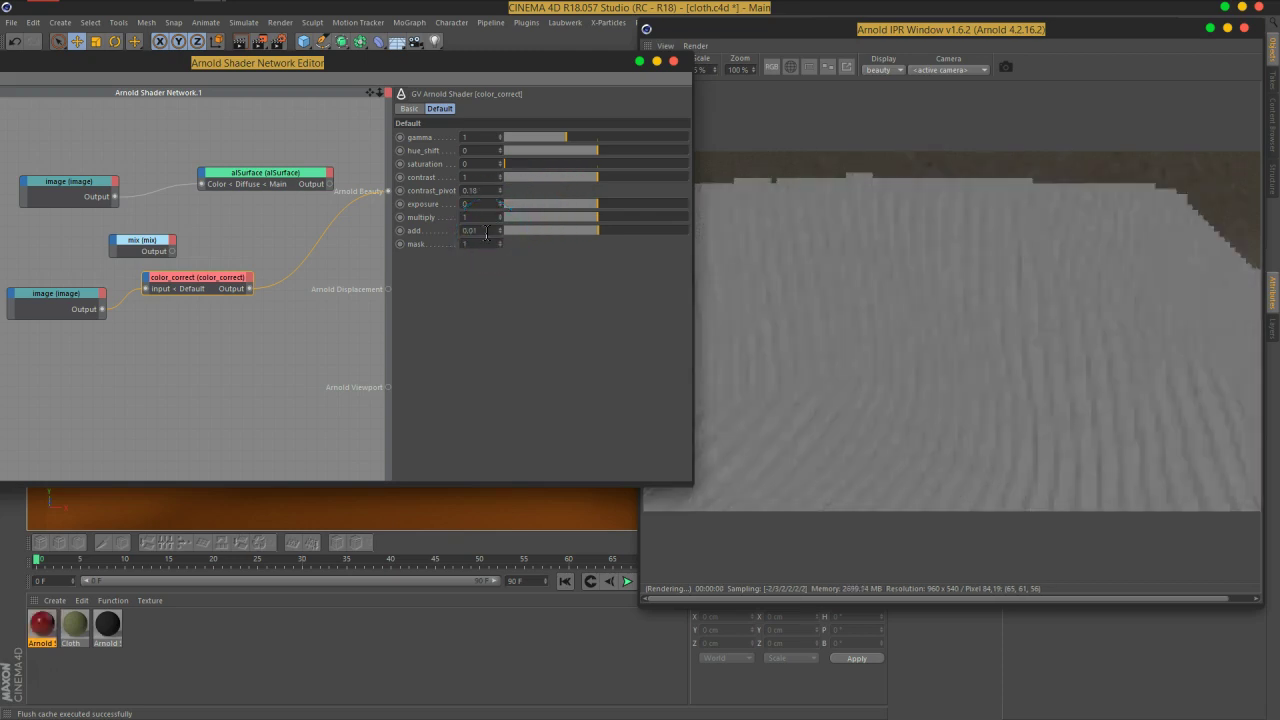
pyautogui.write('0.1')
pyautogui.press('Return')
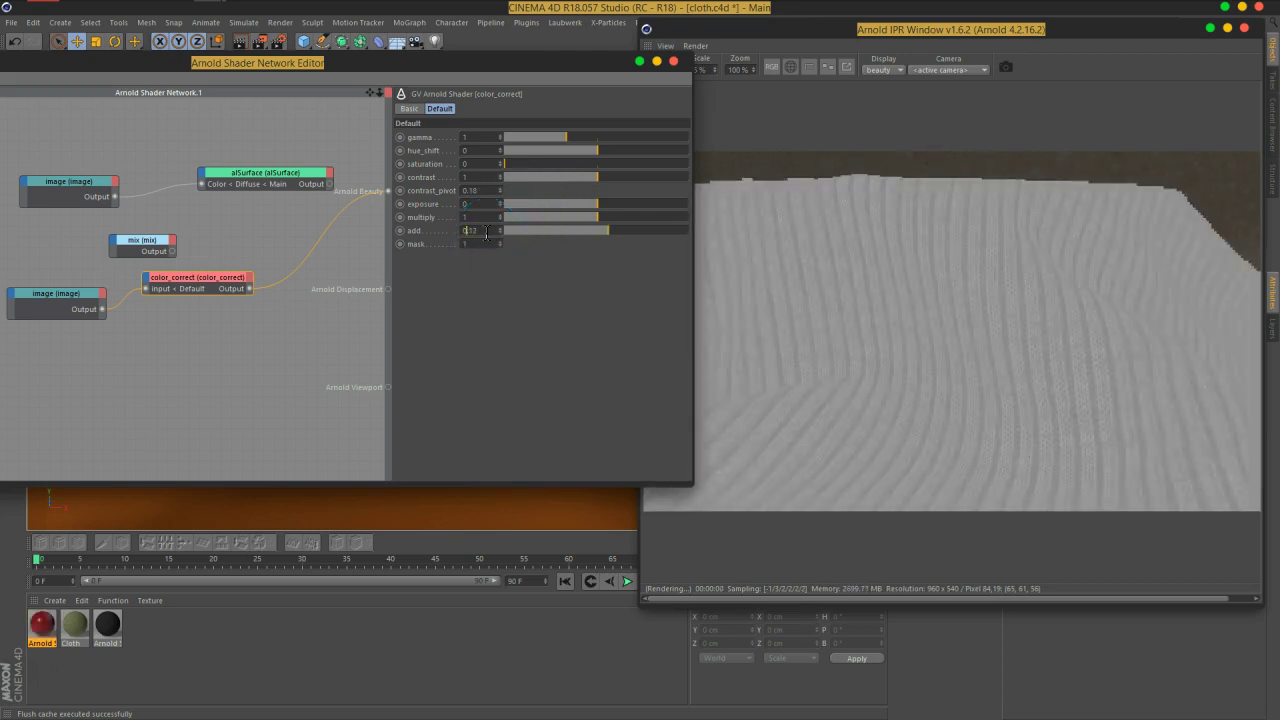
pyautogui.click(437, 230)
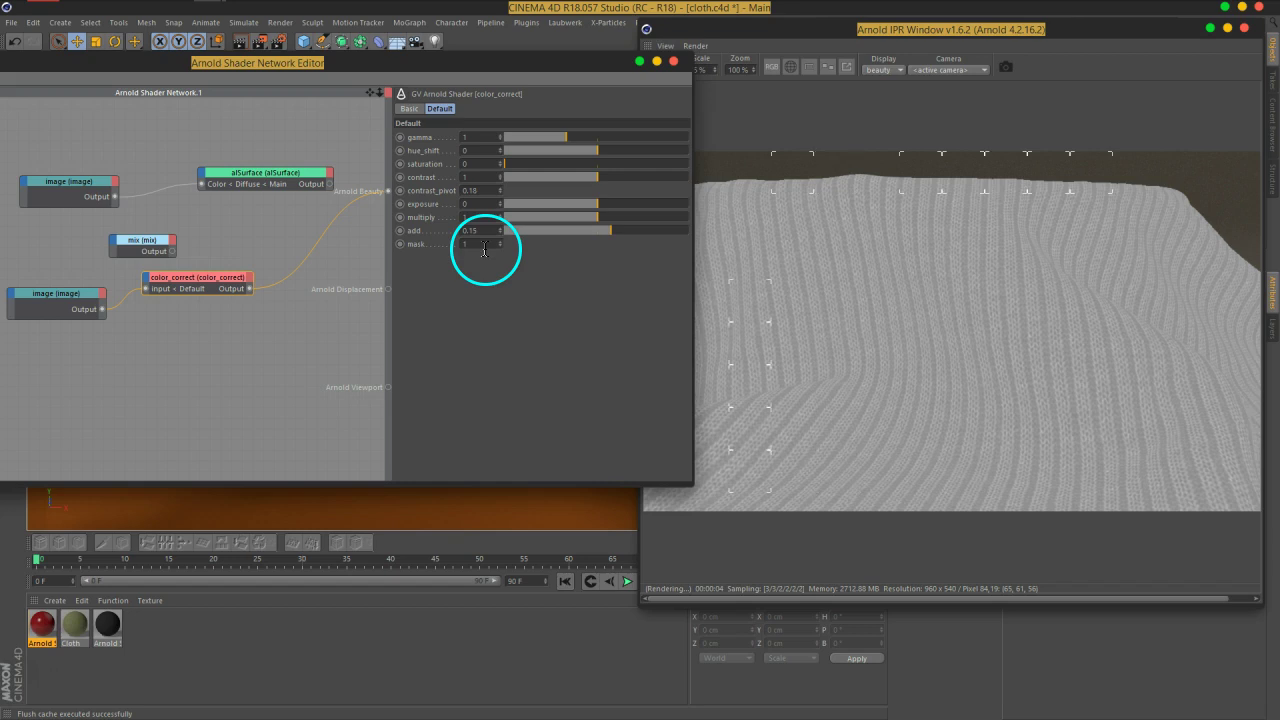
pyautogui.write('0')
pyautogui.press('Return')
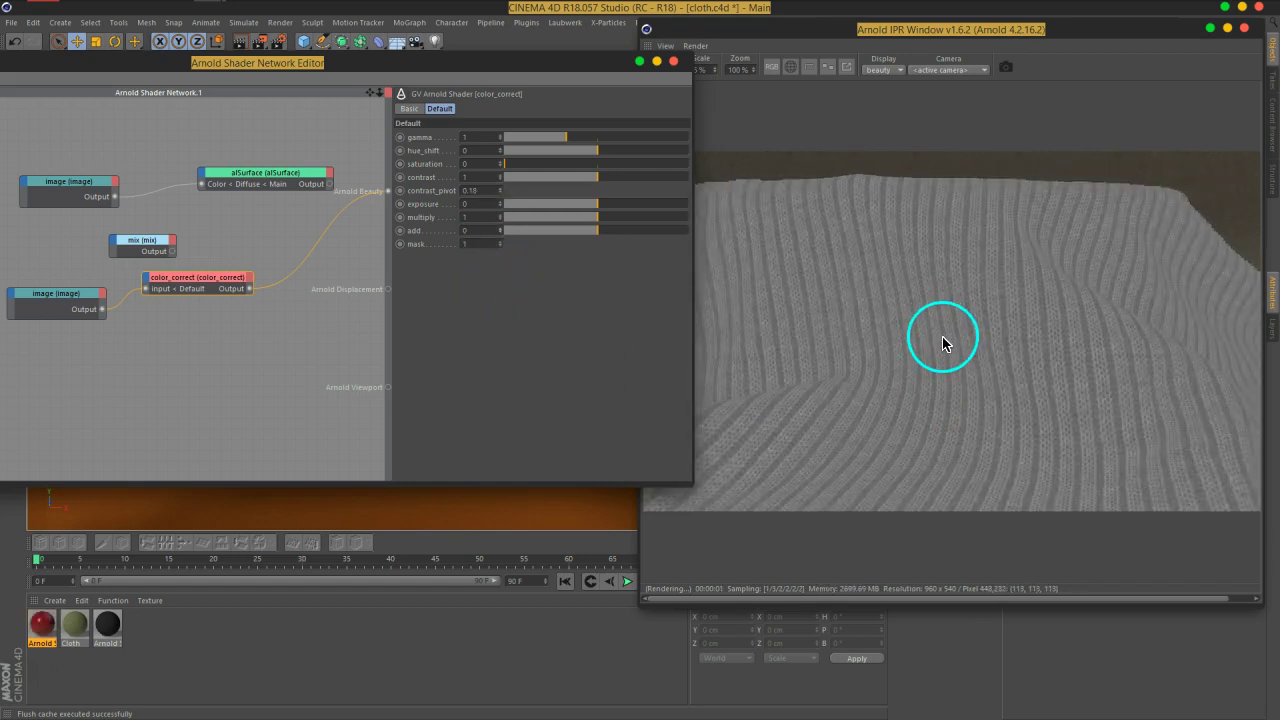
# Set the color_correct add value to 0.13 and its contrast to 1.42
pyautogui.press('Return')
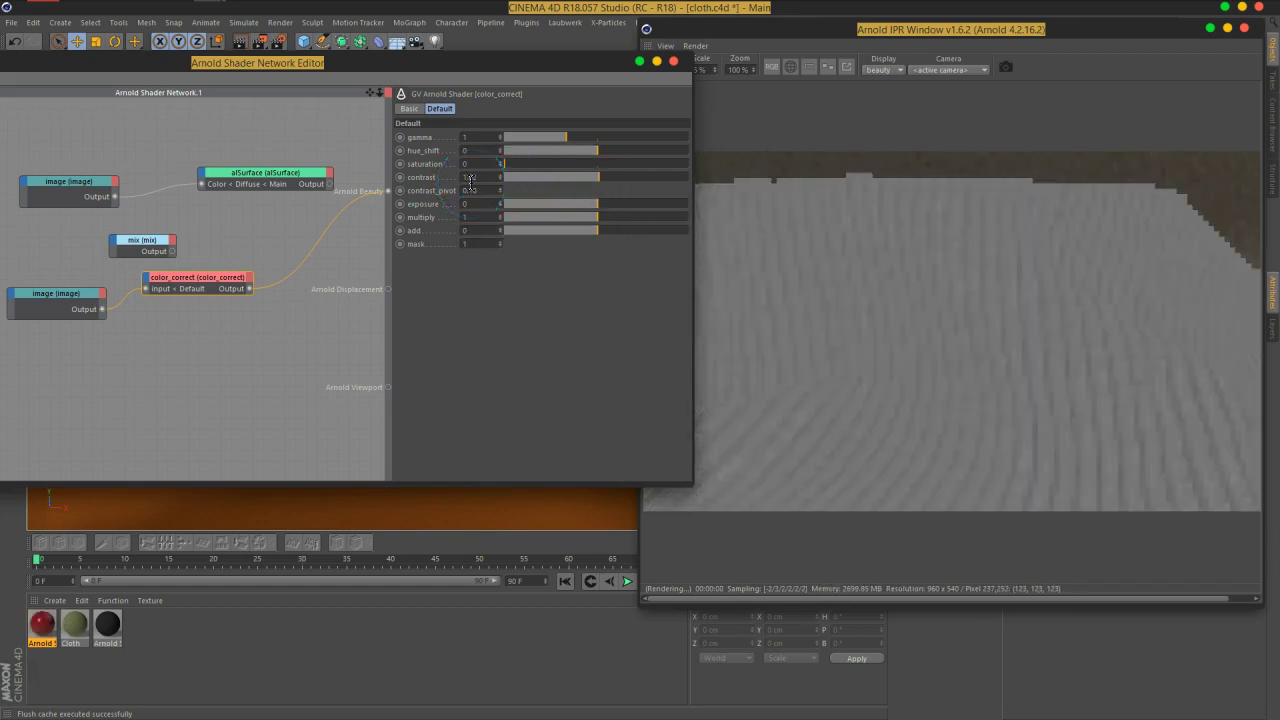
pyautogui.click(509, 344)
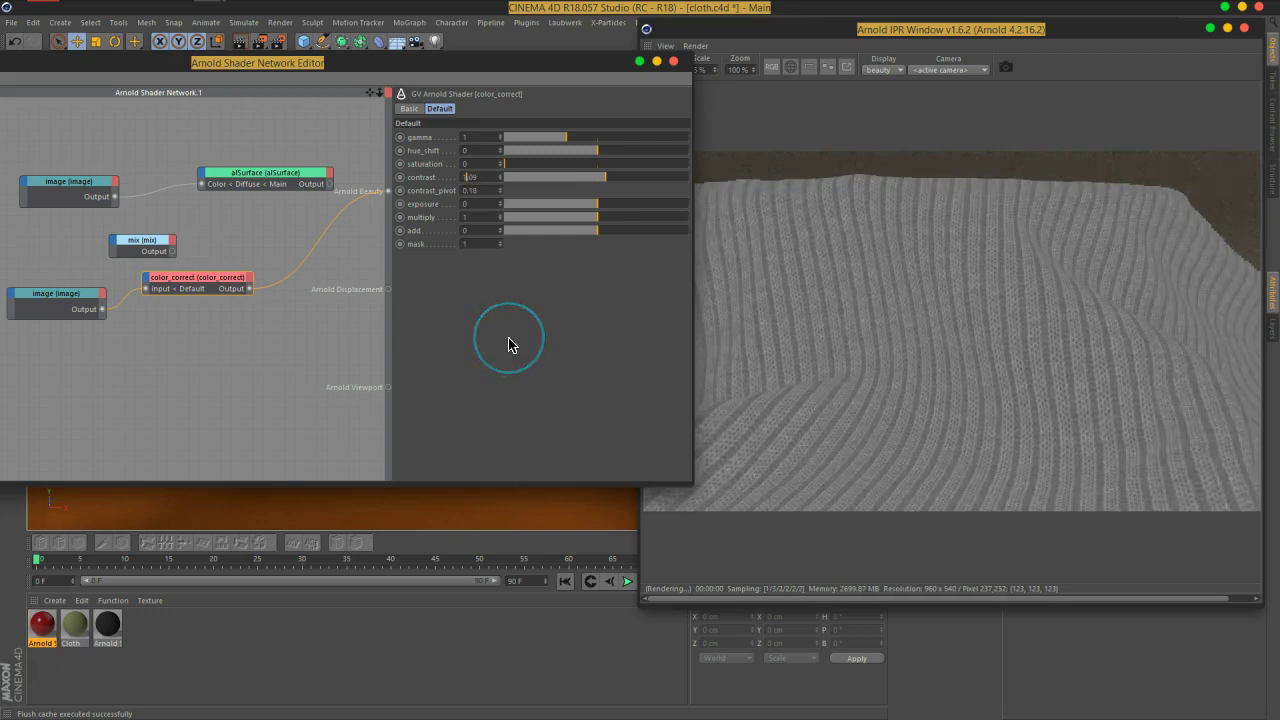
pyautogui.write('0.13')
pyautogui.press('Return')
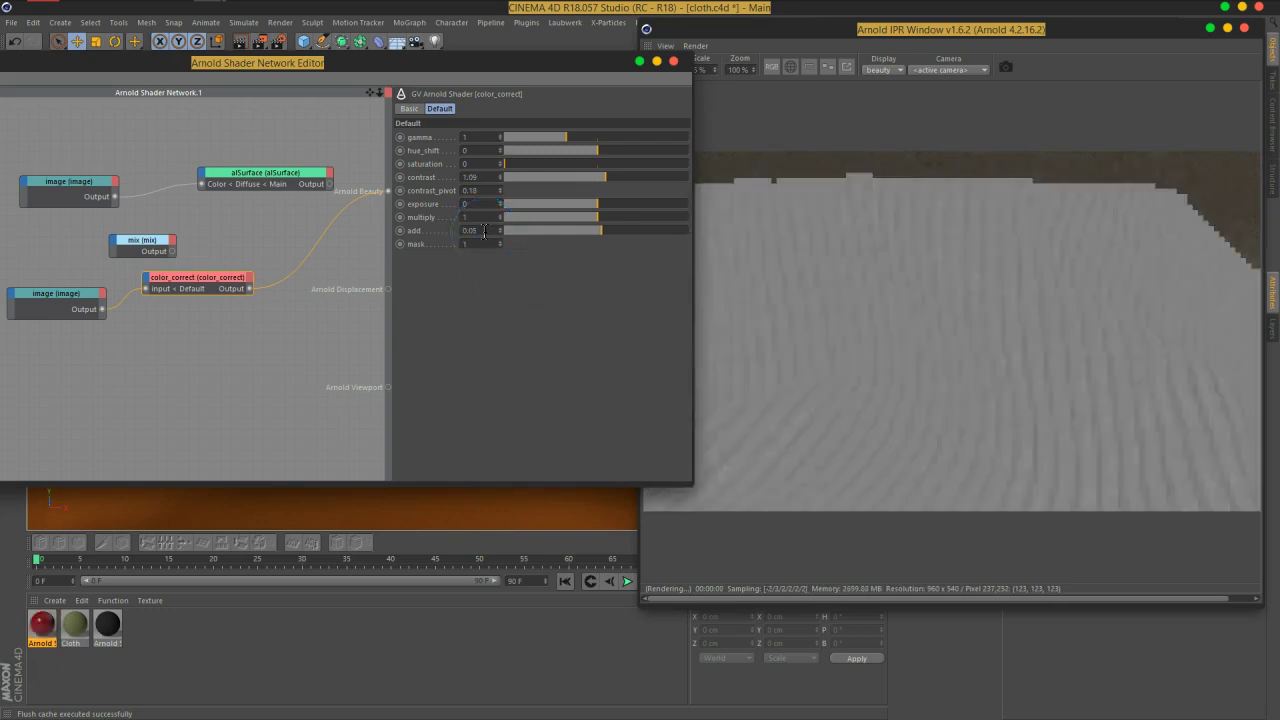
pyautogui.click(473, 177)
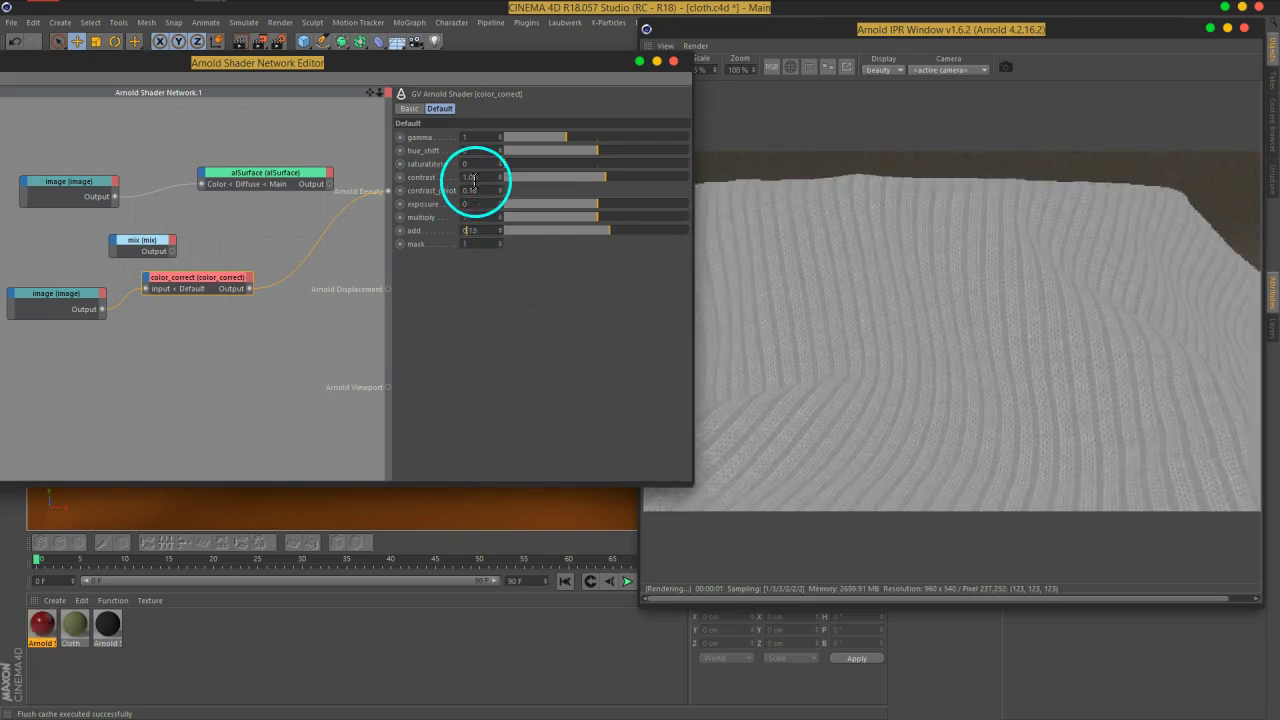
pyautogui.write('1.3')
pyautogui.press('Return')
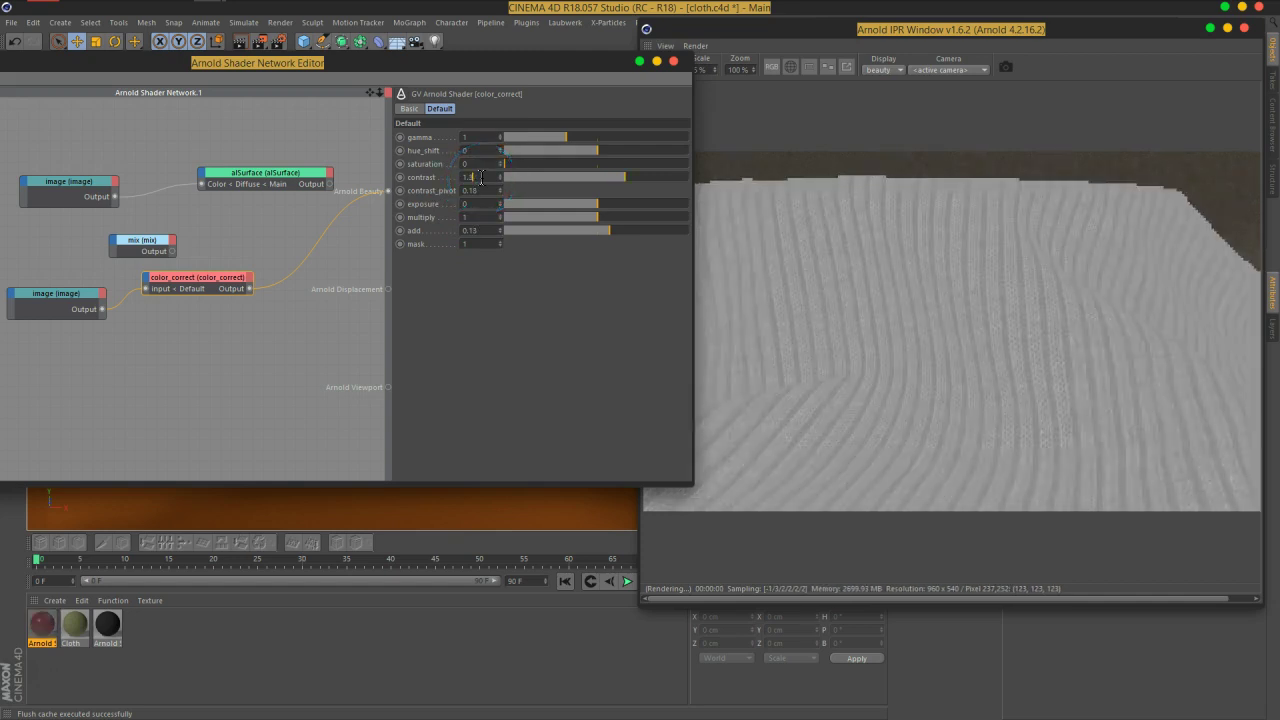
pyautogui.moveTo(481, 177); pyautogui.dragTo(503, 232)
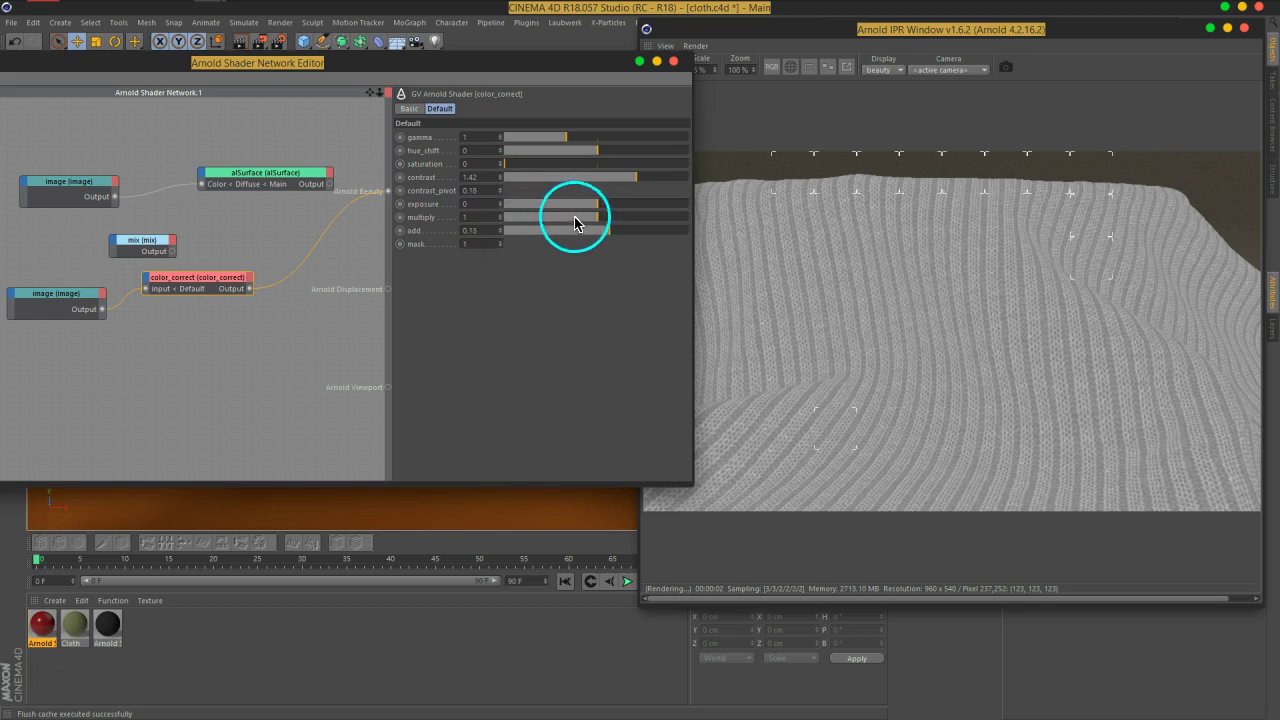
# Tune the color_correct node to gamma 0.73, exposure 1.22, multiply 1.2 and add 0.12
pyautogui.write('0.05')
pyautogui.press('Return')
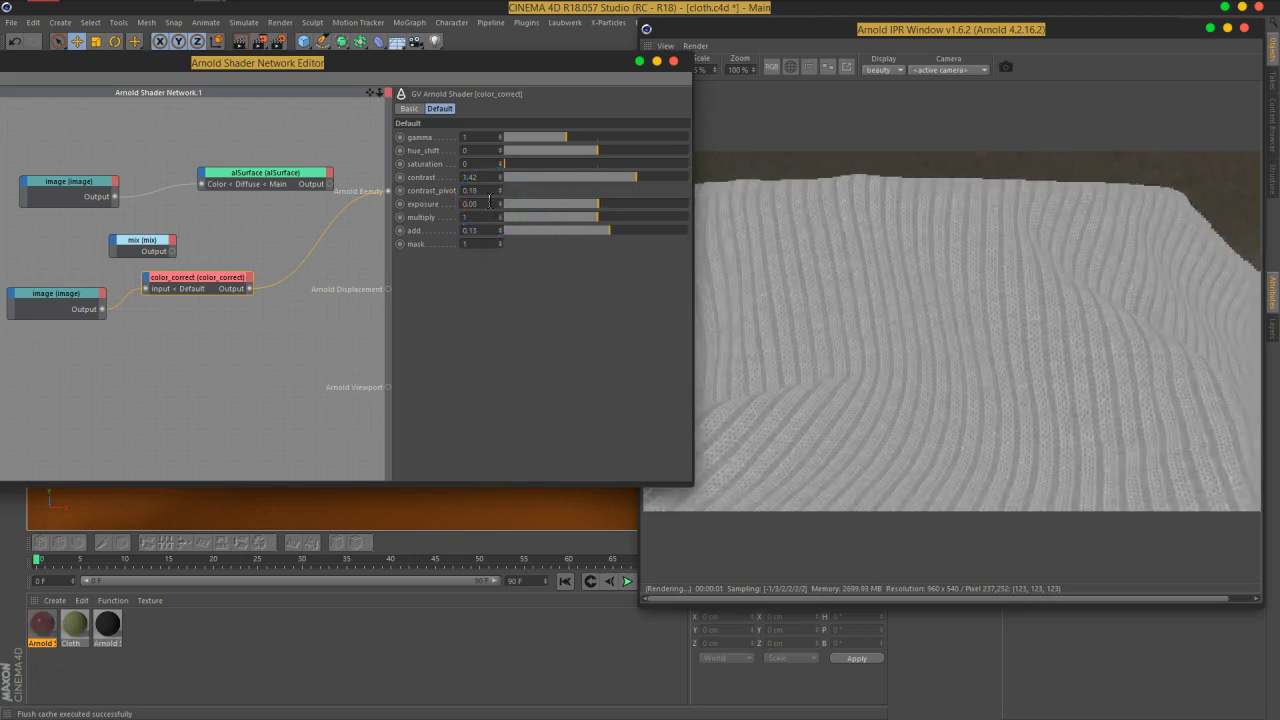
pyautogui.moveTo(566, 140); pyautogui.dragTo(549, 135)
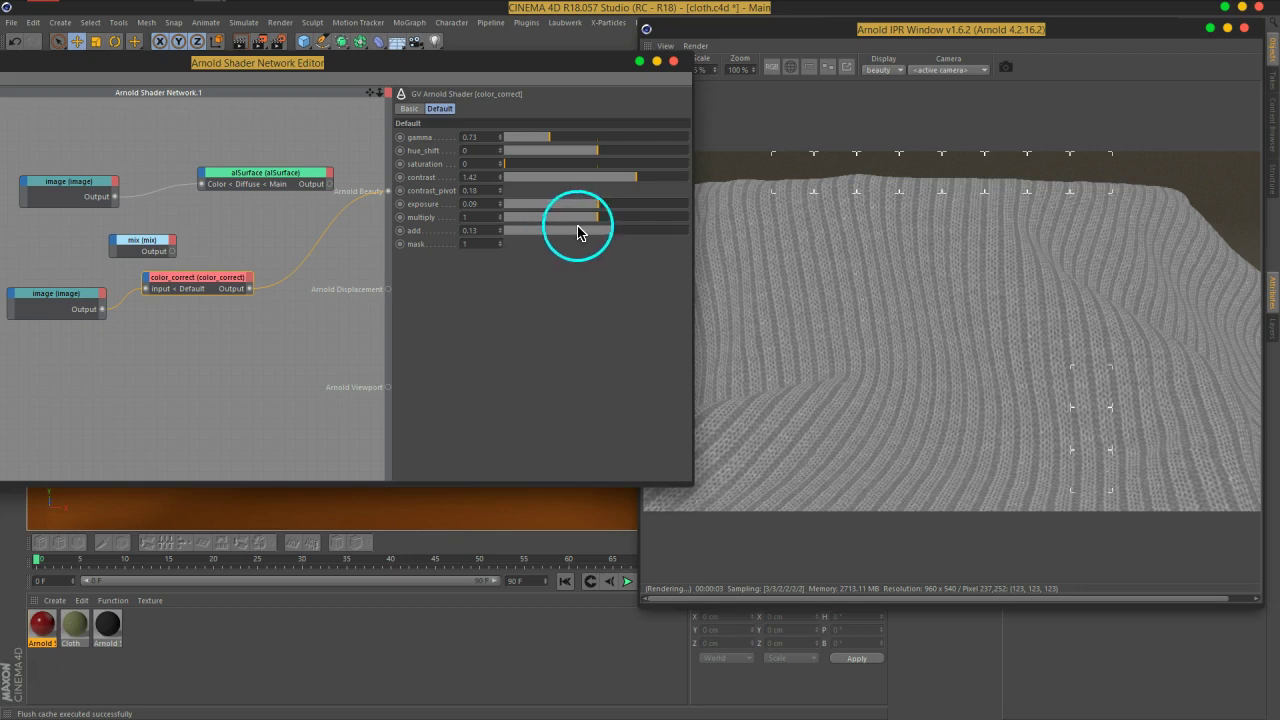
pyautogui.moveTo(601, 211); pyautogui.dragTo(603, 240)
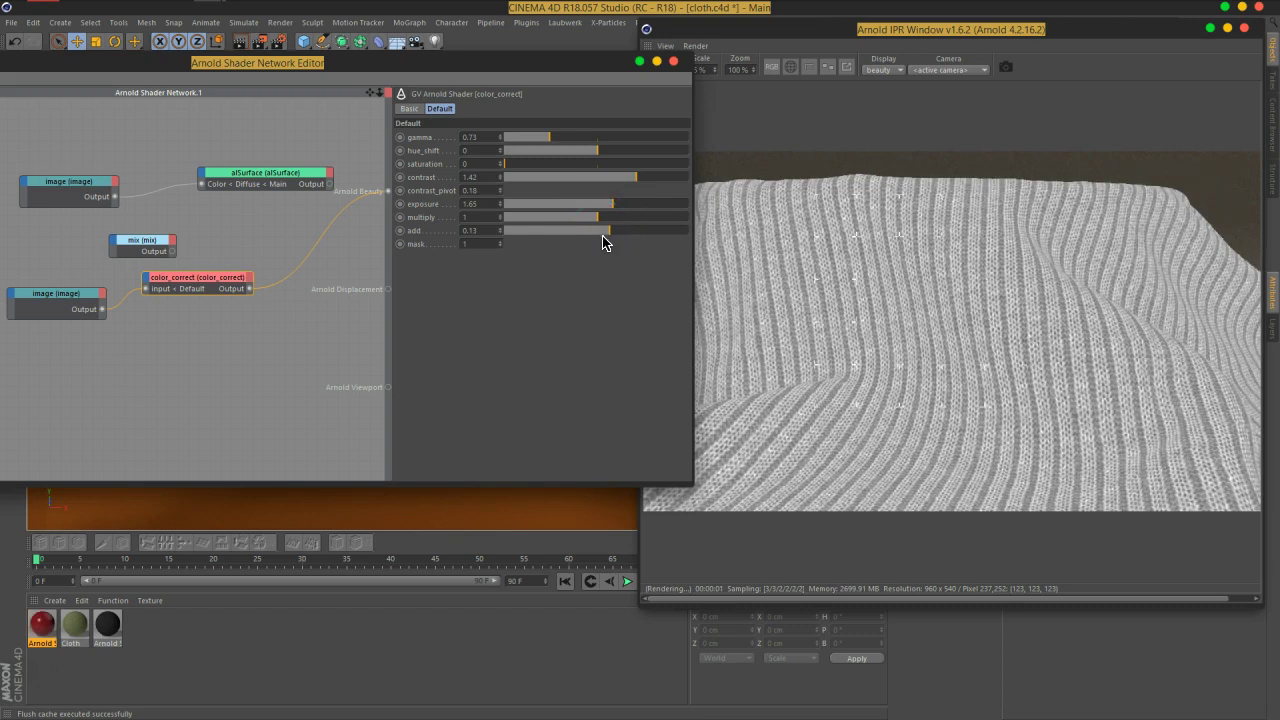
pyautogui.moveTo(598, 226)
pyautogui.mouseDown()
pyautogui.moveTo(574, 220)
pyautogui.moveTo(612, 229)
pyautogui.mouseUp()
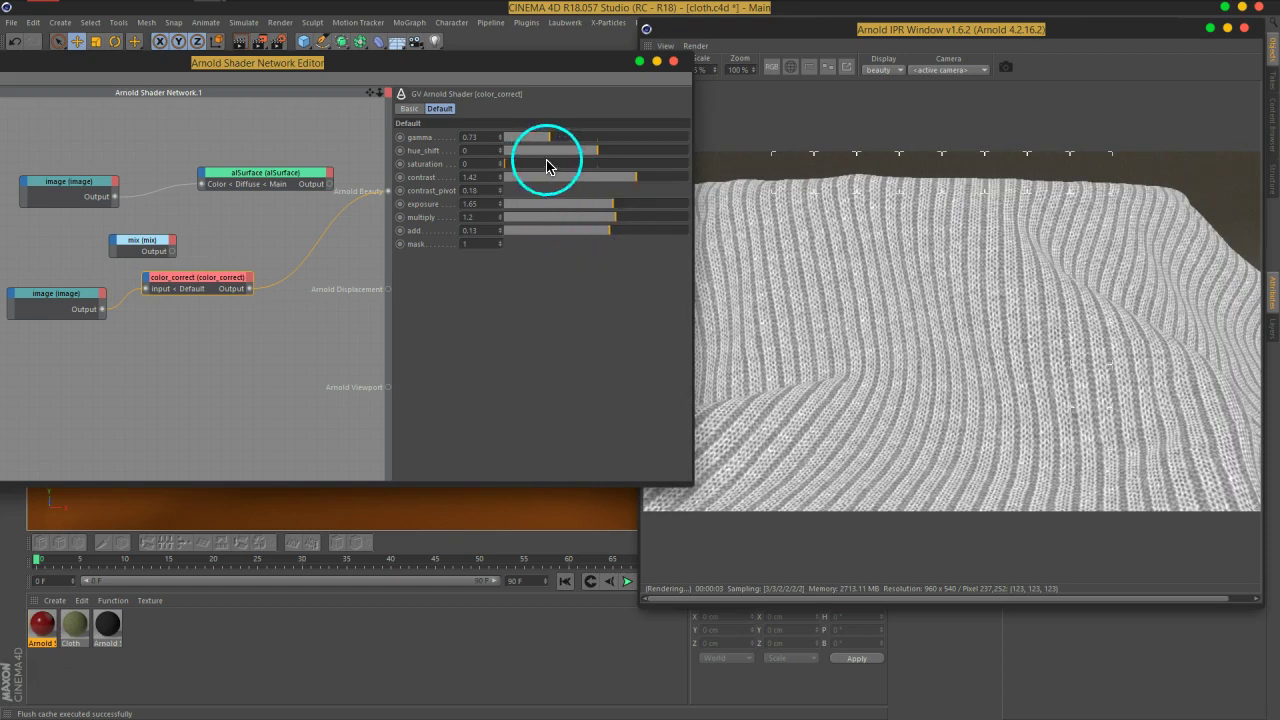
pyautogui.moveTo(617, 213)
pyautogui.mouseDown()
pyautogui.moveTo(606, 207)
pyautogui.moveTo(605, 226)
pyautogui.mouseUp()
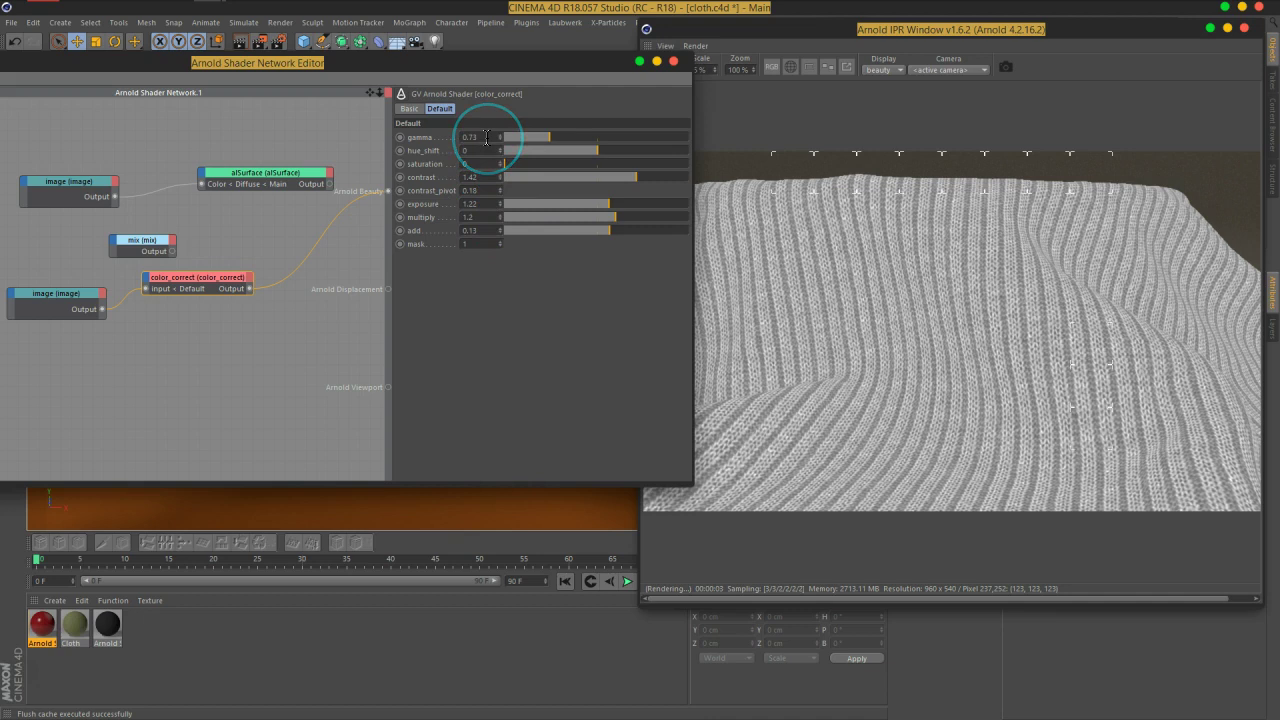
pyautogui.press('Return')
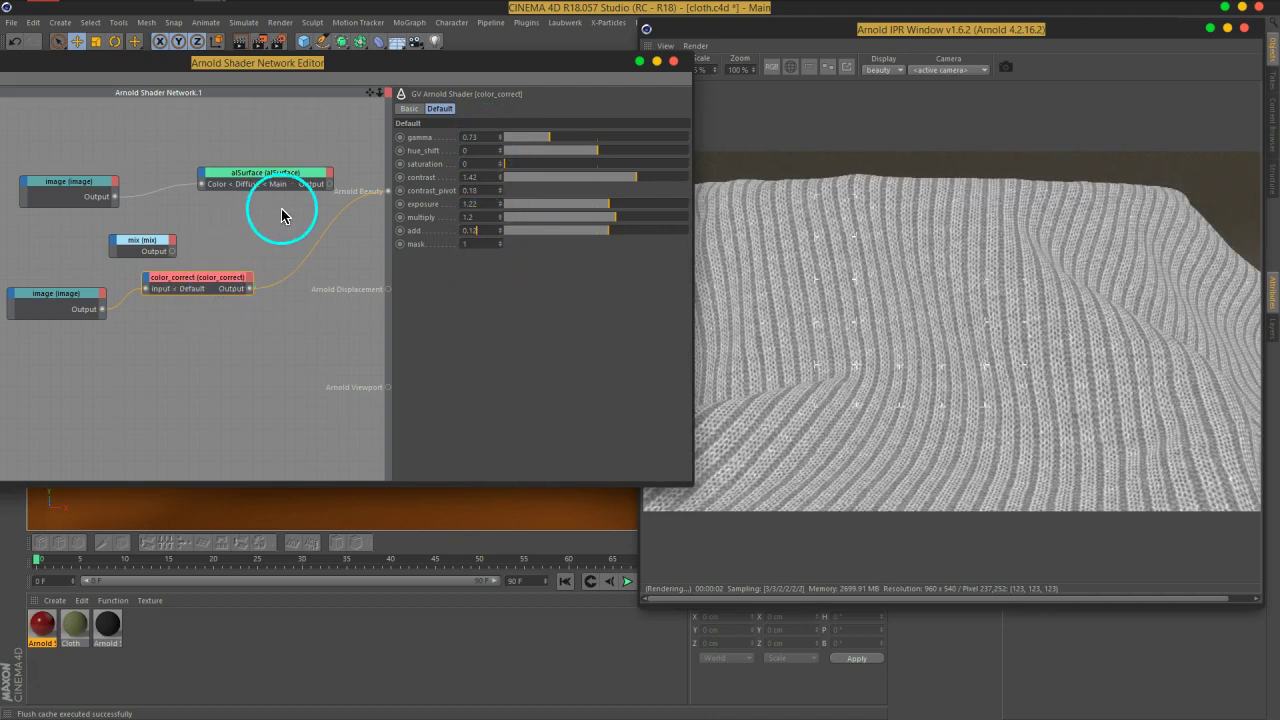
# Find the bump2d shader and add it to the network beside the color_correct and alSurface nodes
pyautogui.moveTo(326, 63); pyautogui.dragTo(594, 57)
pyautogui.click(187, 176)
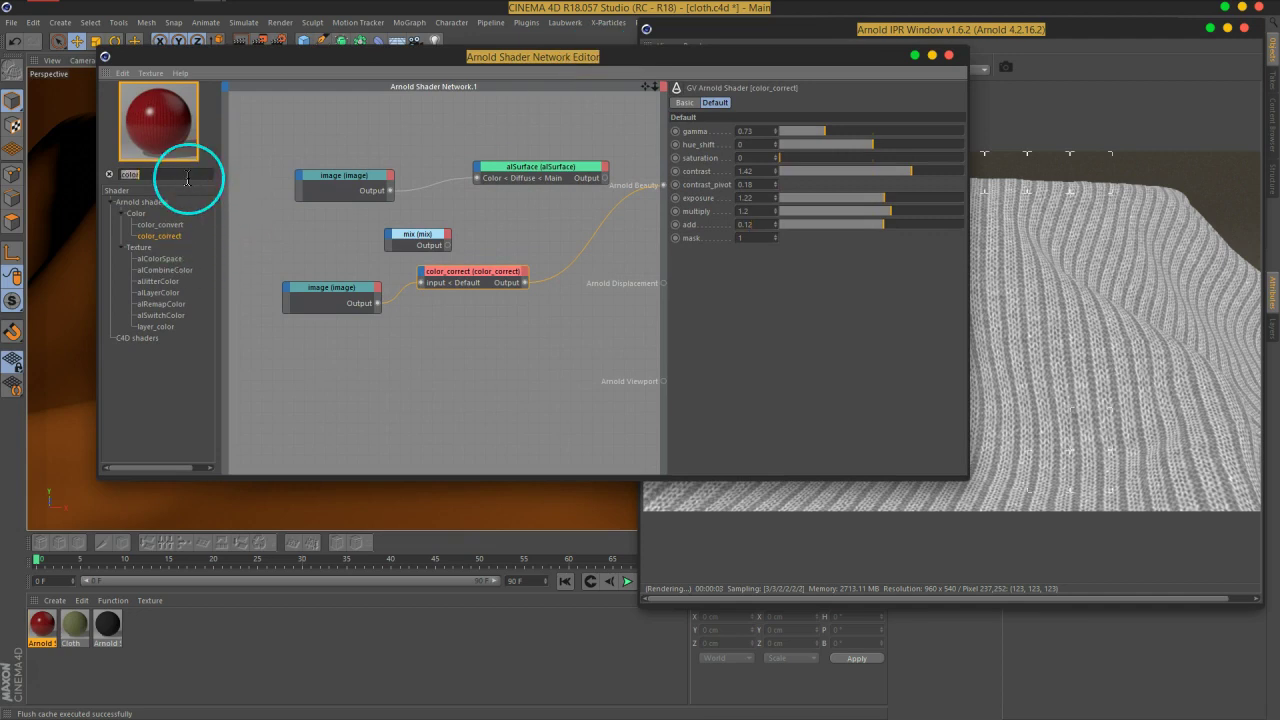
pyautogui.write('bu')
pyautogui.click(171, 227)
pyautogui.moveTo(165, 232); pyautogui.dragTo(580, 226)
# Rearrange the nodes to make room for bump2d, placing the unused mix node above the original image node
pyautogui.moveTo(505, 175); pyautogui.dragTo(478, 210)
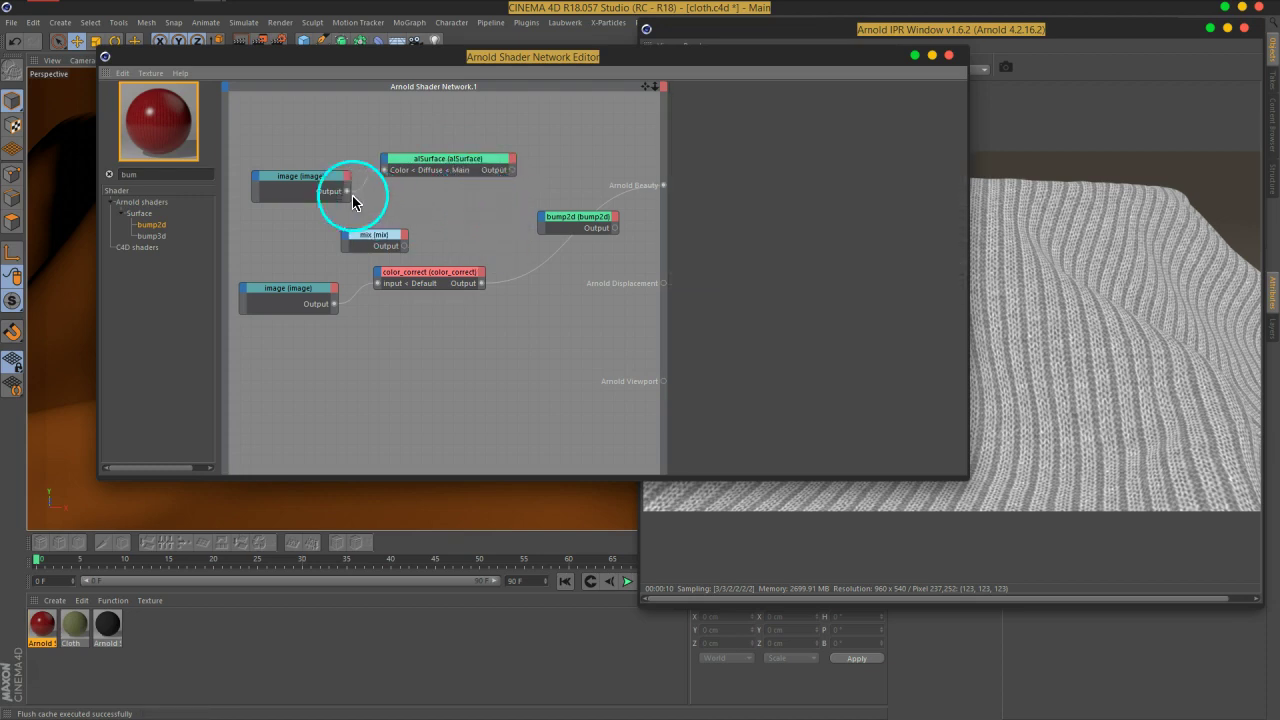
pyautogui.click(304, 177)
pyautogui.click(455, 161)
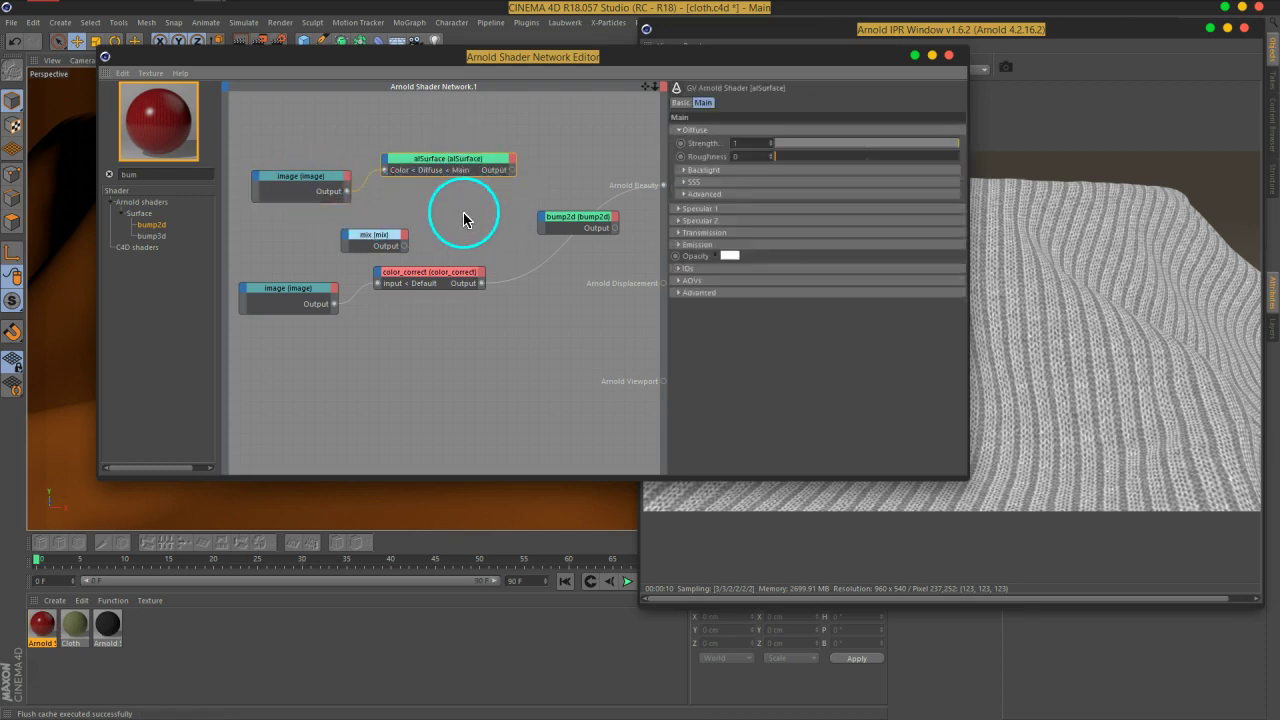
pyautogui.moveTo(385, 243); pyautogui.dragTo(325, 129)
pyautogui.click(506, 244)
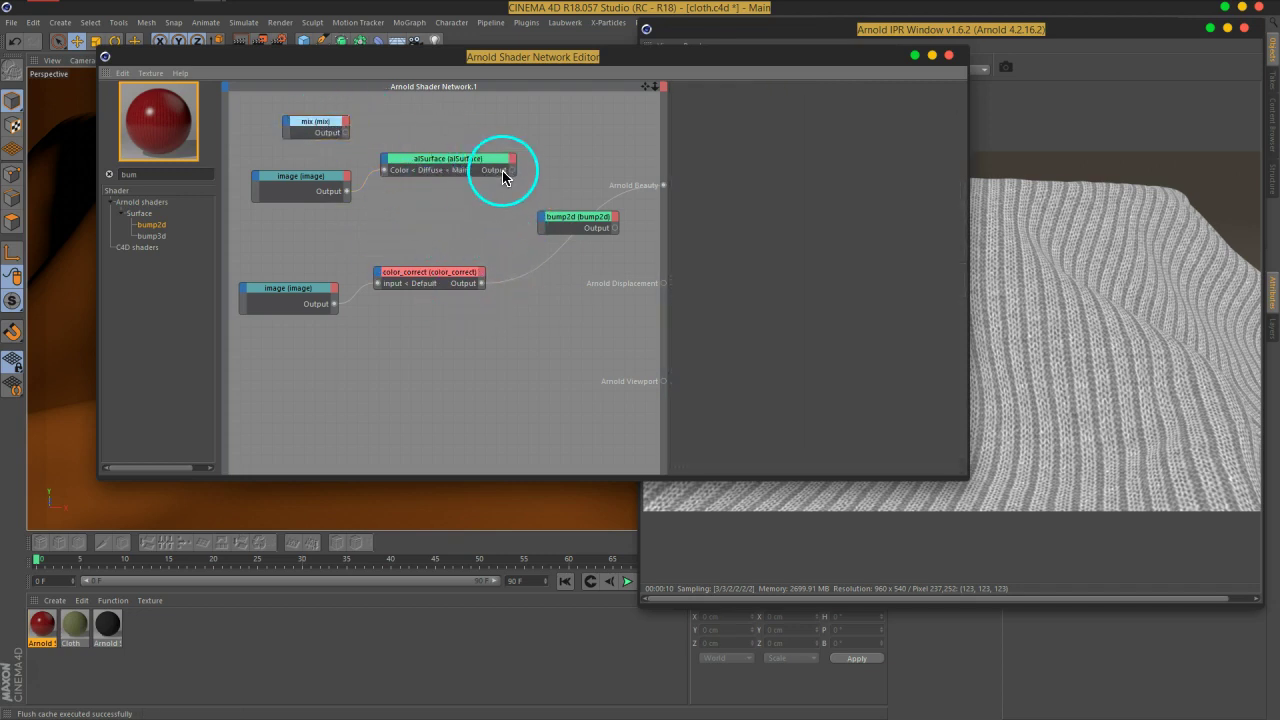
# Connect color_correct to bump2d's Bump map, alSurface to its Shader input, and the bump2d output to Arnold Beauty
pyautogui.moveTo(482, 283); pyautogui.dragTo(600, 227)
pyautogui.click(542, 223)
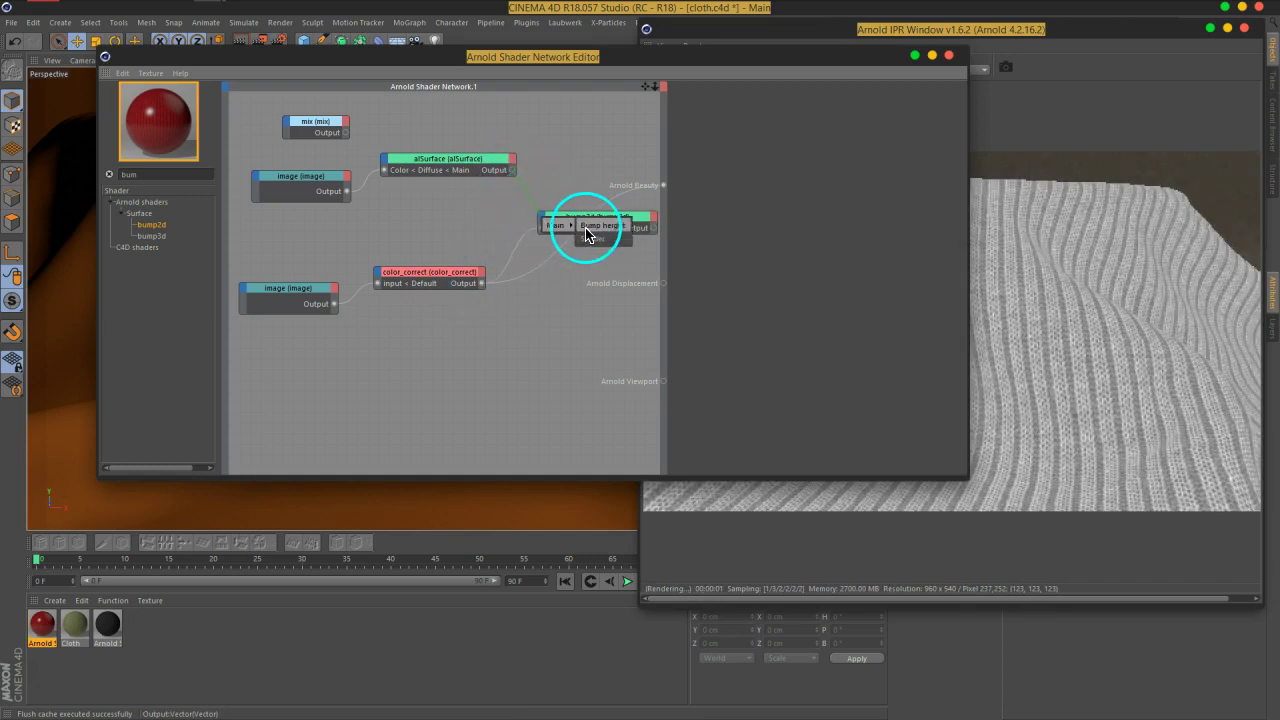
pyautogui.click(591, 240)
pyautogui.moveTo(580, 217); pyautogui.dragTo(665, 190)
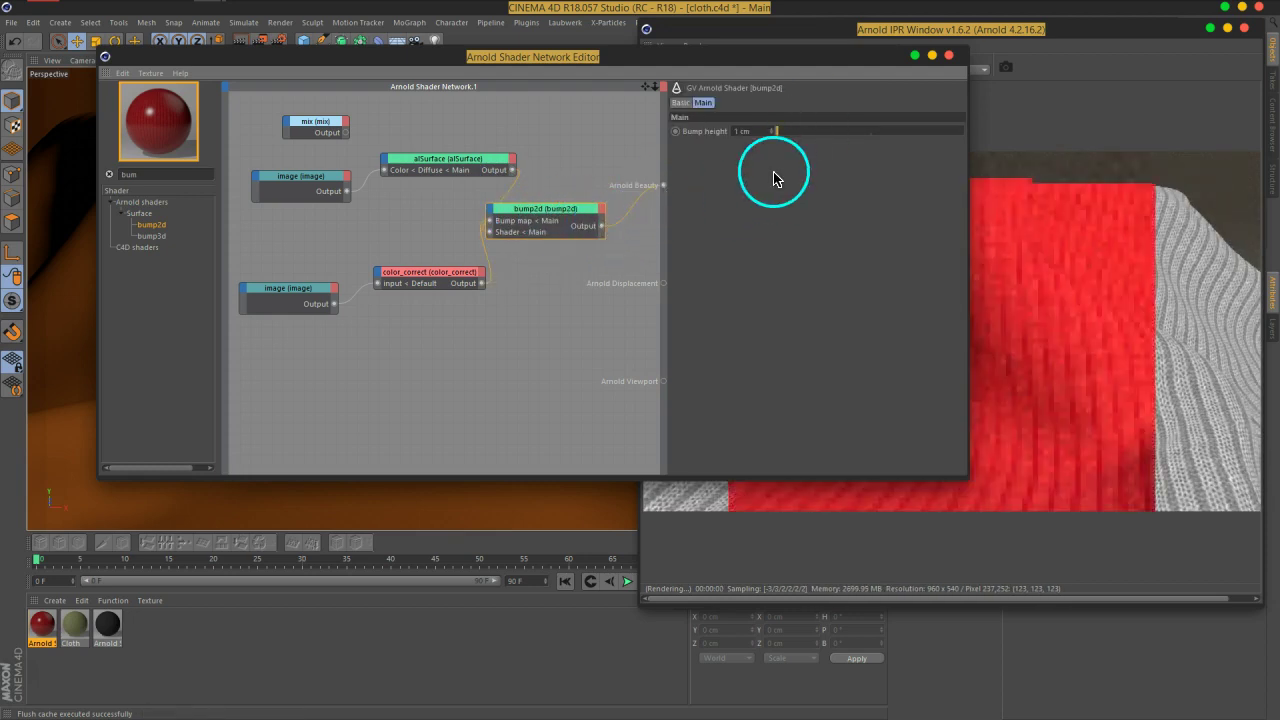
# Set the bump2d node's Bump height to -1 cm
pyautogui.moveTo(771, 62); pyautogui.dragTo(603, 74)
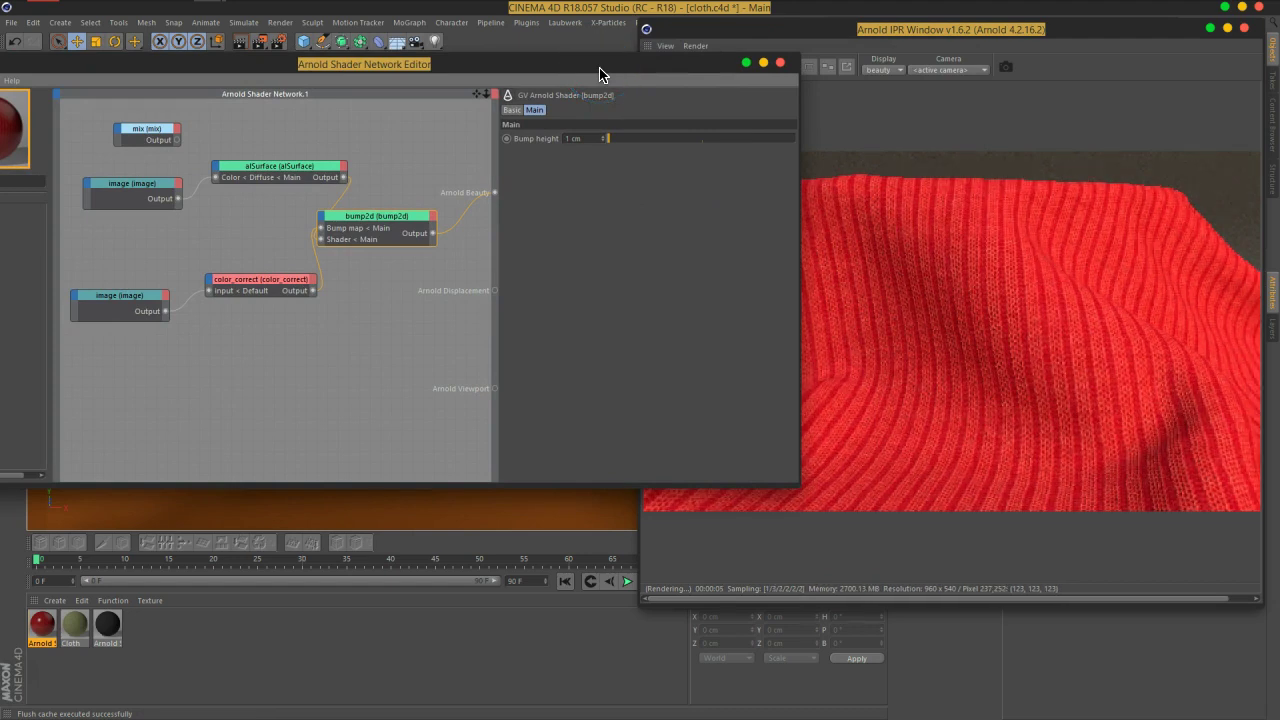
pyautogui.click(587, 139)
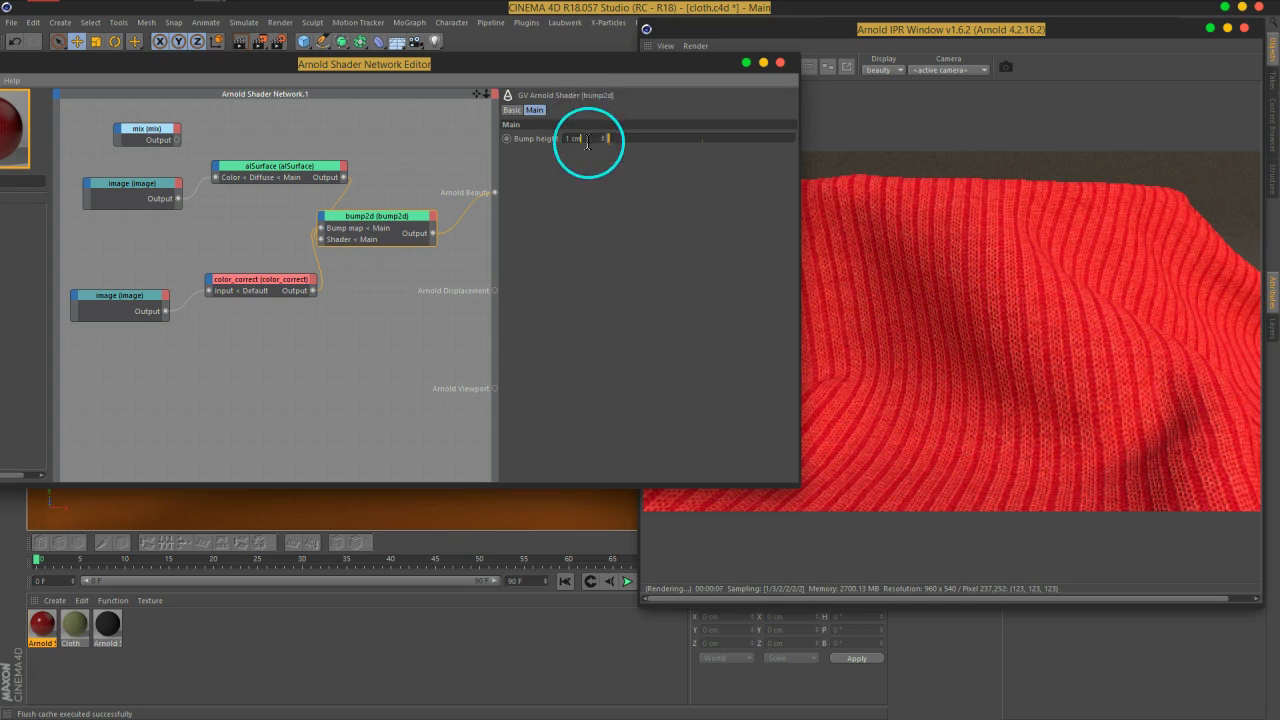
pyautogui.write('-1')
pyautogui.press('Return')
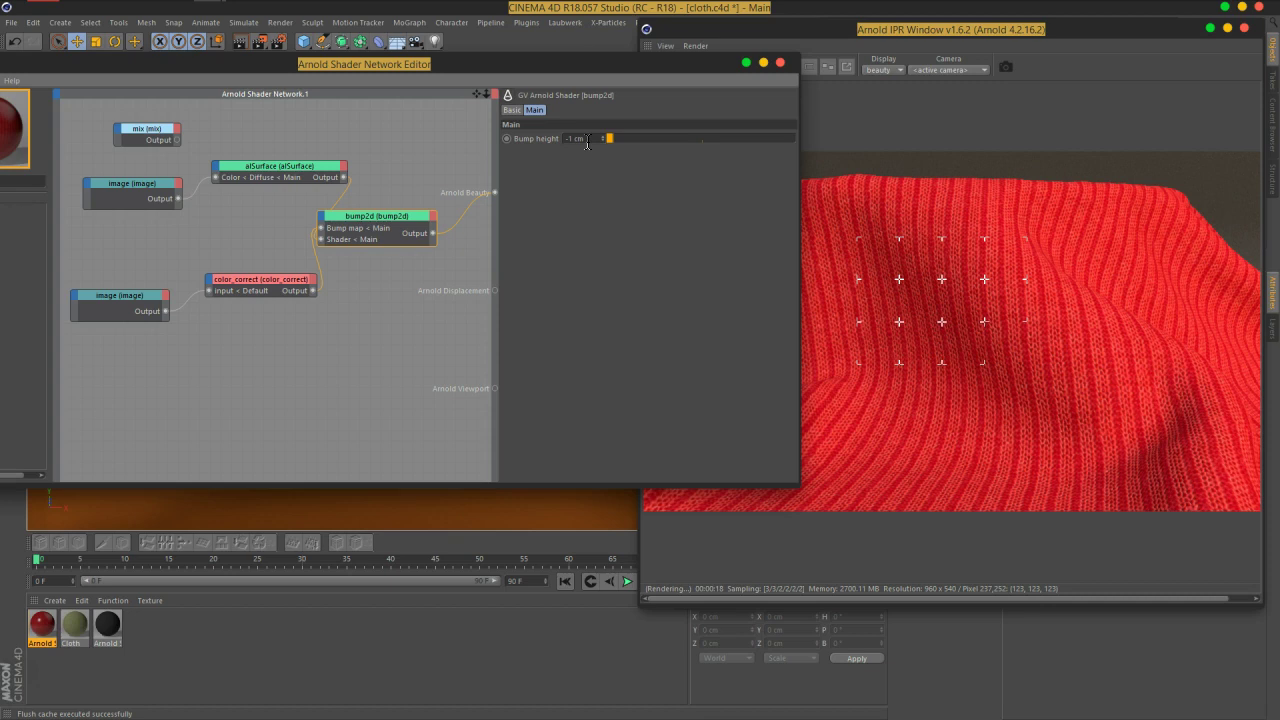
# Move the network editor back over the workspace and shift the alSurface node farther from its image node
pyautogui.moveTo(526, 60); pyautogui.dragTo(806, 86)
pyautogui.click(540, 285)
pyautogui.moveTo(523, 196); pyautogui.dragTo(551, 211)
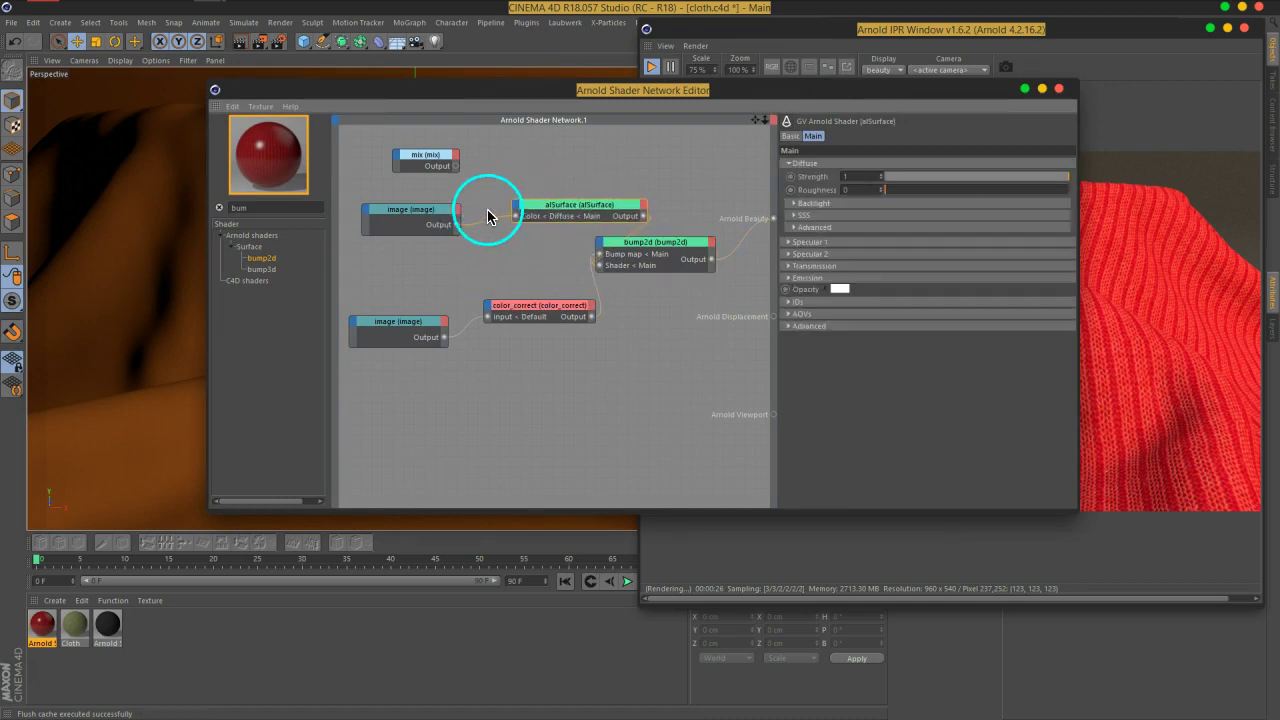
# Duplicate the tiled image node feeding alSurface, place the copy above it, and move the mix node aside
pyautogui.click(437, 217)
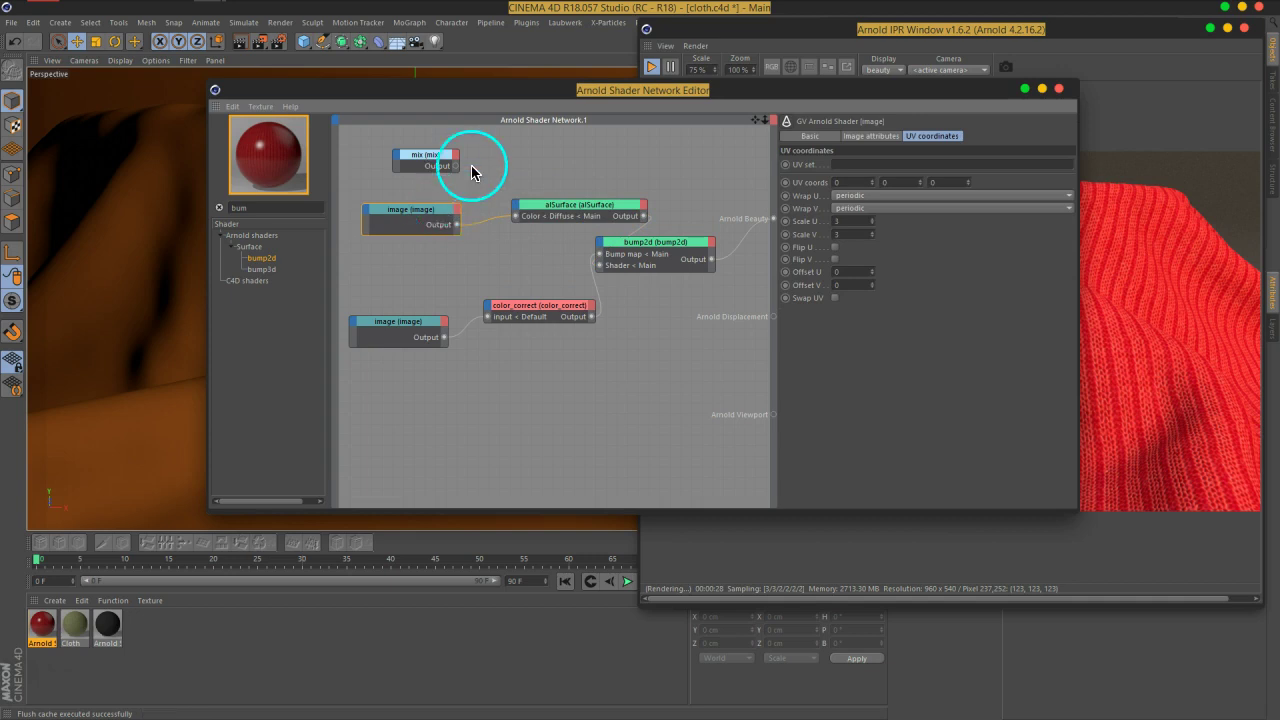
pyautogui.moveTo(436, 162); pyautogui.dragTo(529, 157)
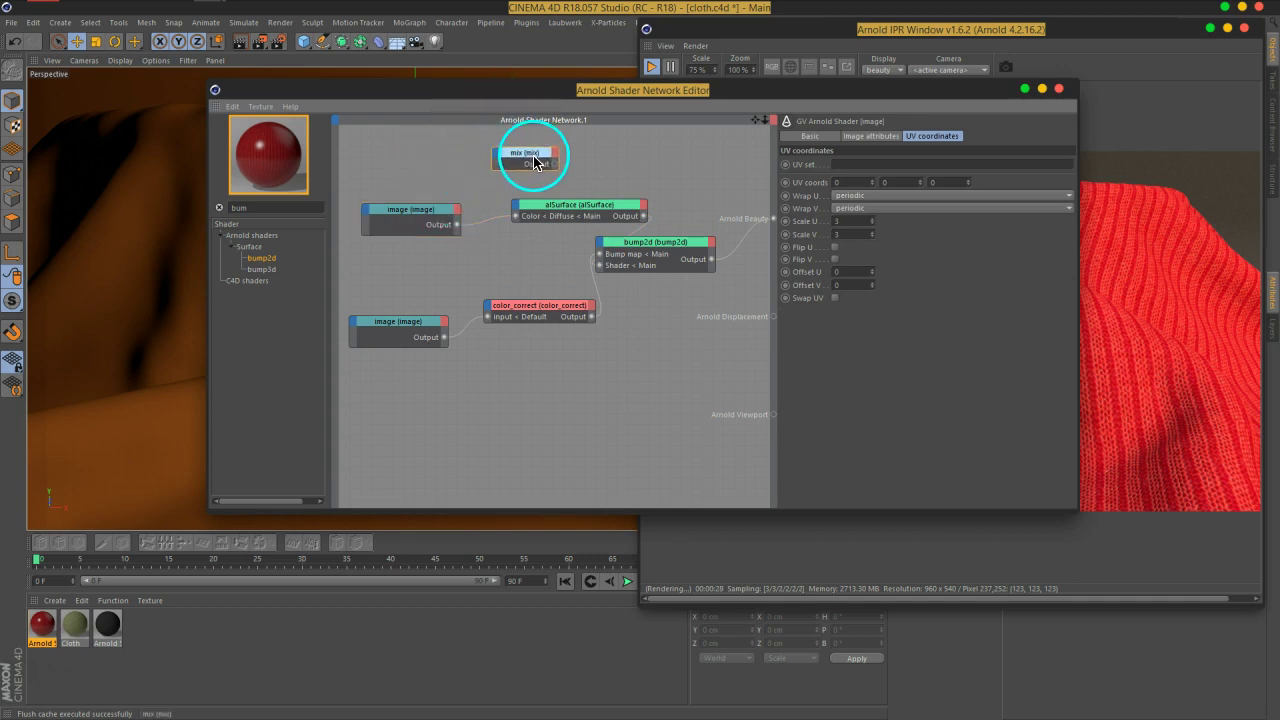
pyautogui.click(403, 216)
pyautogui.keyDown('ctrl'); pyautogui.moveTo(407, 218); pyautogui.dragTo(421, 160); pyautogui.keyUp('ctrl')
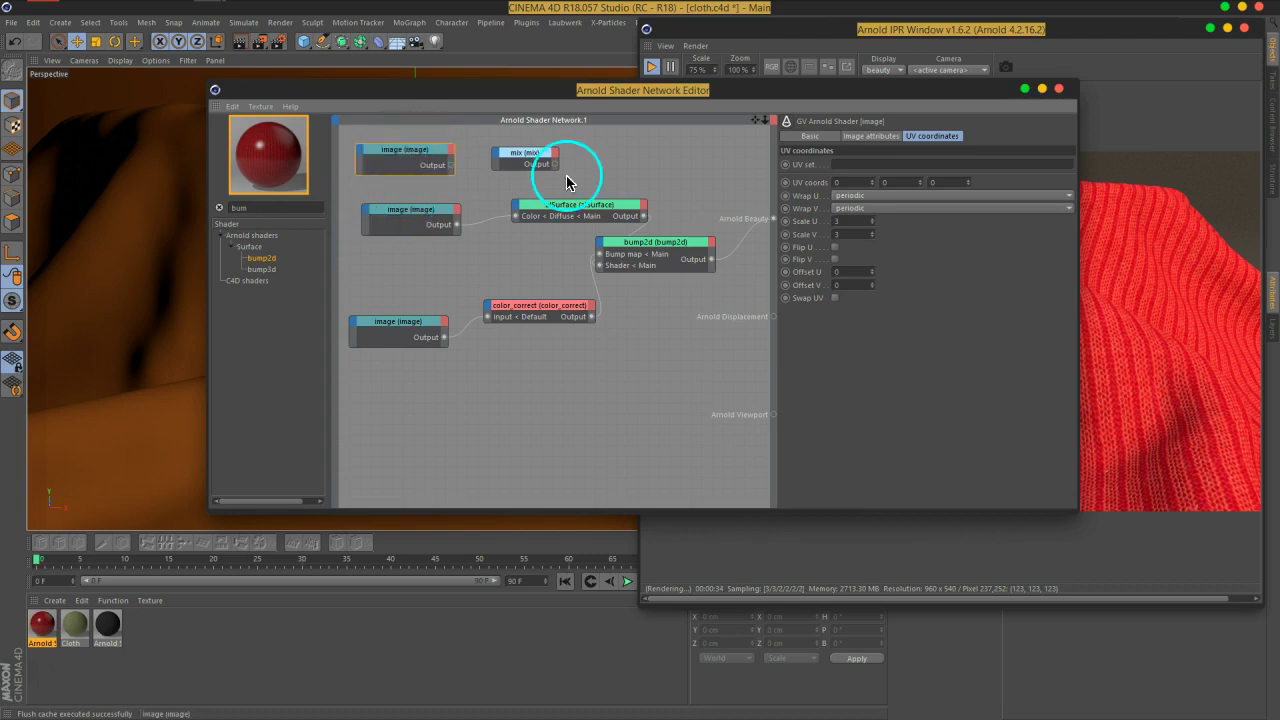
pyautogui.moveTo(529, 163); pyautogui.dragTo(578, 162)
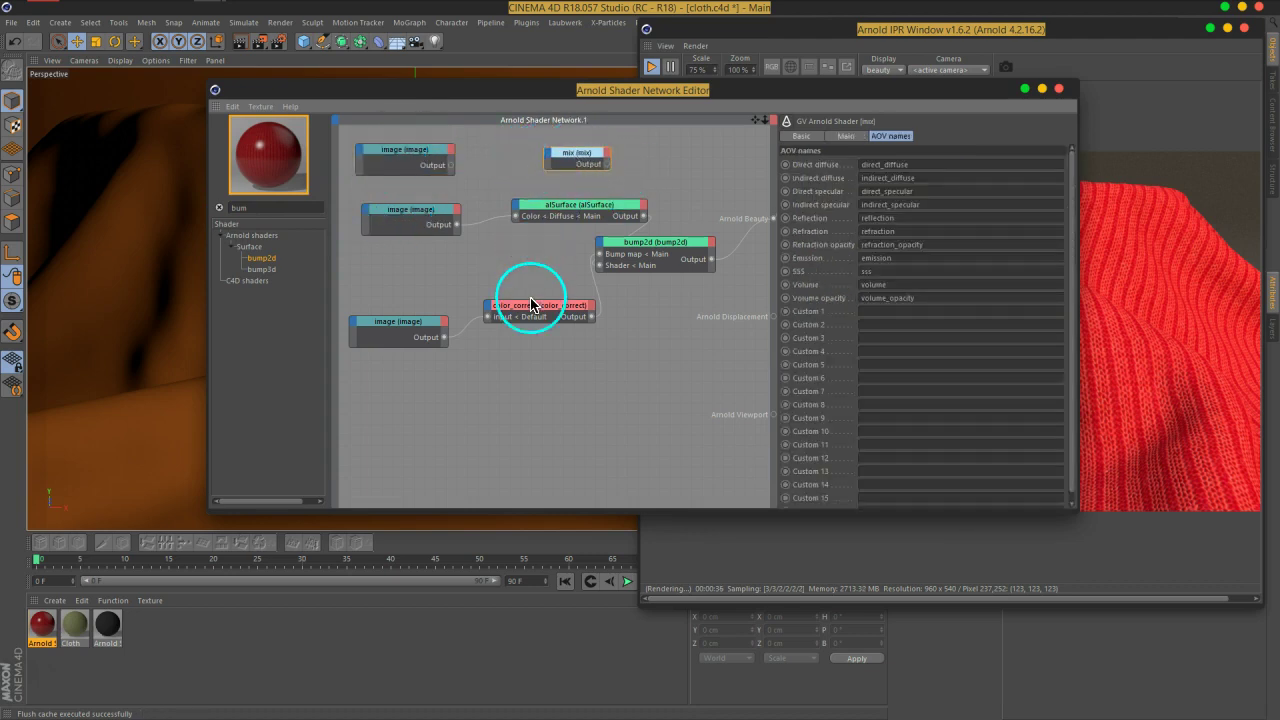
# Duplicate the color_correct node beside the upper image copy and shift the mix node farther along to make room
pyautogui.click(525, 307)
pyautogui.keyDown('ctrl'); pyautogui.moveTo(523, 309); pyautogui.dragTo(500, 196); pyautogui.keyUp('ctrl')
pyautogui.moveTo(586, 168); pyautogui.dragTo(634, 157)
pyautogui.moveTo(506, 163); pyautogui.dragTo(651, 163)
# Connect the image copy to the duplicated color_correct's input and output that color_correct to Arnold Beauty
pyautogui.moveTo(451, 165); pyautogui.dragTo(481, 168)
pyautogui.click(521, 166)
pyautogui.rightClick(521, 166)
pyautogui.click(560, 180)
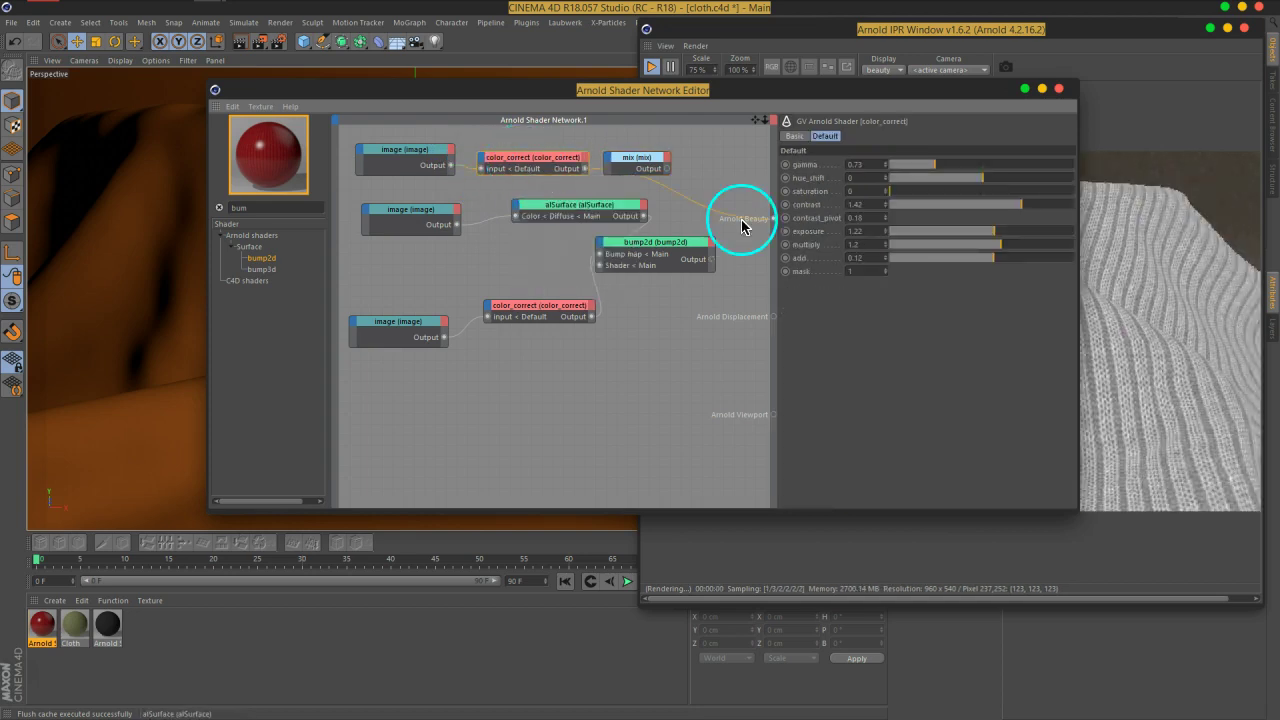
# Set the upper color_correct node's saturation, gamma and contrast each to 1
pyautogui.moveTo(893, 194); pyautogui.dragTo(886, 199)
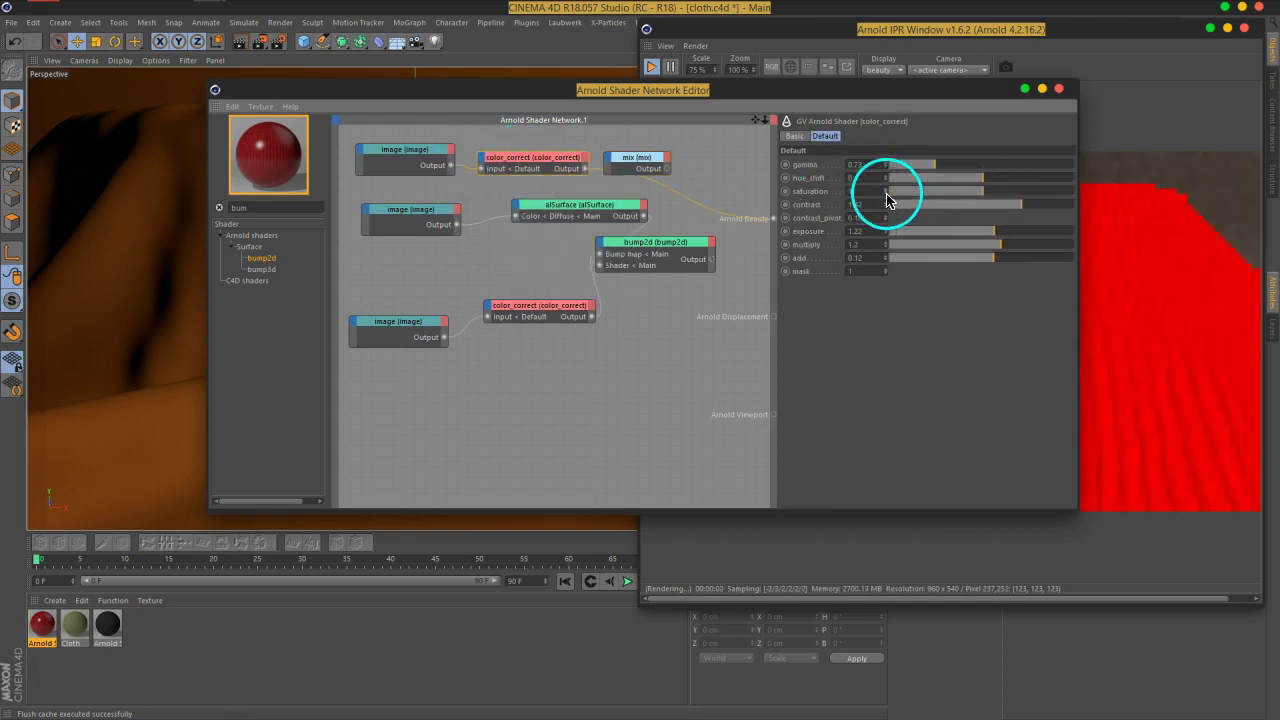
pyautogui.moveTo(714, 91); pyautogui.dragTo(477, 91)
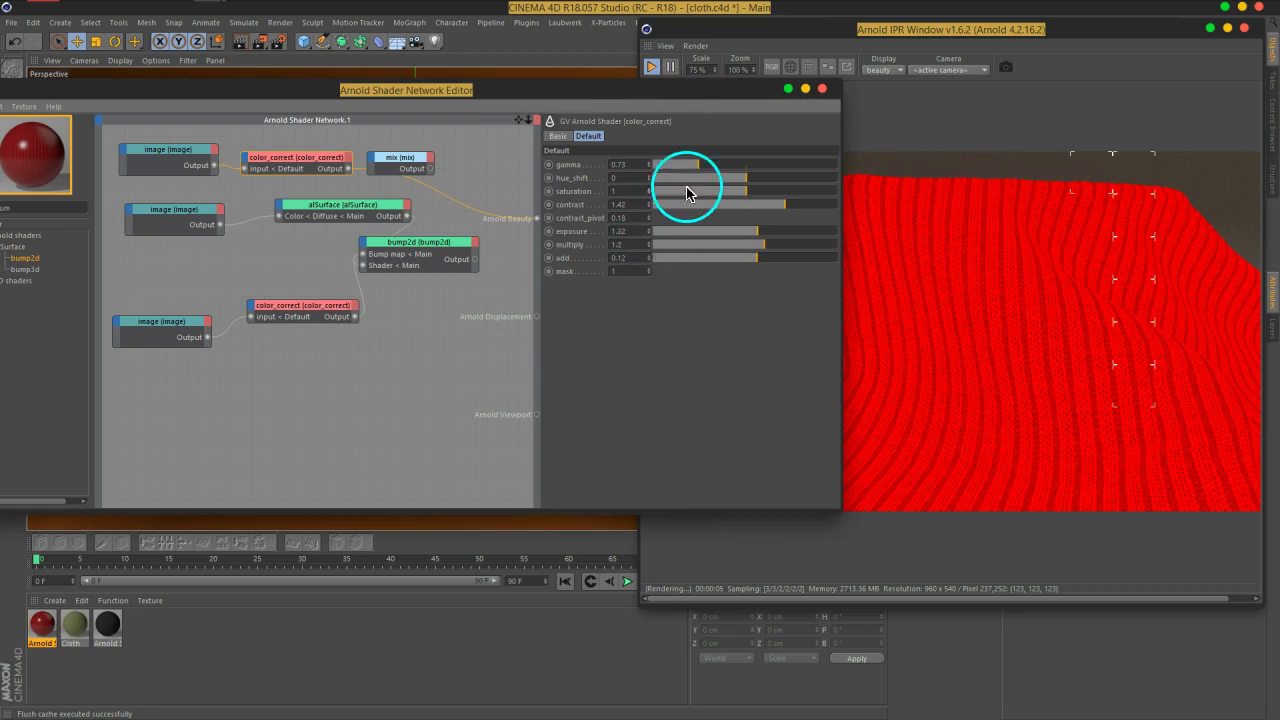
pyautogui.write('1')
pyautogui.press('Return')
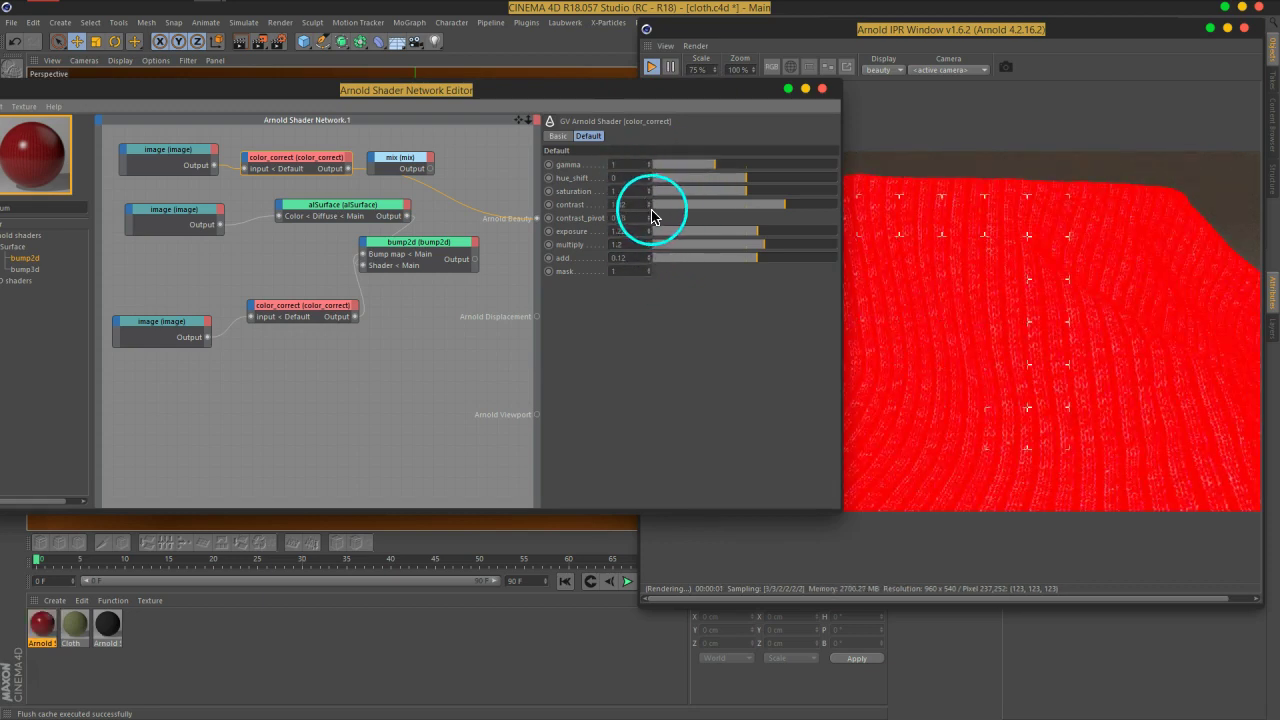
pyautogui.write('1')
pyautogui.press('Return')
pyautogui.click(690, 216)
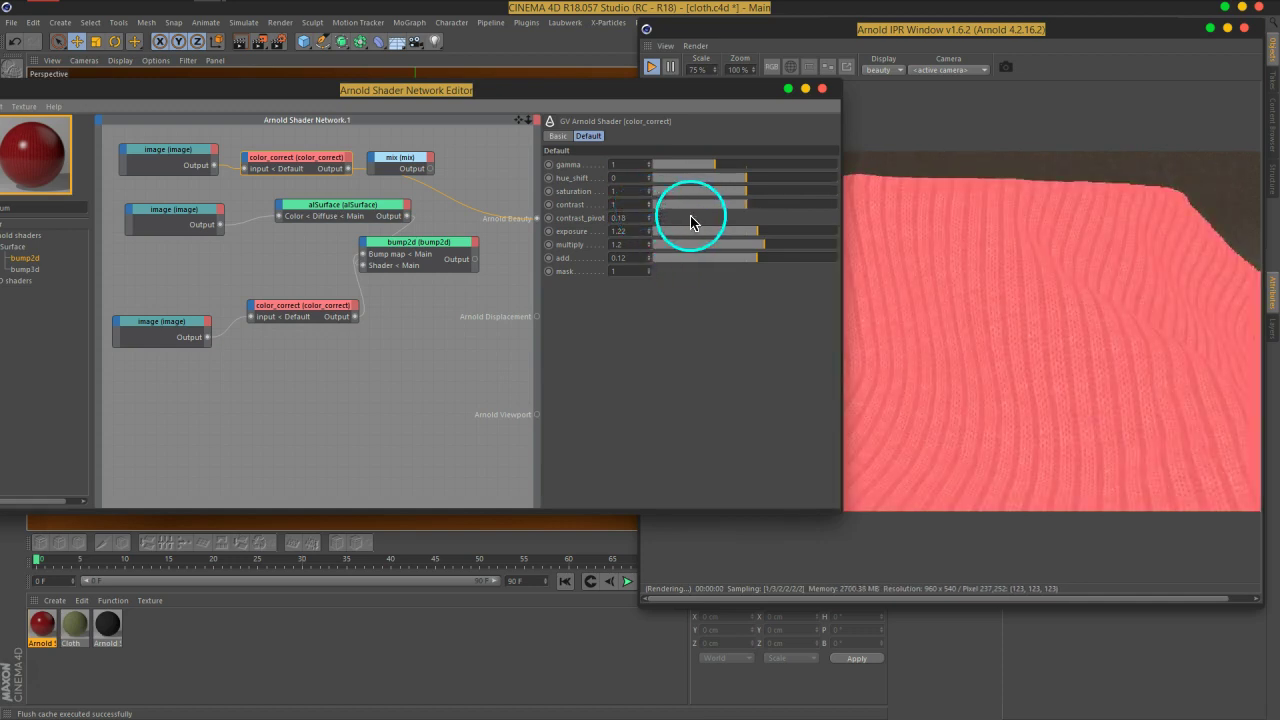
# Output the original image node to Arnold Beauty to compare its color with the color-corrected copy
pyautogui.click(410, 270)
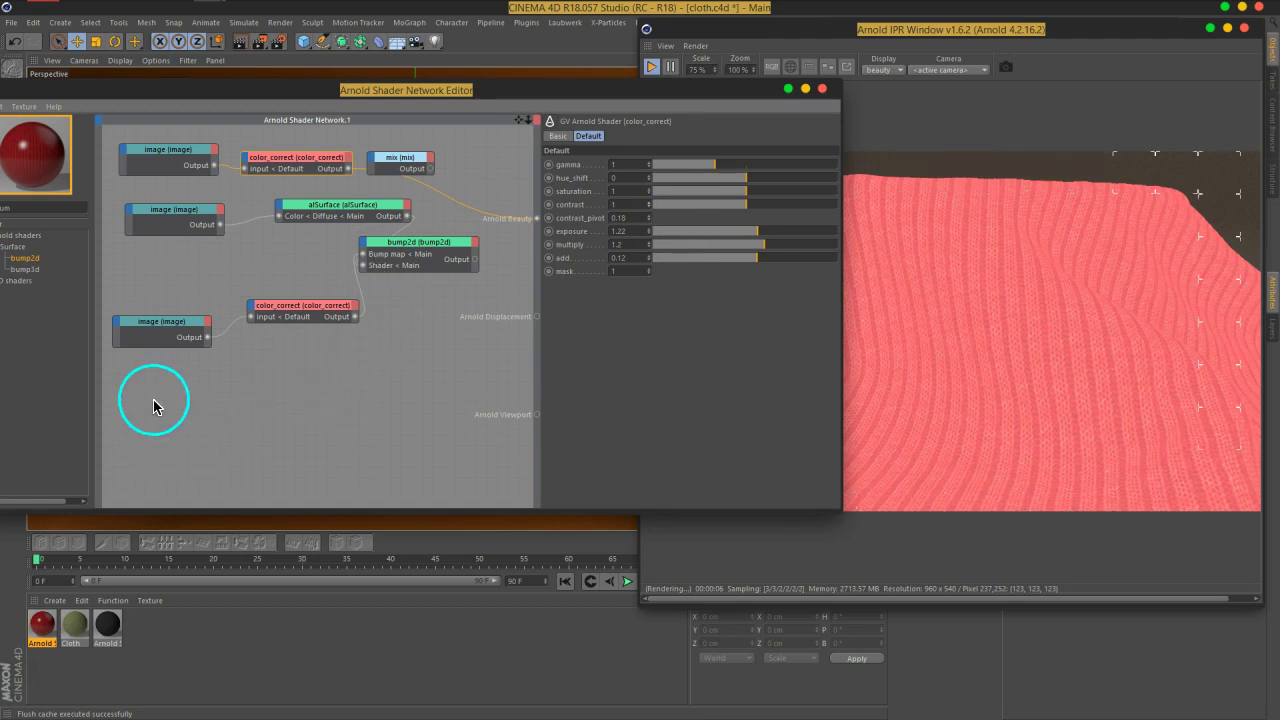
pyautogui.click(200, 216)
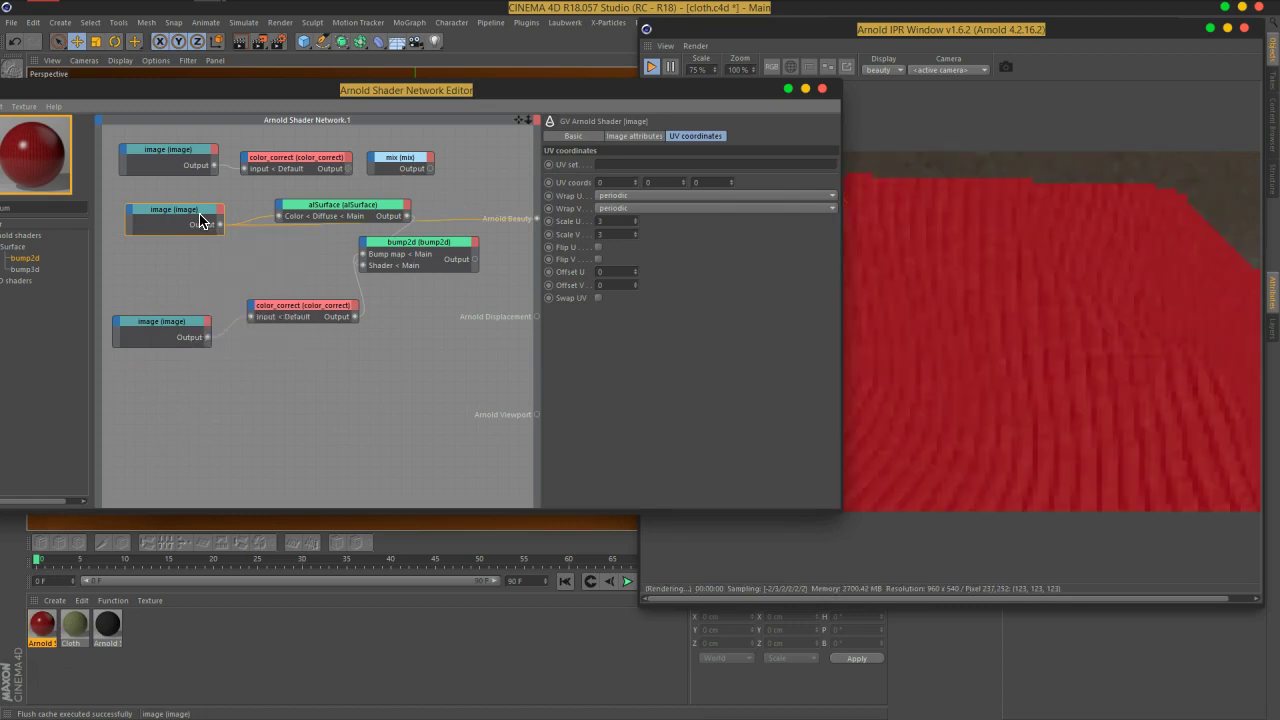
pyautogui.click(314, 164)
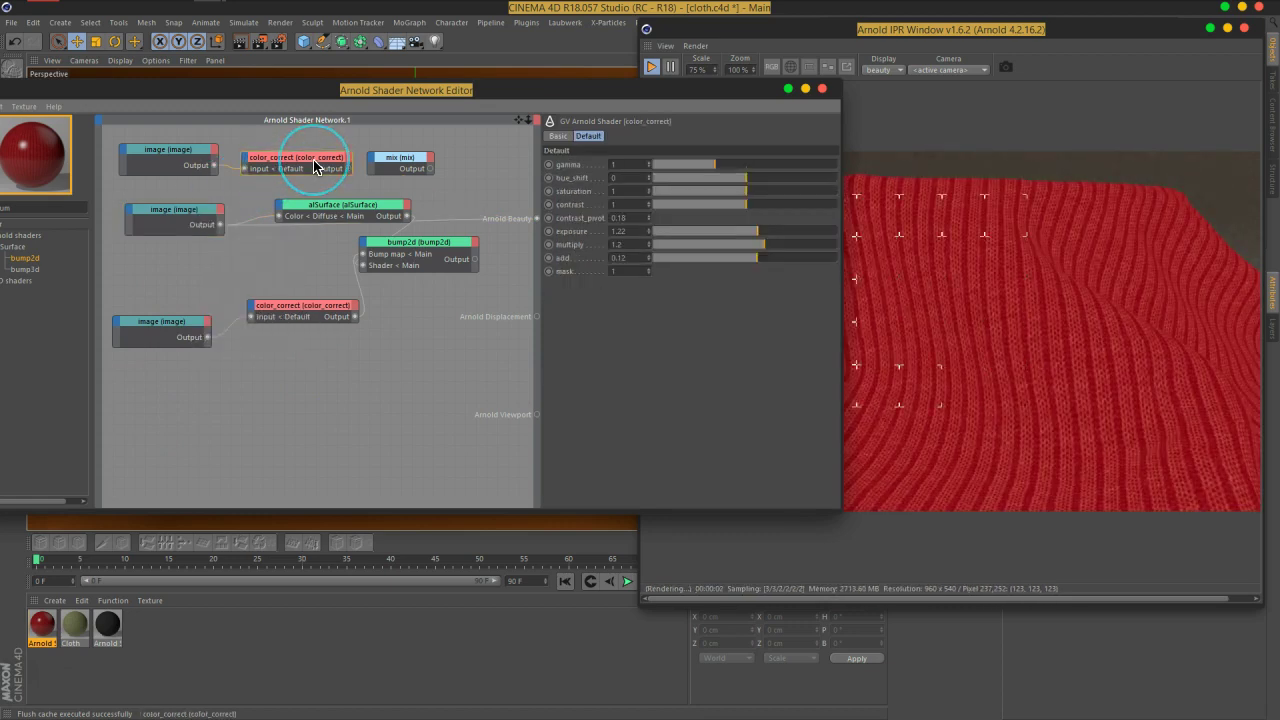
pyautogui.moveTo(352, 215); pyautogui.dragTo(361, 238)
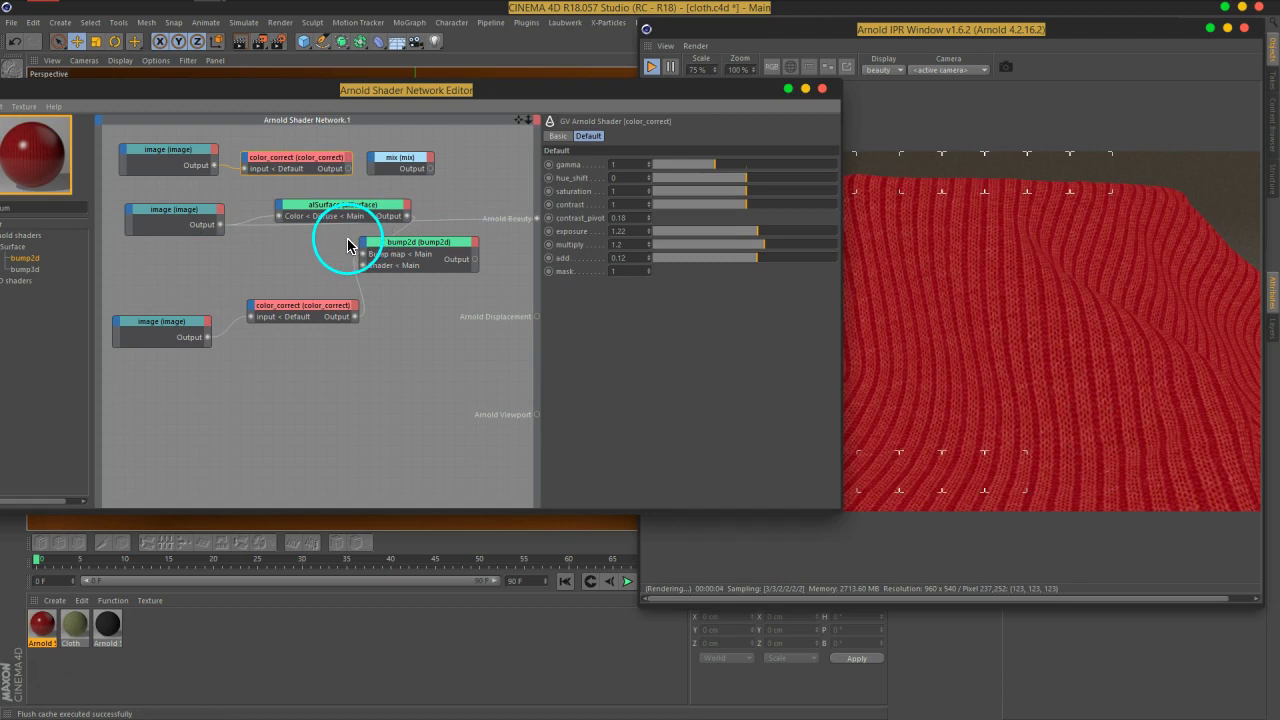
# Search the shaders for "noi", add an alCellNoise node to the network and output it to Arnold Beauty
pyautogui.moveTo(350, 102); pyautogui.dragTo(452, 121)
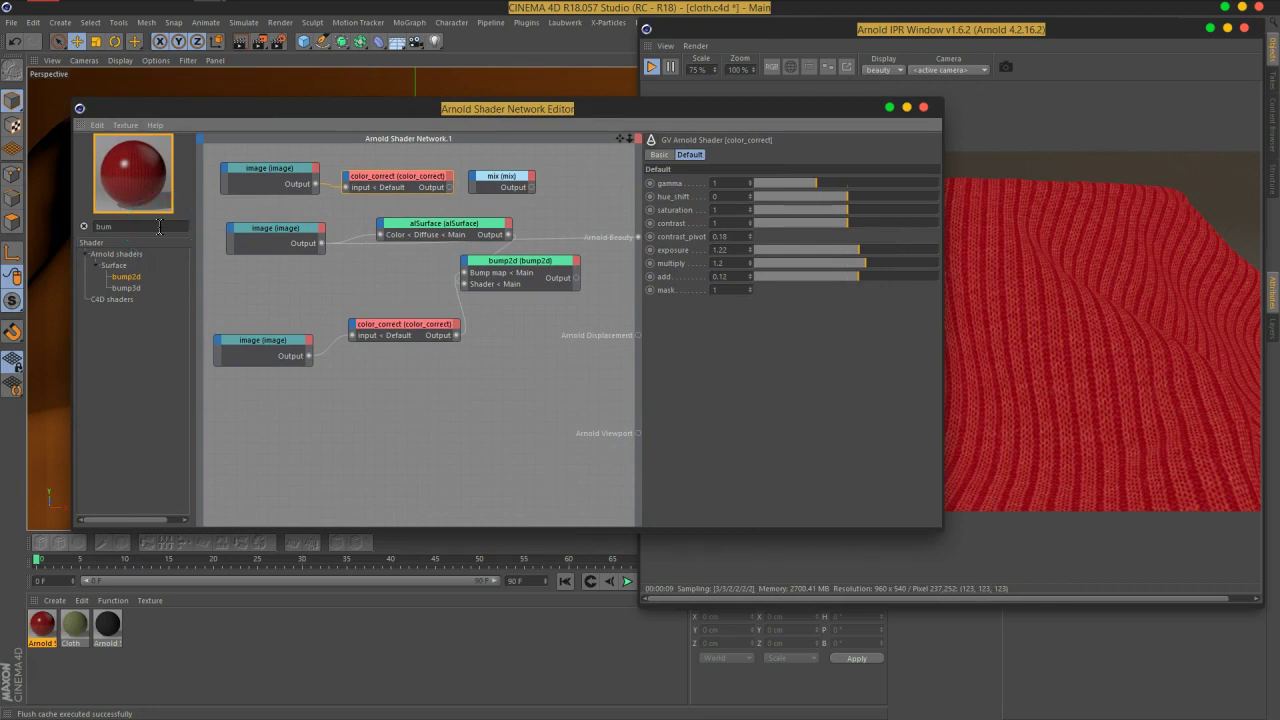
pyautogui.write('noi')
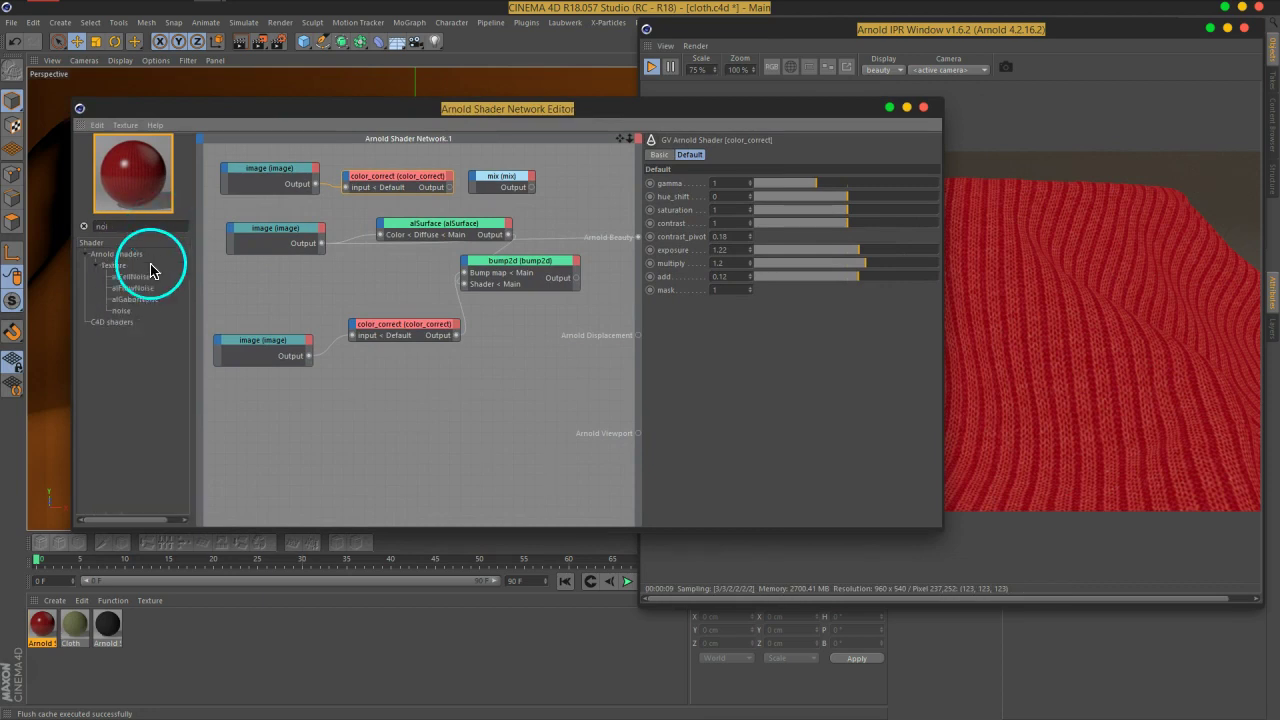
pyautogui.press('BackSpace')
pyautogui.moveTo(138, 283); pyautogui.dragTo(516, 352)
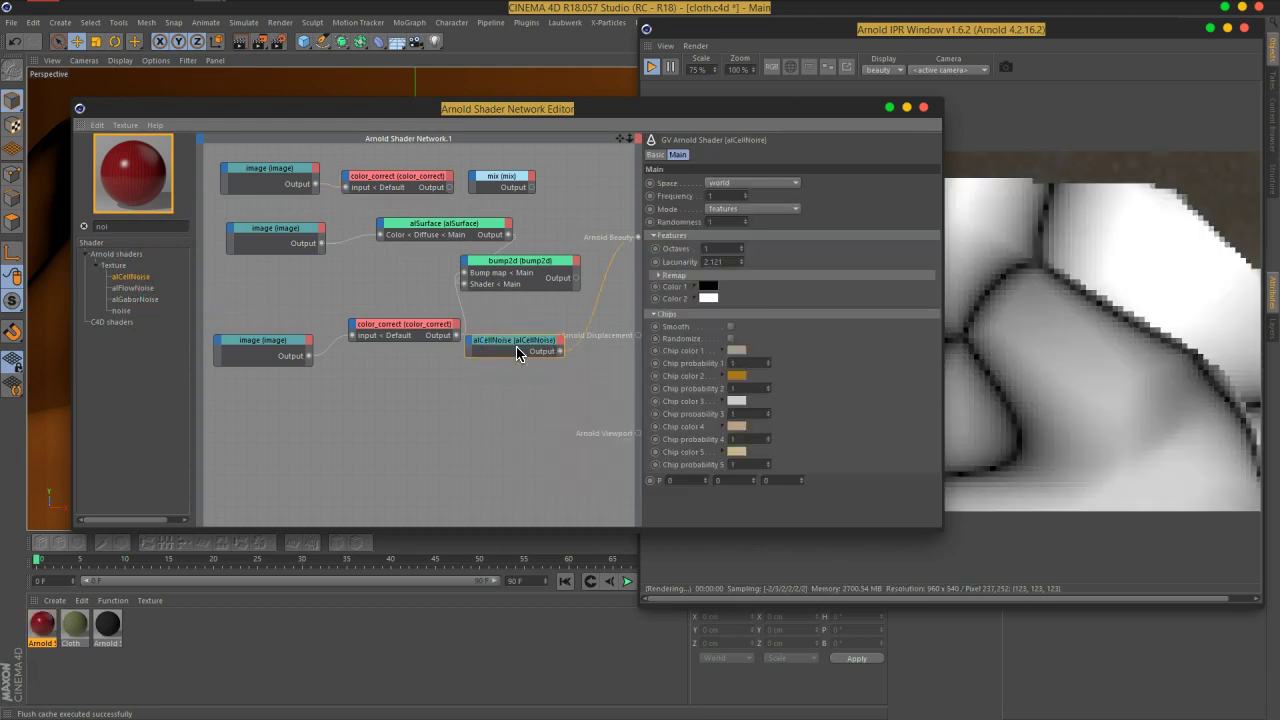
# Try alCellNoise with 2 octaves at a frequency of 500 and at 400
pyautogui.click(721, 196)
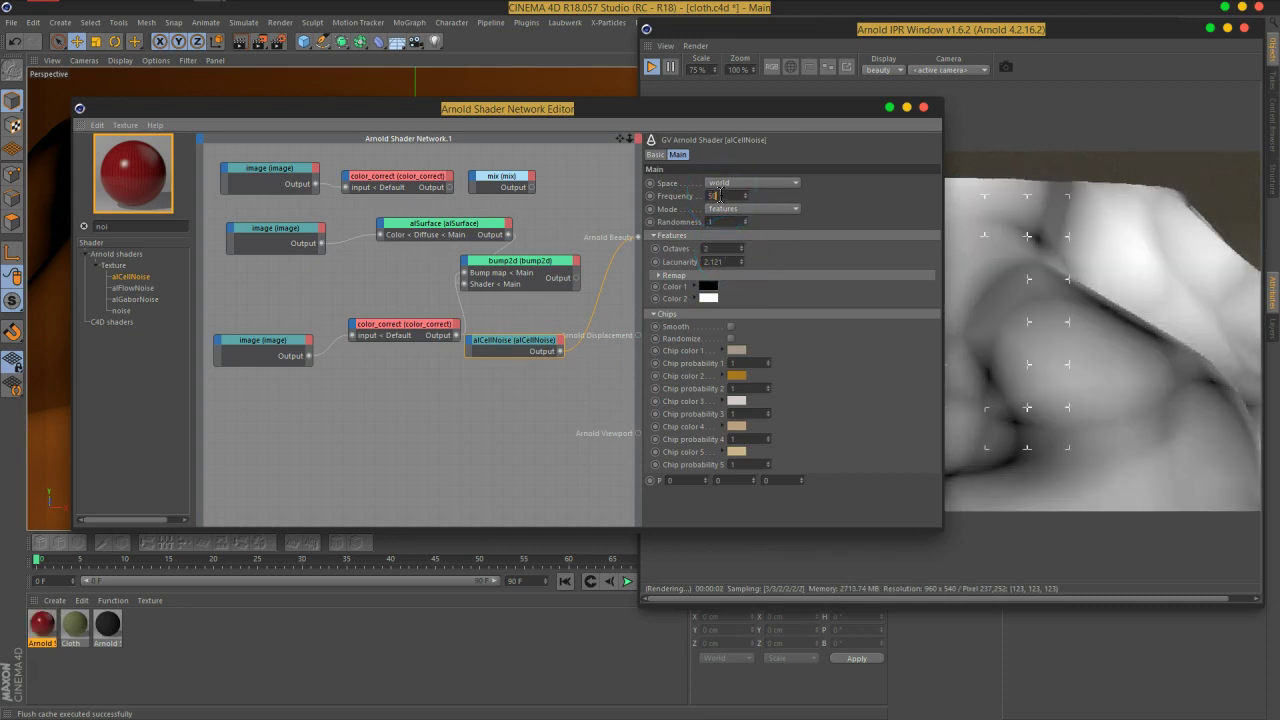
pyautogui.write('500')
pyautogui.press('Return')
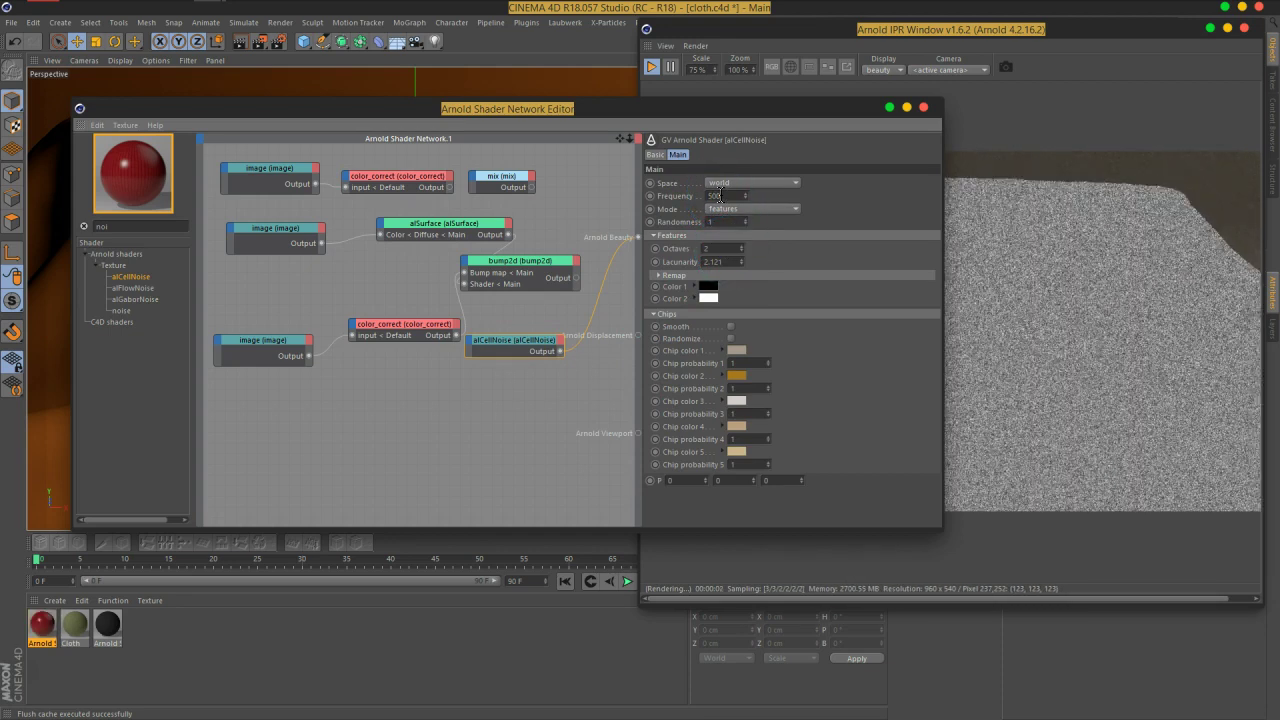
pyautogui.write('400')
pyautogui.press('Return')
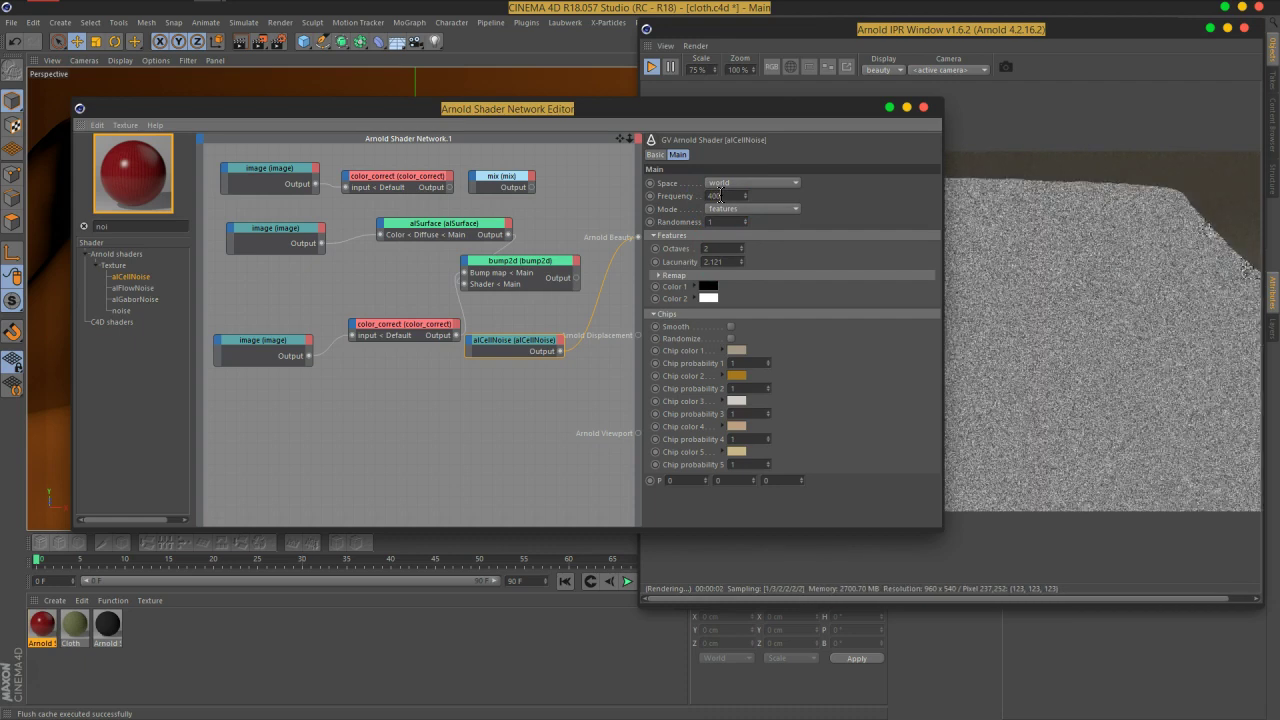
pyautogui.click(717, 199)
# Set the alCellNoise octaves to 1 and its frequency to 200
pyautogui.click(719, 246)
pyautogui.write('1')
pyautogui.press('Return')
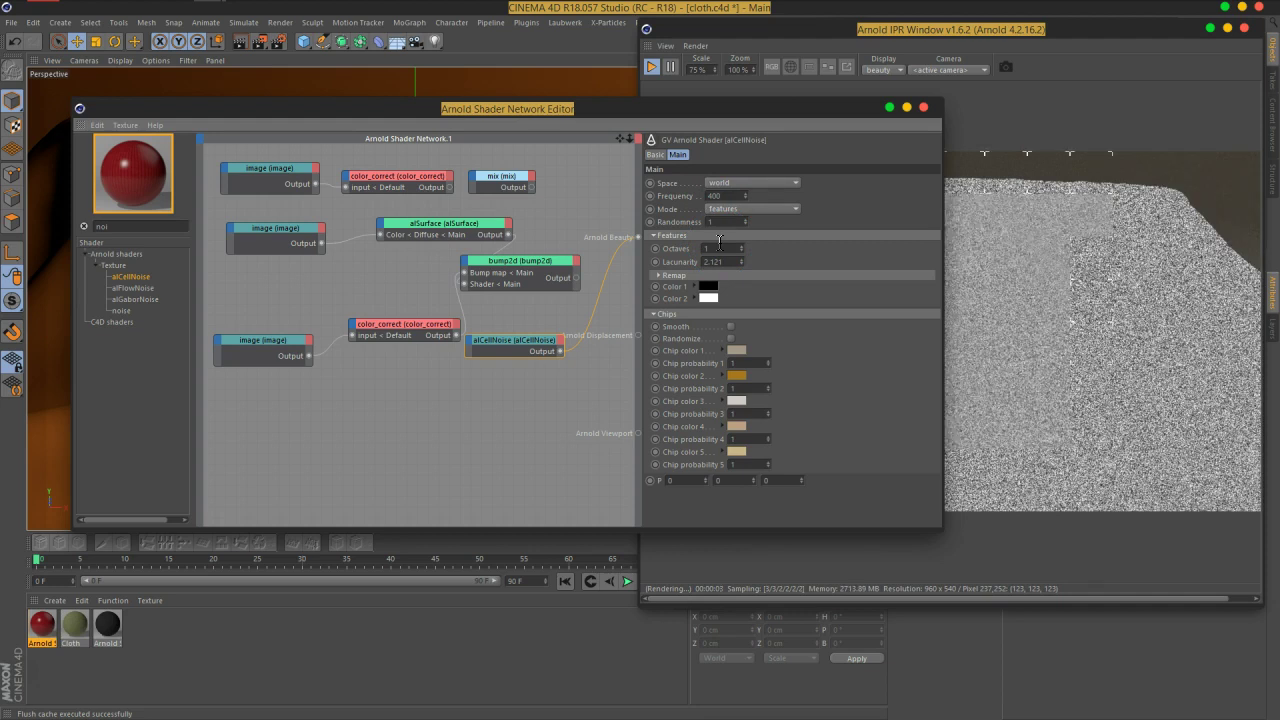
pyautogui.click(731, 198)
pyautogui.write('200')
pyautogui.press('Return')
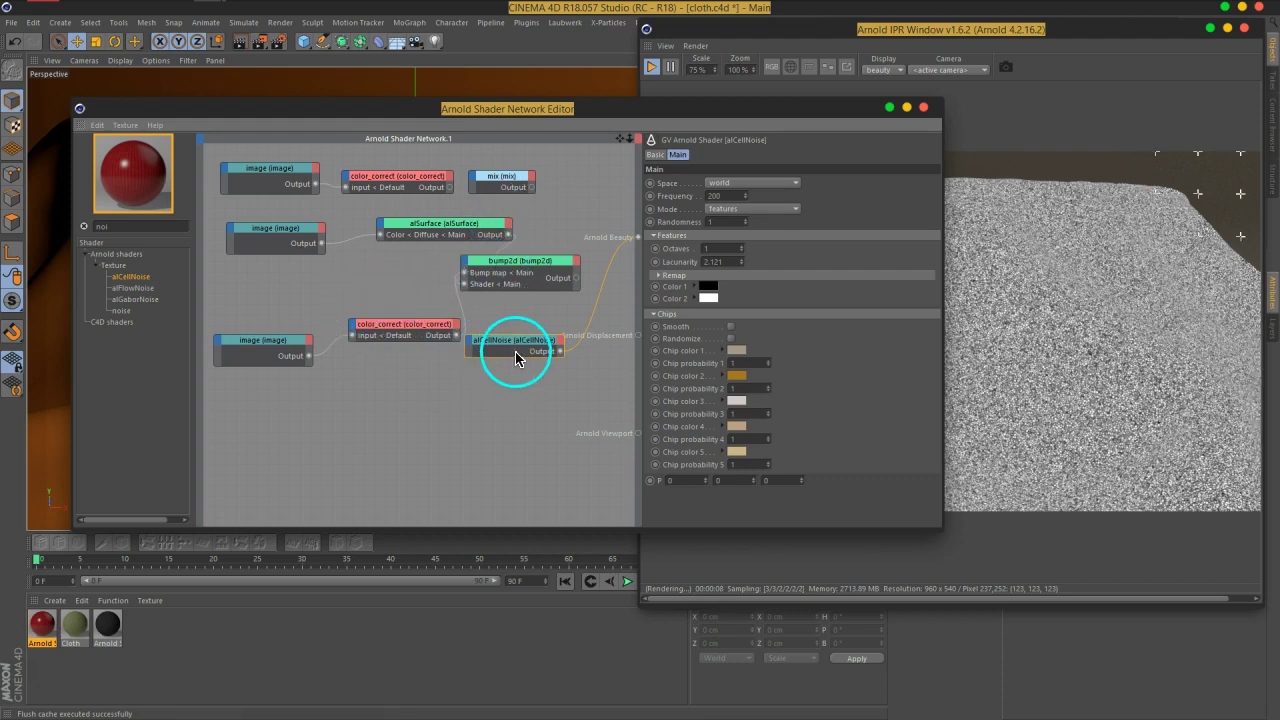
# Place alCellNoise below the upper color_correct, and connect the noise to mix's Mix input and color_correct to Input1
pyautogui.moveTo(515, 345); pyautogui.dragTo(329, 206)
pyautogui.moveTo(508, 234); pyautogui.dragTo(636, 237)
pyautogui.moveTo(366, 222); pyautogui.dragTo(491, 189)
pyautogui.click(528, 206)
pyautogui.moveTo(500, 235); pyautogui.dragTo(518, 187)
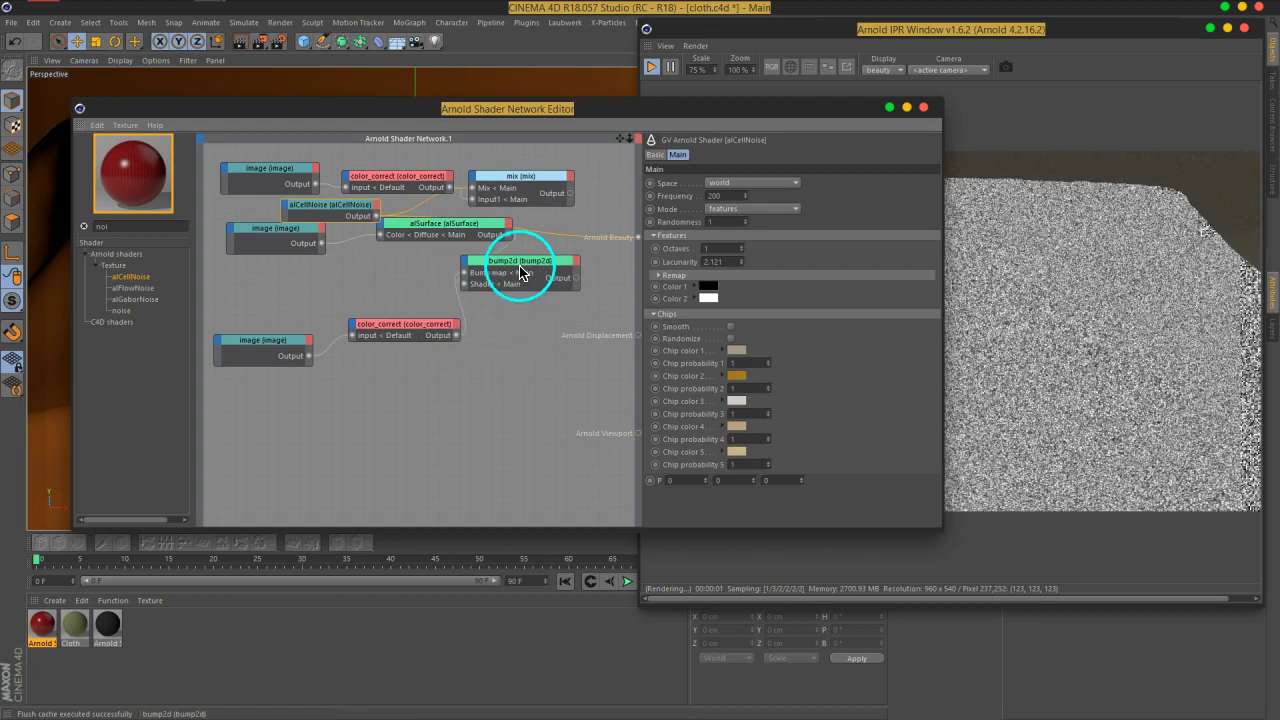
# Feed the original image into mix's Input2, mix into alSurface's Diffuse Color, and bump2d into Arnold Beauty, spacing out the nodes
pyautogui.moveTo(504, 266); pyautogui.dragTo(530, 284)
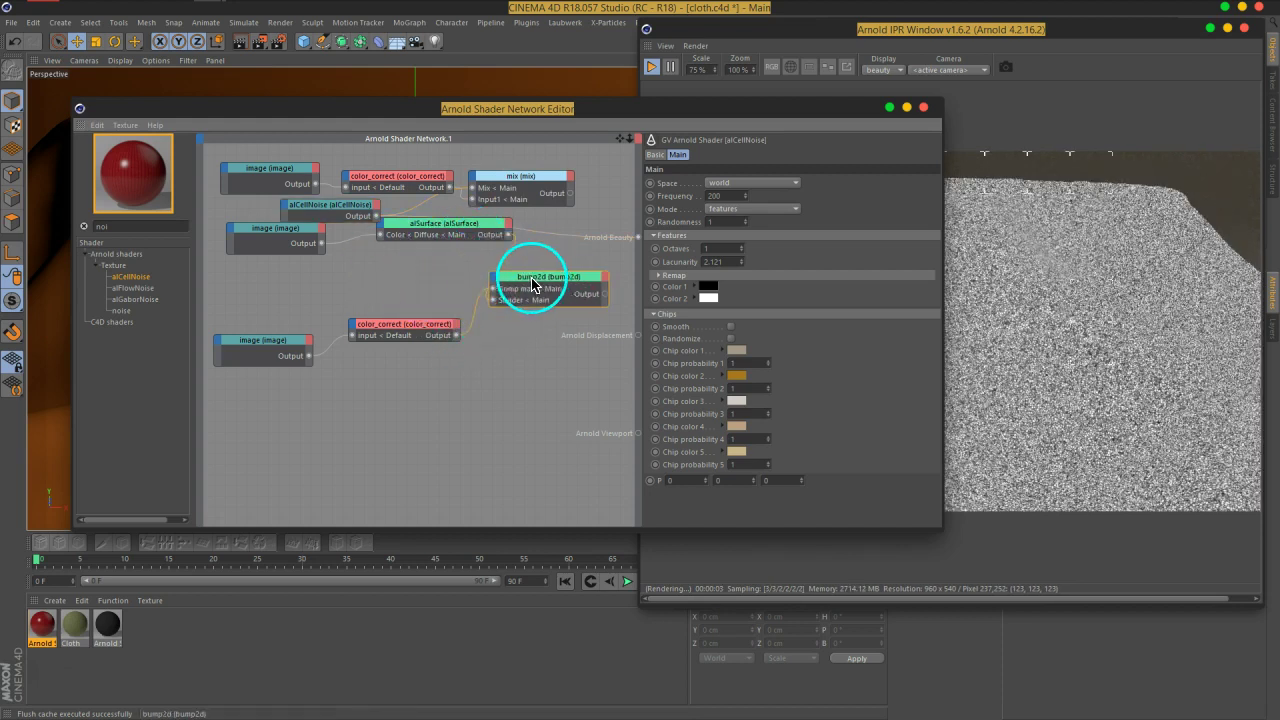
pyautogui.click(537, 285)
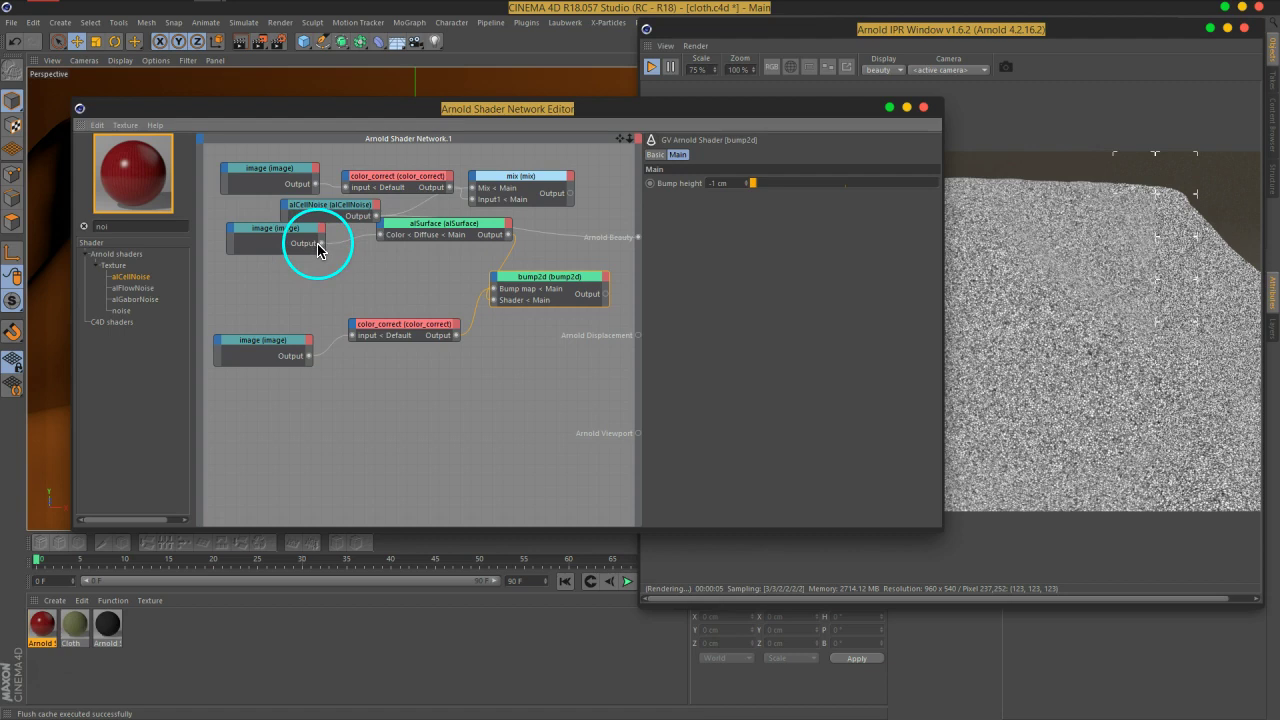
pyautogui.moveTo(460, 212); pyautogui.dragTo(435, 255)
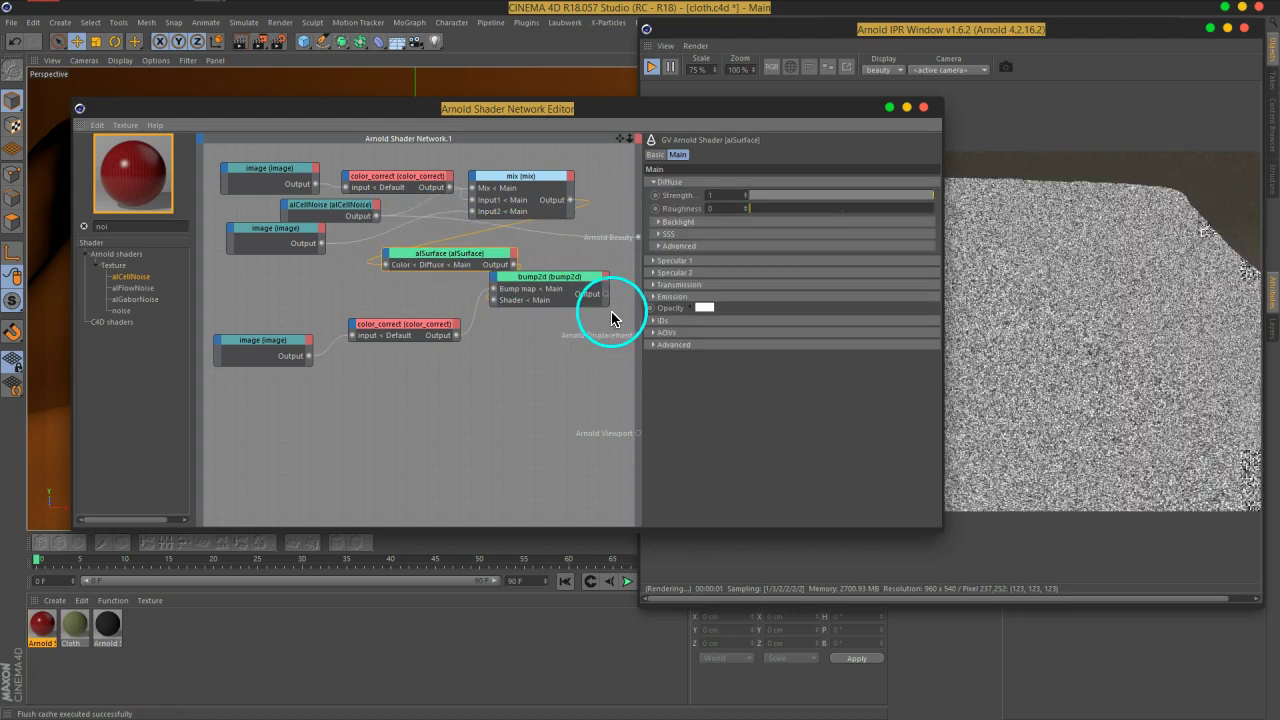
pyautogui.moveTo(608, 294); pyautogui.dragTo(637, 238)
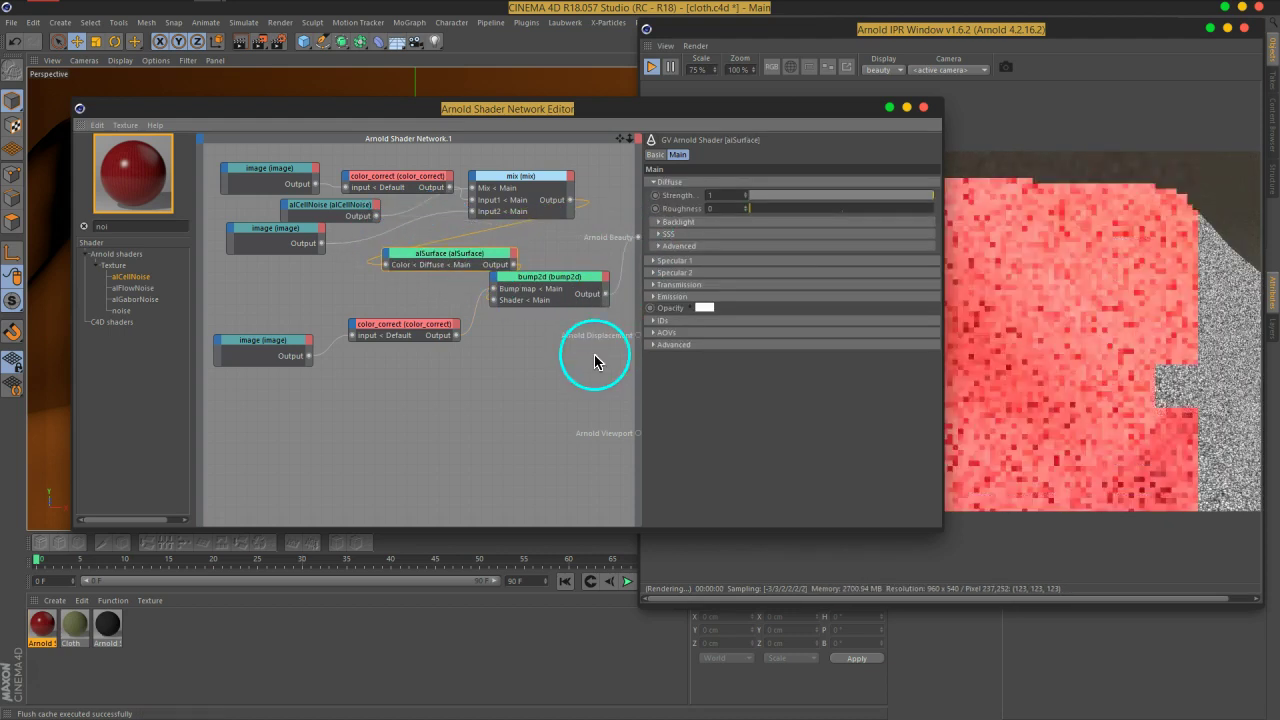
# Move the network editor off the render, shift the mix node aside, and set the alCellNoise frequency to 800
pyautogui.moveTo(623, 112); pyautogui.dragTo(487, 108)
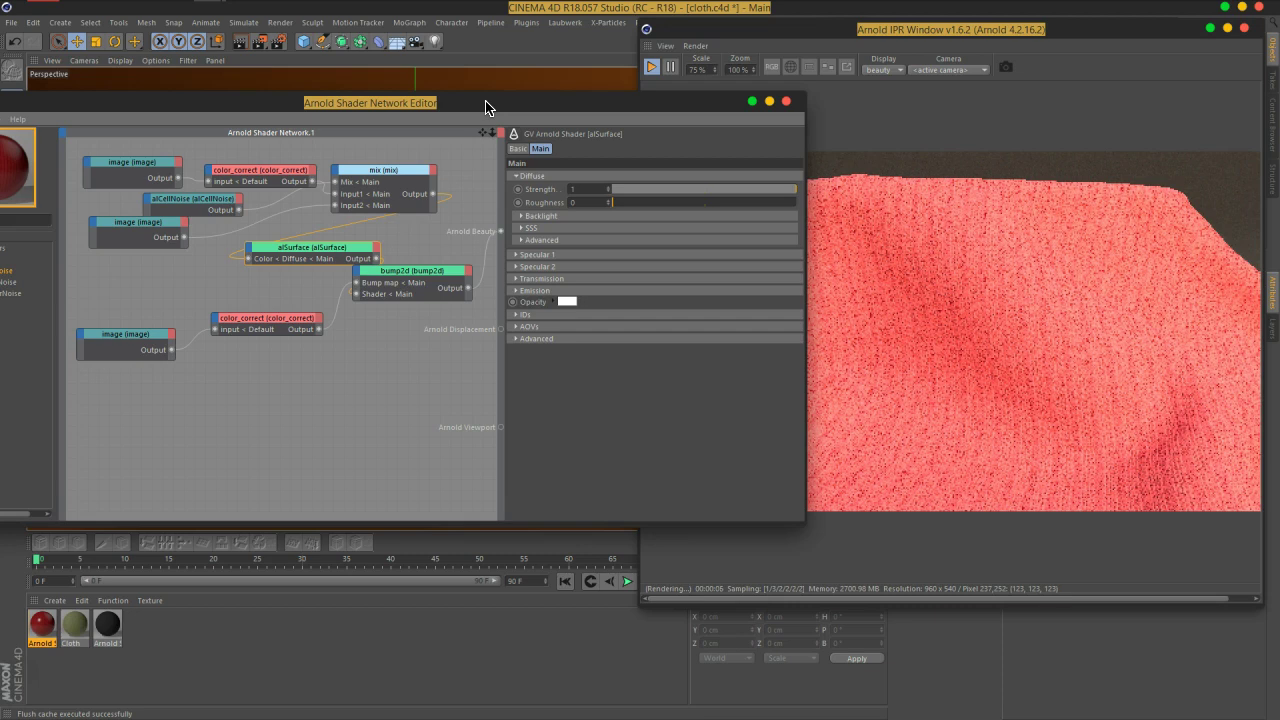
pyautogui.moveTo(392, 180)
pyautogui.mouseDown()
pyautogui.moveTo(386, 194)
pyautogui.moveTo(409, 171)
pyautogui.moveTo(417, 184)
pyautogui.mouseUp()
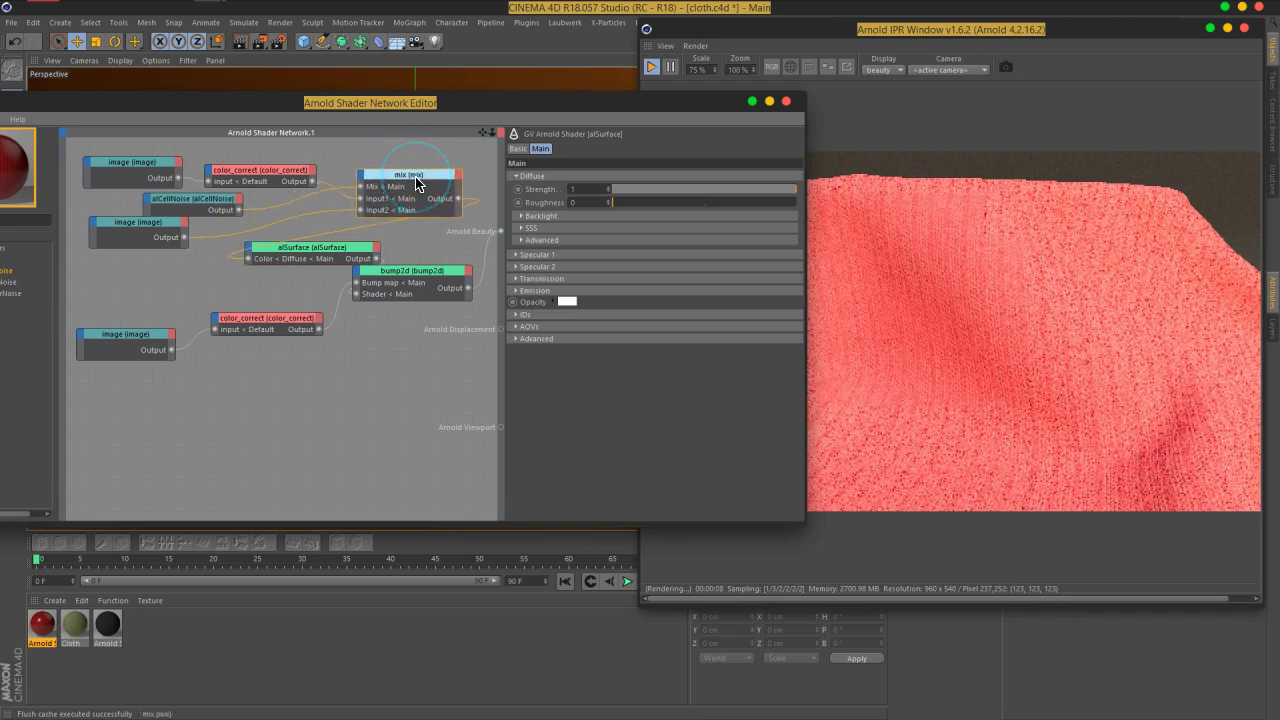
pyautogui.moveTo(553, 111); pyautogui.dragTo(505, 110)
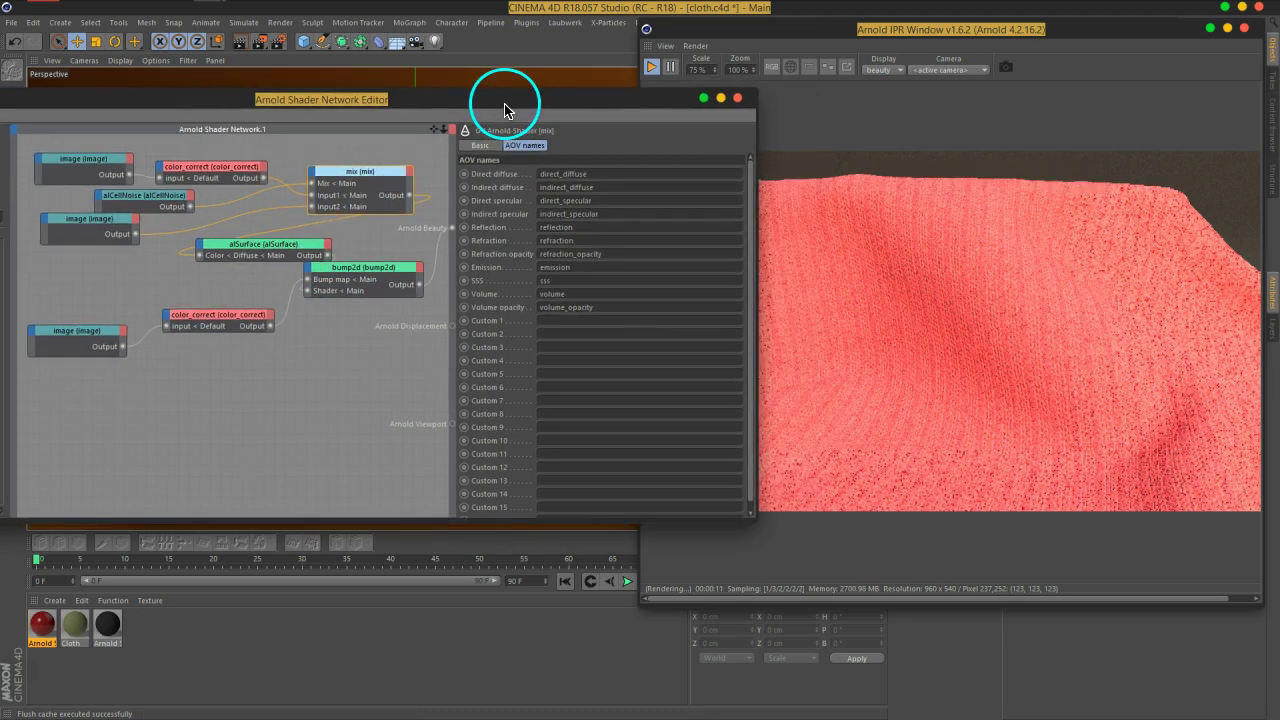
pyautogui.click(152, 197)
pyautogui.doubleClick(551, 187)
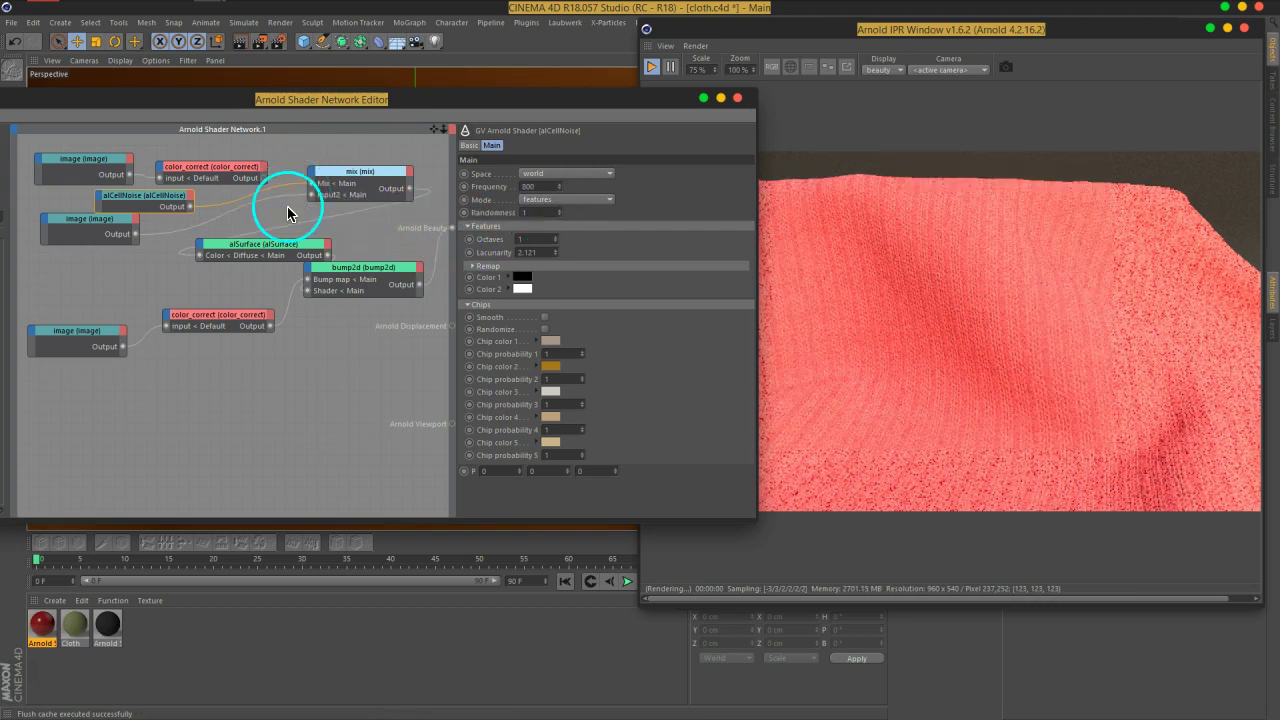
# Swap the mix node's inputs so the upper color_correct feeds Input2 and the original image feeds Input1
pyautogui.click(277, 194)
pyautogui.press('Delete')
pyautogui.moveTo(265, 188); pyautogui.dragTo(345, 185)
pyautogui.click(361, 195)
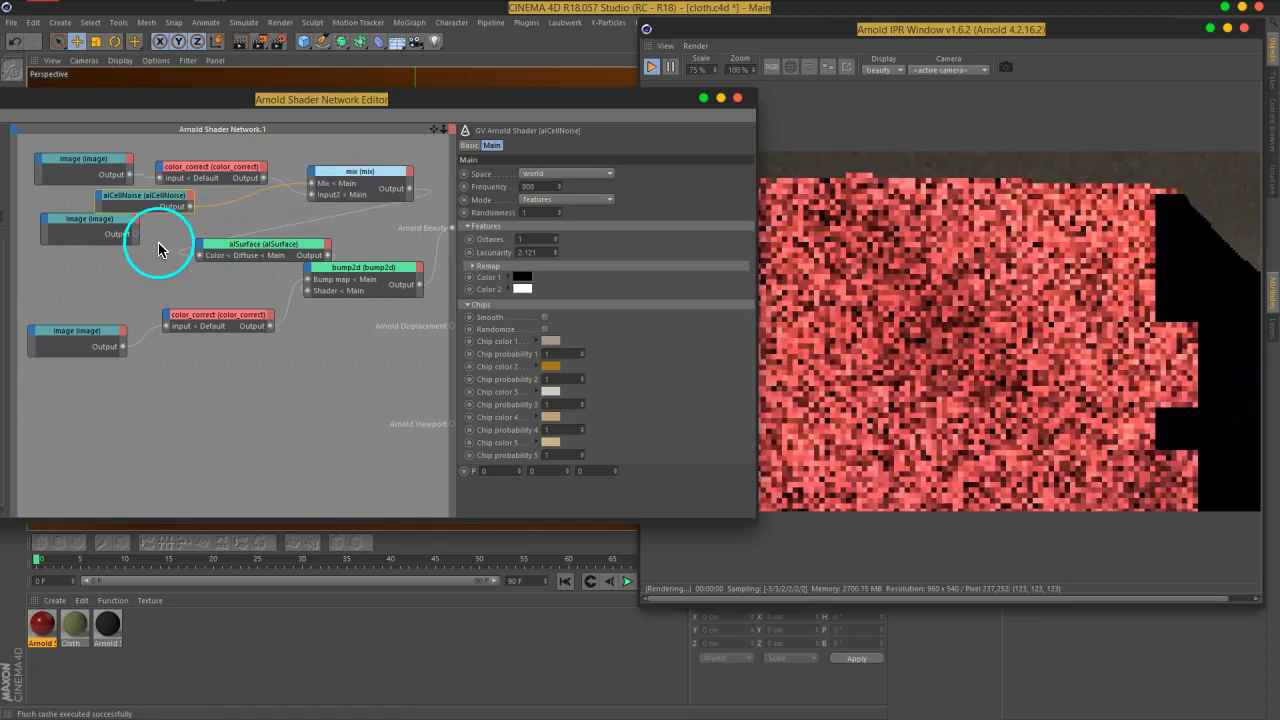
pyautogui.moveTo(313, 195); pyautogui.dragTo(327, 255)
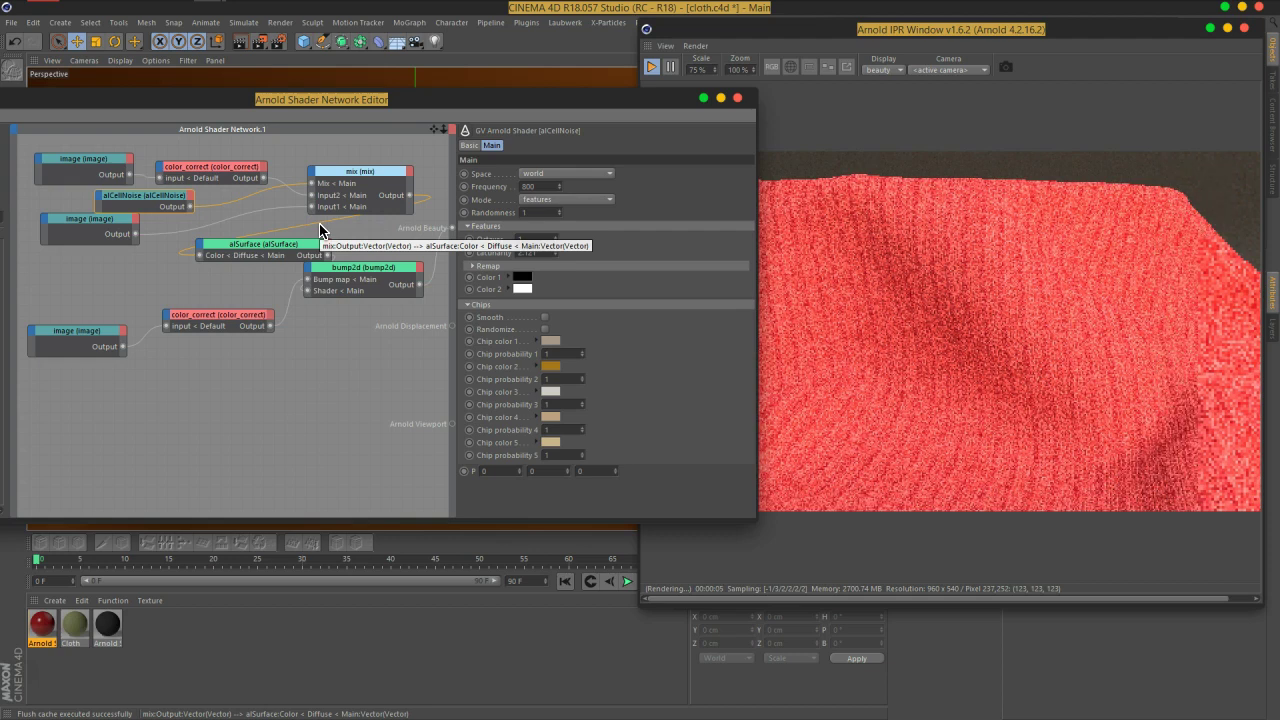
# Set the alCellNoise node's octaves to 2
pyautogui.moveTo(368, 226); pyautogui.dragTo(143, 200)
pyautogui.moveTo(575, 198)
pyautogui.mouseDown()
pyautogui.moveTo(547, 183)
pyautogui.moveTo(538, 241)
pyautogui.mouseUp()
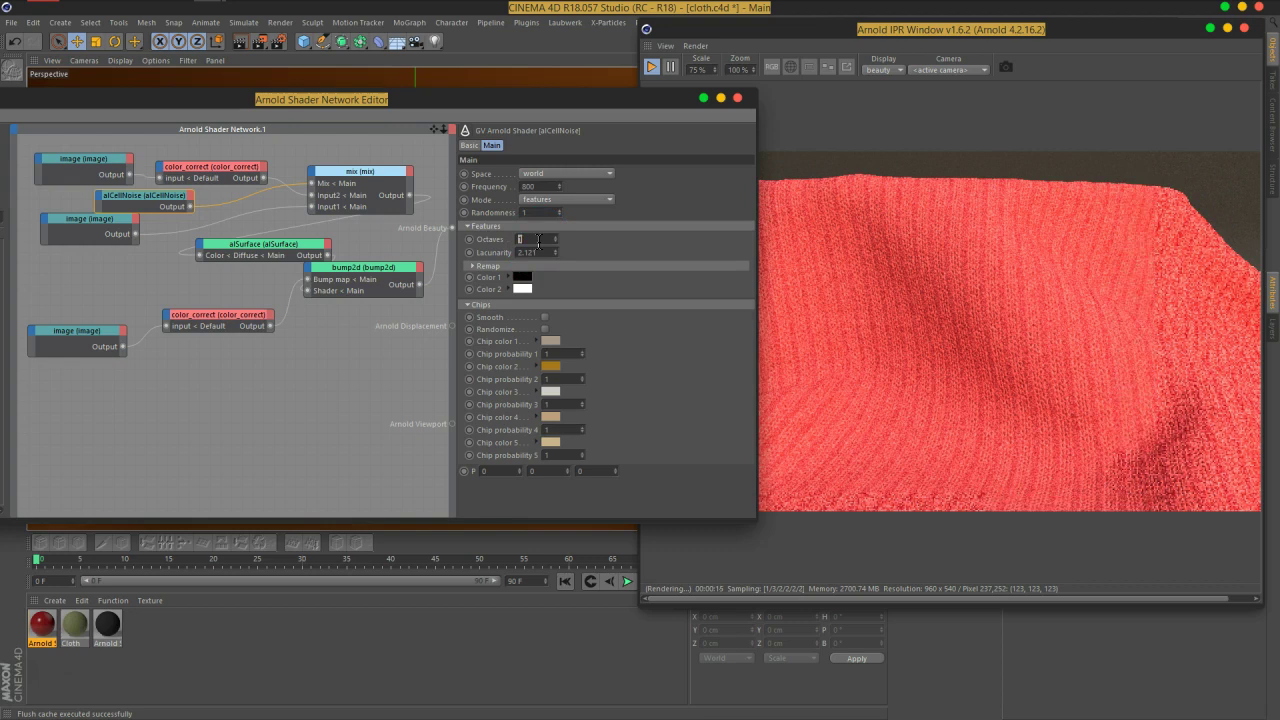
pyautogui.write('2')
pyautogui.press('Return')
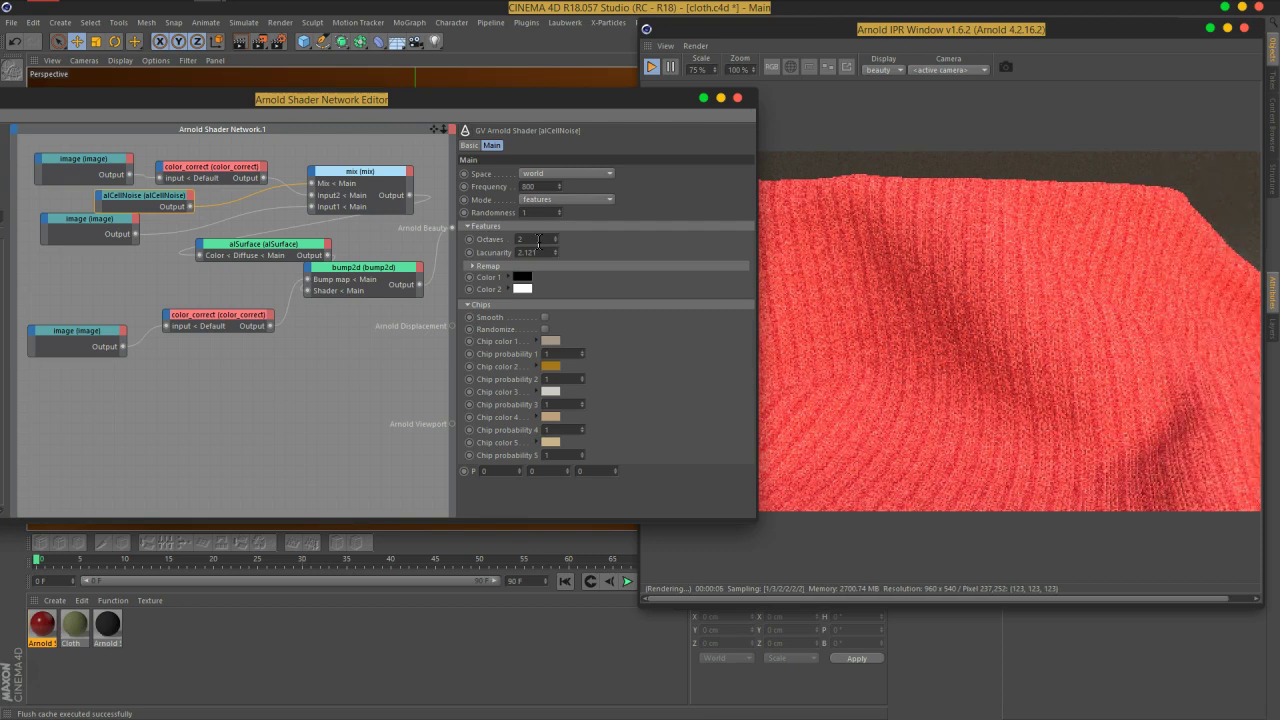
# Reset the upper color_correct node's exposure and add to 0 and its multiply to 1
pyautogui.click(215, 167)
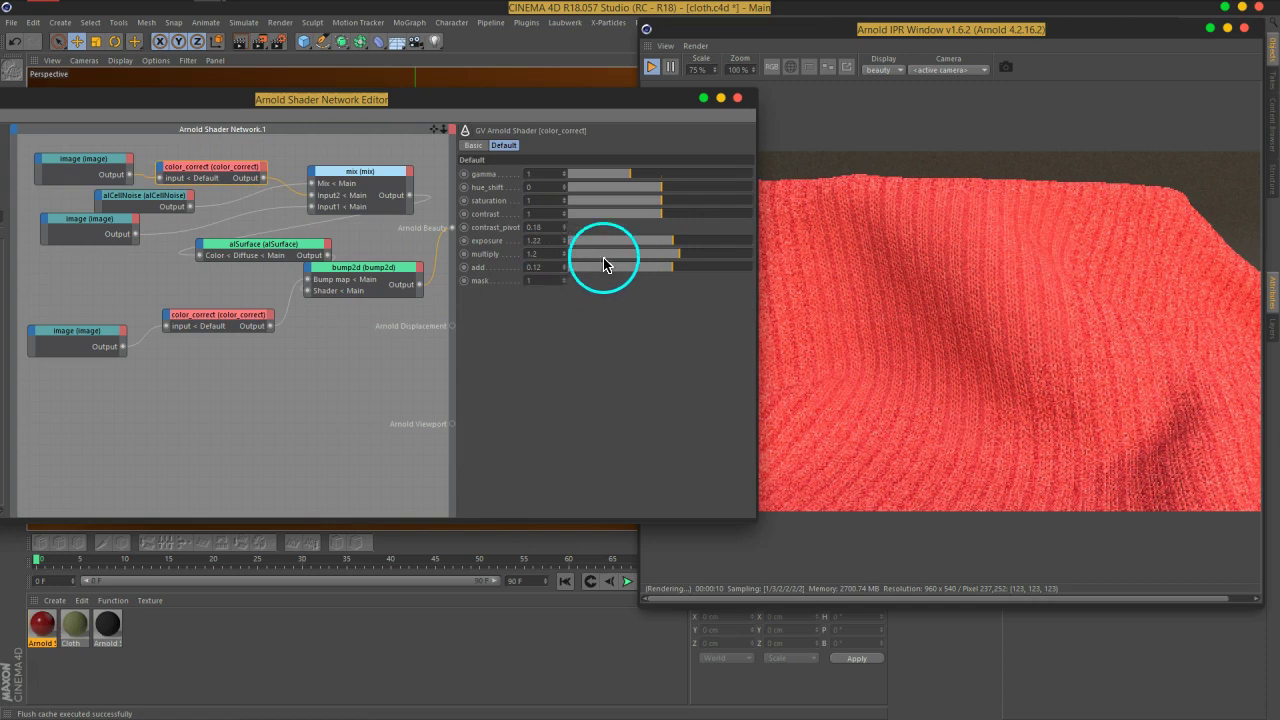
pyautogui.hotkey('ctrl', 'z')
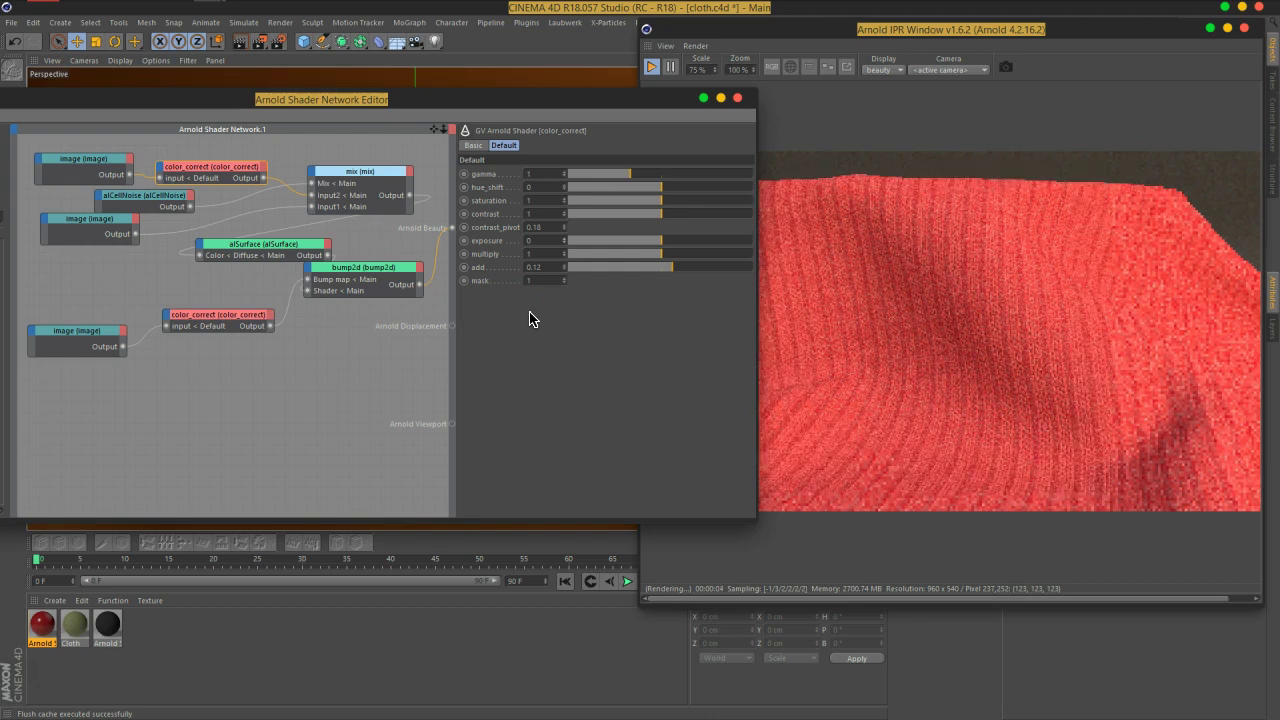
pyautogui.click(1040, 372)
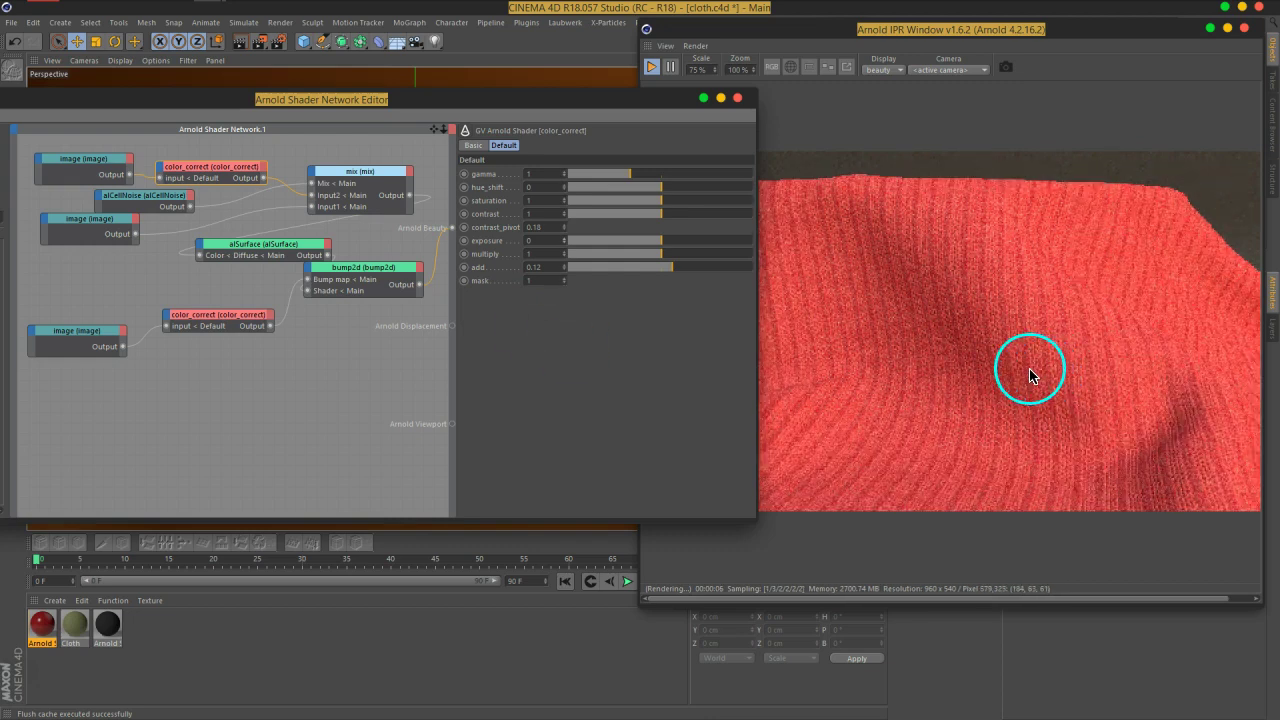
pyautogui.moveTo(1030, 376)
pyautogui.mouseDown()
pyautogui.moveTo(1023, 410)
pyautogui.moveTo(1022, 388)
pyautogui.mouseUp()
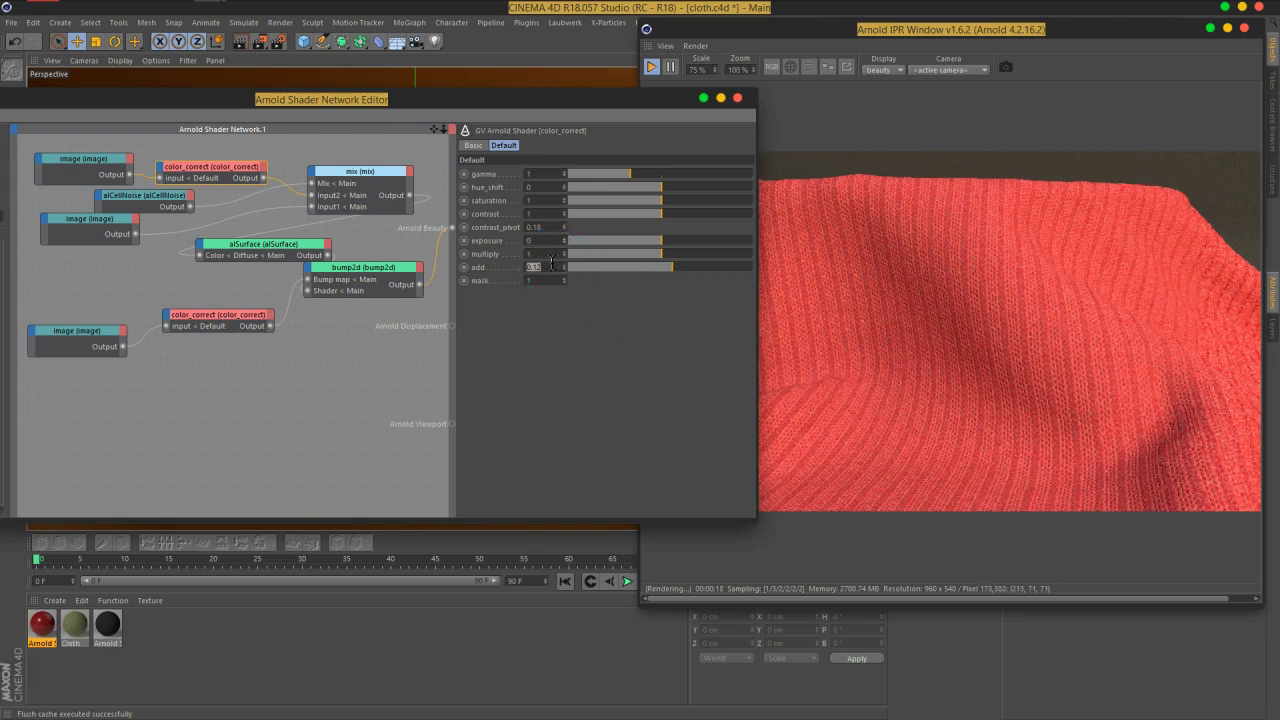
pyautogui.write('0')
pyautogui.press('Return')
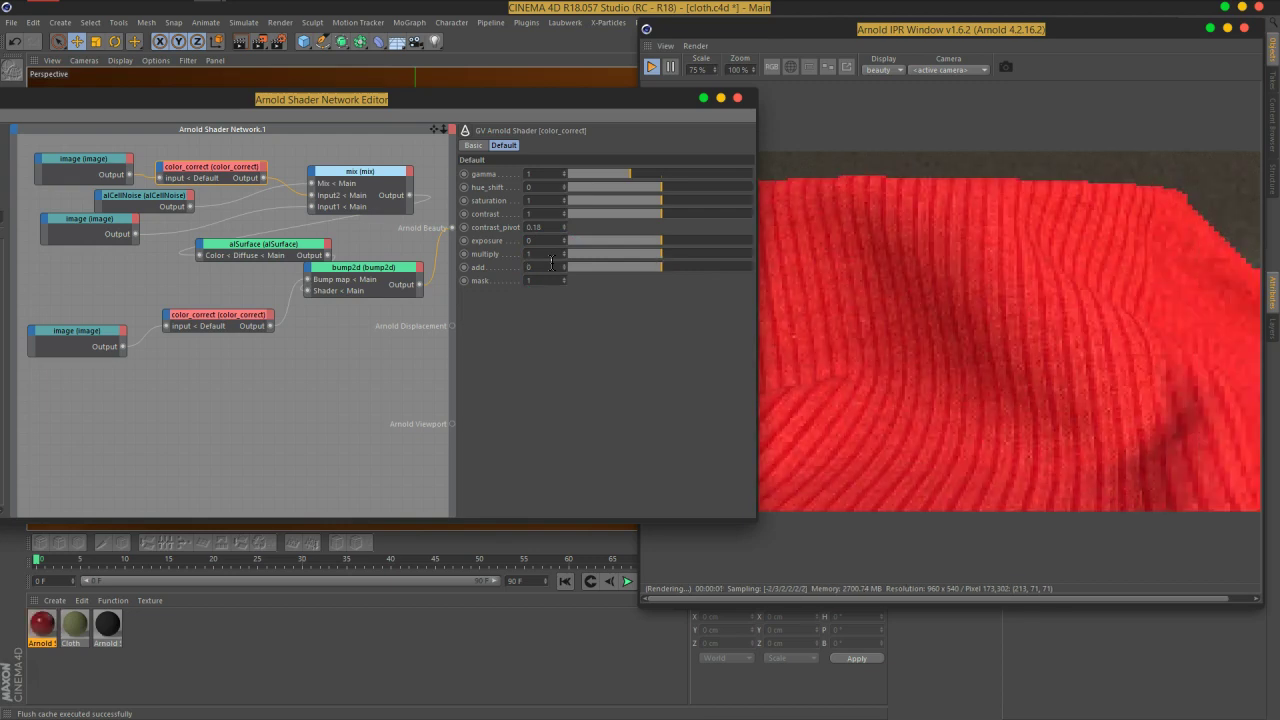
# Set the upper color_correct's gamma to 1.46 and the alCellNoise frequency to 400
pyautogui.click(530, 172)
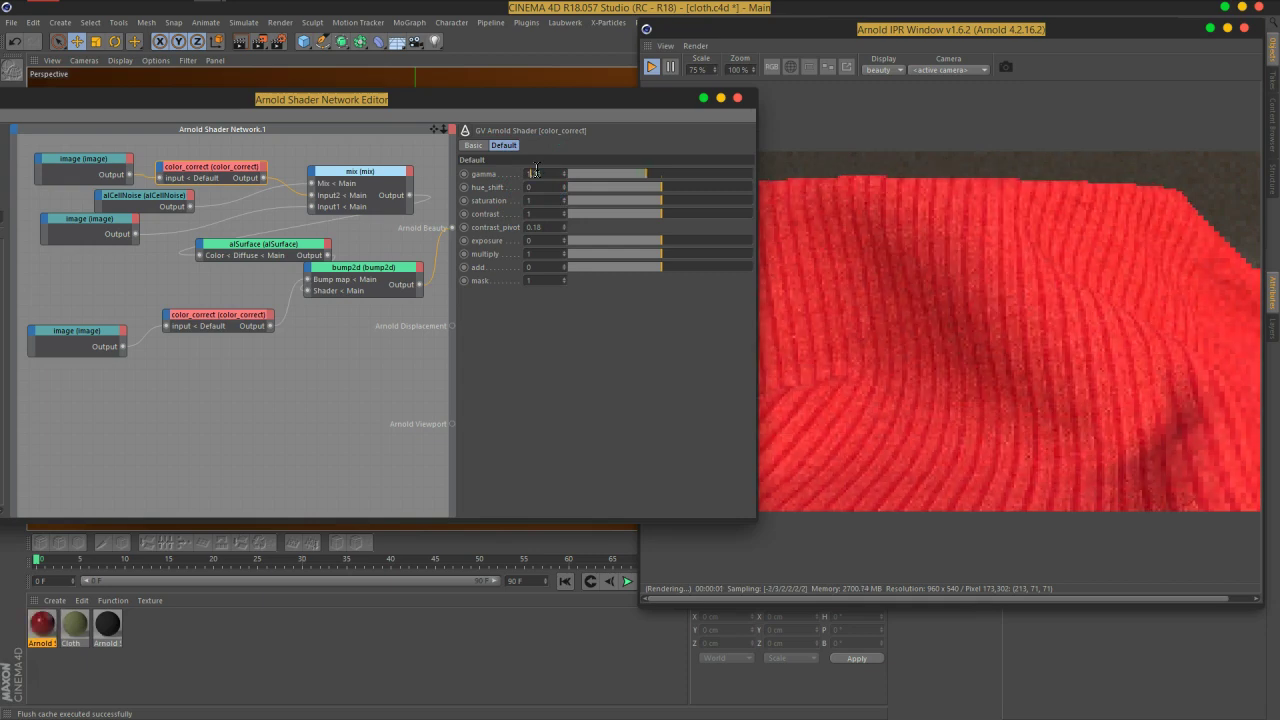
pyautogui.scroll(1, 540, 173)
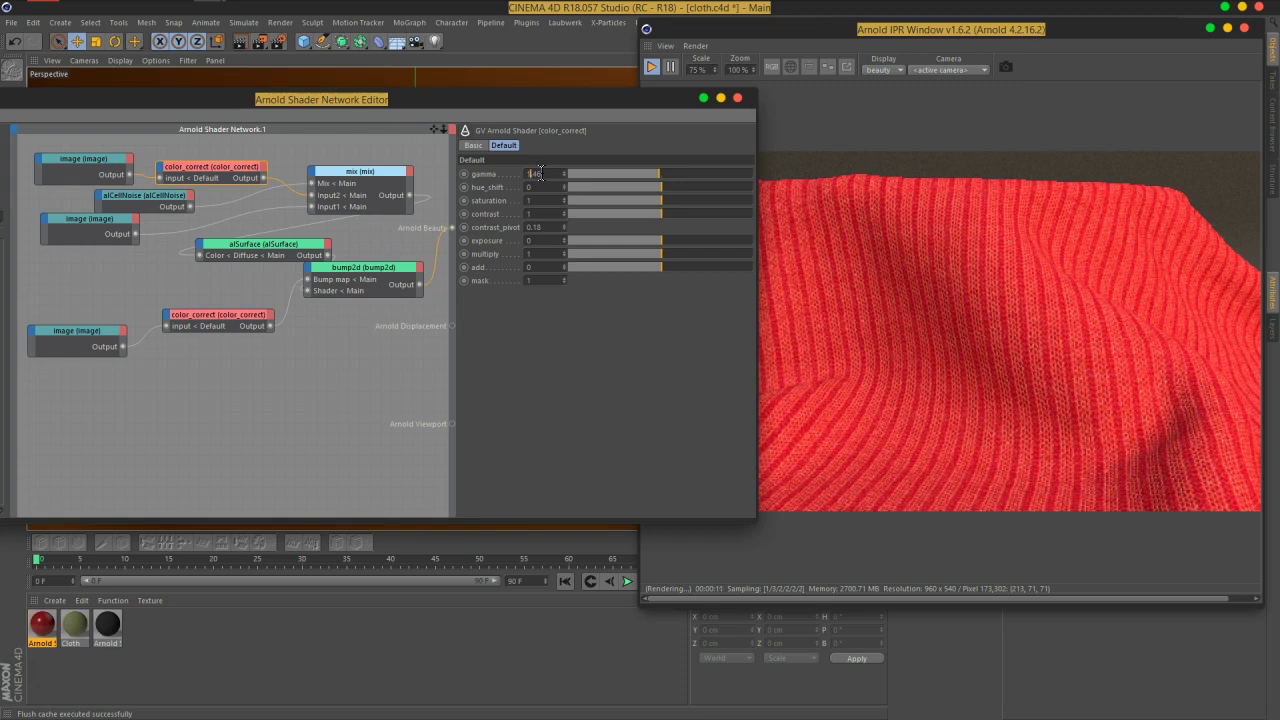
pyautogui.click(150, 195)
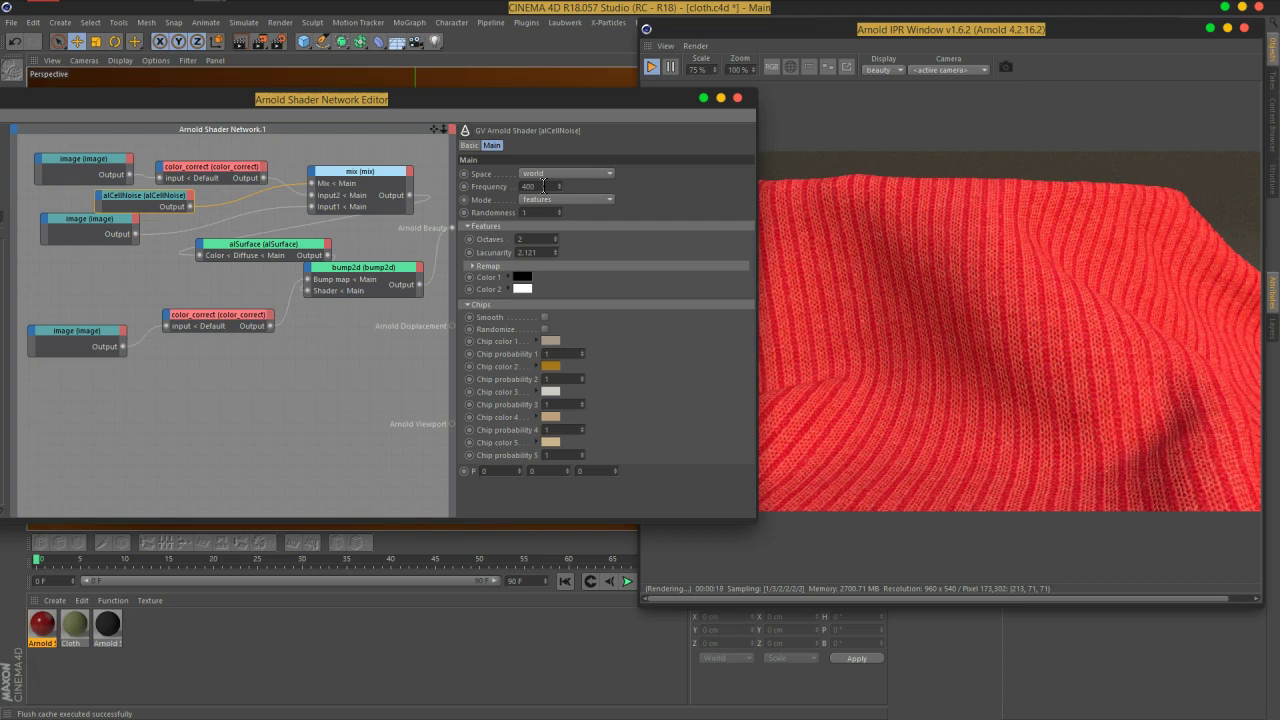
# Bring the network editor's shader list into view and add a facing_ratio node and a layer_color node
pyautogui.moveTo(629, 100); pyautogui.dragTo(713, 75)
pyautogui.moveTo(845, 203); pyautogui.dragTo(964, 196)
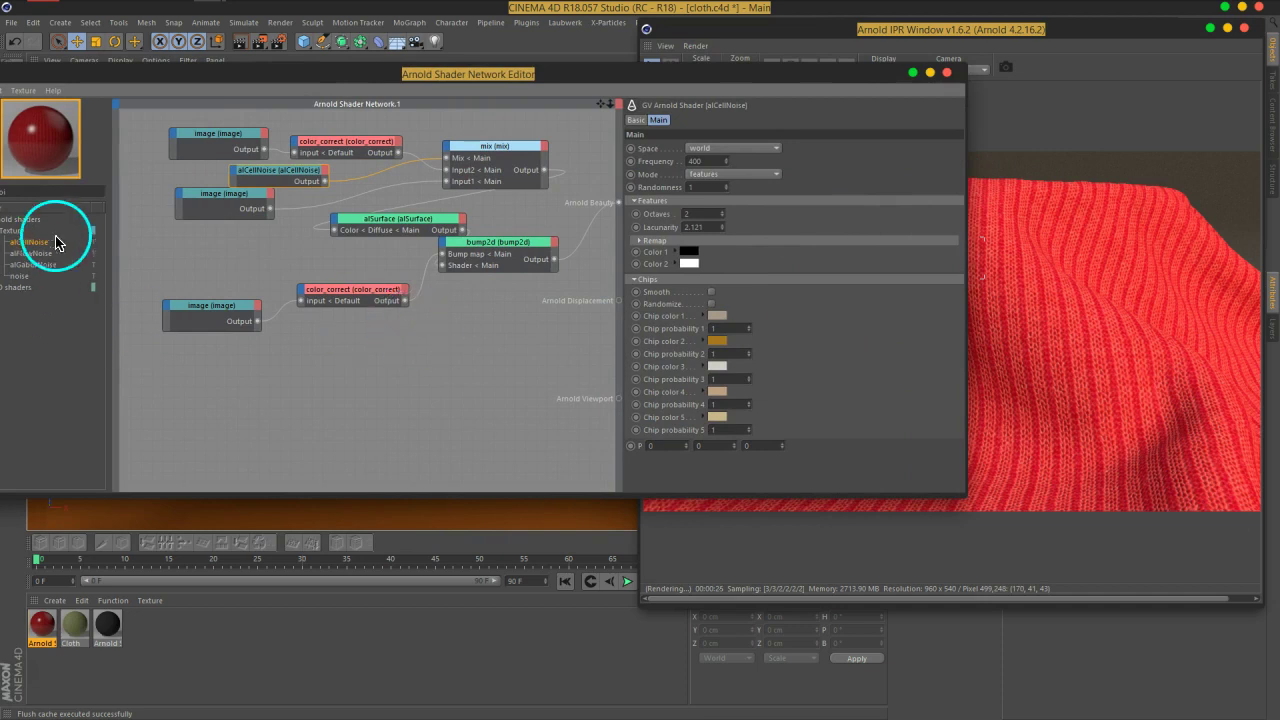
pyautogui.moveTo(169, 80); pyautogui.dragTo(413, 75)
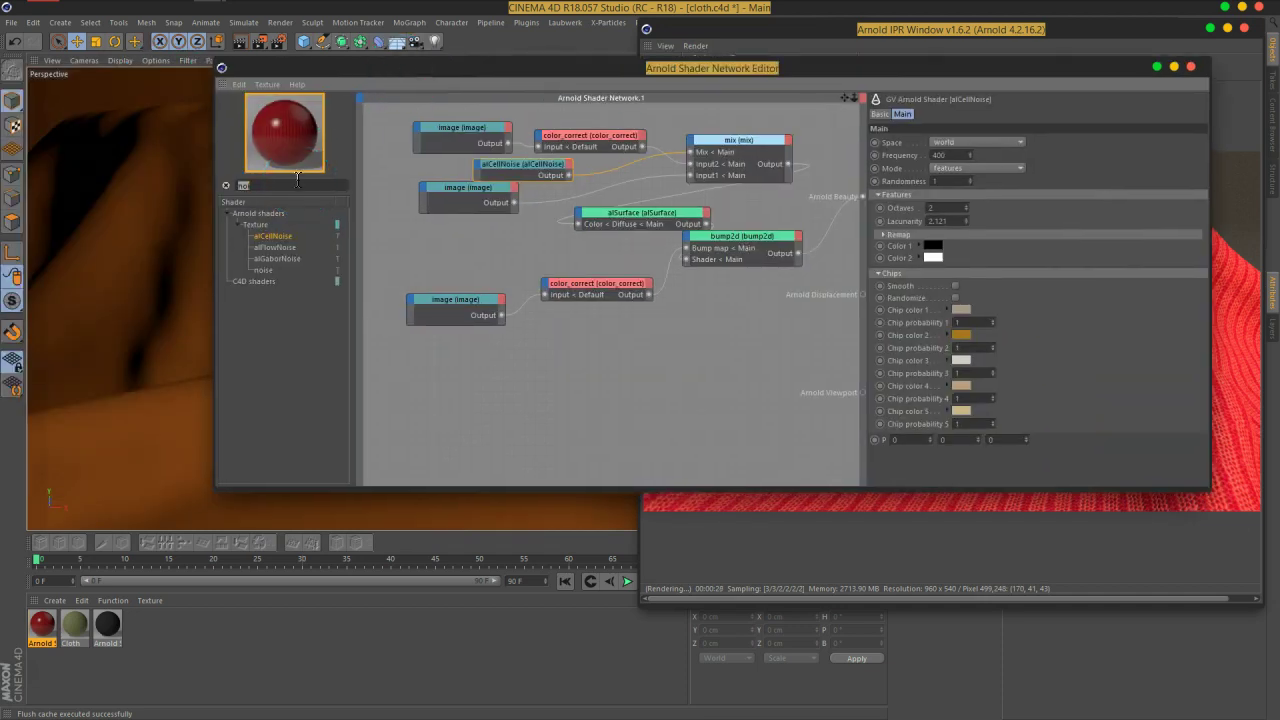
pyautogui.press('BackSpace')
pyautogui.write('fac')
pyautogui.moveTo(274, 260); pyautogui.dragTo(623, 343)
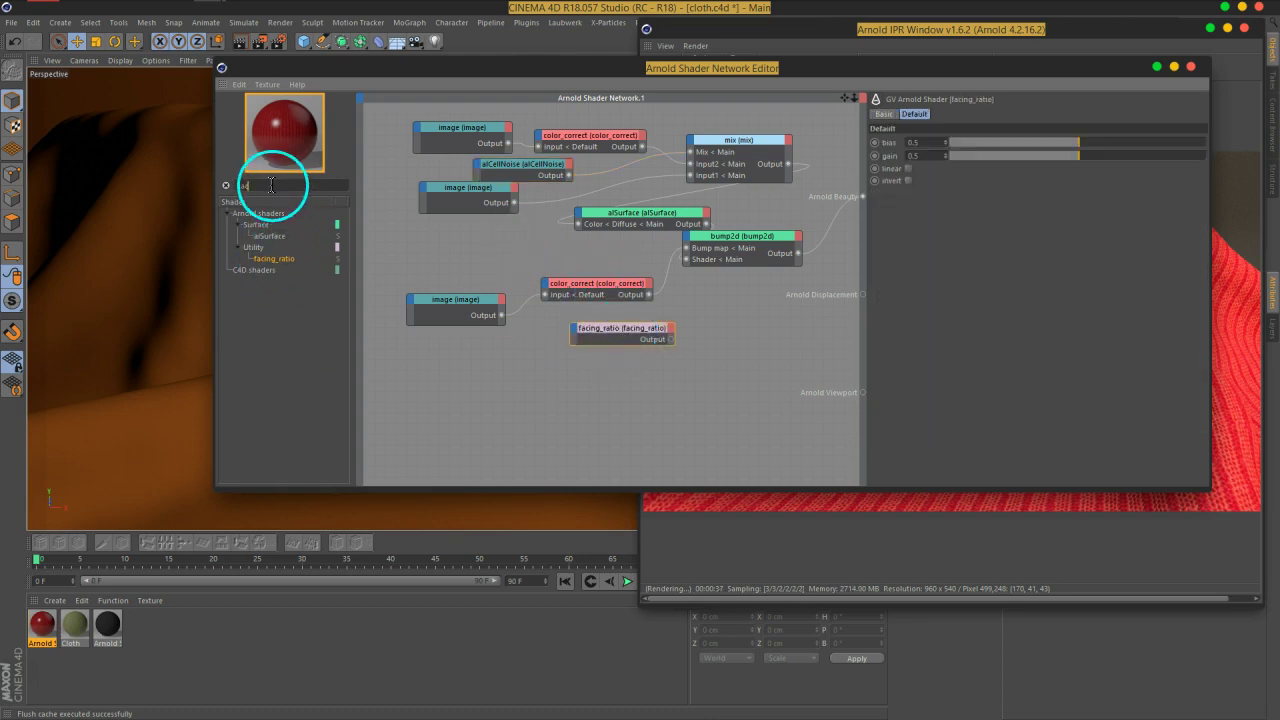
pyautogui.write('lay')
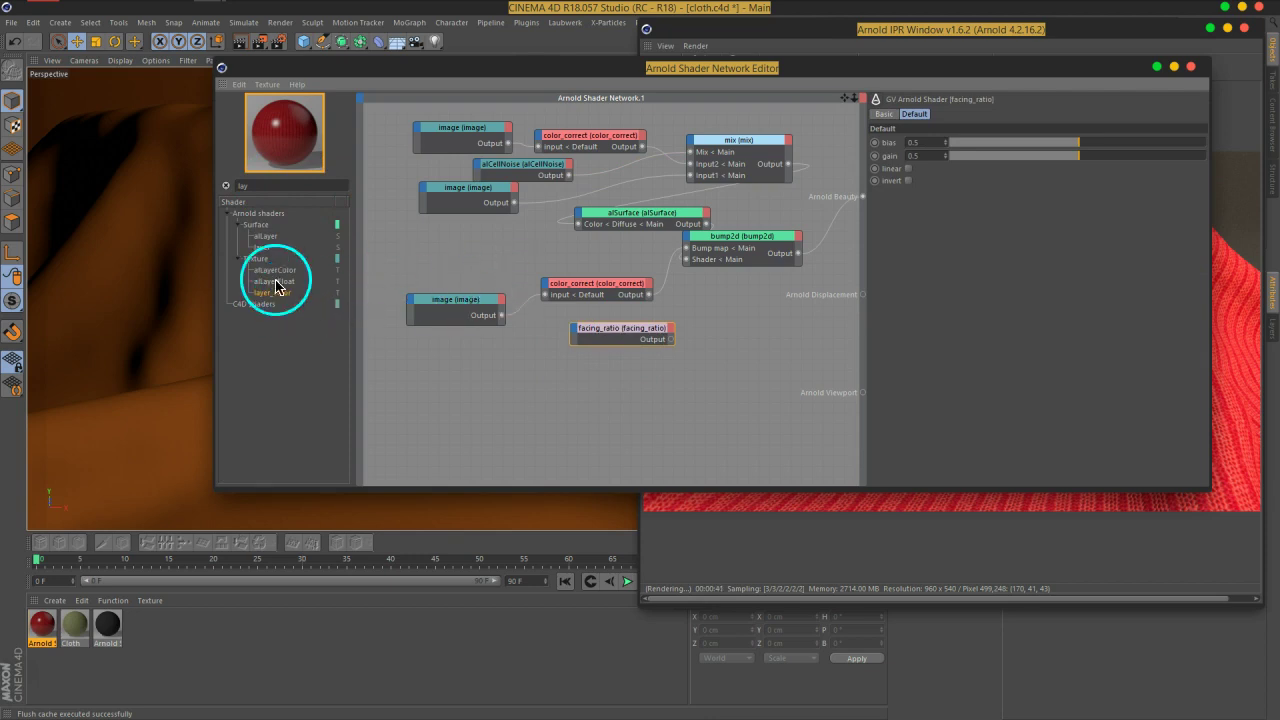
pyautogui.moveTo(760, 213)
pyautogui.mouseDown()
pyautogui.moveTo(737, 251)
pyautogui.moveTo(737, 209)
pyautogui.moveTo(775, 209)
pyautogui.mouseUp()
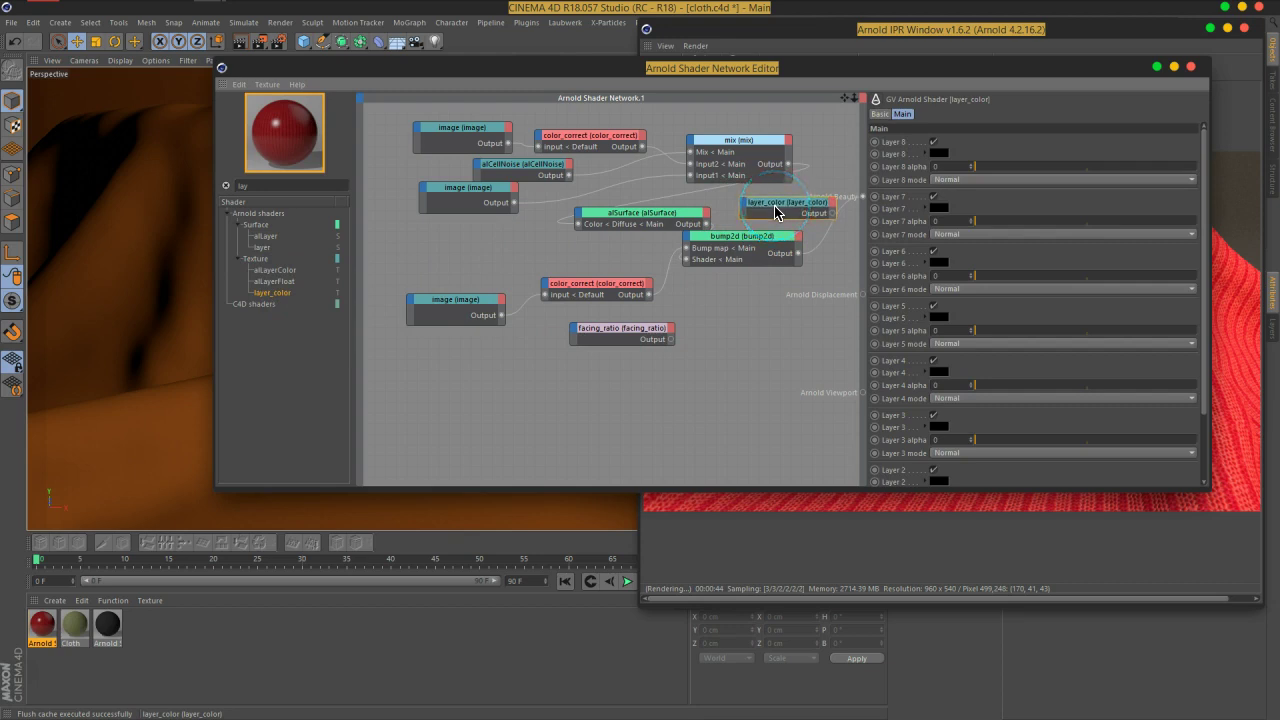
# Move the mix node and its four source nodes ahead of alSurface, and place a duplicate of the group above them
pyautogui.moveTo(752, 121); pyautogui.dragTo(448, 197)
pyautogui.moveTo(740, 150); pyautogui.dragTo(485, 229)
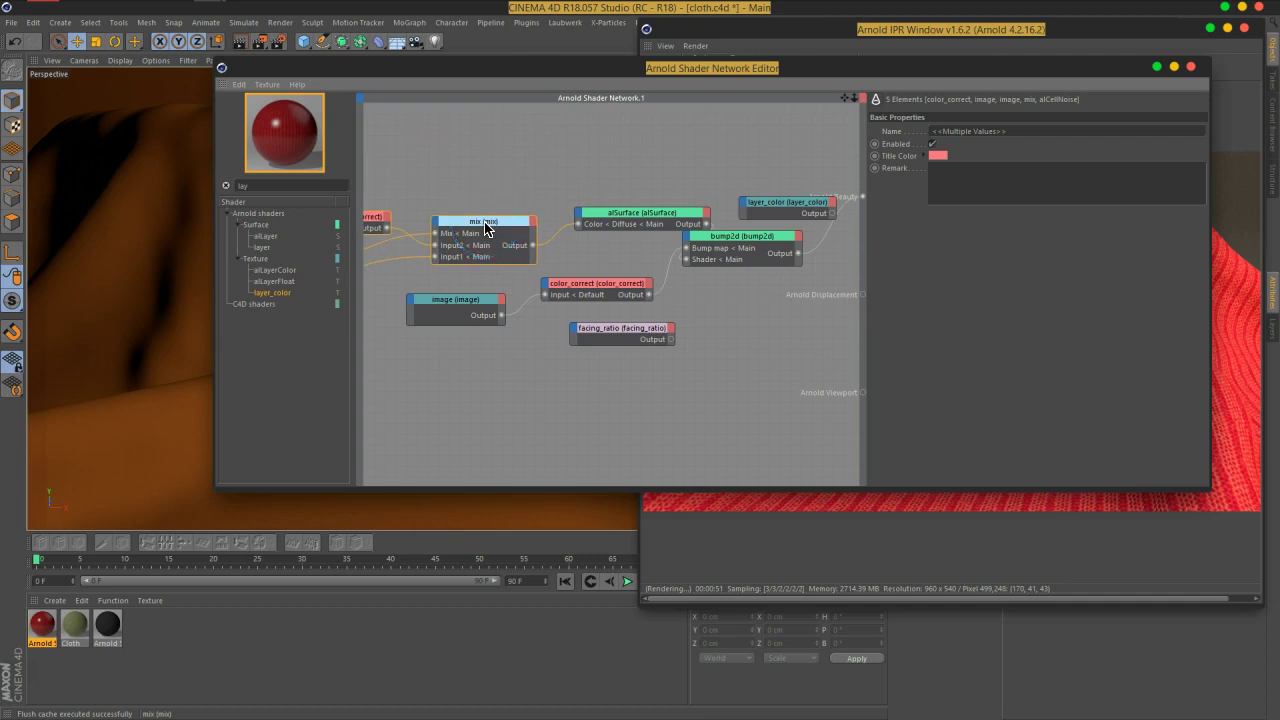
pyautogui.moveTo(446, 200); pyautogui.dragTo(663, 224, button='middle')
pyautogui.moveTo(680, 240); pyautogui.dragTo(631, 129)
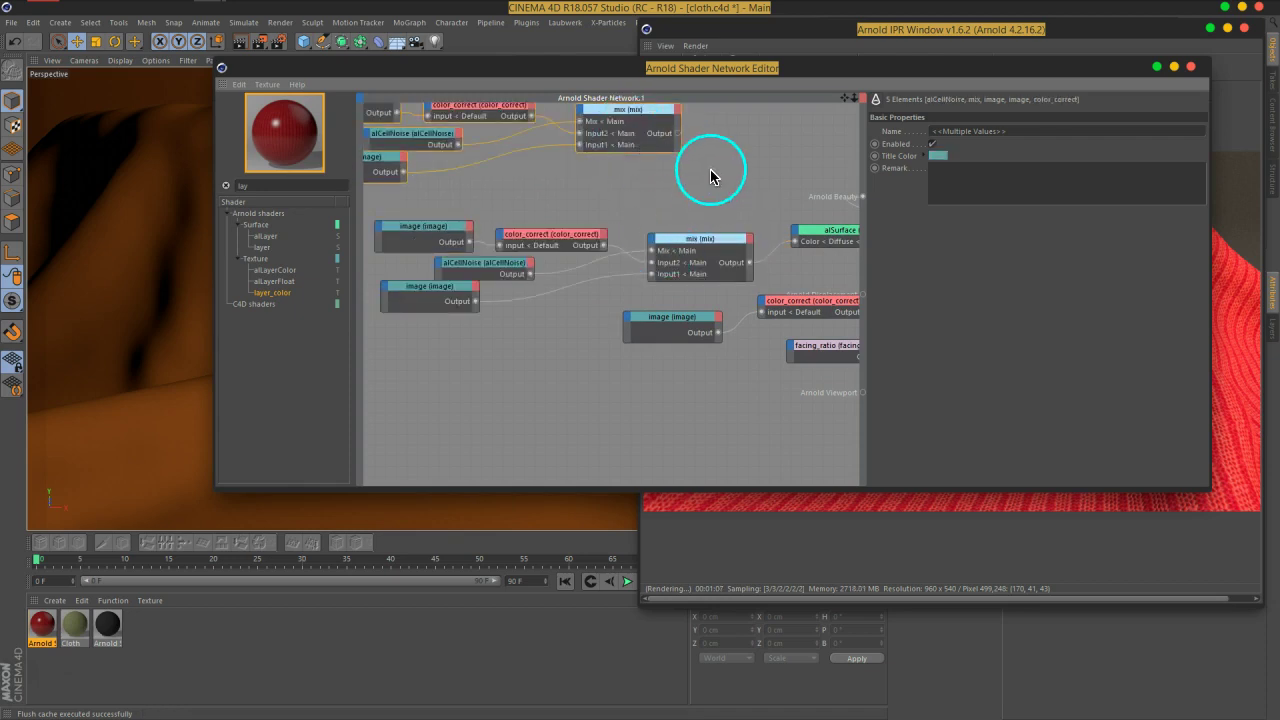
pyautogui.moveTo(656, 114); pyautogui.dragTo(597, 166, button='middle')
pyautogui.moveTo(597, 166); pyautogui.dragTo(697, 183)
pyautogui.moveTo(757, 206); pyautogui.dragTo(709, 194, button='middle')
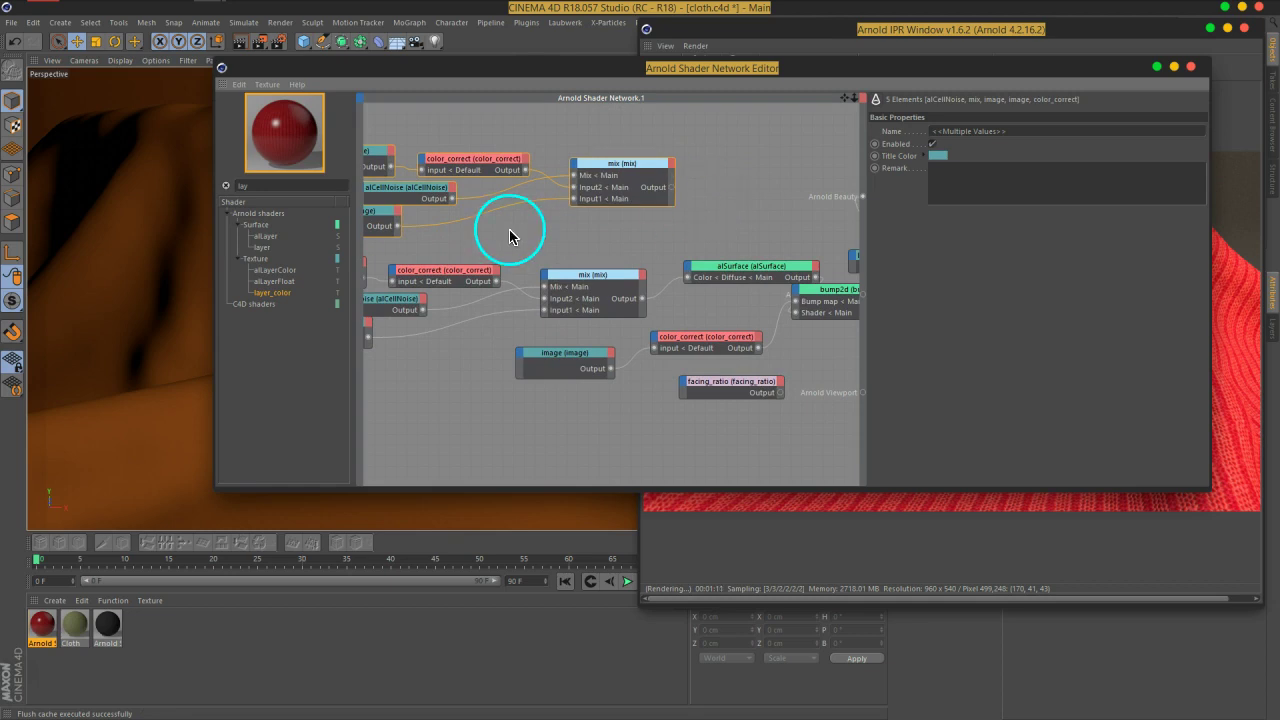
# Feed the duplicated mix into Arnold Beauty and set the duplicated color_correct's gamma to 1.14
pyautogui.click(487, 193)
pyautogui.click(486, 163)
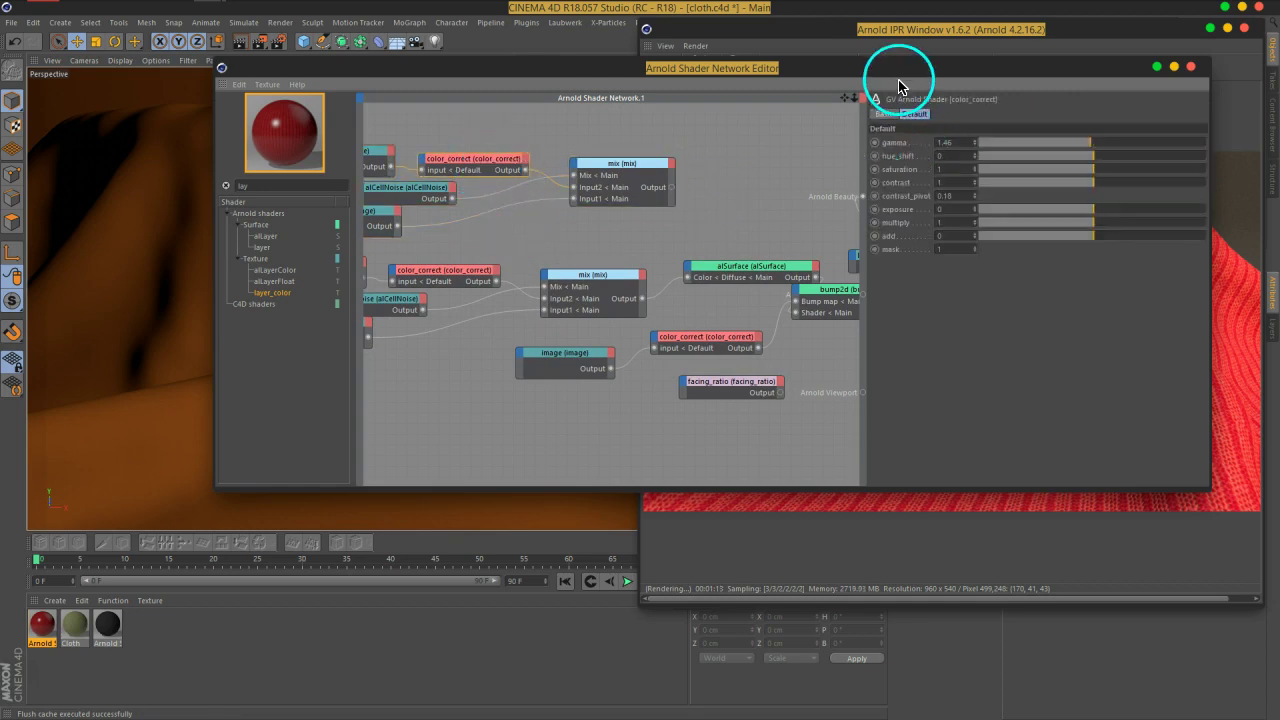
pyautogui.moveTo(903, 86); pyautogui.dragTo(563, 85)
pyautogui.moveTo(760, 149); pyautogui.dragTo(725, 157)
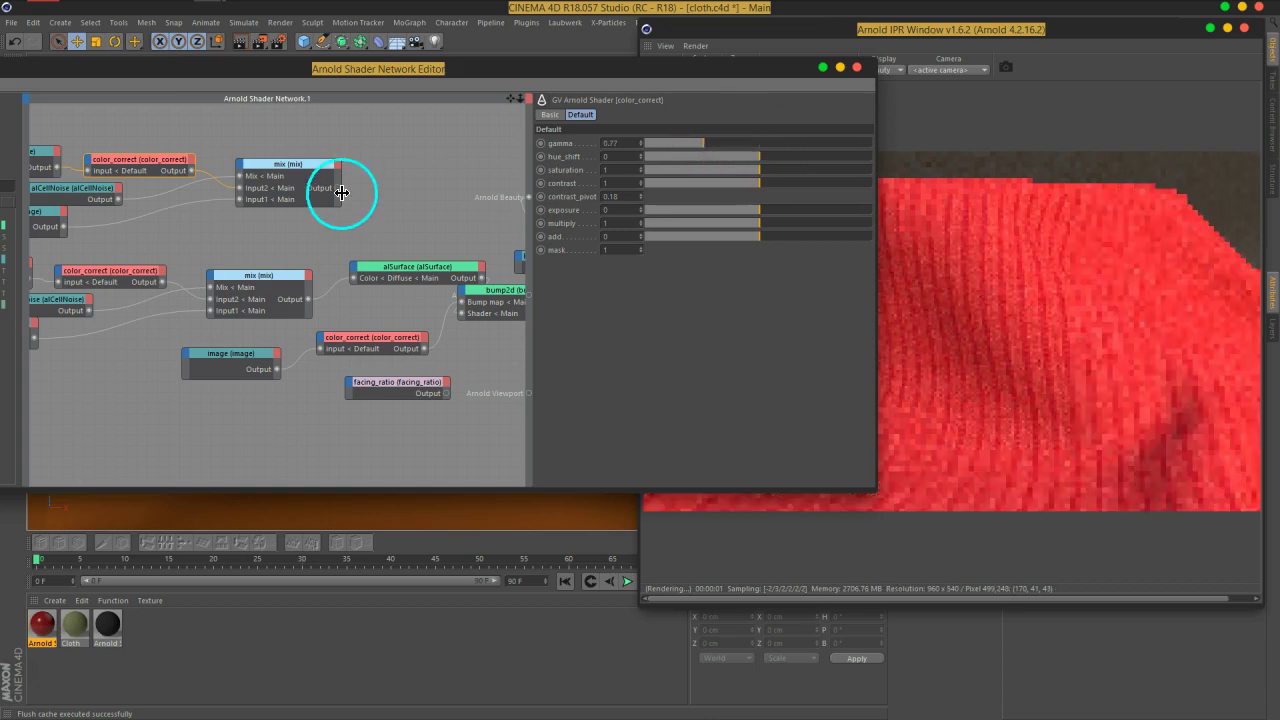
pyautogui.moveTo(336, 188); pyautogui.dragTo(509, 201)
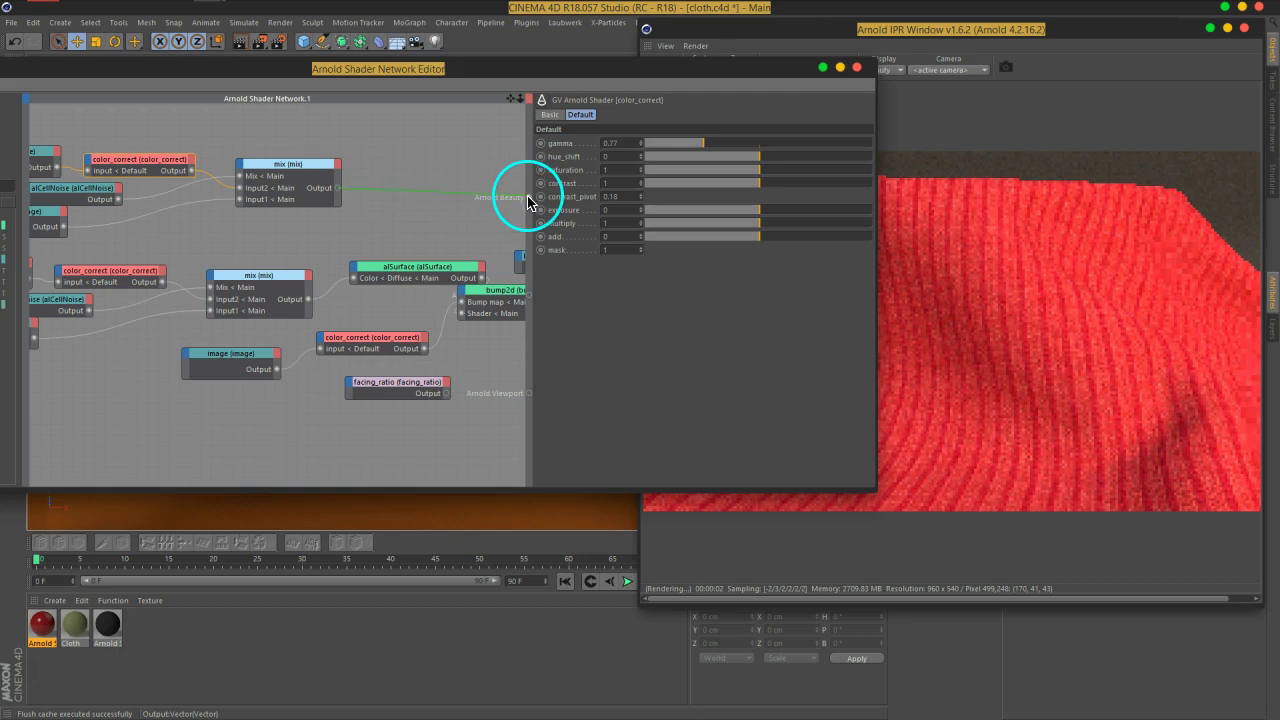
pyautogui.moveTo(700, 151); pyautogui.dragTo(732, 152)
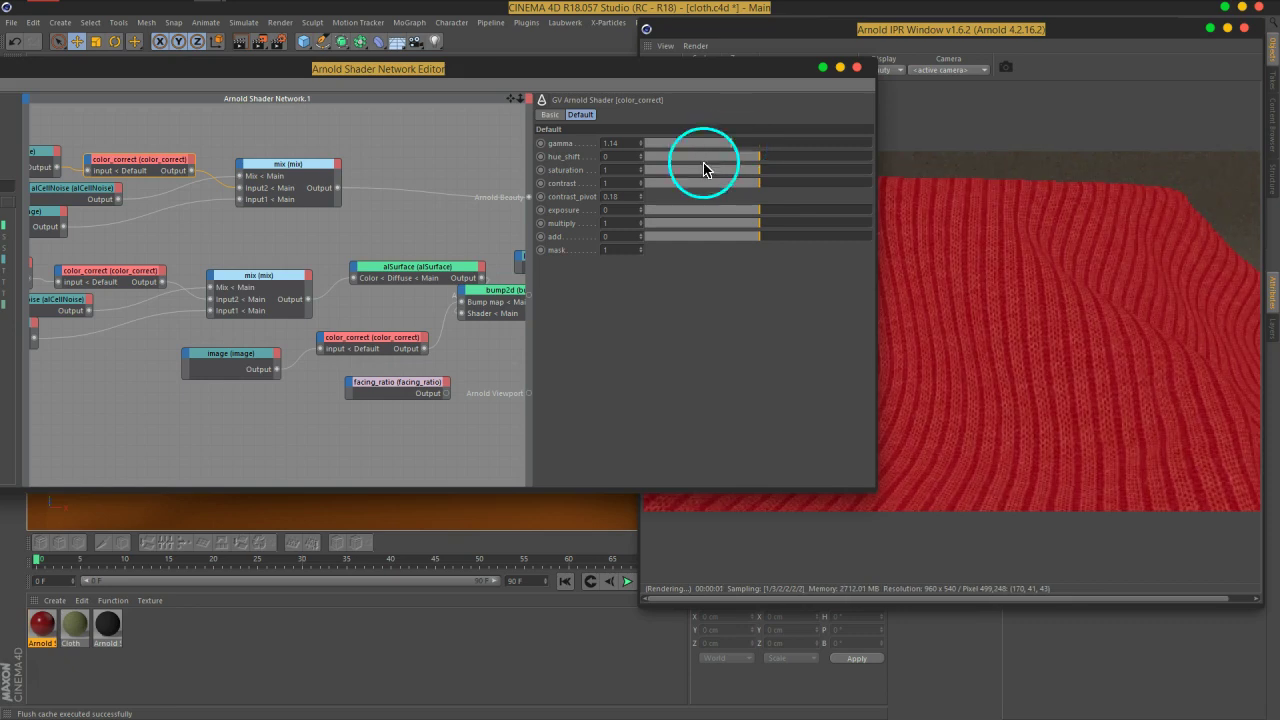
# Set the duplicated alCellNoise's frequency to 200 and the duplicated color_correct's exposure to 0.52
pyautogui.click(86, 186)
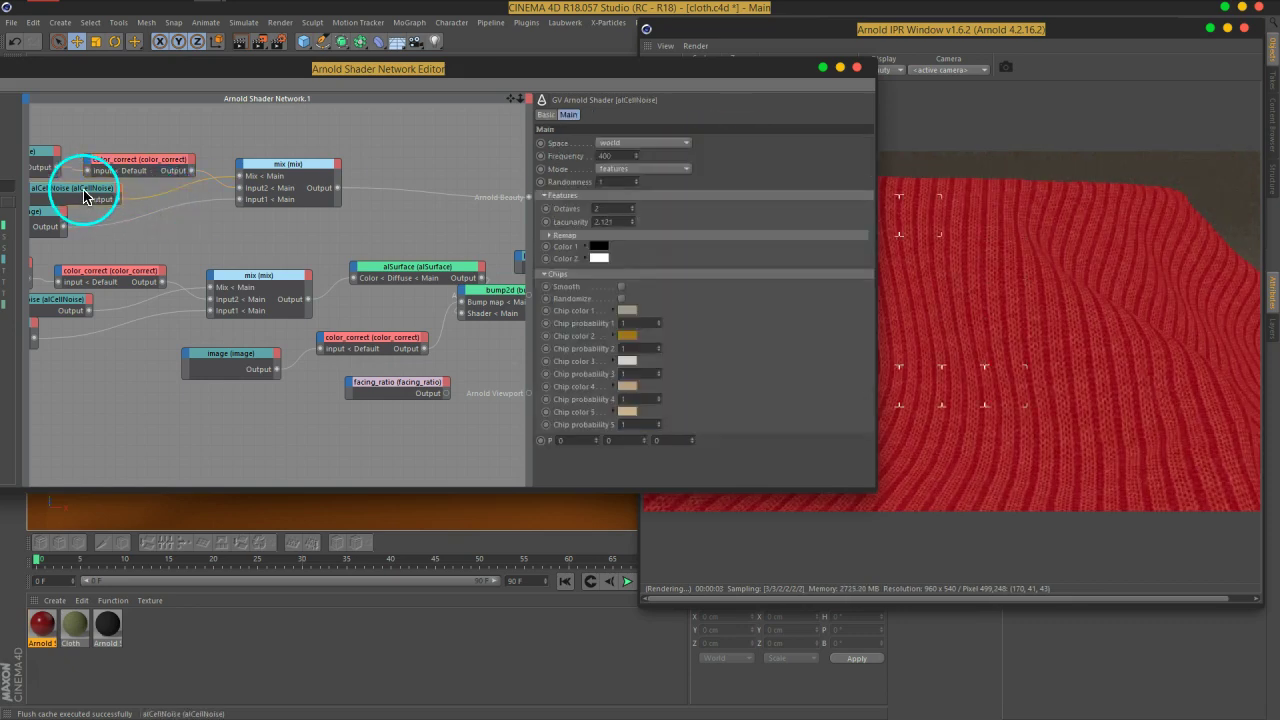
pyautogui.click(620, 156)
pyautogui.write('200')
pyautogui.press('Return')
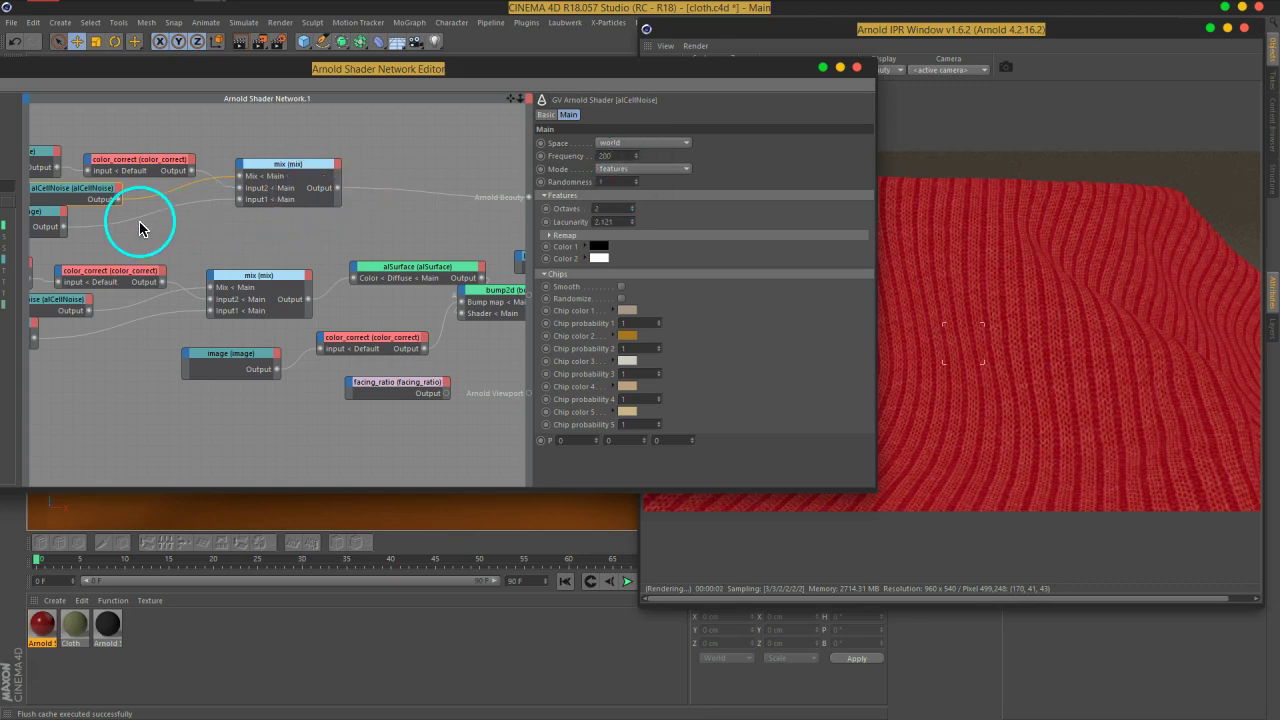
pyautogui.click(146, 177)
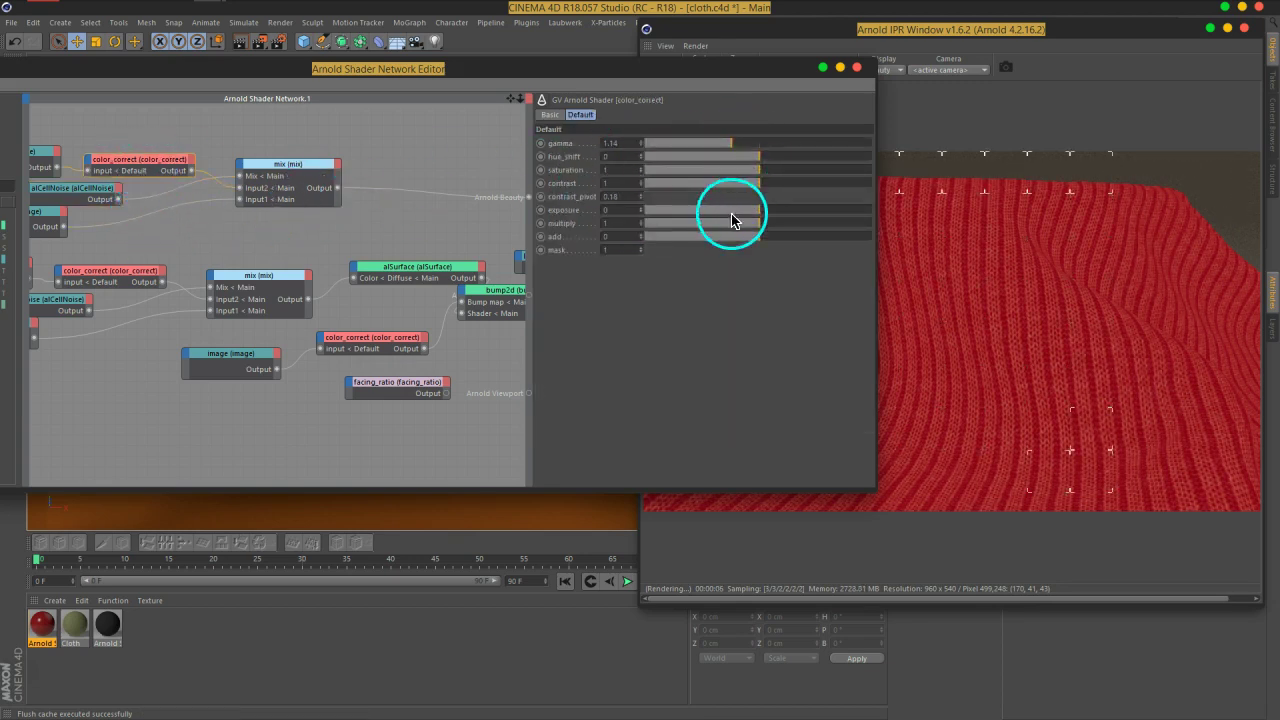
pyautogui.moveTo(761, 212); pyautogui.dragTo(758, 210)
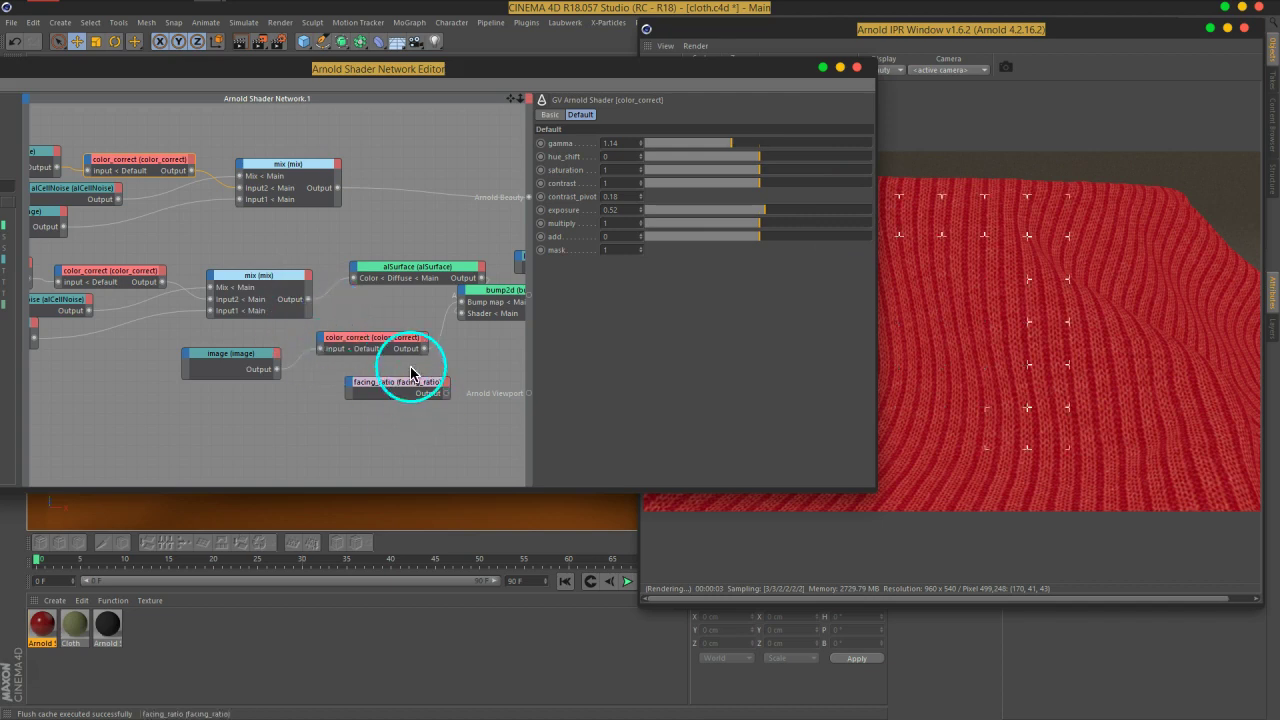
# Compare alSurface with the duplicated mix by feeding each in turn into Arnold Beauty
pyautogui.moveTo(429, 243); pyautogui.dragTo(369, 229, button='middle')
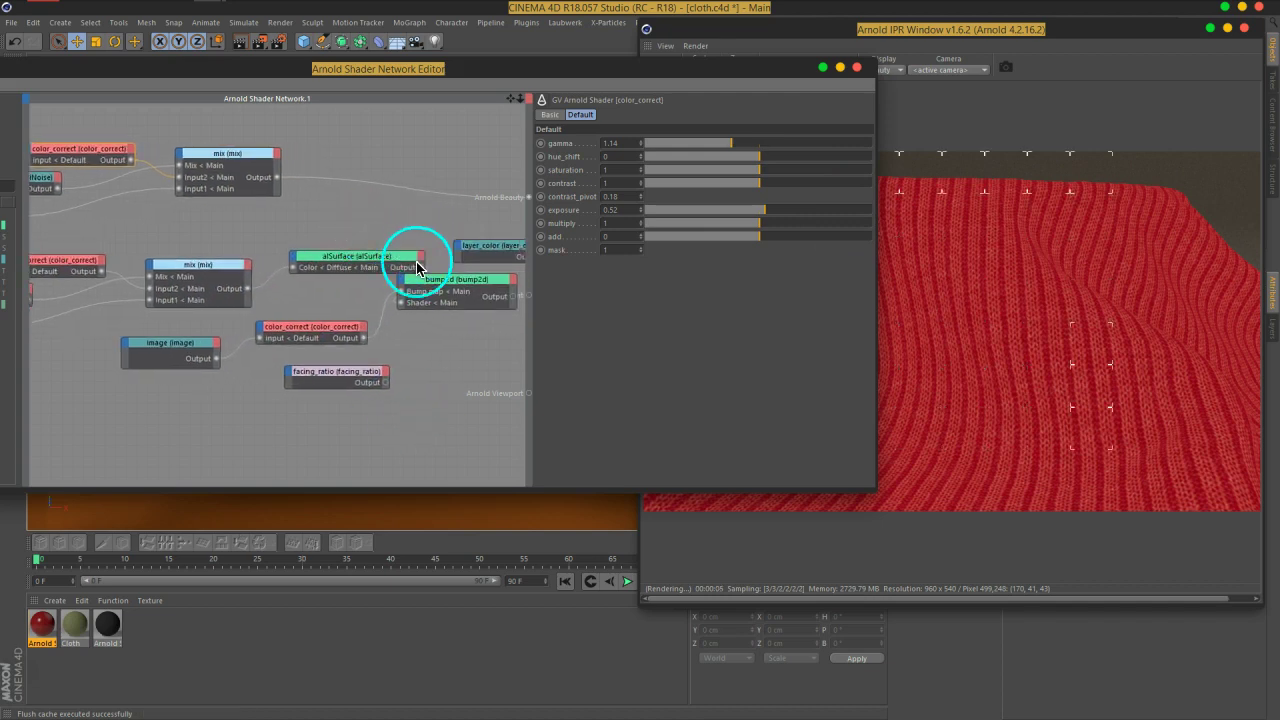
pyautogui.moveTo(417, 272); pyautogui.dragTo(530, 205)
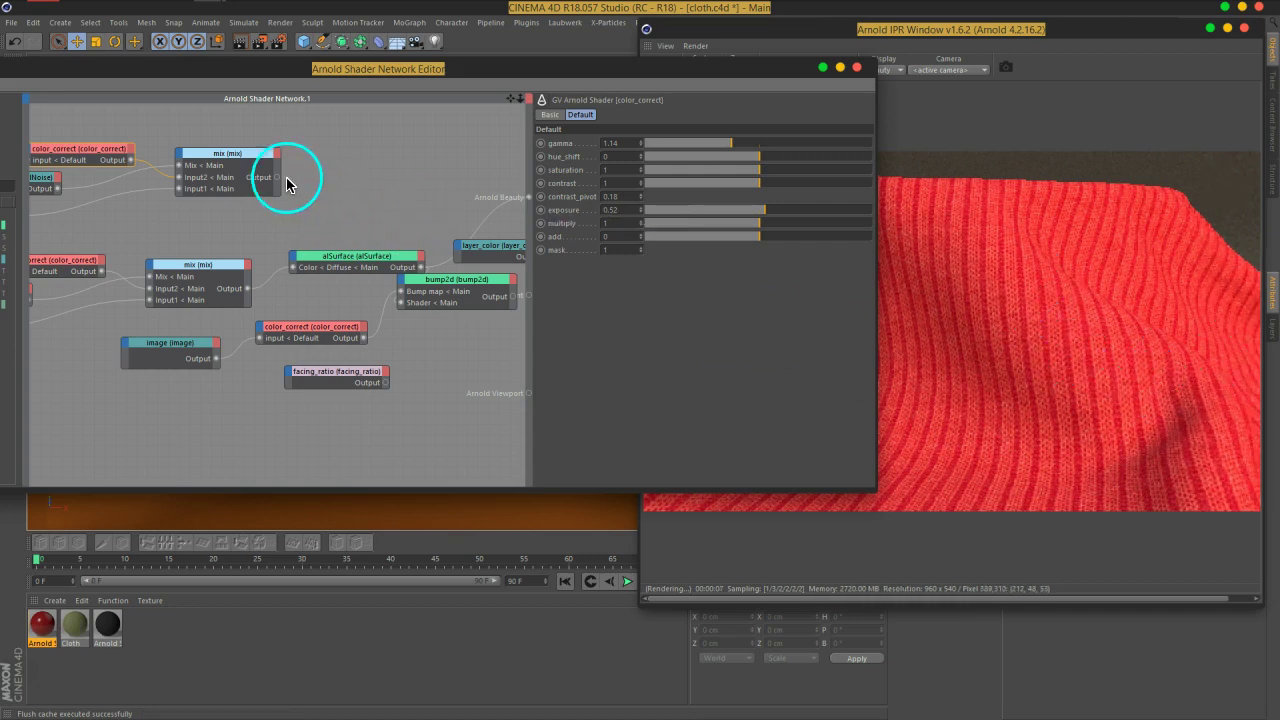
pyautogui.moveTo(279, 177); pyautogui.dragTo(527, 204)
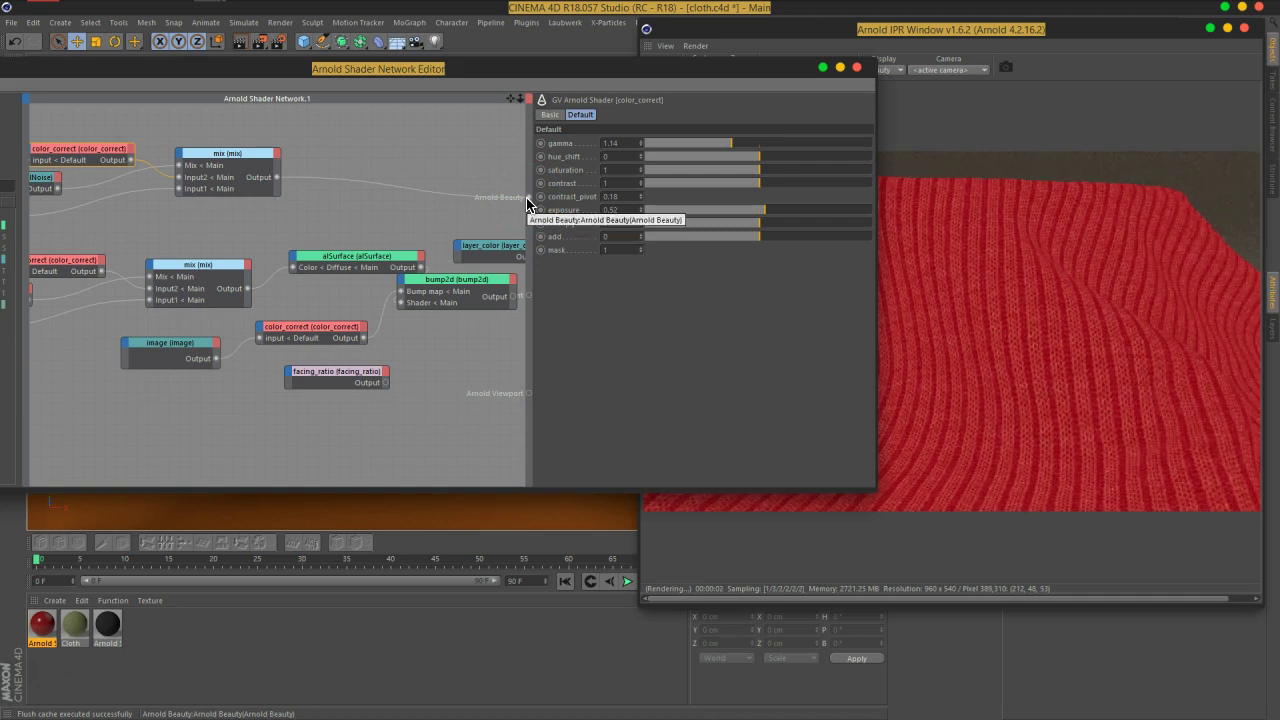
# Feed the original mix into layer_color's Layer 1, the duplicated mix into Layer 2, and facing_ratio into Arnold Beauty
pyautogui.moveTo(345, 375); pyautogui.dragTo(378, 159)
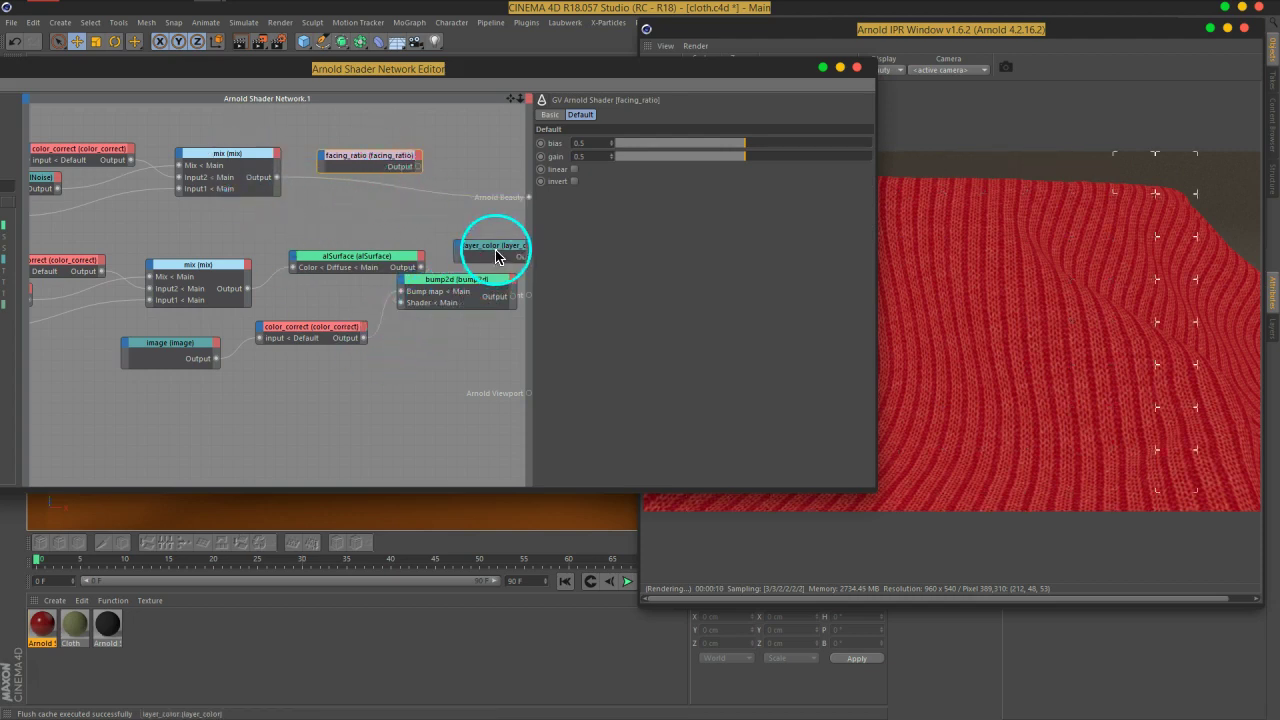
pyautogui.moveTo(495, 249); pyautogui.dragTo(437, 212)
pyautogui.moveTo(283, 291); pyautogui.dragTo(436, 410)
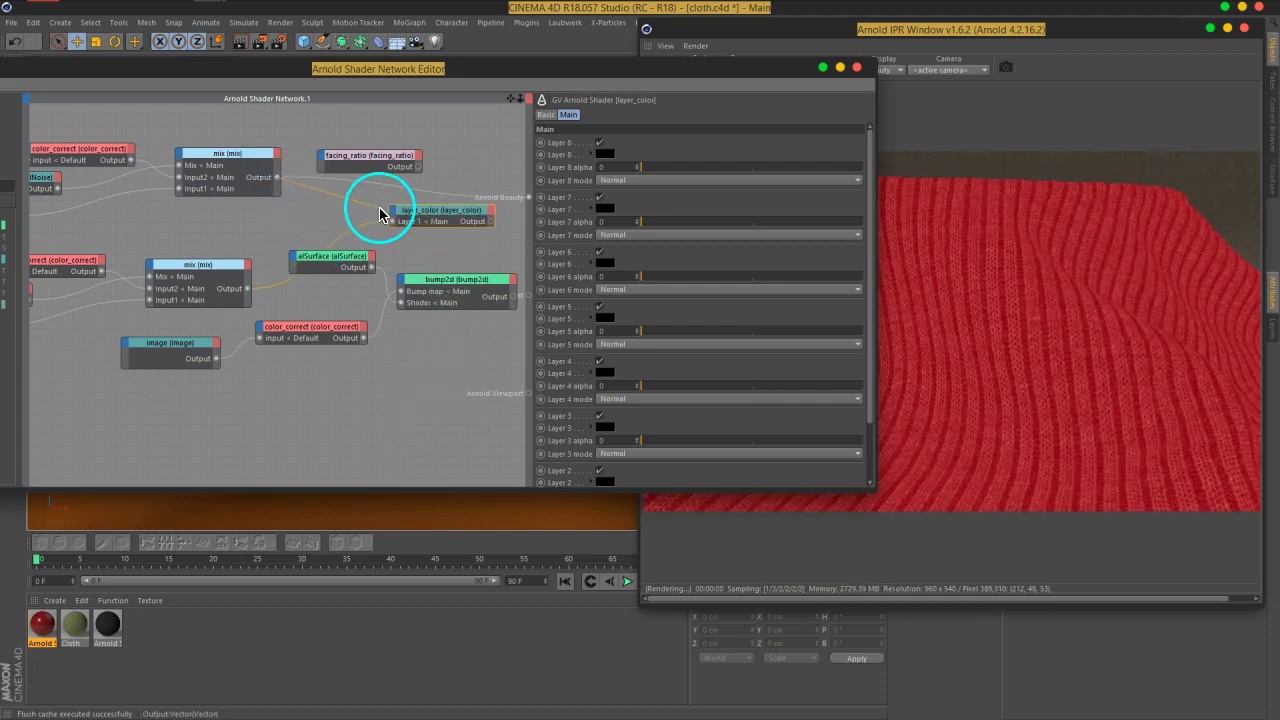
pyautogui.moveTo(395, 215); pyautogui.dragTo(457, 372)
pyautogui.moveTo(392, 170)
pyautogui.mouseDown()
pyautogui.moveTo(382, 160)
pyautogui.moveTo(289, 229)
pyautogui.moveTo(310, 237)
pyautogui.moveTo(527, 197)
pyautogui.mouseUp()
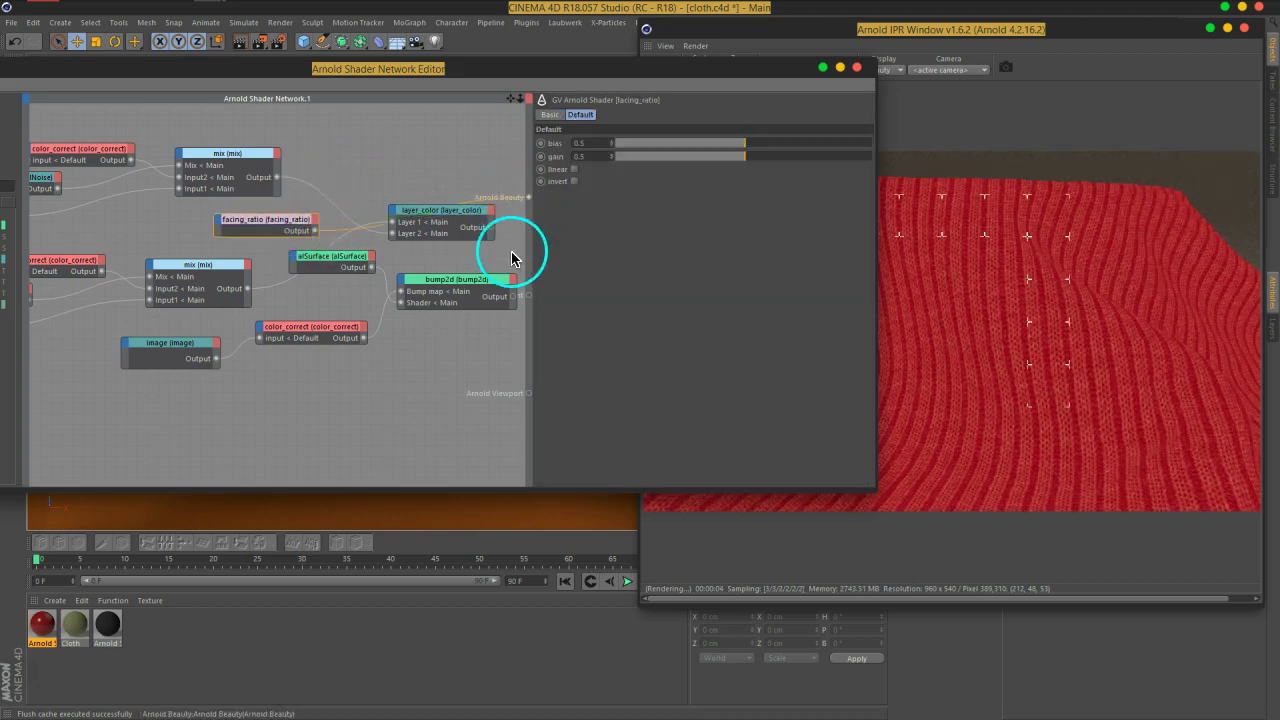
# Enable invert on the facing_ratio node and set its bias to 0.73 and gain to 0.36
pyautogui.click(574, 181)
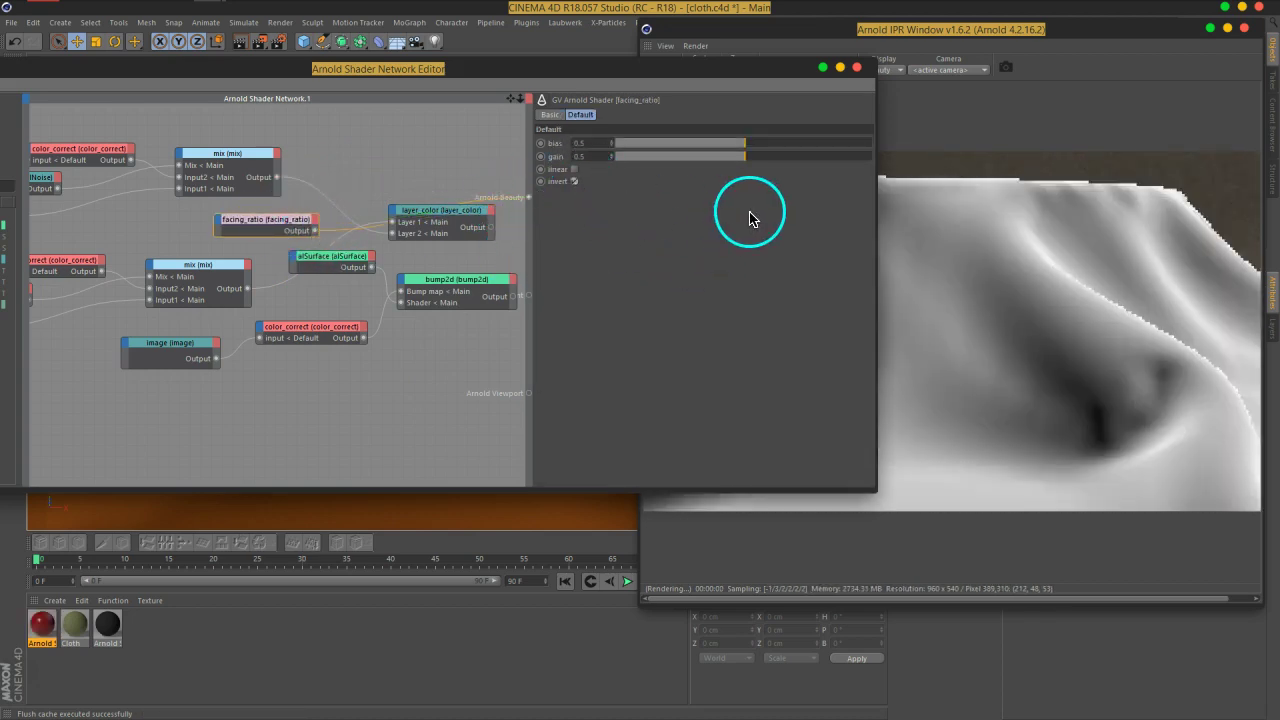
pyautogui.moveTo(745, 143)
pyautogui.mouseDown()
pyautogui.moveTo(669, 143)
pyautogui.moveTo(731, 143)
pyautogui.moveTo(684, 165)
pyautogui.moveTo(799, 151)
pyautogui.moveTo(708, 157)
pyautogui.moveTo(757, 143)
pyautogui.moveTo(826, 152)
pyautogui.moveTo(798, 152)
pyautogui.mouseUp()
pyautogui.click(699, 166)
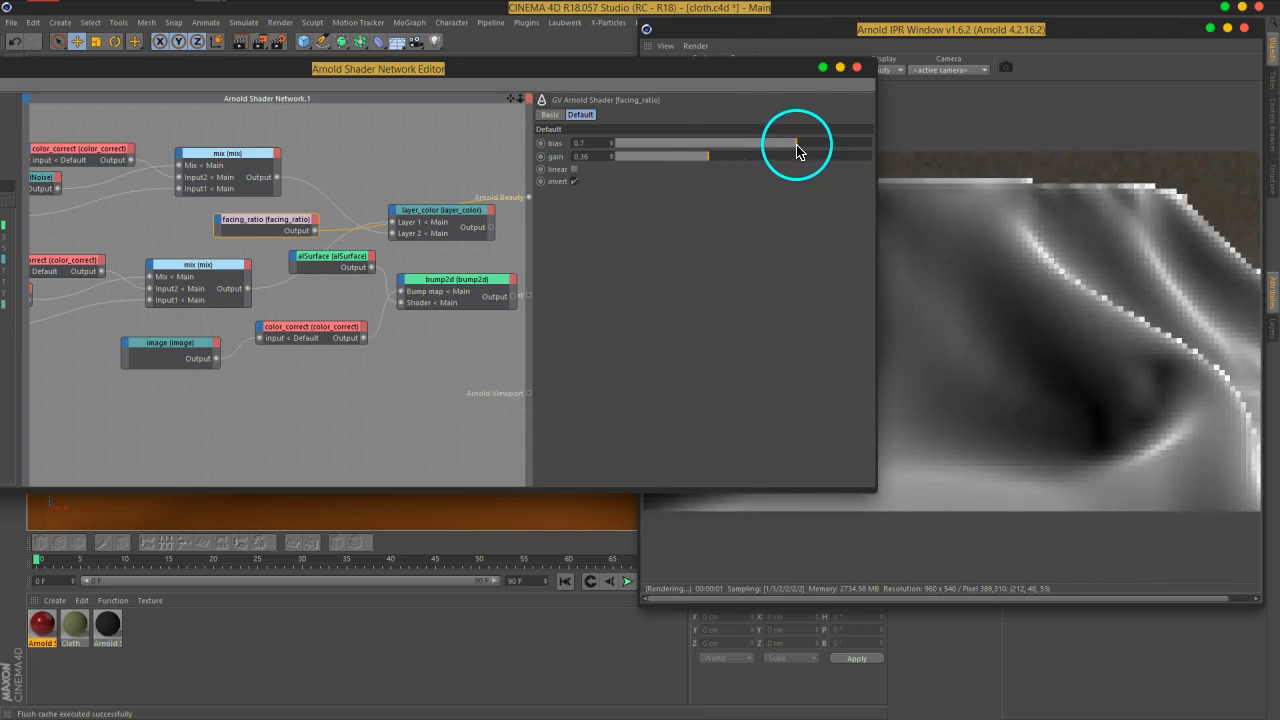
pyautogui.click(805, 150)
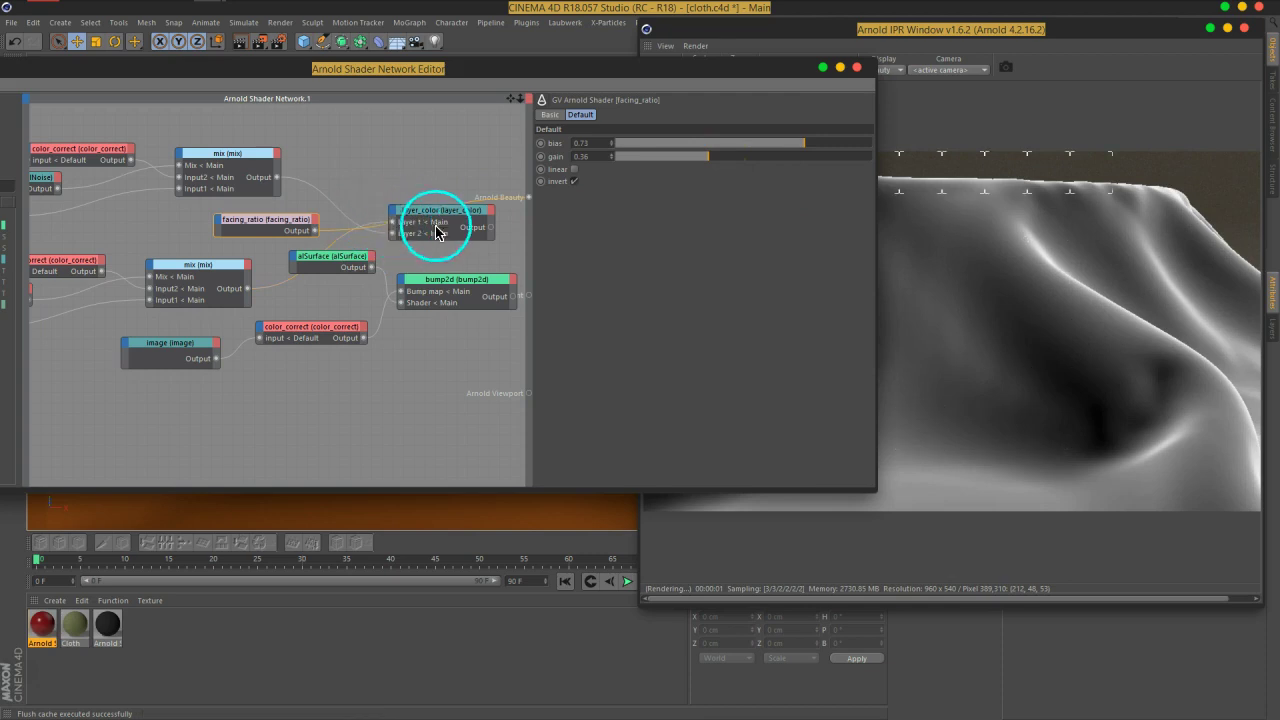
# Feed layer_color into bump2d's Shader, bump2d into Arnold Beauty, and facing_ratio into layer_color's Layer 2 alpha
pyautogui.moveTo(474, 273); pyautogui.dragTo(437, 249, button='middle')
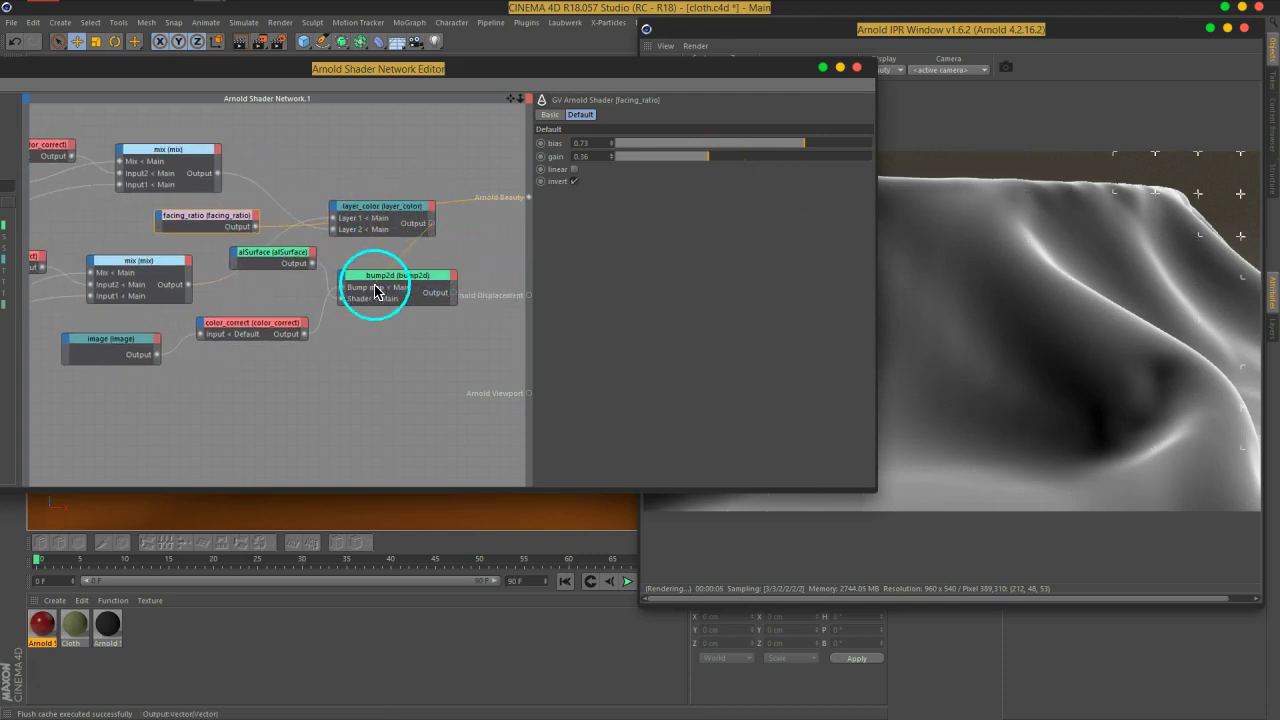
pyautogui.moveTo(343, 305); pyautogui.dragTo(453, 300)
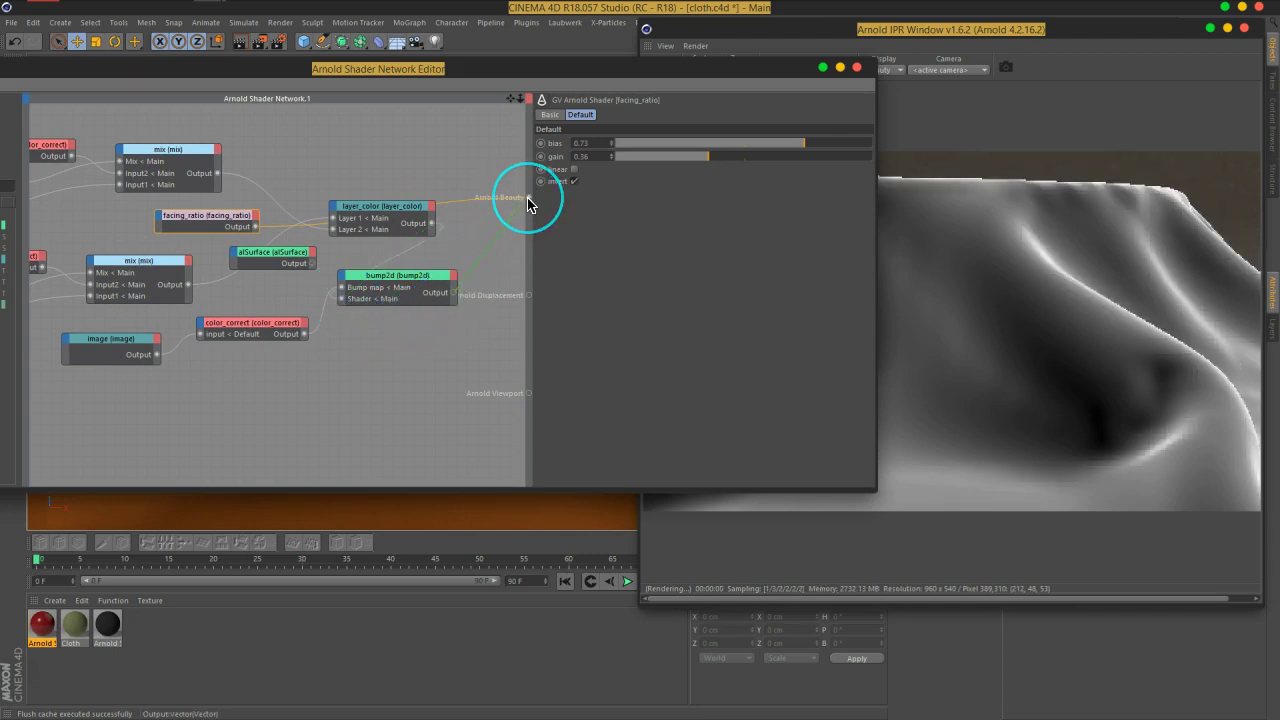
pyautogui.moveTo(528, 198); pyautogui.dragTo(406, 382)
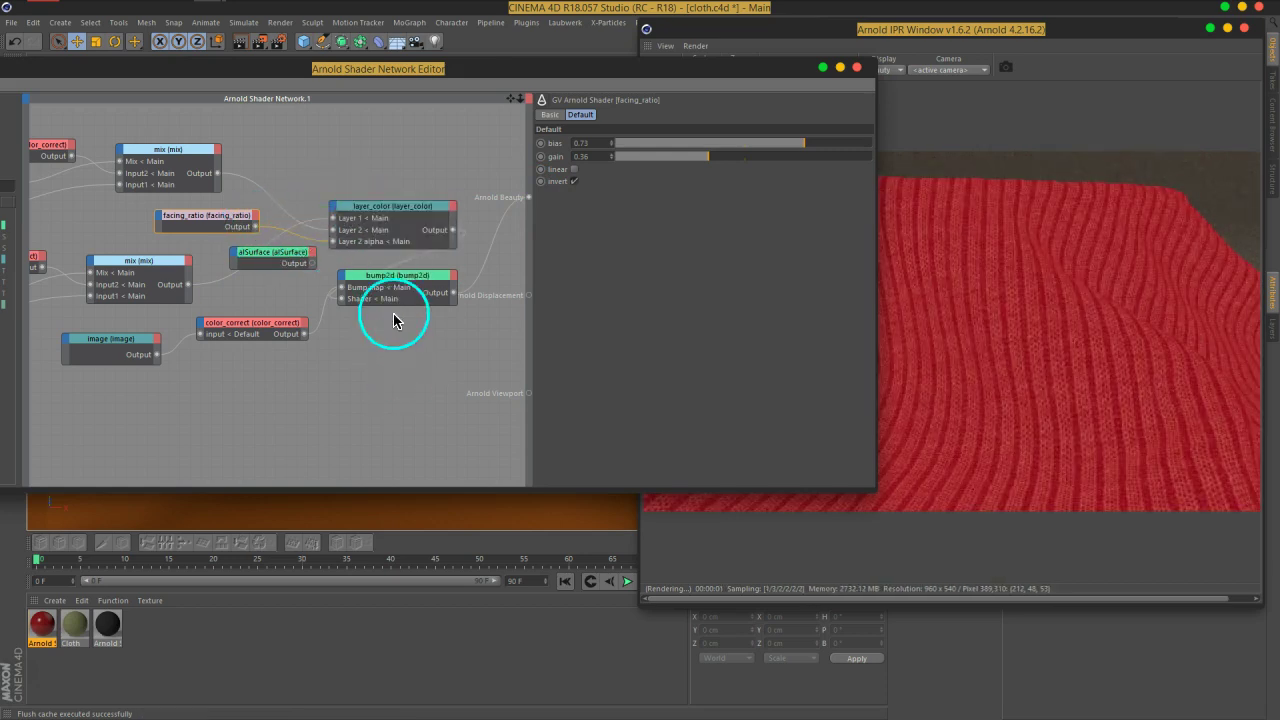
pyautogui.click(396, 222)
pyautogui.moveTo(711, 409)
pyautogui.mouseDown()
pyautogui.moveTo(713, 324)
pyautogui.moveTo(731, 411)
pyautogui.mouseUp()
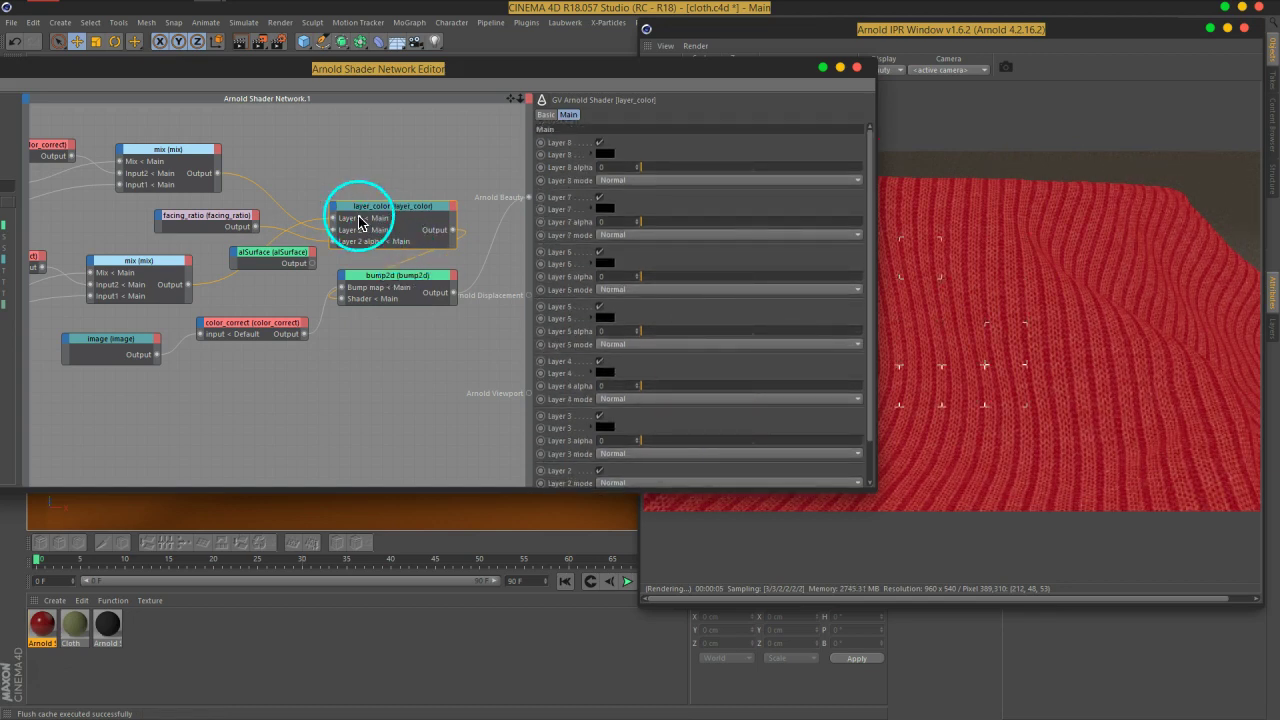
pyautogui.moveTo(378, 217); pyautogui.dragTo(398, 187)
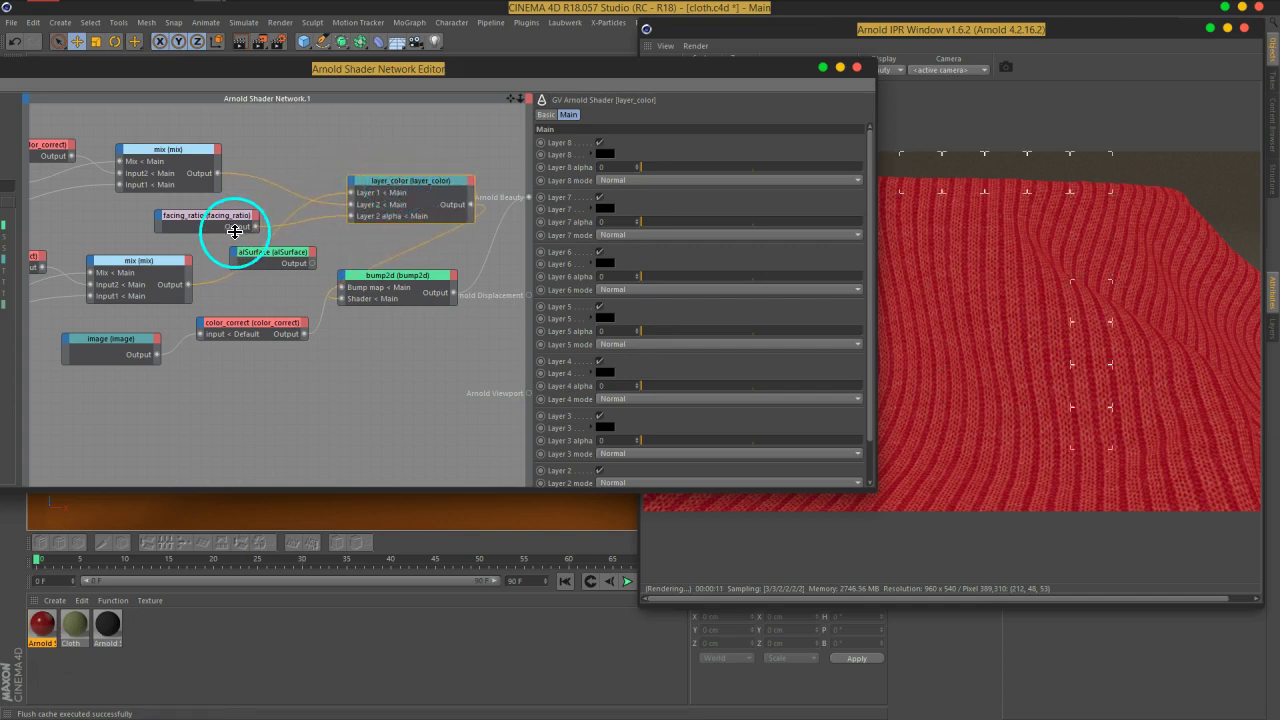
# Set the facing_ratio node's gain to 0.29
pyautogui.click(212, 216)
pyautogui.moveTo(703, 163)
pyautogui.mouseDown()
pyautogui.moveTo(677, 169)
pyautogui.moveTo(749, 163)
pyautogui.moveTo(694, 169)
pyautogui.mouseUp()
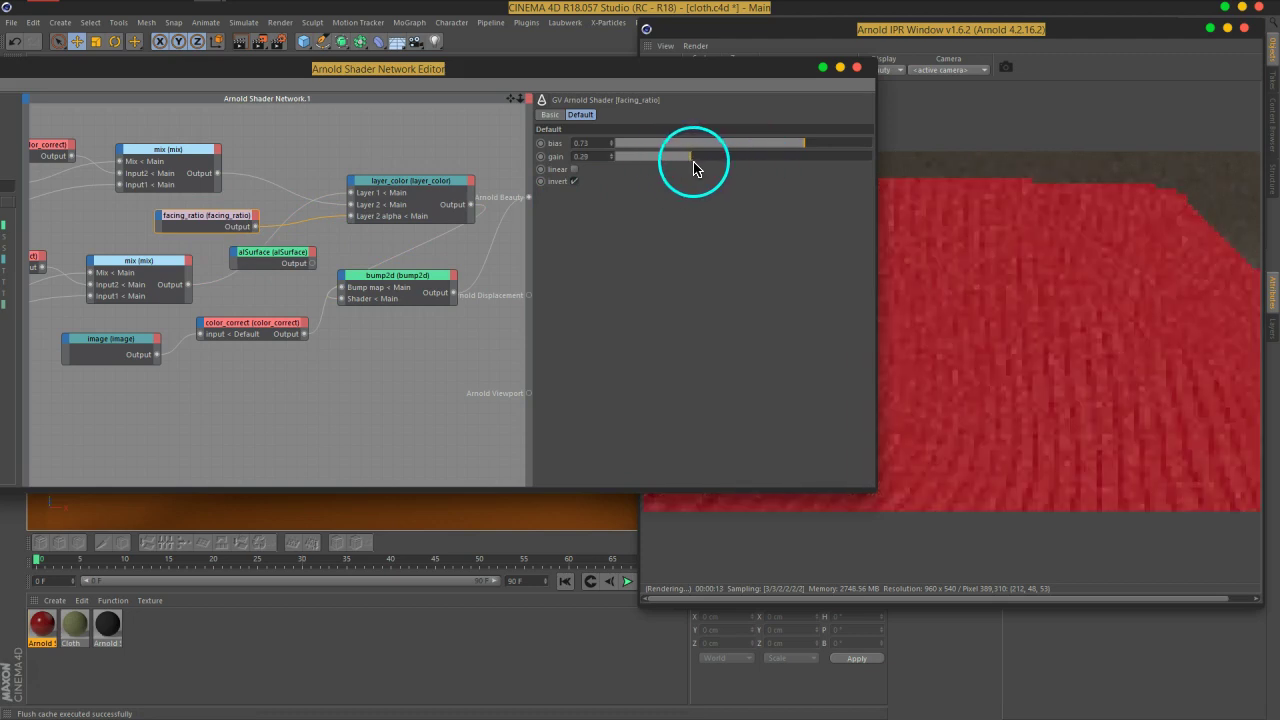
pyautogui.click(352, 202)
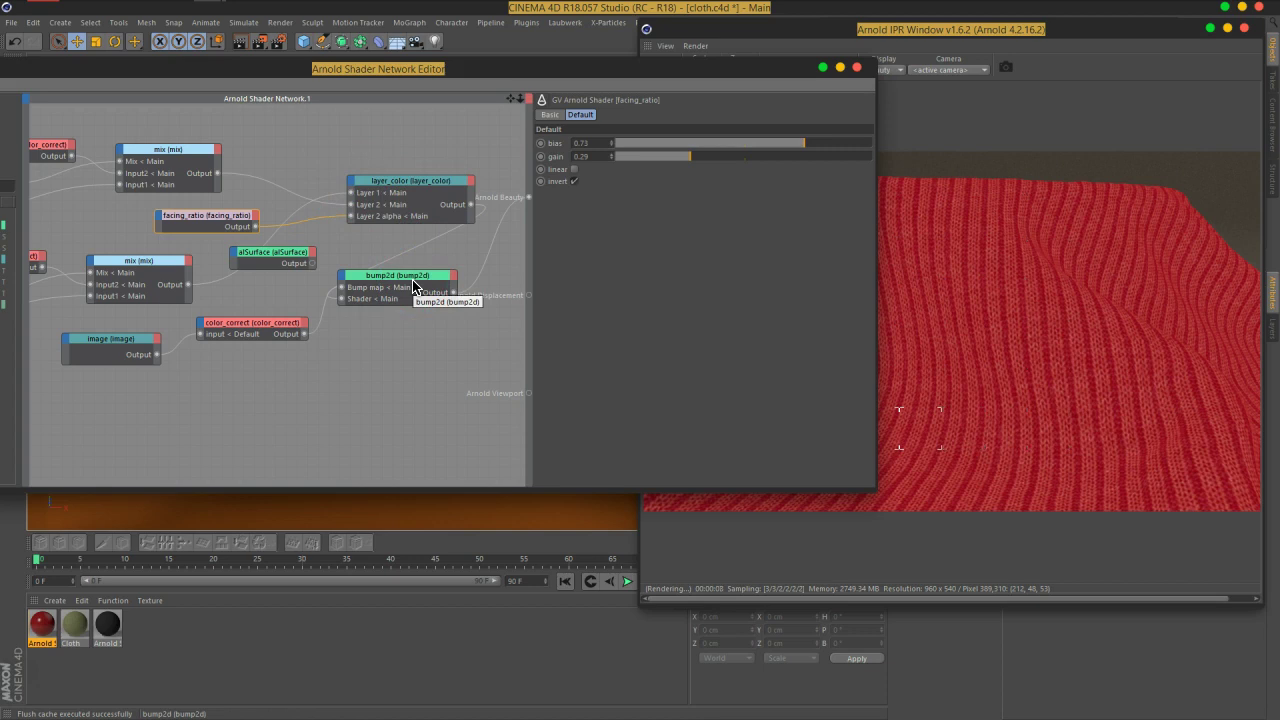
# Reconnect alSurface to bump2d's Shader and feed layer_color into alSurface's Diffuse Color
pyautogui.moveTo(413, 285); pyautogui.dragTo(434, 286)
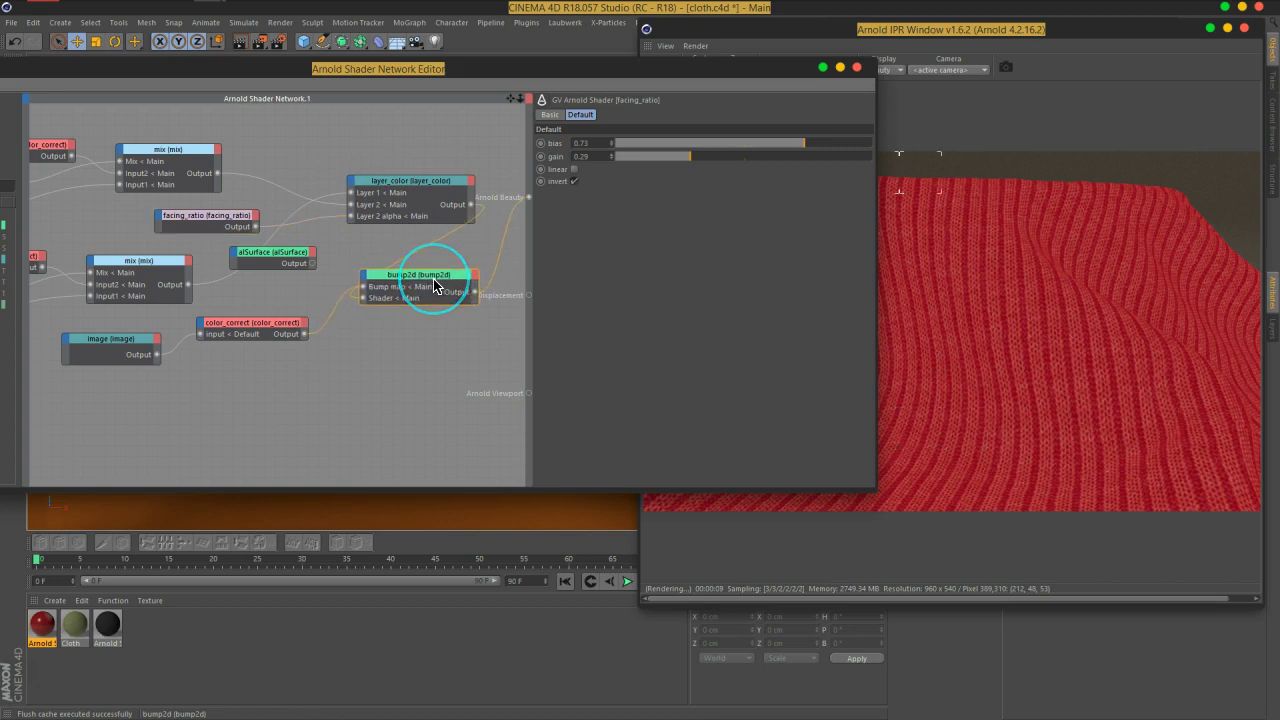
pyautogui.moveTo(312, 270); pyautogui.dragTo(362, 303)
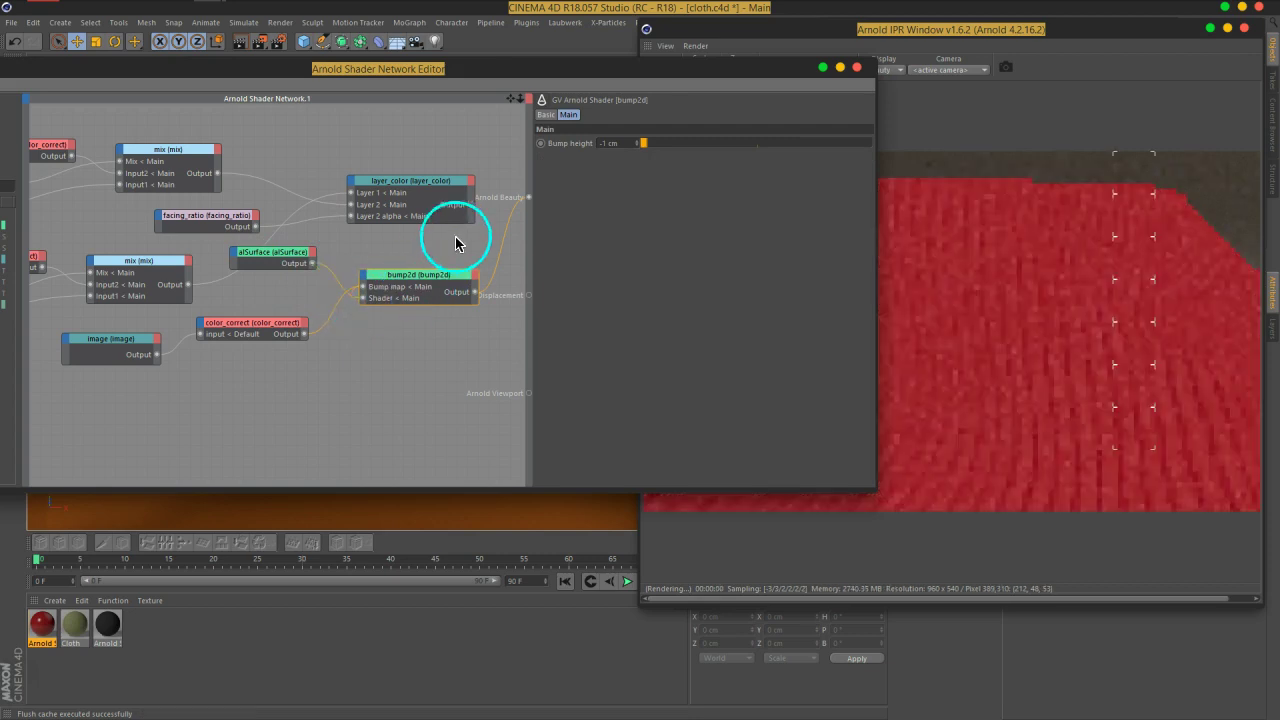
pyautogui.moveTo(472, 205); pyautogui.dragTo(358, 284)
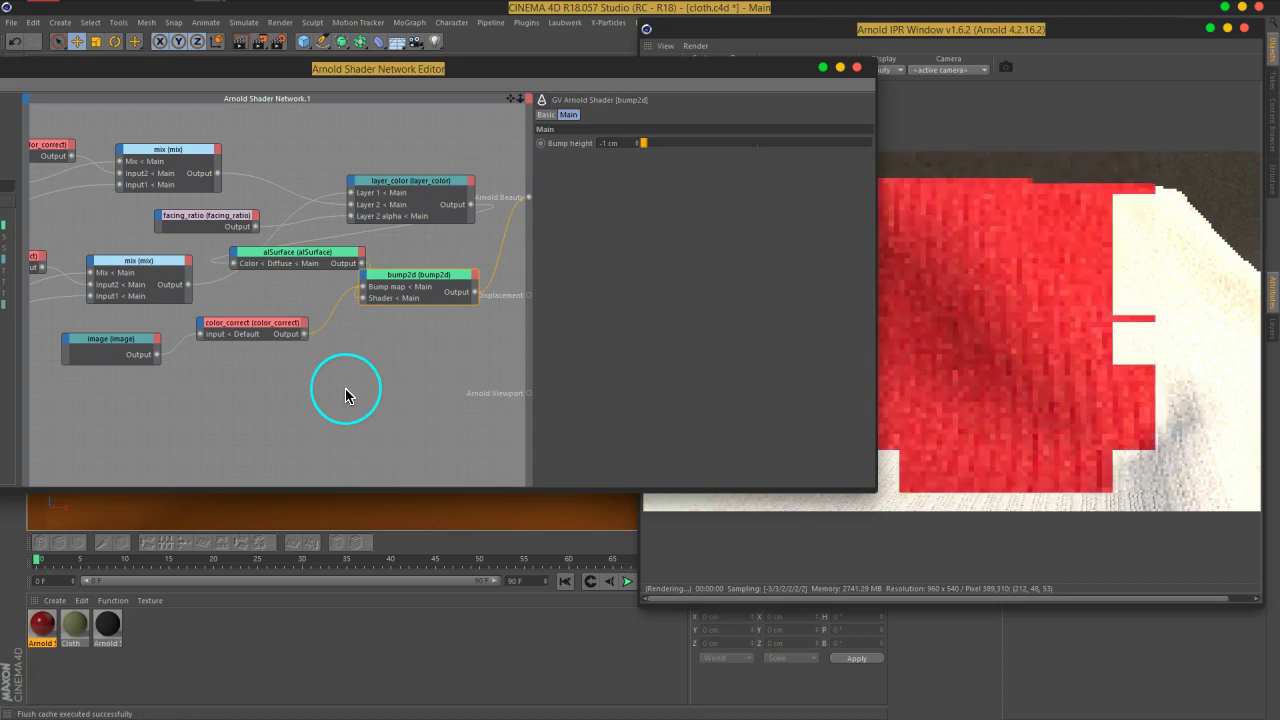
pyautogui.click(434, 337)
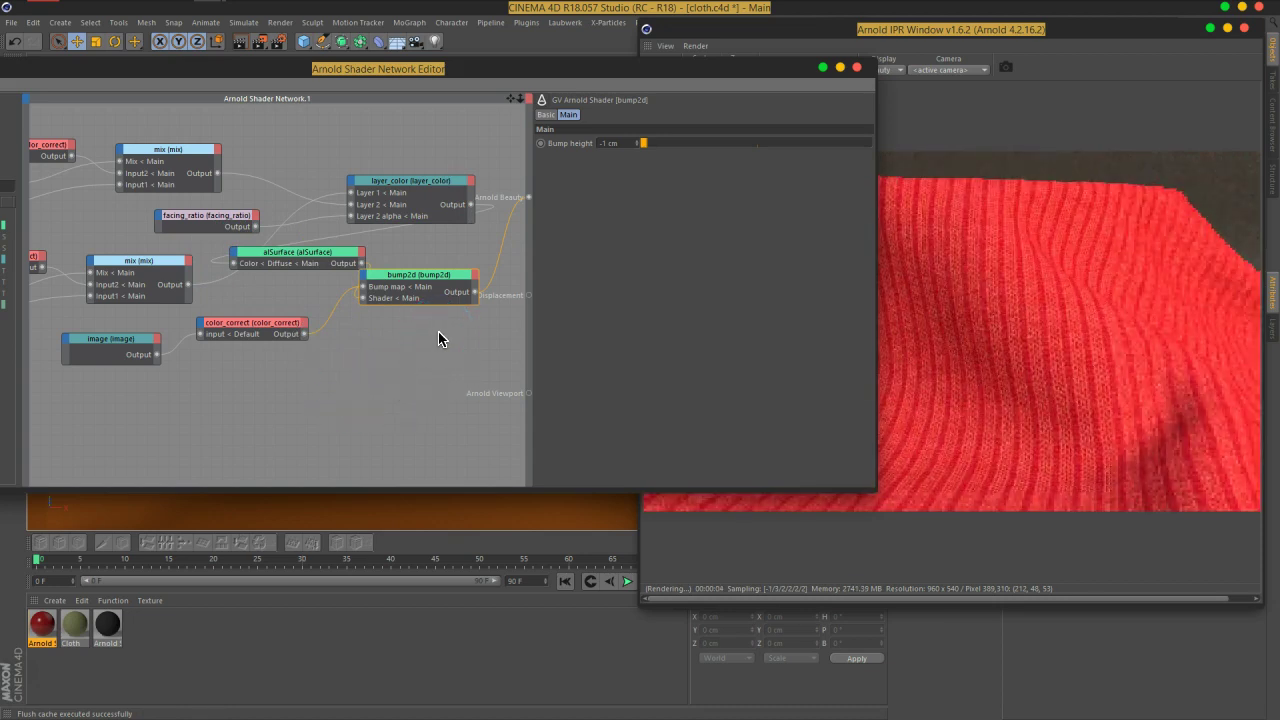
# Try other facing_ratio values and undo the unwanted changes, leaving bias at 0.66 and gain at 0.29
pyautogui.click(210, 215)
pyautogui.click(794, 143)
pyautogui.click(675, 172)
pyautogui.moveTo(675, 172)
pyautogui.mouseDown()
pyautogui.moveTo(691, 163)
pyautogui.moveTo(664, 161)
pyautogui.moveTo(742, 165)
pyautogui.moveTo(694, 168)
pyautogui.mouseUp()
pyautogui.click(697, 217)
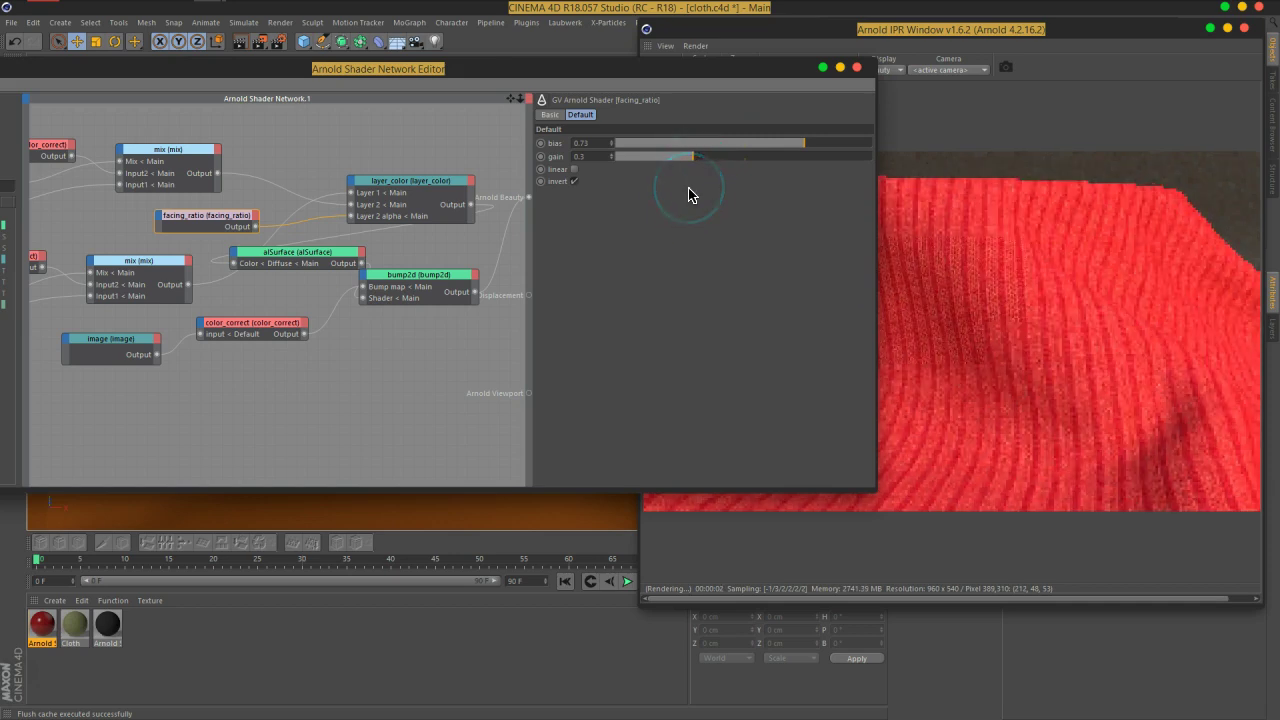
pyautogui.hotkey('ctrl', 'z')
pyautogui.hotkey('ctrl', 'z')
pyautogui.click(897, 37)
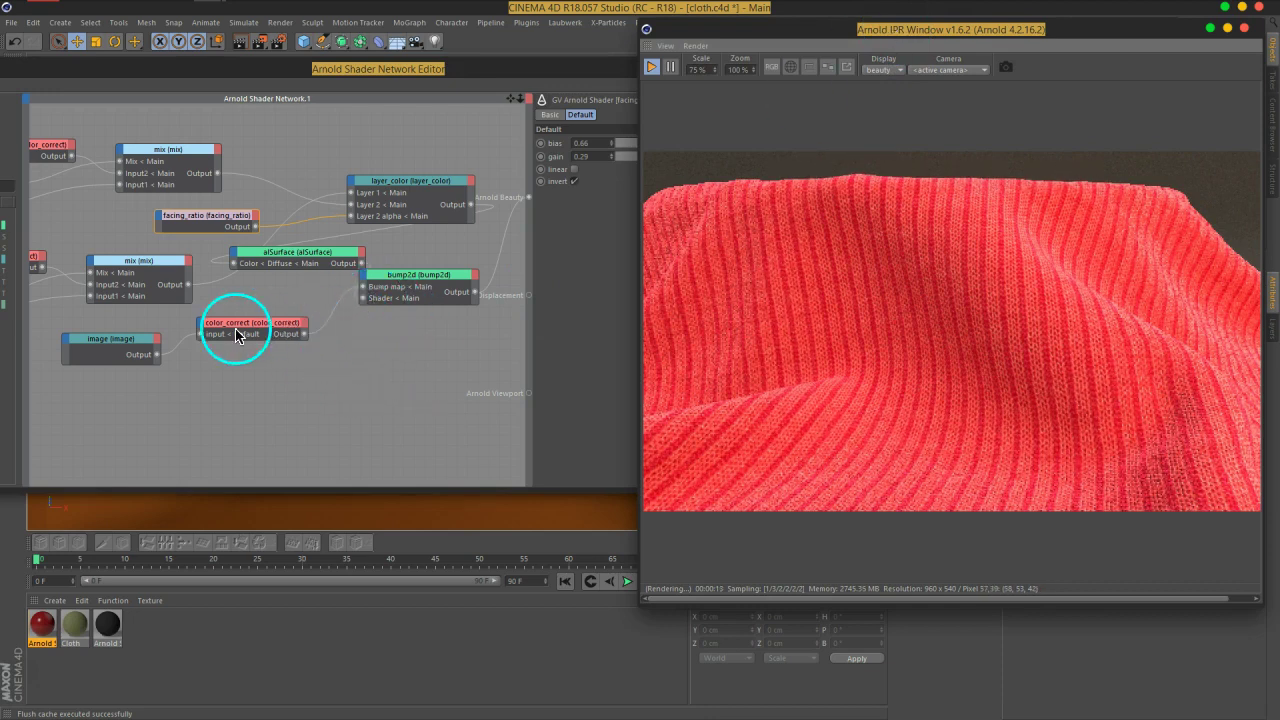
# Inspect the bump image's UV settings and the other texture nodes, and examine the red cloth in the render
pyautogui.click(106, 343)
pyautogui.click(687, 114)
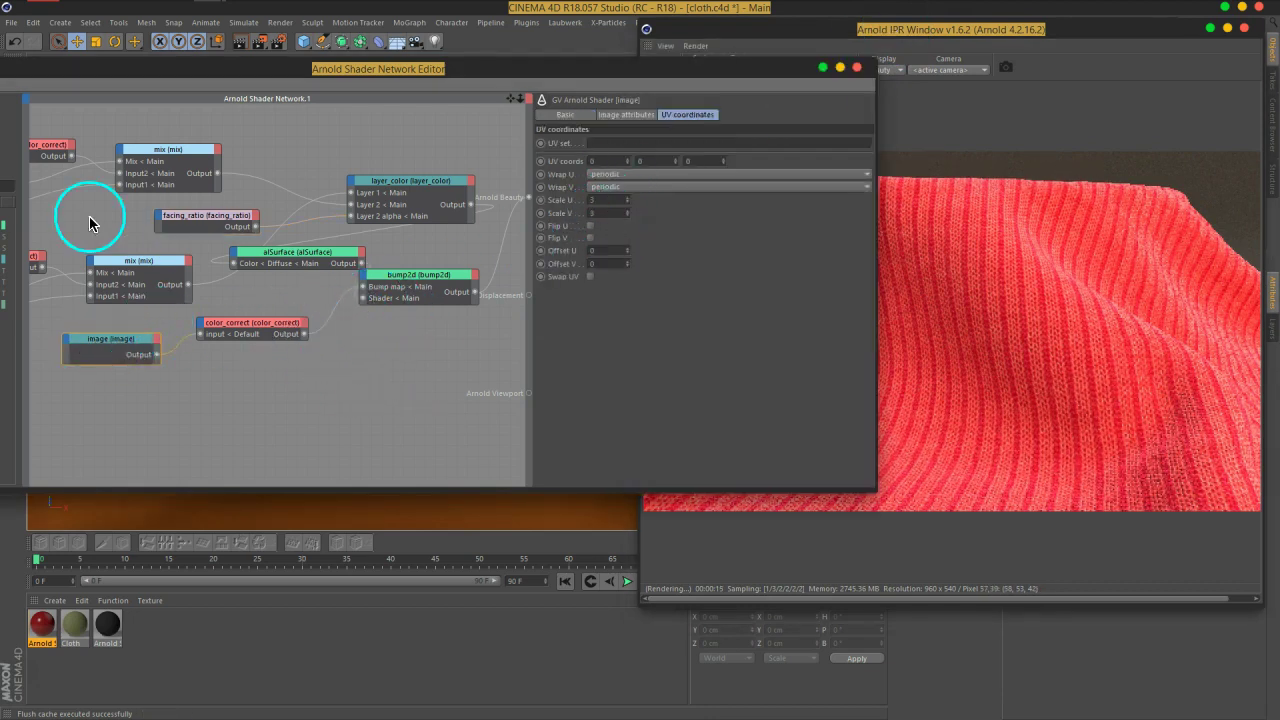
pyautogui.moveTo(74, 213); pyautogui.dragTo(331, 200, button='middle')
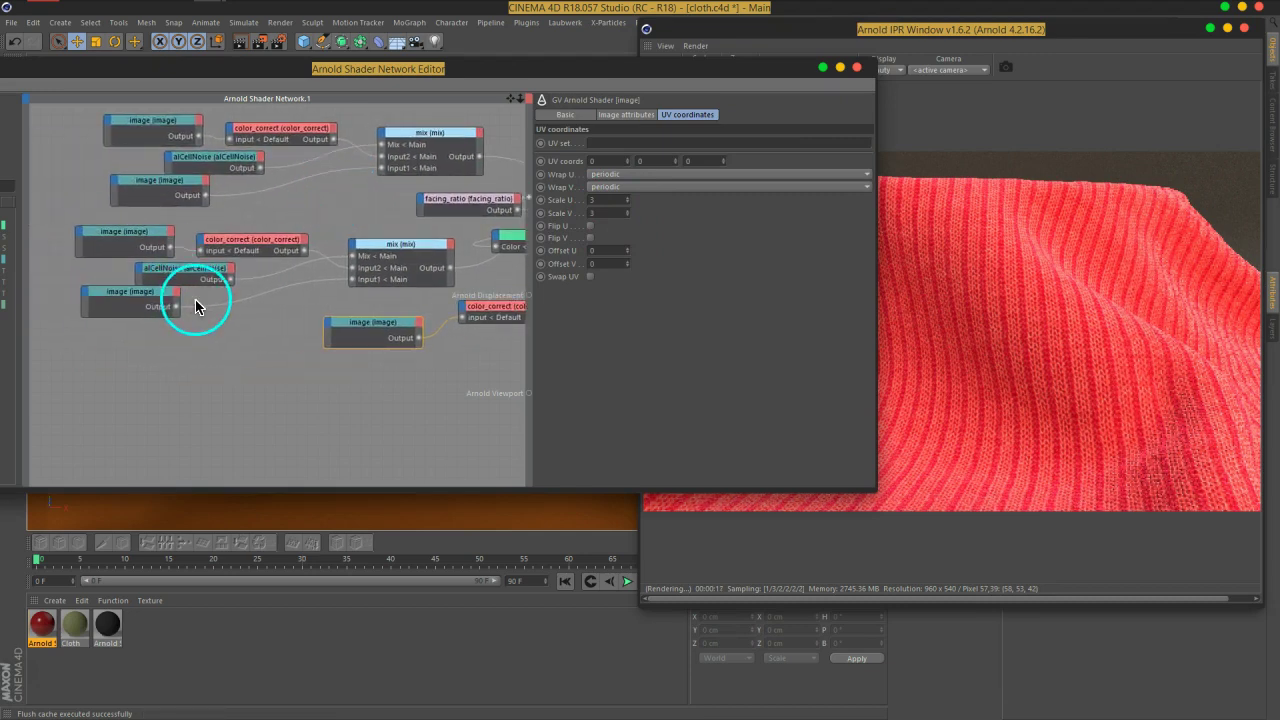
pyautogui.moveTo(143, 319); pyautogui.dragTo(143, 349, button='middle')
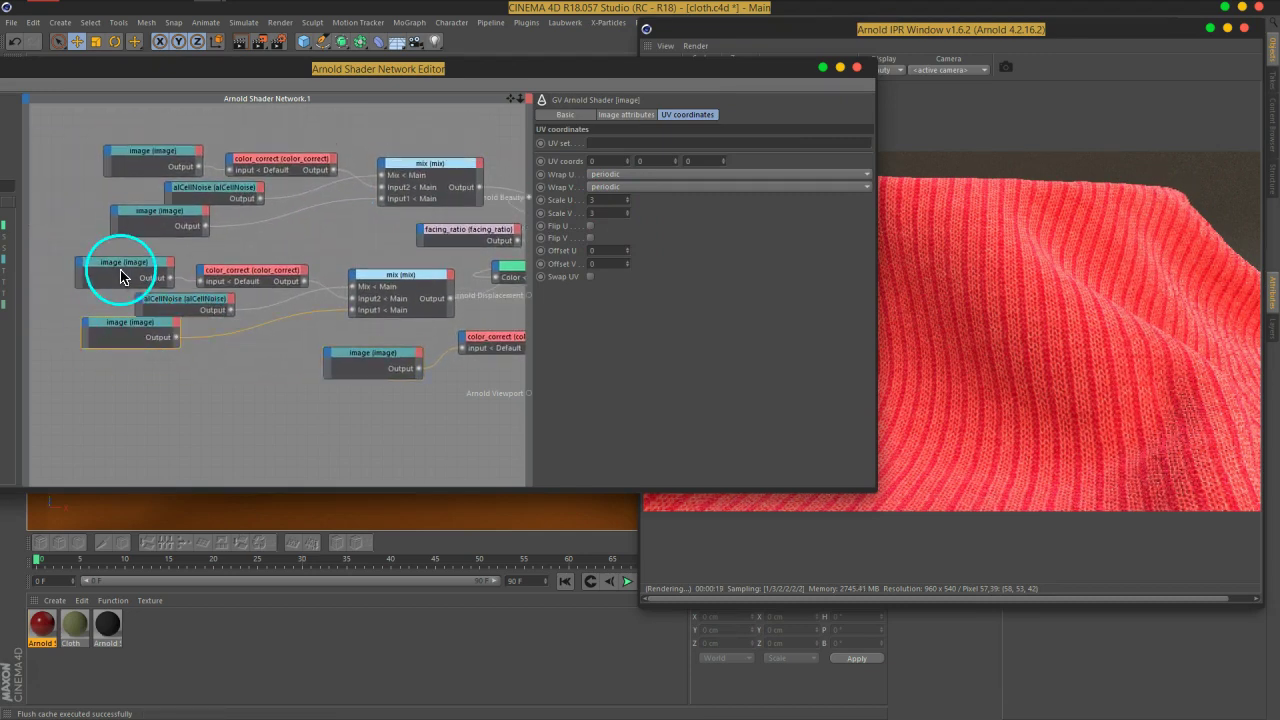
pyautogui.click(149, 210)
pyautogui.moveTo(414, 271); pyautogui.dragTo(314, 280, button='middle')
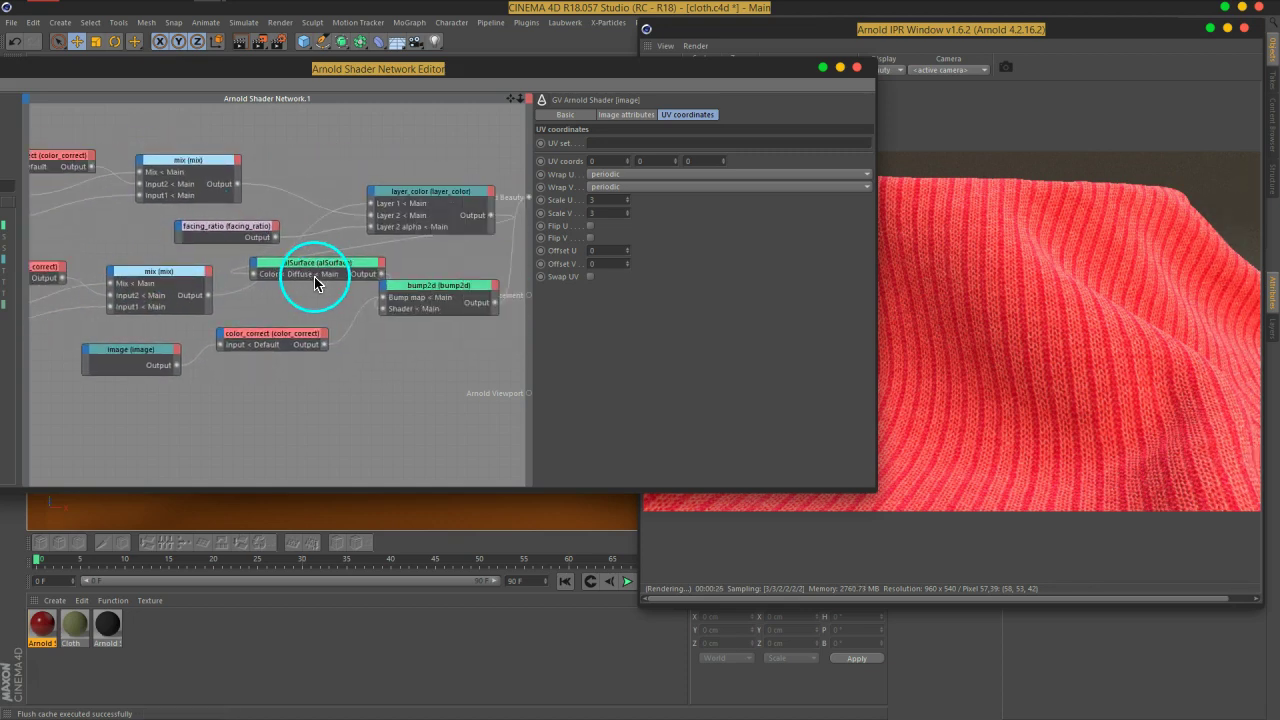
pyautogui.moveTo(677, 76); pyautogui.dragTo(460, 119)
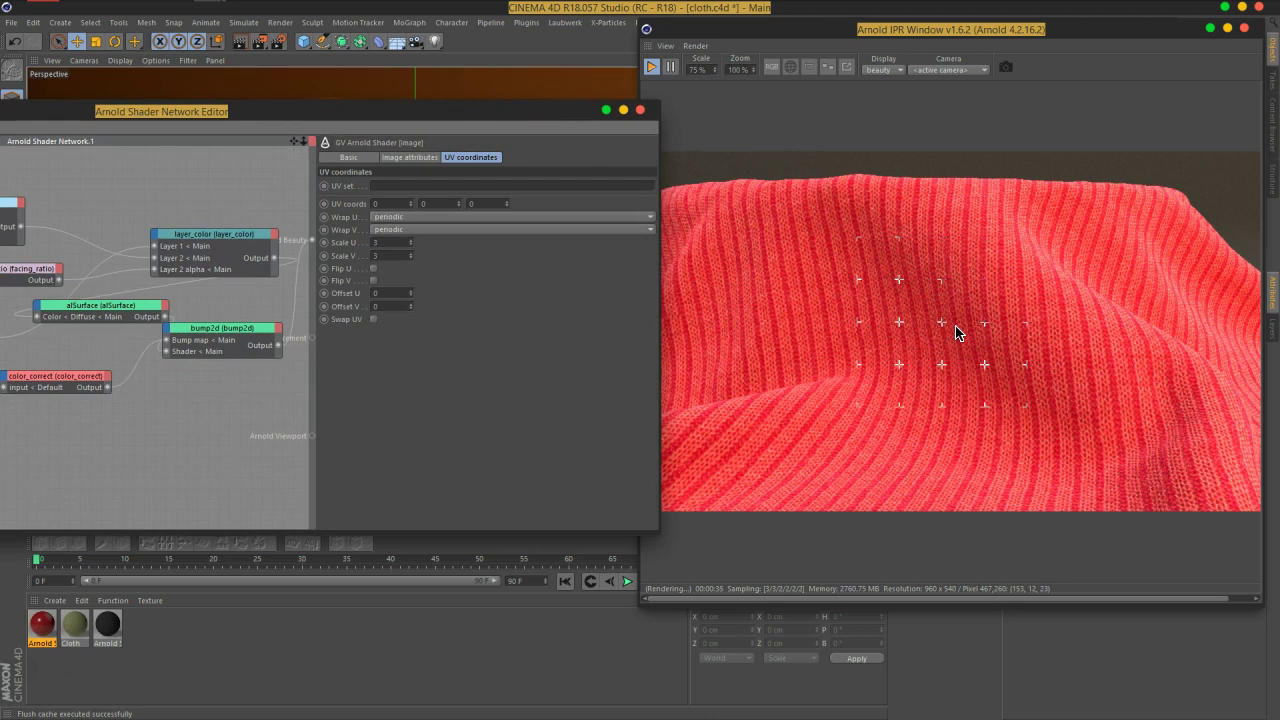
pyautogui.moveTo(423, 109); pyautogui.dragTo(790, 109)
# Browse to the Assets/2D Assets/CGElves folder to replace the image feeding the upper color_correct
pyautogui.moveTo(310, 268); pyautogui.dragTo(517, 249, button='middle')
pyautogui.click(268, 193)
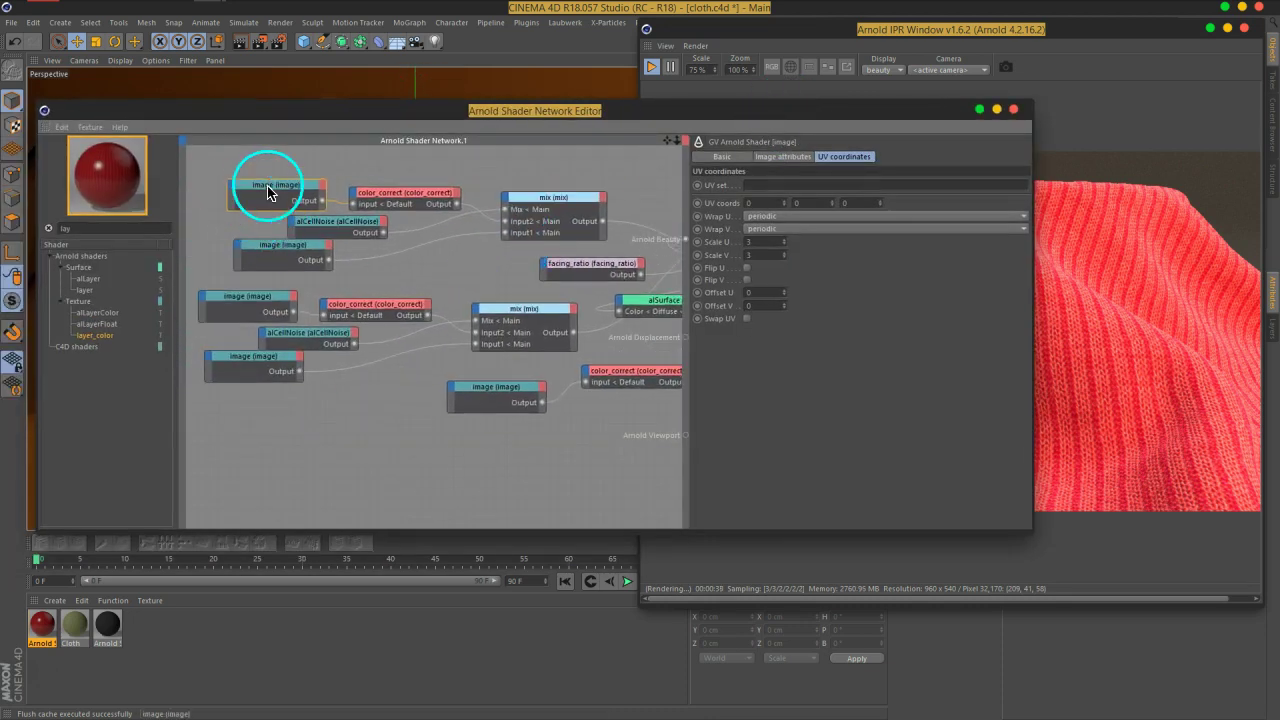
pyautogui.moveTo(268, 193); pyautogui.dragTo(256, 184)
pyautogui.click(782, 156)
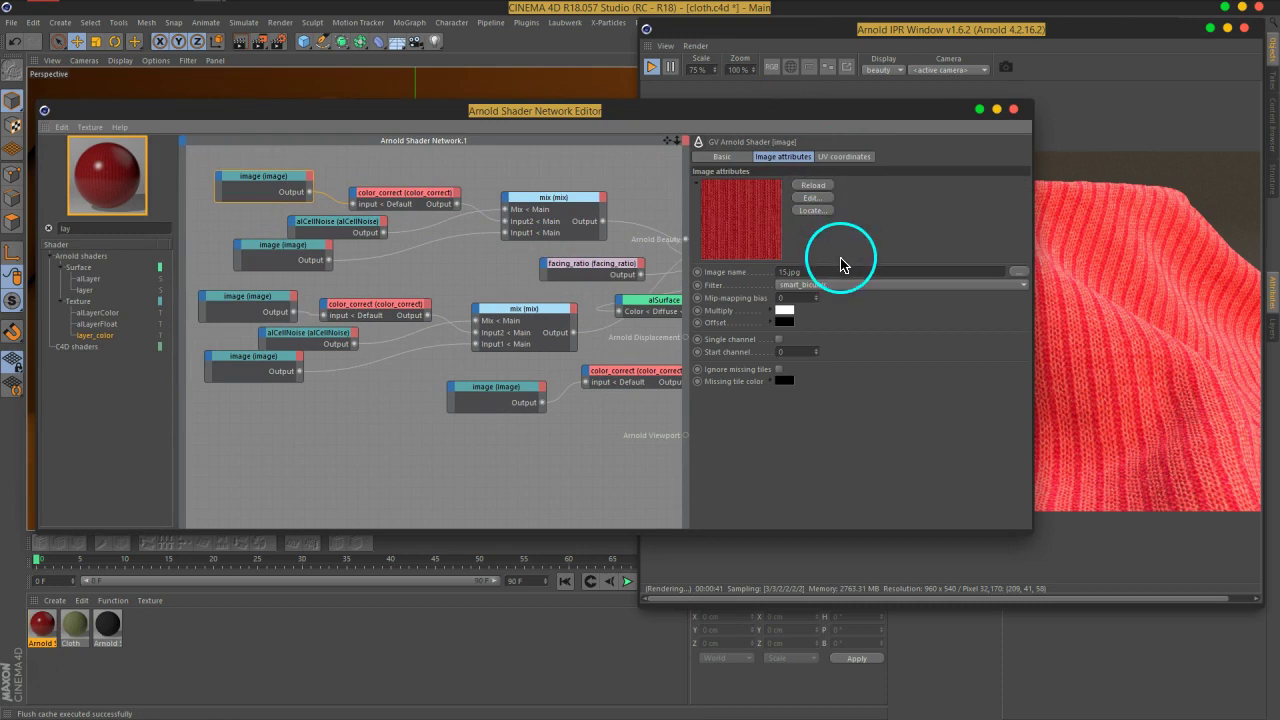
pyautogui.click(1019, 271)
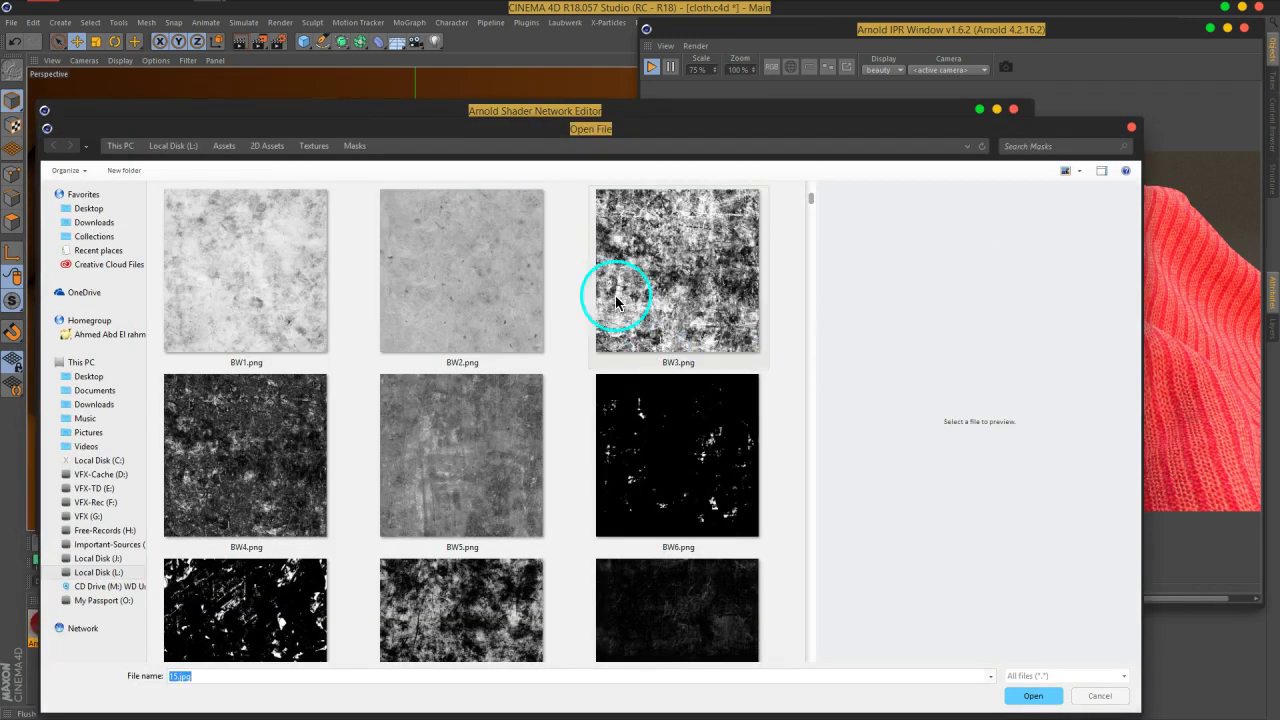
pyautogui.click(98, 572)
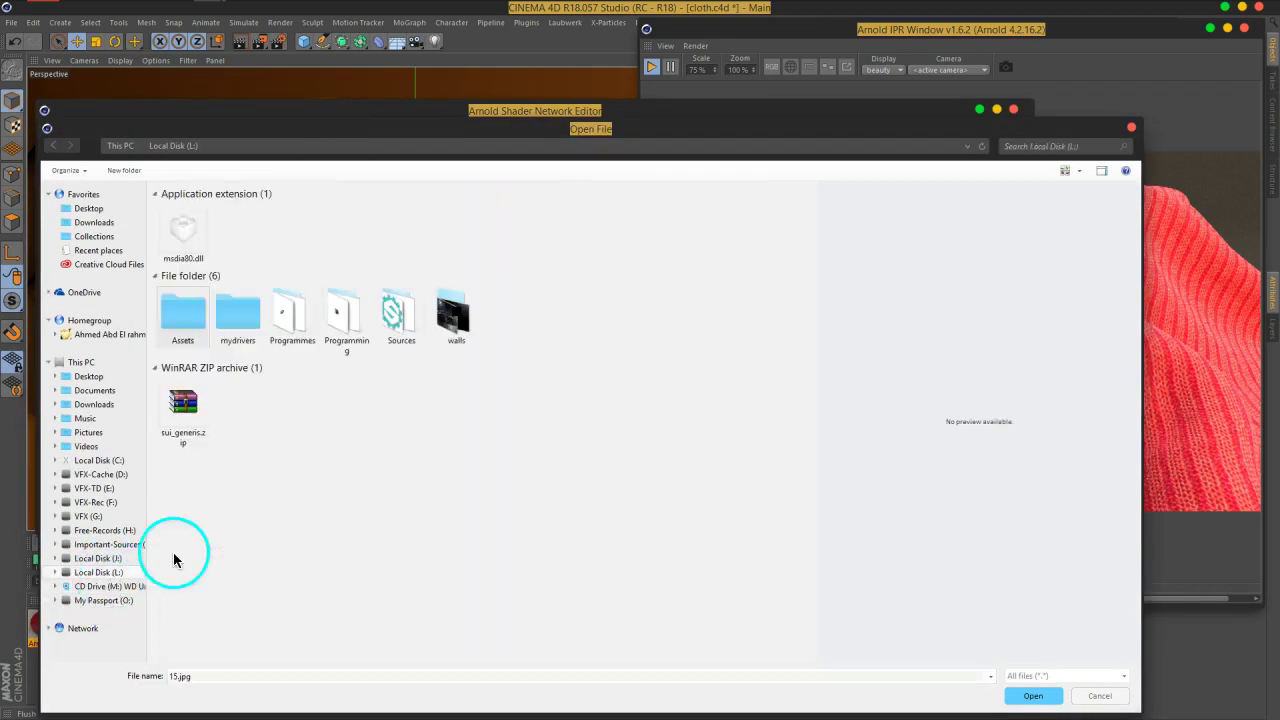
pyautogui.doubleClick(200, 330)
pyautogui.doubleClick(197, 250)
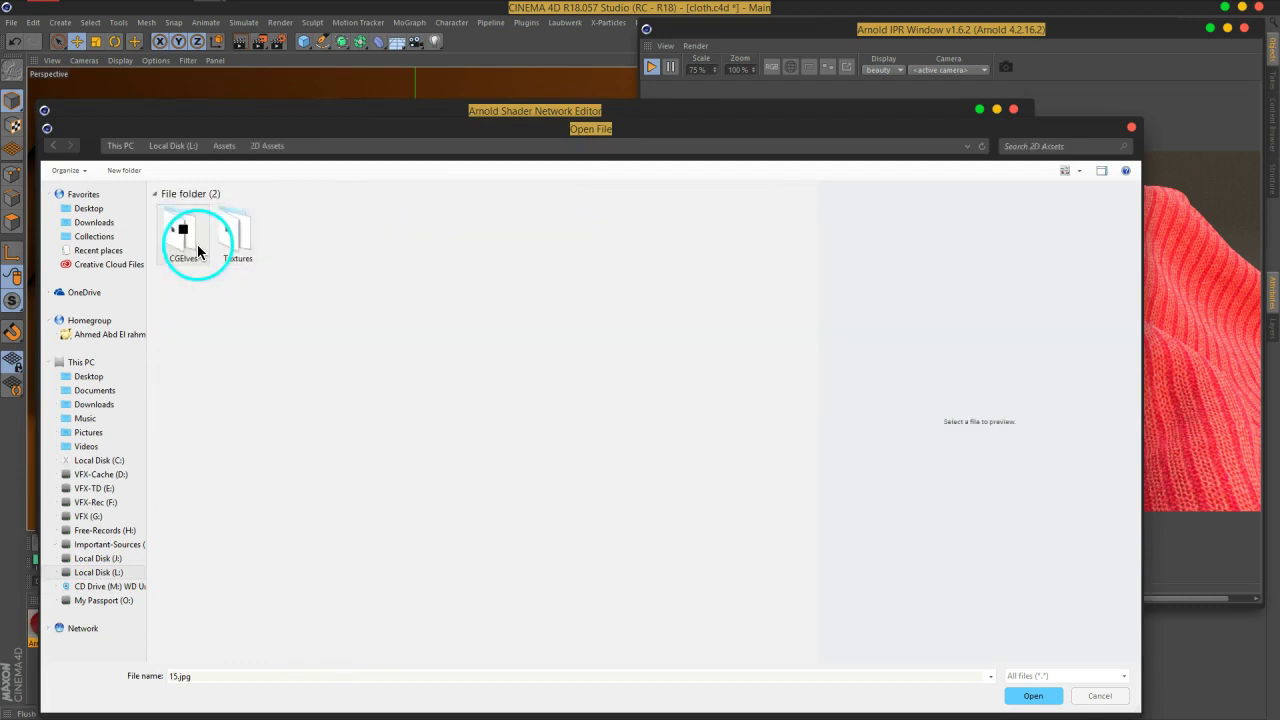
pyautogui.doubleClick(193, 244)
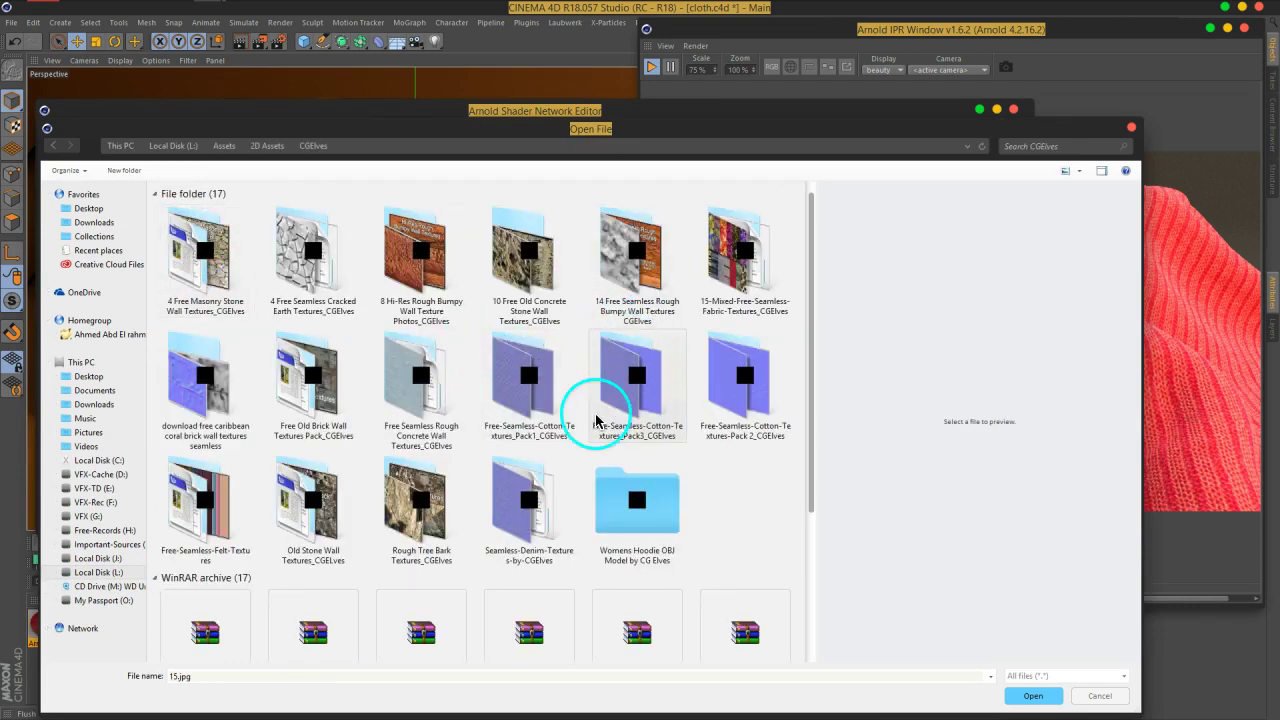
# Look through the Free-Seamless-Felt-Textures folder and return to the CGElves folder
pyautogui.doubleClick(175, 510)
pyautogui.scroll(-3, 520, 446)
pyautogui.scroll(3, 523, 443)
pyautogui.click(313, 145)
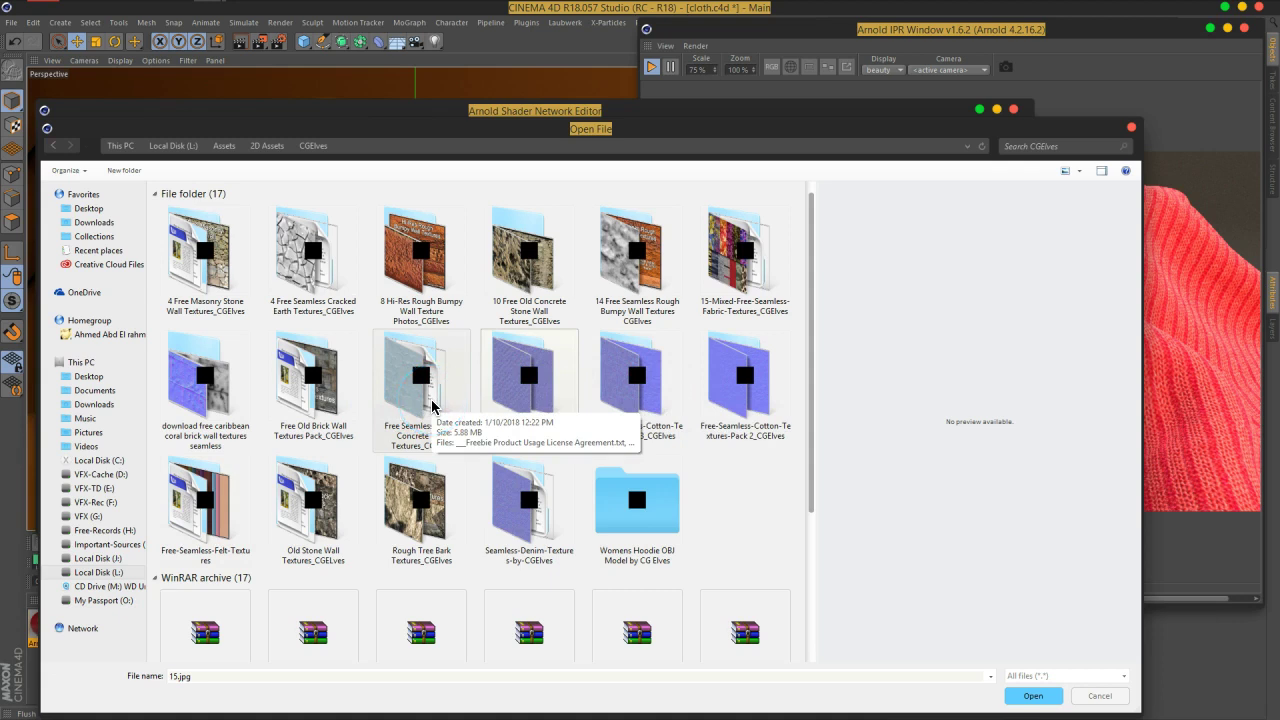
# Load 06.jpg from the Seamless-Denim-Textures-by-CGElves folder into the image node, copying it to the project location
pyautogui.doubleClick(509, 471)
pyautogui.click(509, 471)
pyautogui.scroll(-5, 509, 472)
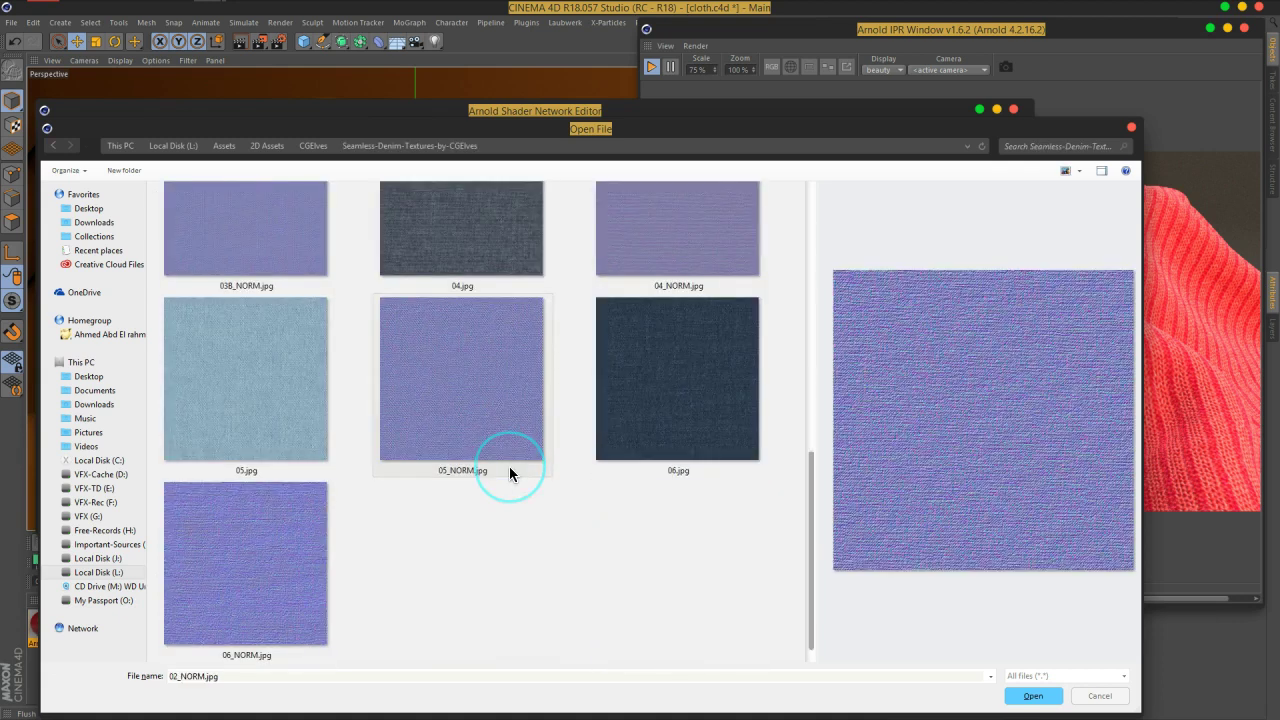
pyautogui.click(631, 429)
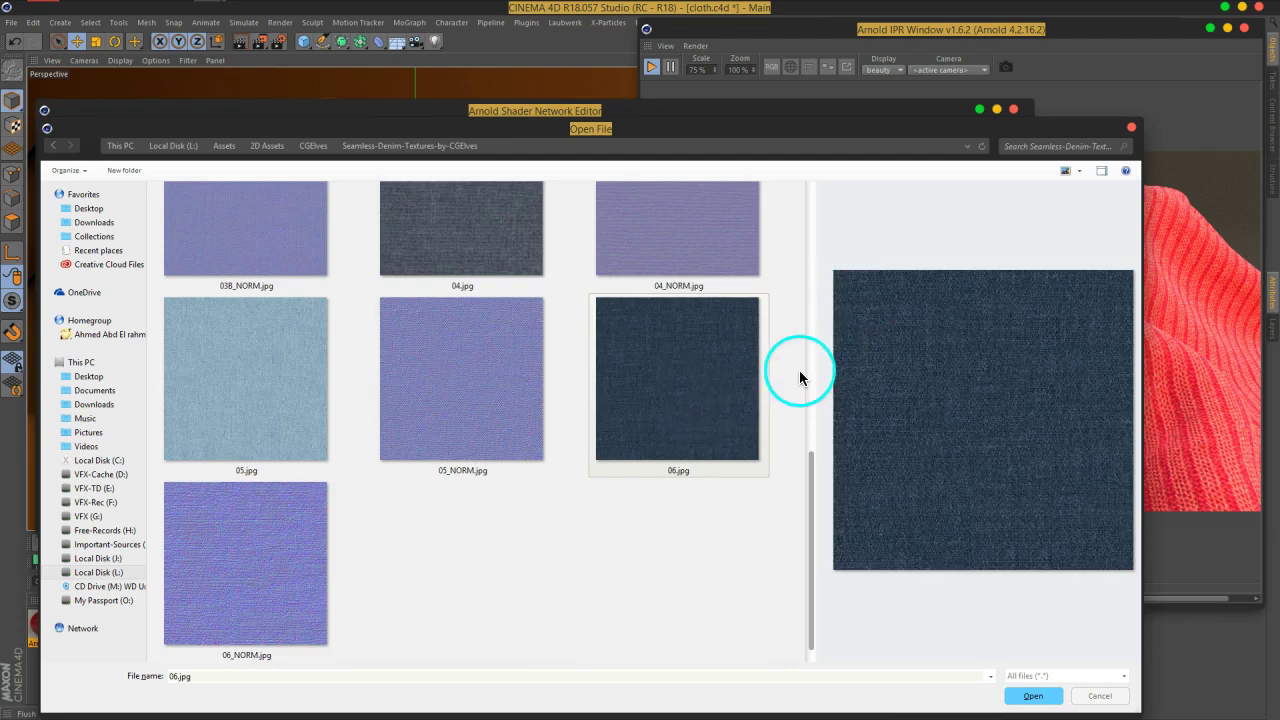
pyautogui.click(1040, 696)
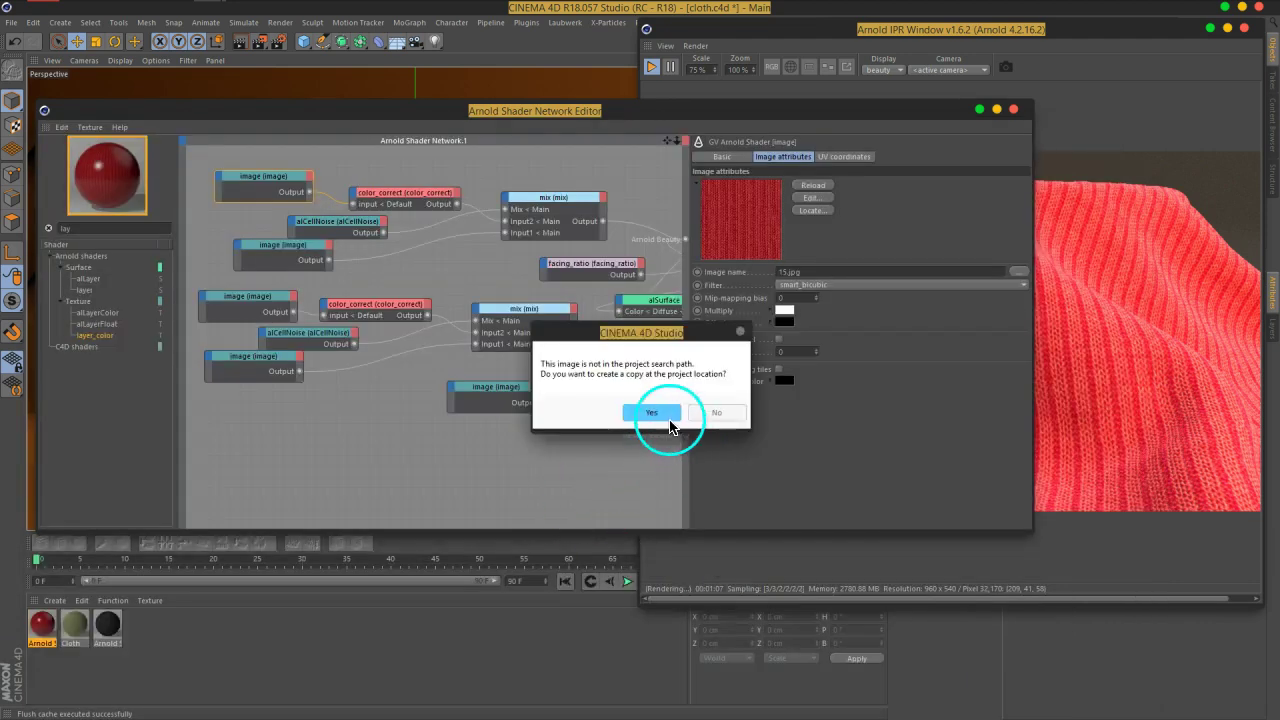
pyautogui.click(658, 418)
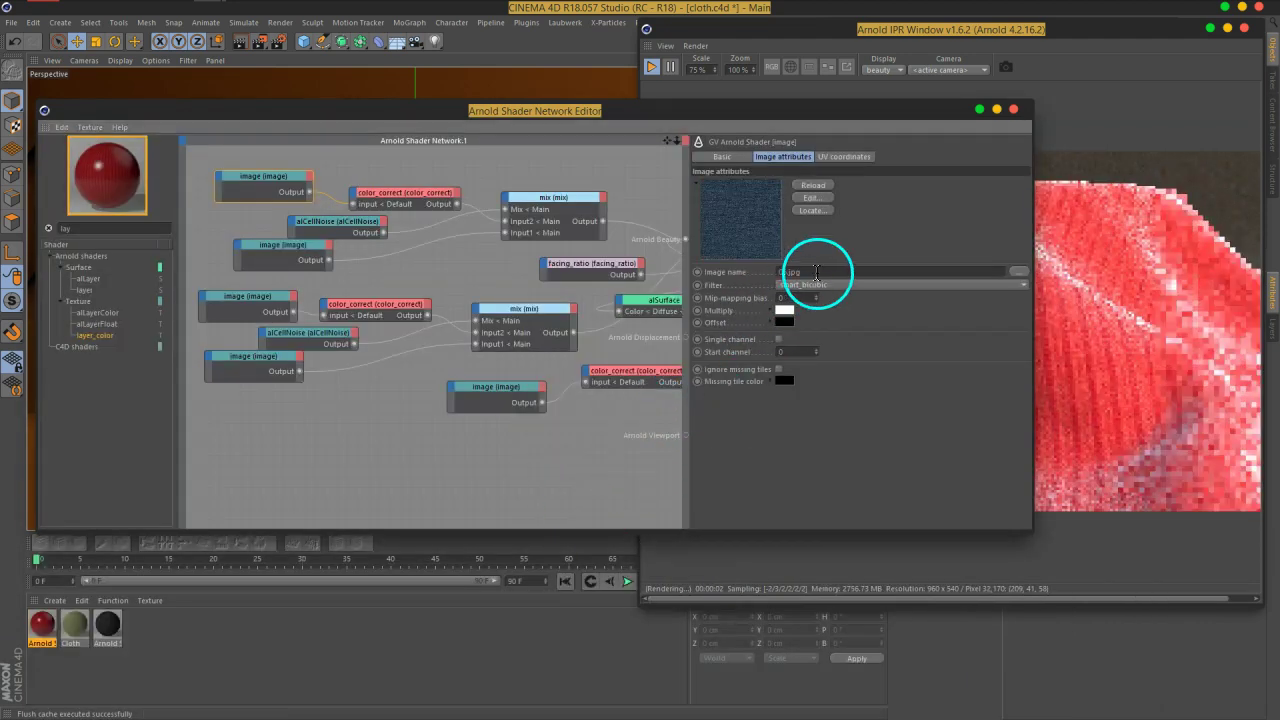
# Change the image name to 06.jpg in the four remaining image nodes, including the bump image
pyautogui.moveTo(790, 272); pyautogui.dragTo(762, 272)
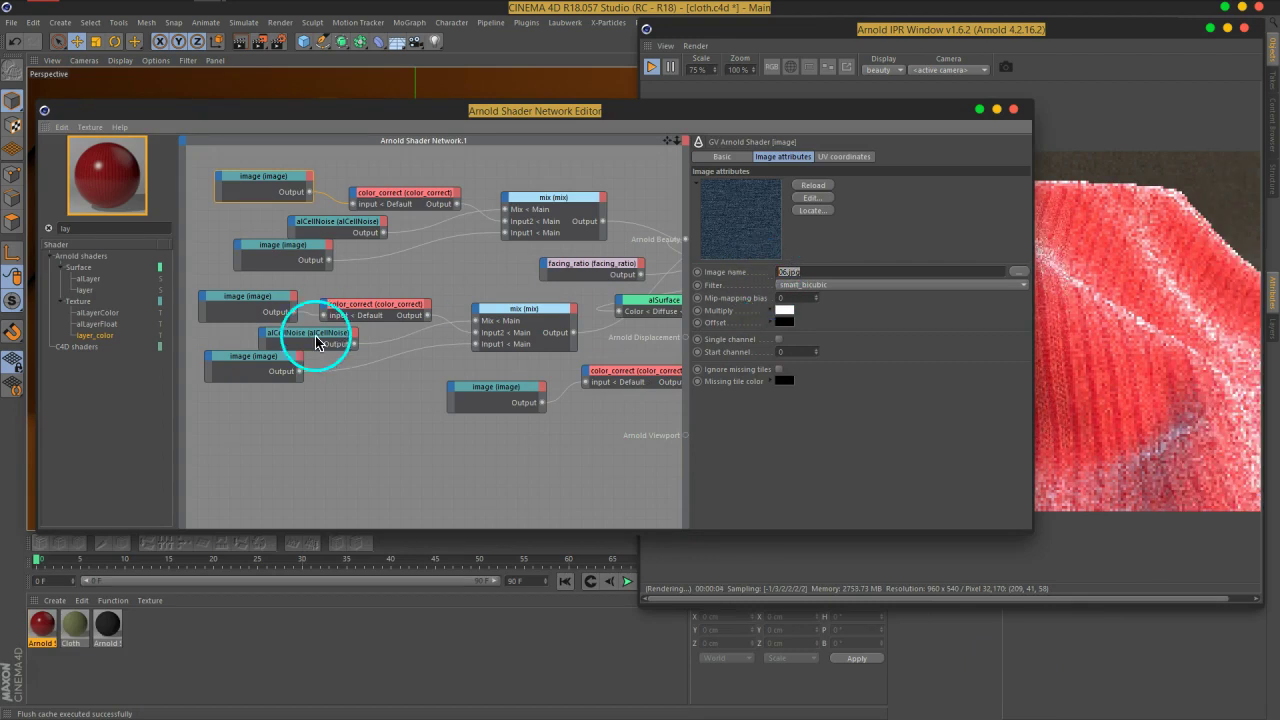
pyautogui.click(304, 246)
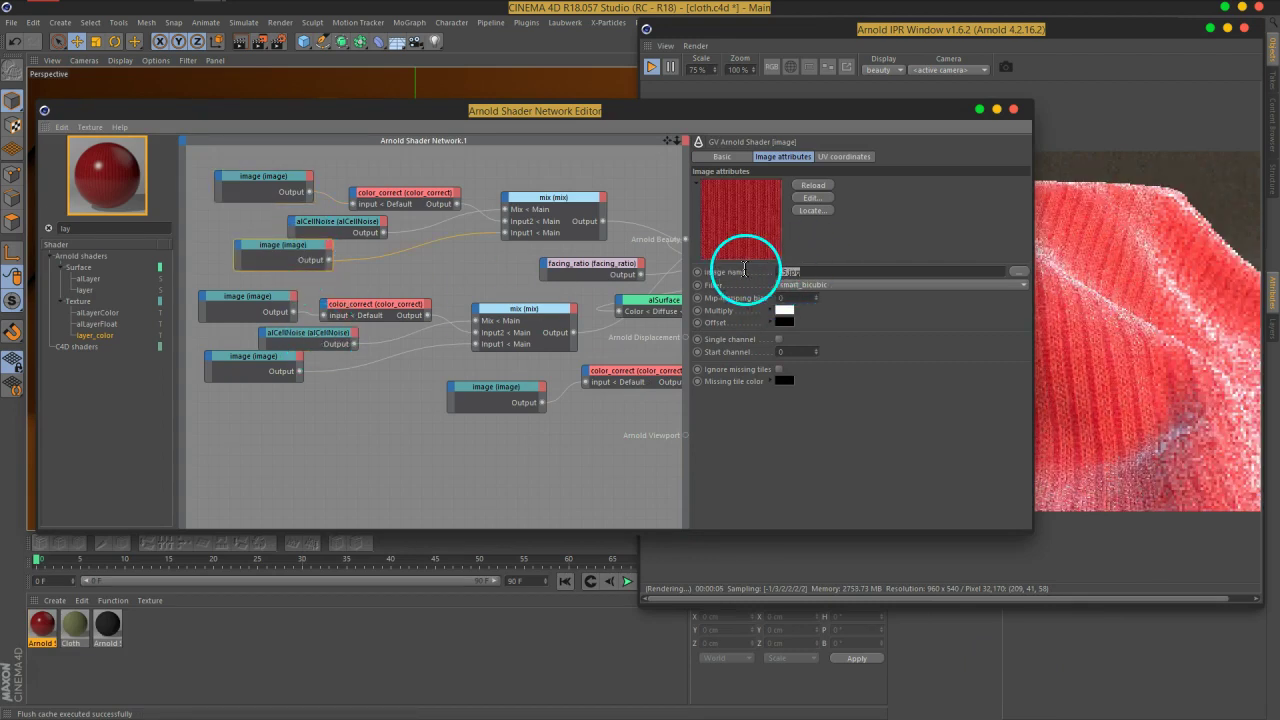
pyautogui.click(250, 300)
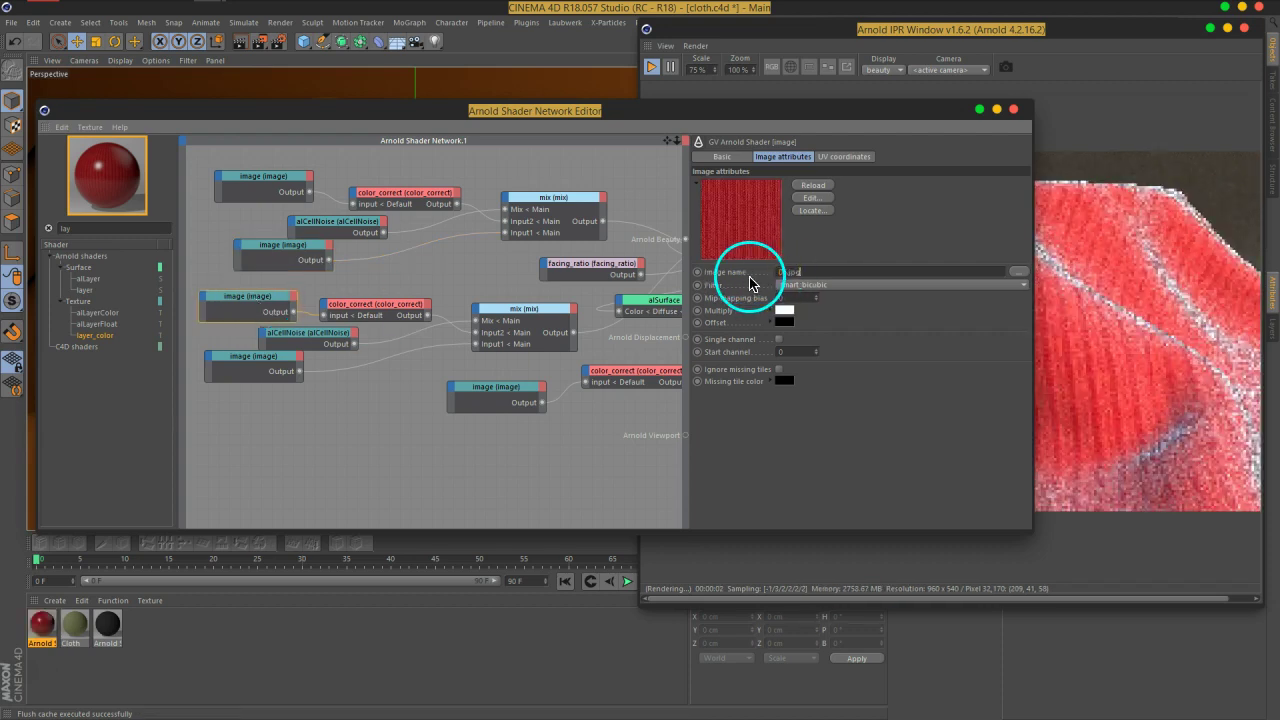
pyautogui.click(234, 358)
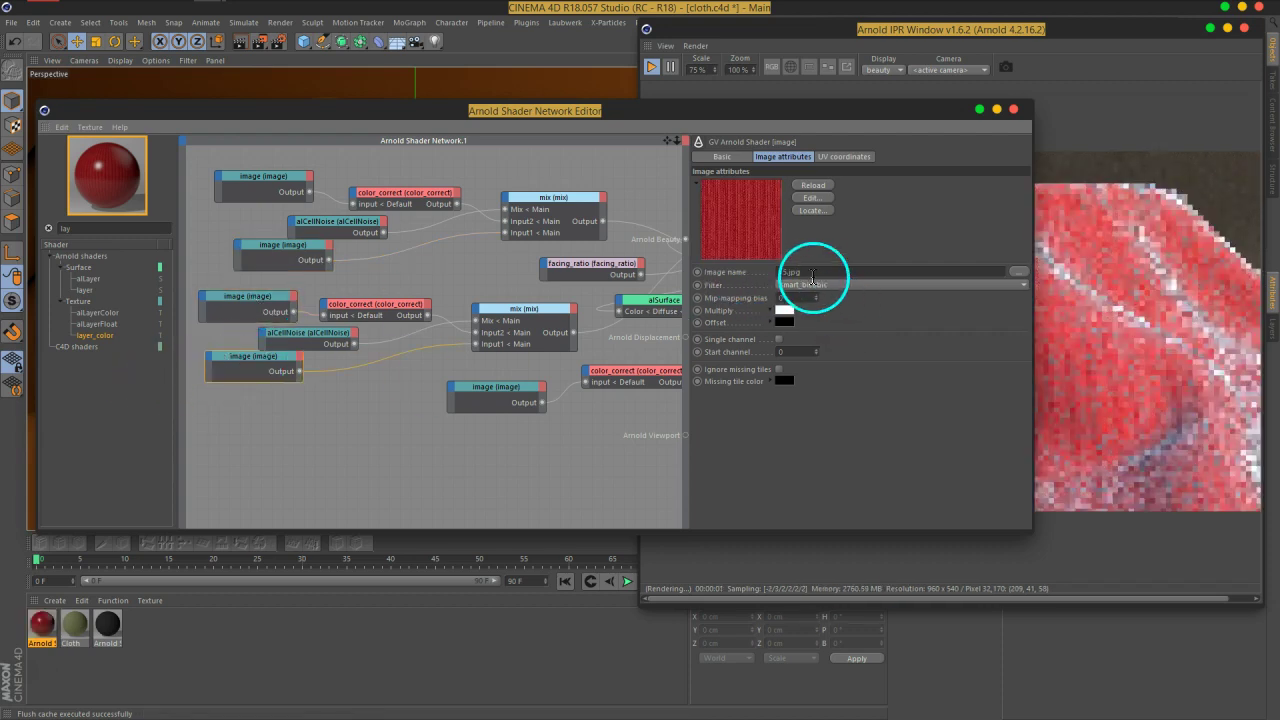
pyautogui.click(500, 392)
pyautogui.moveTo(802, 271); pyautogui.dragTo(762, 279)
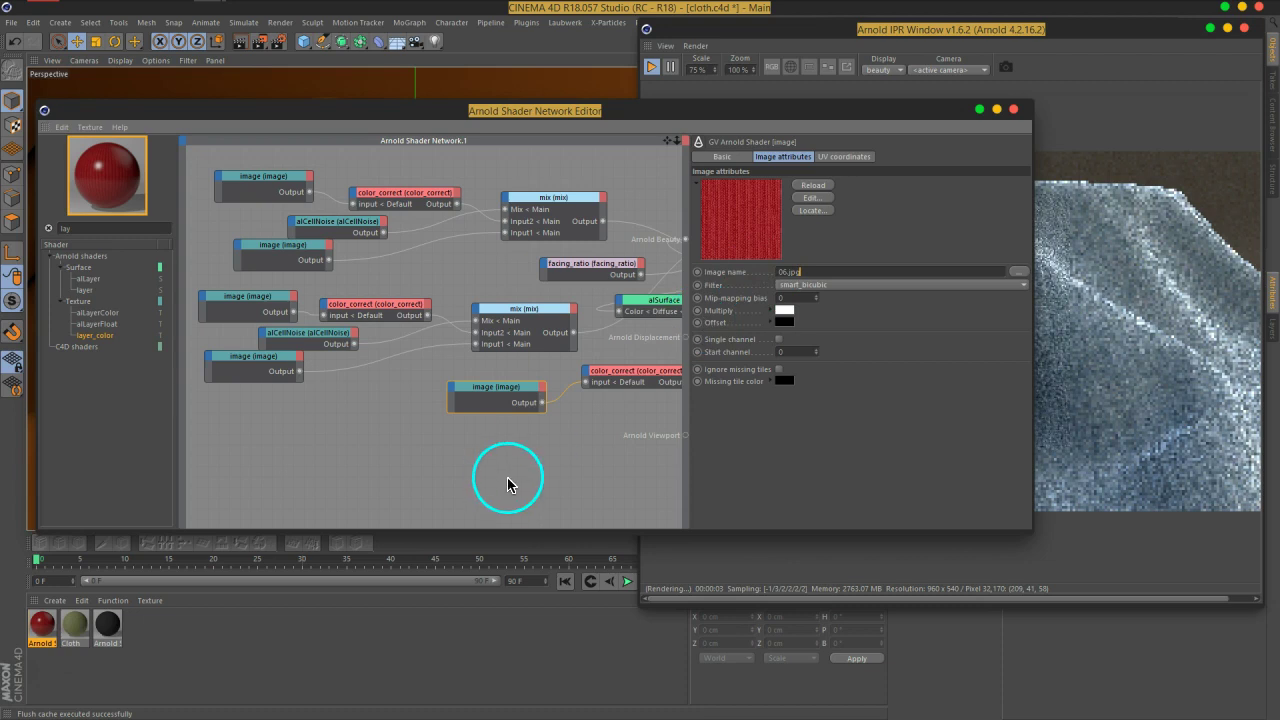
pyautogui.click(578, 458)
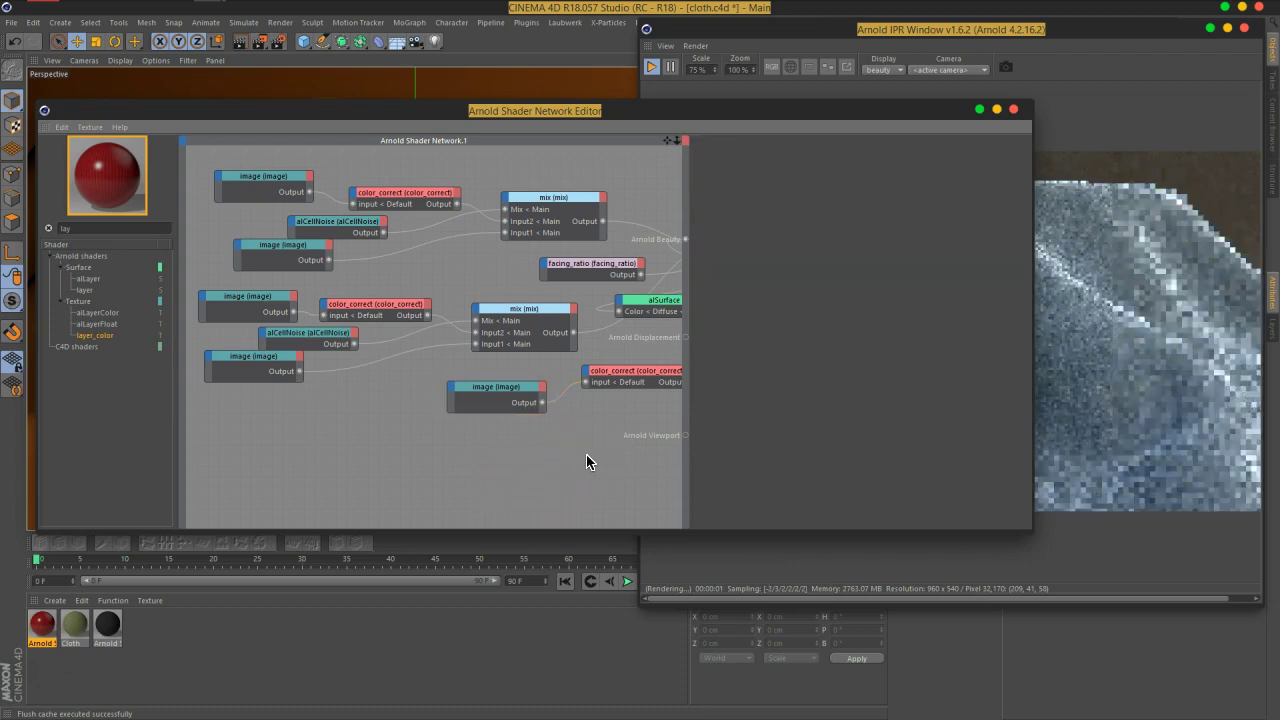
# Move the shader network editor aside to examine the denim cloth in the render, and bring it back
pyautogui.moveTo(908, 106); pyautogui.dragTo(680, 82)
pyautogui.click(703, 197)
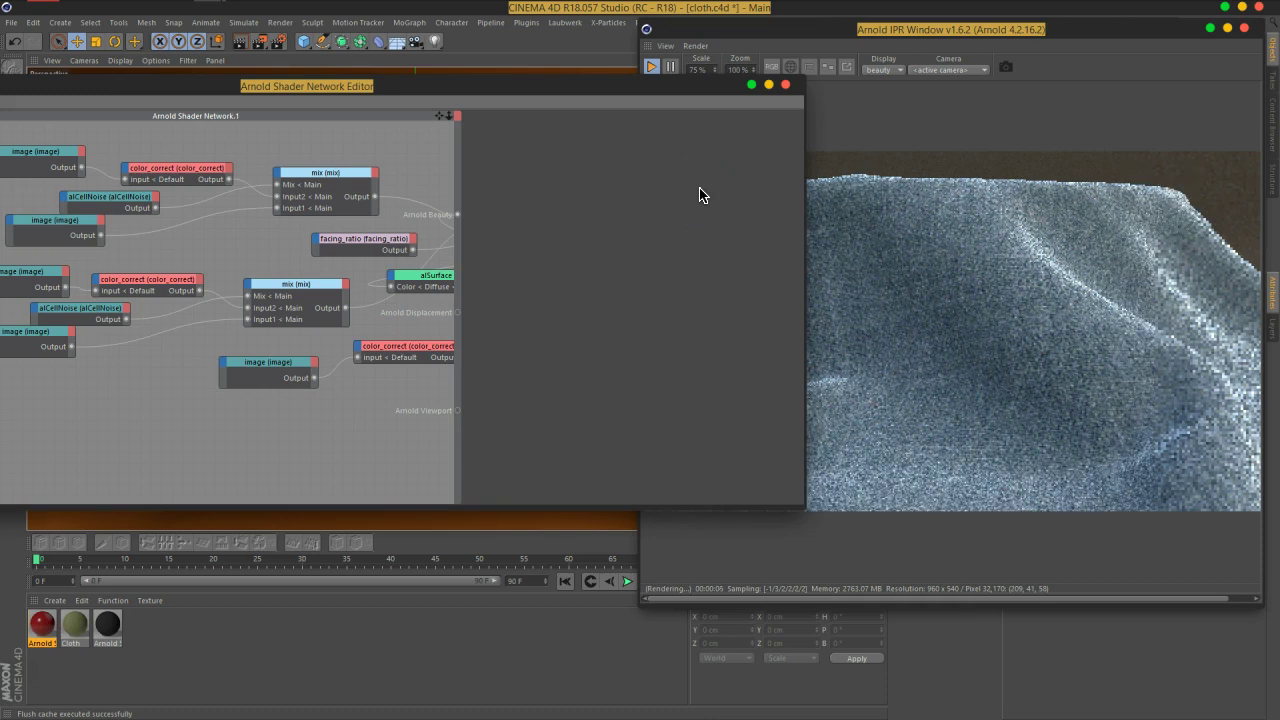
pyautogui.moveTo(737, 263)
pyautogui.mouseDown()
pyautogui.moveTo(1046, 303)
pyautogui.moveTo(1048, 323)
pyautogui.moveTo(1000, 303)
pyautogui.moveTo(1073, 360)
pyautogui.moveTo(1088, 333)
pyautogui.mouseUp()
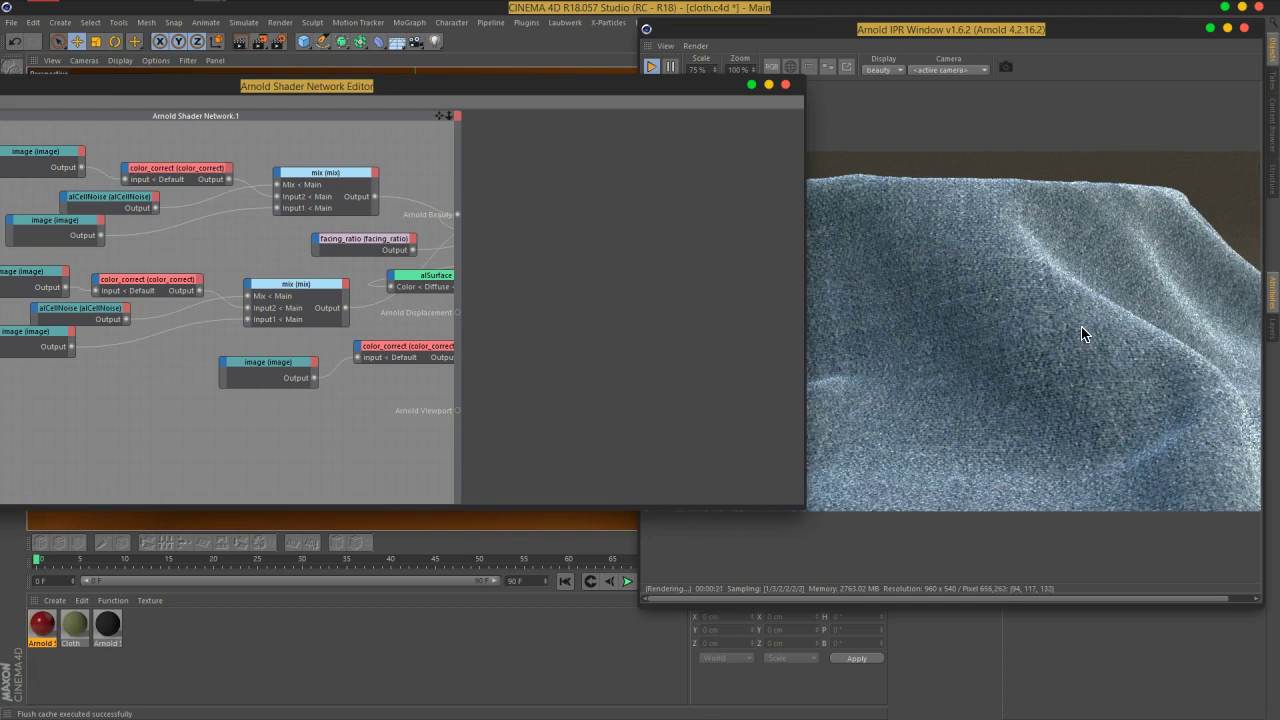
pyautogui.moveTo(661, 94); pyautogui.dragTo(504, 131)
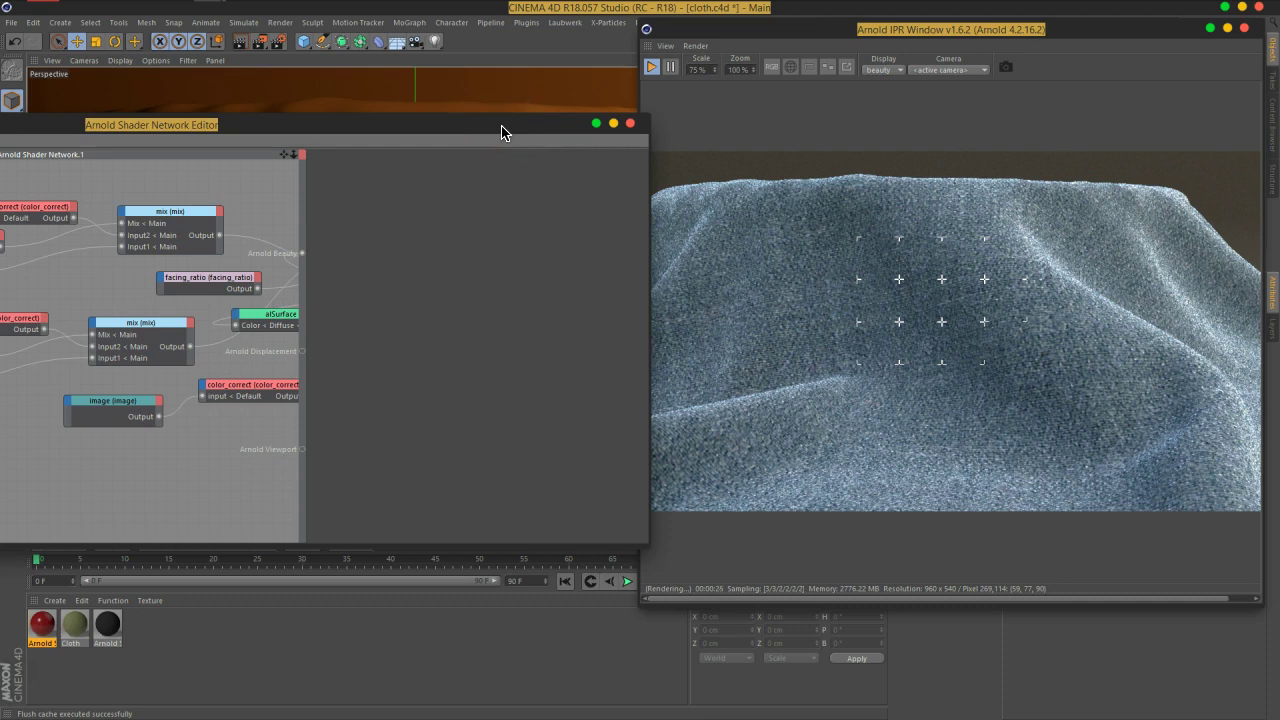
pyautogui.moveTo(504, 131); pyautogui.dragTo(885, 92)
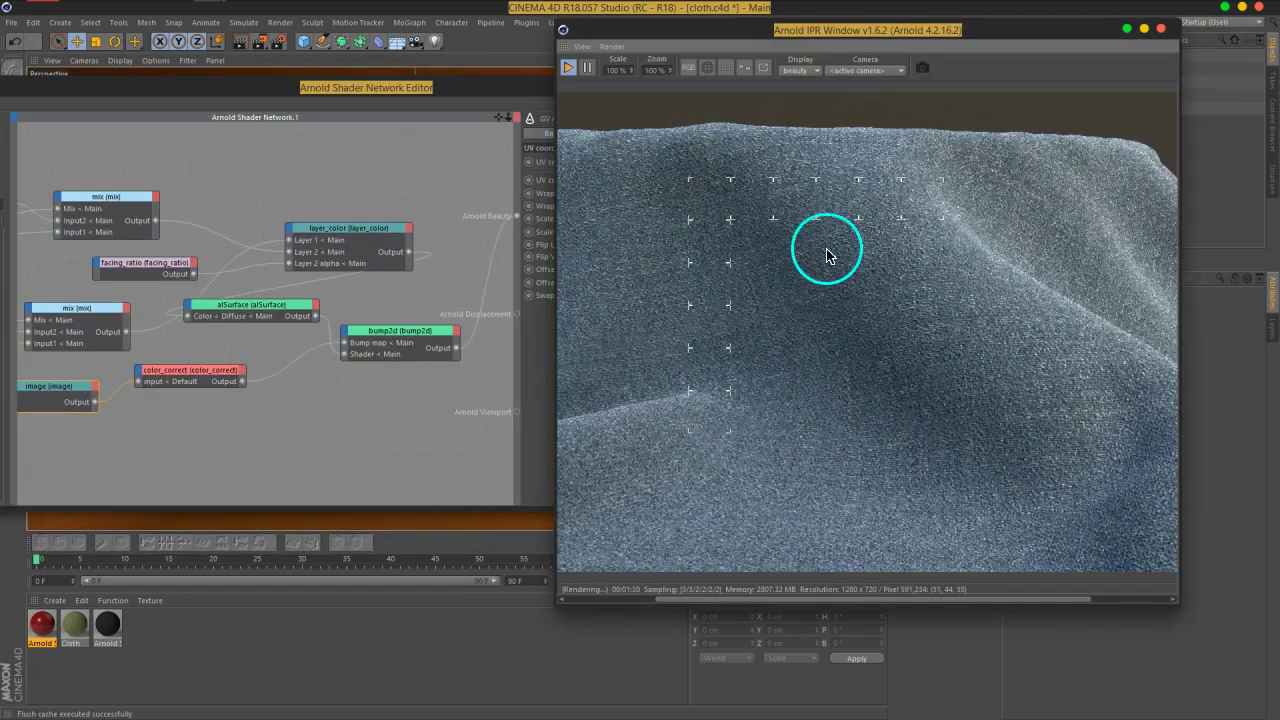